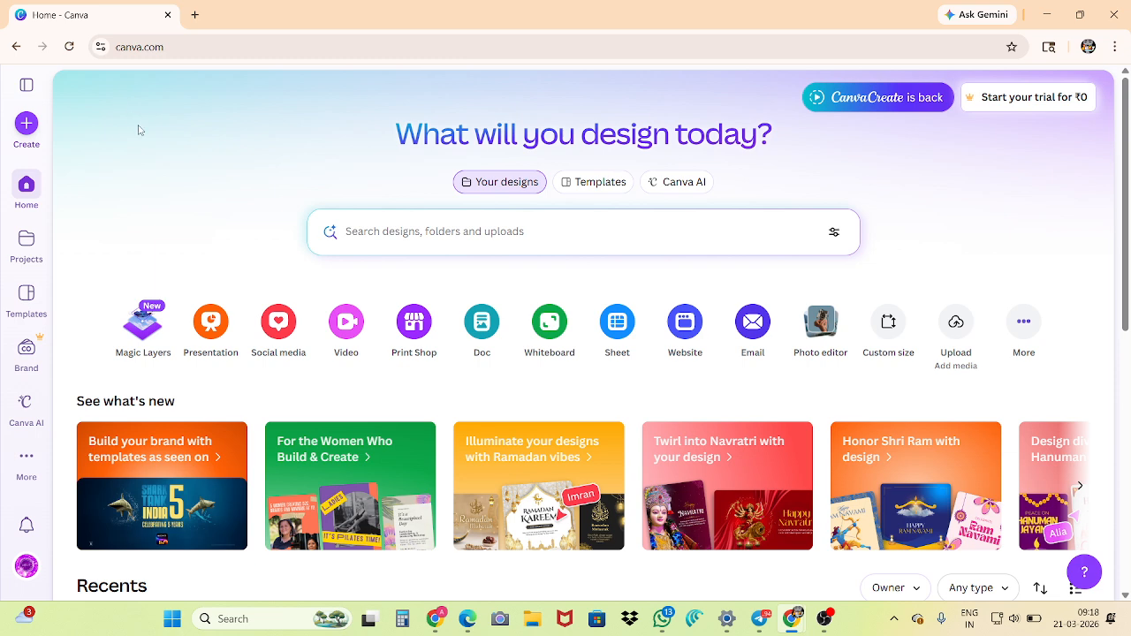
Dismiss the star designs tip in the expanded side menu, list all recent designs there and collapse the menu
{"action": "scroll", "coordinate": [146, 144], "scroll_direction": "down", "scroll_amount": 2}
{"action": "scroll", "coordinate": [146, 144], "scroll_direction": "up", "scroll_amount": 2}
{"action": "scroll", "coordinate": [113, 217], "scroll_direction": "down", "scroll_amount": 1}
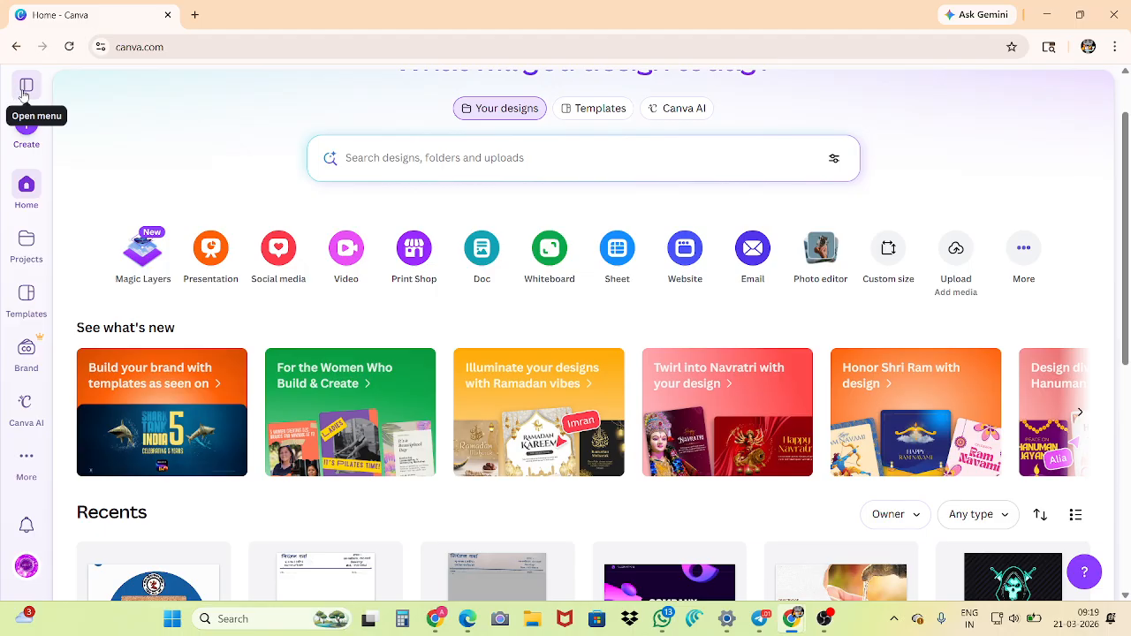
{"action": "scroll", "coordinate": [155, 168], "scroll_direction": "up", "scroll_amount": 2}
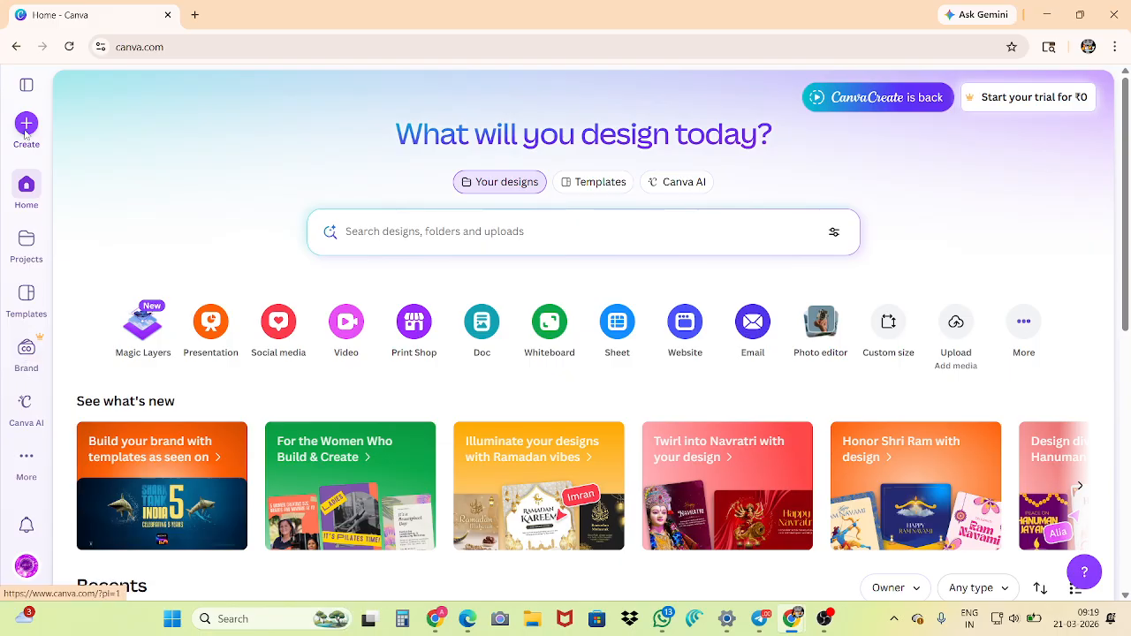
{"action": "left_click", "coordinate": [29, 86]}
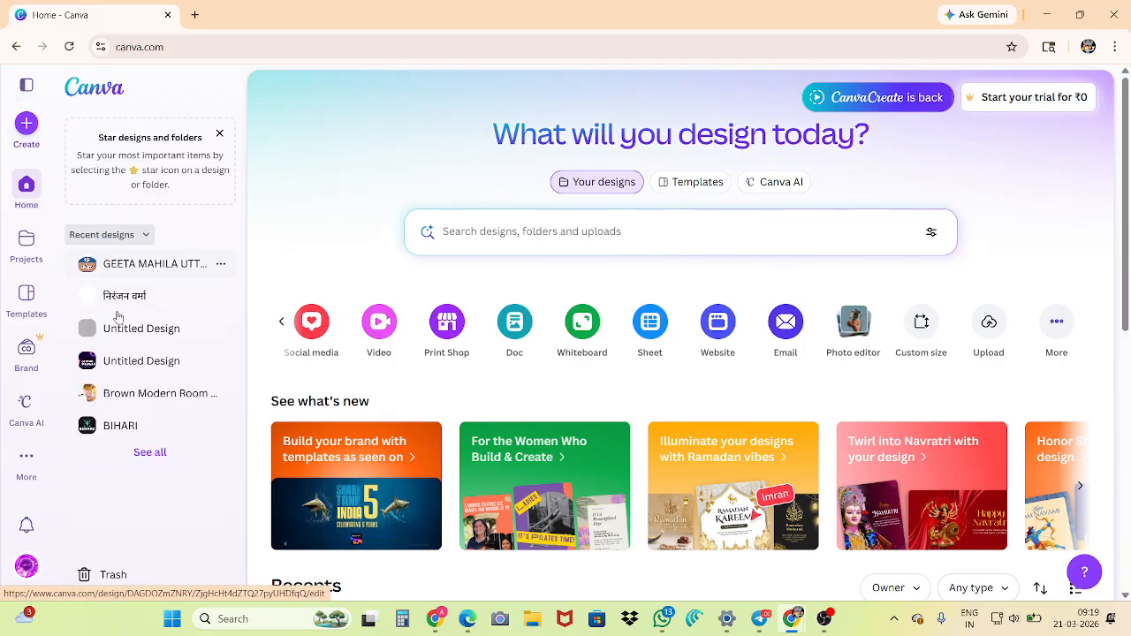
{"action": "left_click", "coordinate": [220, 134]}
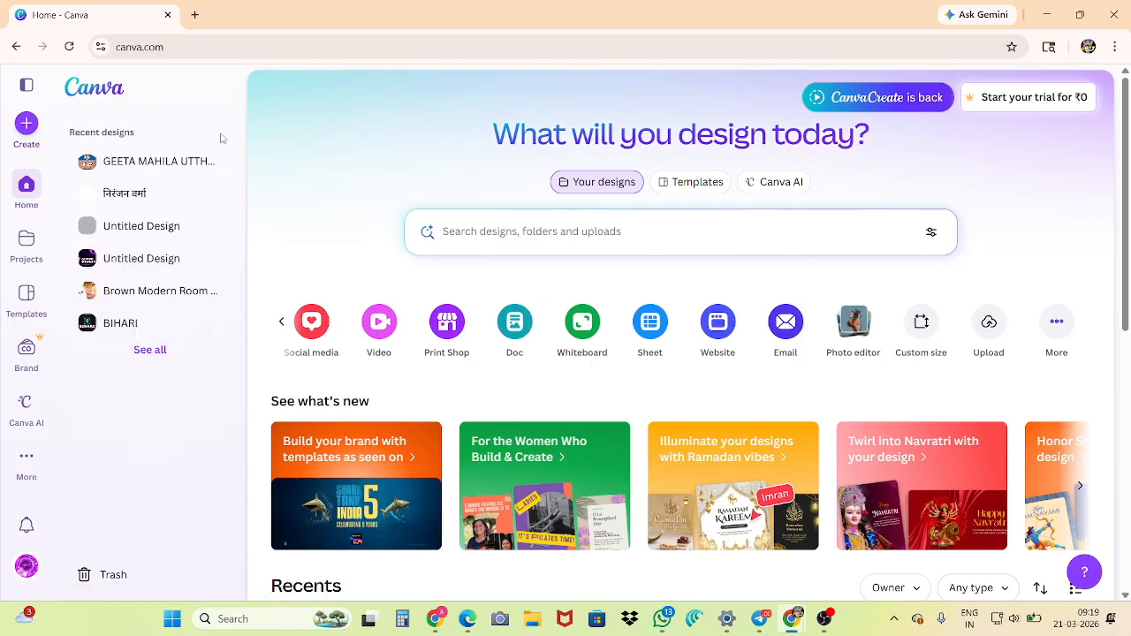
{"action": "left_click", "coordinate": [152, 351]}
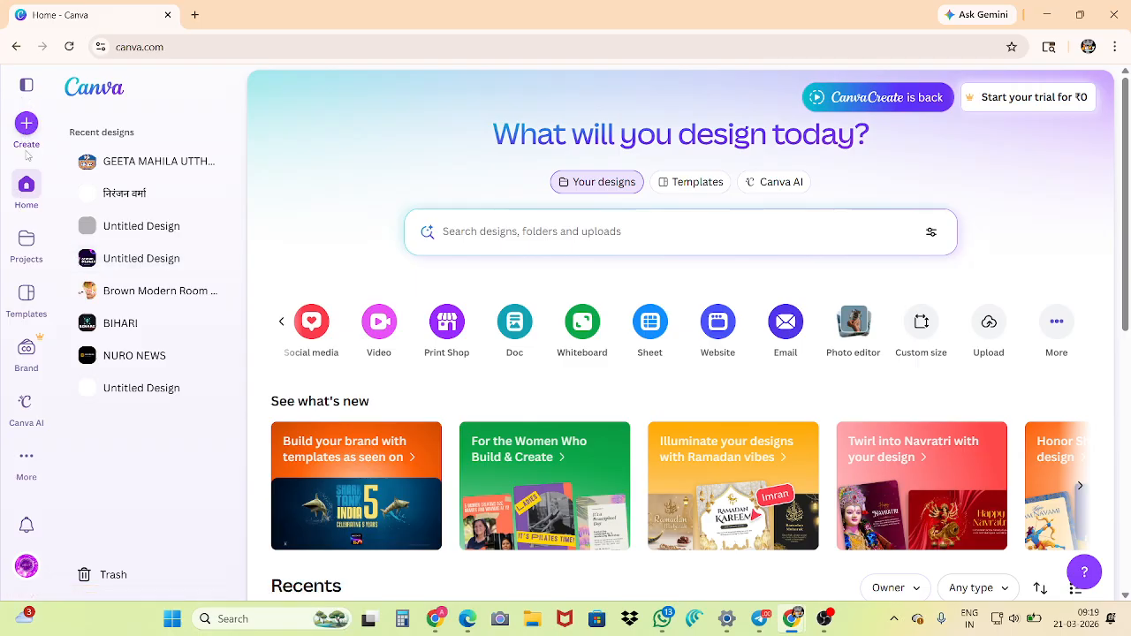
{"action": "left_click", "coordinate": [26, 84]}
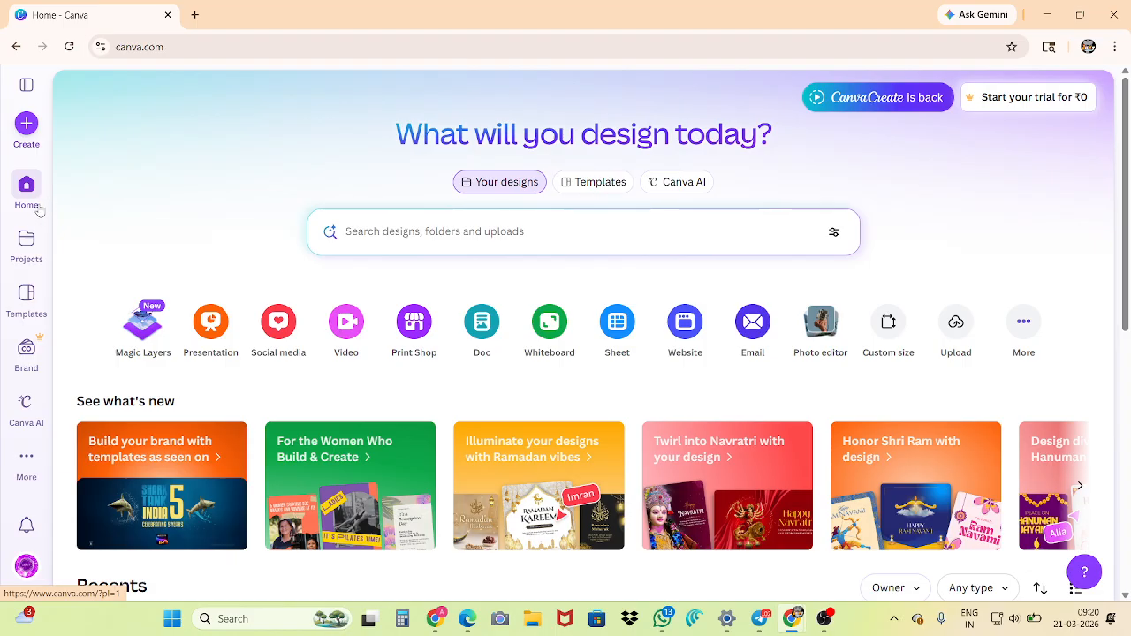
Activate the design search and examine the recent designs on the home page
{"action": "left_click", "coordinate": [367, 238]}
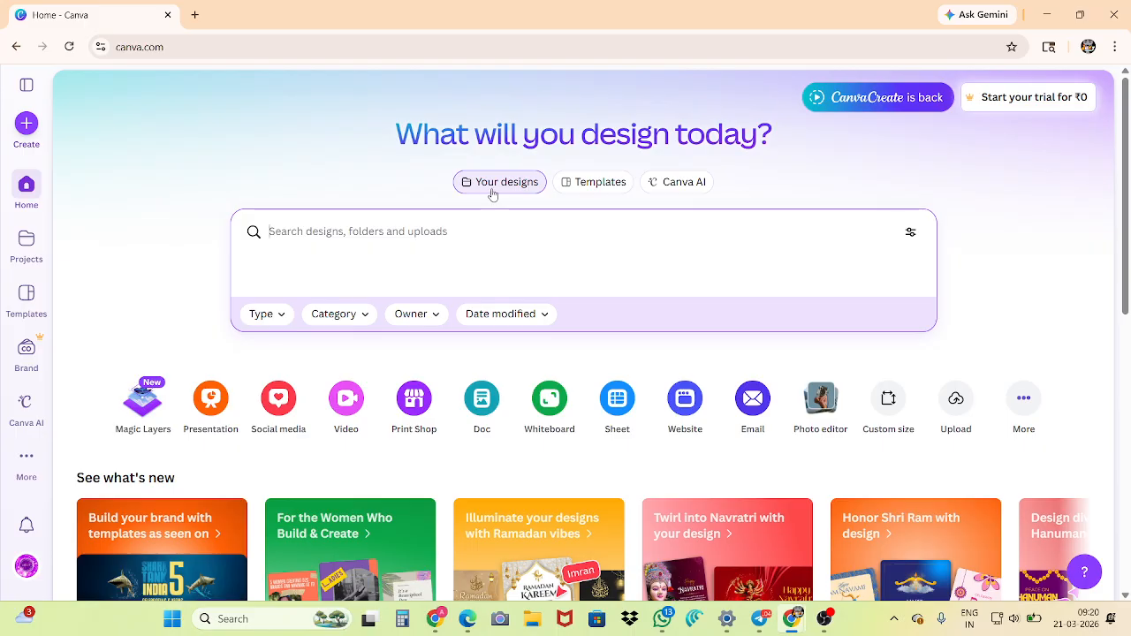
{"action": "scroll", "coordinate": [416, 358], "scroll_direction": "down", "scroll_amount": 5}
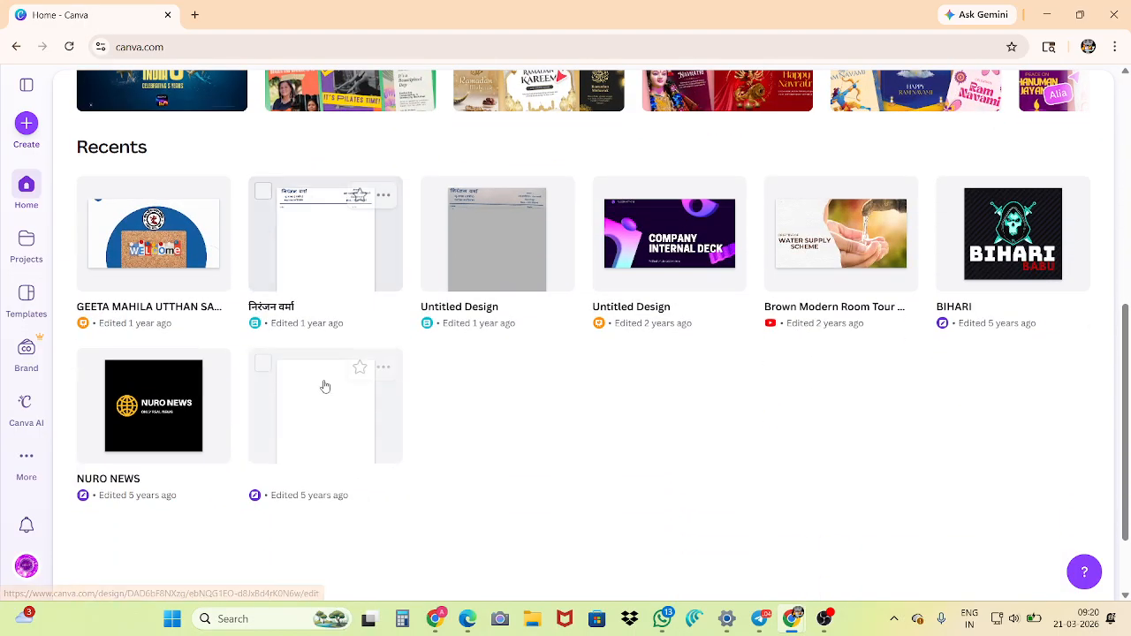
{"action": "scroll", "coordinate": [556, 441], "scroll_direction": "down", "scroll_amount": 1}
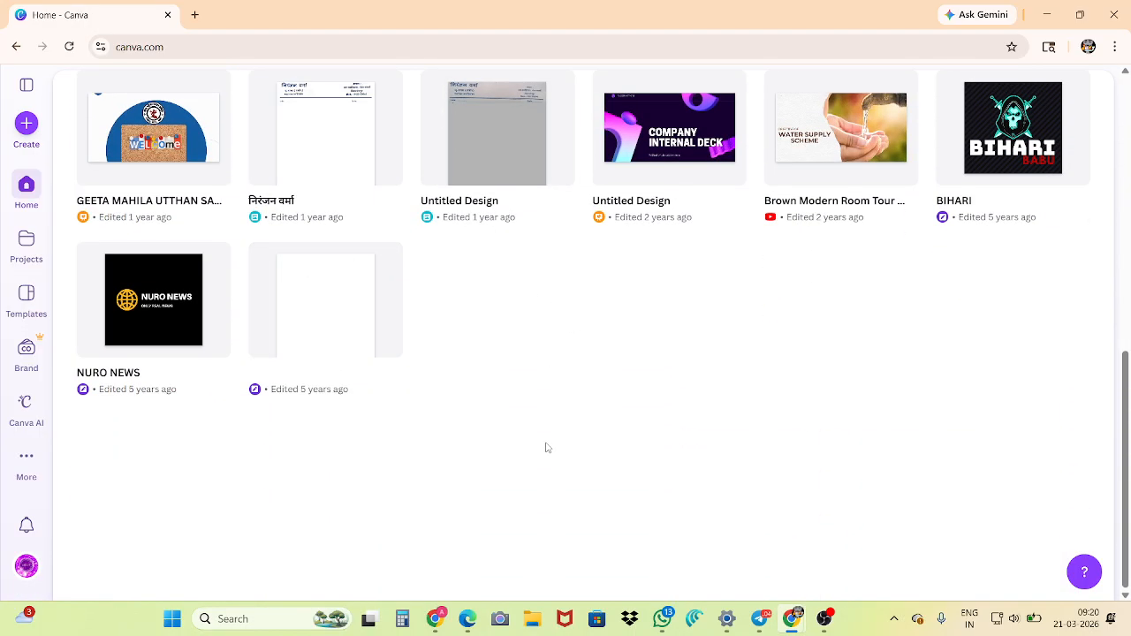
{"action": "scroll", "coordinate": [541, 433], "scroll_direction": "up", "scroll_amount": 8}
Browse the template gallery through the trending, presentation, festival and Instagram post sections, and dismiss the Gemini help pop-up
{"action": "left_click", "coordinate": [588, 183]}
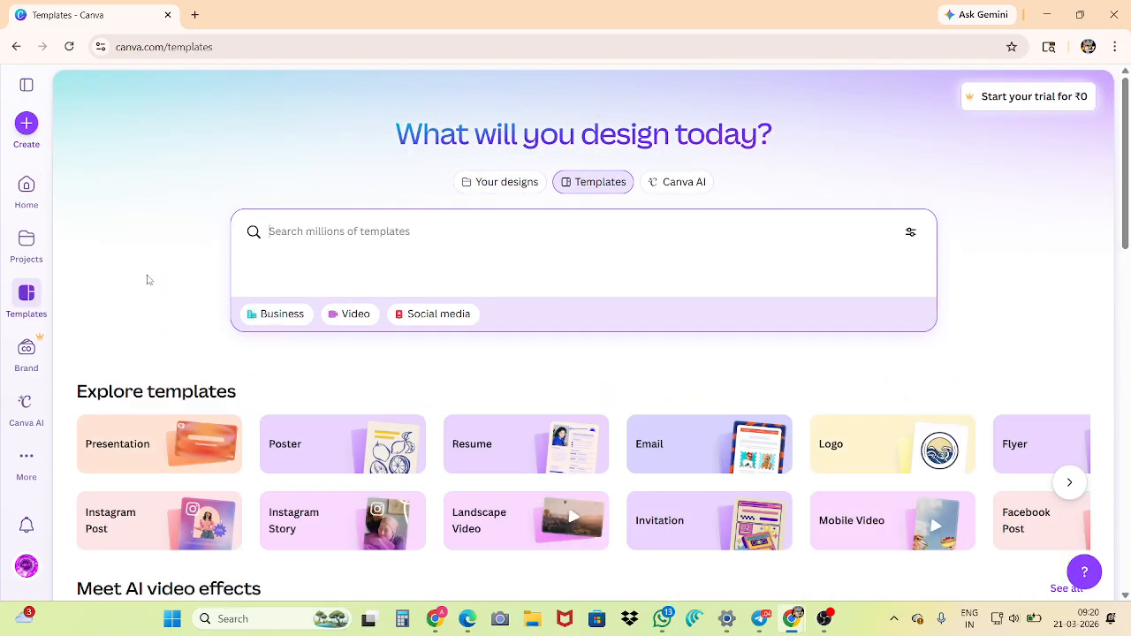
{"action": "scroll", "coordinate": [148, 280], "scroll_direction": "down", "scroll_amount": 6}
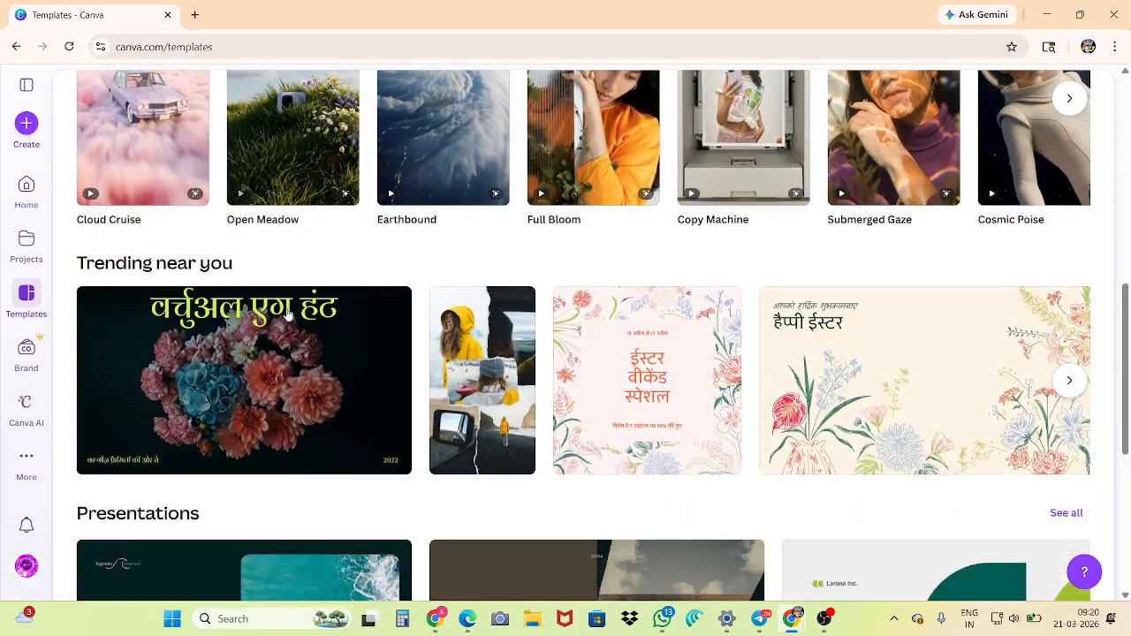
{"action": "scroll", "coordinate": [280, 325], "scroll_direction": "down", "scroll_amount": 3}
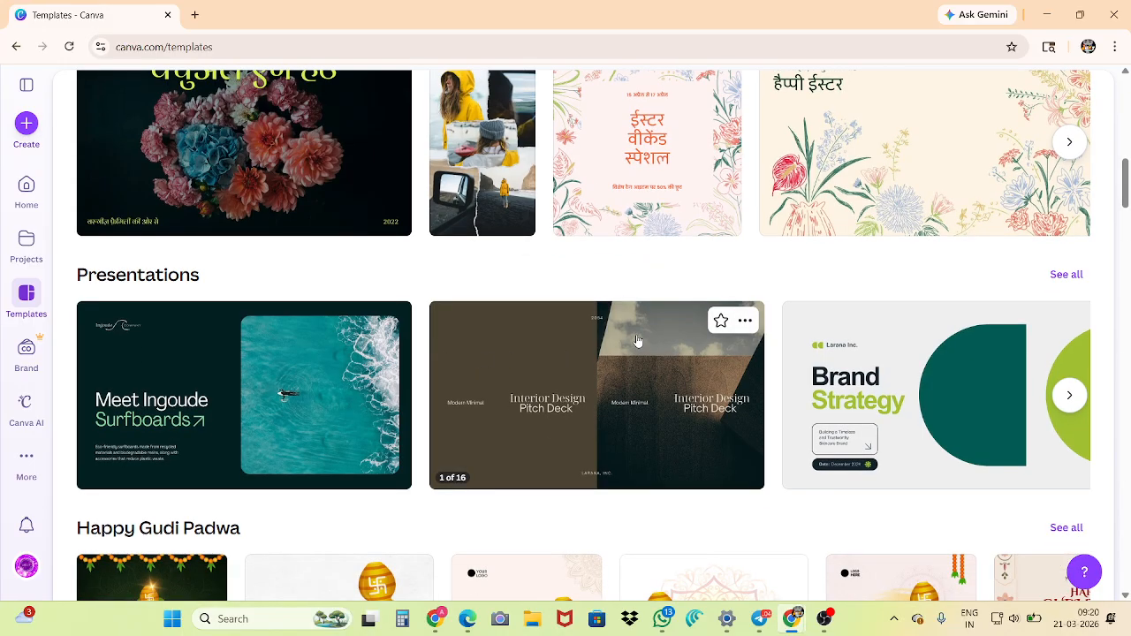
{"action": "scroll", "coordinate": [636, 341], "scroll_direction": "down", "scroll_amount": 4}
{"action": "scroll", "coordinate": [632, 339], "scroll_direction": "down", "scroll_amount": 2}
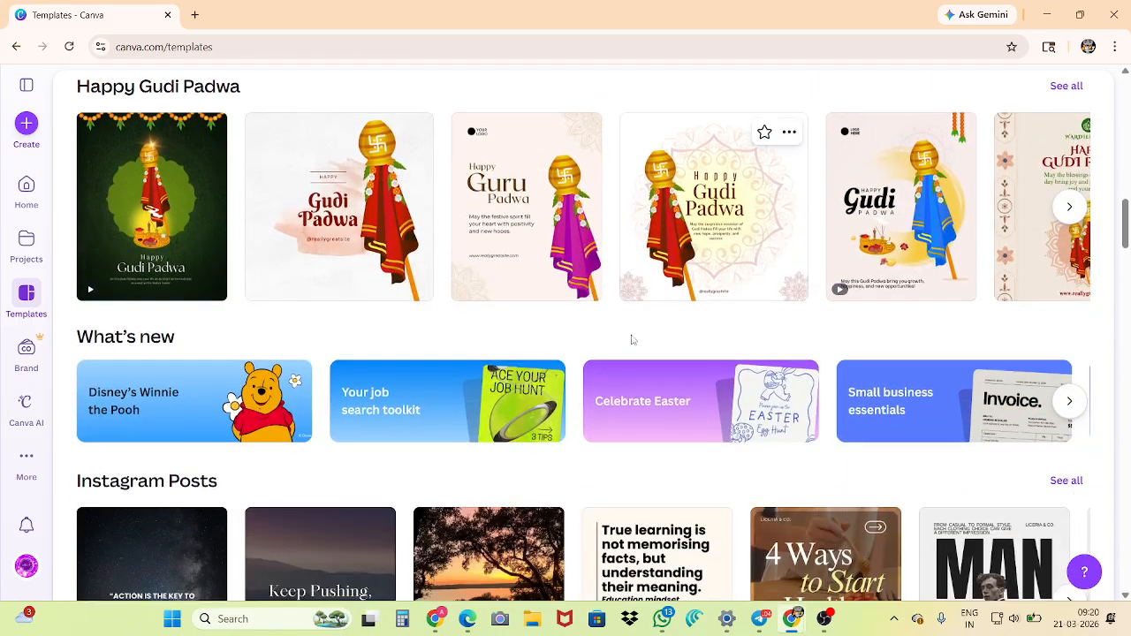
{"action": "scroll", "coordinate": [632, 339], "scroll_direction": "down", "scroll_amount": 3}
{"action": "scroll", "coordinate": [444, 323], "scroll_direction": "up", "scroll_amount": 10}
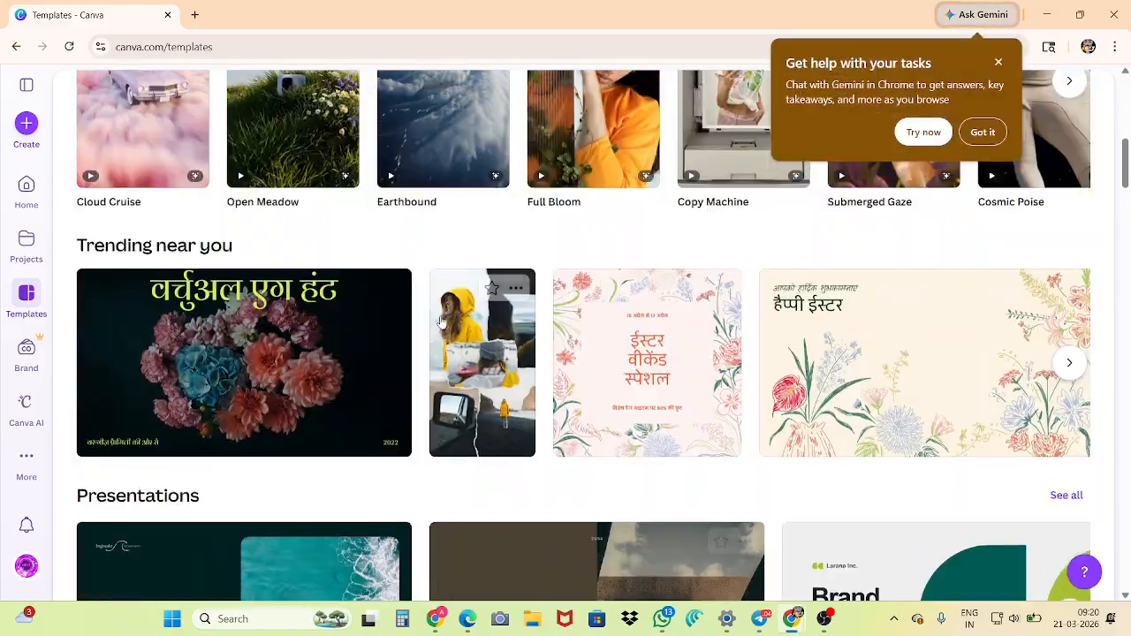
{"action": "scroll", "coordinate": [440, 321], "scroll_direction": "up", "scroll_amount": 8}
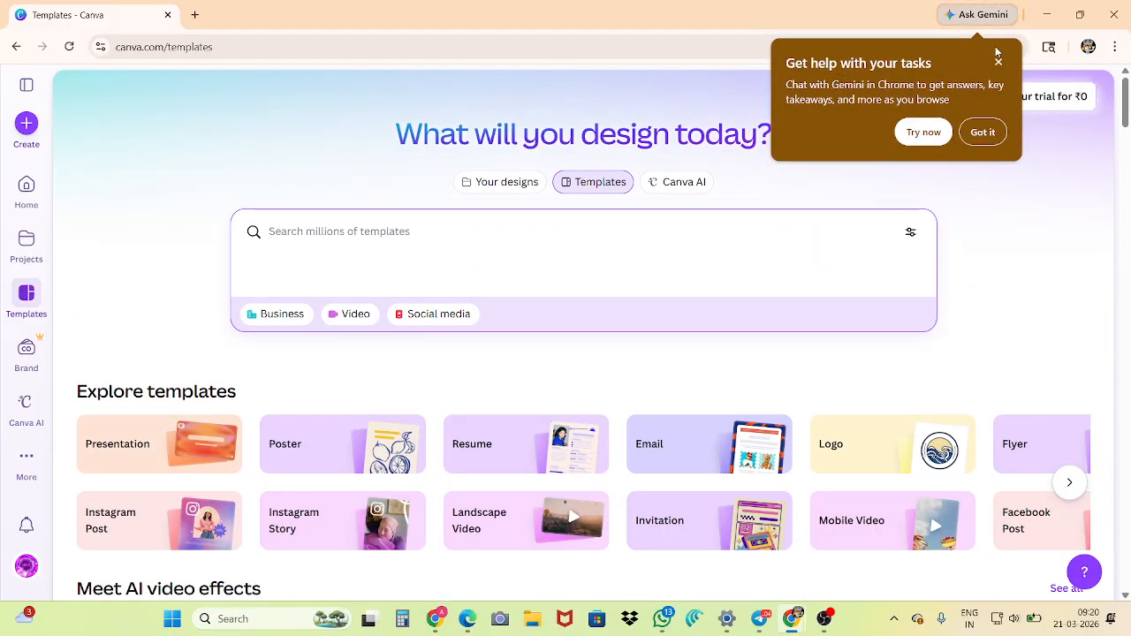
{"action": "left_click", "coordinate": [999, 59]}
Generate images with Canva AI in image mode from the prompt "generate a image of doremon"
{"action": "left_click", "coordinate": [693, 185]}
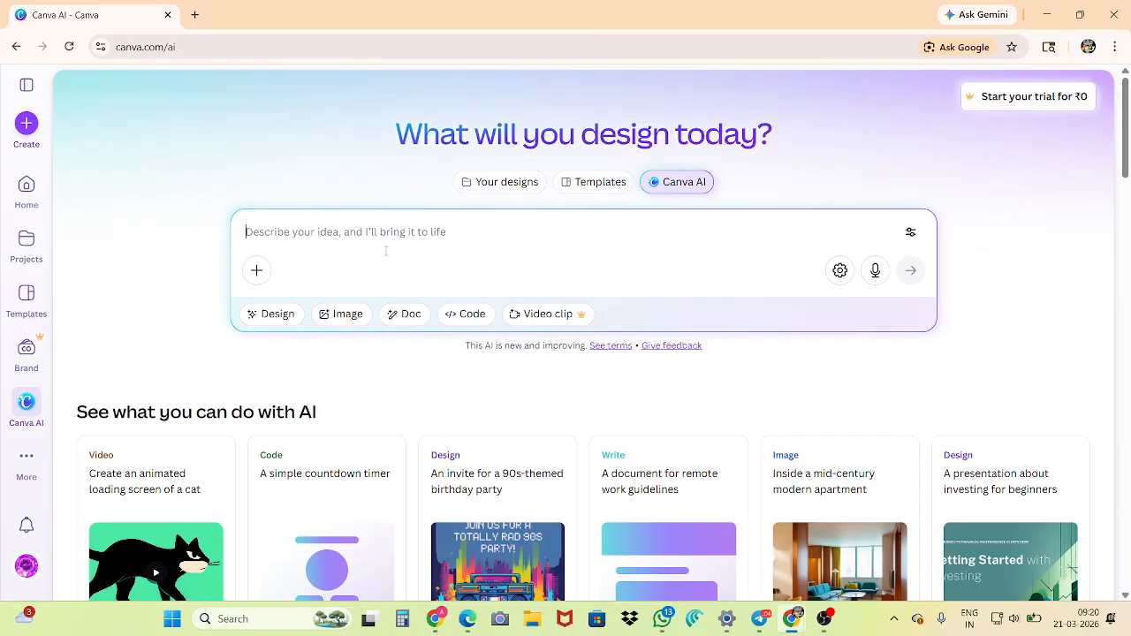
{"action": "left_click", "coordinate": [346, 317]}
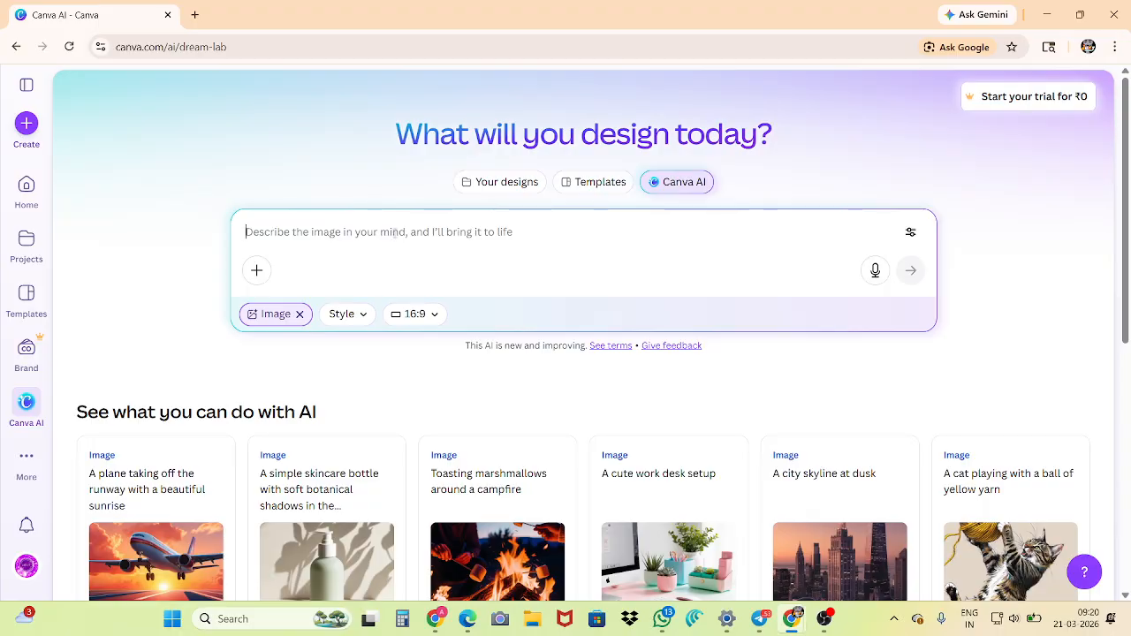
{"action": "type", "text": "a"}
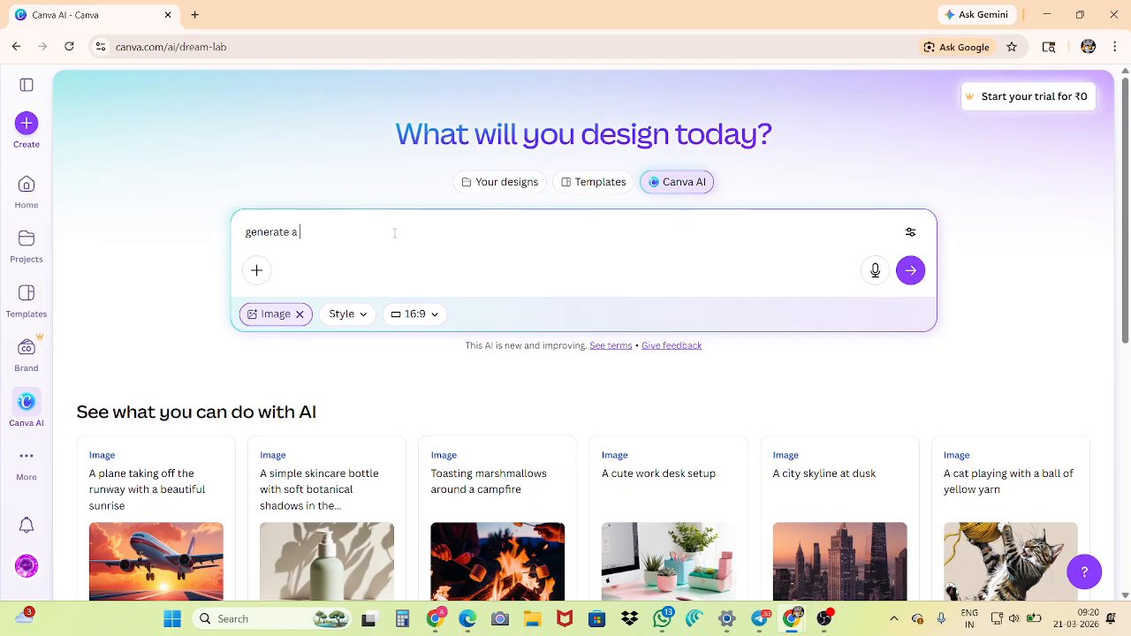
{"action": "type", "text": "enerate a image of doremon"}
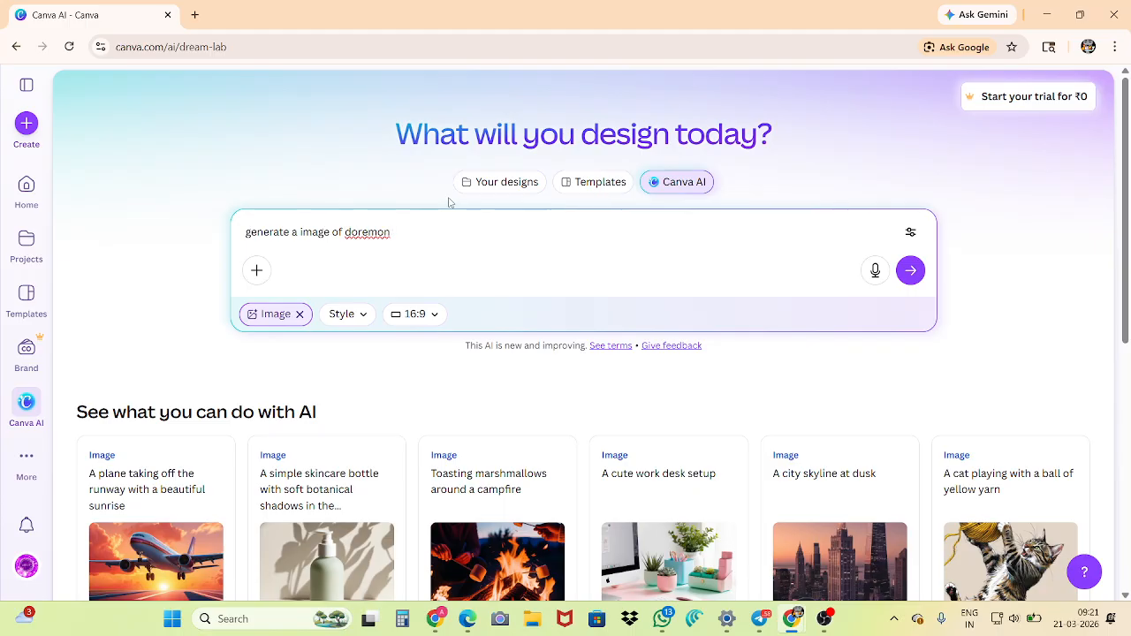
{"action": "left_click", "coordinate": [902, 277]}
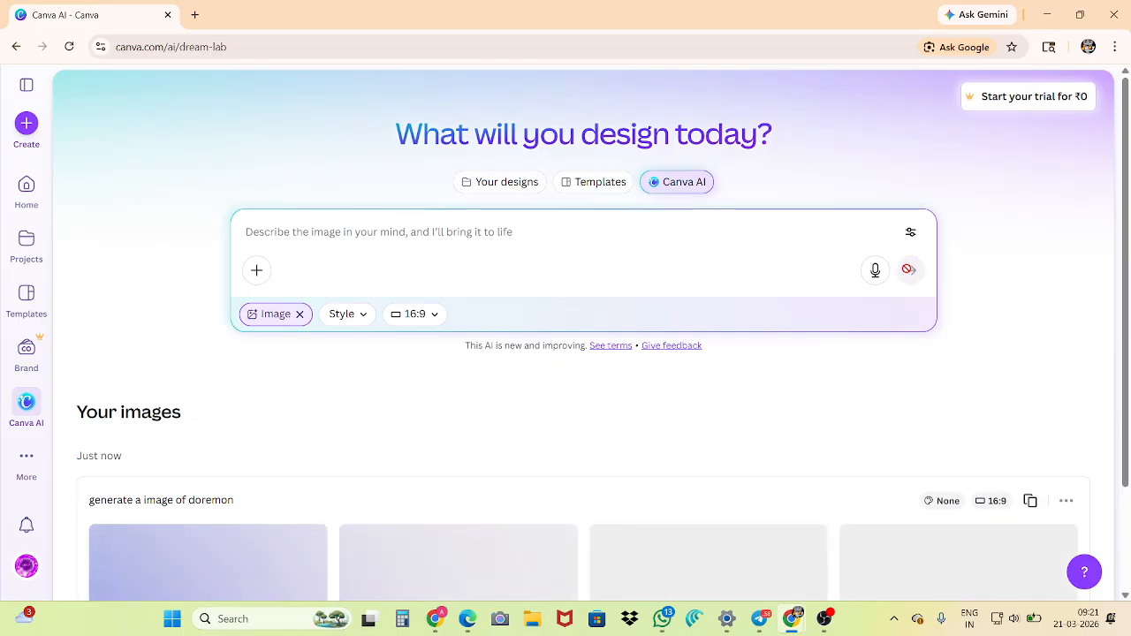
Download the fourth and the first of the generated Doremon images
{"action": "scroll", "coordinate": [489, 239], "scroll_direction": "down", "scroll_amount": 2}
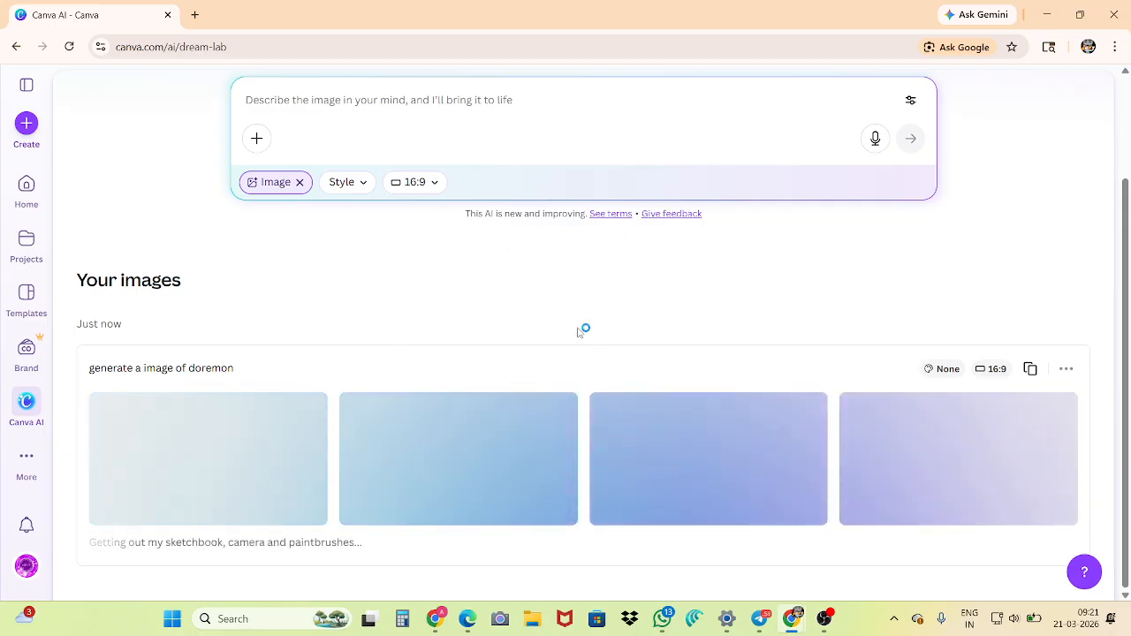
{"action": "scroll", "coordinate": [265, 142], "scroll_direction": "up", "scroll_amount": 1}
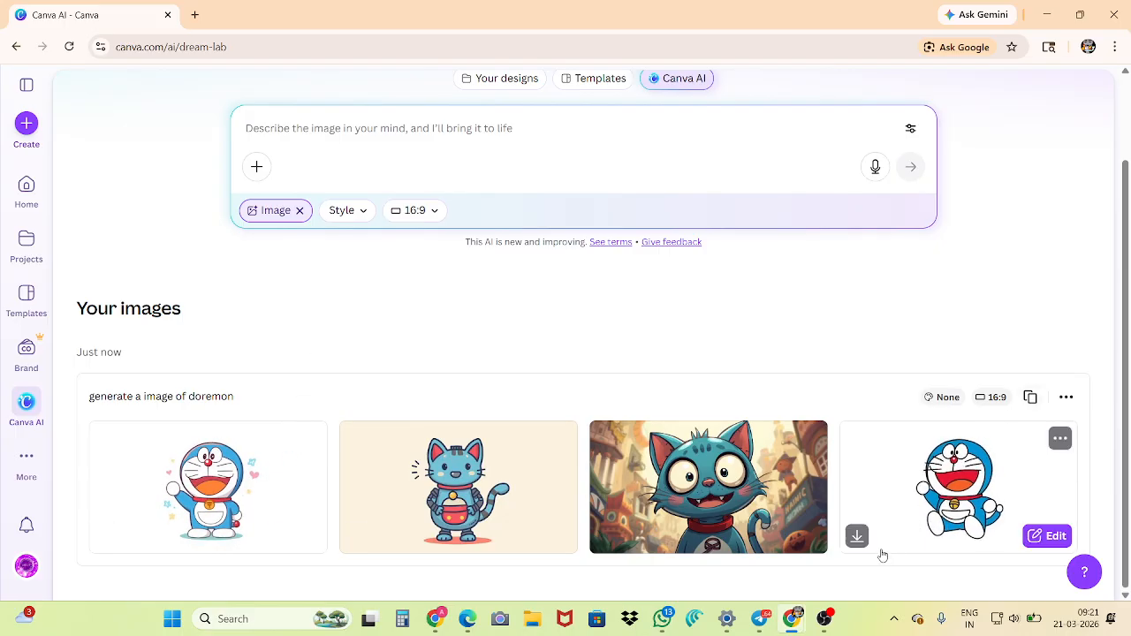
{"action": "left_click", "coordinate": [857, 539]}
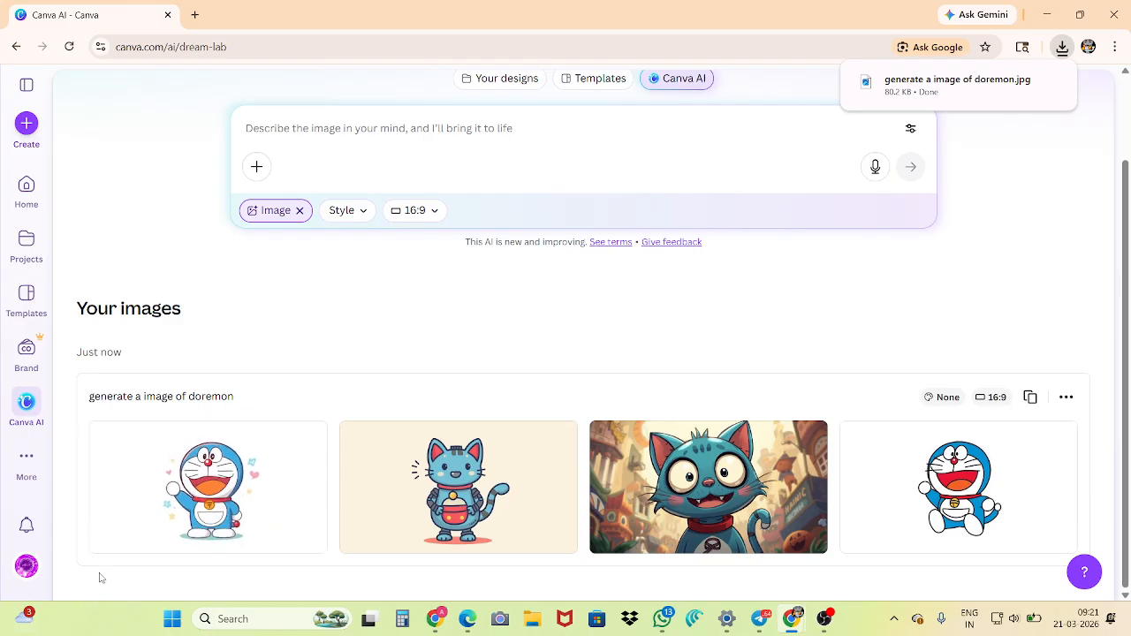
{"action": "left_click", "coordinate": [105, 536]}
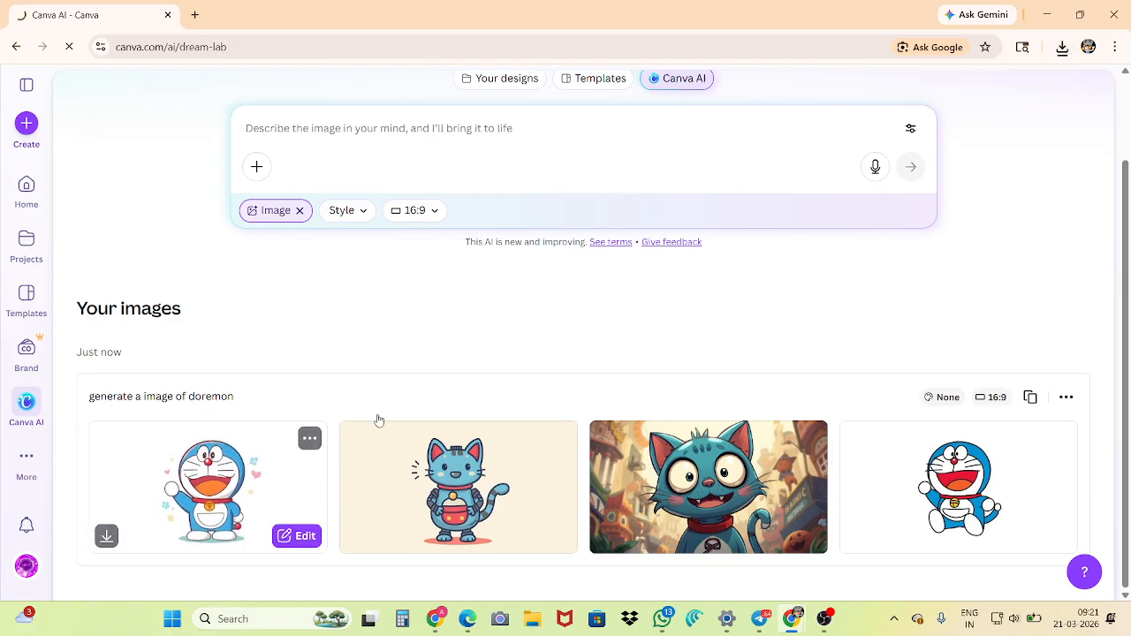
{"action": "scroll", "coordinate": [571, 257], "scroll_direction": "up", "scroll_amount": 2}
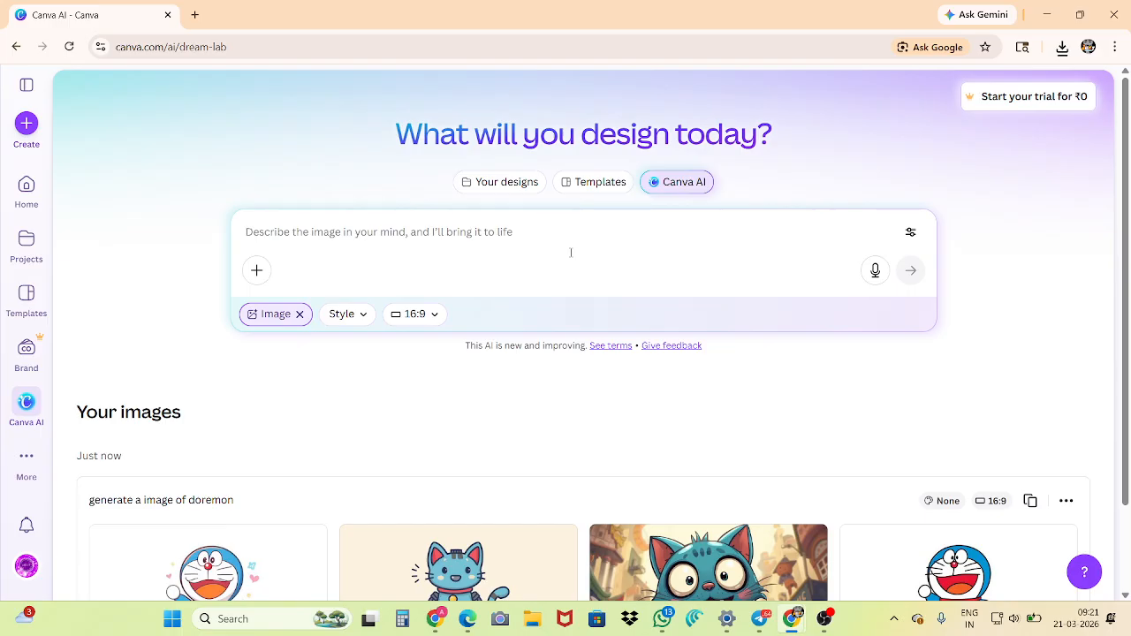
{"action": "scroll", "coordinate": [571, 253], "scroll_direction": "down", "scroll_amount": 1}
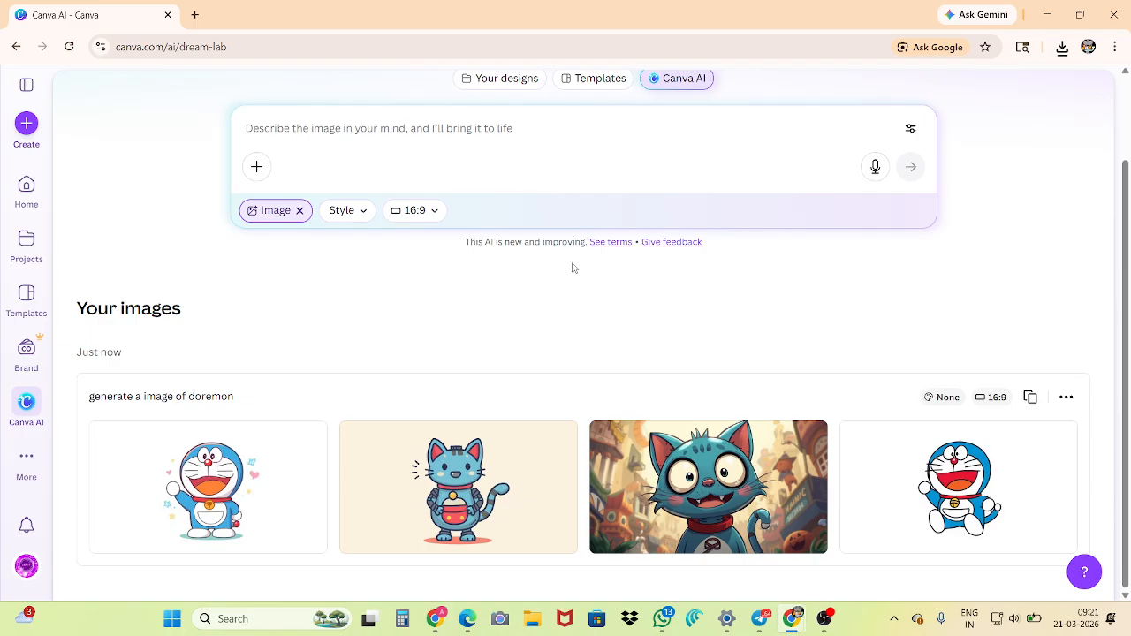
{"action": "scroll", "coordinate": [572, 269], "scroll_direction": "up", "scroll_amount": 1}
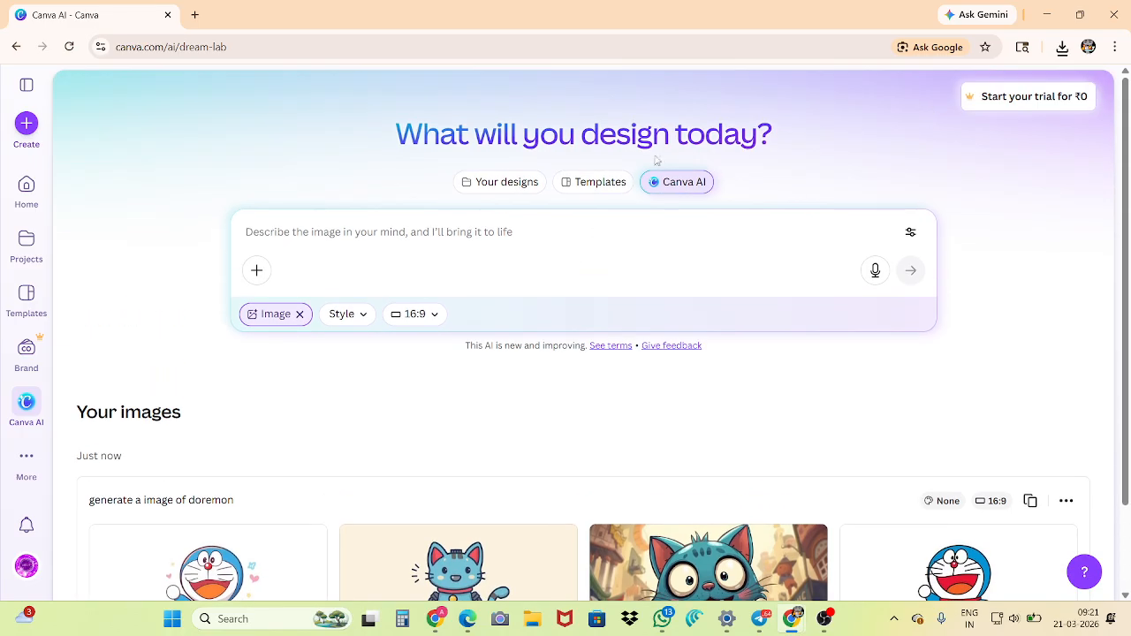
Return to the Your designs view and examine its design type shortcuts, side navigation and recent designs
{"action": "left_click", "coordinate": [520, 187]}
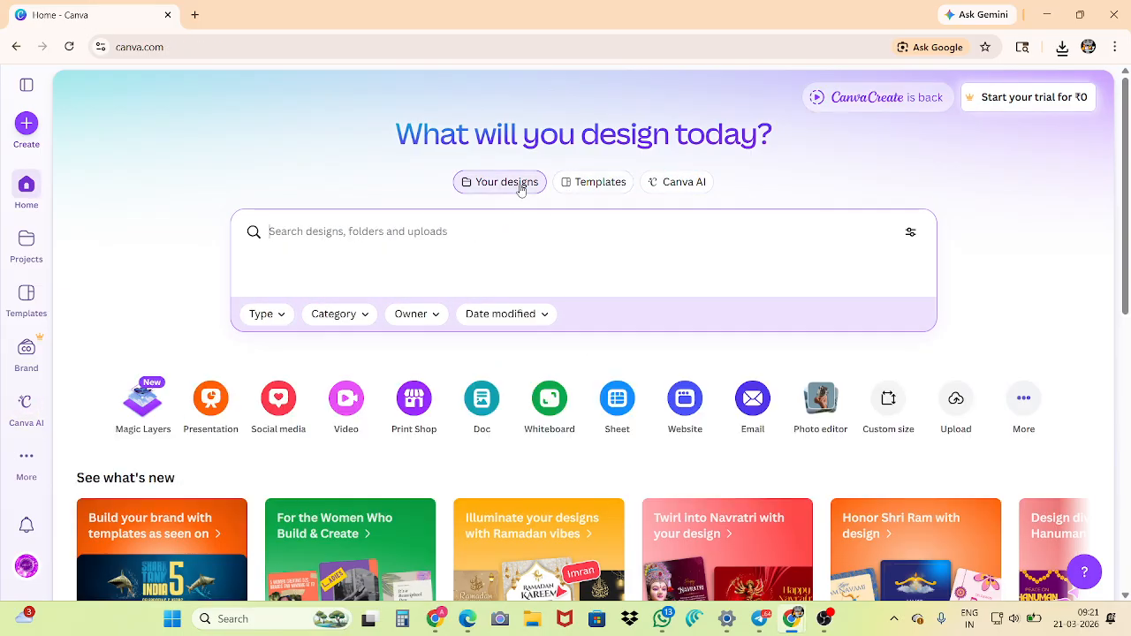
{"action": "scroll", "coordinate": [521, 187], "scroll_direction": "down", "scroll_amount": 2}
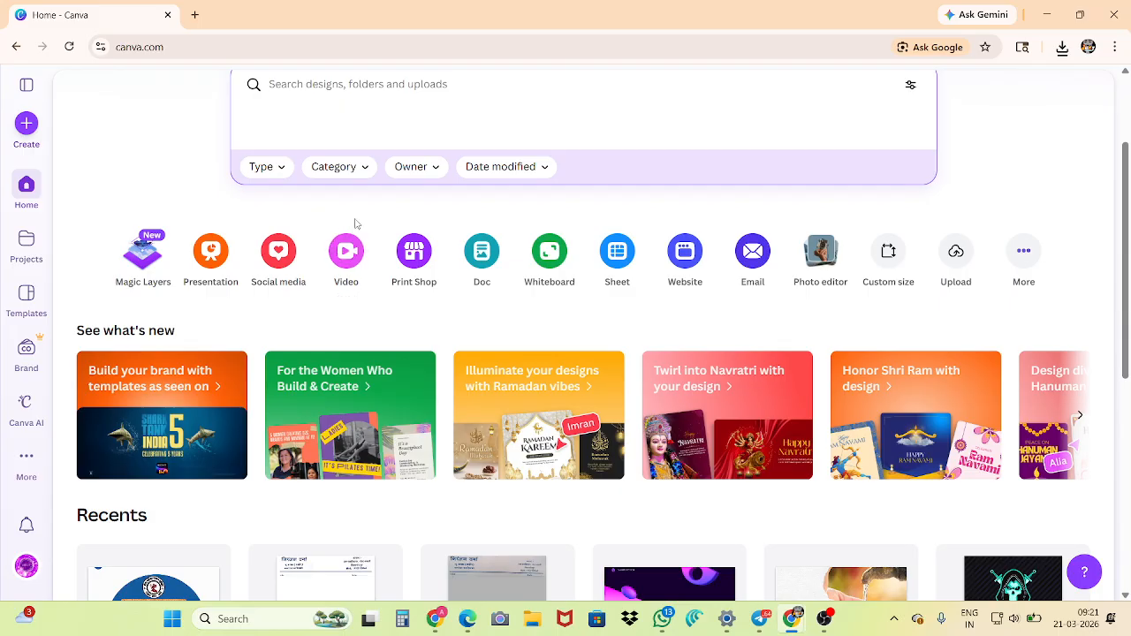
{"action": "scroll", "coordinate": [303, 166], "scroll_direction": "down", "scroll_amount": 1}
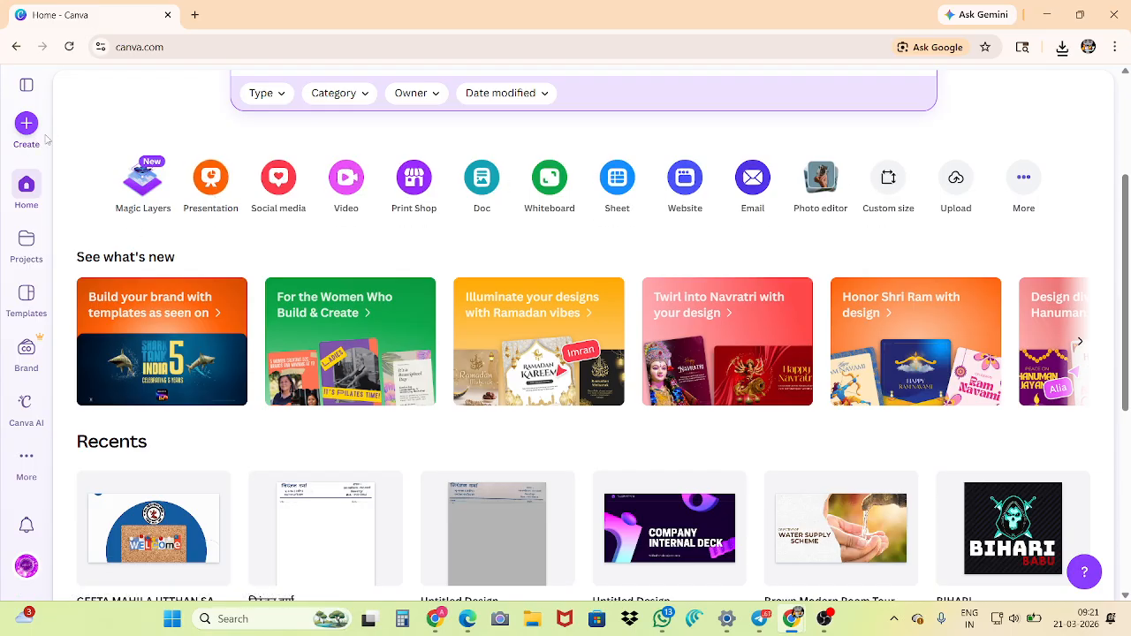
{"action": "key", "text": "ctrl+plus"}
{"action": "key", "text": "ctrl+plus"}
{"action": "key", "text": "ctrl+plus"}
{"action": "key", "text": "ctrl+plus"}
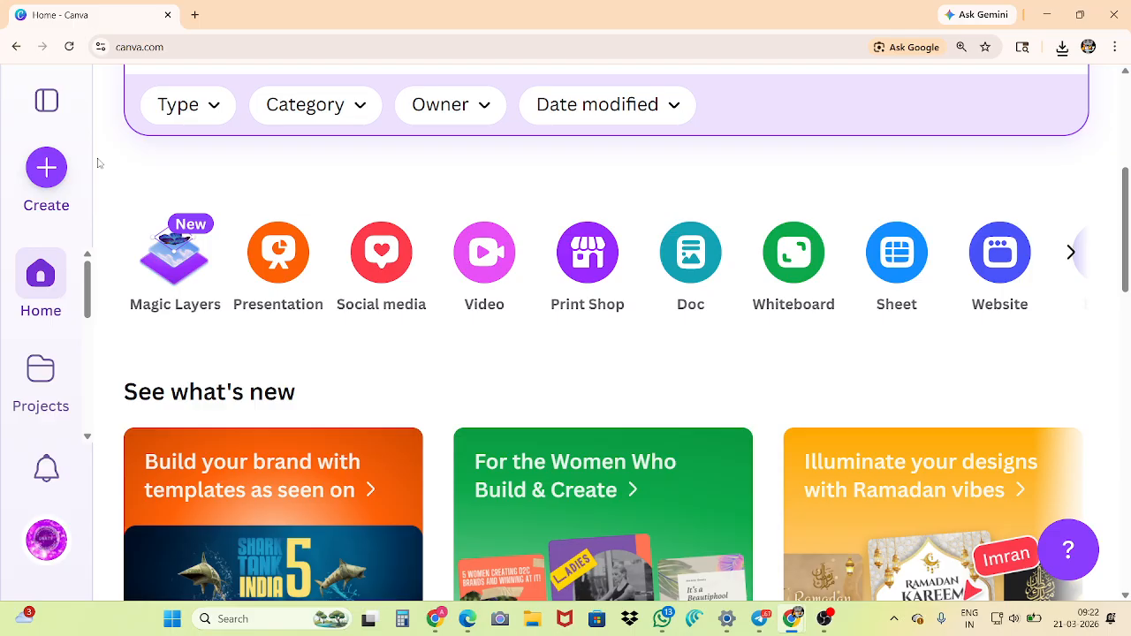
{"action": "scroll", "coordinate": [106, 194], "scroll_direction": "up", "scroll_amount": 1}
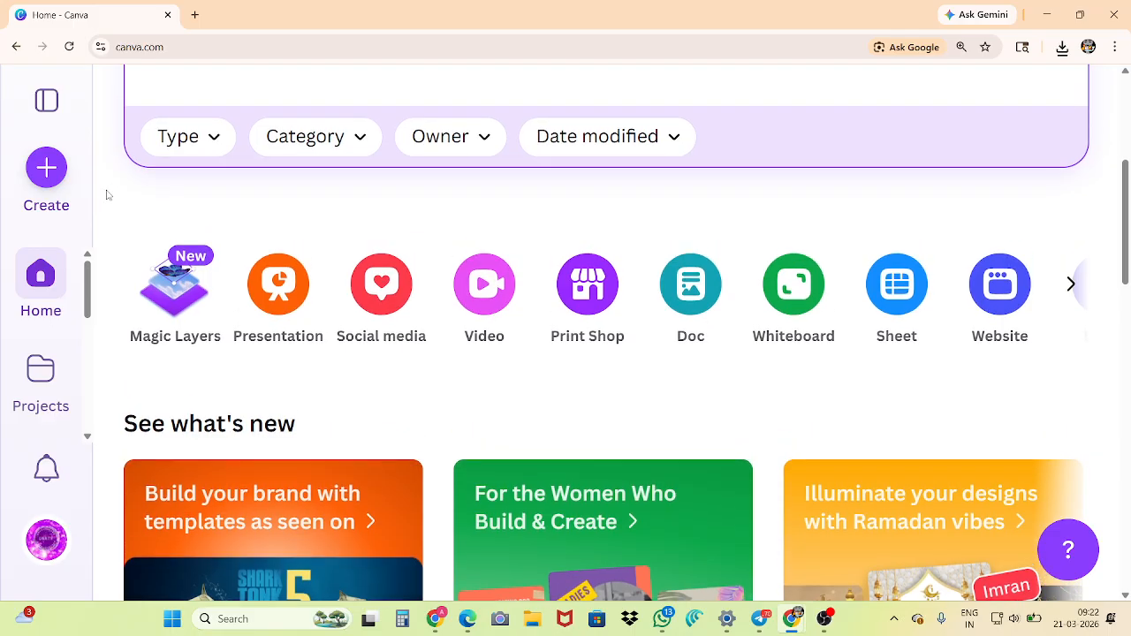
{"action": "scroll", "coordinate": [128, 173], "scroll_direction": "up", "scroll_amount": 2}
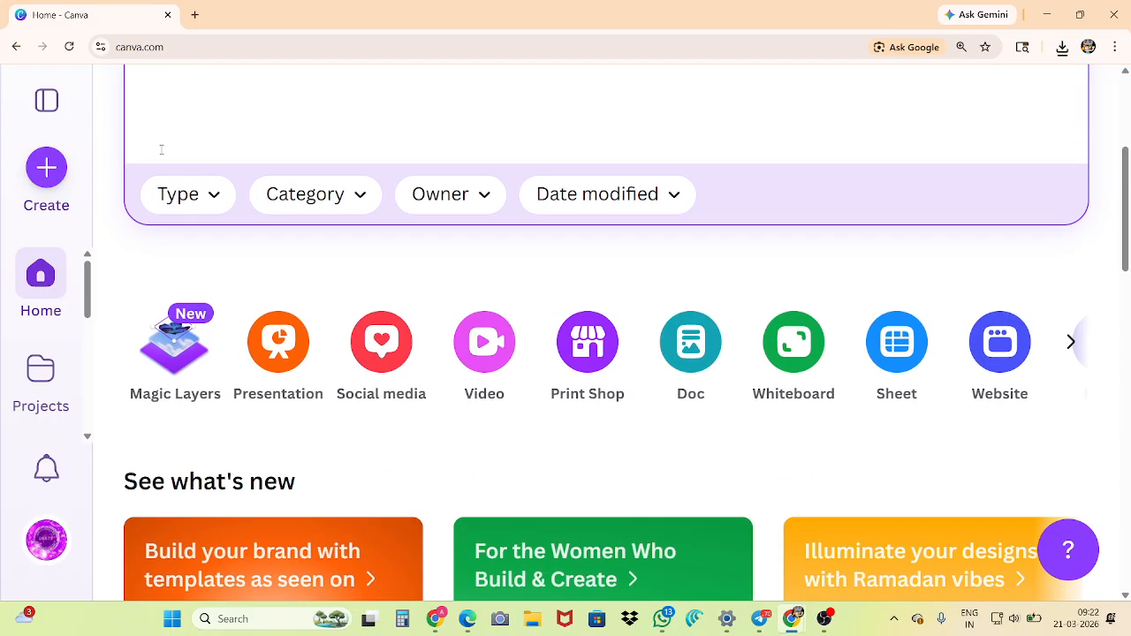
{"action": "key", "text": "ctrl+0"}
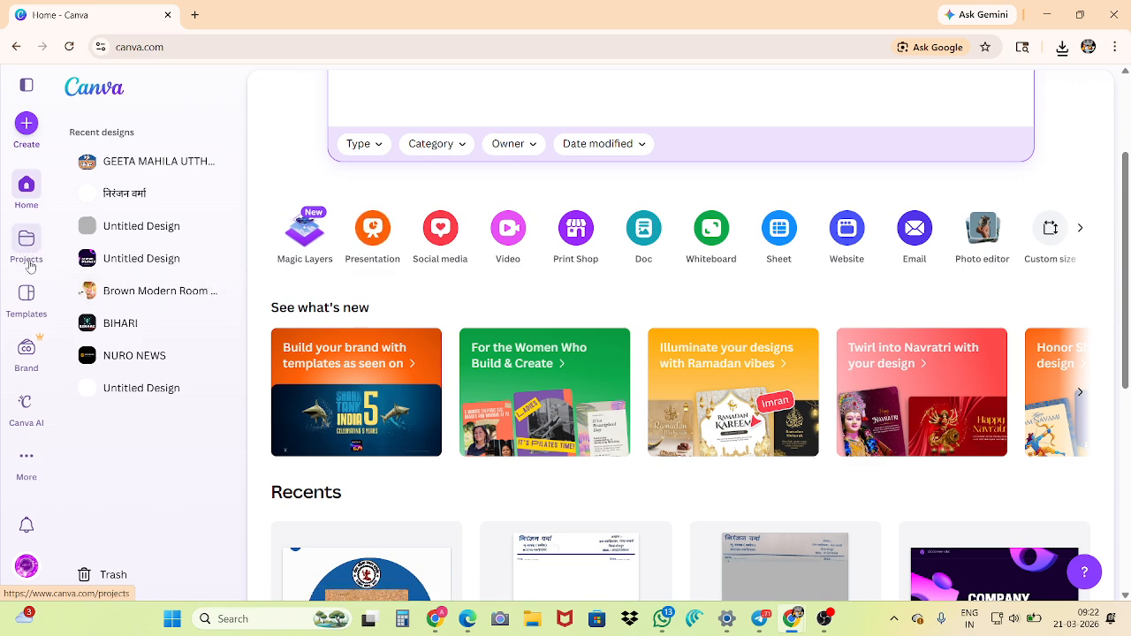
{"action": "scroll", "coordinate": [385, 215], "scroll_direction": "up", "scroll_amount": 1}
{"action": "scroll", "coordinate": [385, 216], "scroll_direction": "down", "scroll_amount": 5}
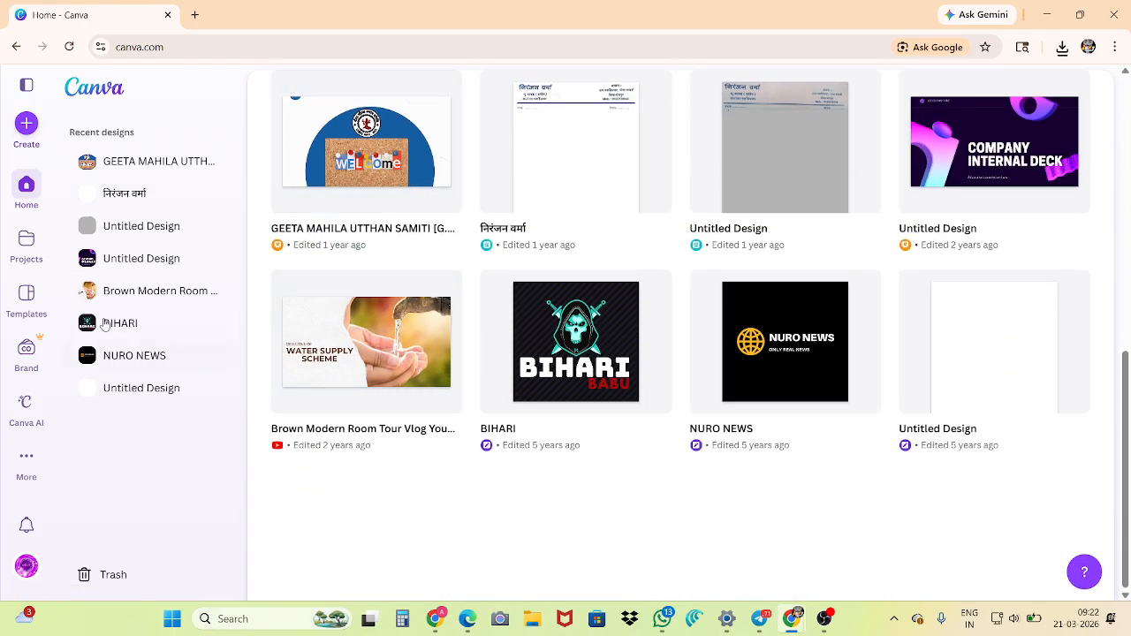
Open the Projects page and look through its recent designs, folders, designs and uploaded images
{"action": "left_click", "coordinate": [18, 253]}
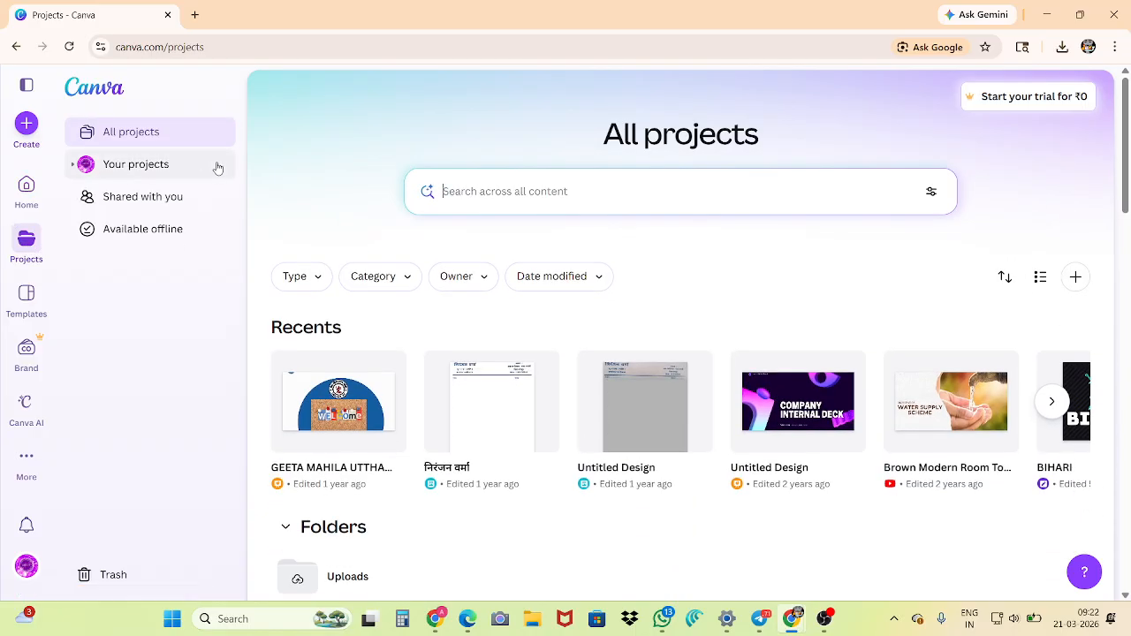
{"action": "scroll", "coordinate": [381, 229], "scroll_direction": "down", "scroll_amount": 9}
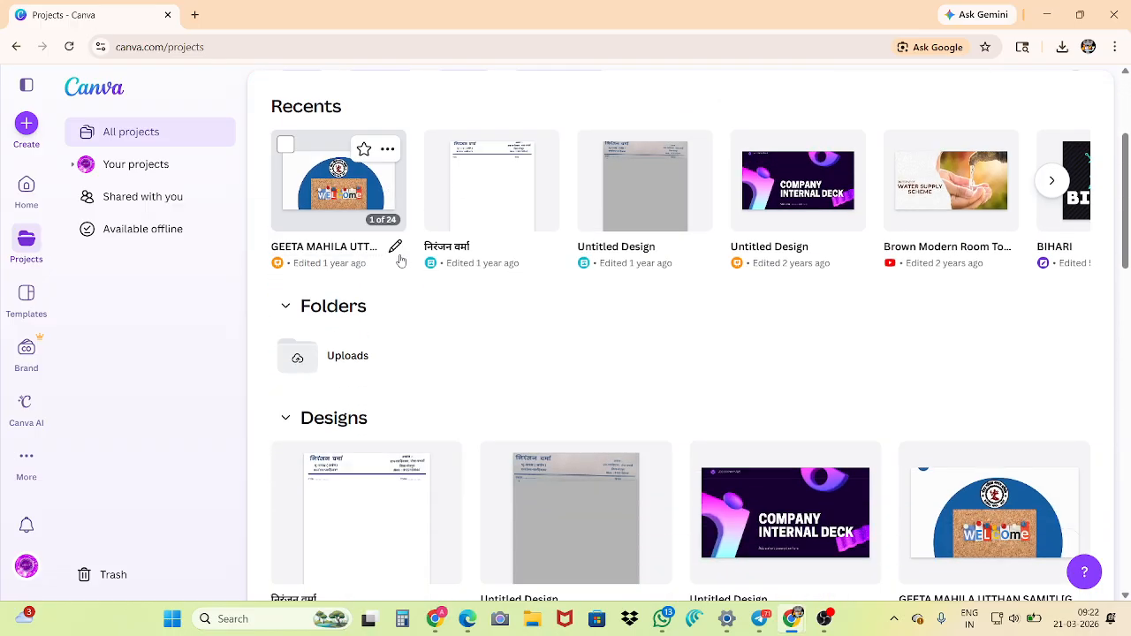
{"action": "scroll", "coordinate": [393, 263], "scroll_direction": "down", "scroll_amount": 7}
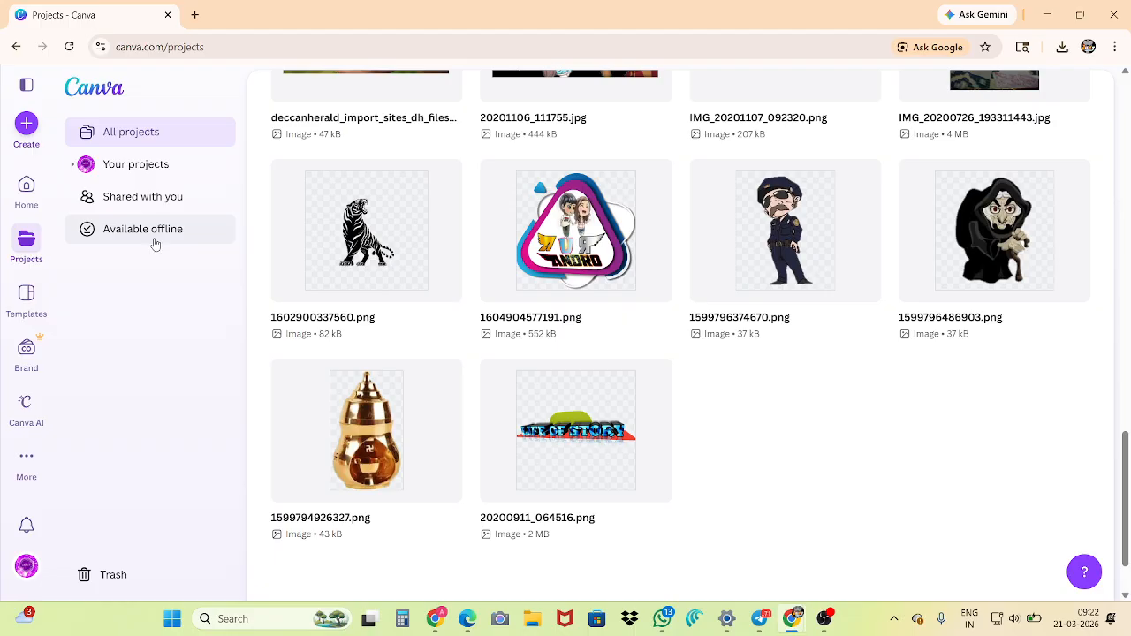
Open the Templates page and browse its template categories, AI video effects, trending, presentation and Gudi Padwa sections
{"action": "left_click", "coordinate": [26, 299]}
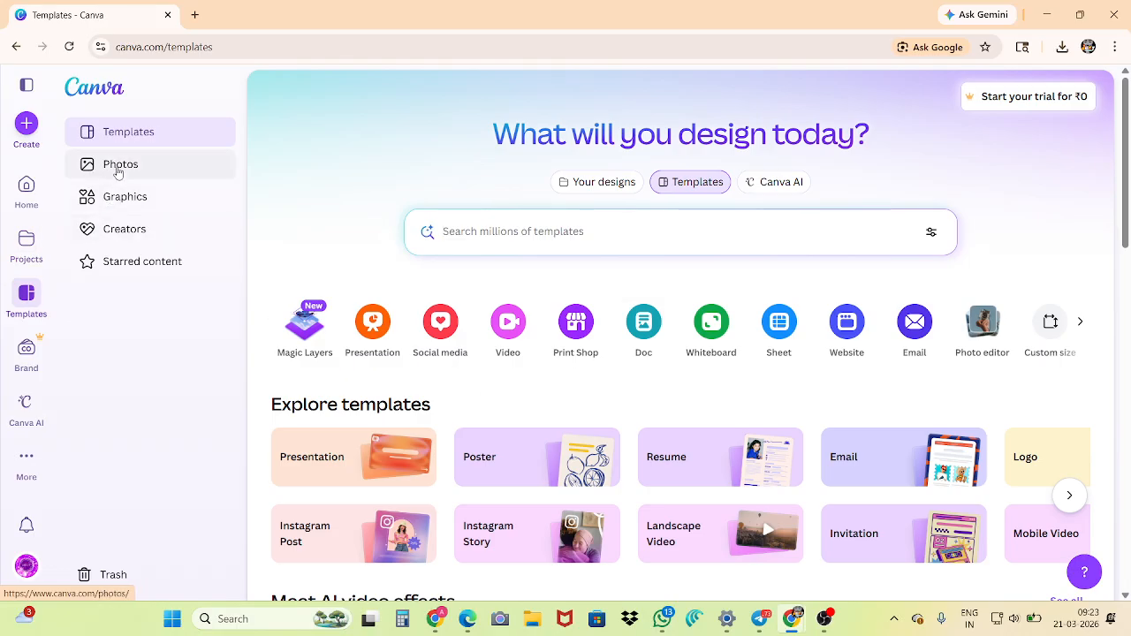
{"action": "scroll", "coordinate": [380, 232], "scroll_direction": "down", "scroll_amount": 5}
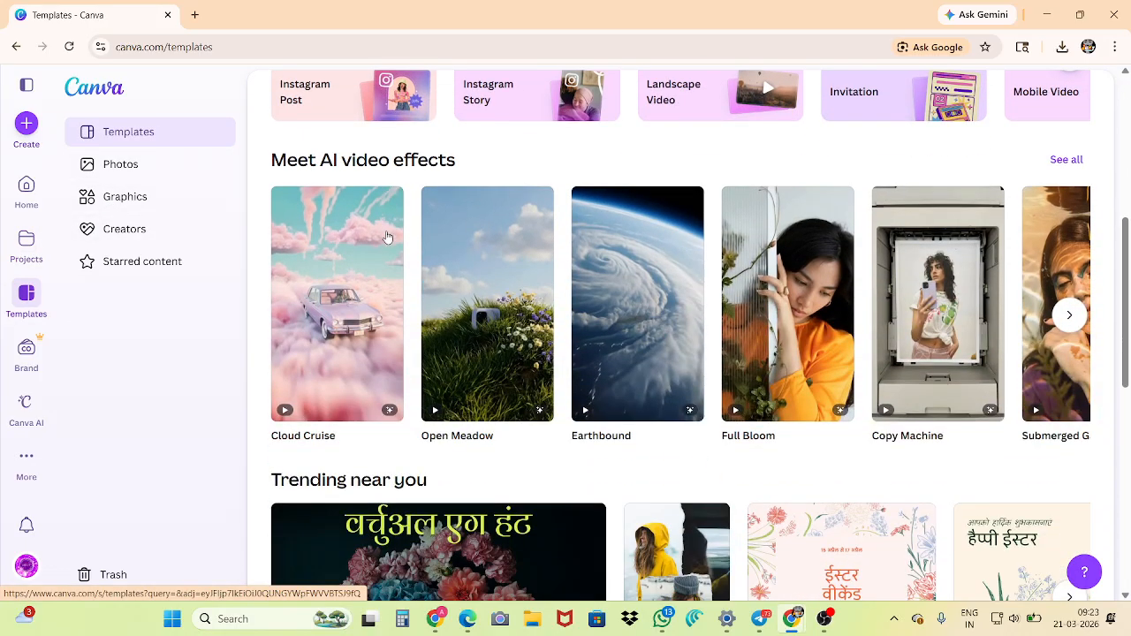
{"action": "scroll", "coordinate": [387, 237], "scroll_direction": "down", "scroll_amount": 2}
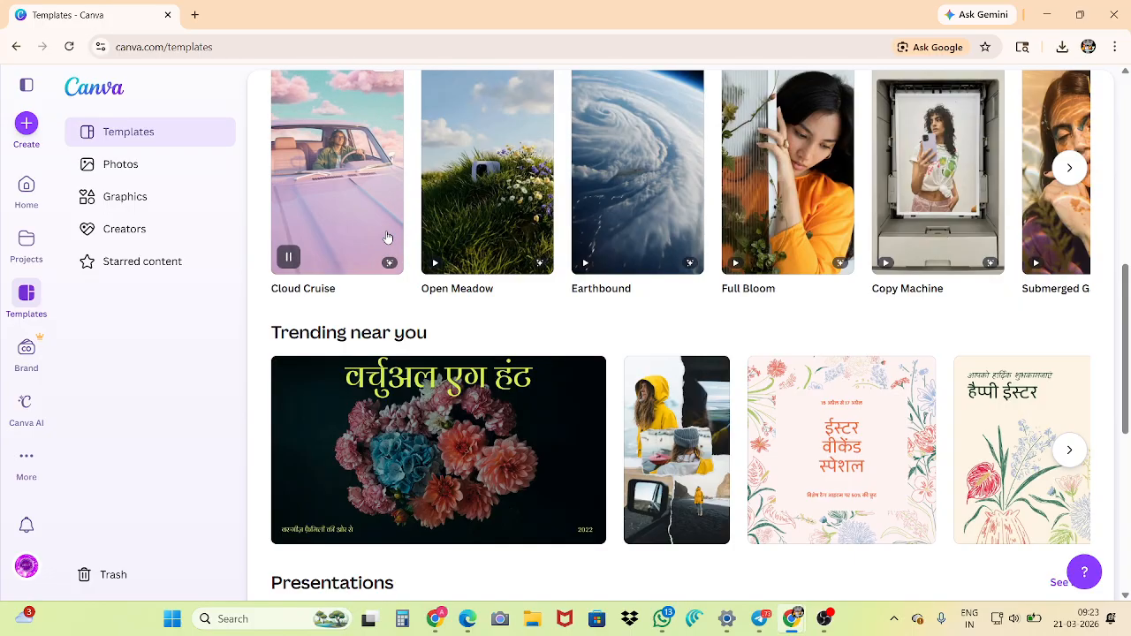
{"action": "scroll", "coordinate": [387, 236], "scroll_direction": "down", "scroll_amount": 7}
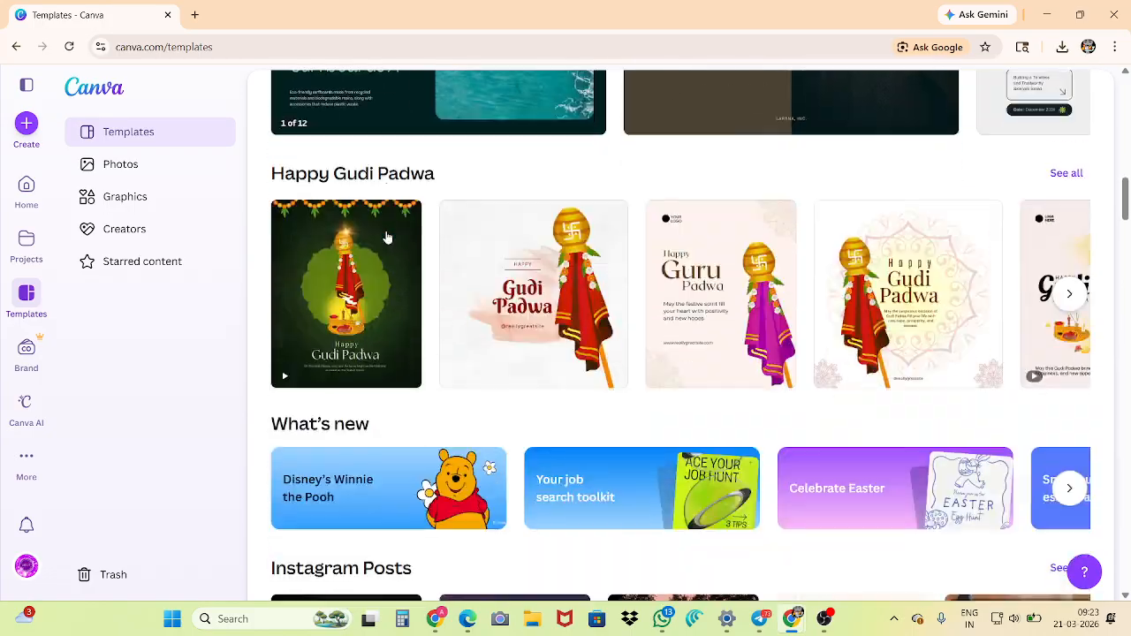
{"action": "scroll", "coordinate": [387, 236], "scroll_direction": "down", "scroll_amount": 3}
{"action": "scroll", "coordinate": [387, 236], "scroll_direction": "up", "scroll_amount": 10}
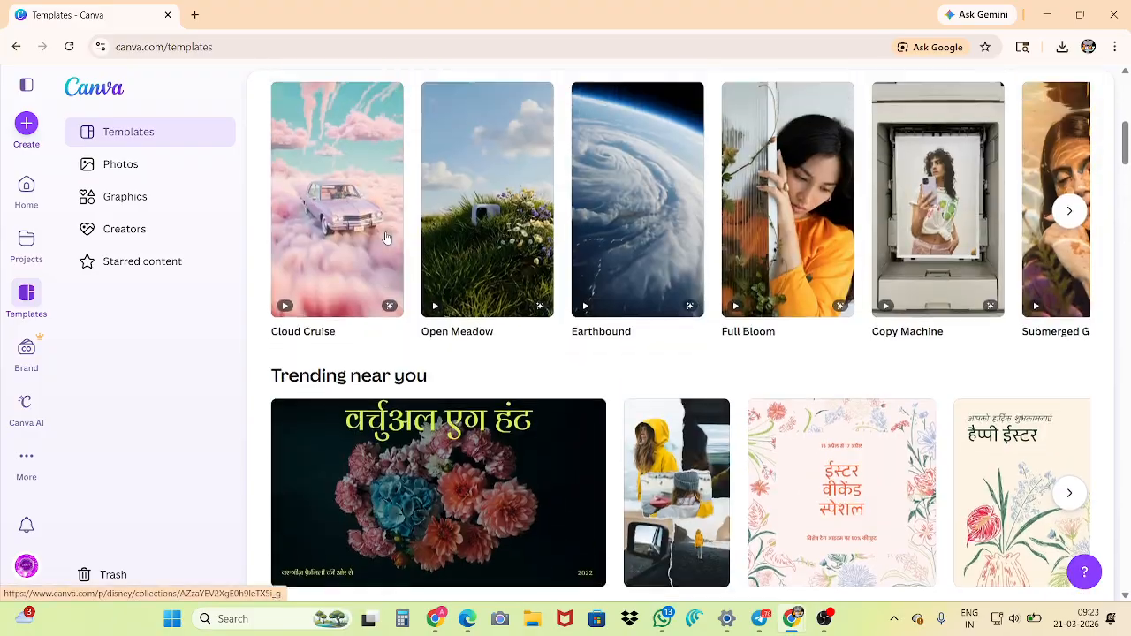
{"action": "scroll", "coordinate": [386, 237], "scroll_direction": "up", "scroll_amount": 5}
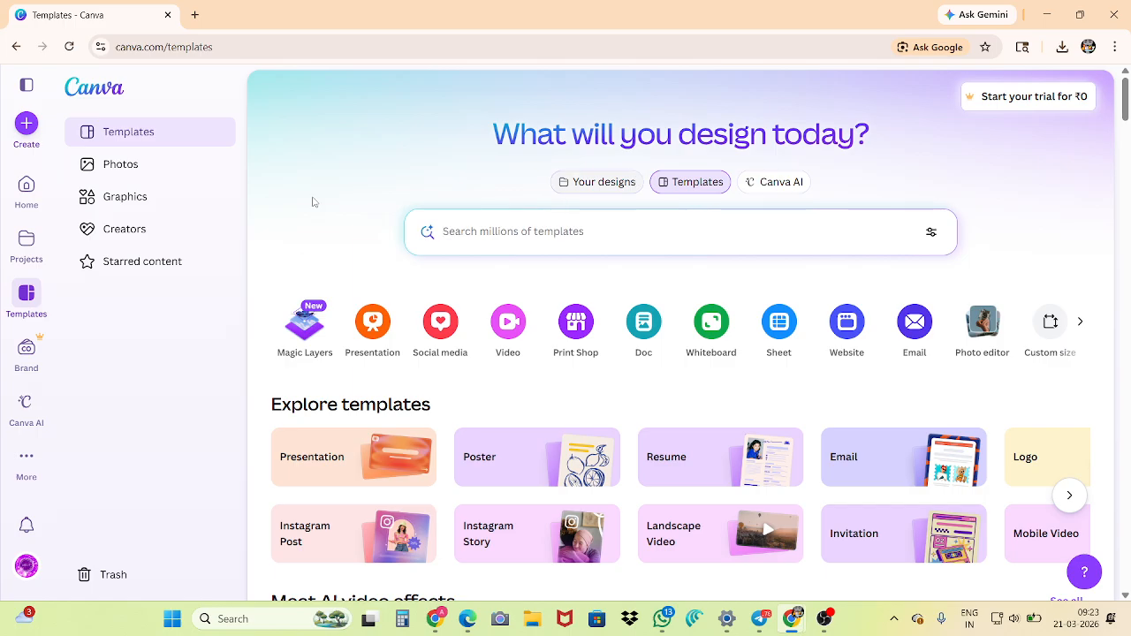
Return to the home page, switch to its Templates view and look over the Explore templates categories
{"action": "left_click", "coordinate": [26, 188]}
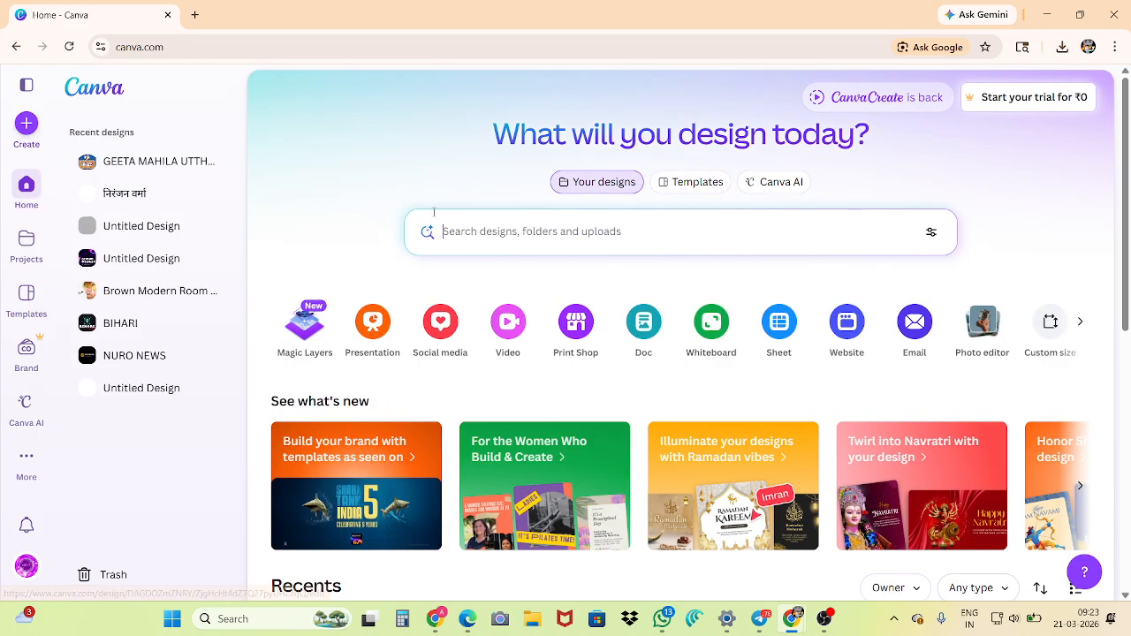
{"action": "left_click", "coordinate": [685, 184]}
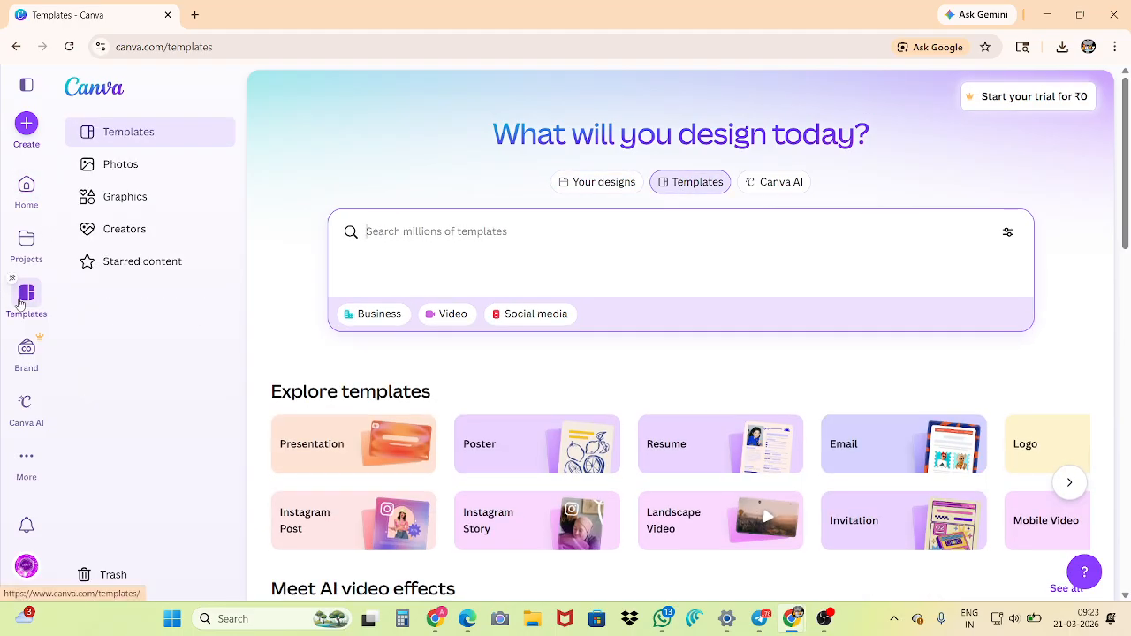
{"action": "scroll", "coordinate": [35, 301], "scroll_direction": "down", "scroll_amount": 2}
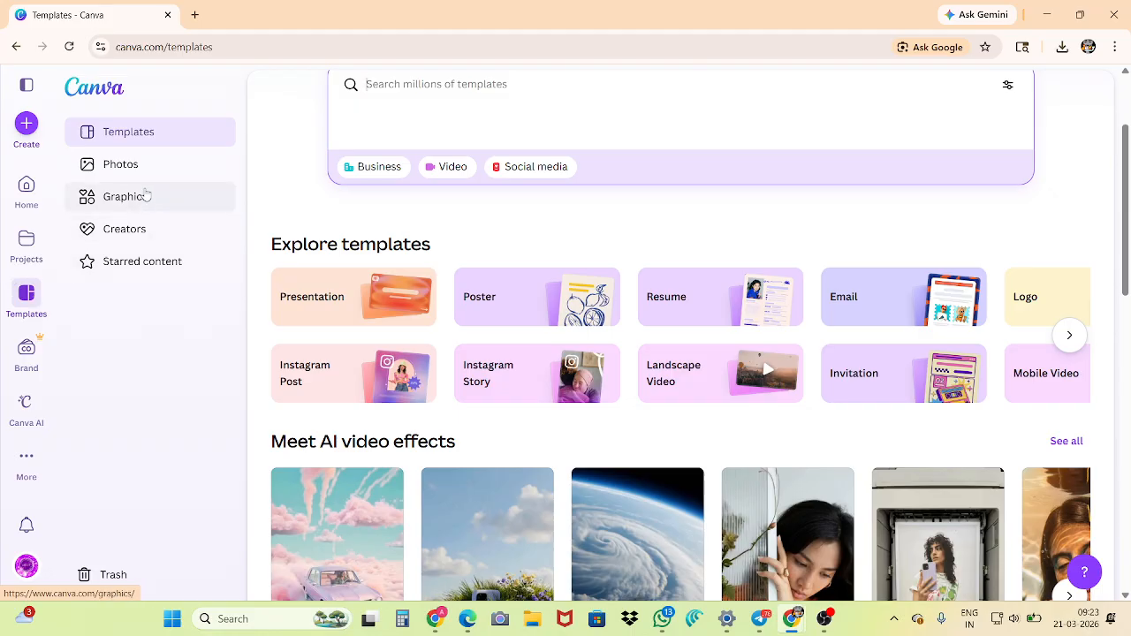
Open the Brand Kit page and review its asset categories, from logos, colors and fonts to charts and New category
{"action": "left_click", "coordinate": [29, 349]}
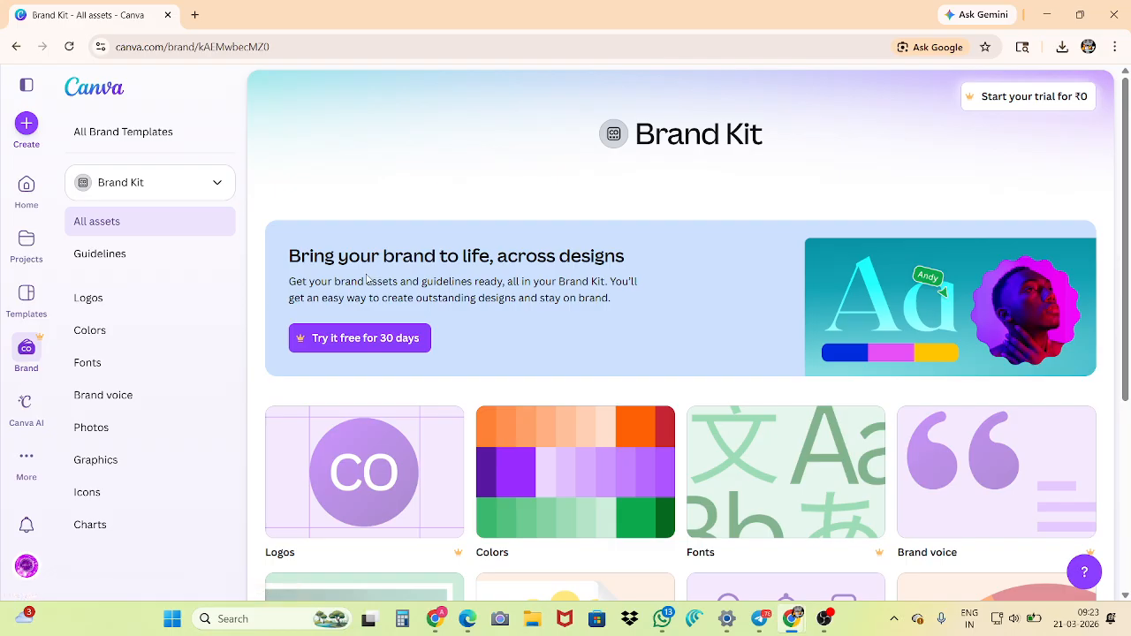
{"action": "scroll", "coordinate": [368, 281], "scroll_direction": "down", "scroll_amount": 3}
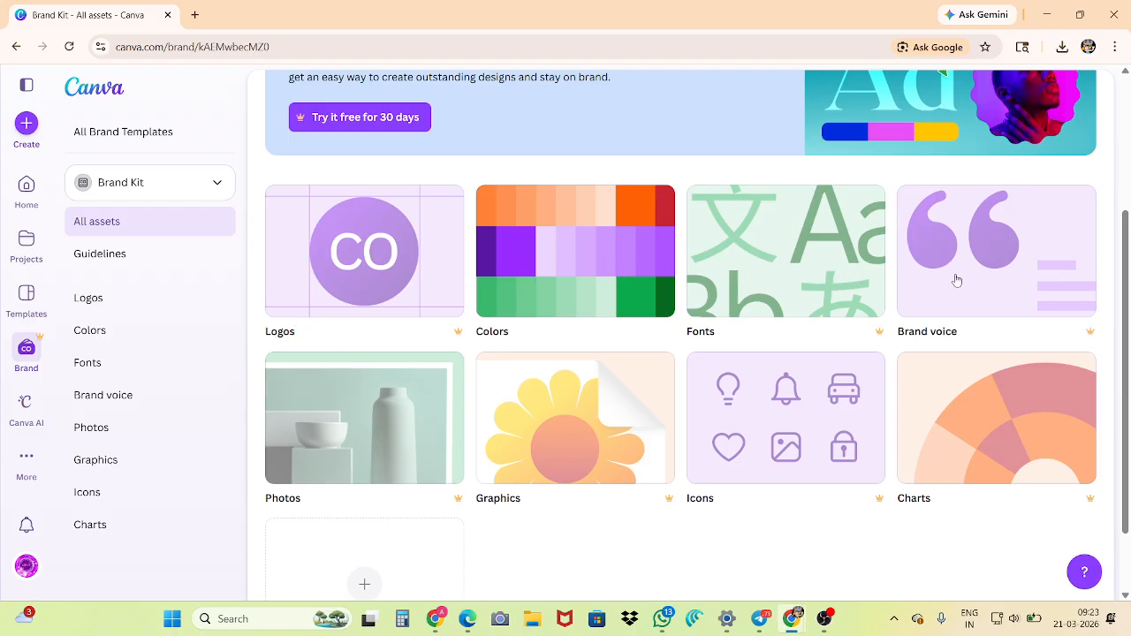
{"action": "scroll", "coordinate": [380, 393], "scroll_direction": "down", "scroll_amount": 1}
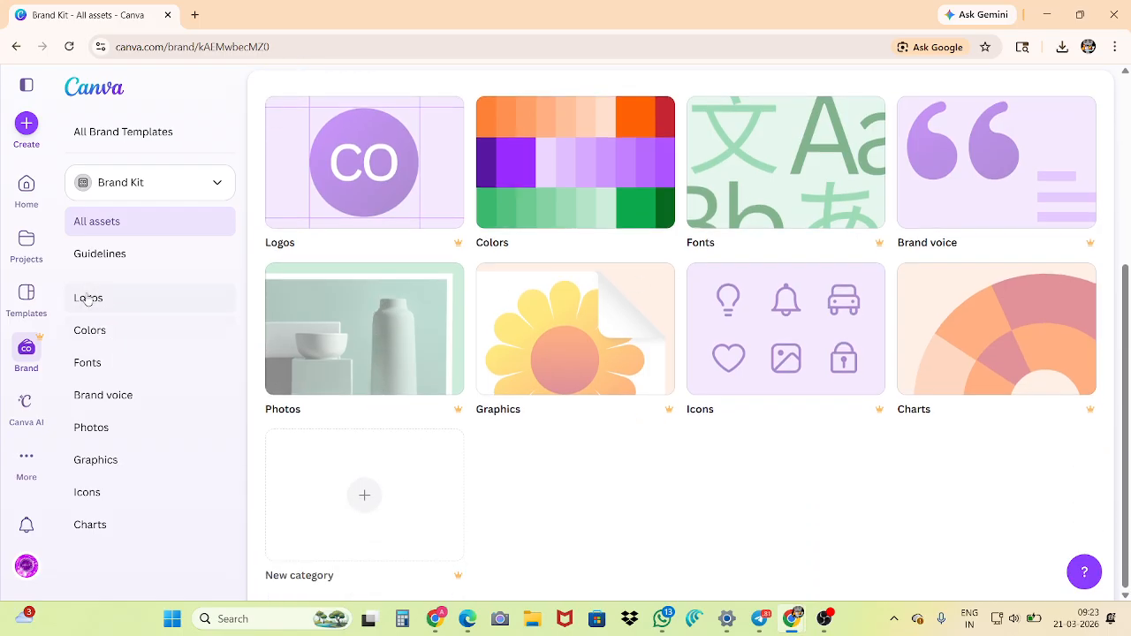
Open the Canva AI page and look through its example ideas for video, code, design, writing and images
{"action": "left_click", "coordinate": [27, 402]}
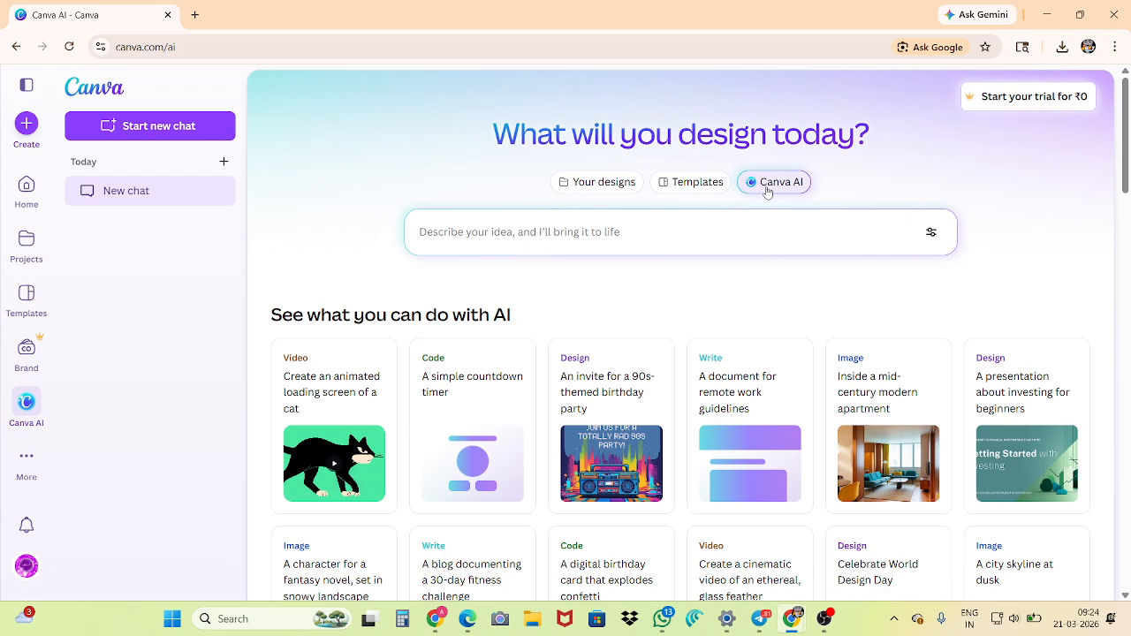
{"action": "scroll", "coordinate": [385, 332], "scroll_direction": "down", "scroll_amount": 6}
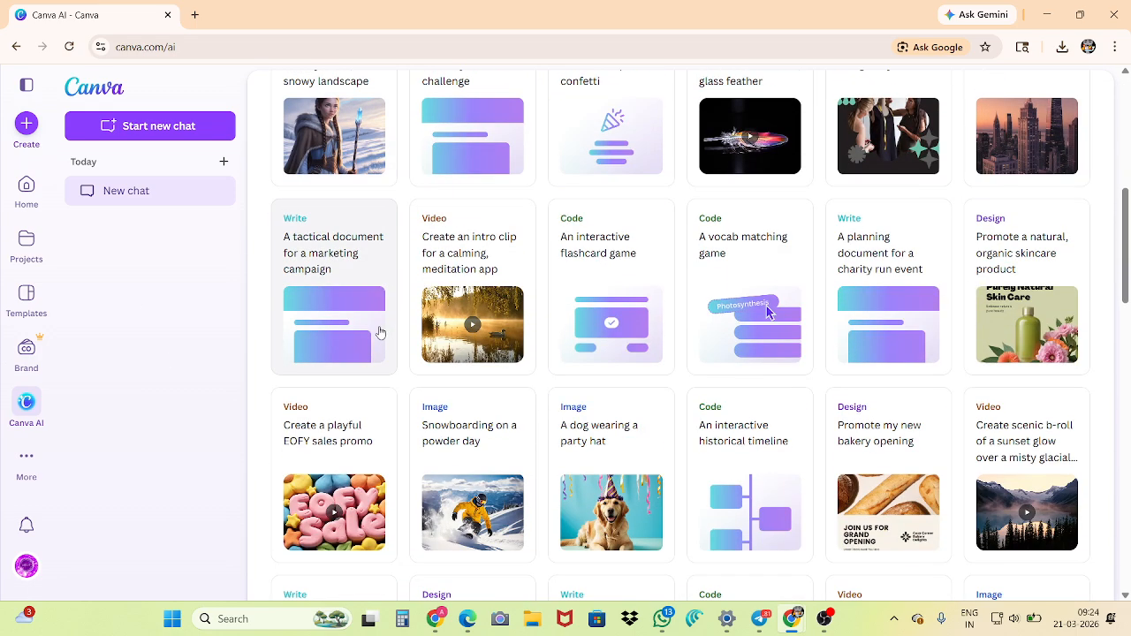
{"action": "scroll", "coordinate": [380, 332], "scroll_direction": "up", "scroll_amount": 6}
{"action": "left_click", "coordinate": [475, 234]}
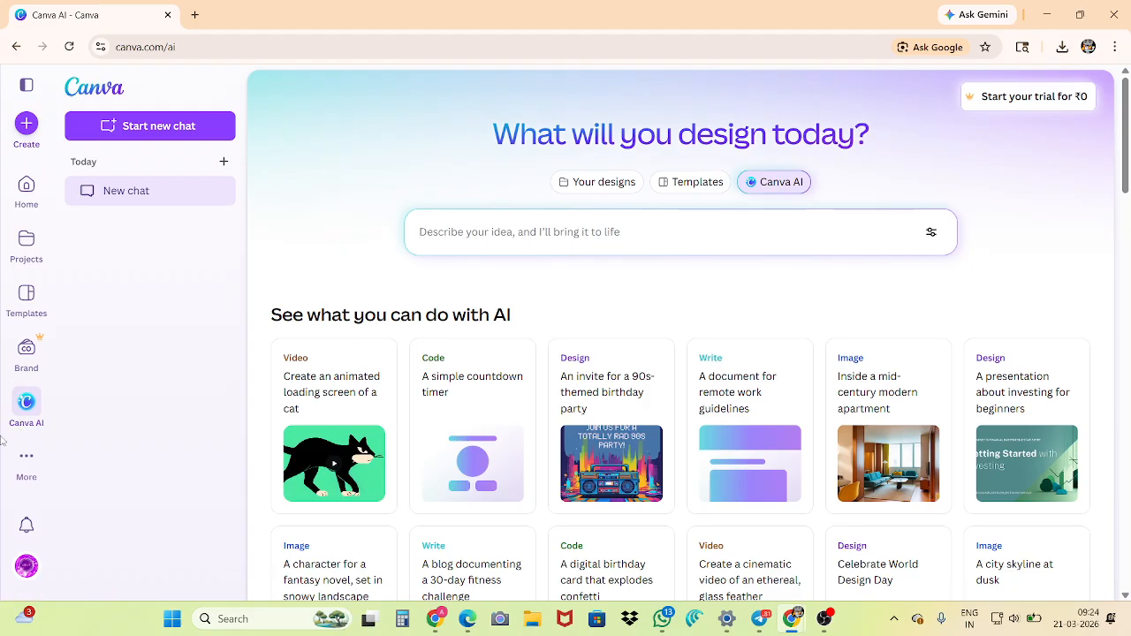
Open the Print Shop and examine how ordering works, the suggested print products and the product range
{"action": "mouse_move", "coordinate": [5, 496]}
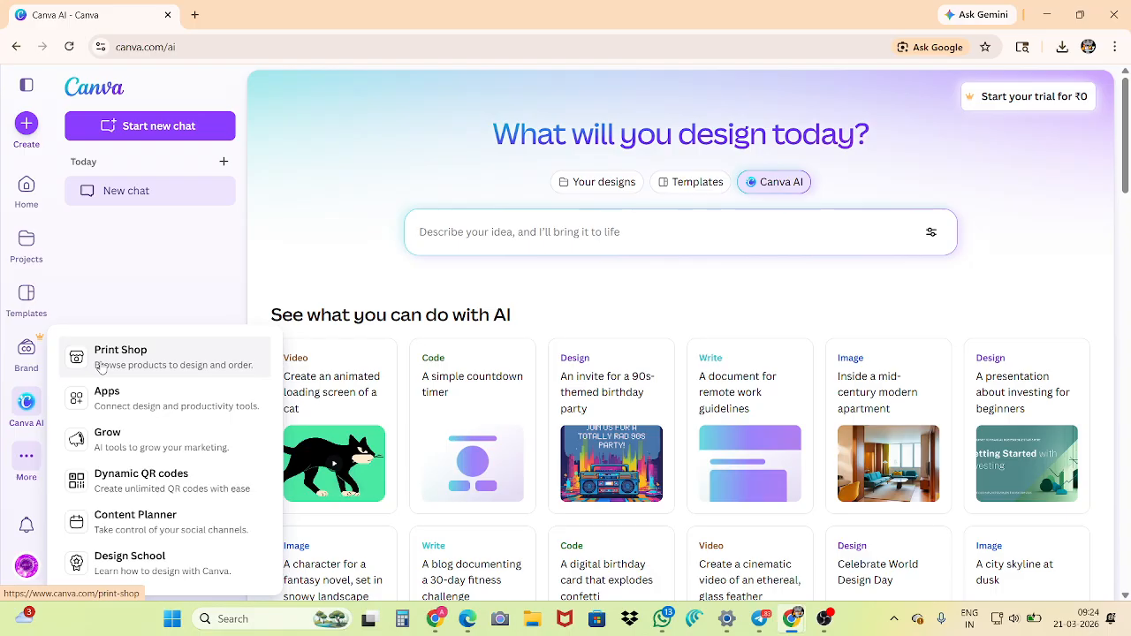
{"action": "left_click", "coordinate": [158, 365]}
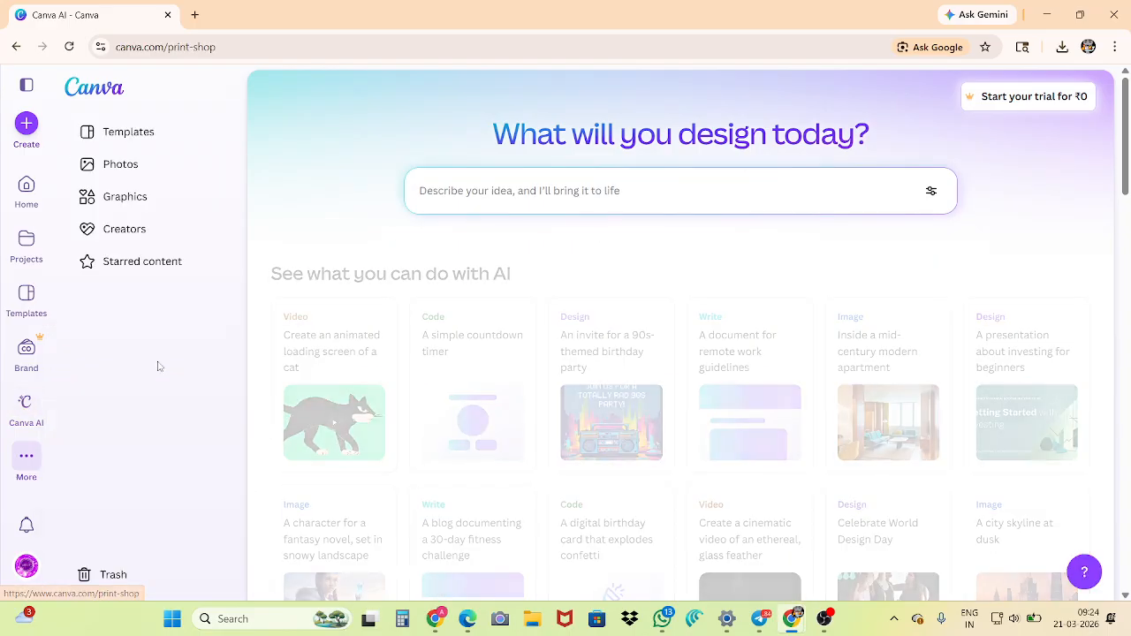
{"action": "scroll", "coordinate": [416, 352], "scroll_direction": "down", "scroll_amount": 3}
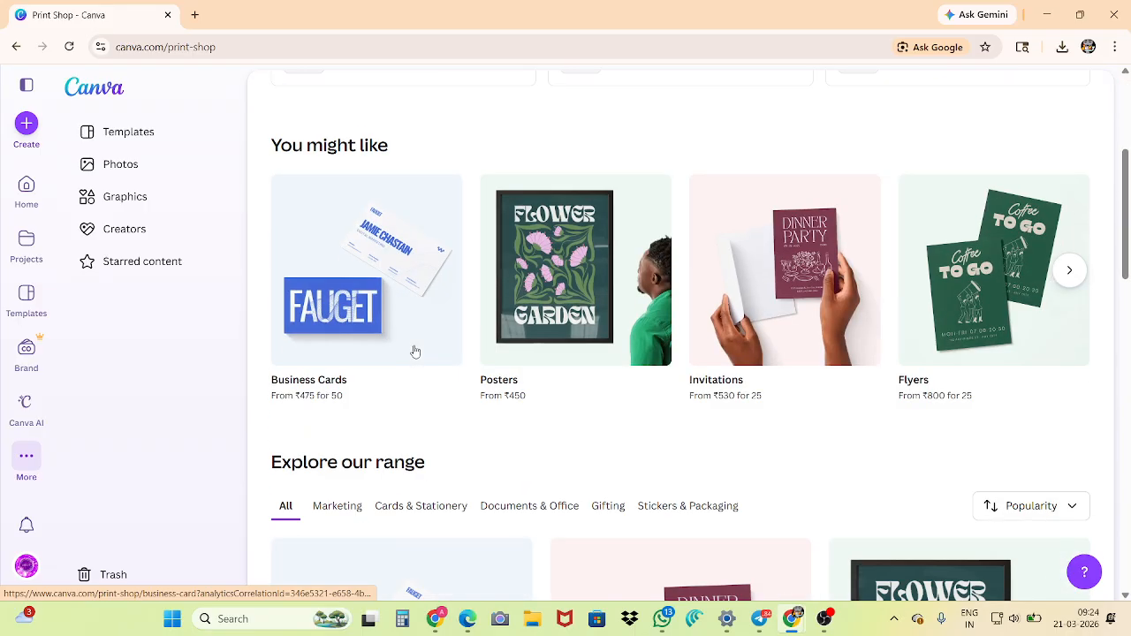
{"action": "scroll", "coordinate": [415, 352], "scroll_direction": "down", "scroll_amount": 5}
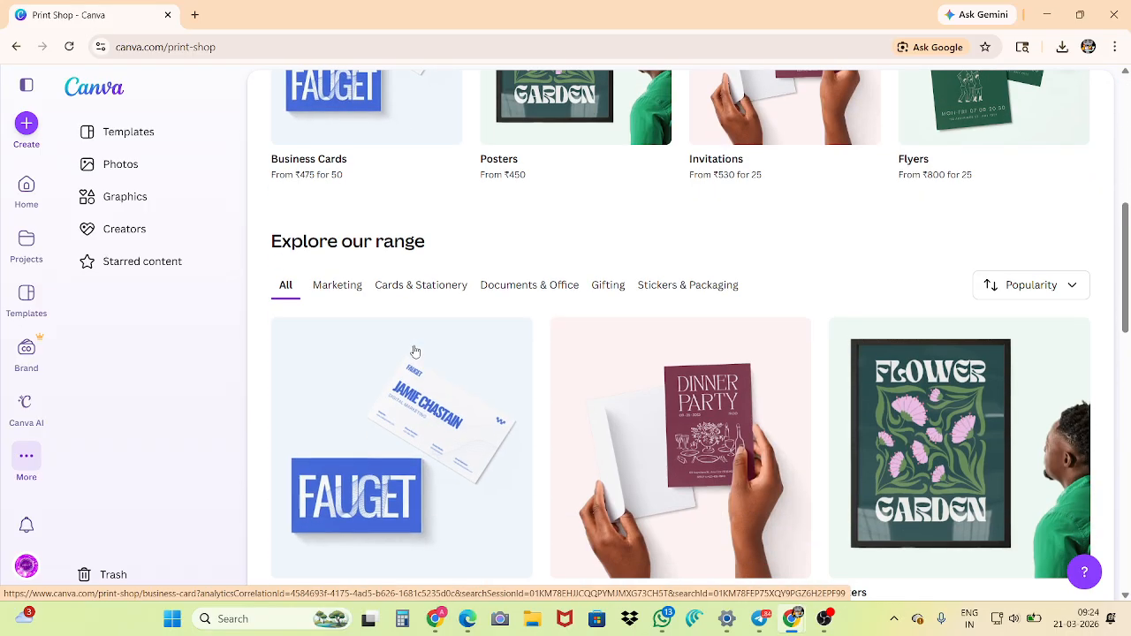
{"action": "scroll", "coordinate": [415, 352], "scroll_direction": "up", "scroll_amount": 8}
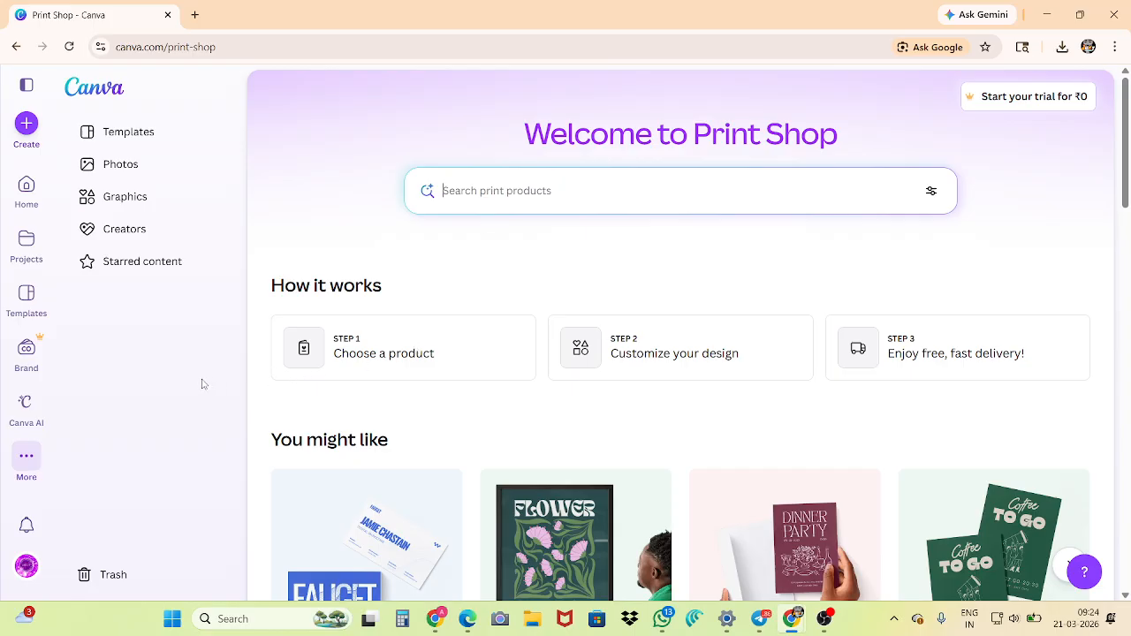
{"action": "scroll", "coordinate": [740, 394], "scroll_direction": "down", "scroll_amount": 3}
{"action": "scroll", "coordinate": [658, 365], "scroll_direction": "up", "scroll_amount": 2}
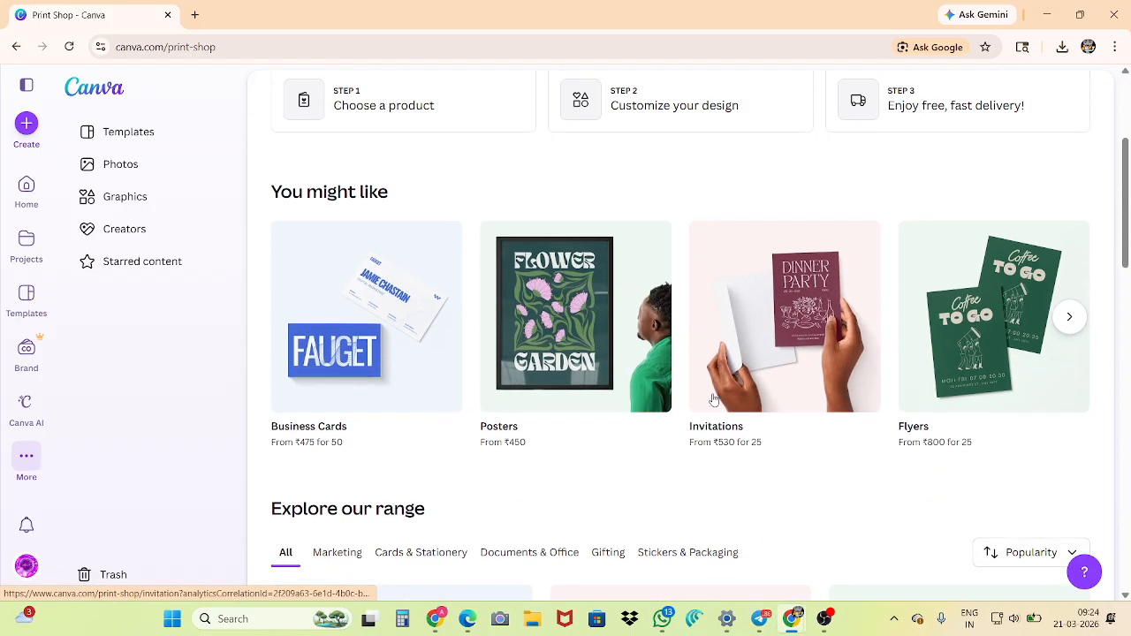
{"action": "scroll", "coordinate": [658, 365], "scroll_direction": "up", "scroll_amount": 2}
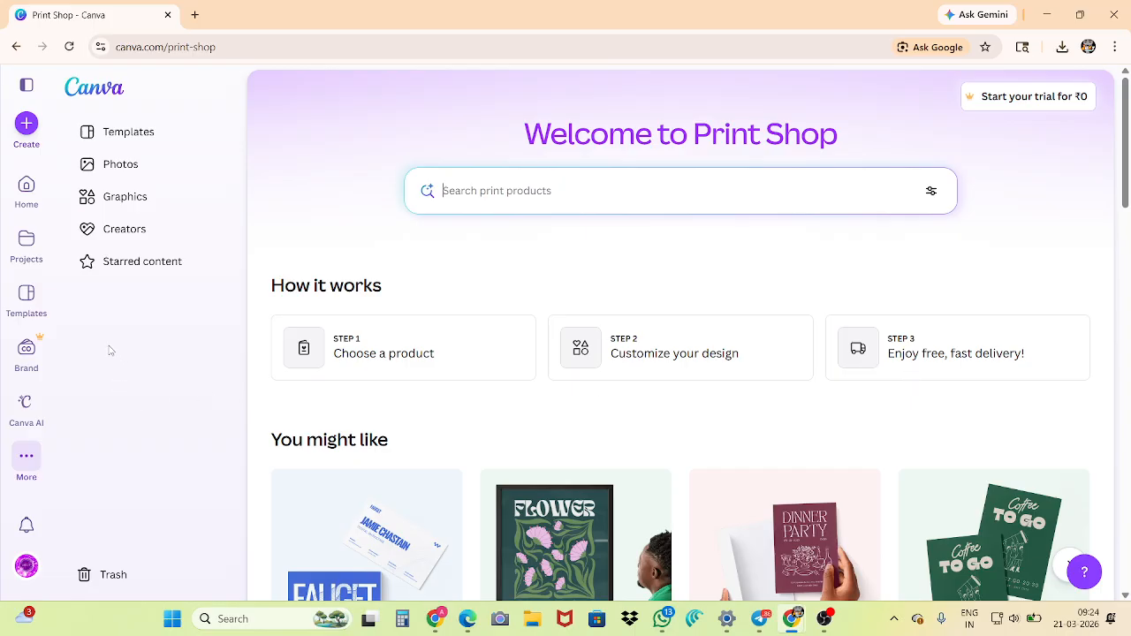
Open the Apps page and browse its top picks, collections, and new and noteworthy apps
{"action": "left_click", "coordinate": [26, 454]}
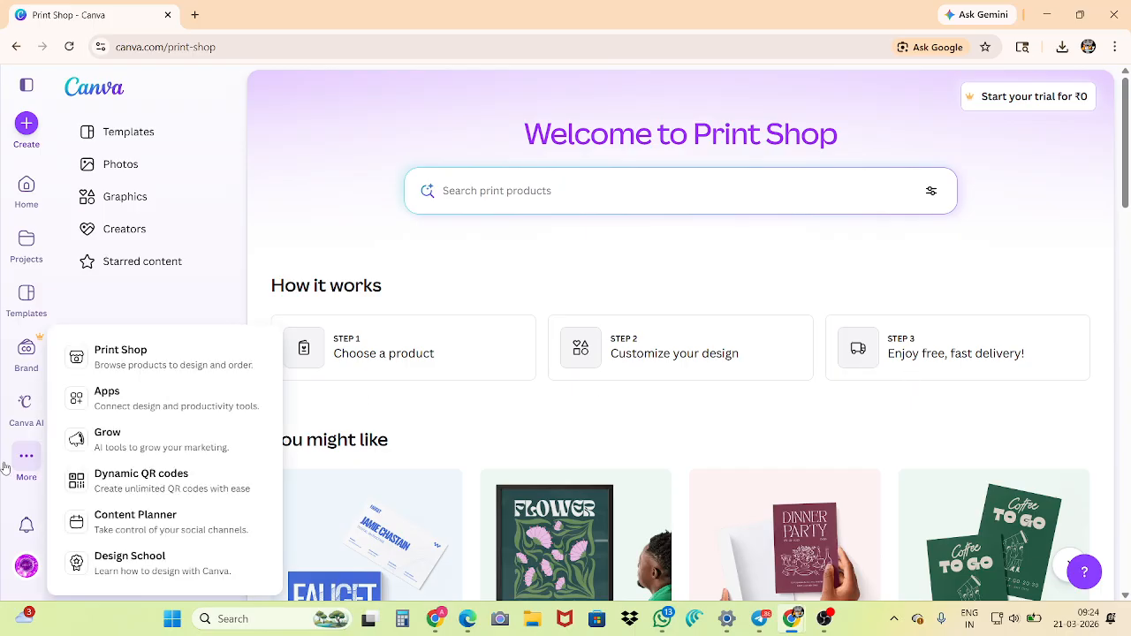
{"action": "left_click", "coordinate": [119, 402]}
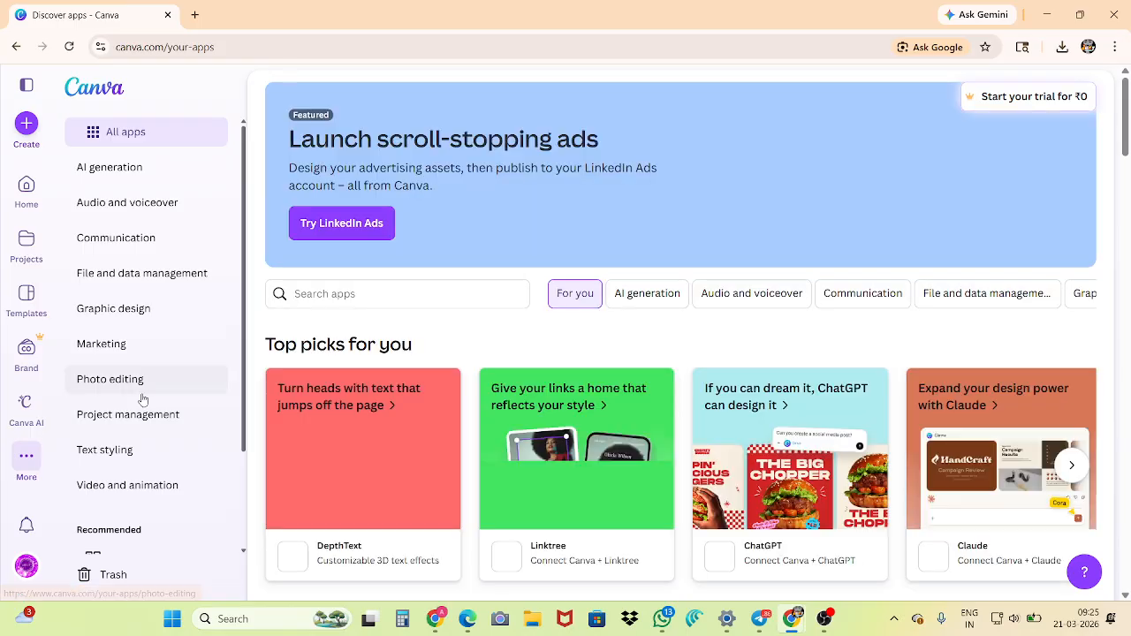
{"action": "scroll", "coordinate": [344, 345], "scroll_direction": "down", "scroll_amount": 1}
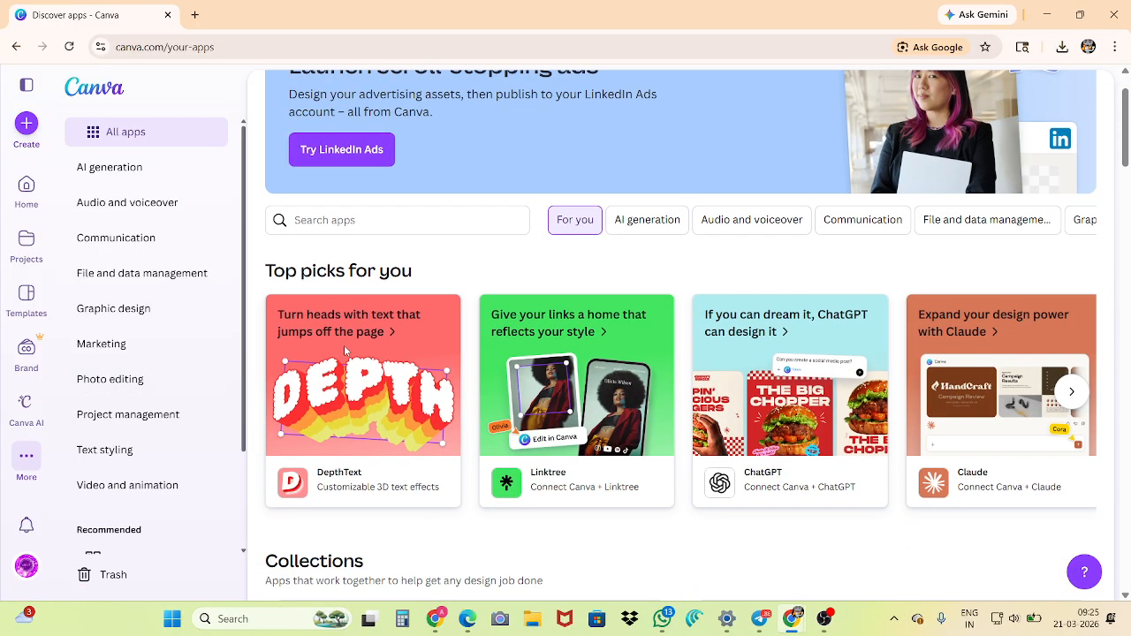
{"action": "scroll", "coordinate": [344, 345], "scroll_direction": "down", "scroll_amount": 5}
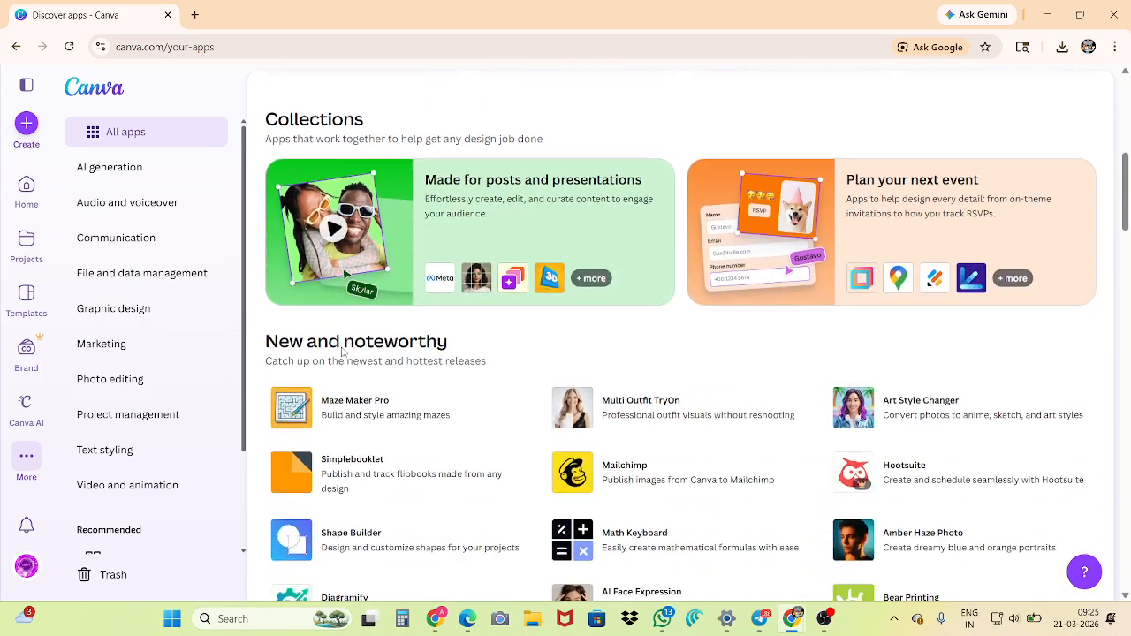
{"action": "scroll", "coordinate": [344, 351], "scroll_direction": "down", "scroll_amount": 2}
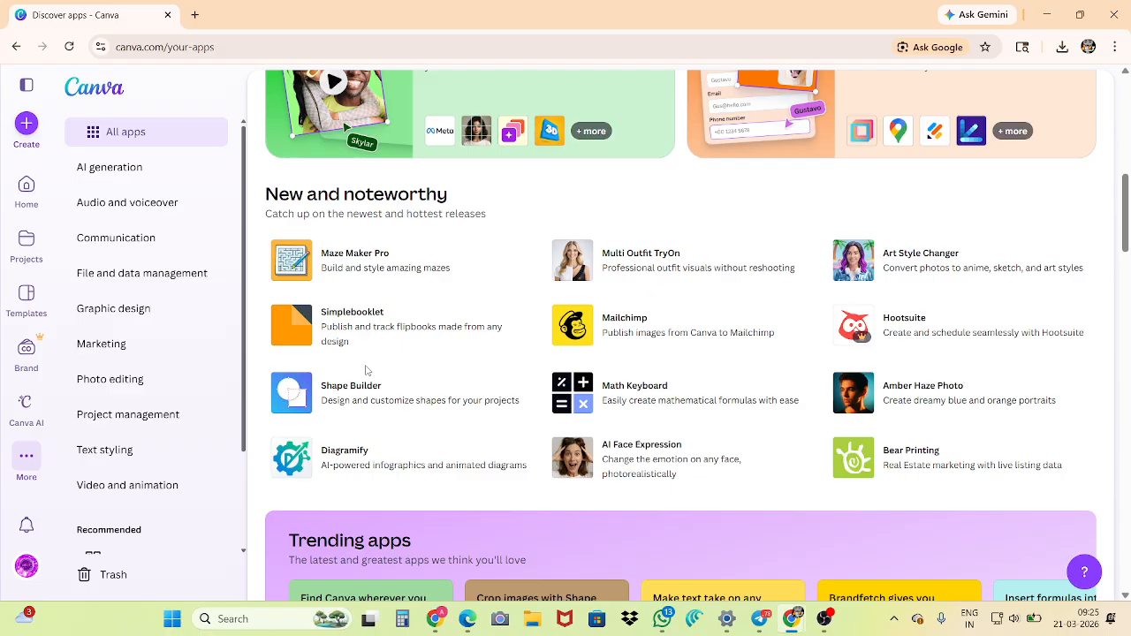
View the app categories Audio and voiceover, Communication, and File and data management
{"action": "left_click", "coordinate": [105, 201]}
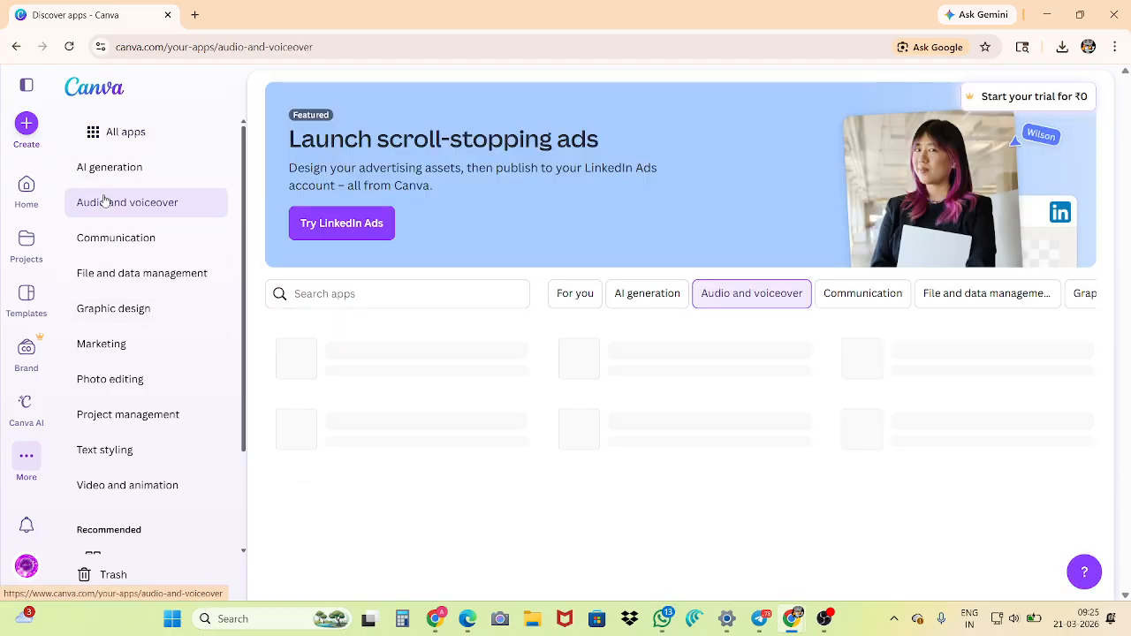
{"action": "scroll", "coordinate": [380, 351], "scroll_direction": "down", "scroll_amount": 3}
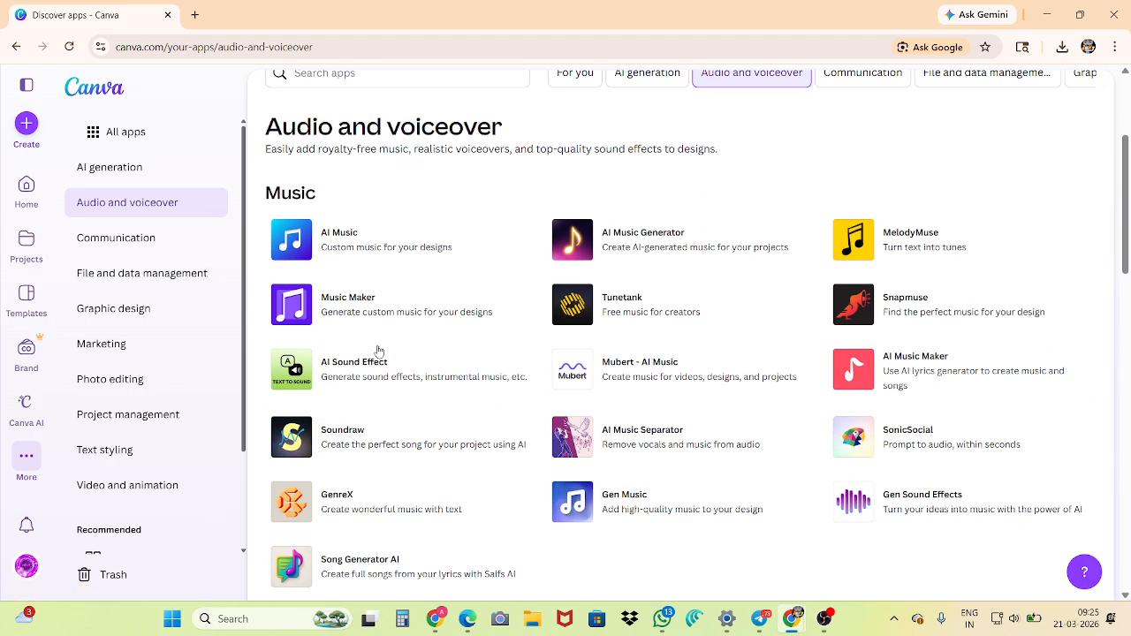
{"action": "scroll", "coordinate": [378, 352], "scroll_direction": "down", "scroll_amount": 2}
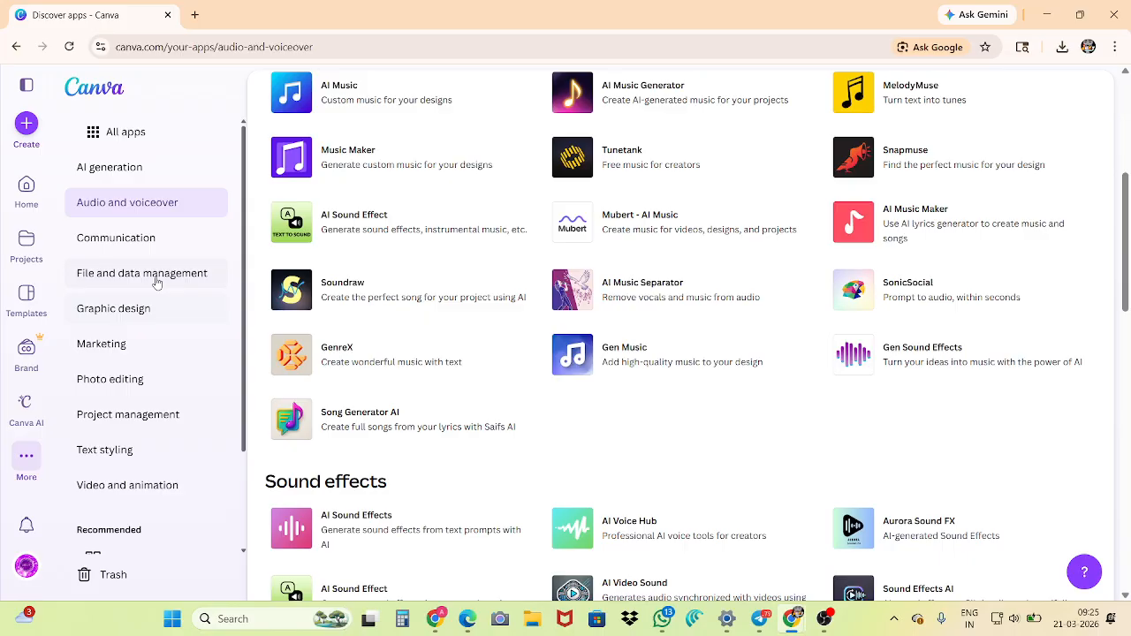
{"action": "left_click", "coordinate": [115, 237]}
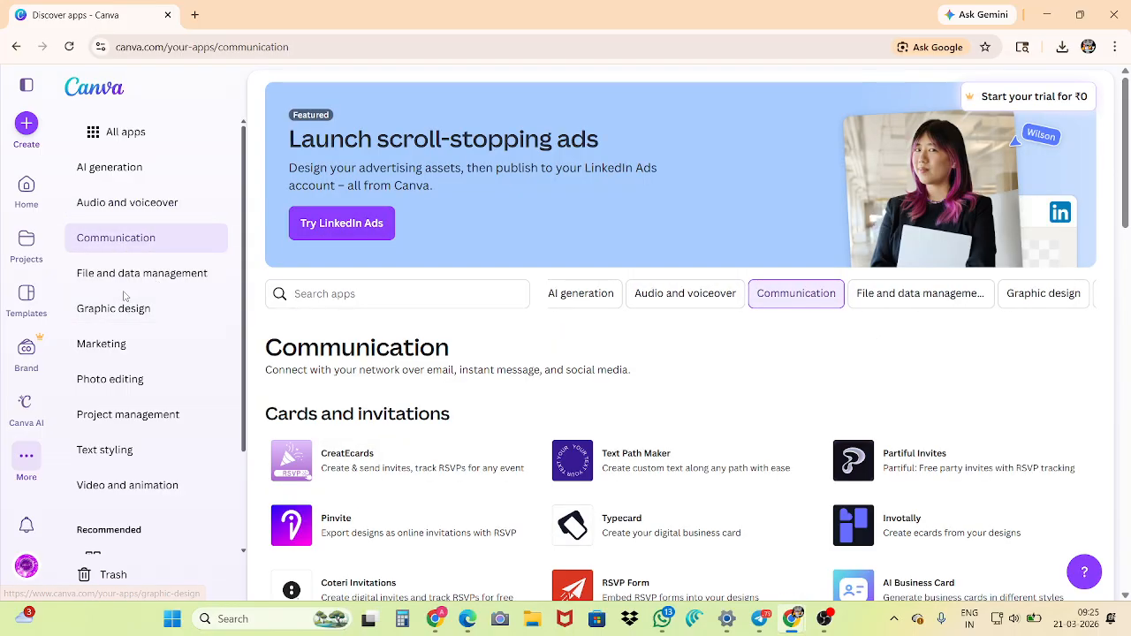
{"action": "left_click", "coordinate": [126, 277]}
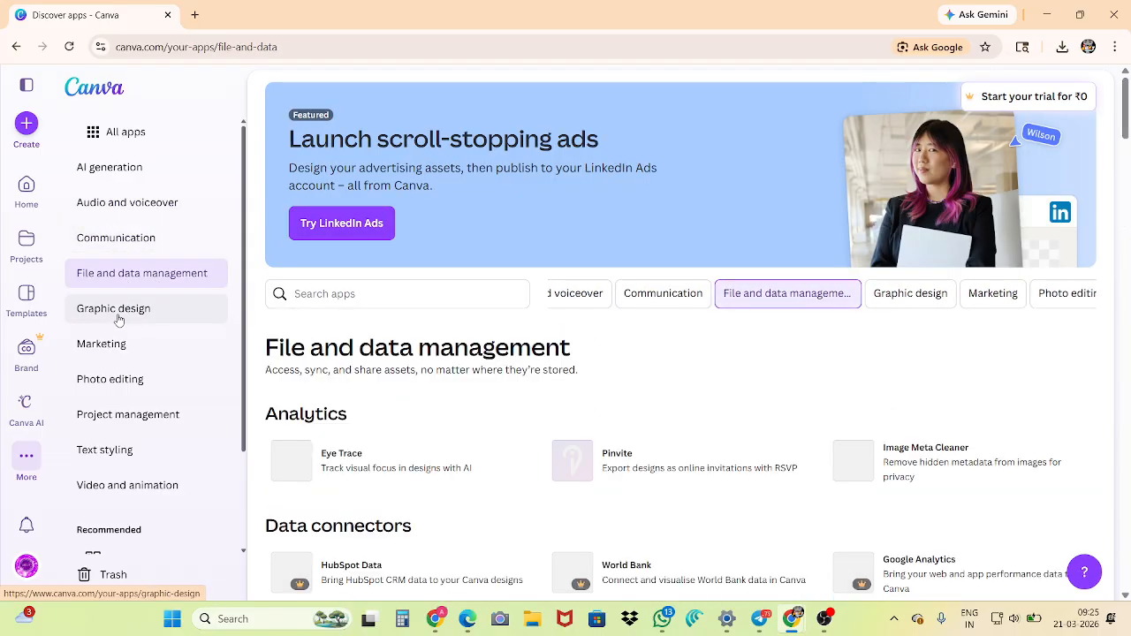
View the app categories Graphic design, Marketing, and Photo editing
{"action": "left_click", "coordinate": [119, 319]}
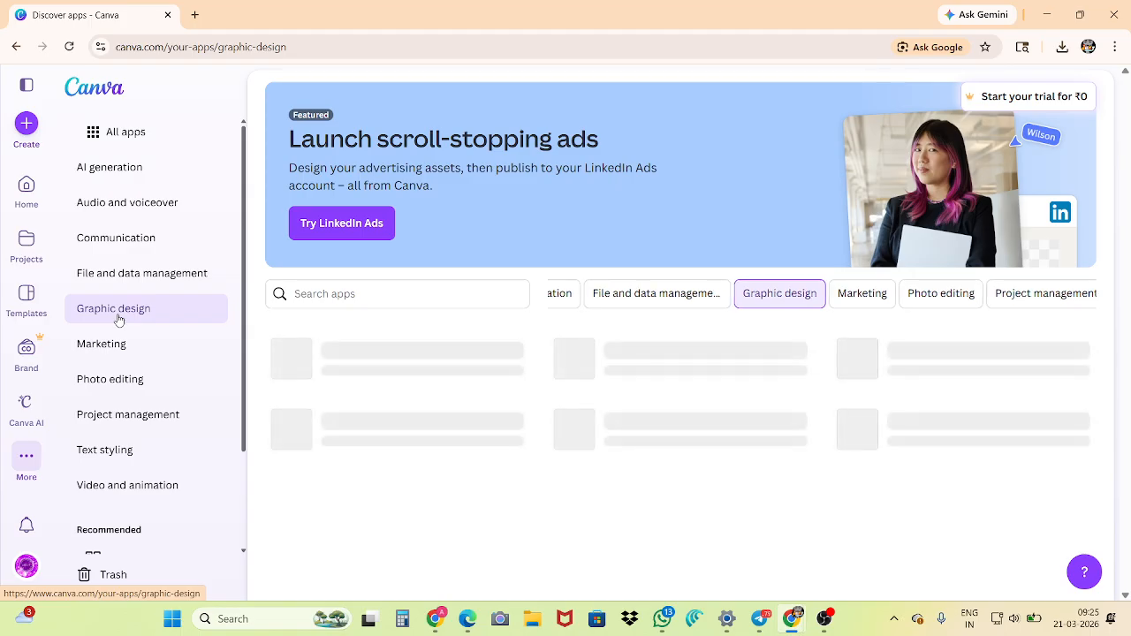
{"action": "scroll", "coordinate": [120, 320], "scroll_direction": "down", "scroll_amount": 3}
{"action": "left_click", "coordinate": [102, 218]}
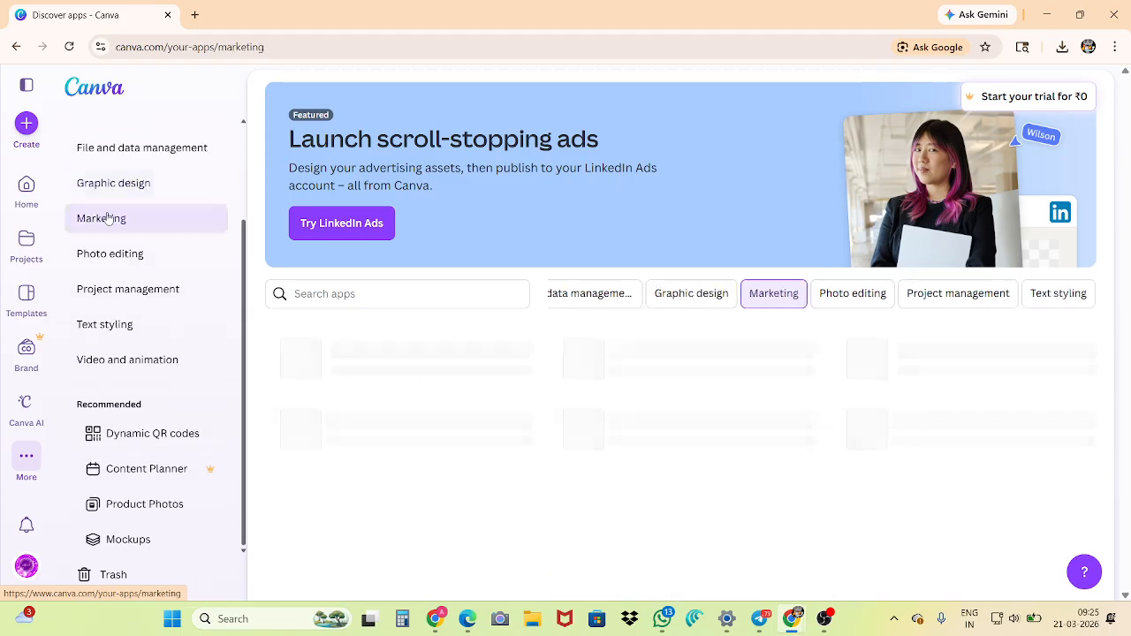
{"action": "left_click", "coordinate": [113, 254]}
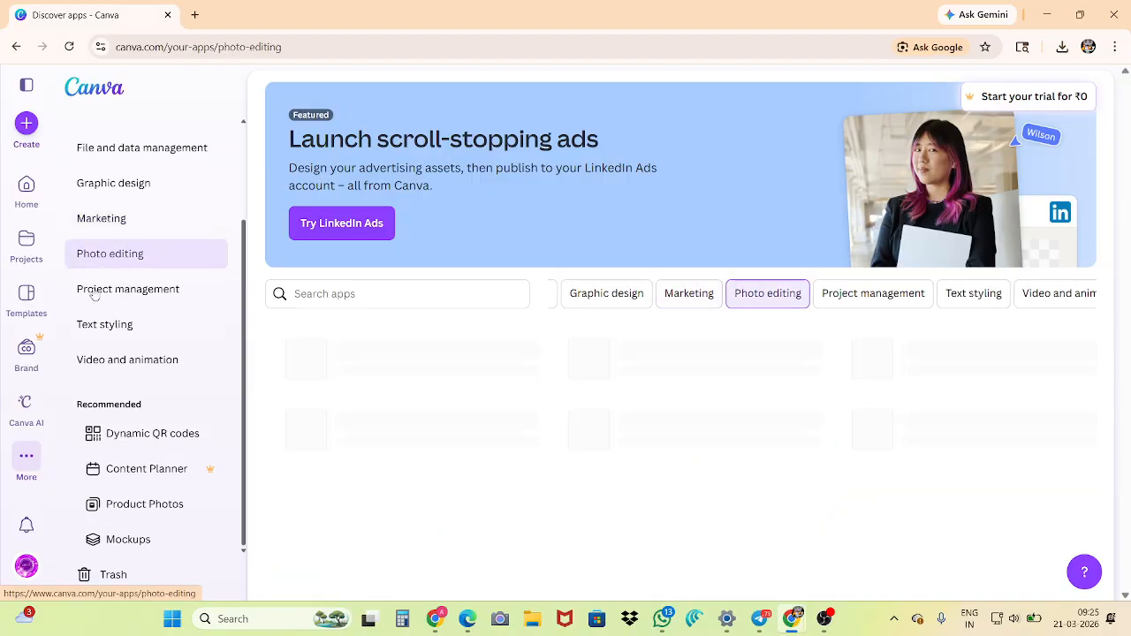
Open the Dynamic QR codes page and look over its option for creating a QR code
{"action": "left_click", "coordinate": [27, 456]}
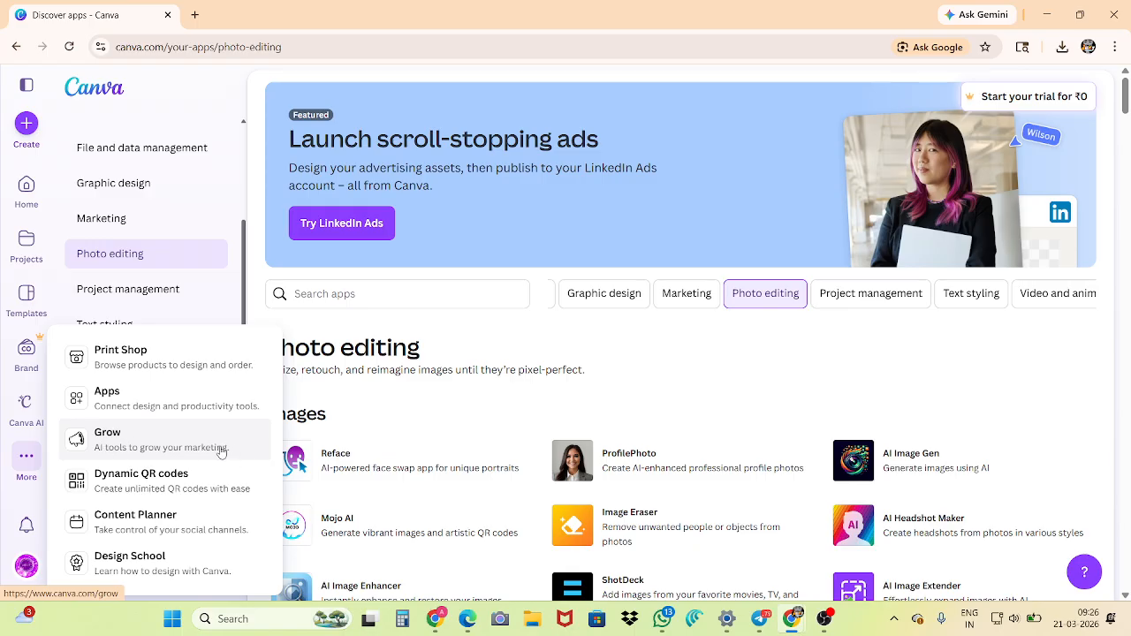
{"action": "left_click", "coordinate": [107, 489]}
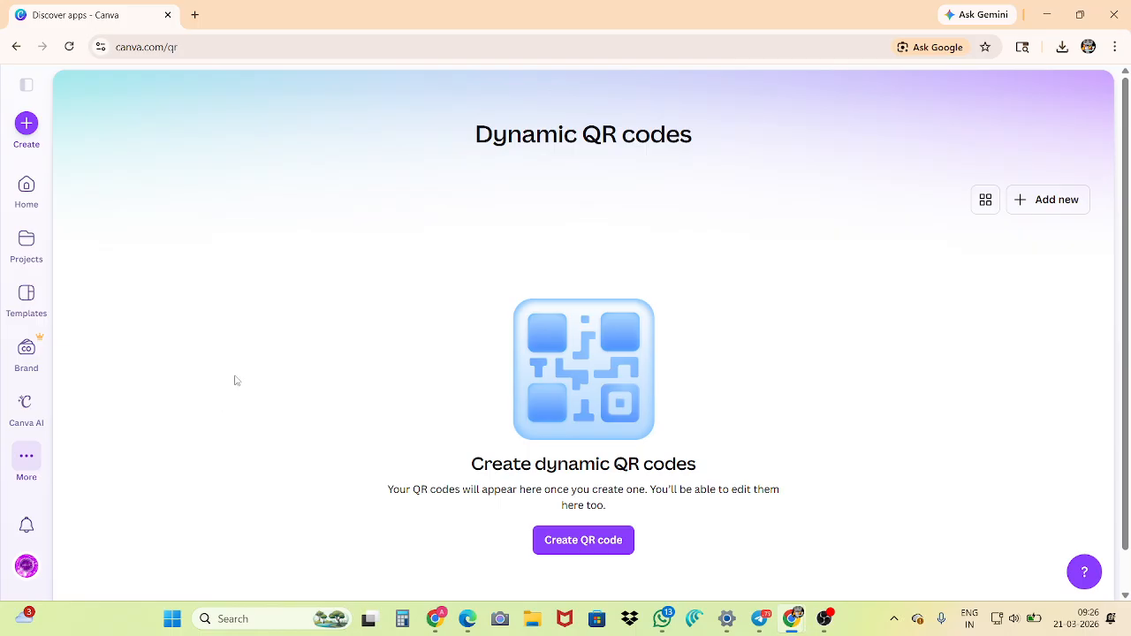
{"action": "scroll", "coordinate": [333, 408], "scroll_direction": "down", "scroll_amount": 1}
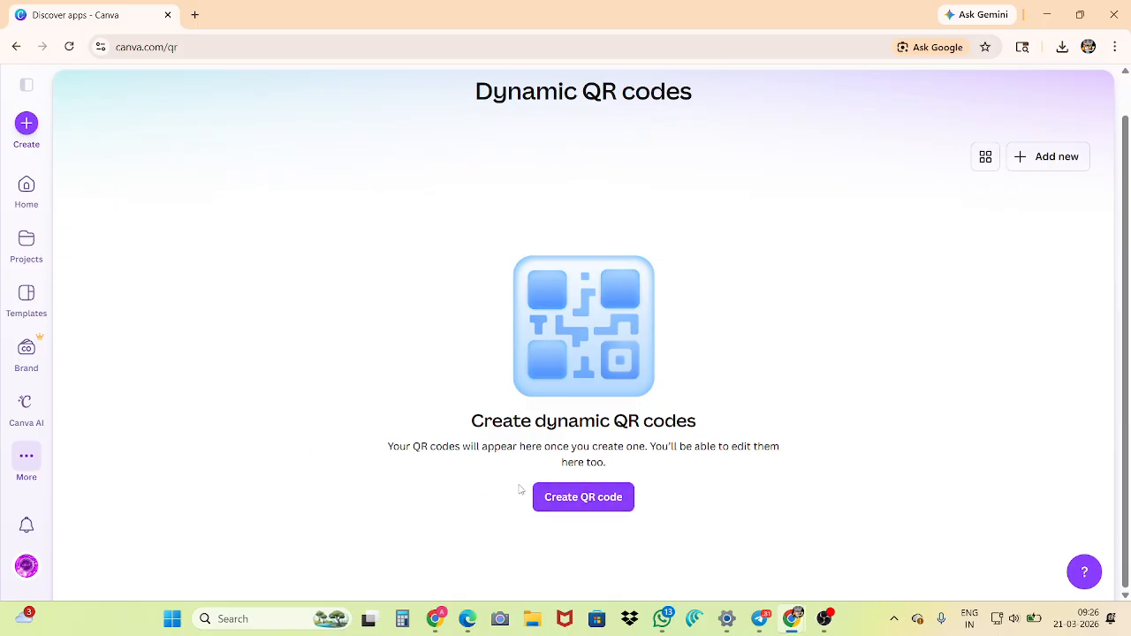
Open the Content Planner and look through its monthly calendar of events down to early April
{"action": "left_click", "coordinate": [26, 457]}
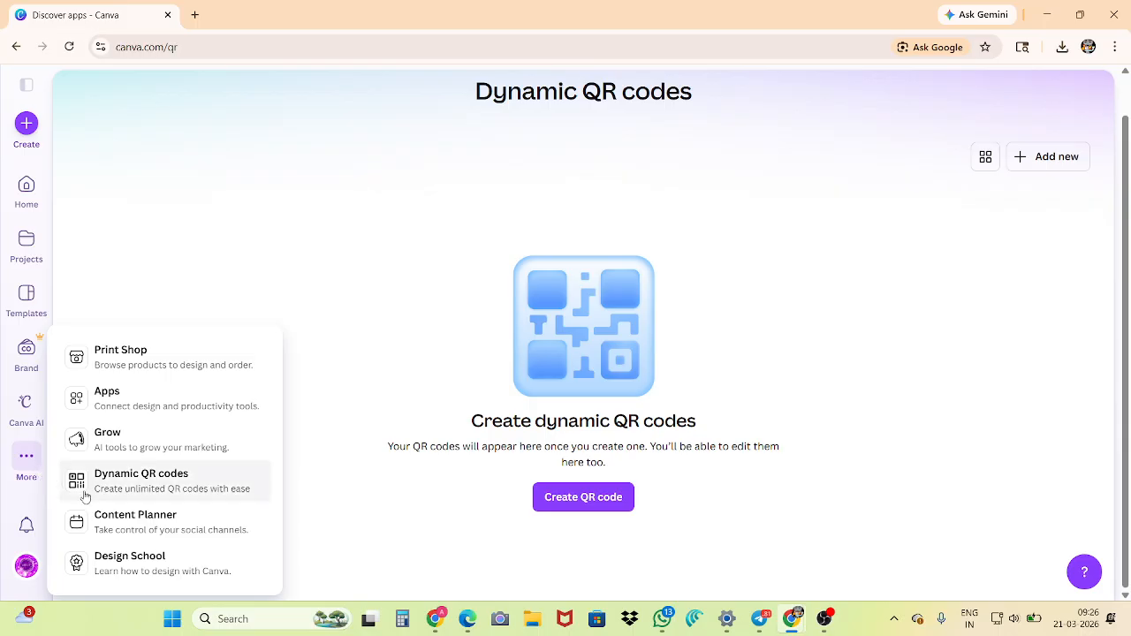
{"action": "left_click", "coordinate": [176, 533]}
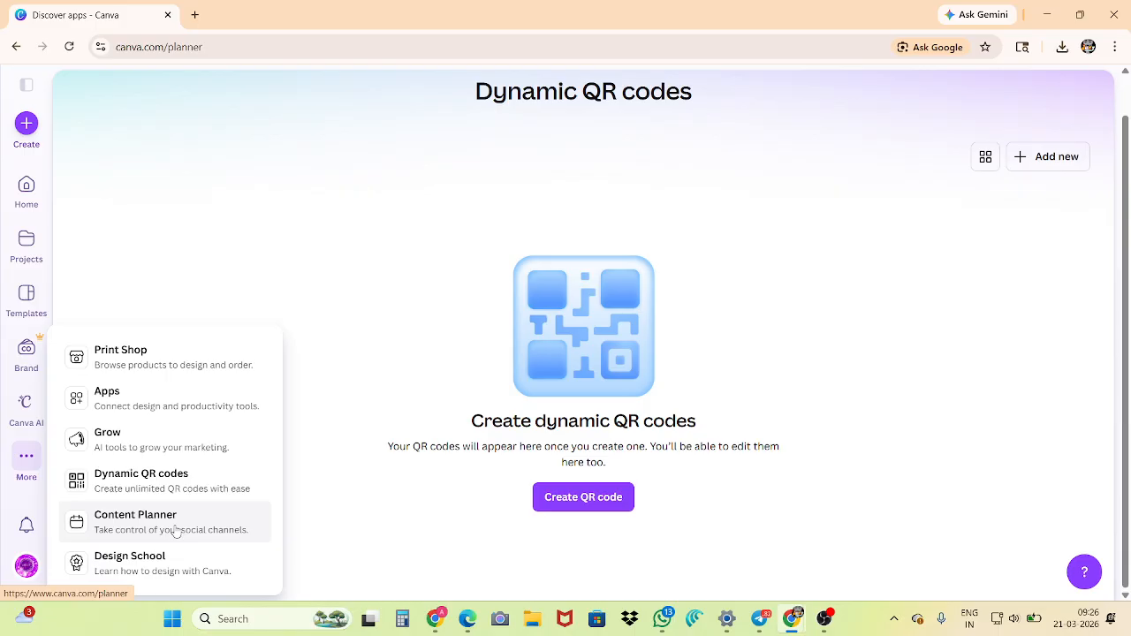
{"action": "scroll", "coordinate": [480, 344], "scroll_direction": "down", "scroll_amount": 3}
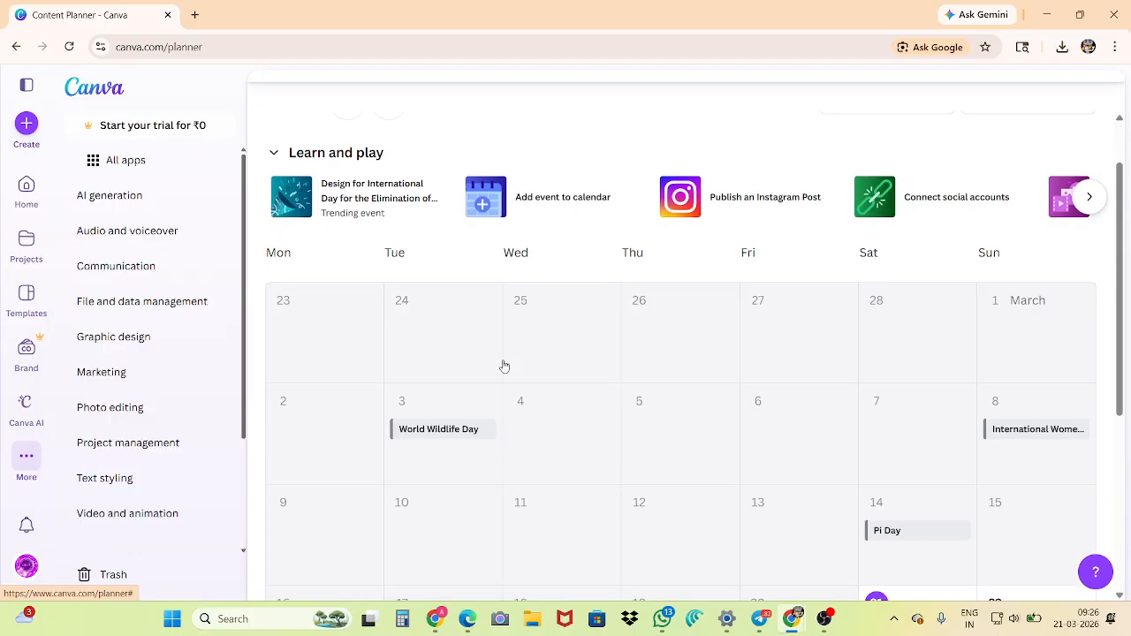
{"action": "scroll", "coordinate": [449, 427], "scroll_direction": "down", "scroll_amount": 2}
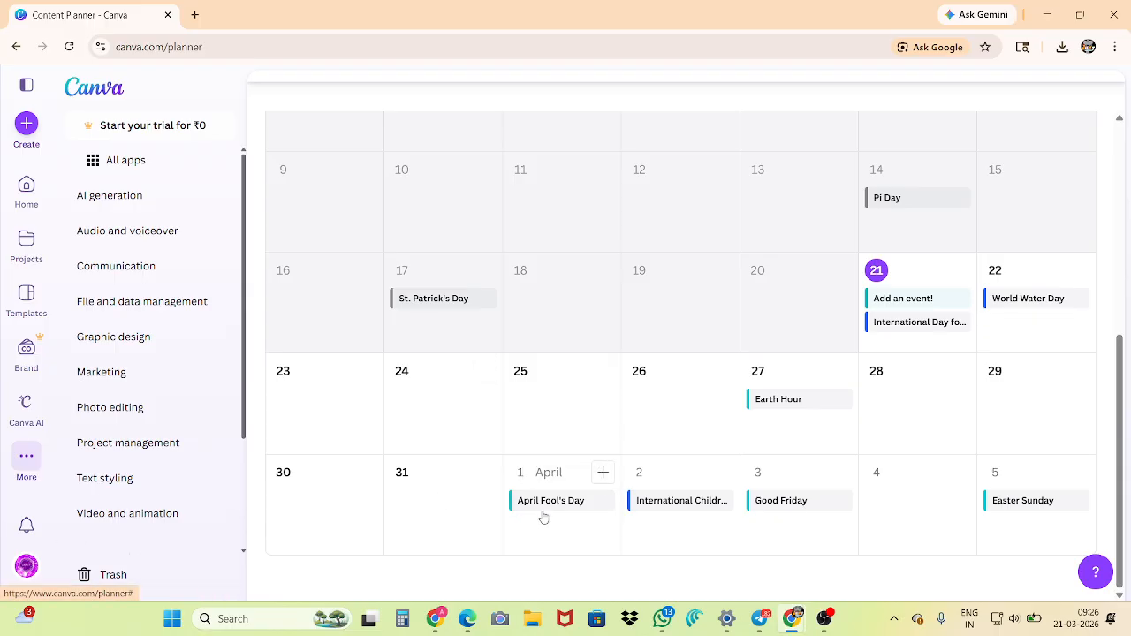
Open Design School and browse its picked courses, New in Canva items, and apps and integrations videos
{"action": "left_click", "coordinate": [26, 456]}
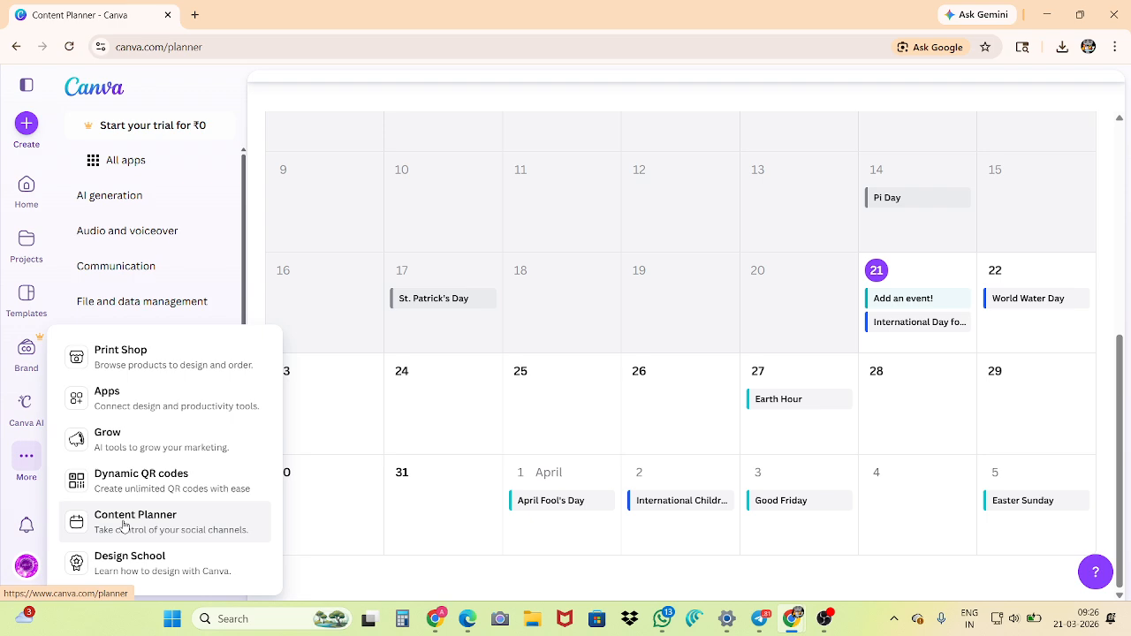
{"action": "left_click", "coordinate": [139, 569]}
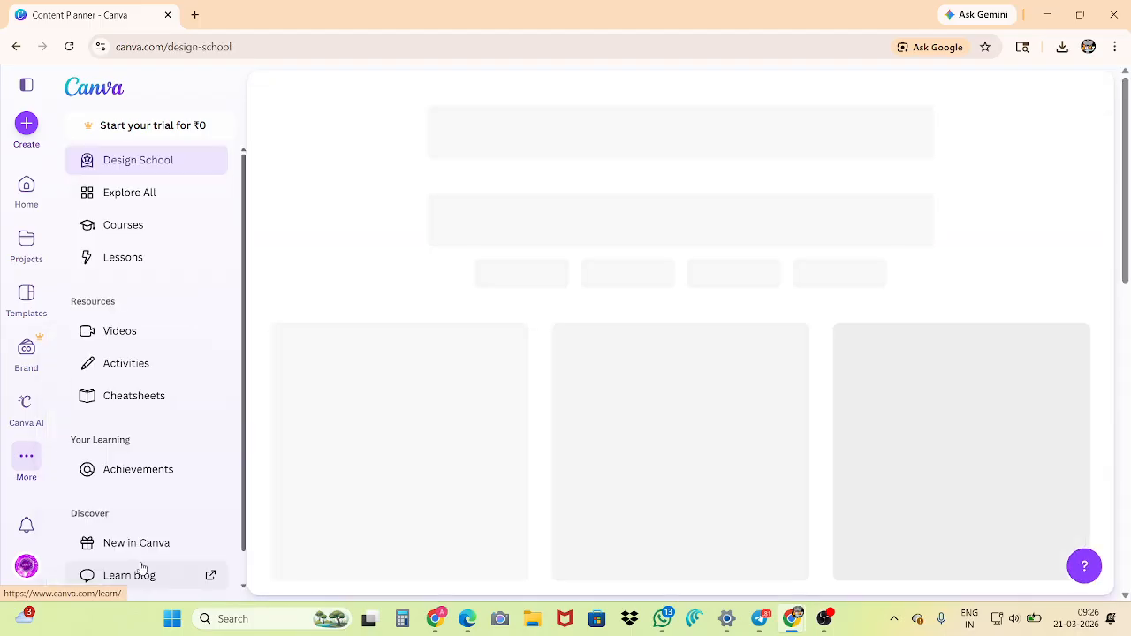
{"action": "scroll", "coordinate": [431, 448], "scroll_direction": "down", "scroll_amount": 3}
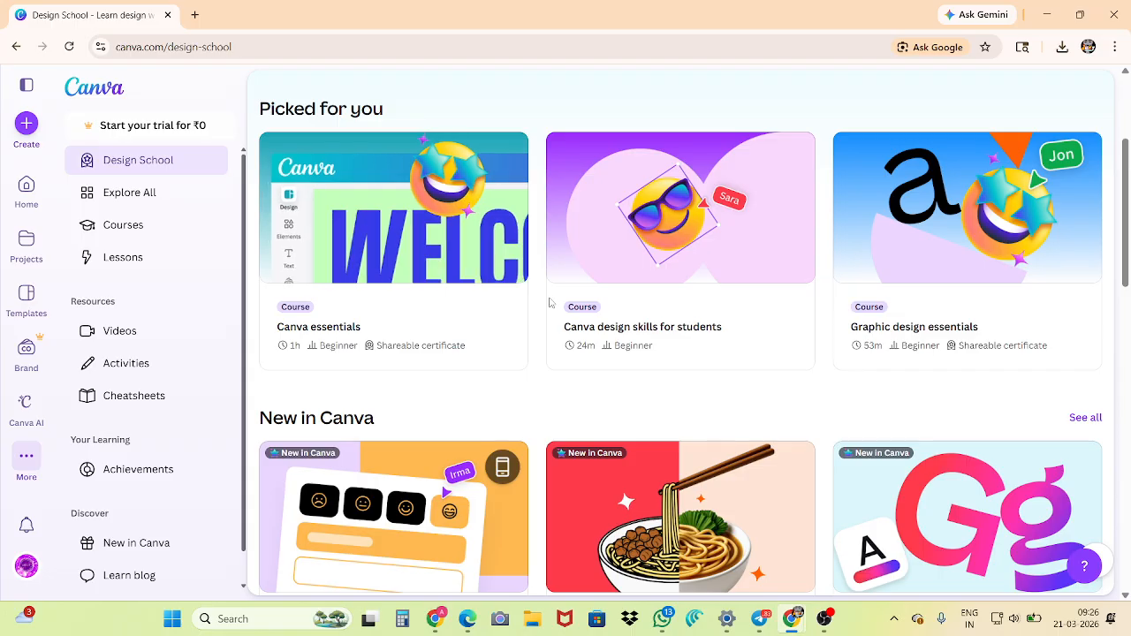
{"action": "scroll", "coordinate": [550, 344], "scroll_direction": "down", "scroll_amount": 2}
{"action": "scroll", "coordinate": [550, 344], "scroll_direction": "down", "scroll_amount": 10}
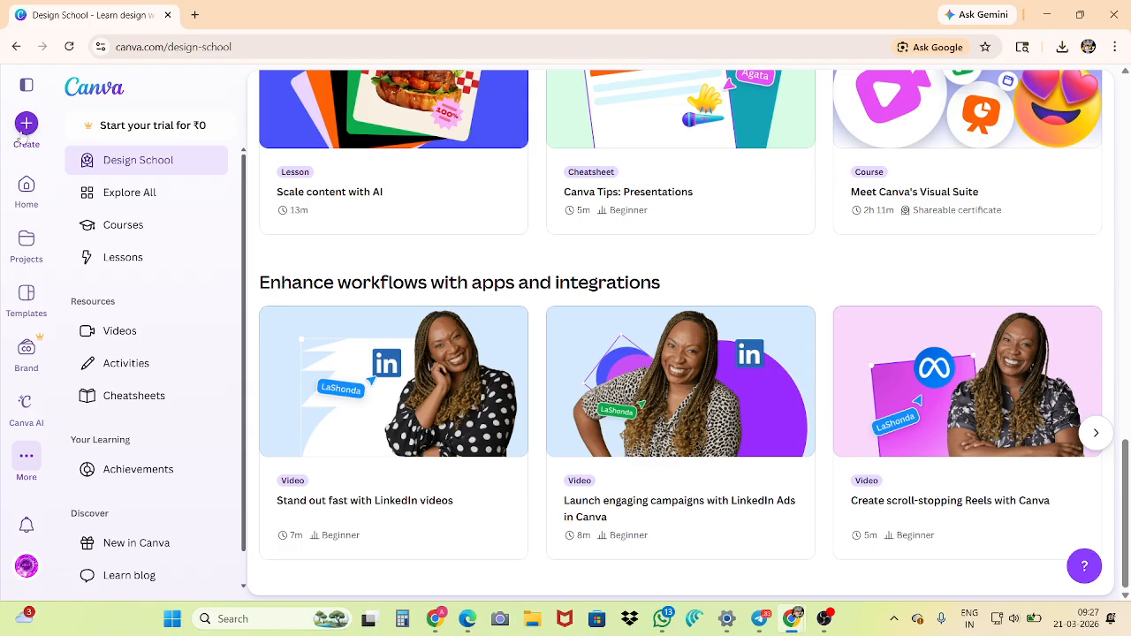
Open the Create a design window and browse the For you templates, examining their crown and paid badges
{"action": "left_click", "coordinate": [26, 126]}
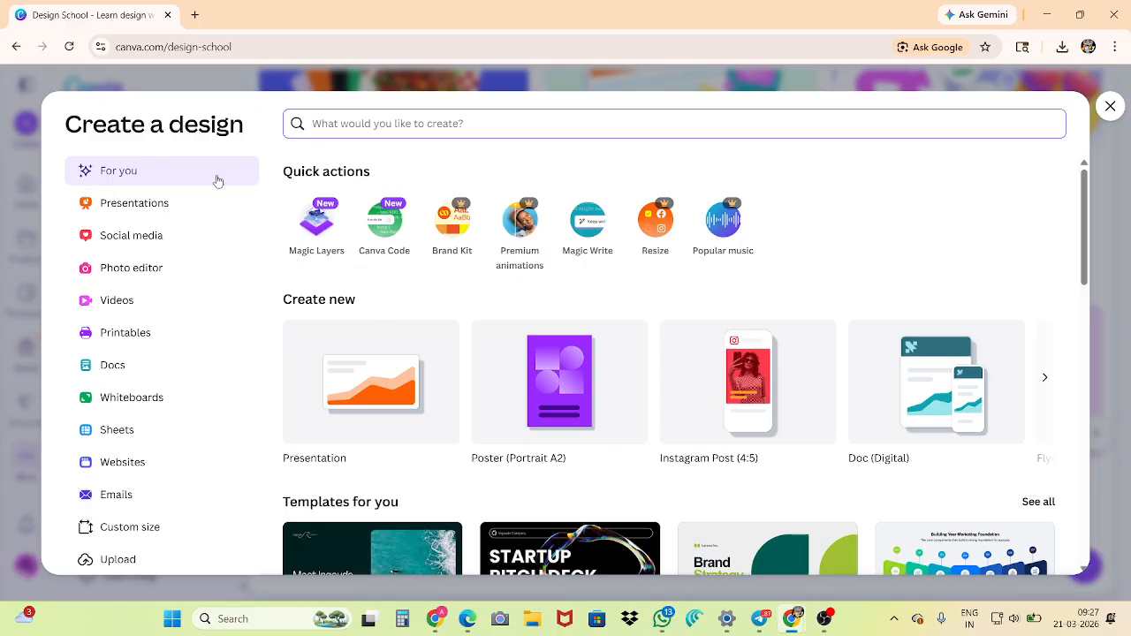
{"action": "scroll", "coordinate": [398, 380], "scroll_direction": "down", "scroll_amount": 2}
{"action": "scroll", "coordinate": [324, 463], "scroll_direction": "down", "scroll_amount": 1}
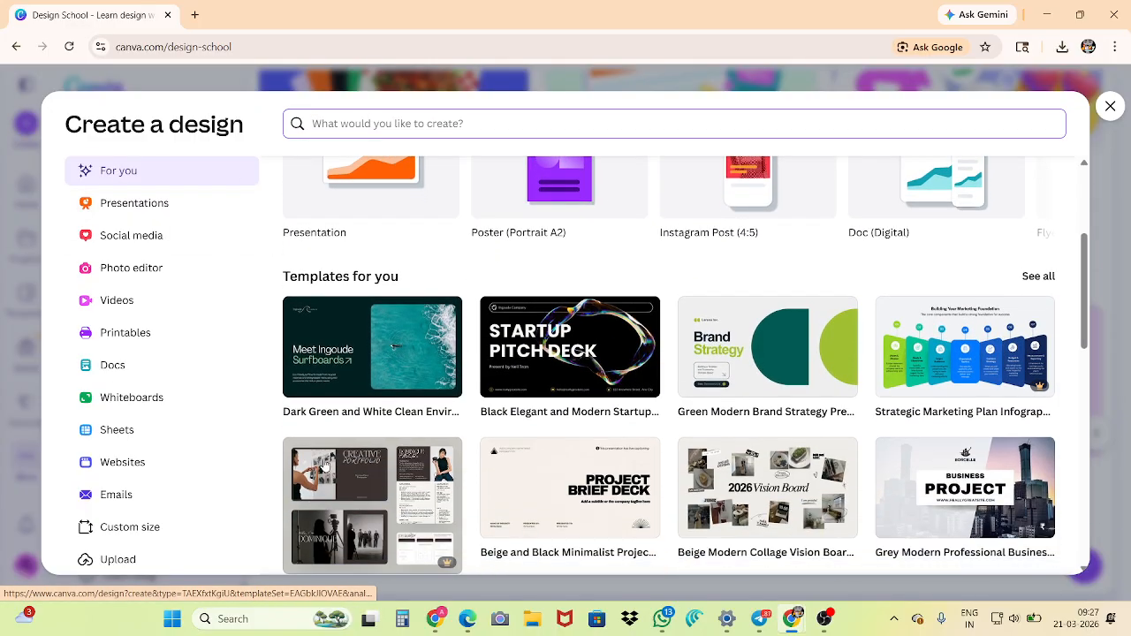
{"action": "scroll", "coordinate": [324, 464], "scroll_direction": "down", "scroll_amount": 3}
{"action": "scroll", "coordinate": [559, 389], "scroll_direction": "down", "scroll_amount": 2}
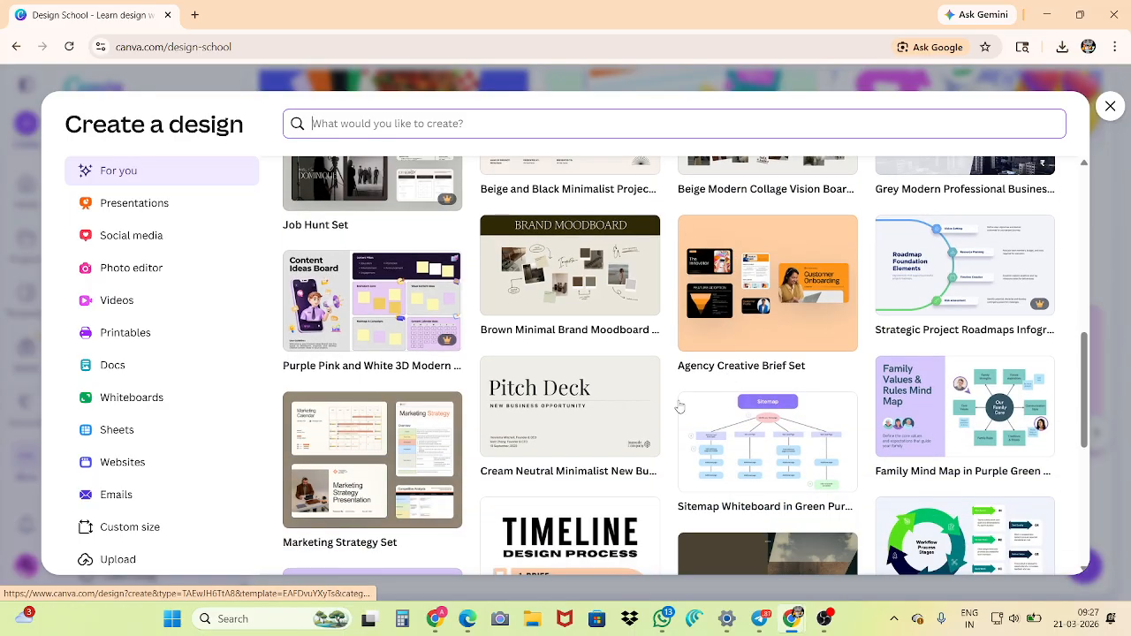
{"action": "scroll", "coordinate": [679, 406], "scroll_direction": "down", "scroll_amount": 2}
{"action": "scroll", "coordinate": [813, 396], "scroll_direction": "down", "scroll_amount": 1}
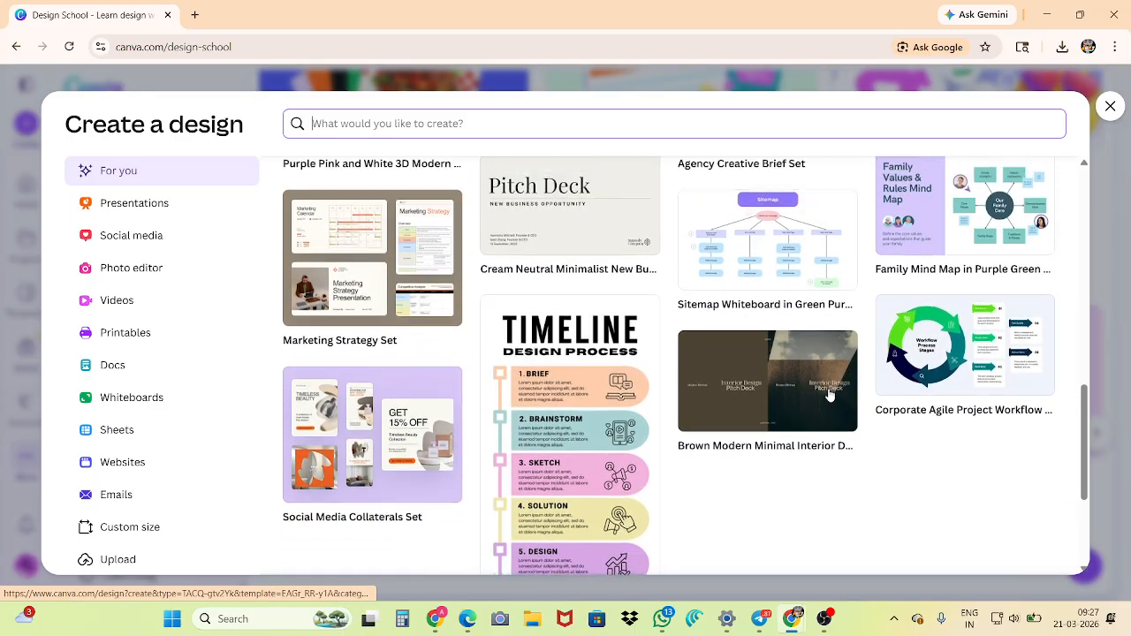
{"action": "scroll", "coordinate": [829, 396], "scroll_direction": "up", "scroll_amount": 3}
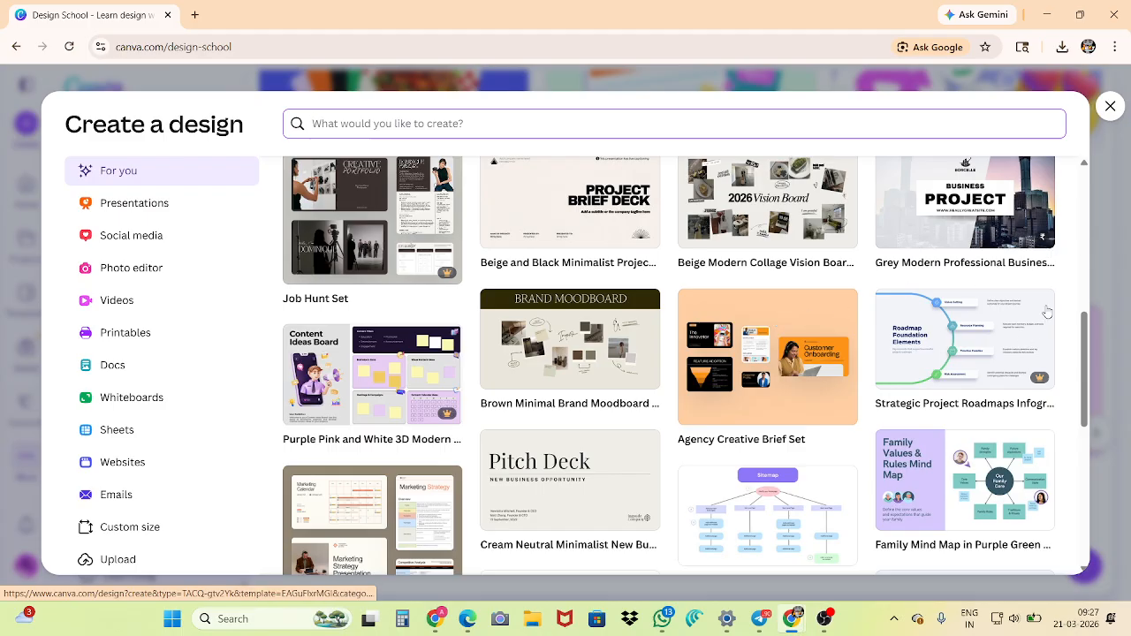
{"action": "key", "text": "ctrl+plus"}
{"action": "key", "text": "ctrl+plus"}
{"action": "key", "text": "ctrl+plus"}
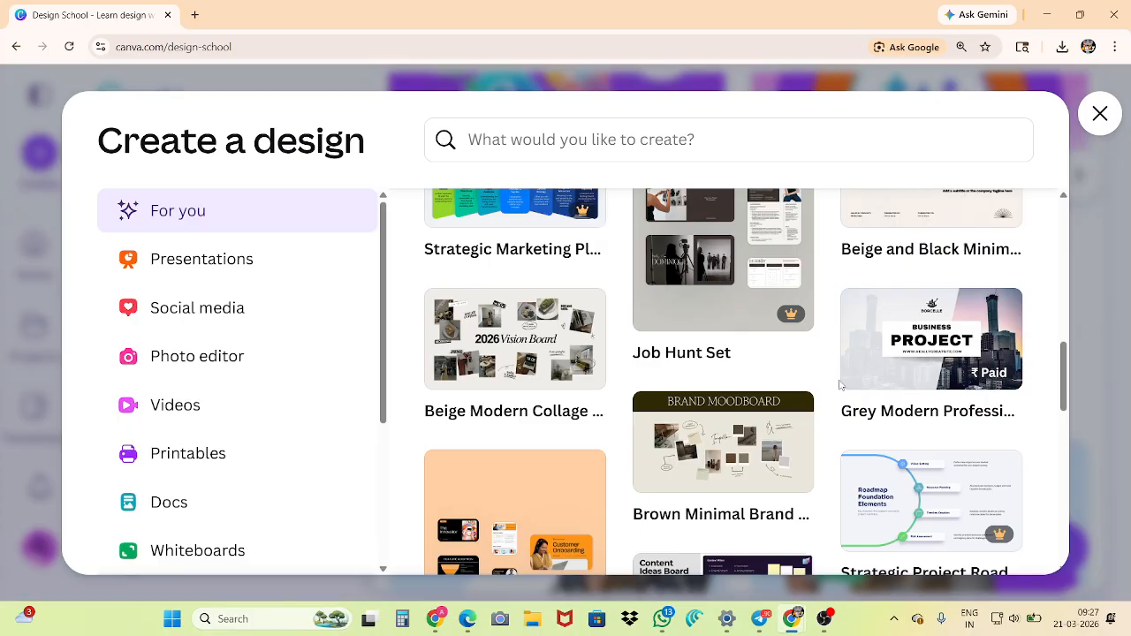
{"action": "key", "text": "ctrl+0"}
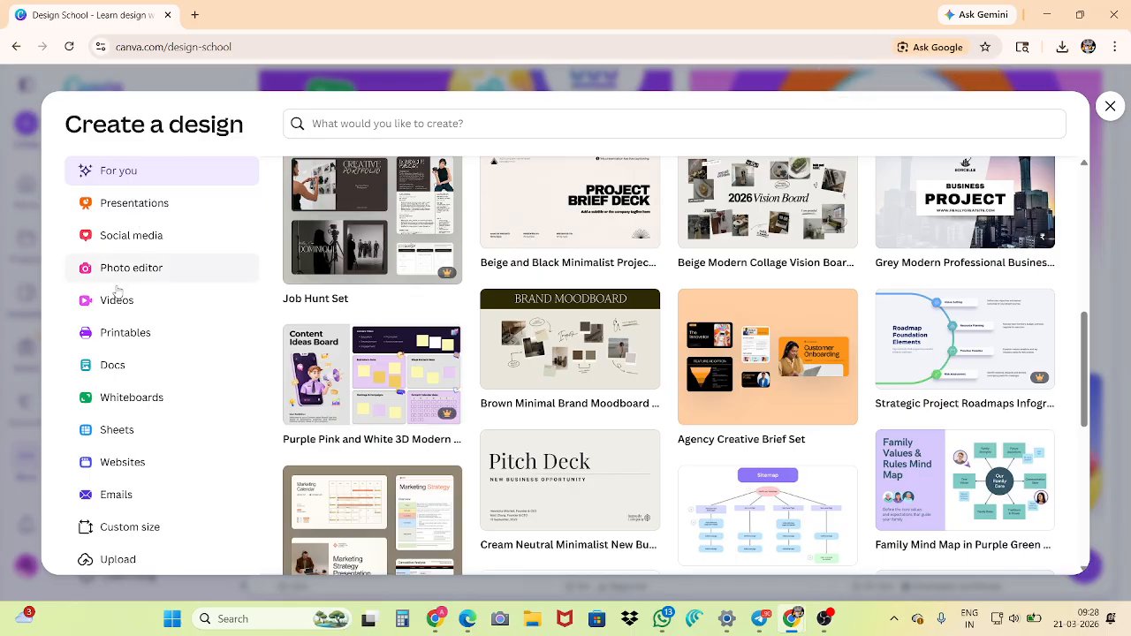
Browse the Presentations and Social media categories of the Create a design window, including their templates
{"action": "left_click", "coordinate": [126, 208]}
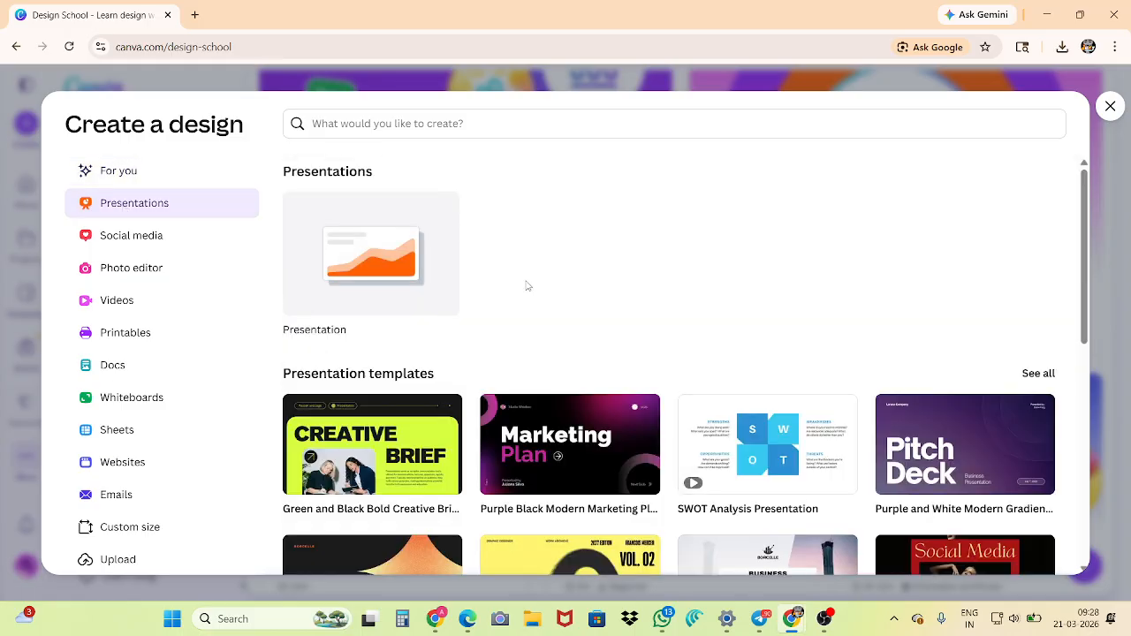
{"action": "scroll", "coordinate": [539, 413], "scroll_direction": "down", "scroll_amount": 5}
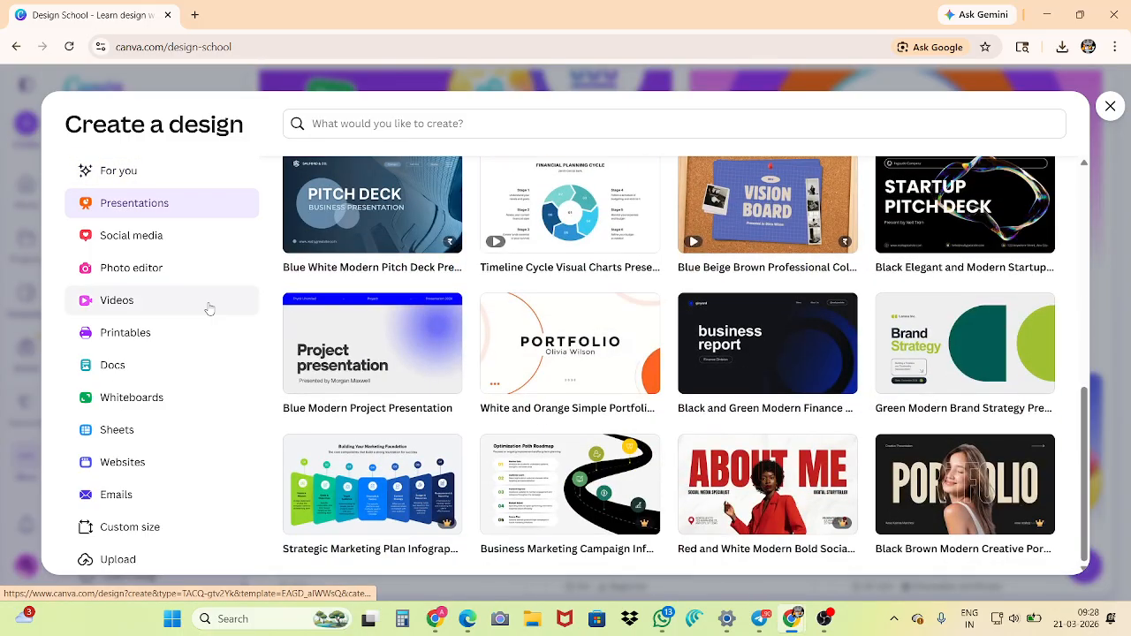
{"action": "left_click", "coordinate": [123, 237]}
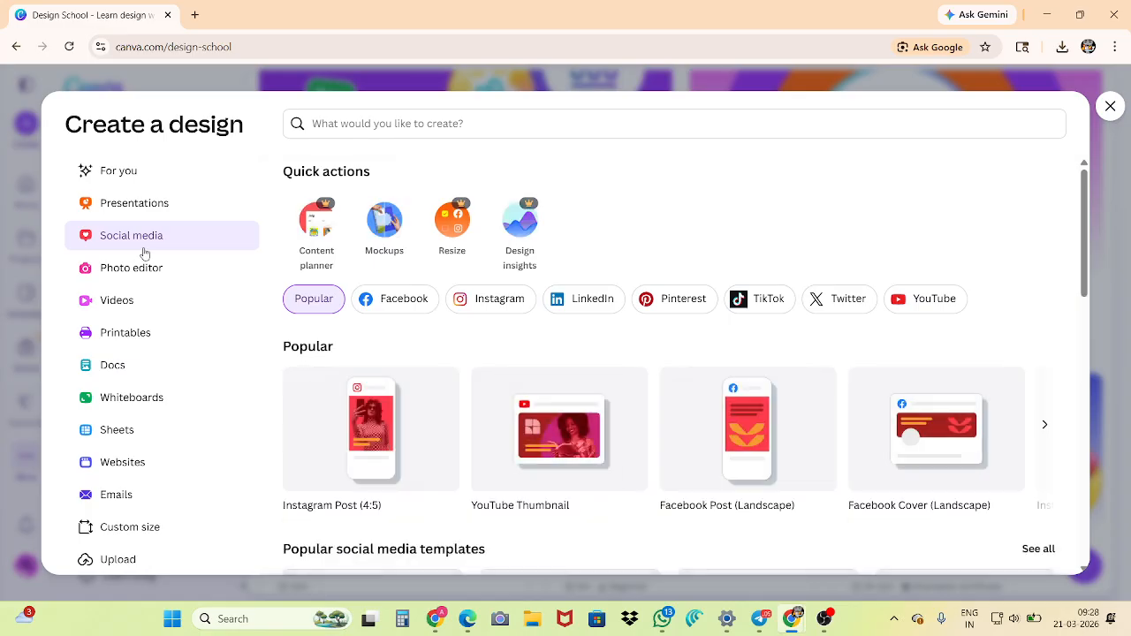
{"action": "scroll", "coordinate": [448, 293], "scroll_direction": "down", "scroll_amount": 3}
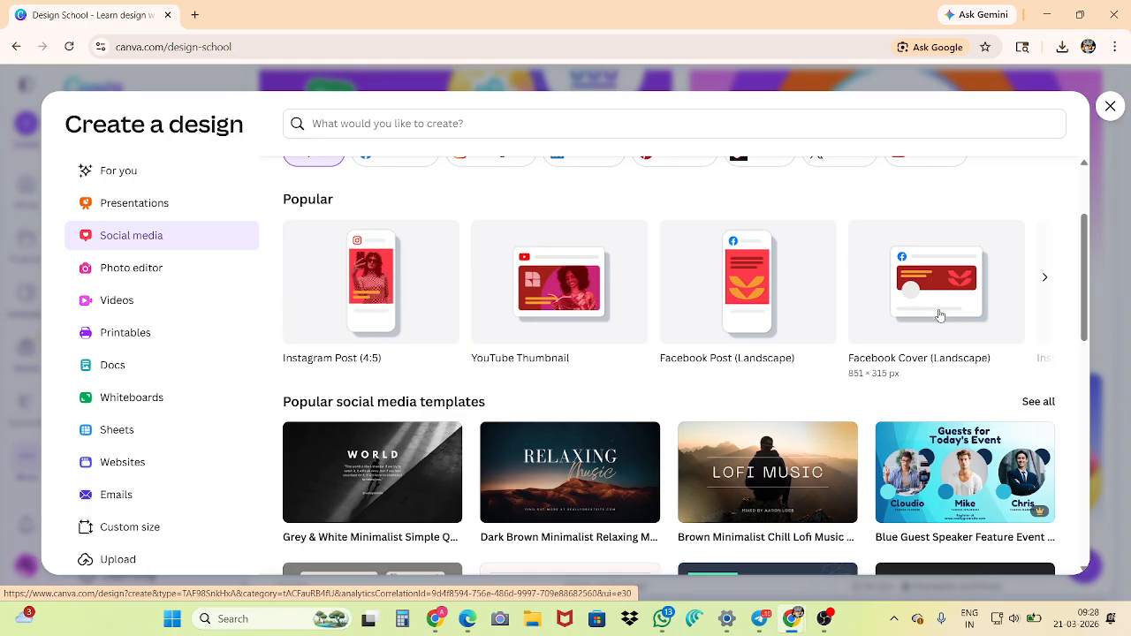
{"action": "scroll", "coordinate": [648, 371], "scroll_direction": "down", "scroll_amount": 3}
View the Photo editor category with its quick actions and uploaded photos, and the Videos category with its formats and templates
{"action": "left_click", "coordinate": [105, 268]}
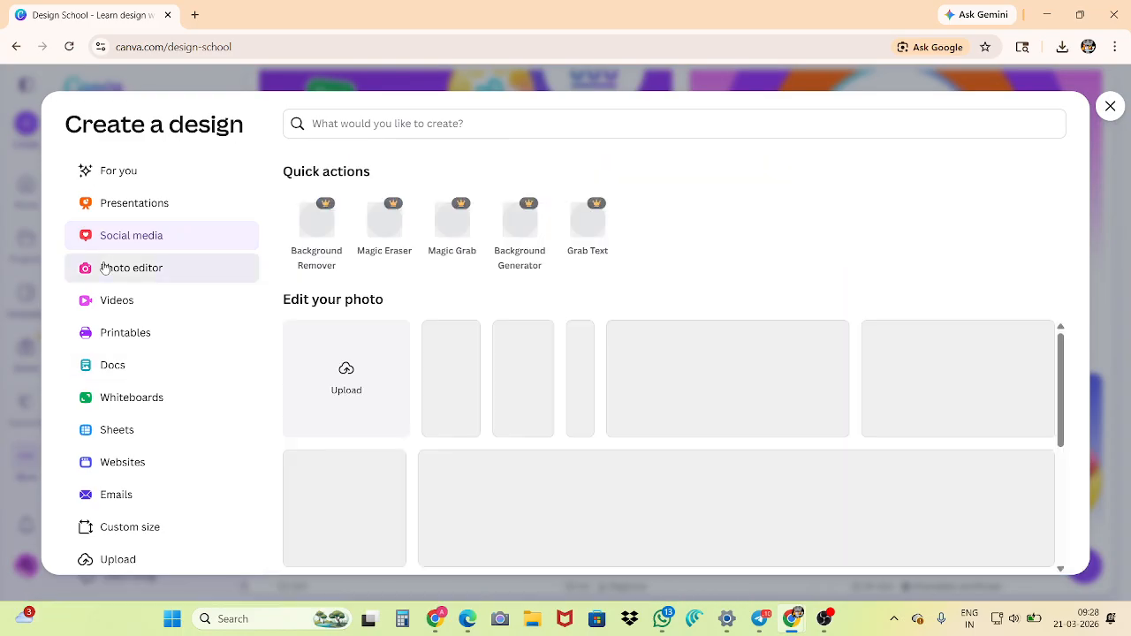
{"action": "scroll", "coordinate": [527, 359], "scroll_direction": "down", "scroll_amount": 3}
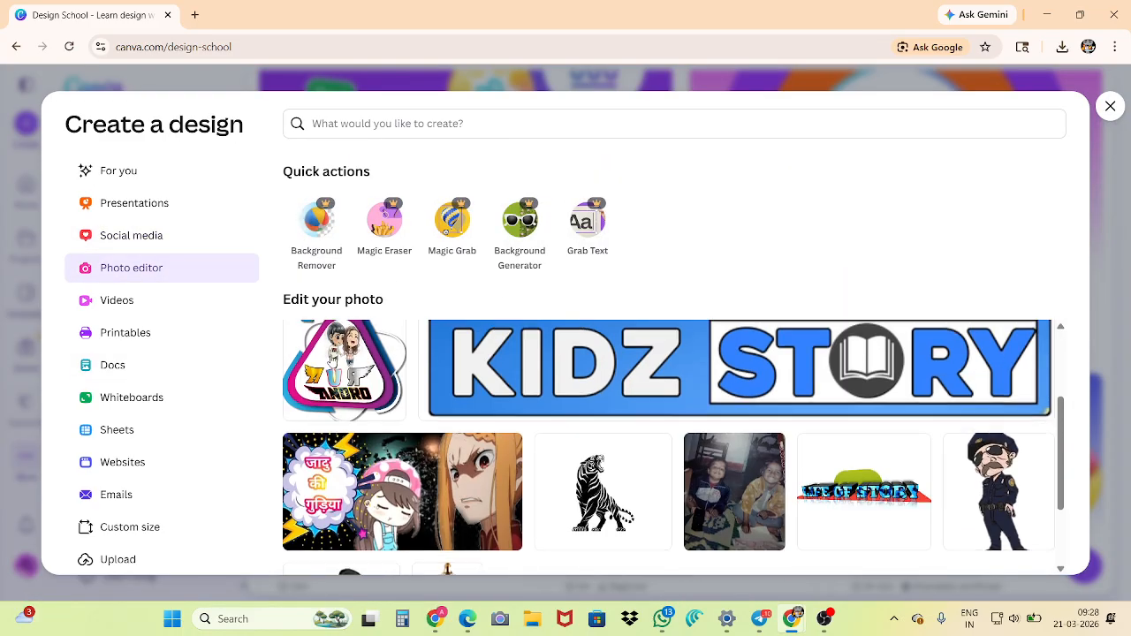
{"action": "scroll", "coordinate": [331, 358], "scroll_direction": "up", "scroll_amount": 3}
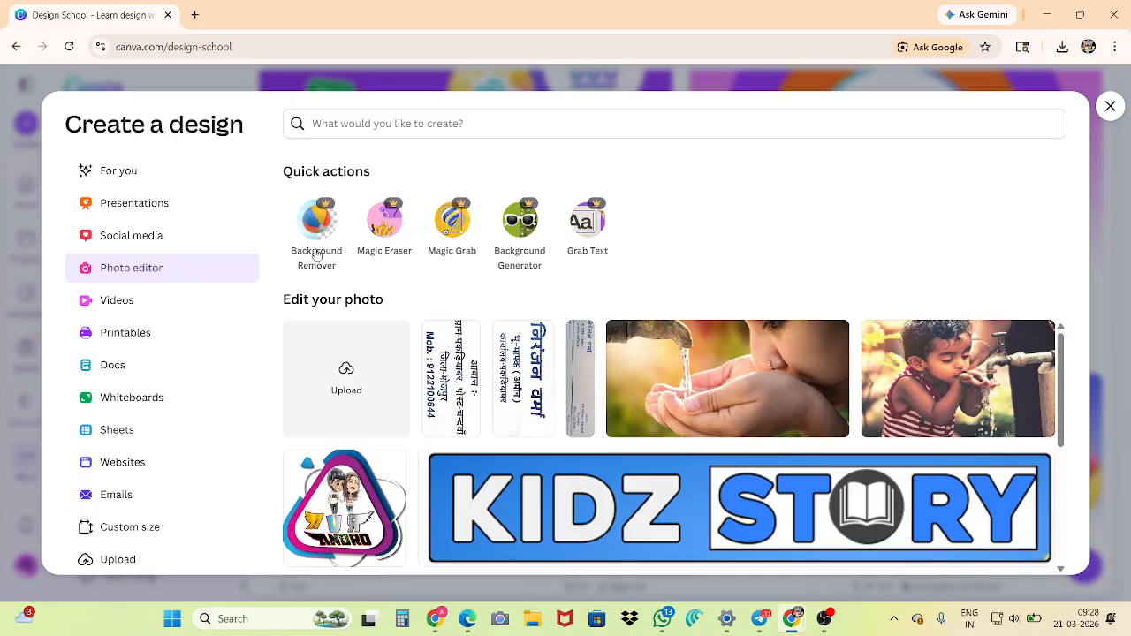
{"action": "left_click", "coordinate": [124, 303]}
{"action": "scroll", "coordinate": [395, 296], "scroll_direction": "down", "scroll_amount": 2}
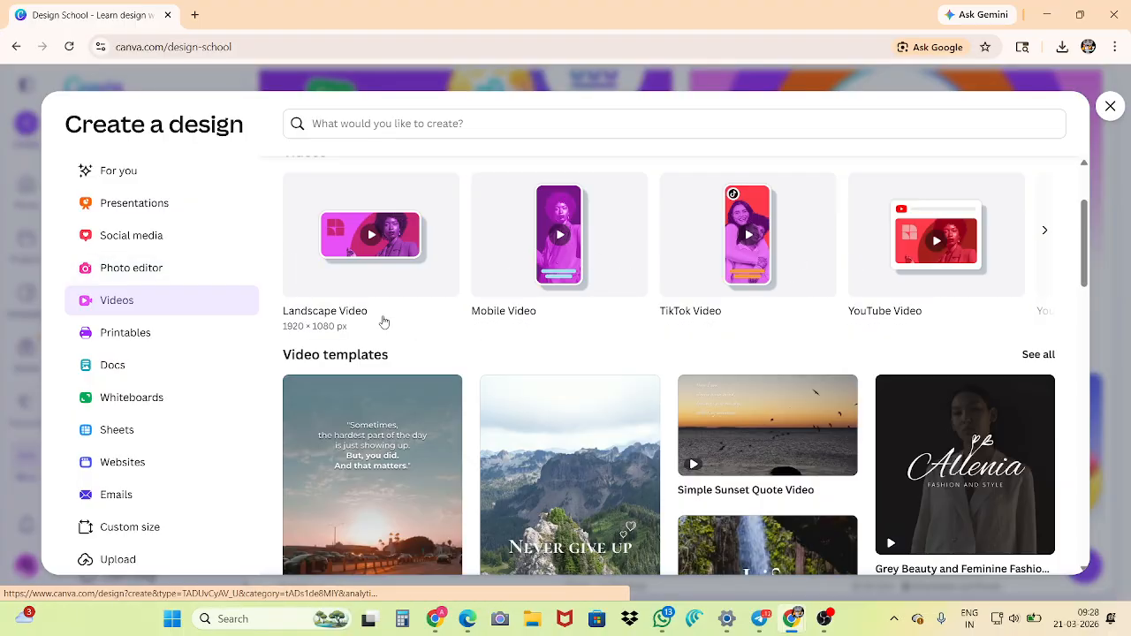
View the Printables category with its popular print formats and print templates
{"action": "left_click", "coordinate": [133, 334]}
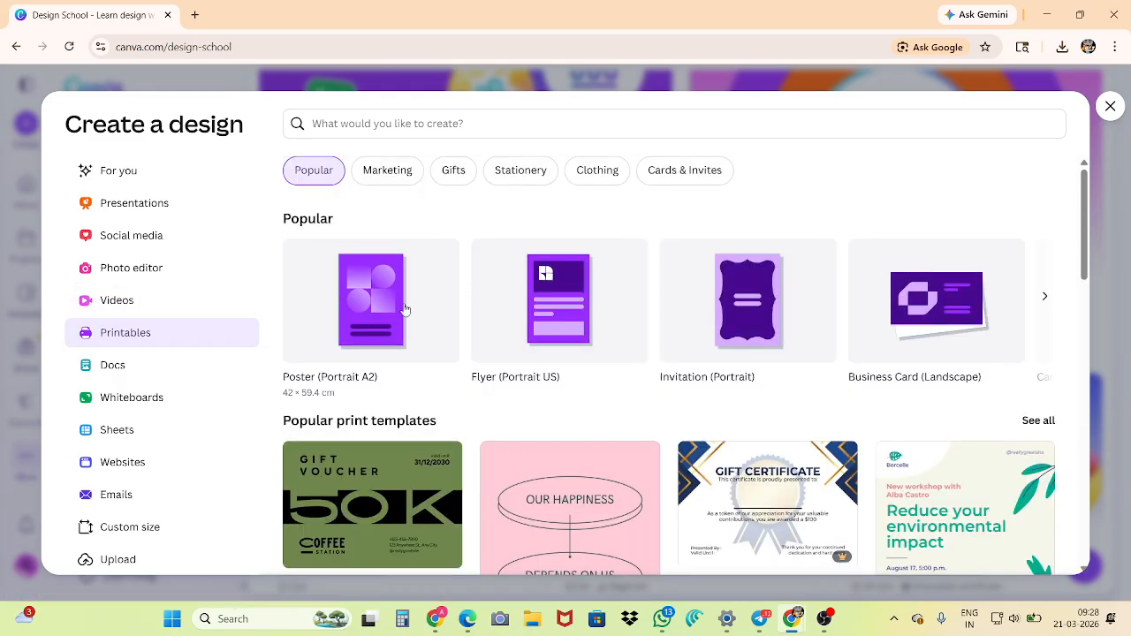
{"action": "scroll", "coordinate": [371, 305], "scroll_direction": "down", "scroll_amount": 3}
{"action": "scroll", "coordinate": [371, 304], "scroll_direction": "up", "scroll_amount": 3}
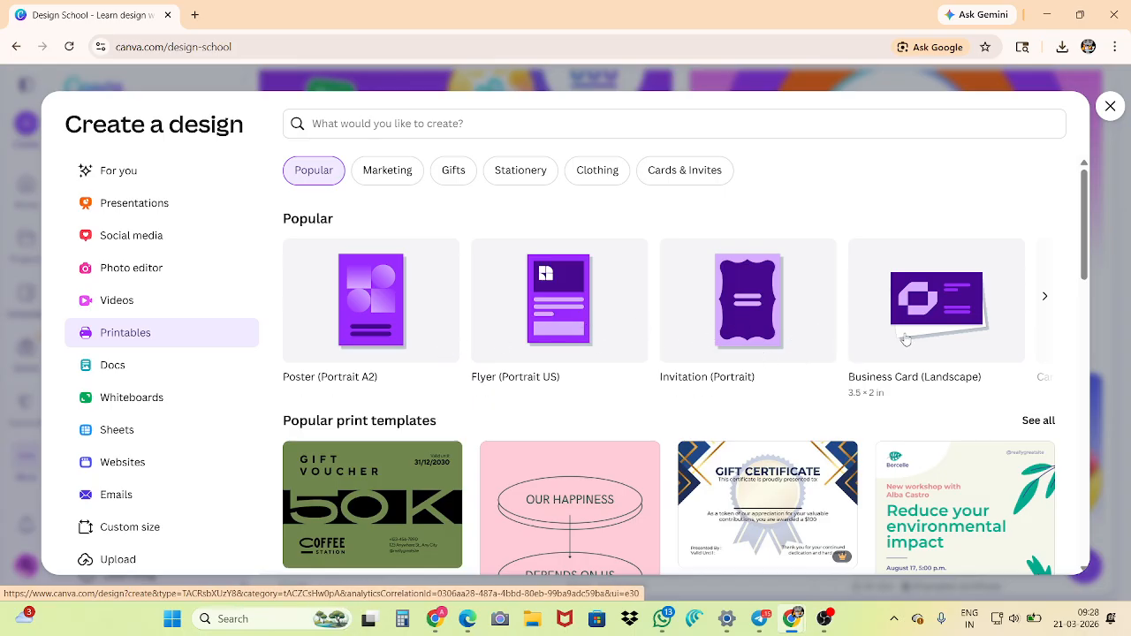
View the Docs category and browse its document formats and doc templates
{"action": "left_click", "coordinate": [109, 366]}
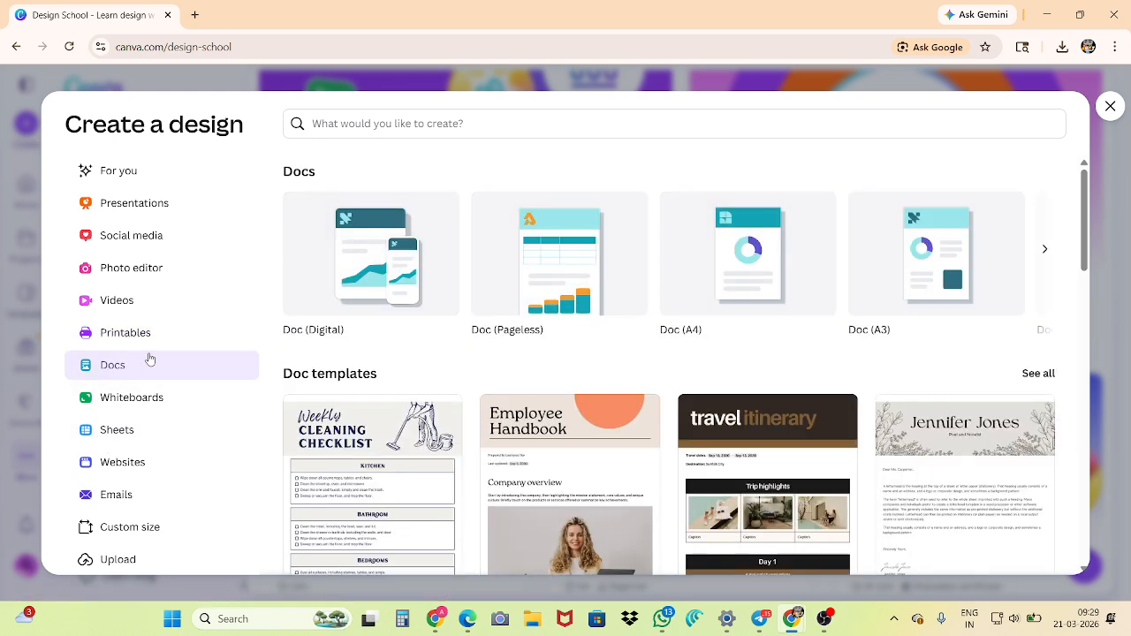
{"action": "scroll", "coordinate": [457, 327], "scroll_direction": "down", "scroll_amount": 1}
{"action": "scroll", "coordinate": [457, 327], "scroll_direction": "down", "scroll_amount": 1}
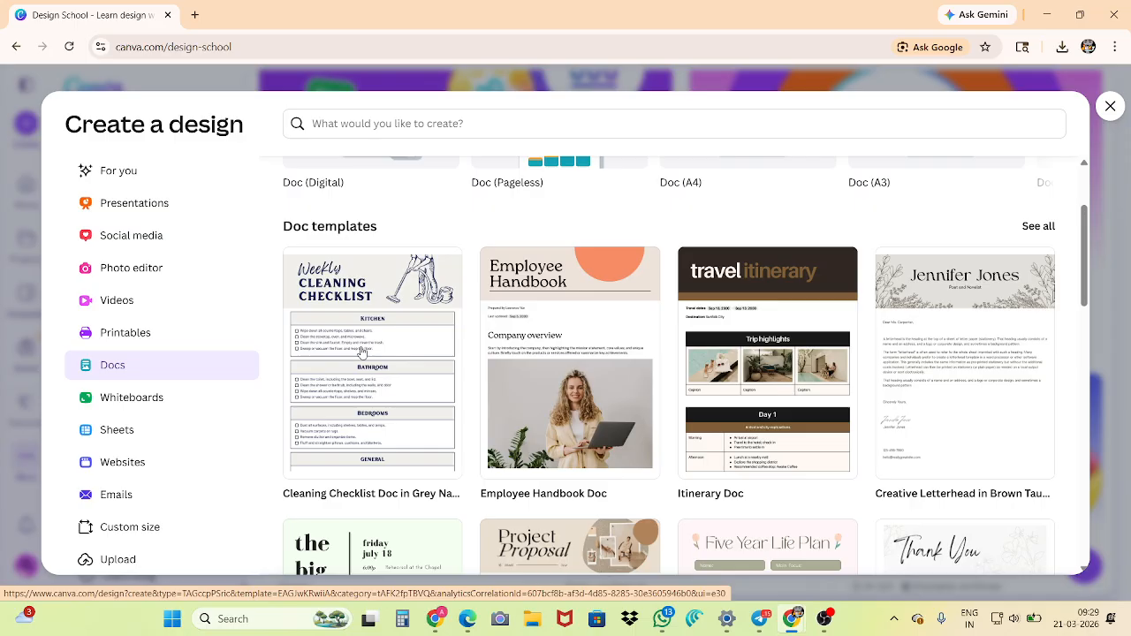
{"action": "scroll", "coordinate": [505, 373], "scroll_direction": "down", "scroll_amount": 3}
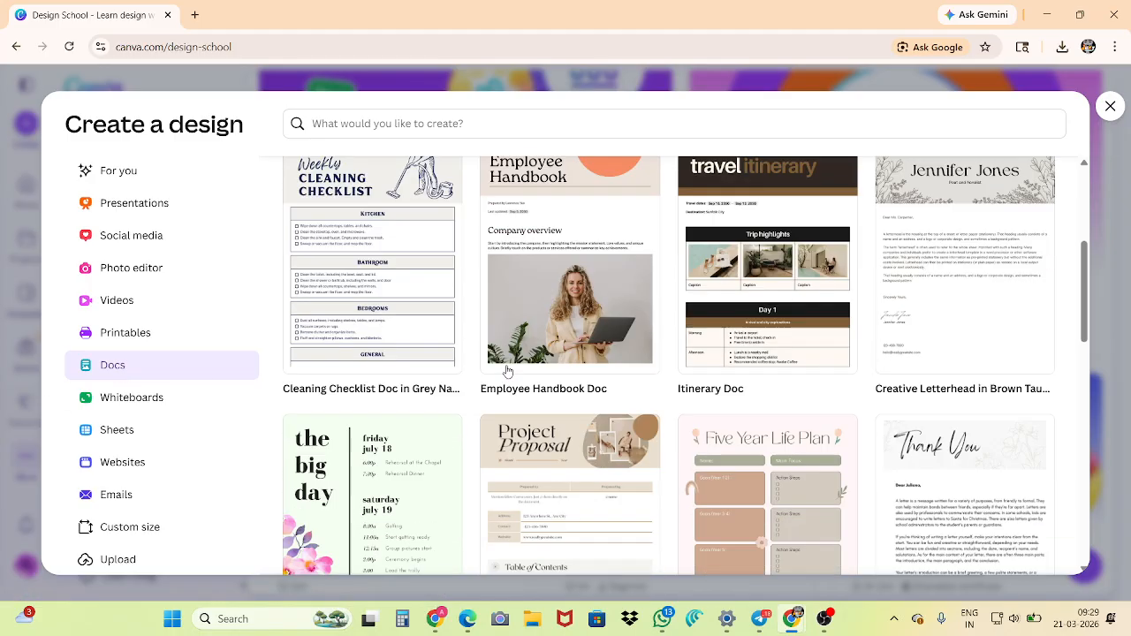
{"action": "scroll", "coordinate": [502, 376], "scroll_direction": "down", "scroll_amount": 1}
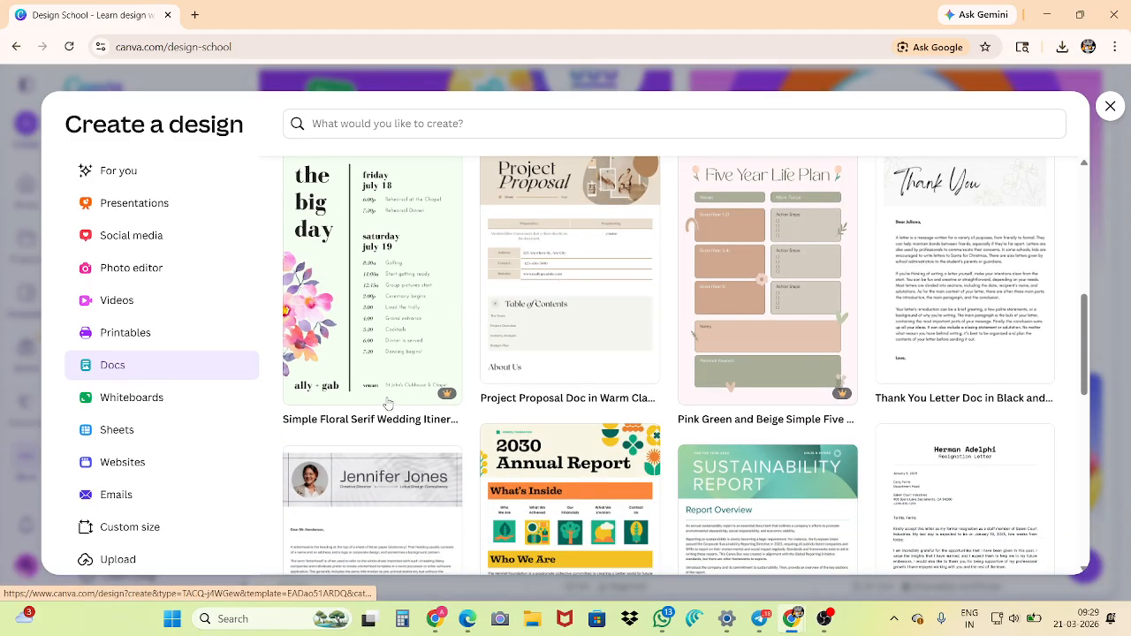
View the Whiteboards category of the Create a design window and browse its whiteboard templates
{"action": "scroll", "coordinate": [574, 369], "scroll_direction": "up", "scroll_amount": 5}
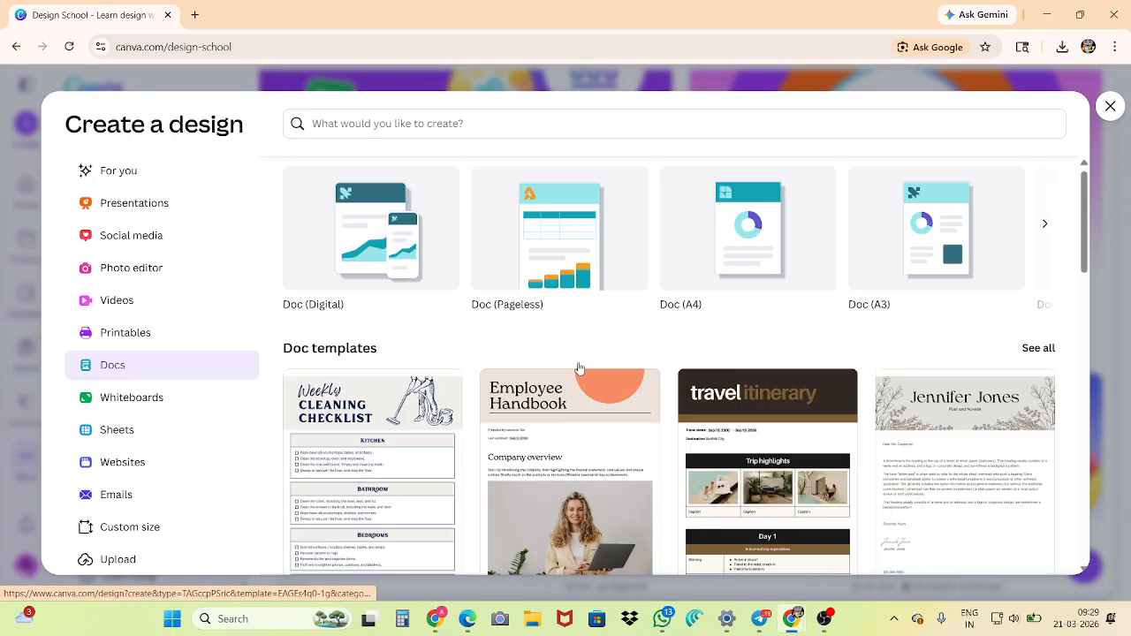
{"action": "scroll", "coordinate": [579, 369], "scroll_direction": "up", "scroll_amount": 1}
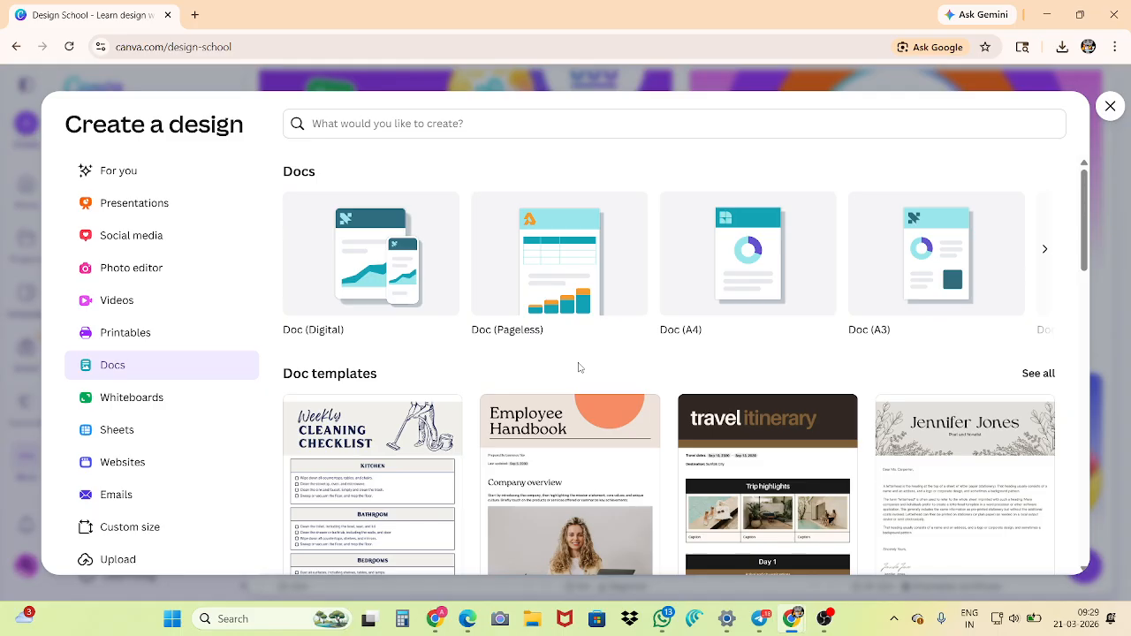
{"action": "left_click", "coordinate": [131, 398]}
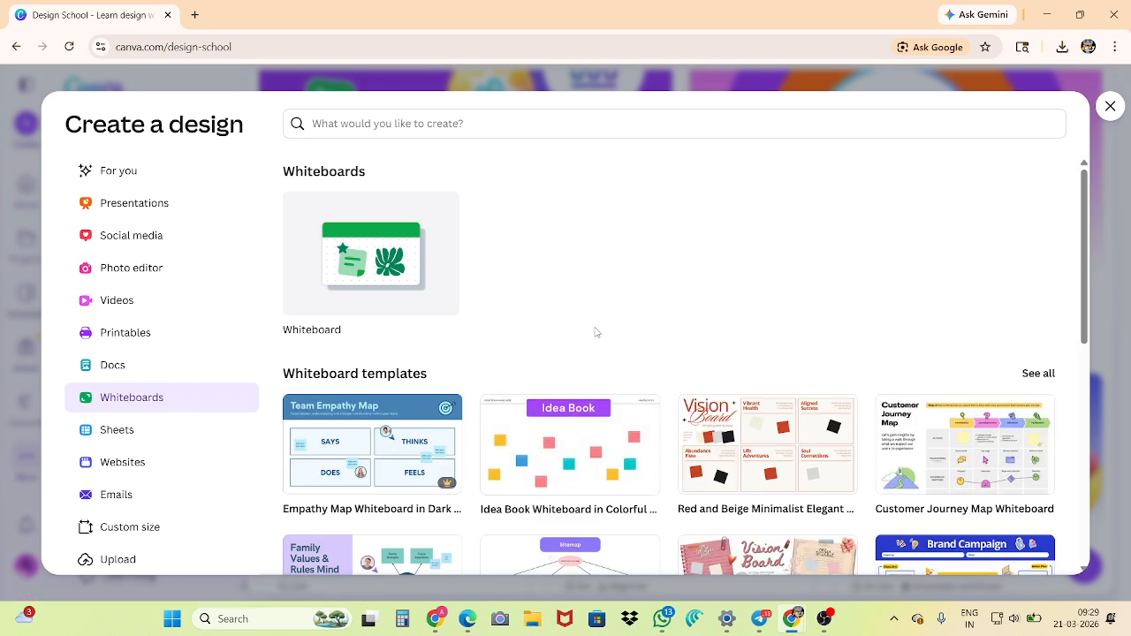
{"action": "scroll", "coordinate": [595, 332], "scroll_direction": "down", "scroll_amount": 3}
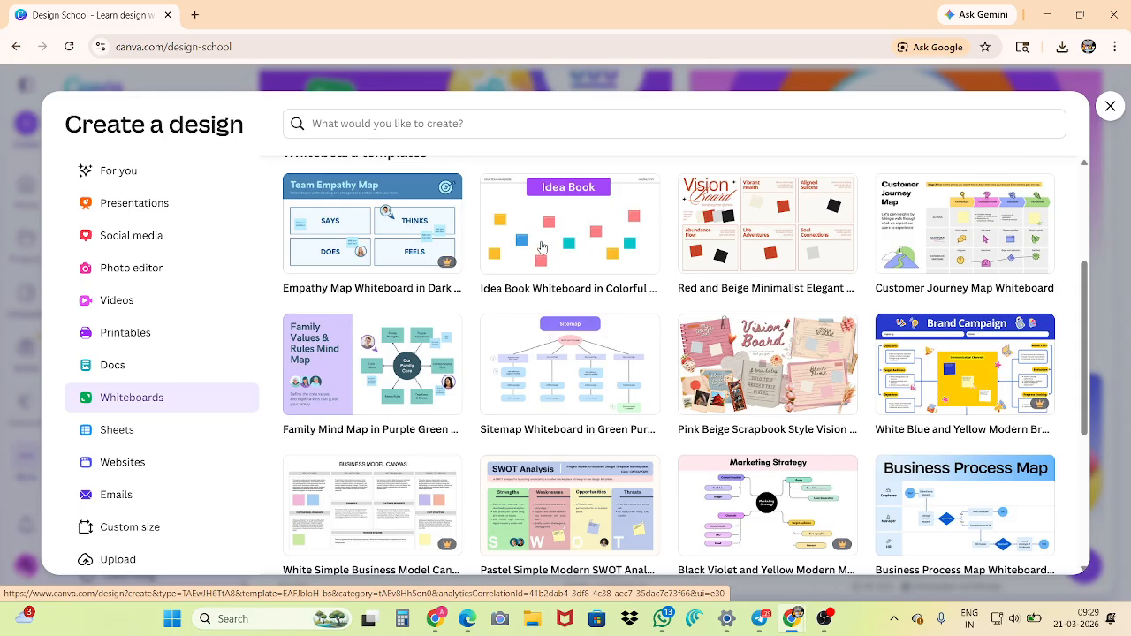
{"action": "scroll", "coordinate": [631, 260], "scroll_direction": "down", "scroll_amount": 2}
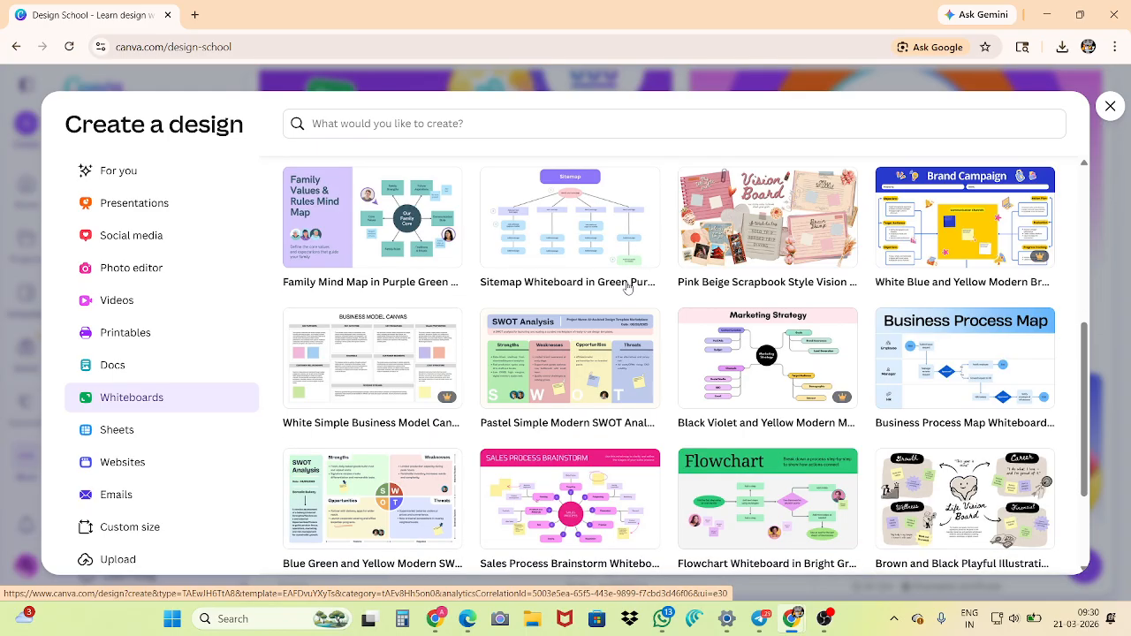
Open the Business Process Map whiteboard template in a separate browser tab and switch to it
{"action": "right_click", "coordinate": [962, 360]}
{"action": "left_click", "coordinate": [813, 371]}
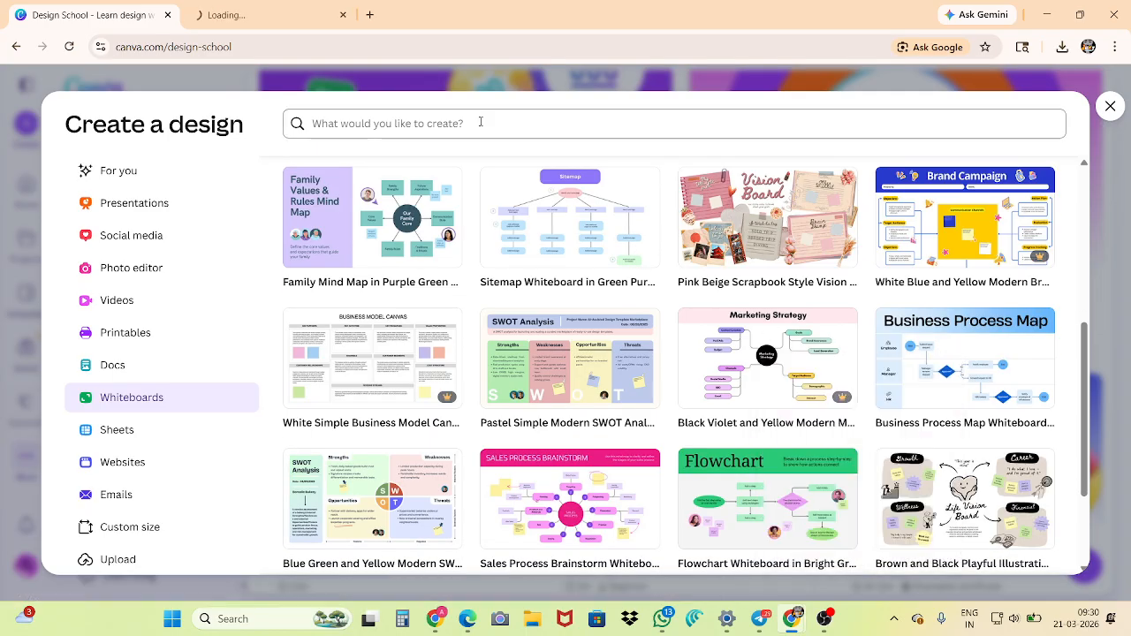
{"action": "mouse_move", "coordinate": [236, 8]}
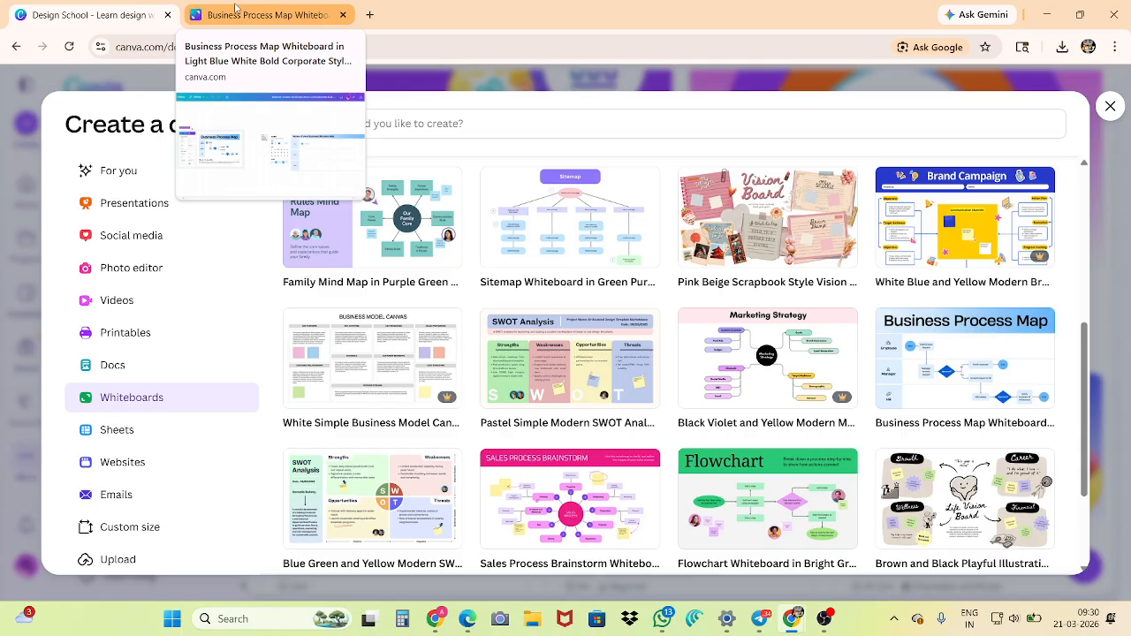
{"action": "left_click", "coordinate": [235, 9]}
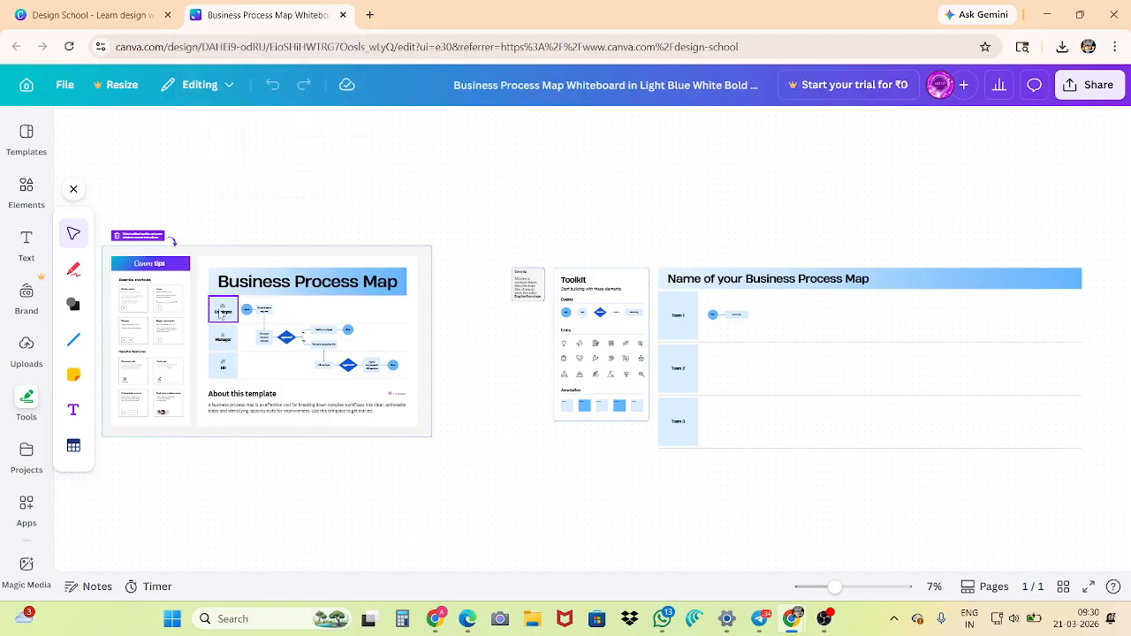
Examine the Business Process Map whiteboard at different zoom levels, including its Employee, Manager and HR flowchart rows
{"action": "scroll", "coordinate": [240, 297], "scroll_direction": "up", "scroll_amount": 5}
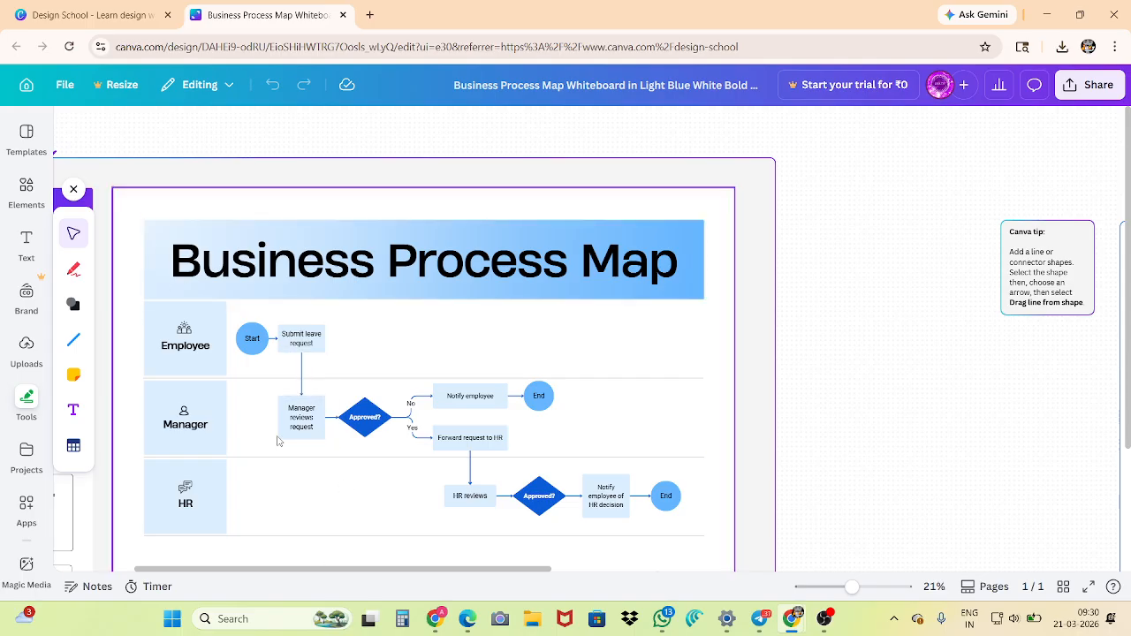
{"action": "scroll", "coordinate": [277, 440], "scroll_direction": "up", "scroll_amount": 5}
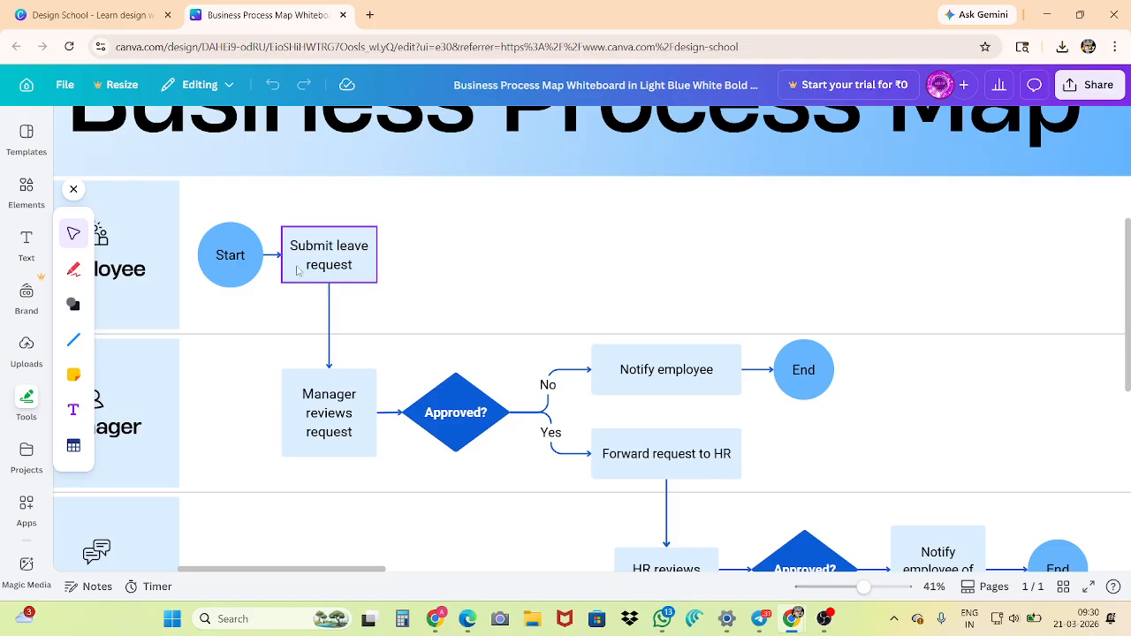
{"action": "scroll", "coordinate": [298, 271], "scroll_direction": "down", "scroll_amount": 10}
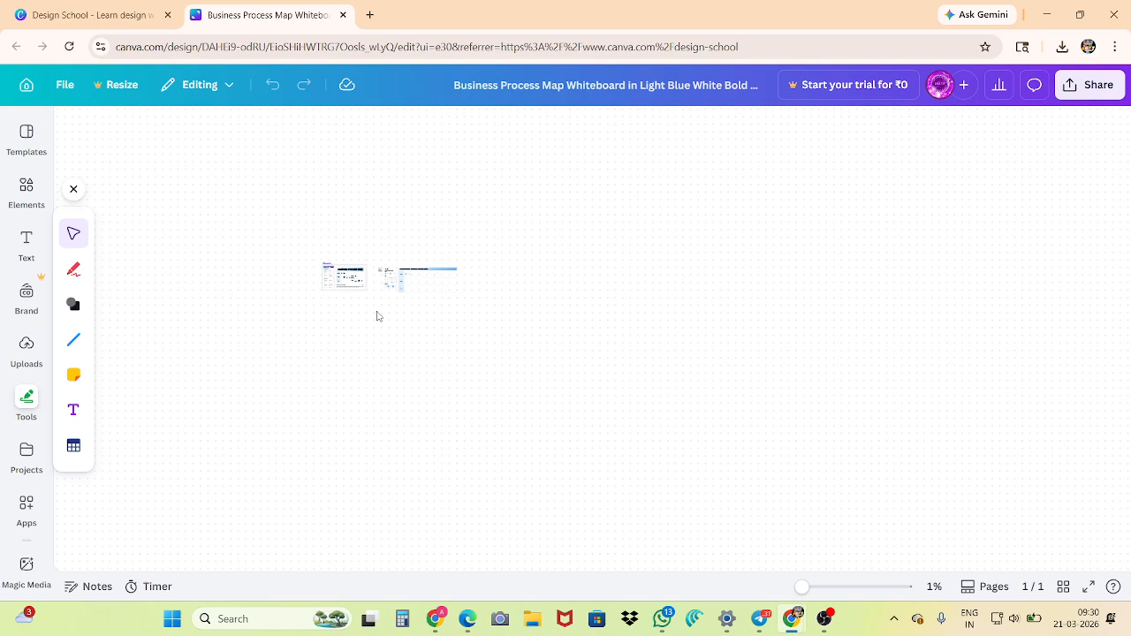
{"action": "scroll", "coordinate": [376, 315], "scroll_direction": "up", "scroll_amount": 5}
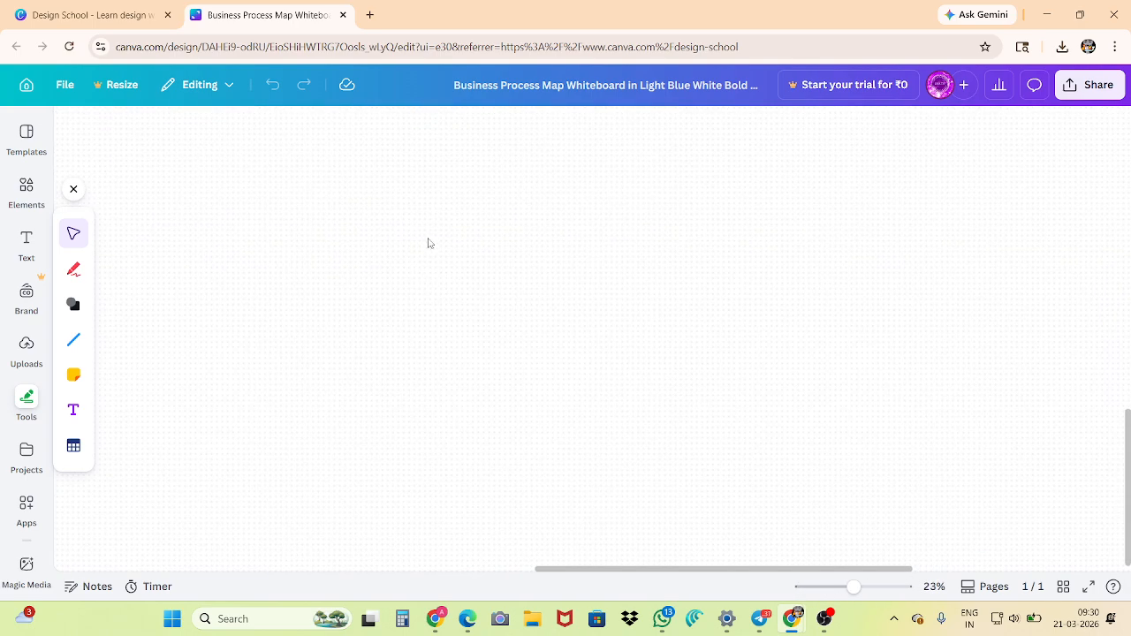
{"action": "scroll", "coordinate": [429, 243], "scroll_direction": "up", "scroll_amount": 10}
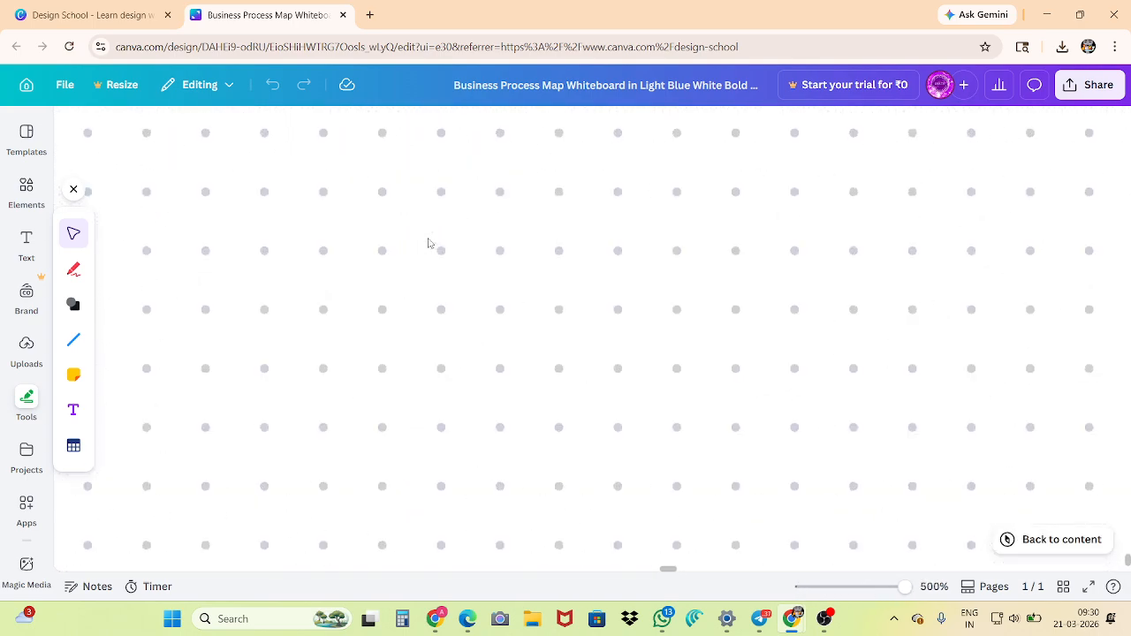
{"action": "scroll", "coordinate": [429, 243], "scroll_direction": "down", "scroll_amount": 12}
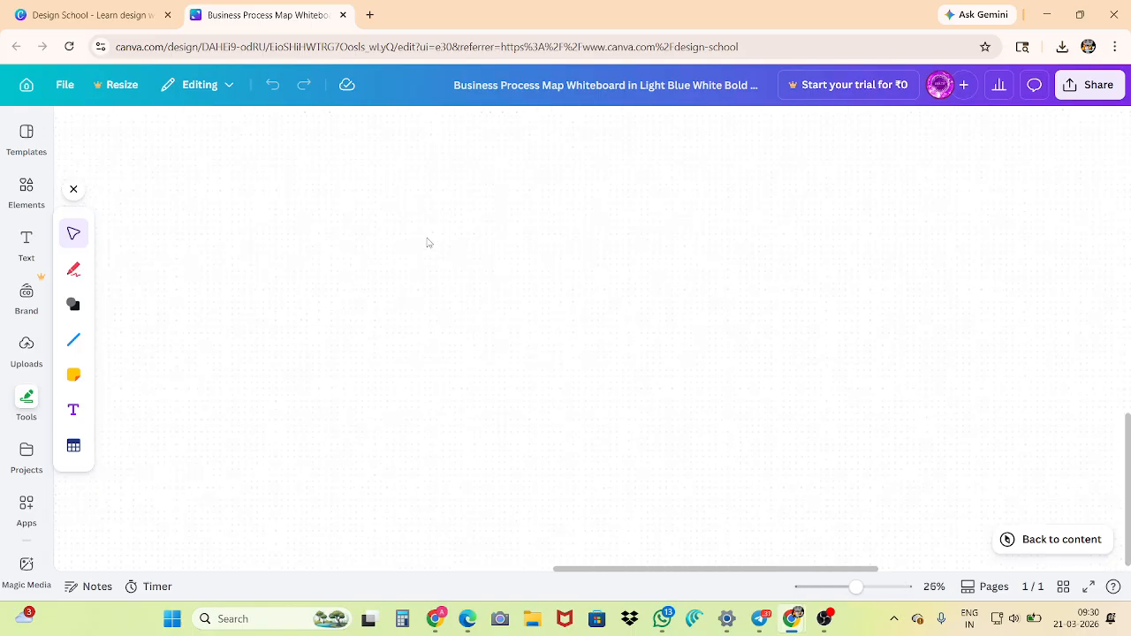
{"action": "scroll", "coordinate": [424, 245], "scroll_direction": "down", "scroll_amount": 4}
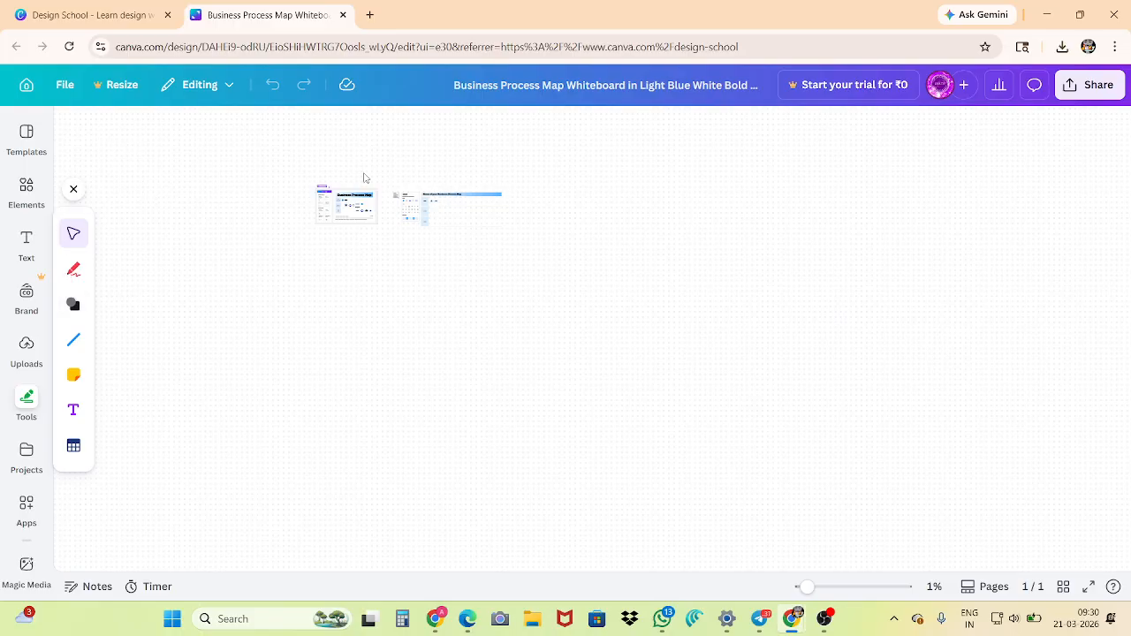
{"action": "scroll", "coordinate": [357, 168], "scroll_direction": "up", "scroll_amount": 3}
{"action": "scroll", "coordinate": [324, 401], "scroll_direction": "down", "scroll_amount": 2}
{"action": "scroll", "coordinate": [351, 338], "scroll_direction": "up", "scroll_amount": 1}
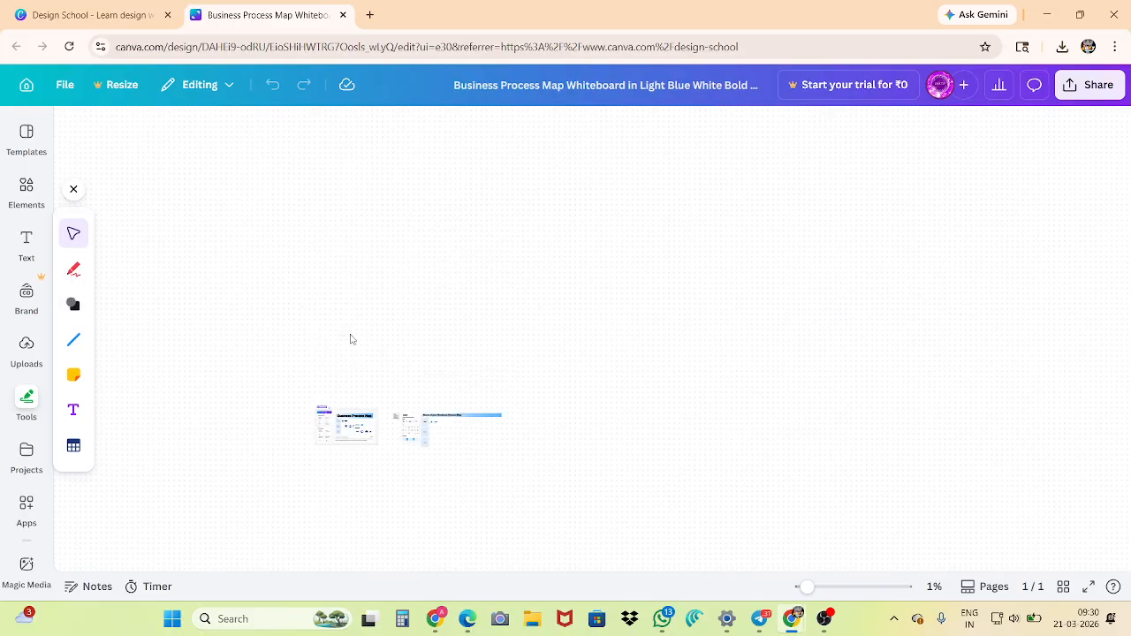
{"action": "scroll", "coordinate": [352, 339], "scroll_direction": "up", "scroll_amount": 3}
{"action": "scroll", "coordinate": [351, 339], "scroll_direction": "down", "scroll_amount": 3}
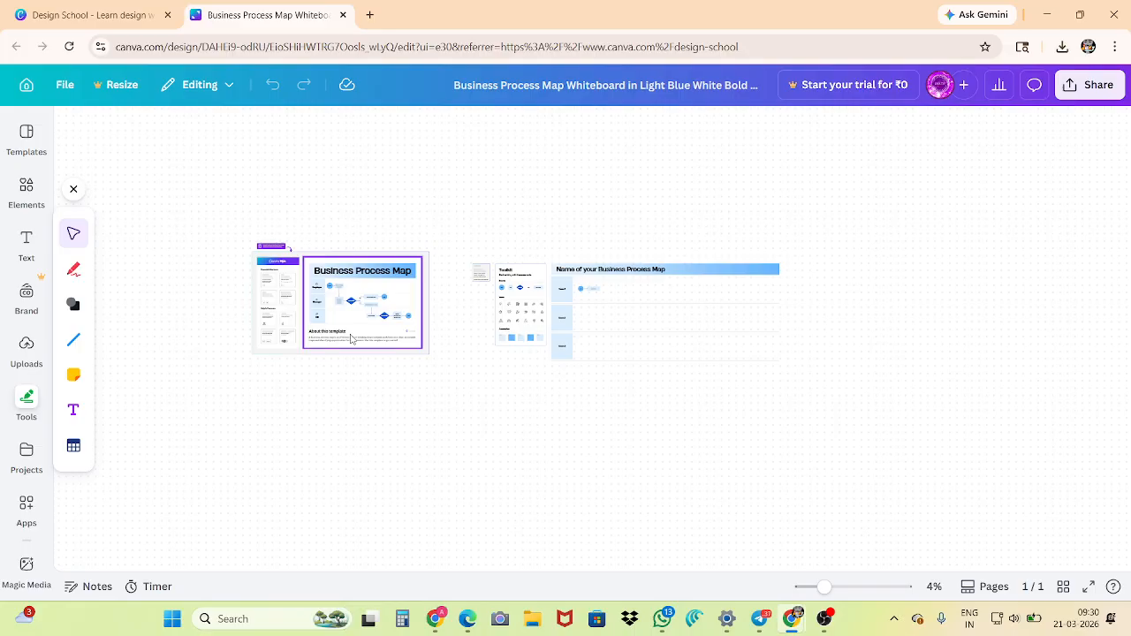
{"action": "scroll", "coordinate": [380, 310], "scroll_direction": "up", "scroll_amount": 4}
{"action": "scroll", "coordinate": [399, 295], "scroll_direction": "up", "scroll_amount": 3}
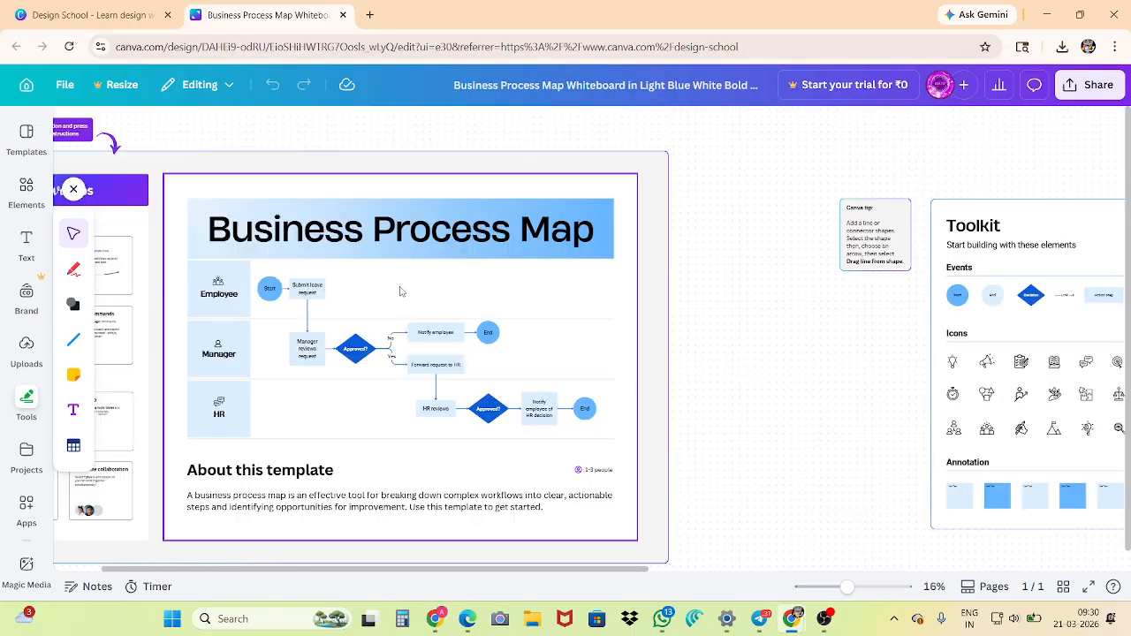
{"action": "scroll", "coordinate": [399, 294], "scroll_direction": "up", "scroll_amount": 3}
{"action": "scroll", "coordinate": [399, 296], "scroll_direction": "down", "scroll_amount": 2}
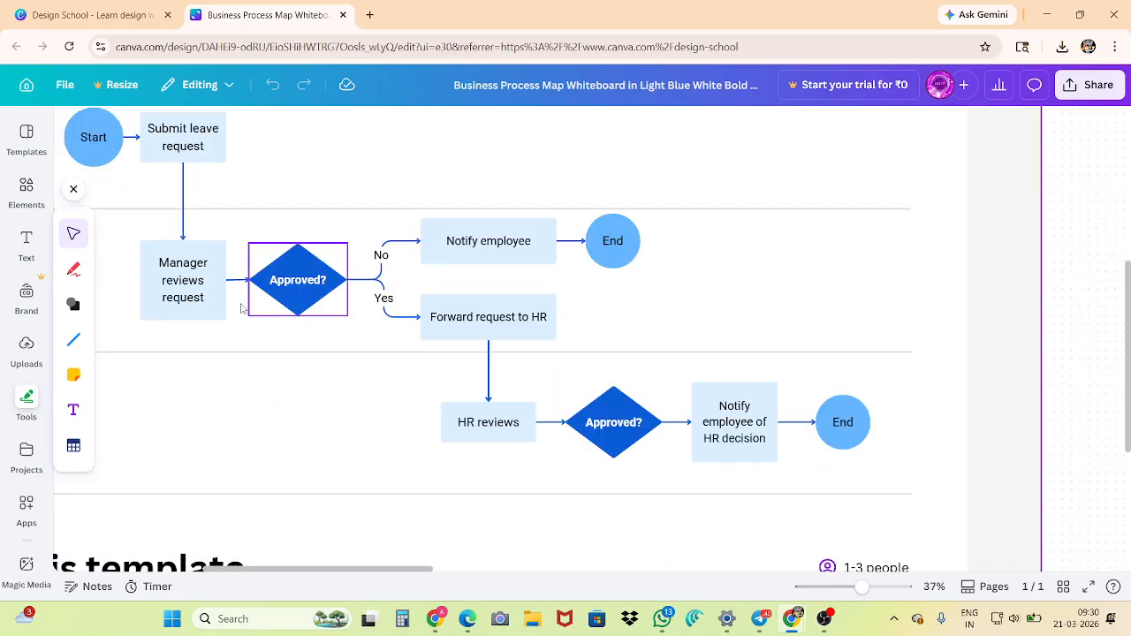
{"action": "scroll", "coordinate": [133, 221], "scroll_direction": "up", "scroll_amount": 1}
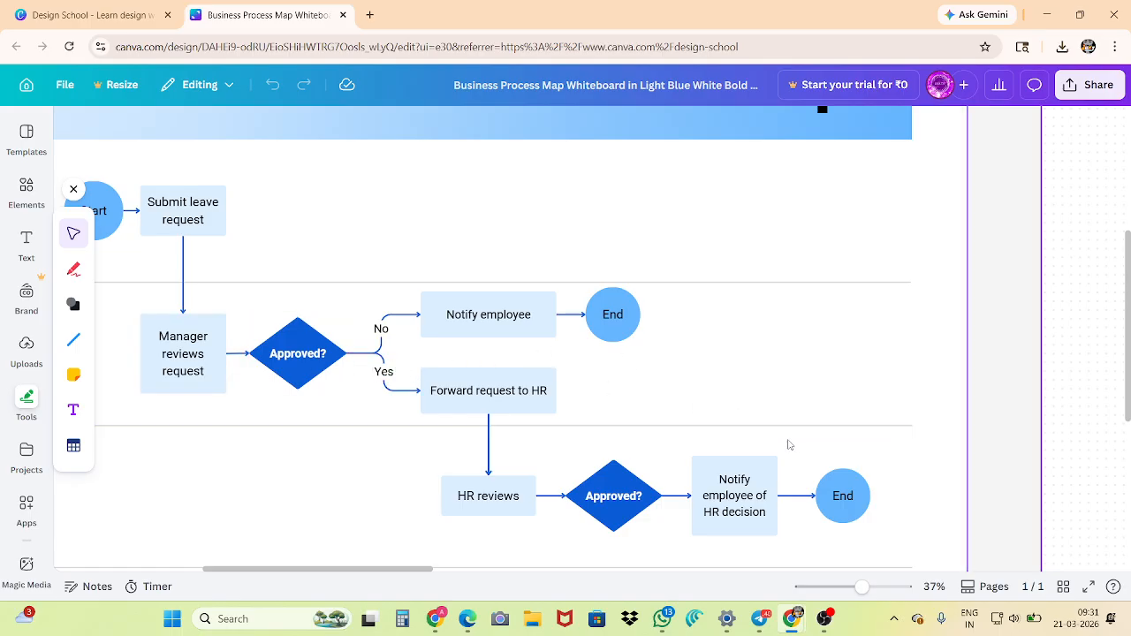
Return to the Create a design window and browse the Sheets category with its sheet templates
{"action": "left_click", "coordinate": [88, 11]}
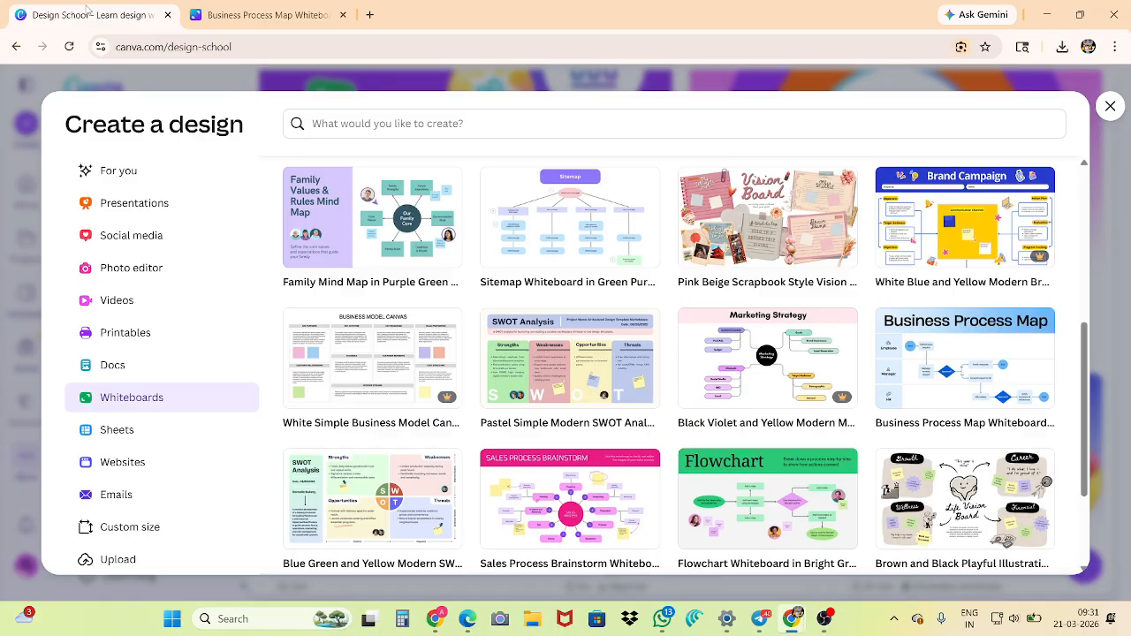
{"action": "left_click", "coordinate": [100, 436]}
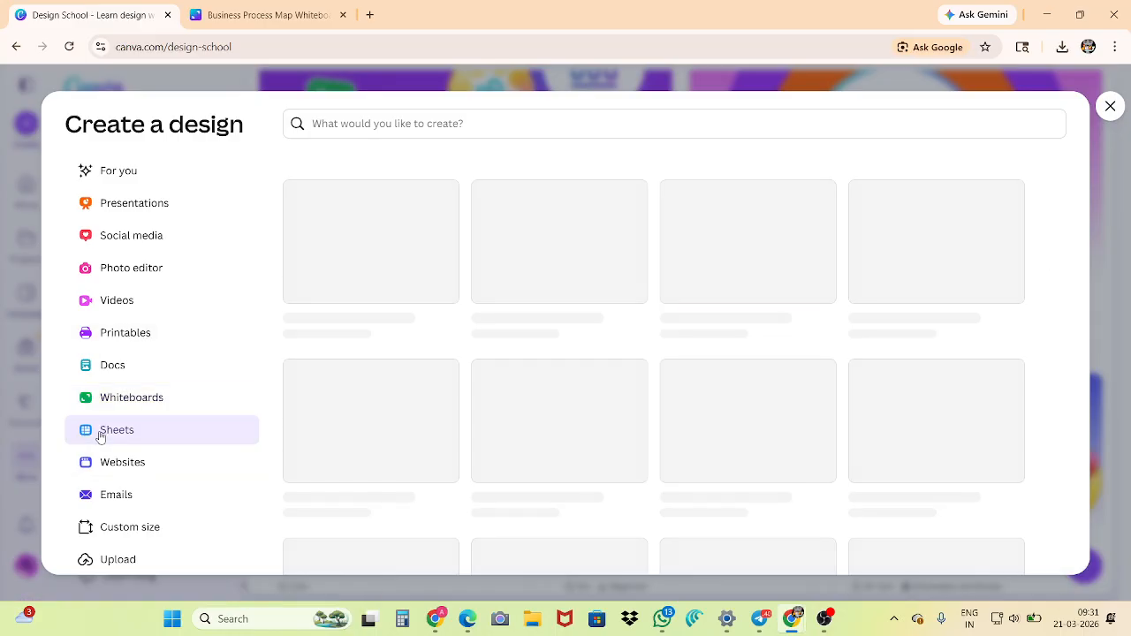
{"action": "scroll", "coordinate": [469, 345], "scroll_direction": "down", "scroll_amount": 1}
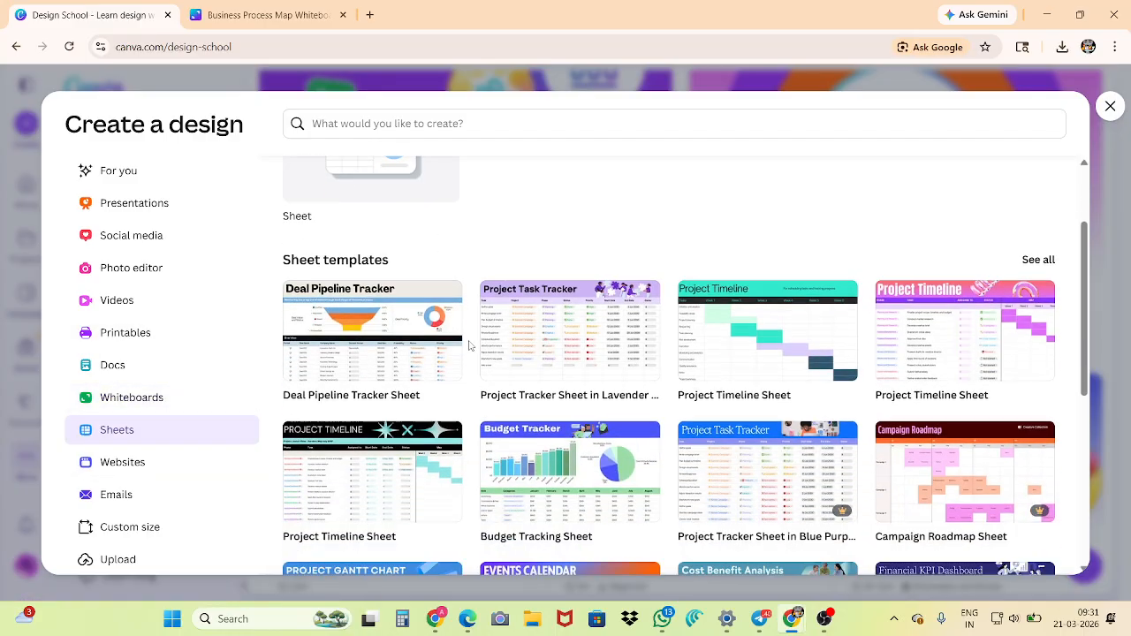
{"action": "scroll", "coordinate": [469, 345], "scroll_direction": "down", "scroll_amount": 1}
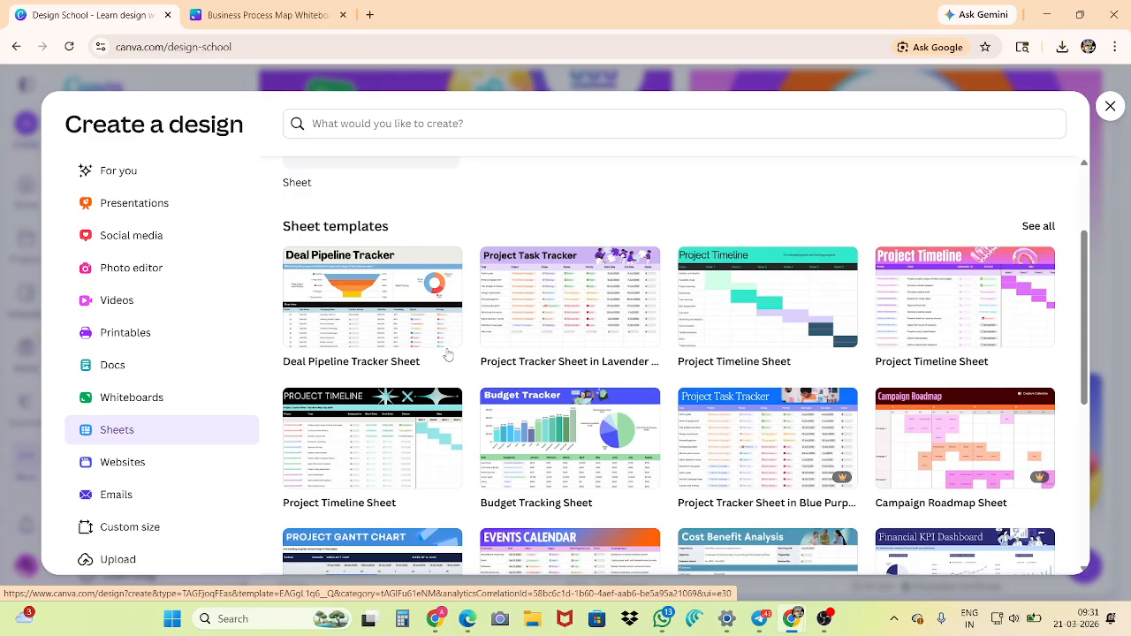
{"action": "scroll", "coordinate": [433, 347], "scroll_direction": "down", "scroll_amount": 4}
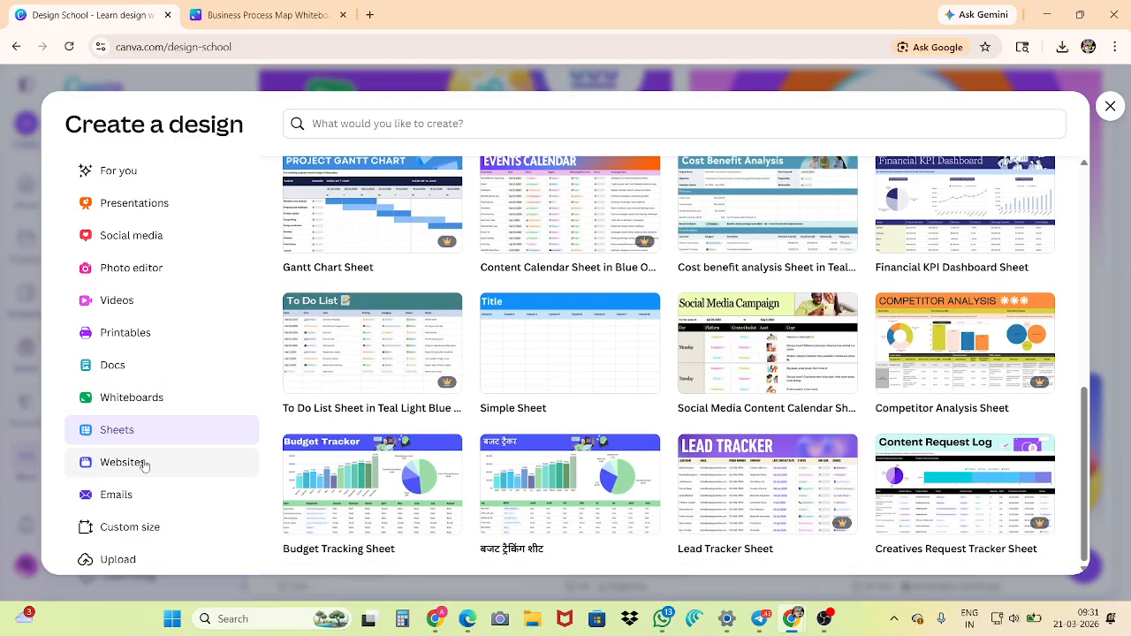
Show the Websites category and open the Product/Service Landing Page website template in a separate browser tab
{"action": "left_click", "coordinate": [145, 465]}
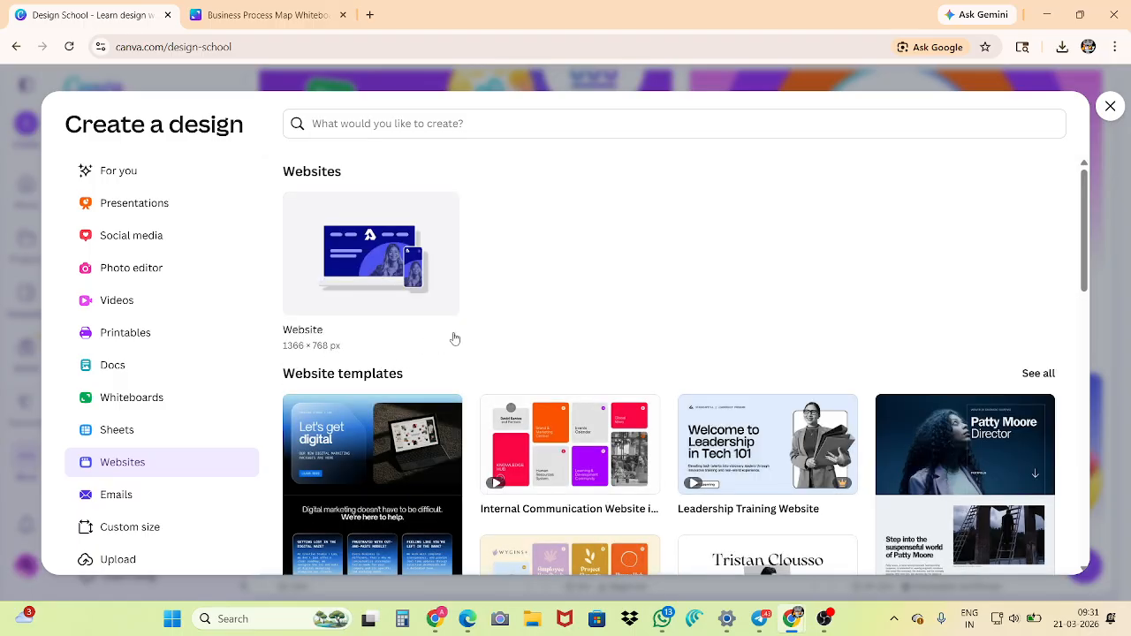
{"action": "scroll", "coordinate": [454, 339], "scroll_direction": "down", "scroll_amount": 2}
{"action": "right_click", "coordinate": [344, 334]}
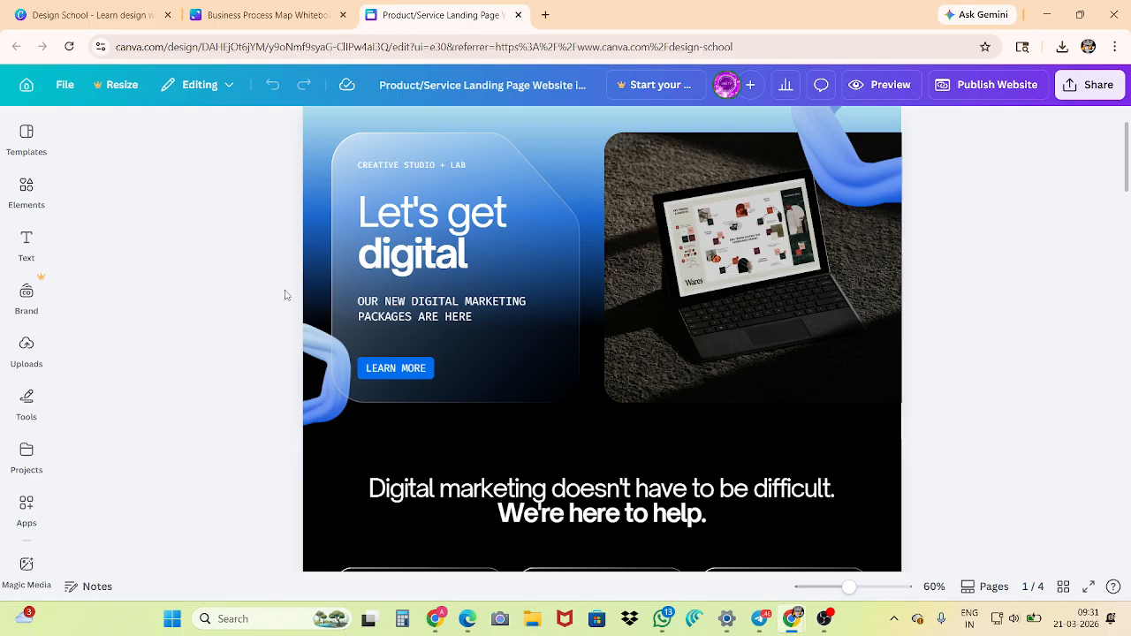
{"action": "left_click", "coordinate": [379, 377]}
Look through the landing page template's Home, Services, FAQs and Contact pages and return to the first page
{"action": "left_click", "coordinate": [197, 339]}
{"action": "scroll", "coordinate": [377, 323], "scroll_direction": "down", "scroll_amount": 3}
{"action": "scroll", "coordinate": [377, 323], "scroll_direction": "down", "scroll_amount": 10}
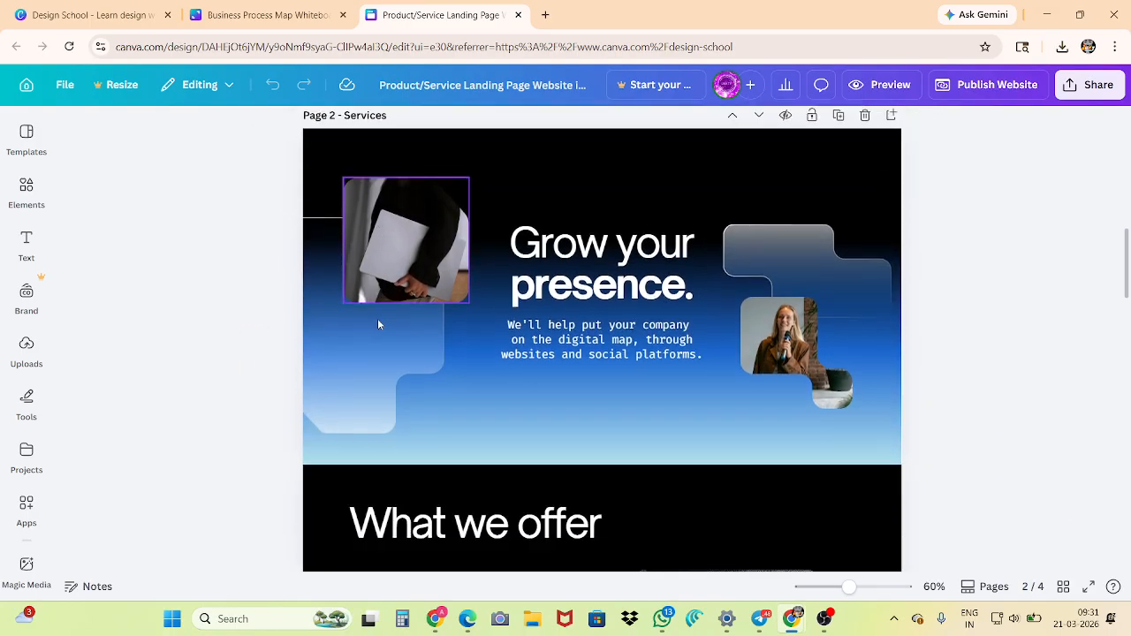
{"action": "scroll", "coordinate": [376, 323], "scroll_direction": "down", "scroll_amount": 9}
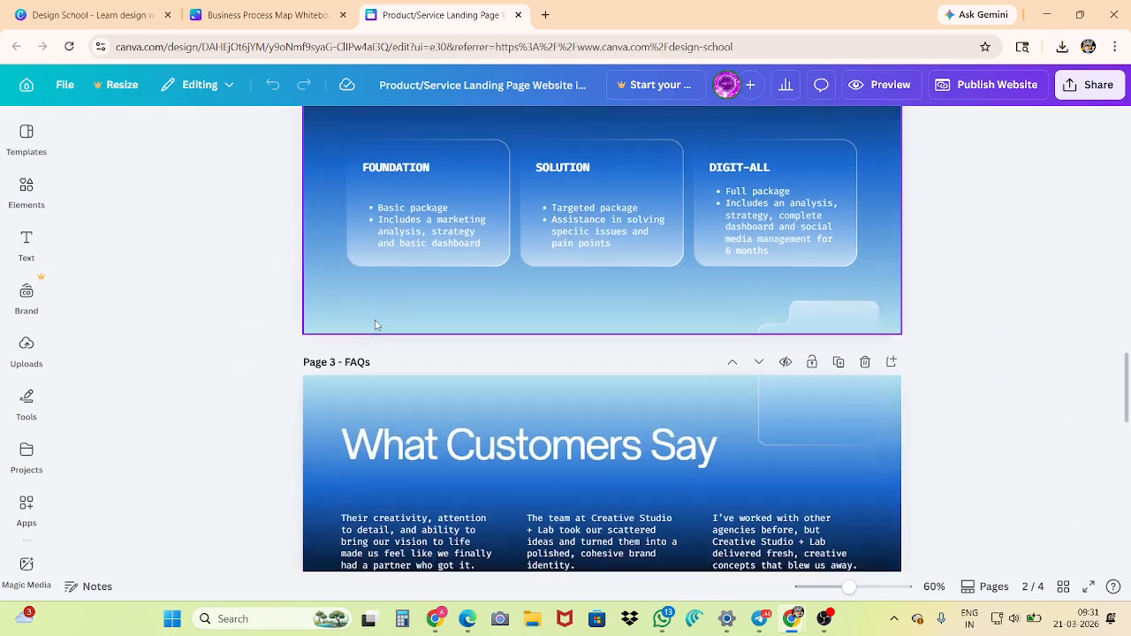
{"action": "scroll", "coordinate": [376, 325], "scroll_direction": "down", "scroll_amount": 9}
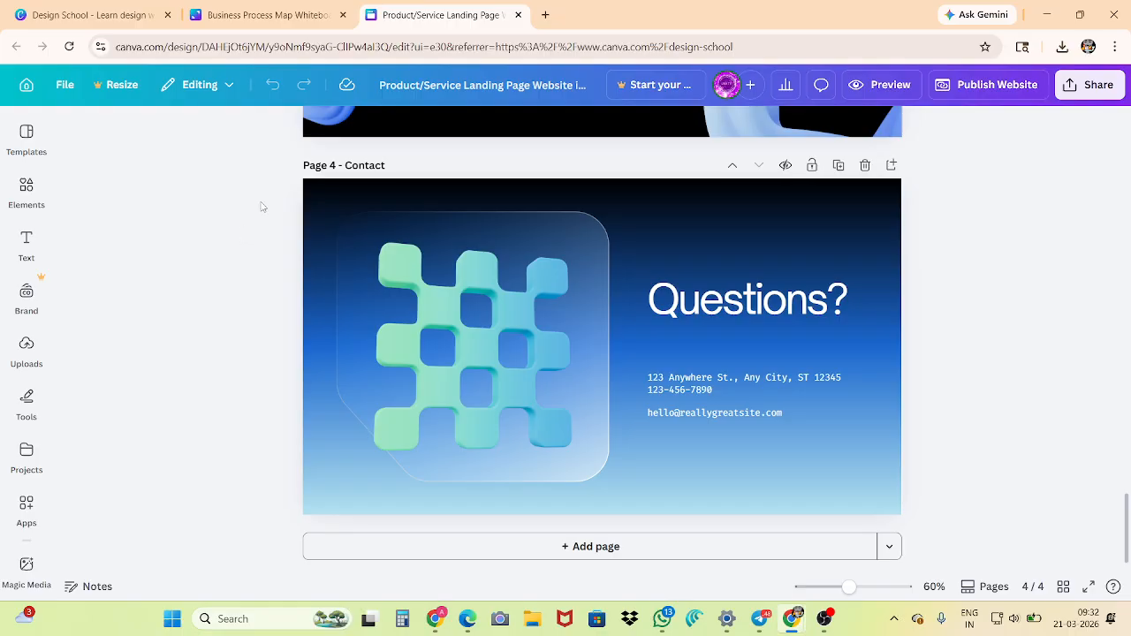
{"action": "scroll", "coordinate": [261, 205], "scroll_direction": "up", "scroll_amount": 16}
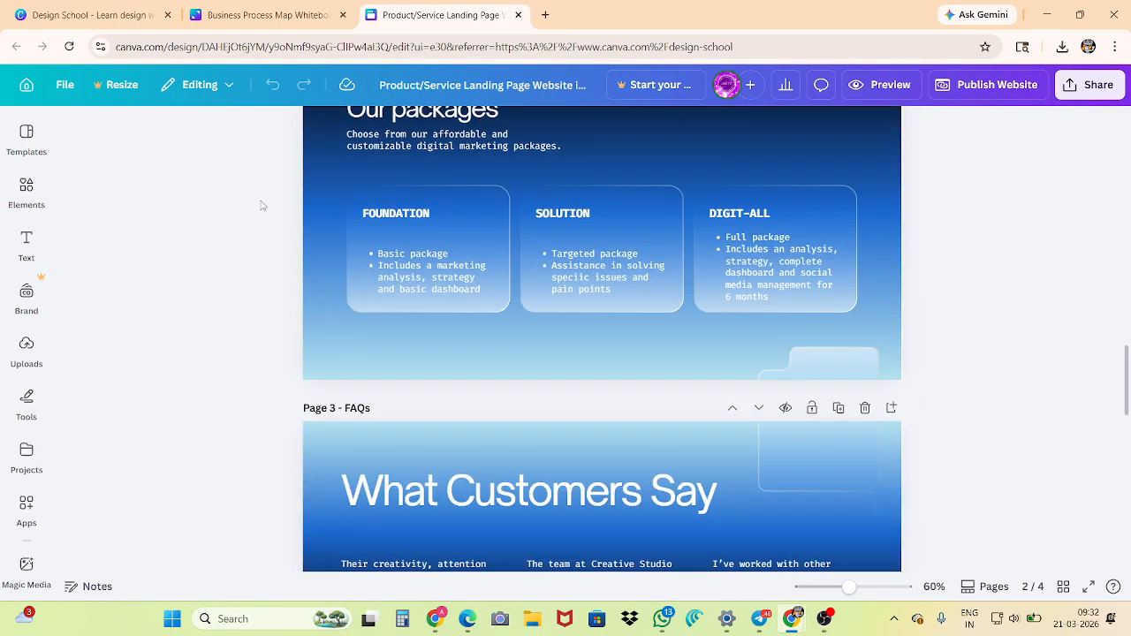
{"action": "scroll", "coordinate": [261, 206], "scroll_direction": "up", "scroll_amount": 10}
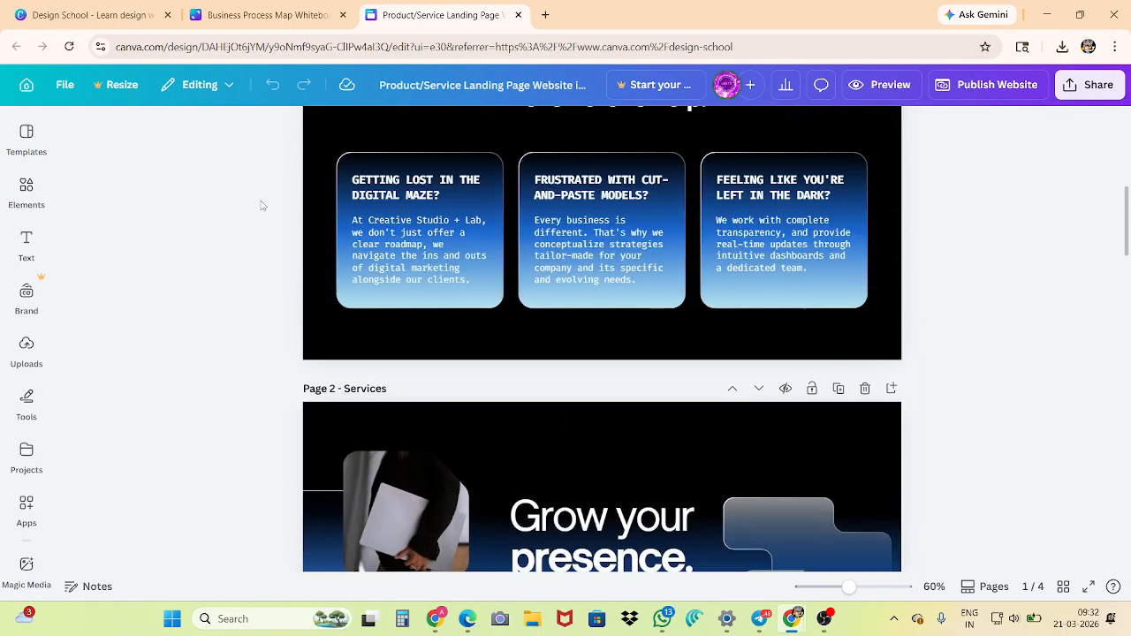
{"action": "scroll", "coordinate": [260, 206], "scroll_direction": "up", "scroll_amount": 3}
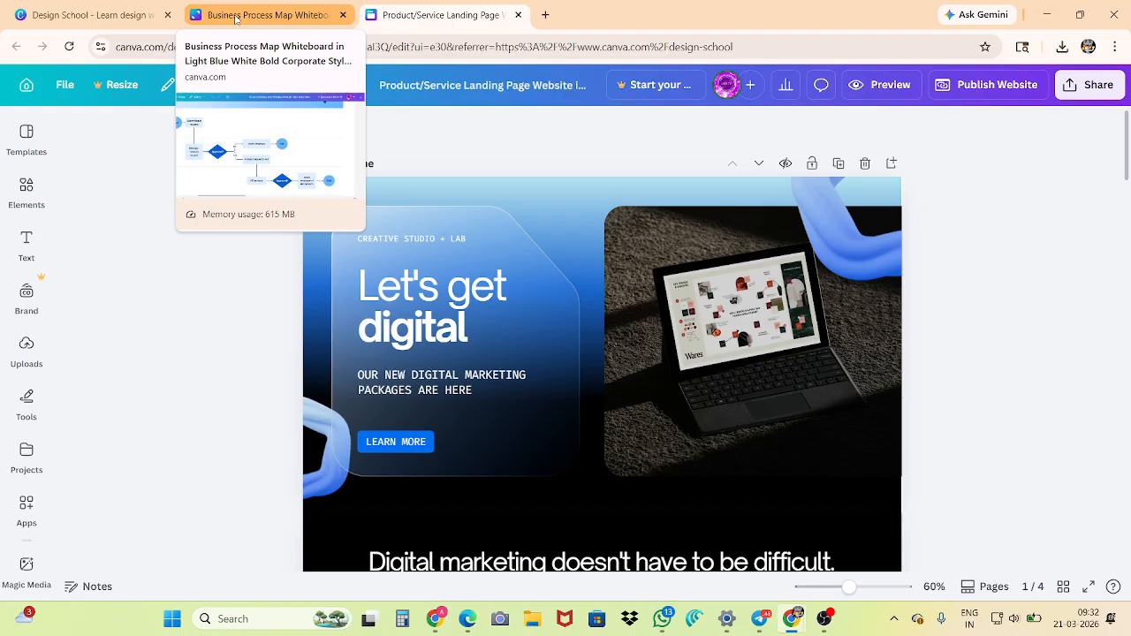
Return to the Create a design window and look through the Emails category and its email templates
{"action": "left_click", "coordinate": [106, 15]}
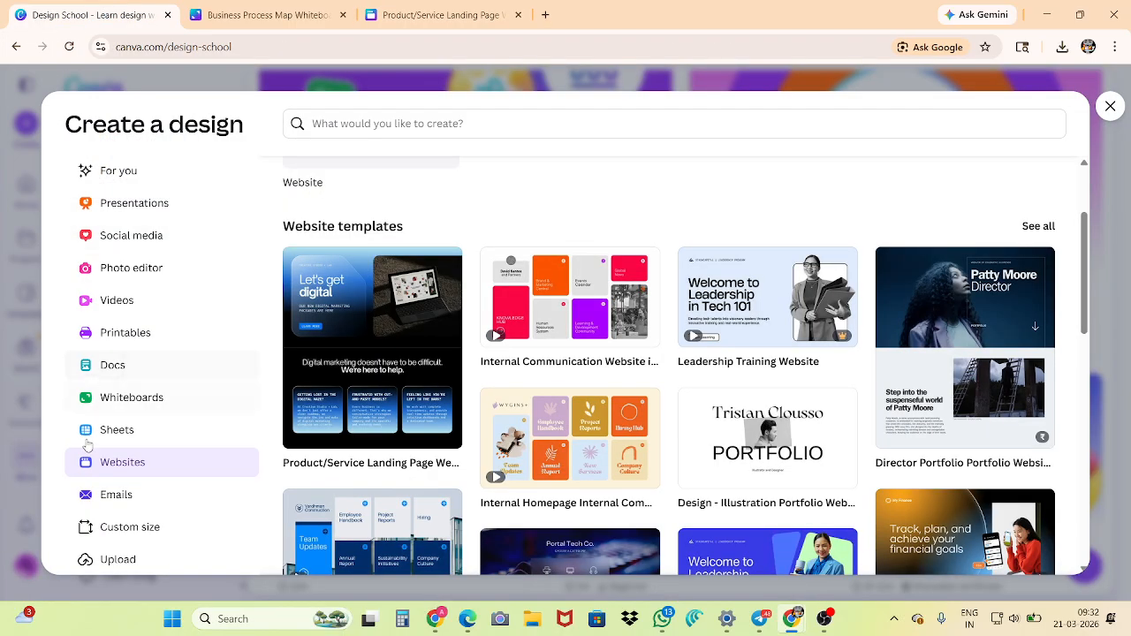
{"action": "left_click", "coordinate": [104, 499]}
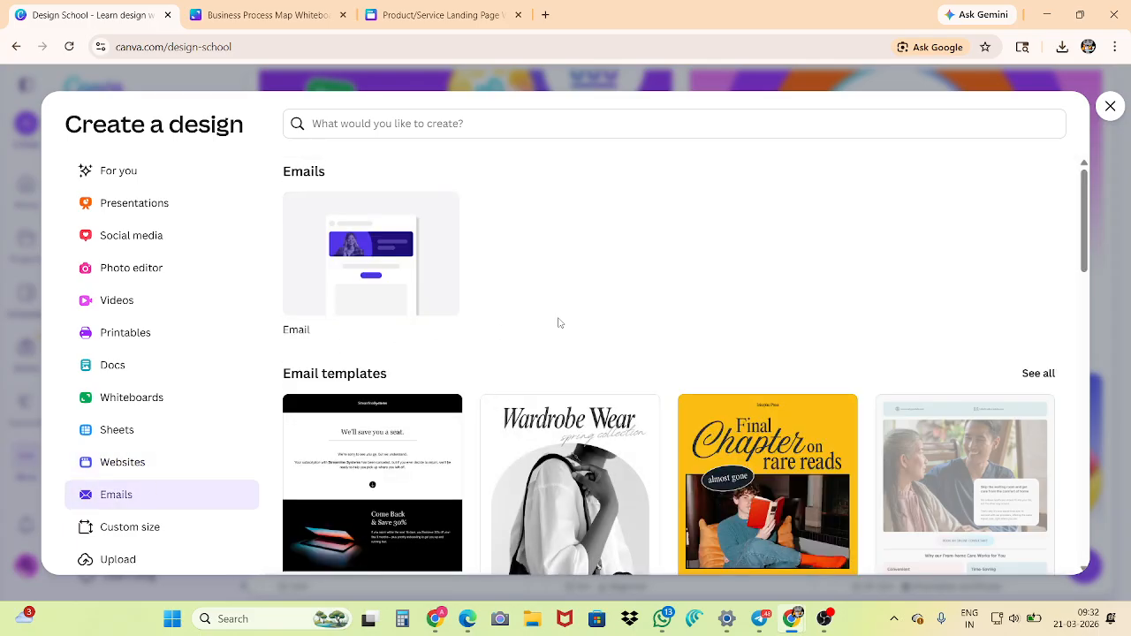
{"action": "scroll", "coordinate": [557, 321], "scroll_direction": "down", "scroll_amount": 2}
{"action": "scroll", "coordinate": [559, 326], "scroll_direction": "down", "scroll_amount": 3}
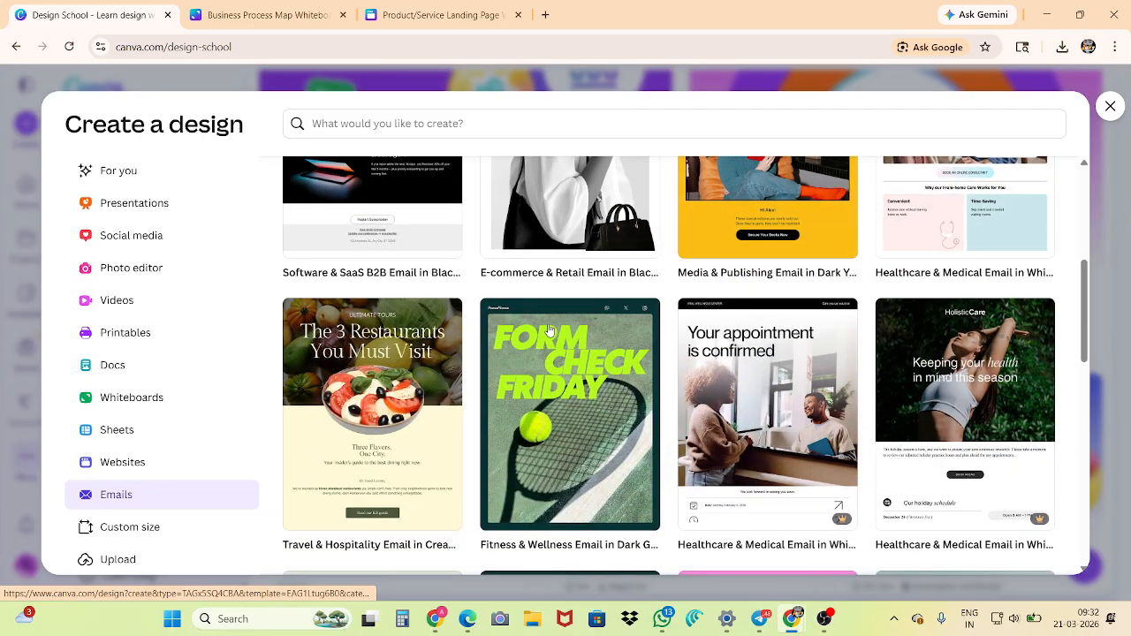
{"action": "scroll", "coordinate": [549, 330], "scroll_direction": "down", "scroll_amount": 4}
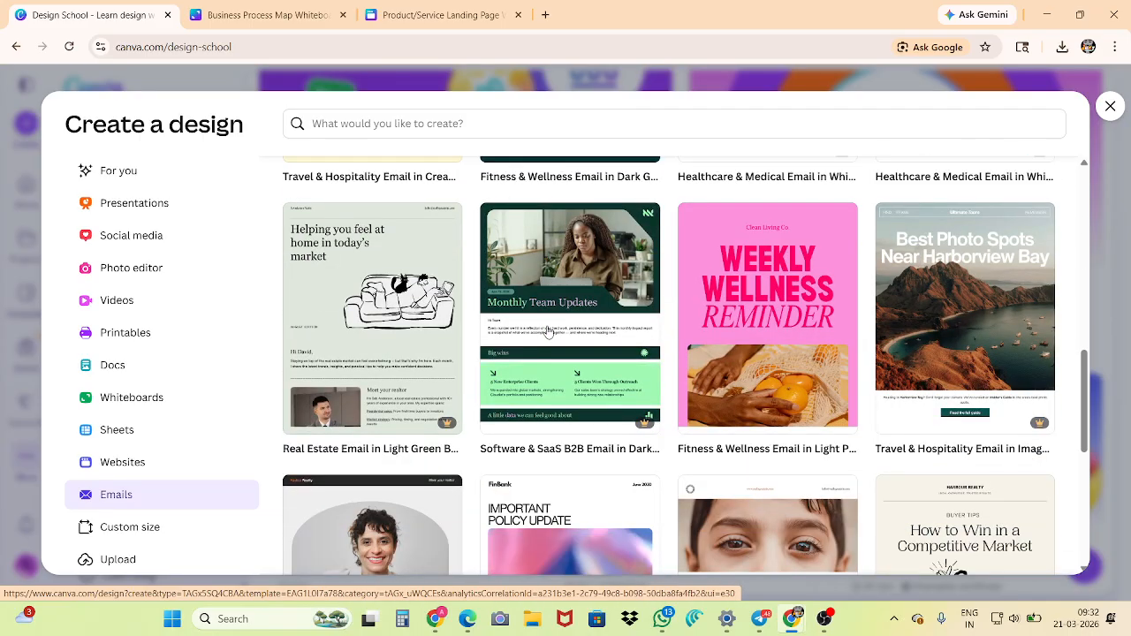
{"action": "scroll", "coordinate": [548, 332], "scroll_direction": "down", "scroll_amount": 4}
{"action": "scroll", "coordinate": [545, 334], "scroll_direction": "down", "scroll_amount": 2}
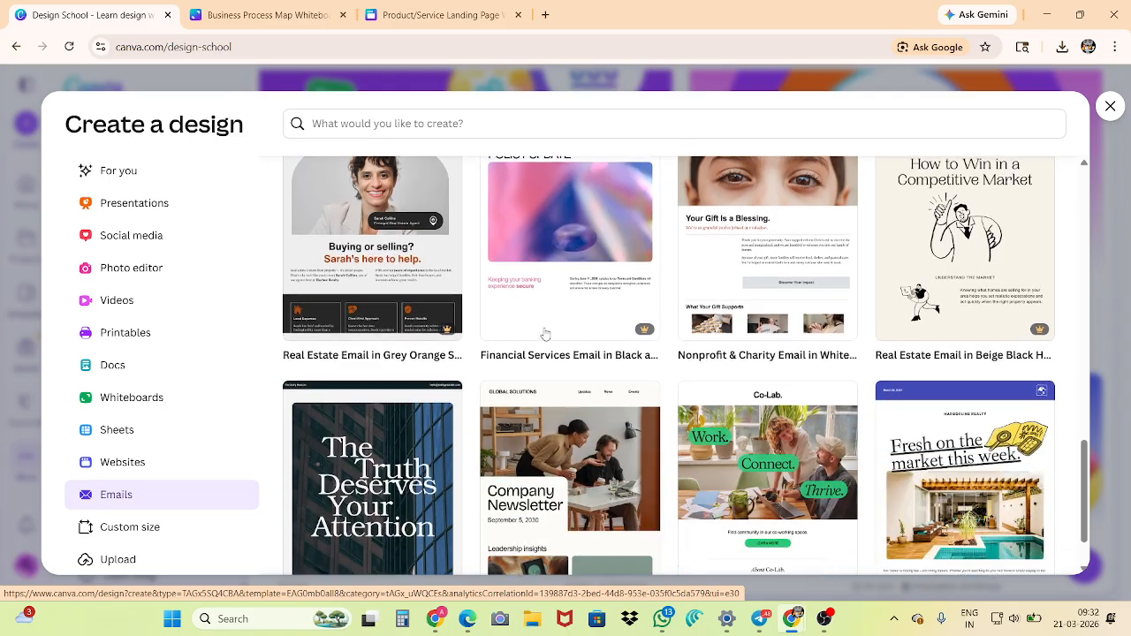
{"action": "scroll", "coordinate": [545, 334], "scroll_direction": "down", "scroll_amount": 1}
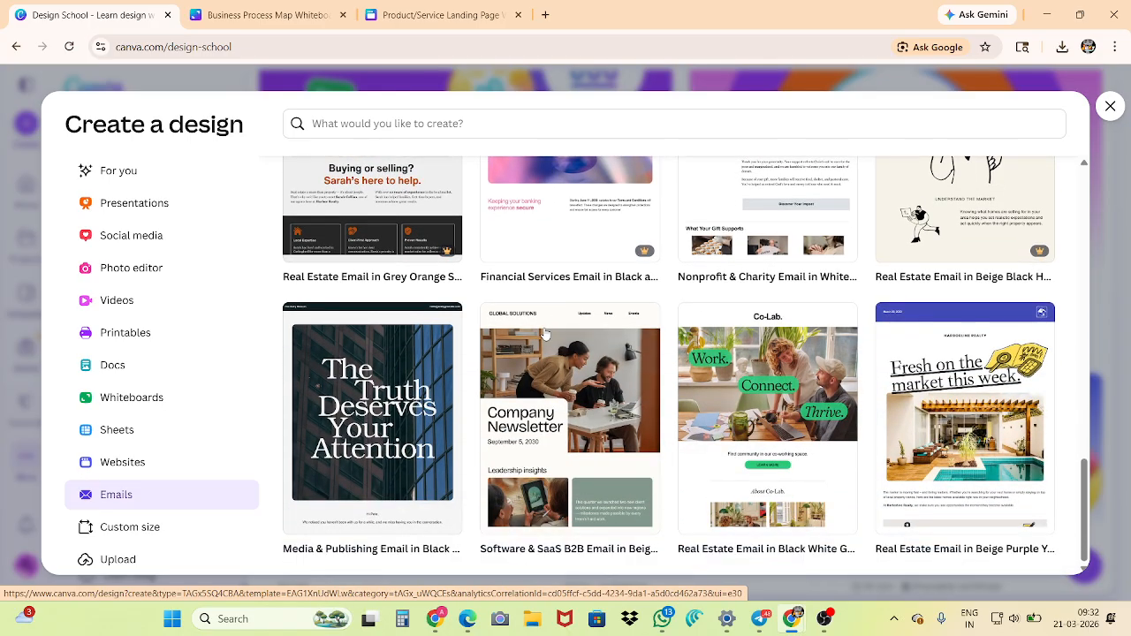
{"action": "scroll", "coordinate": [545, 334], "scroll_direction": "up", "scroll_amount": 15}
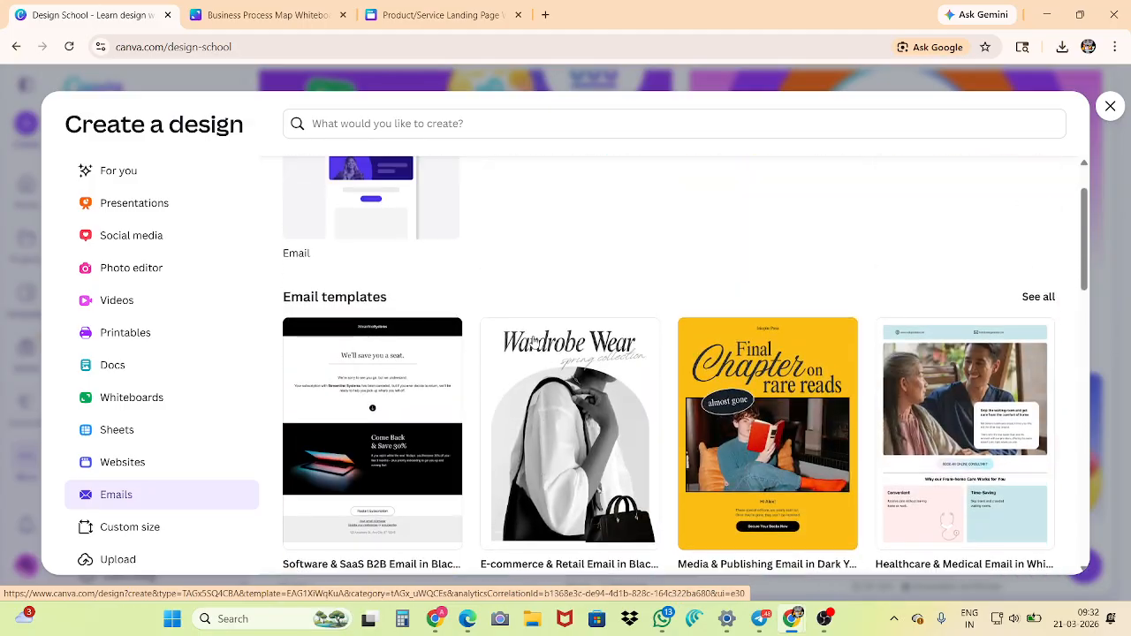
{"action": "scroll", "coordinate": [534, 344], "scroll_direction": "up", "scroll_amount": 1}
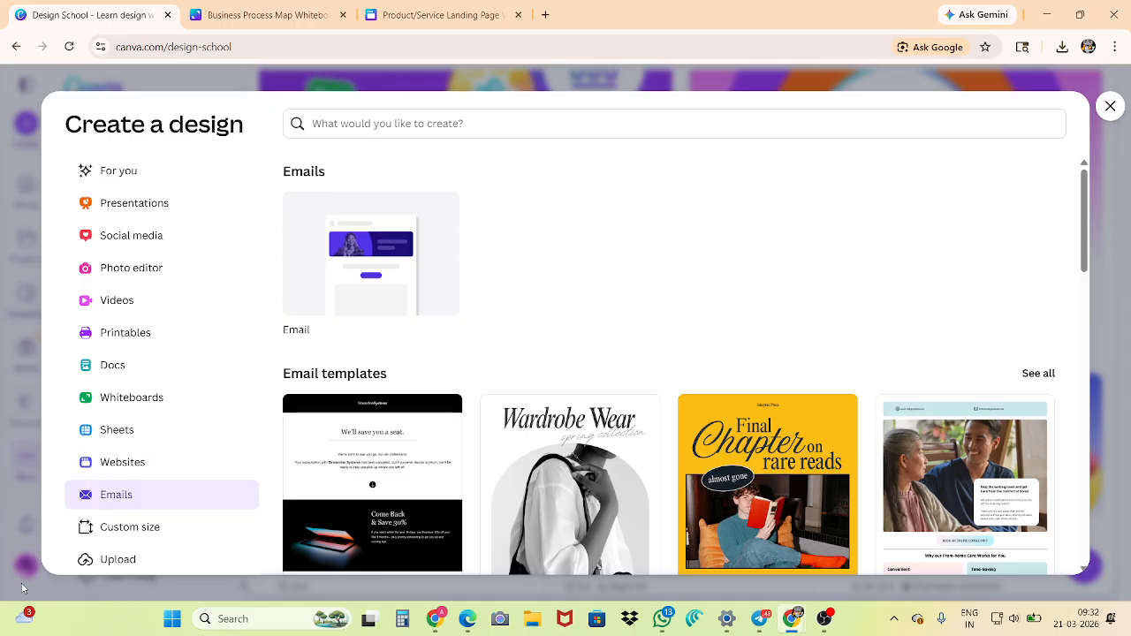
Show the Custom size options, enter a width of 8.5 and a height of 11, and change the units to inches
{"action": "left_click", "coordinate": [95, 534]}
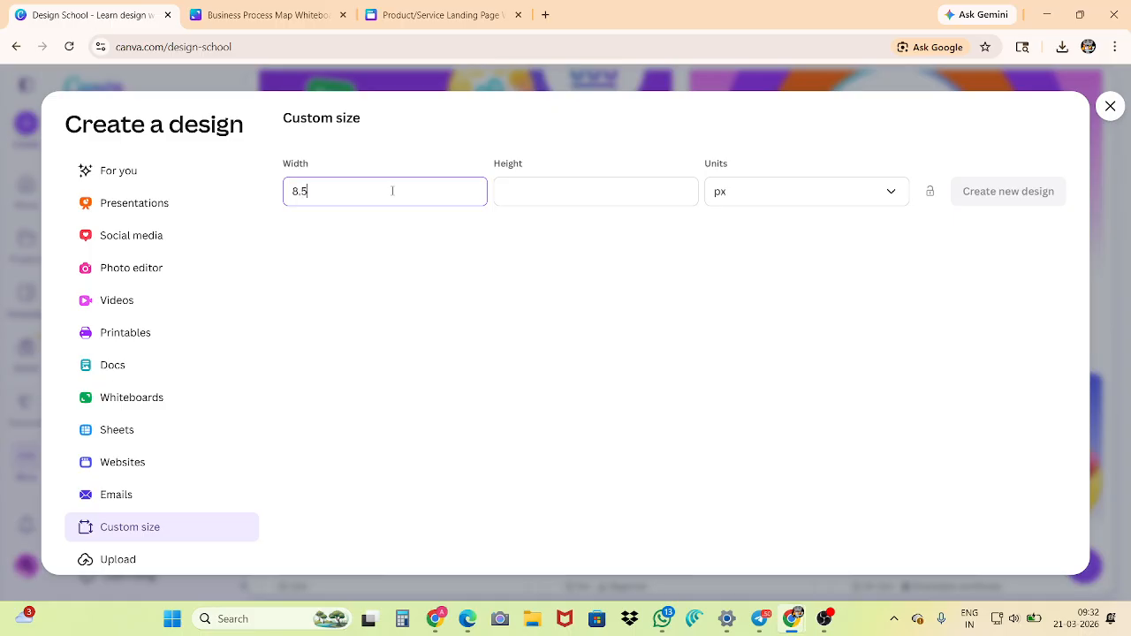
{"action": "left_click", "coordinate": [554, 189]}
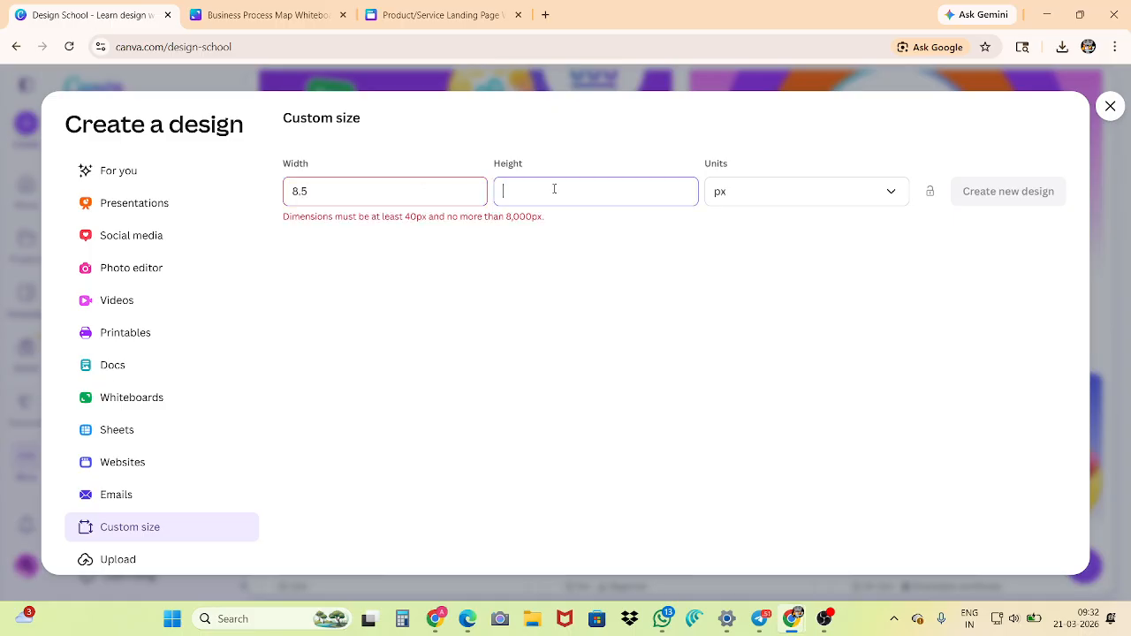
{"action": "type", "text": "11"}
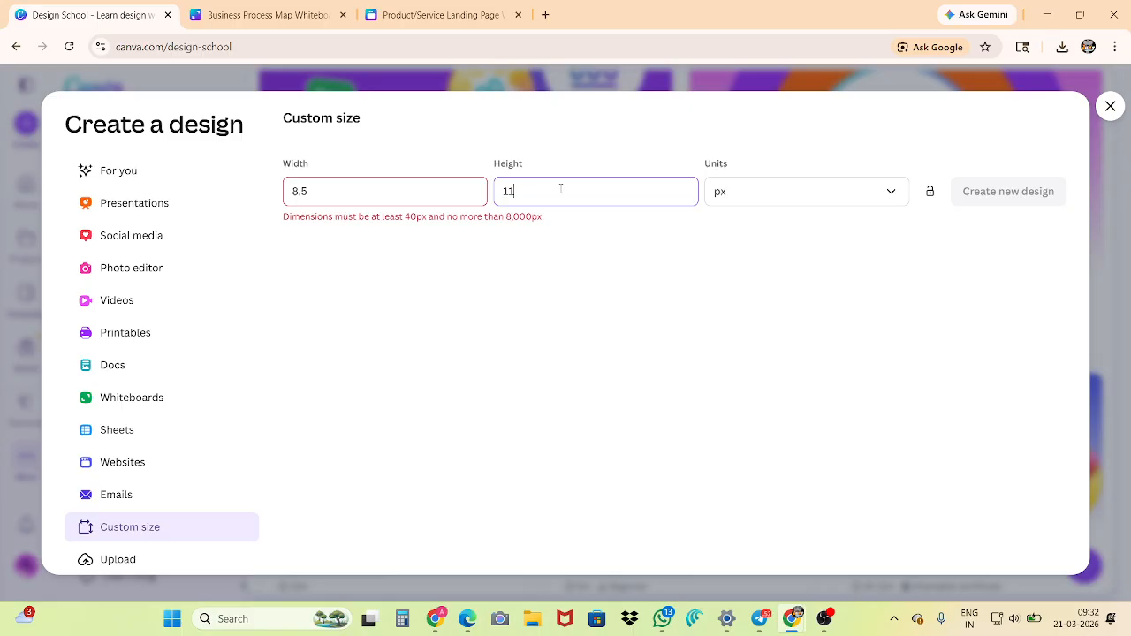
{"action": "left_click", "coordinate": [744, 194]}
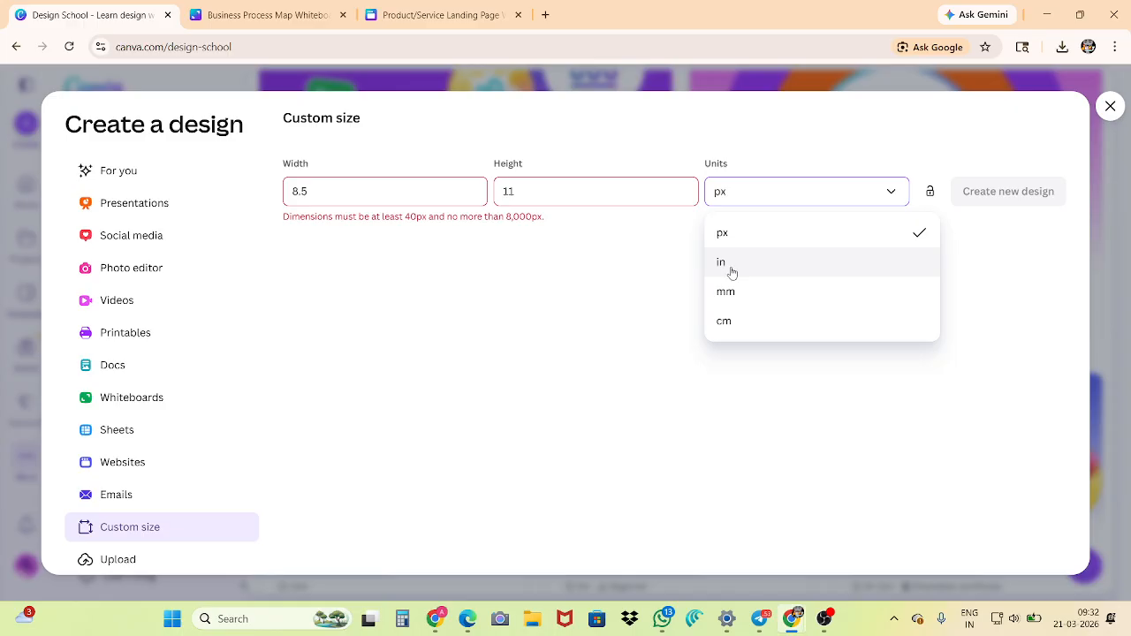
{"action": "left_click", "coordinate": [732, 267]}
{"action": "left_click", "coordinate": [721, 193]}
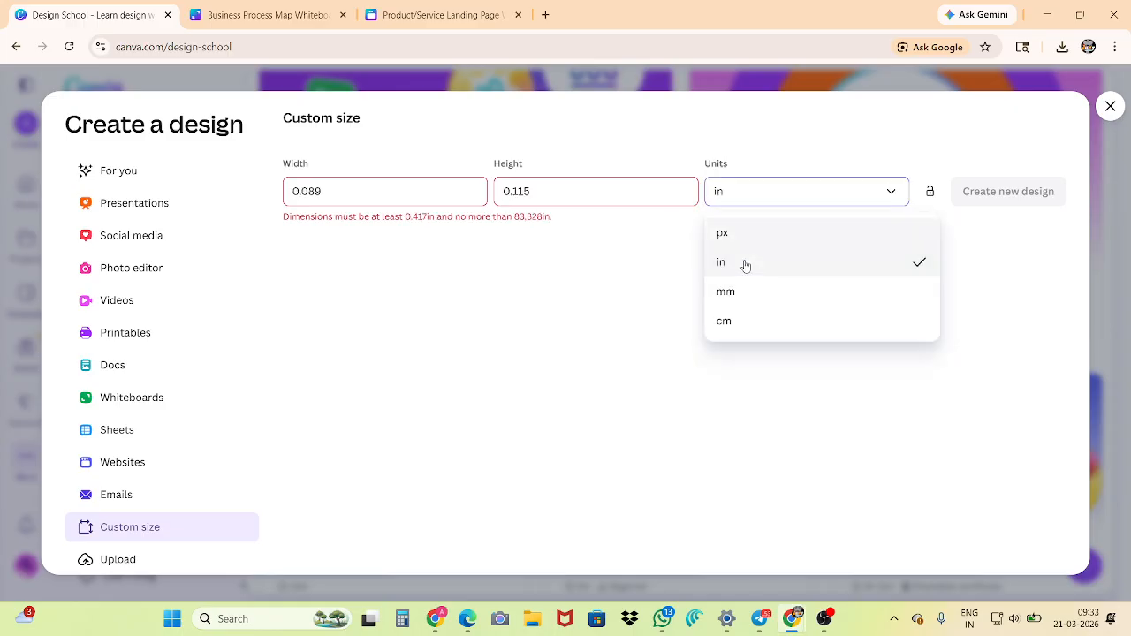
Set the custom size's width to 8.5 in and its height to 11 in
{"action": "left_click", "coordinate": [434, 191]}
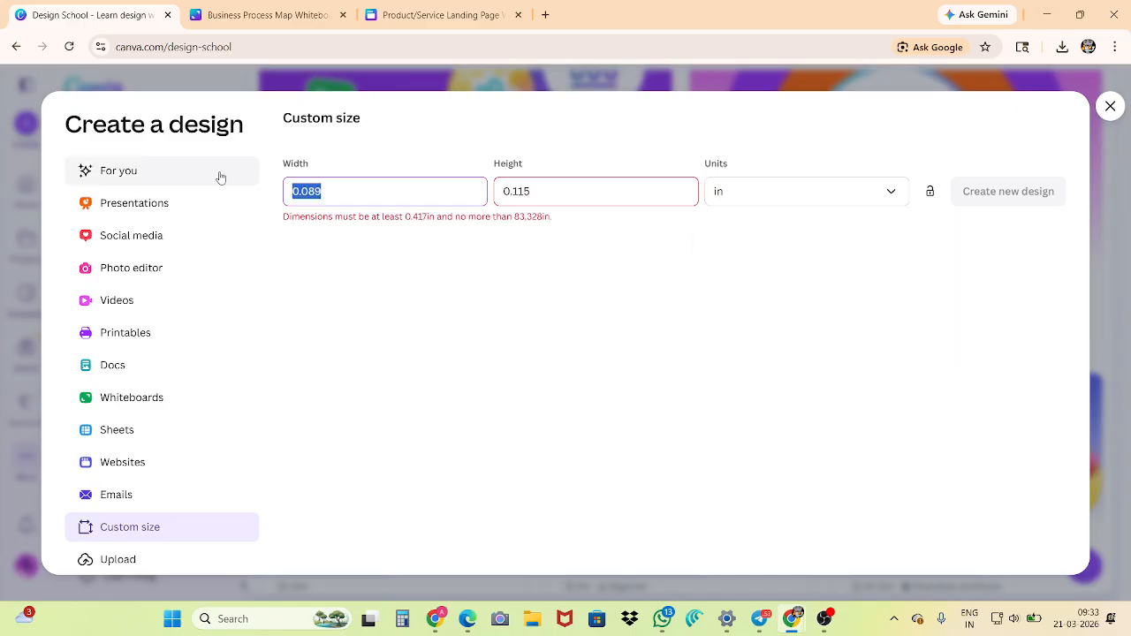
{"action": "key", "text": "BackSpace"}
{"action": "type", "text": "8.5"}
{"action": "left_click", "coordinate": [565, 186]}
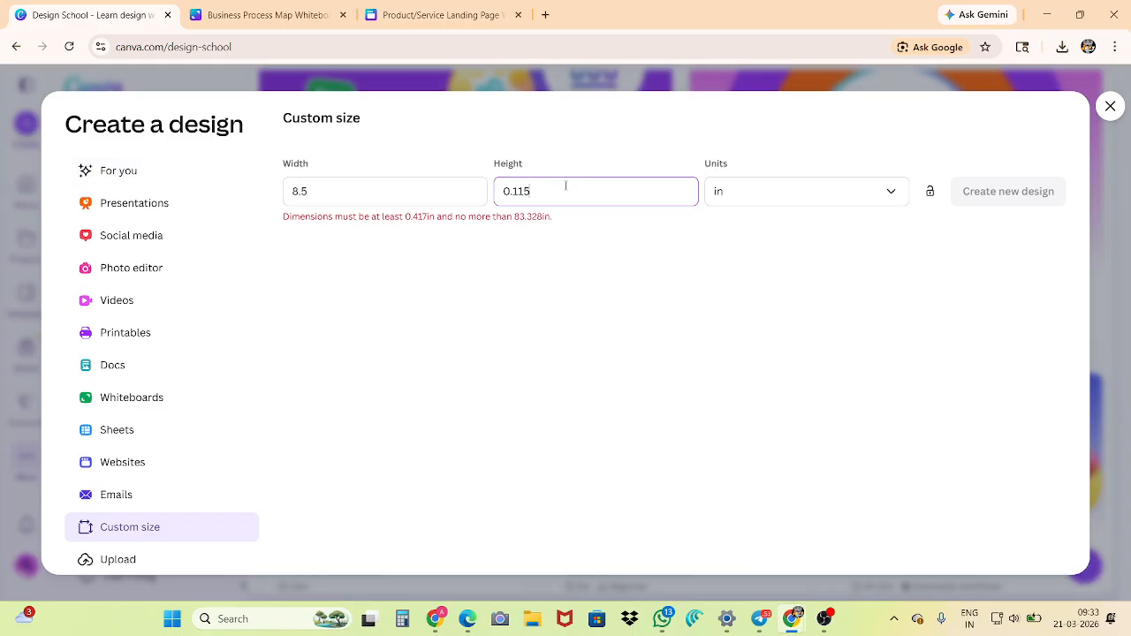
{"action": "key", "text": "BackSpace"}
{"action": "key", "text": "BackSpace"}
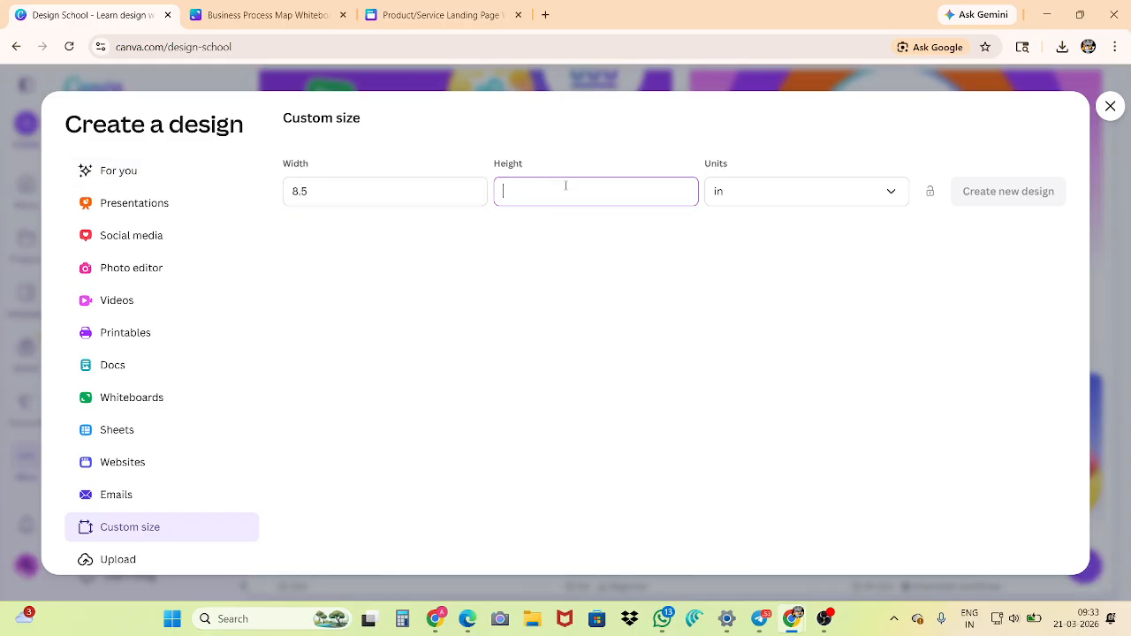
{"action": "type", "text": "11"}
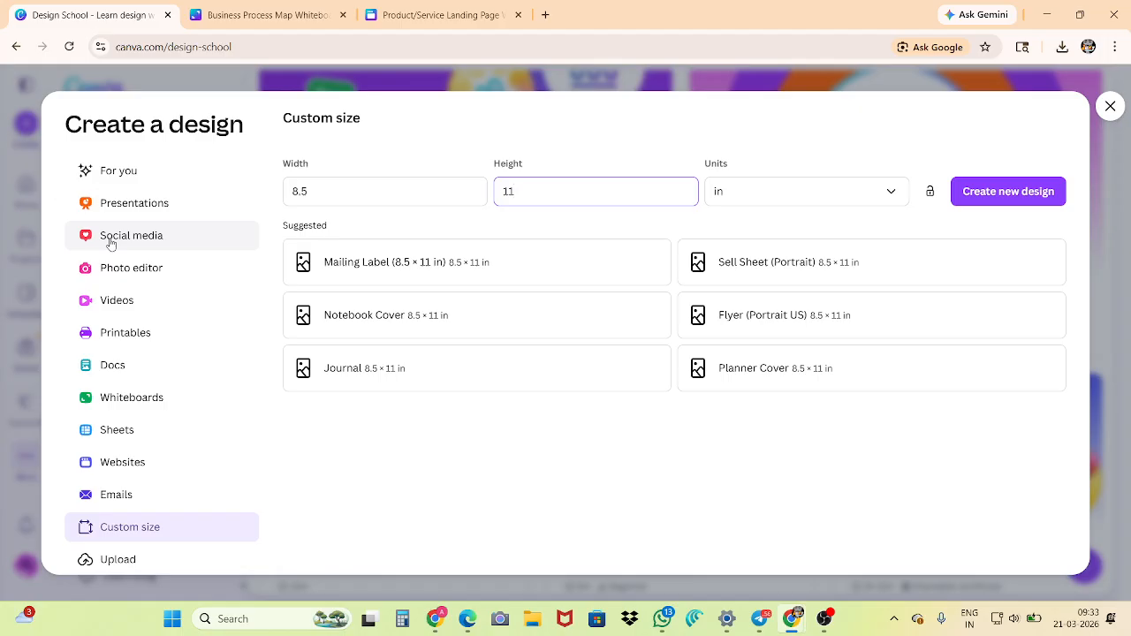
From the For you category, search the design types for "bui" and create a blank Business Card (Landscape) design
{"action": "left_click", "coordinate": [134, 177]}
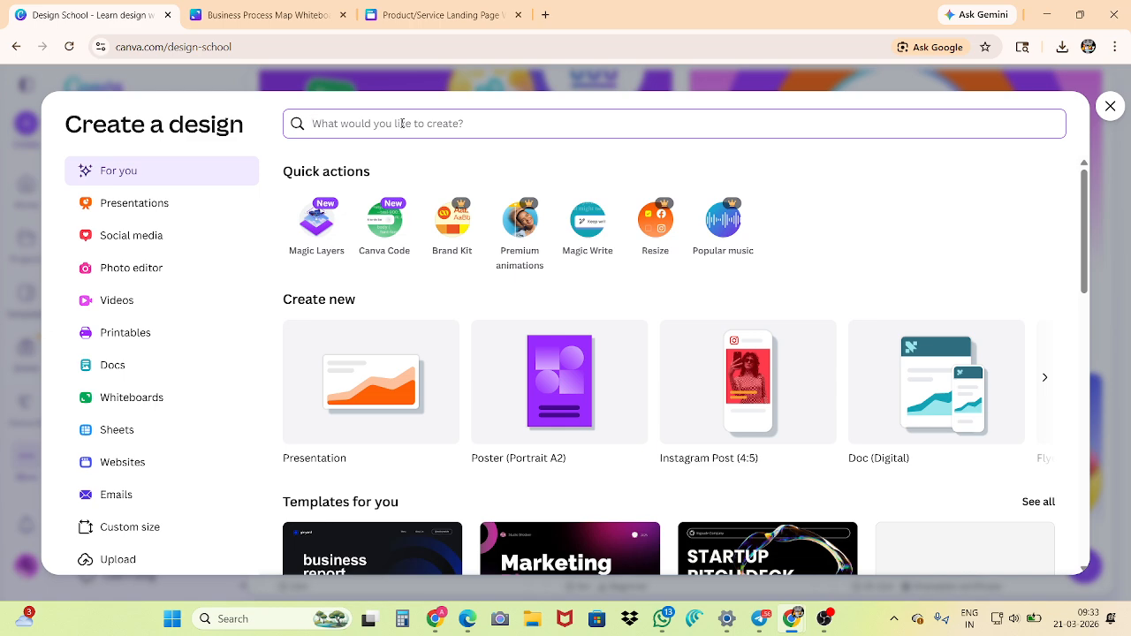
{"action": "type", "text": "bu"}
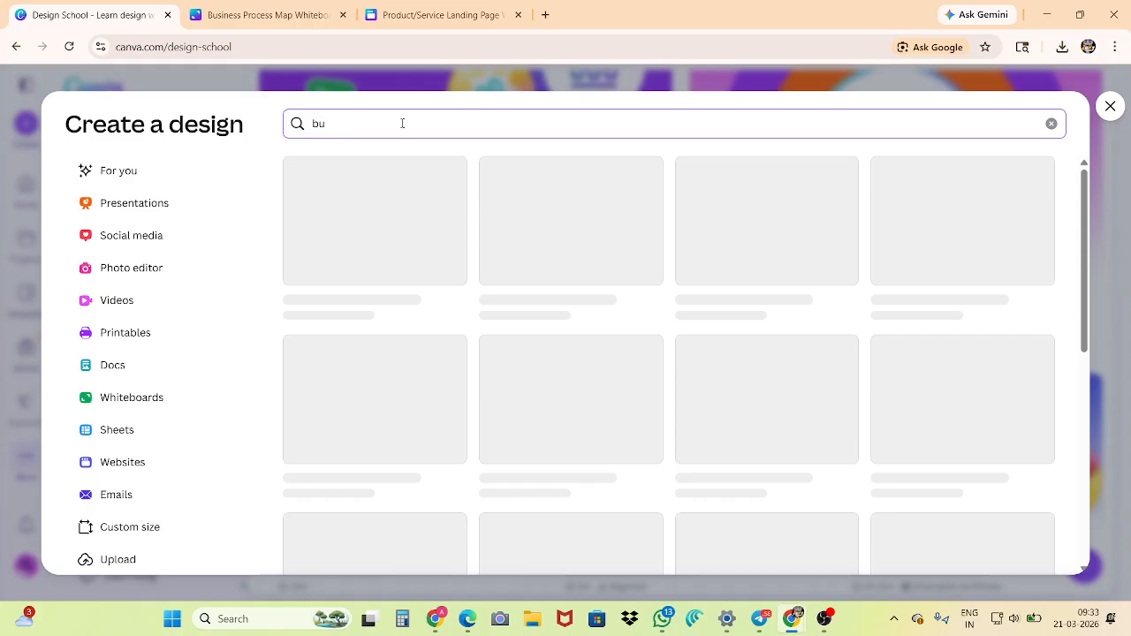
{"action": "type", "text": "i"}
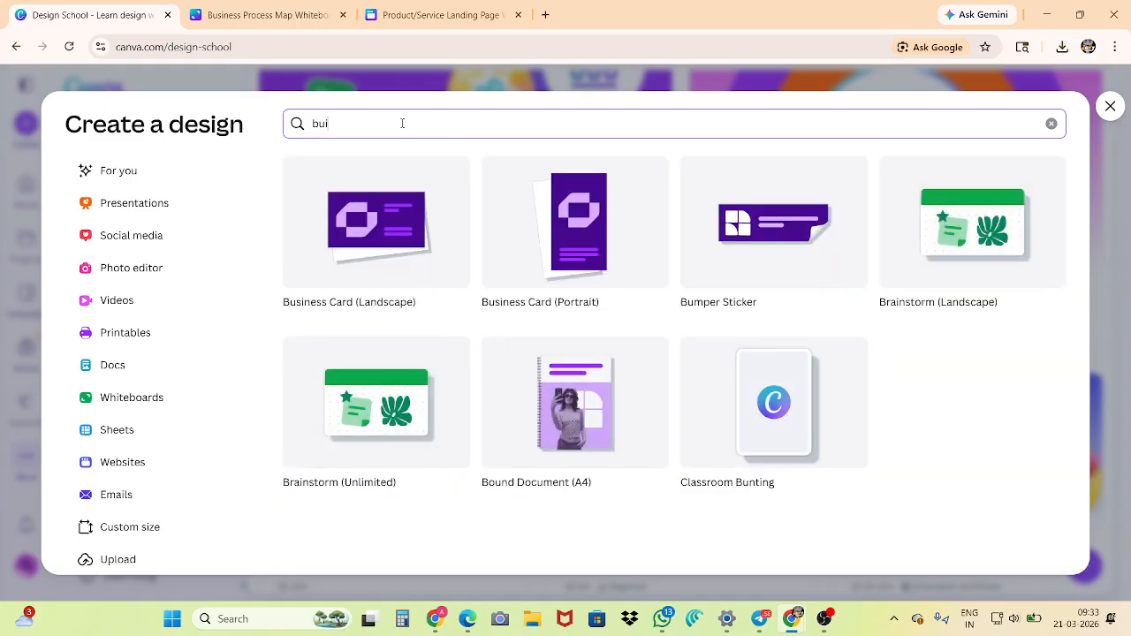
{"action": "left_click", "coordinate": [374, 234]}
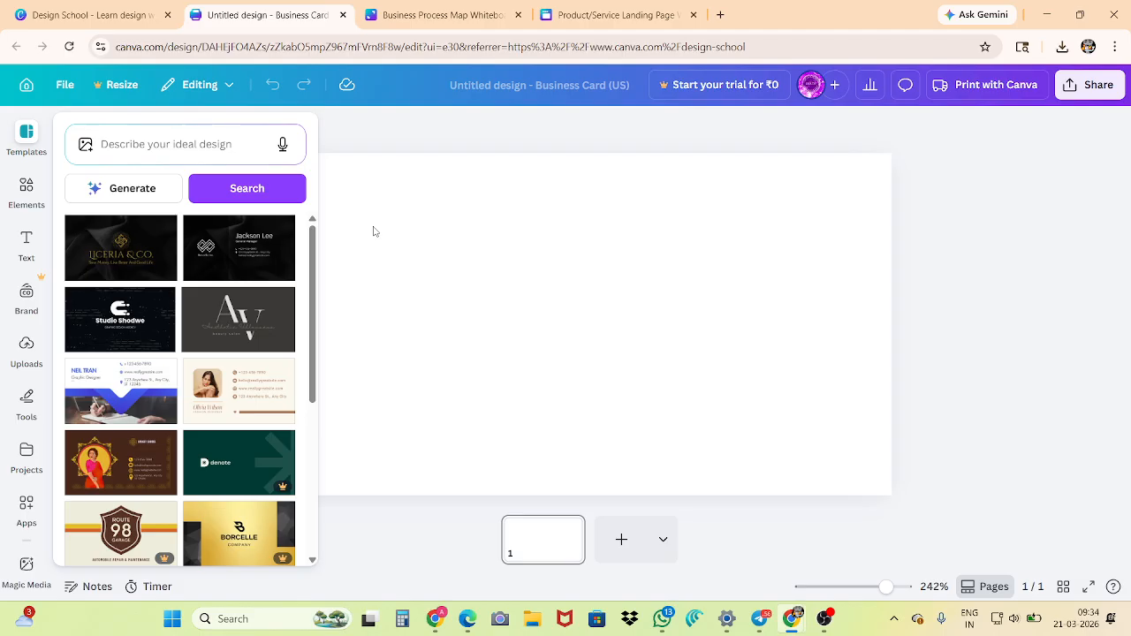
Back in the Create a design window, search for "youtube" instead and create a blank YouTube Thumbnail design
{"action": "left_click", "coordinate": [99, 15]}
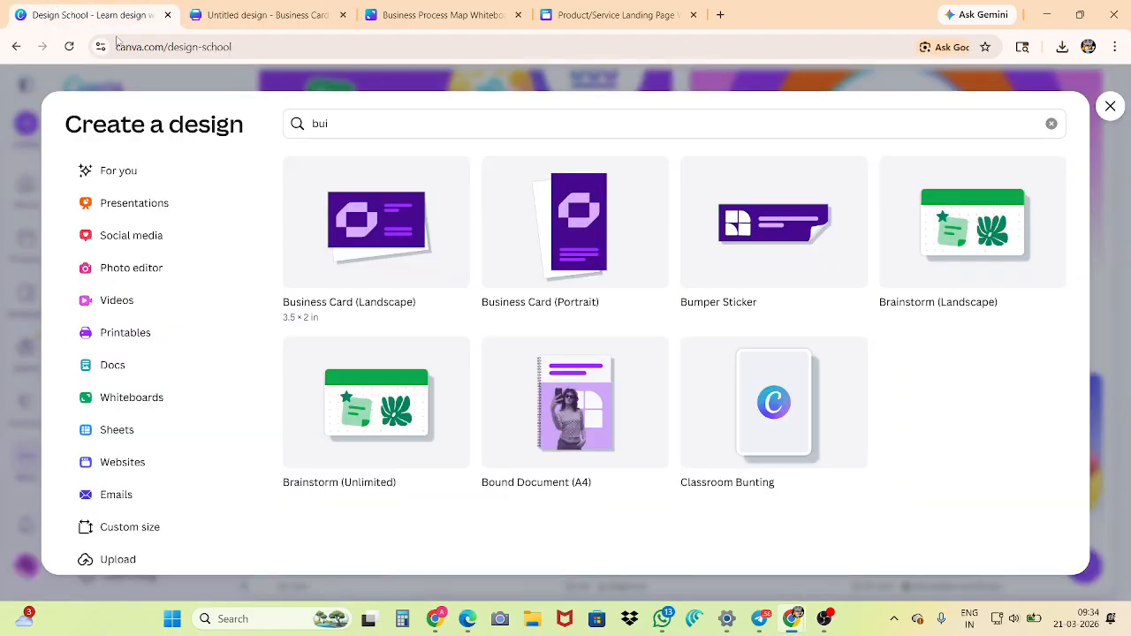
{"action": "left_click_drag", "start_coordinate": [332, 121], "coordinate": [289, 116]}
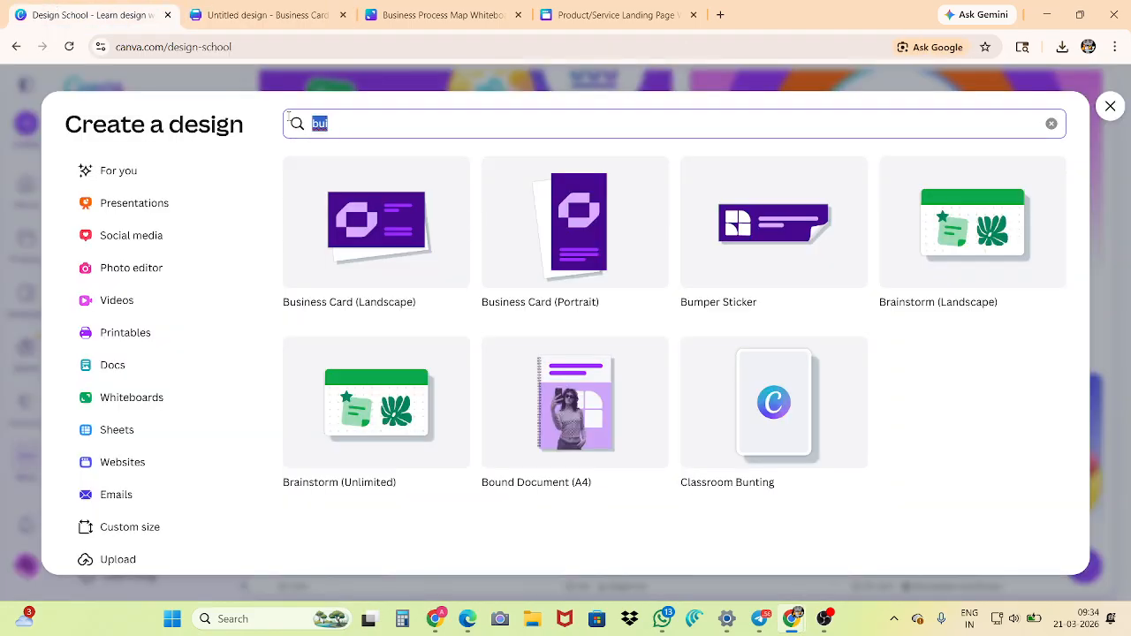
{"action": "key", "text": "BackSpace"}
{"action": "type", "text": "youtube"}
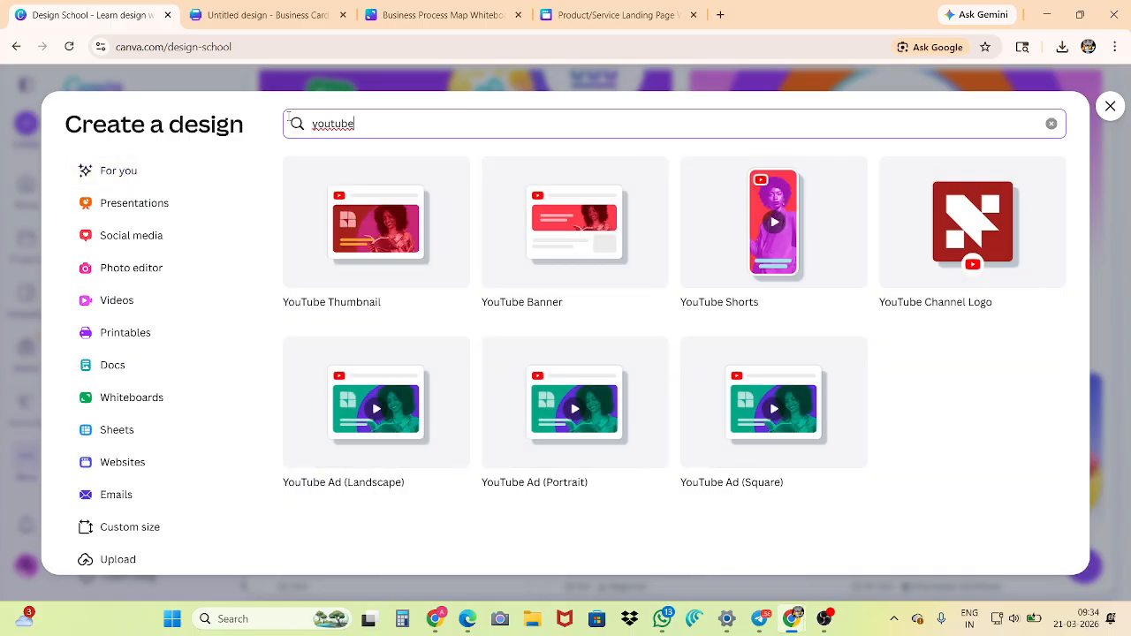
{"action": "left_click", "coordinate": [339, 205]}
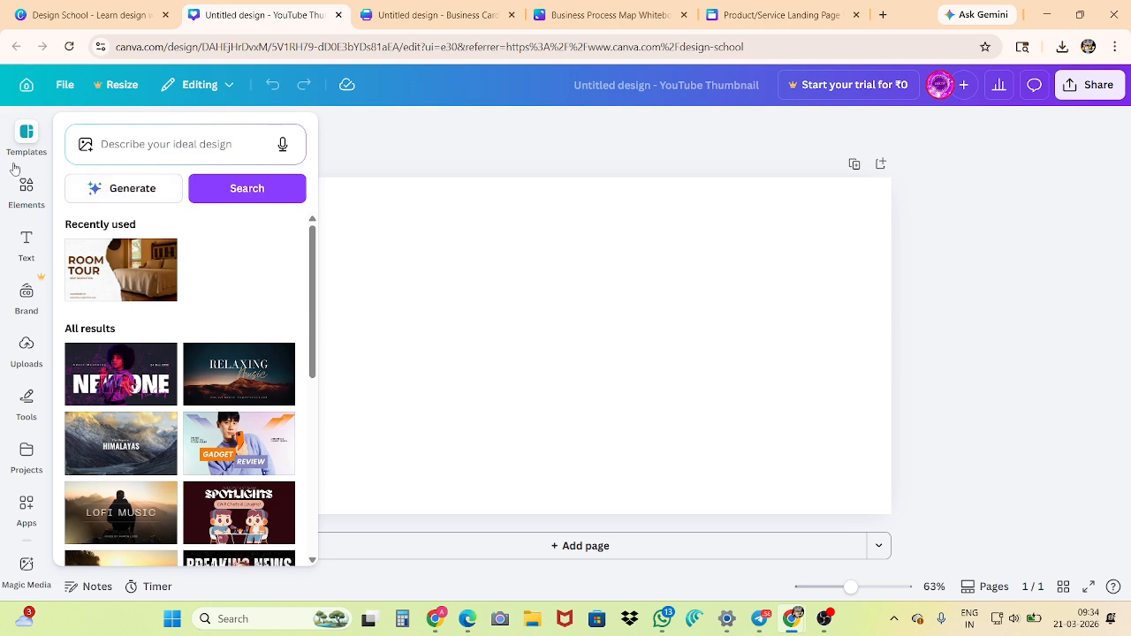
Browse the templates offered for the YouTube thumbnail and return to the start of the list
{"action": "scroll", "coordinate": [60, 361], "scroll_direction": "down", "scroll_amount": 4}
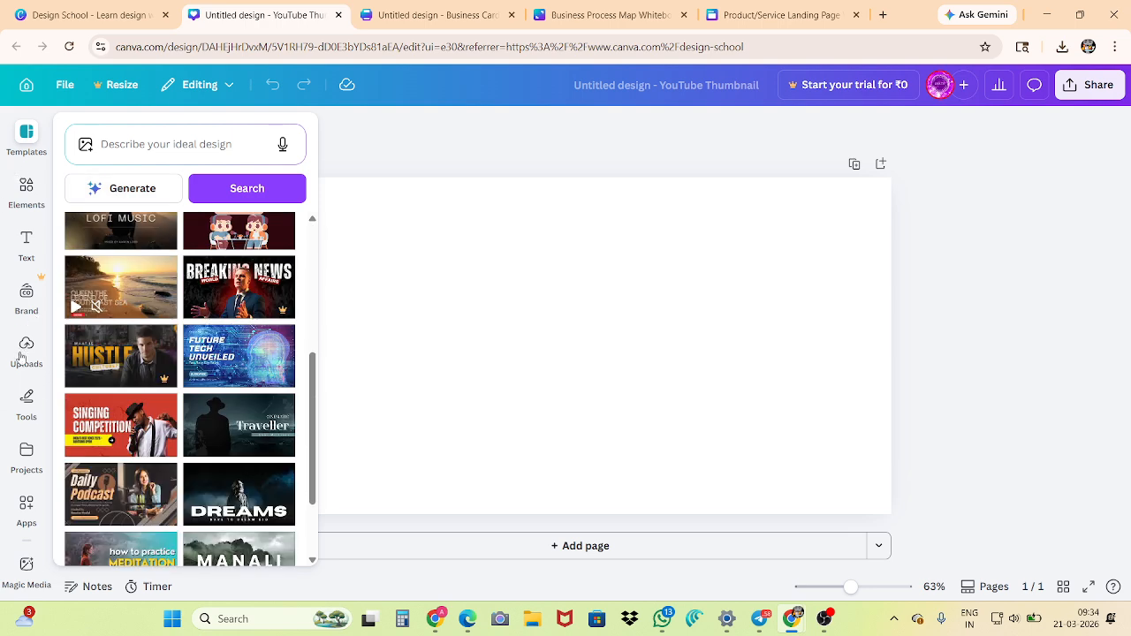
{"action": "scroll", "coordinate": [162, 300], "scroll_direction": "up", "scroll_amount": 4}
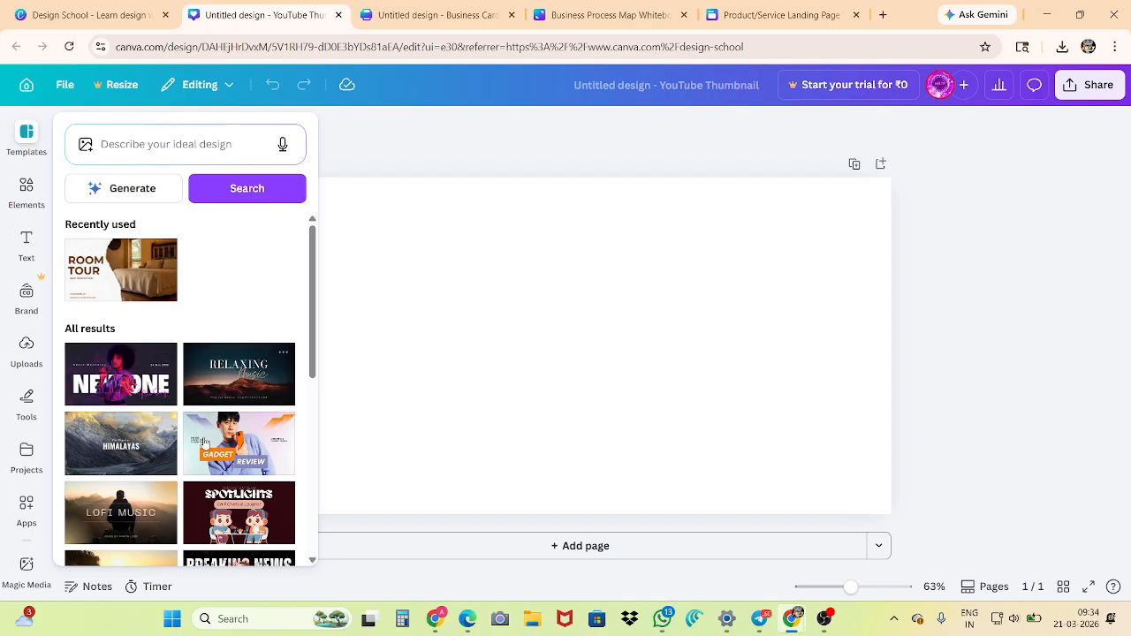
{"action": "scroll", "coordinate": [168, 446], "scroll_direction": "down", "scroll_amount": 4}
{"action": "scroll", "coordinate": [167, 446], "scroll_direction": "down", "scroll_amount": 3}
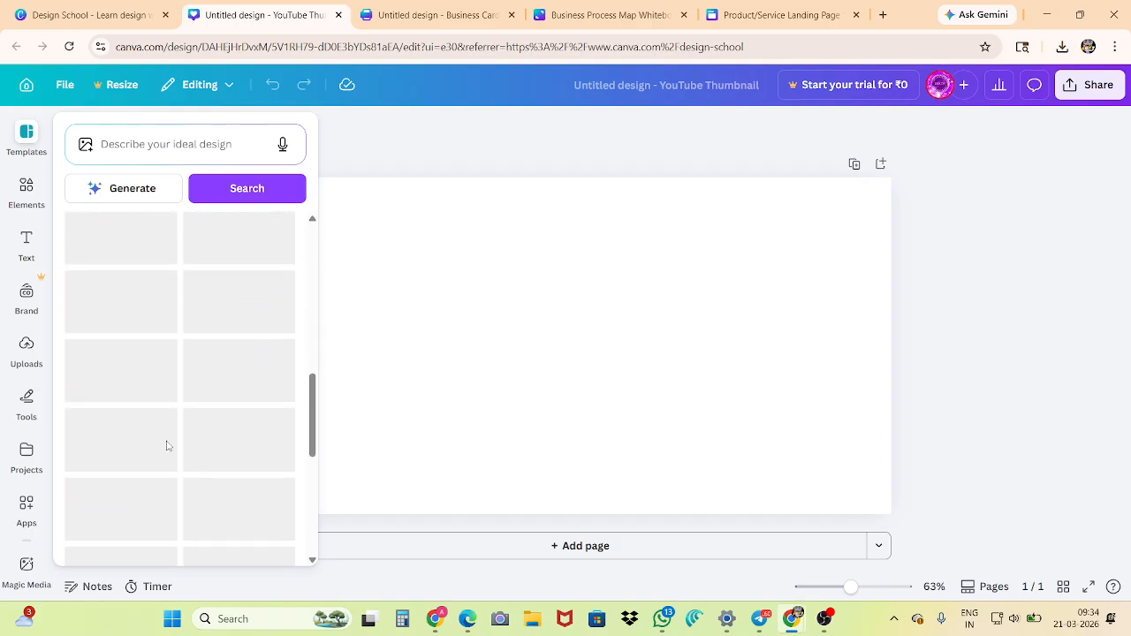
{"action": "scroll", "coordinate": [167, 446], "scroll_direction": "up", "scroll_amount": 8}
{"action": "scroll", "coordinate": [163, 433], "scroll_direction": "up", "scroll_amount": 1}
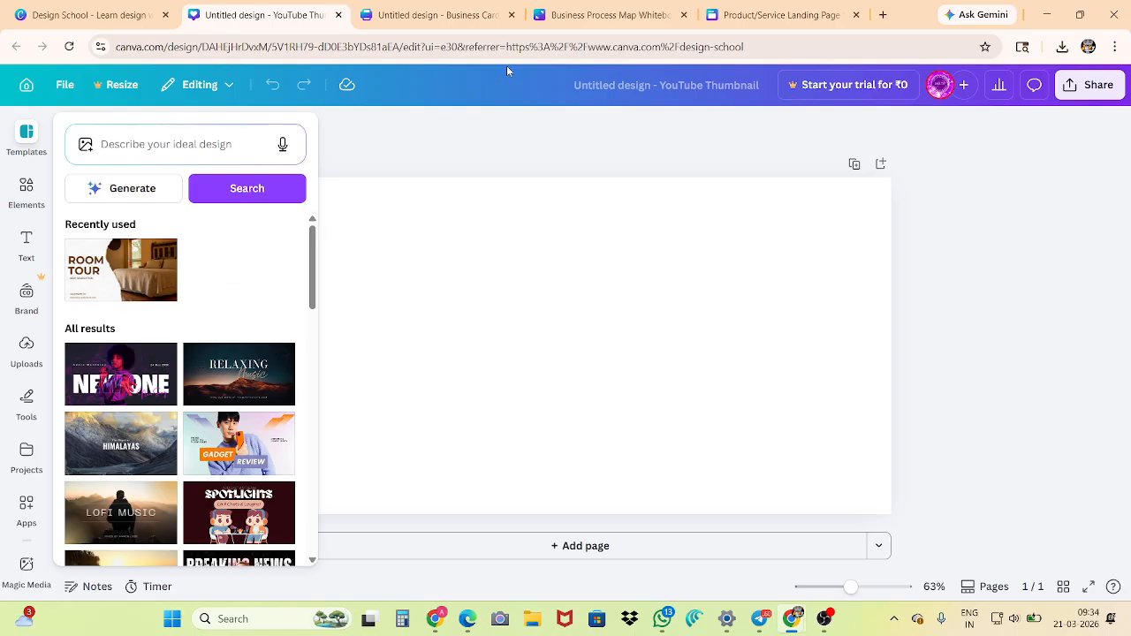
Switch to the blank business card design and look through its suggested business card templates
{"action": "mouse_move", "coordinate": [386, 19]}
{"action": "left_click", "coordinate": [381, 21]}
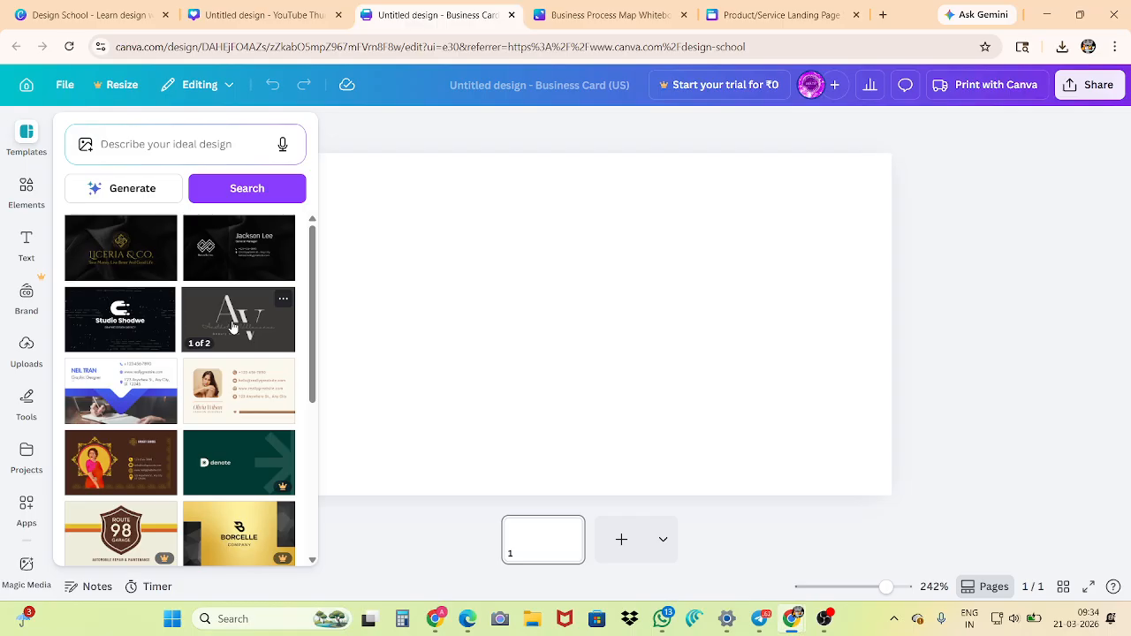
{"action": "scroll", "coordinate": [132, 389], "scroll_direction": "down", "scroll_amount": 2}
{"action": "scroll", "coordinate": [134, 371], "scroll_direction": "down", "scroll_amount": 2}
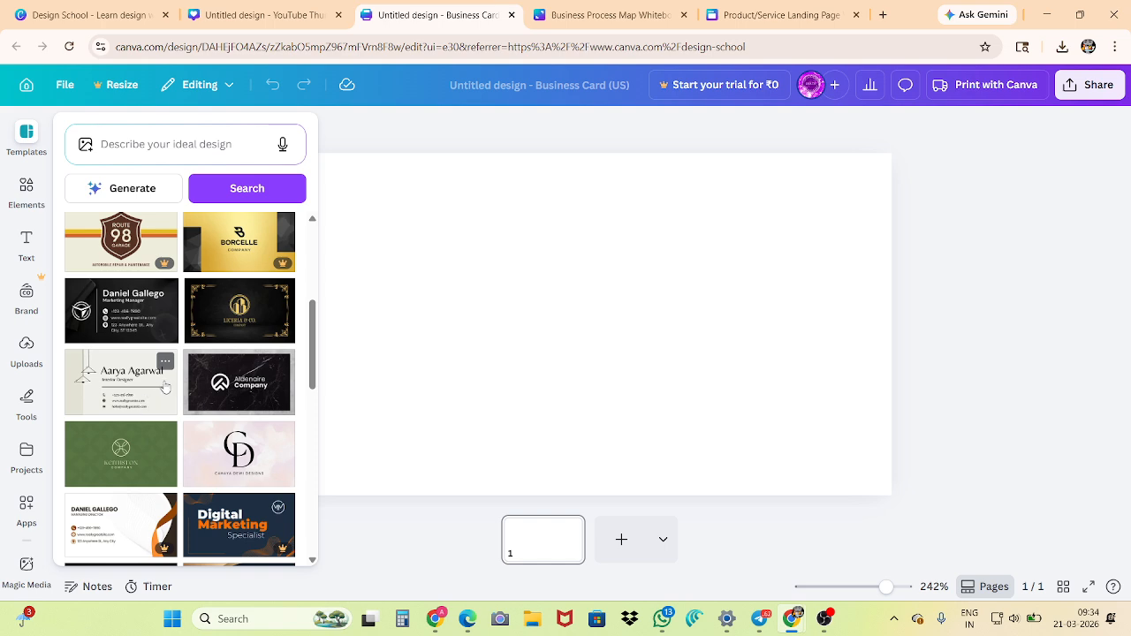
{"action": "scroll", "coordinate": [159, 391], "scroll_direction": "down", "scroll_amount": 1}
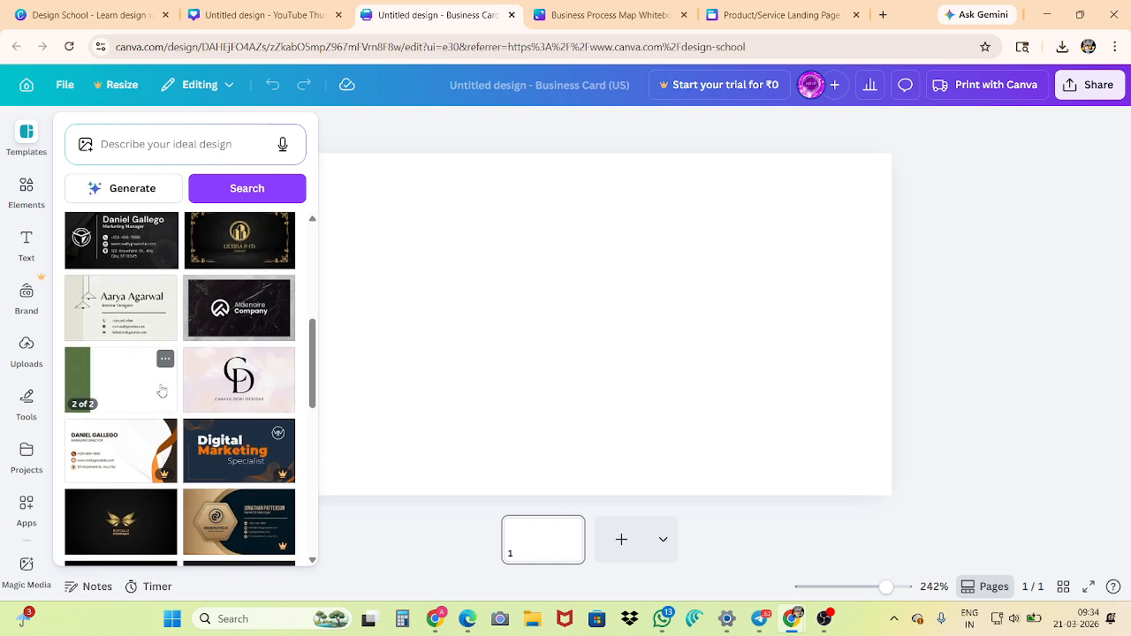
{"action": "scroll", "coordinate": [162, 390], "scroll_direction": "down", "scroll_amount": 1}
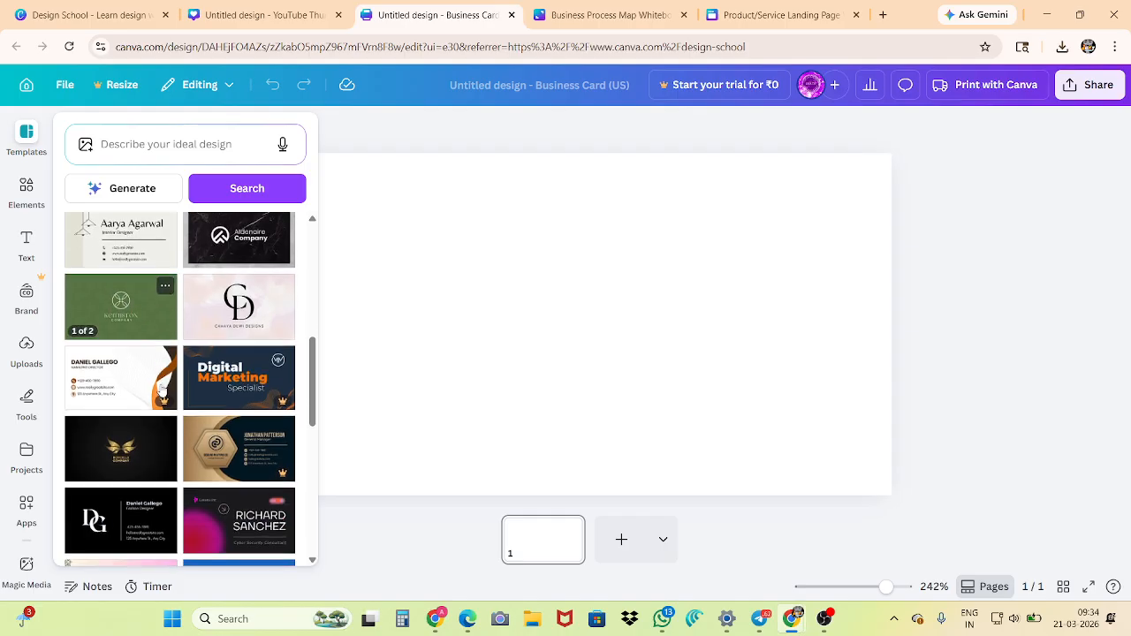
{"action": "scroll", "coordinate": [187, 384], "scroll_direction": "down", "scroll_amount": 3}
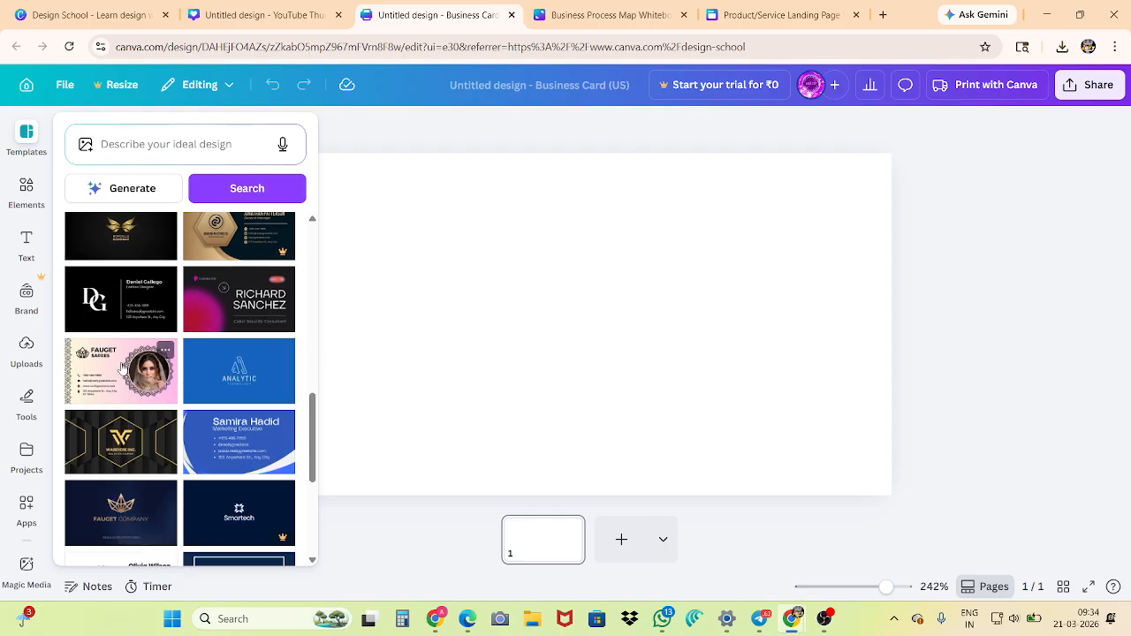
{"action": "scroll", "coordinate": [121, 378], "scroll_direction": "down", "scroll_amount": 2}
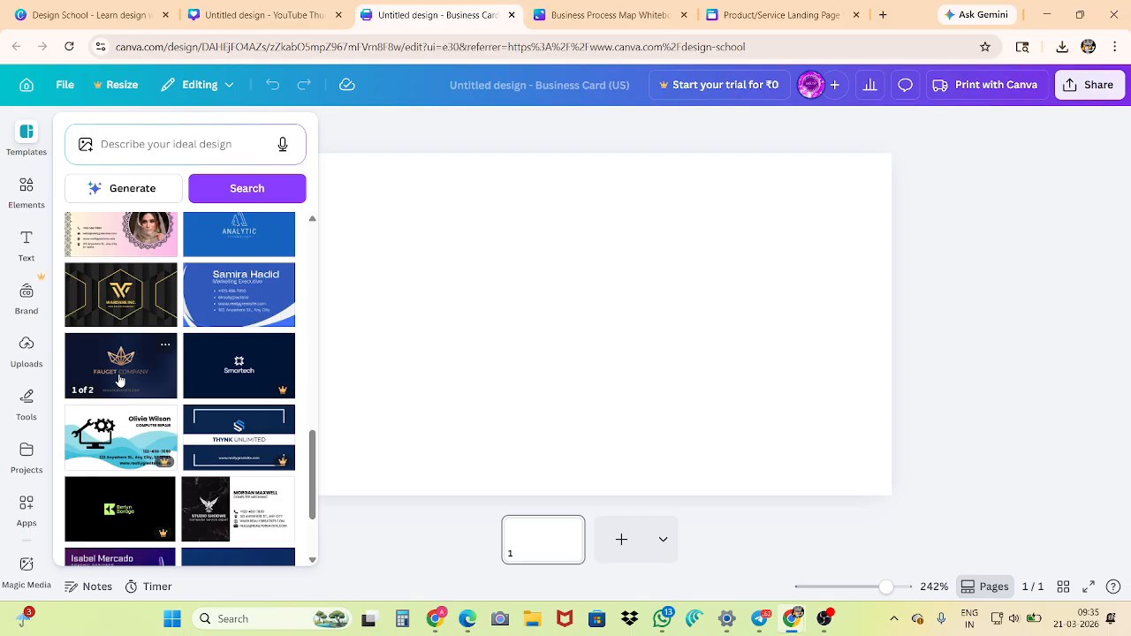
Find the Black Gold and White Corporate Business Card template and apply its contact-details side to page 1
{"action": "scroll", "coordinate": [121, 378], "scroll_direction": "down", "scroll_amount": 3}
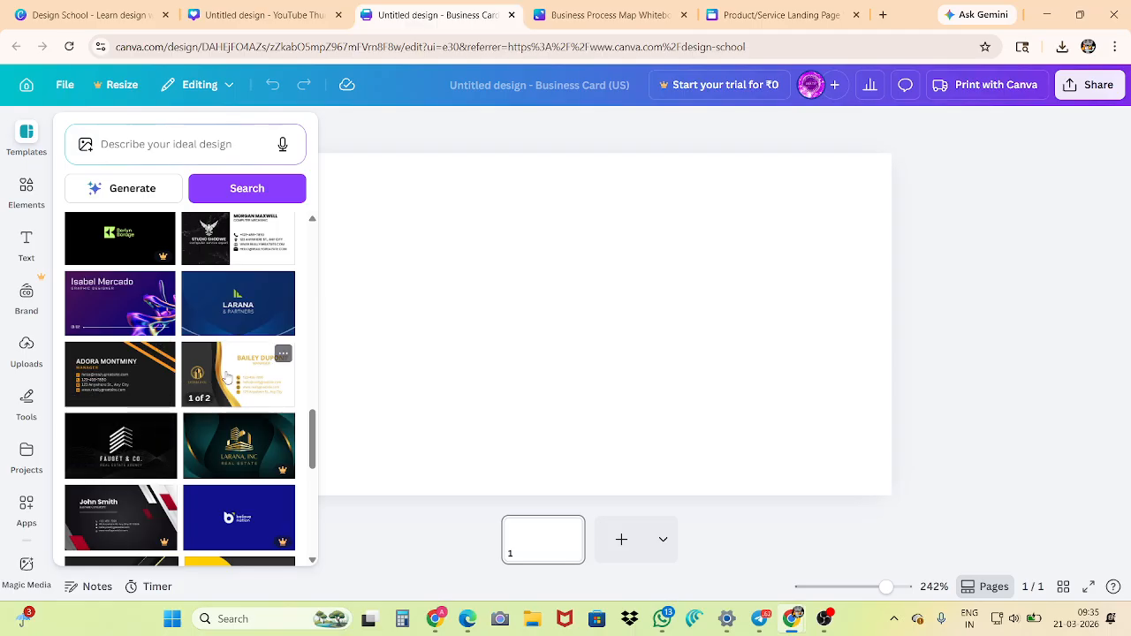
{"action": "left_click", "coordinate": [229, 378]}
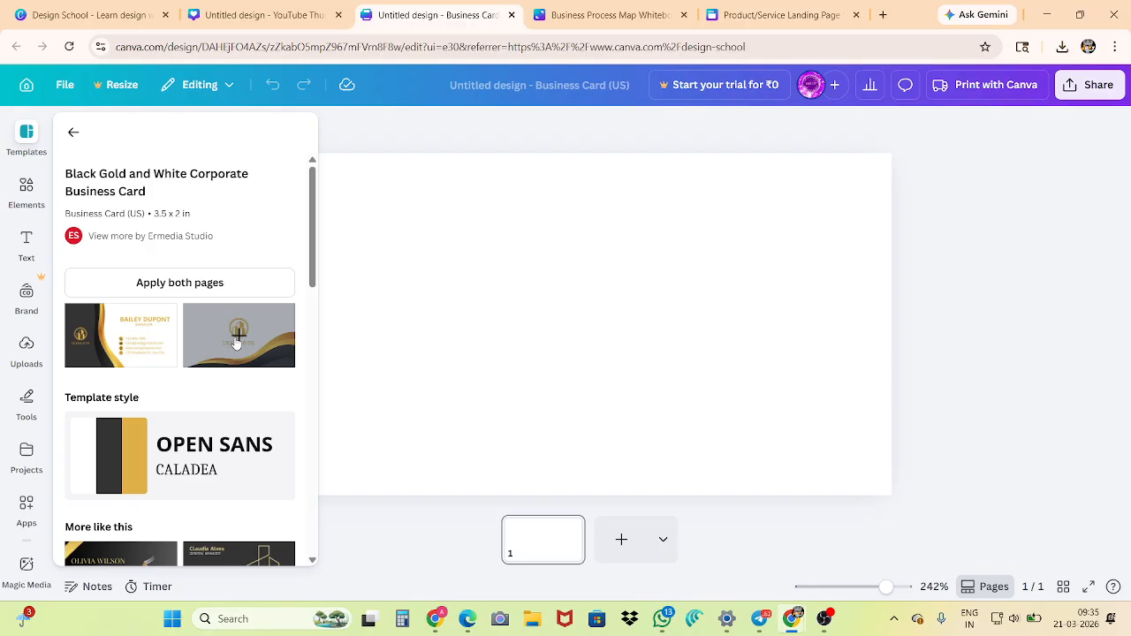
{"action": "left_click", "coordinate": [236, 342]}
{"action": "left_click", "coordinate": [115, 334]}
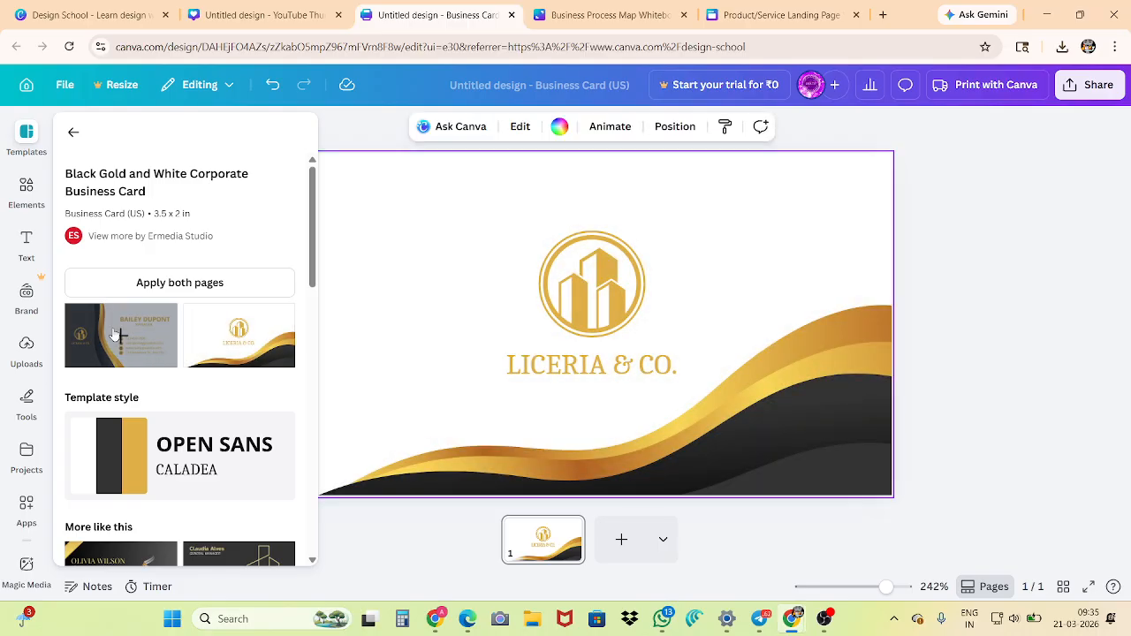
Add a second page and apply the same template's logo side to it
{"action": "left_click", "coordinate": [621, 538]}
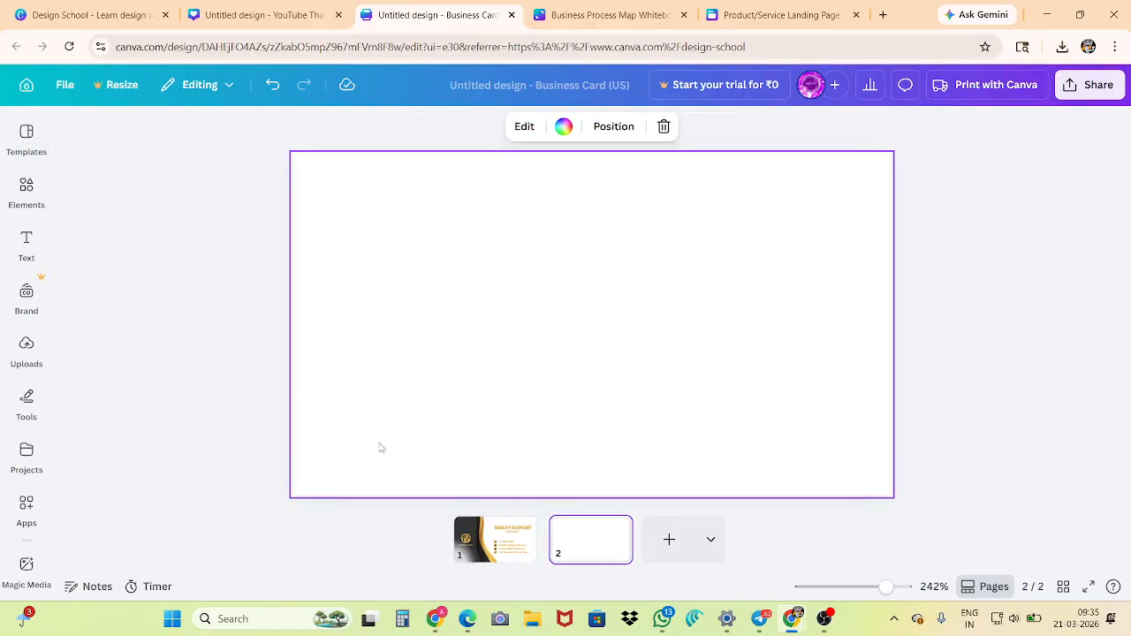
{"action": "left_click", "coordinate": [27, 137]}
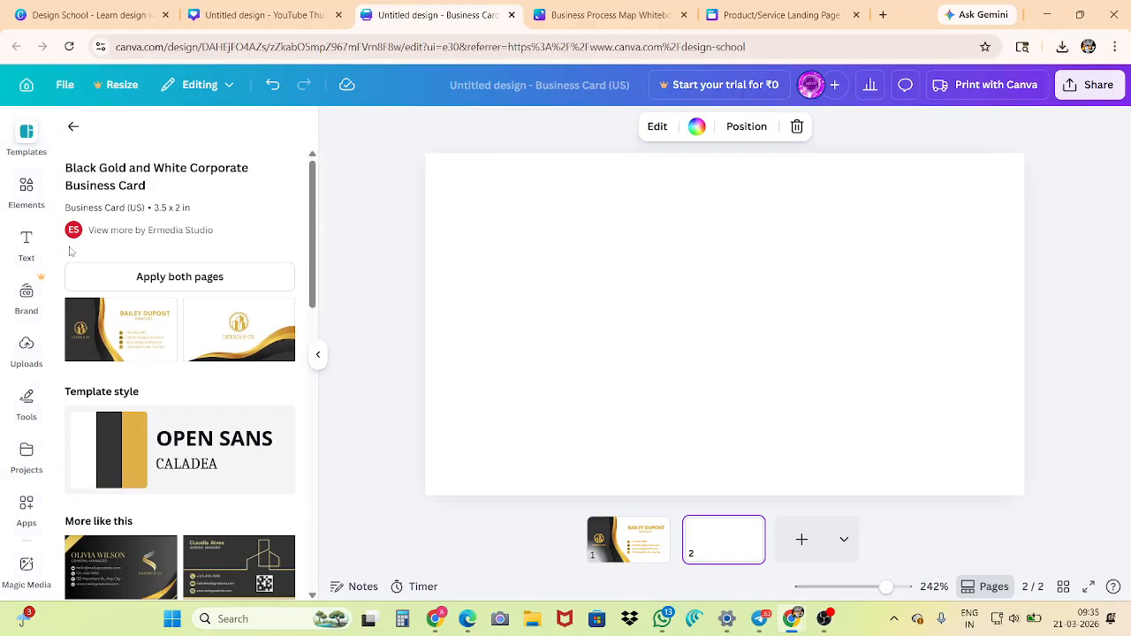
{"action": "left_click", "coordinate": [216, 340]}
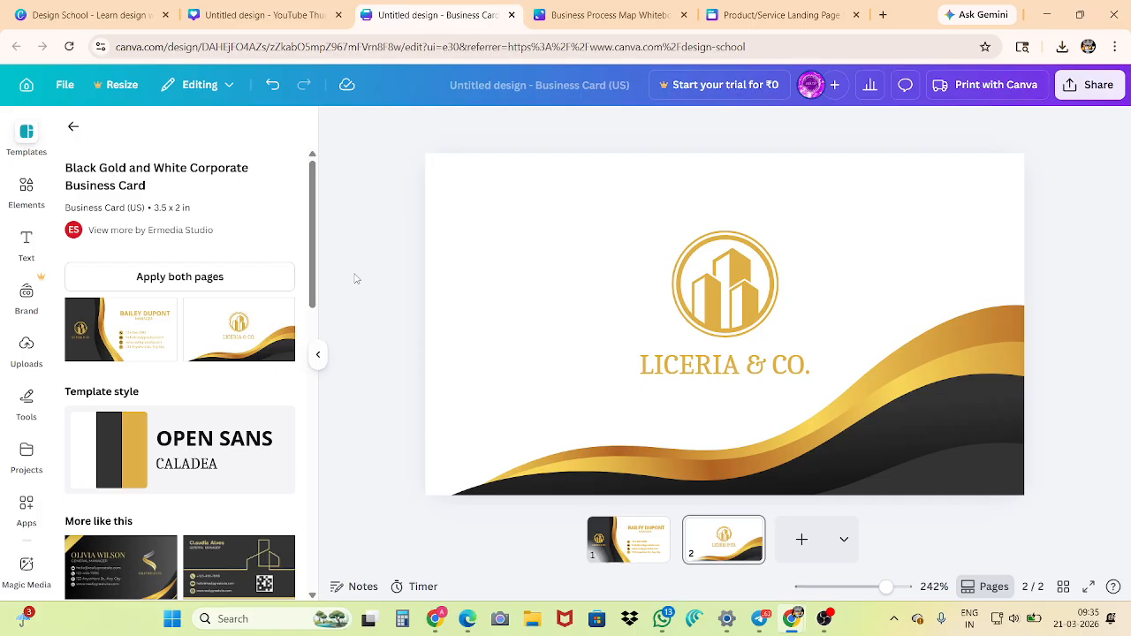
View both sides of the business card and look through the similar templates offered
{"action": "left_click", "coordinate": [619, 553]}
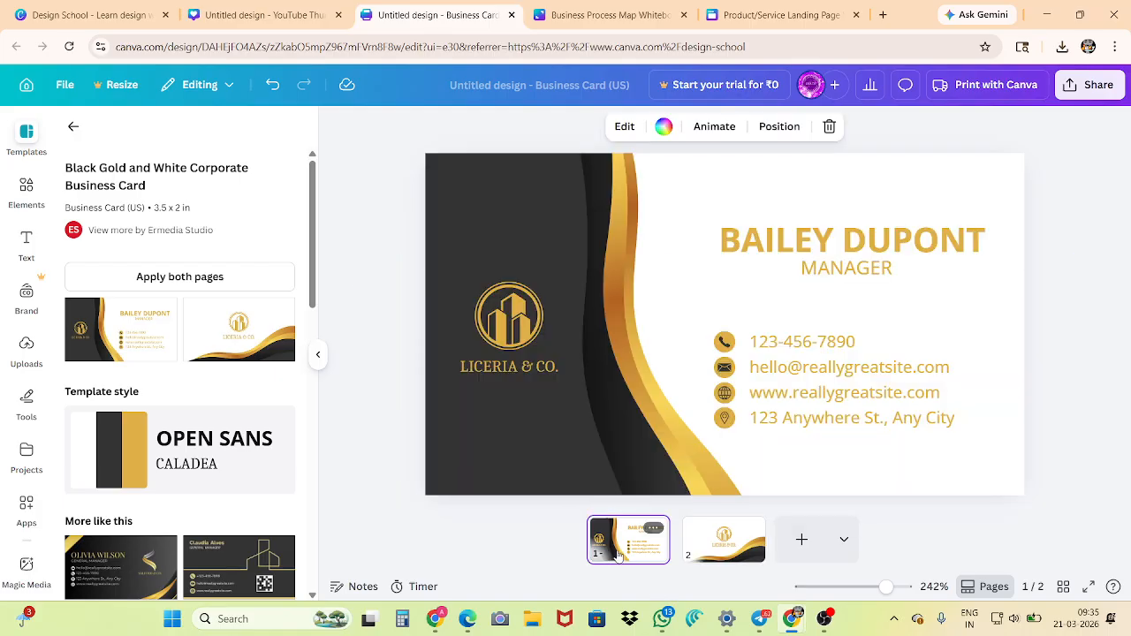
{"action": "left_click", "coordinate": [711, 551]}
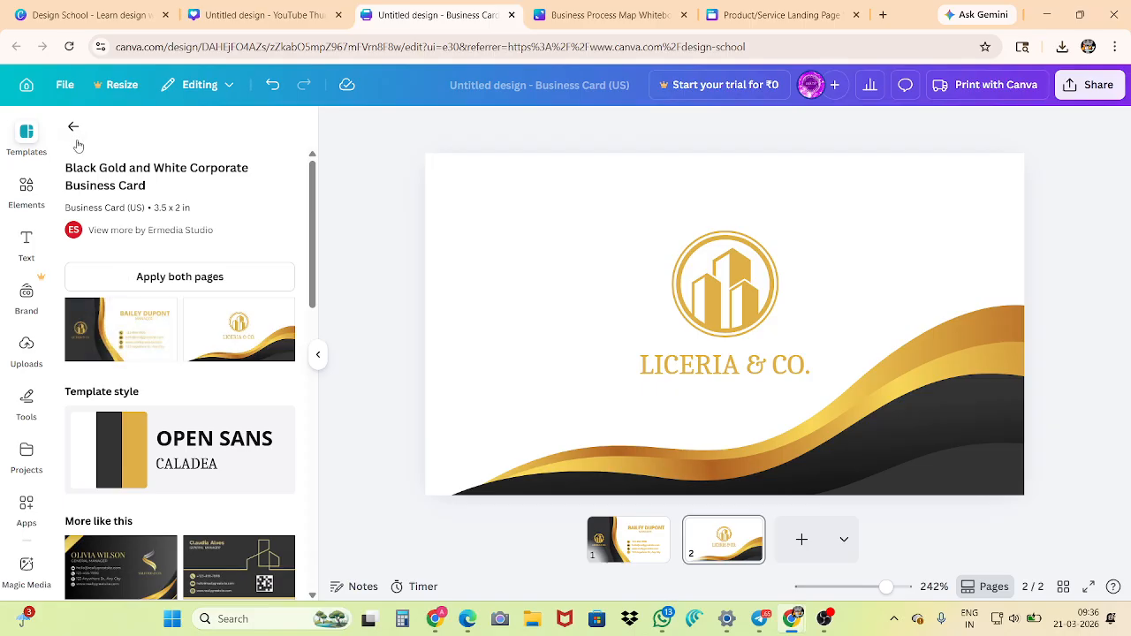
{"action": "scroll", "coordinate": [120, 406], "scroll_direction": "down", "scroll_amount": 3}
{"action": "scroll", "coordinate": [122, 428], "scroll_direction": "down", "scroll_amount": 5}
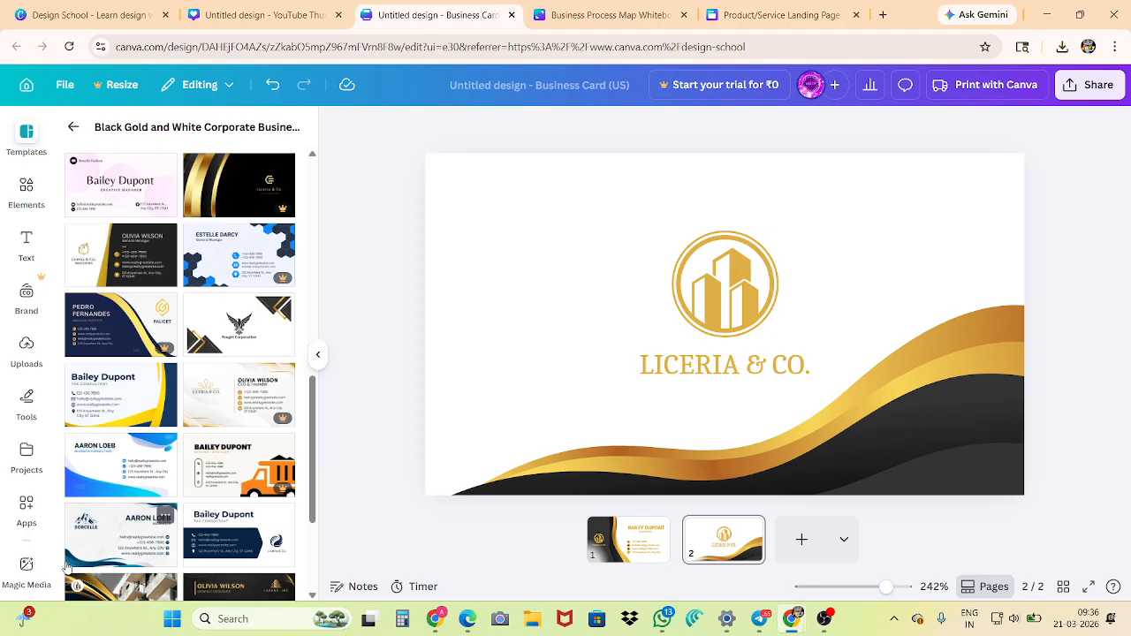
Search the elements library for "book"
{"action": "left_click", "coordinate": [26, 195]}
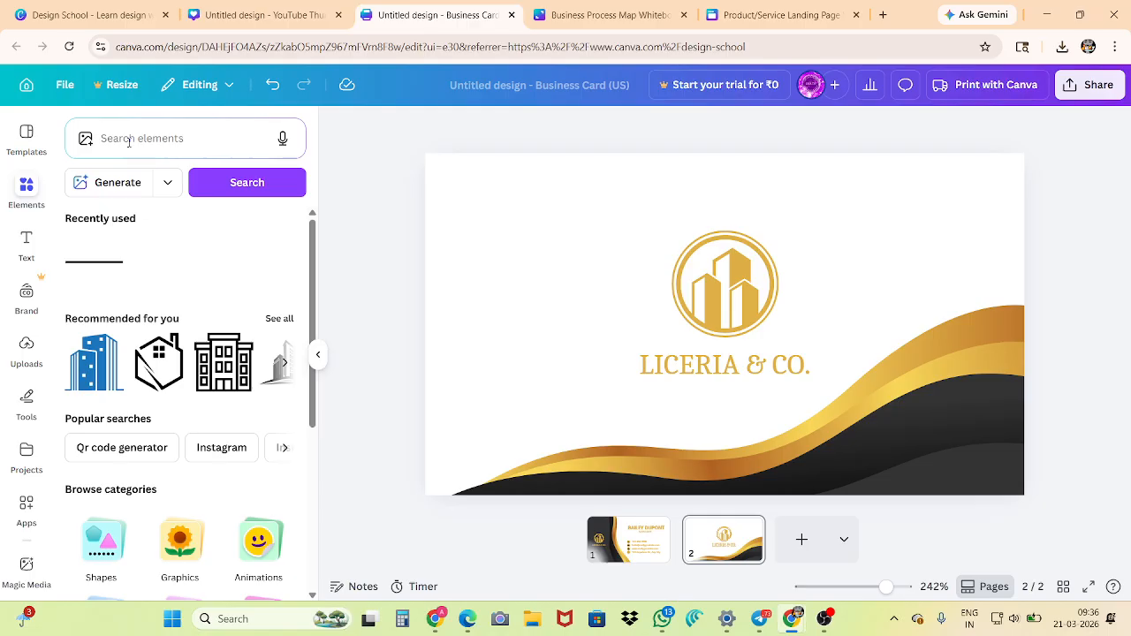
{"action": "left_click", "coordinate": [129, 140]}
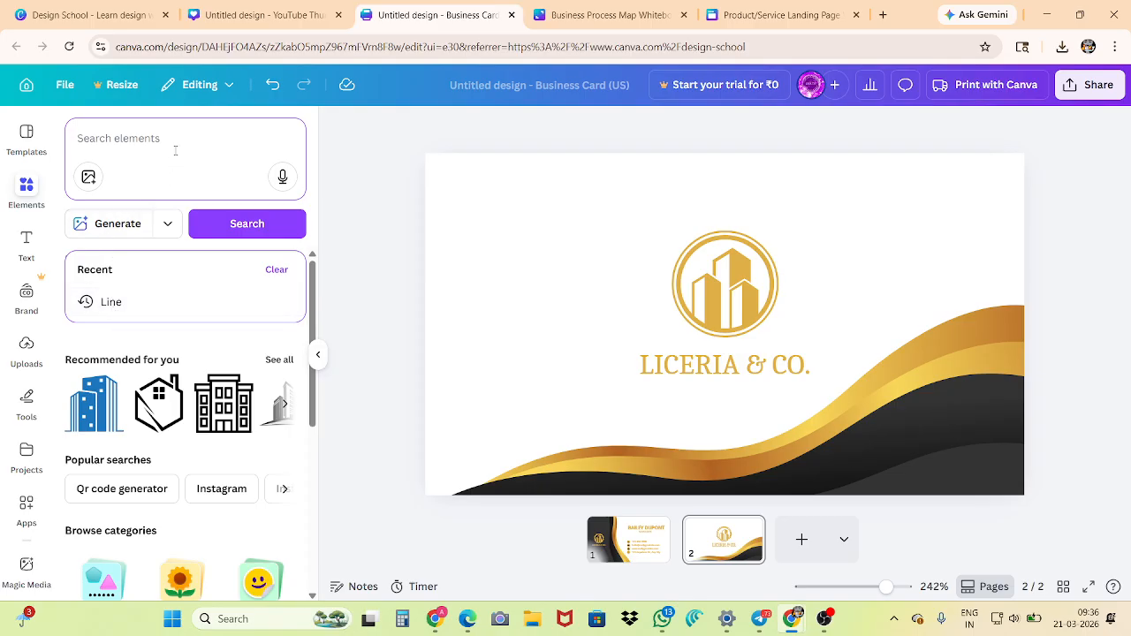
{"action": "type", "text": "book"}
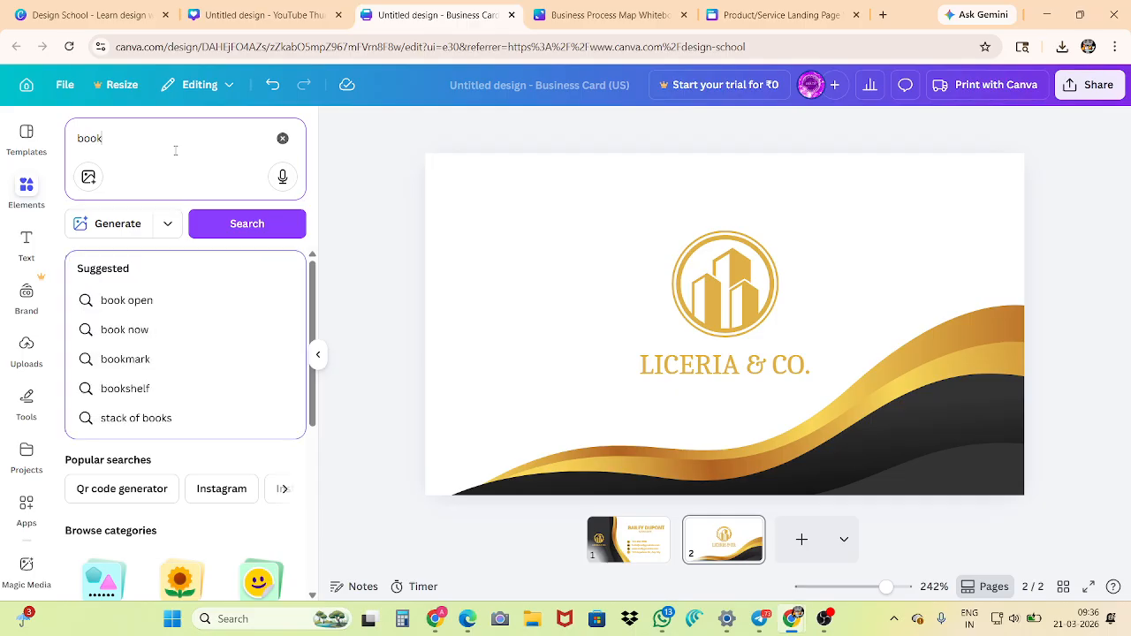
{"action": "key", "text": "Return"}
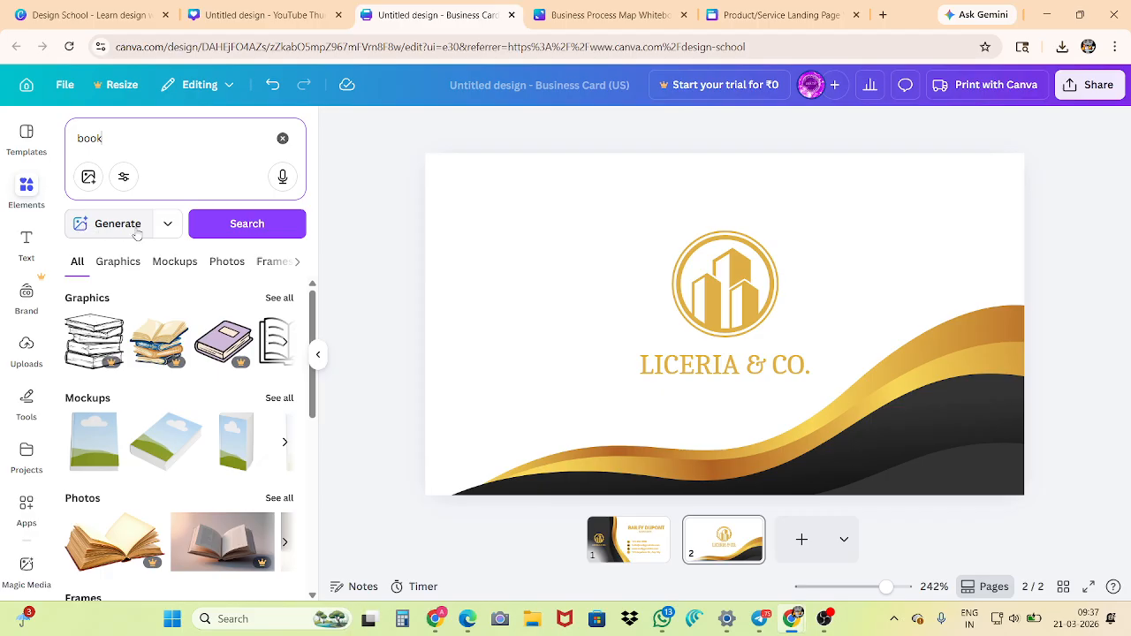
Look at the kinds of content that can be generated and browse the book results across all element categories
{"action": "left_click", "coordinate": [167, 226]}
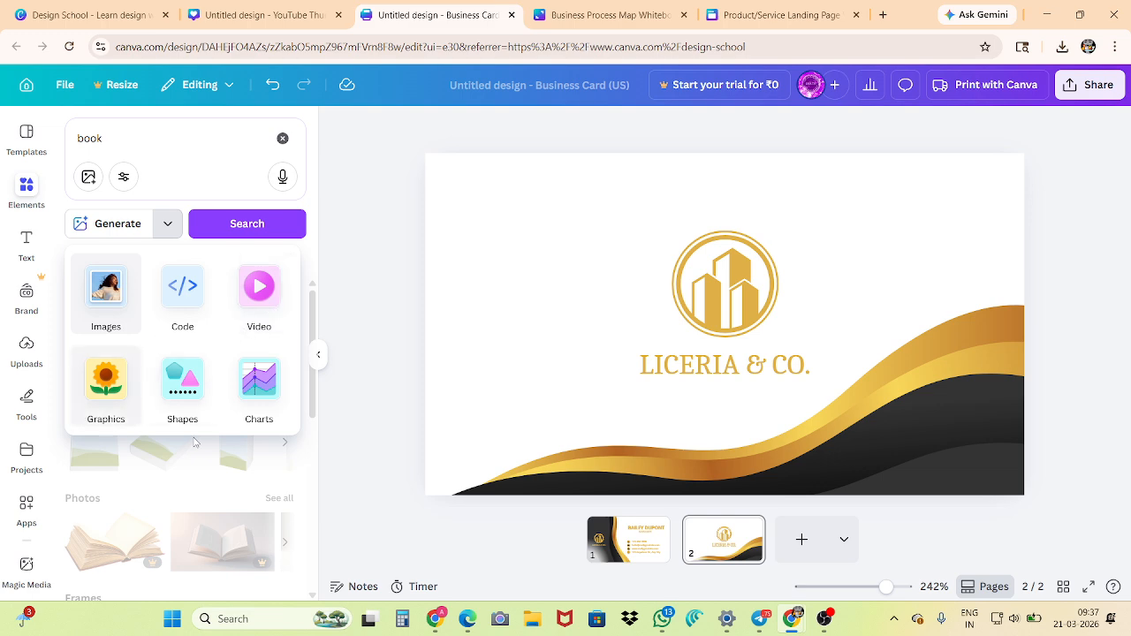
{"action": "left_click", "coordinate": [371, 330]}
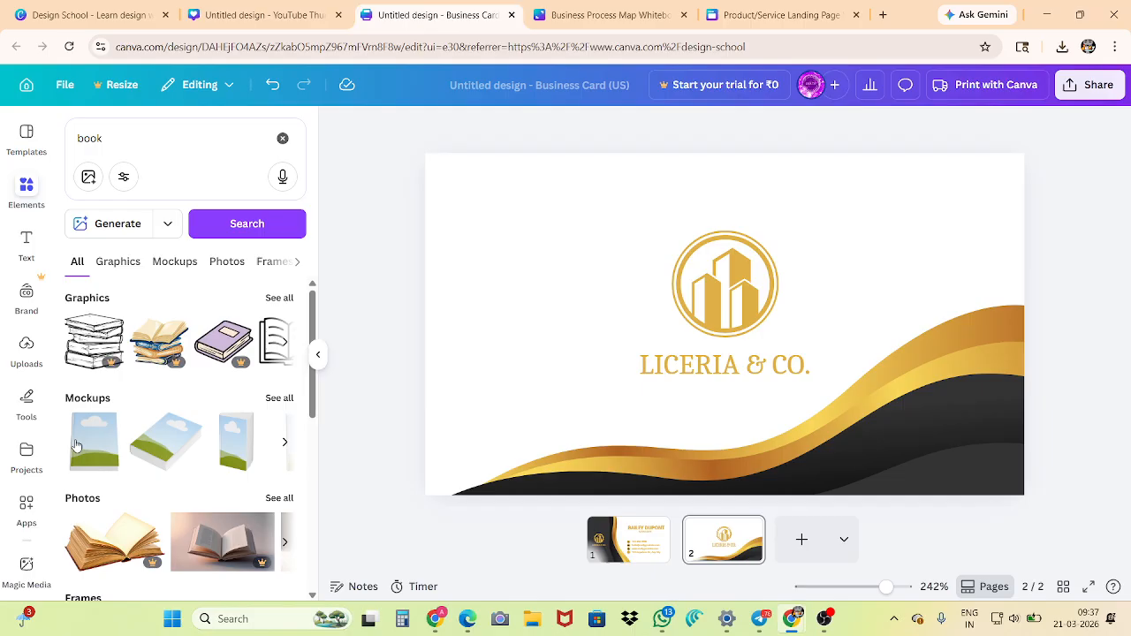
{"action": "scroll", "coordinate": [152, 466], "scroll_direction": "down", "scroll_amount": 2}
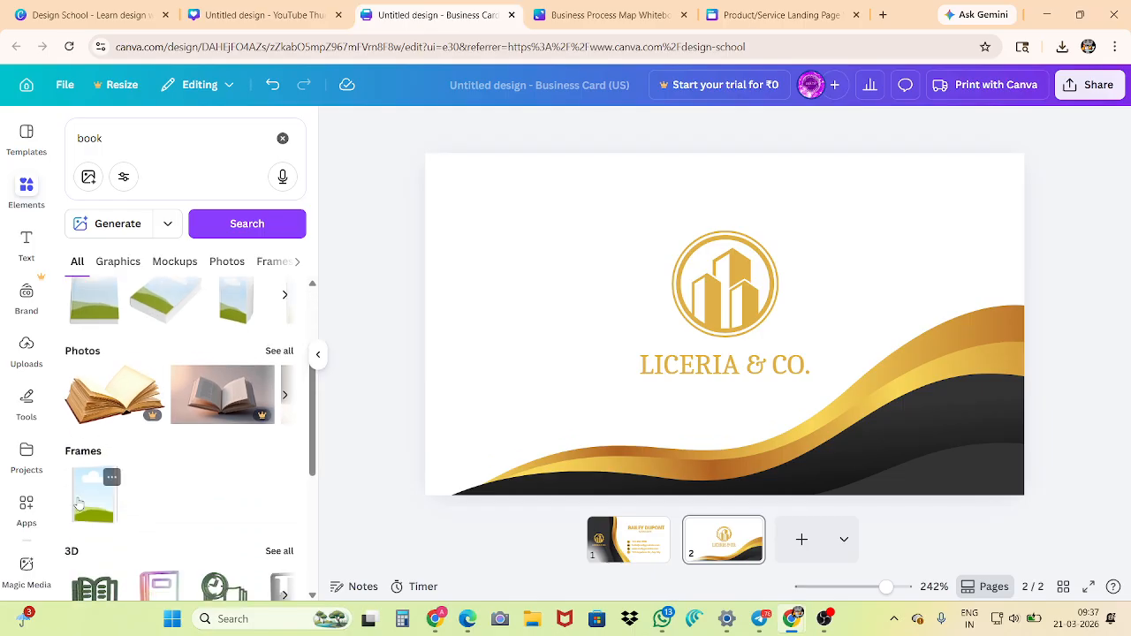
{"action": "scroll", "coordinate": [137, 486], "scroll_direction": "down", "scroll_amount": 2}
{"action": "scroll", "coordinate": [125, 433], "scroll_direction": "down", "scroll_amount": 2}
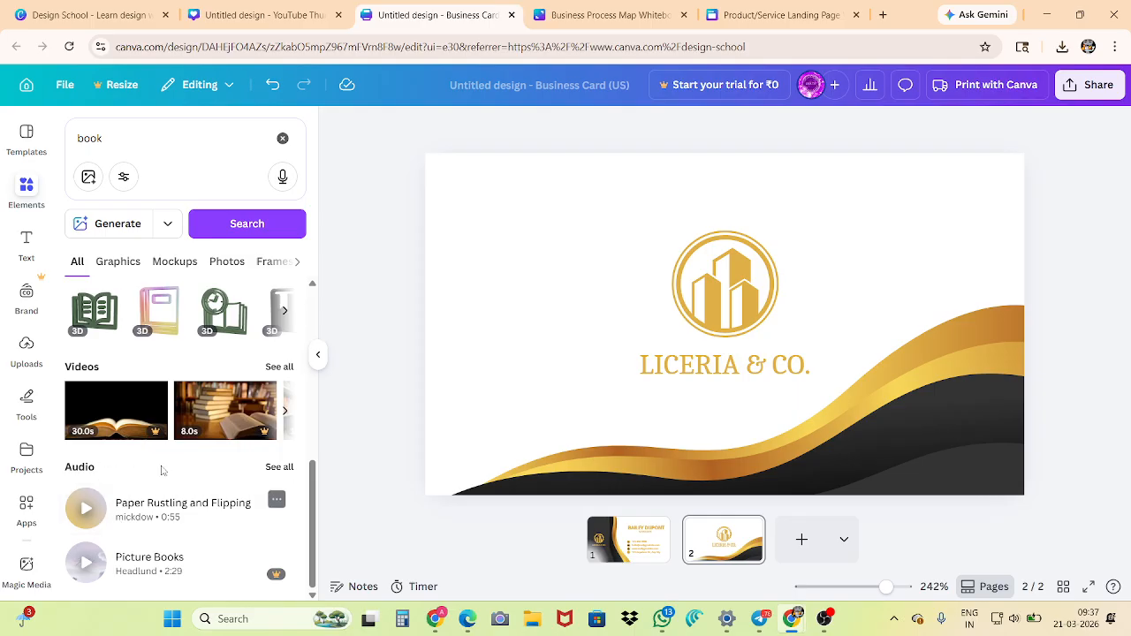
{"action": "scroll", "coordinate": [89, 451], "scroll_direction": "up", "scroll_amount": 4}
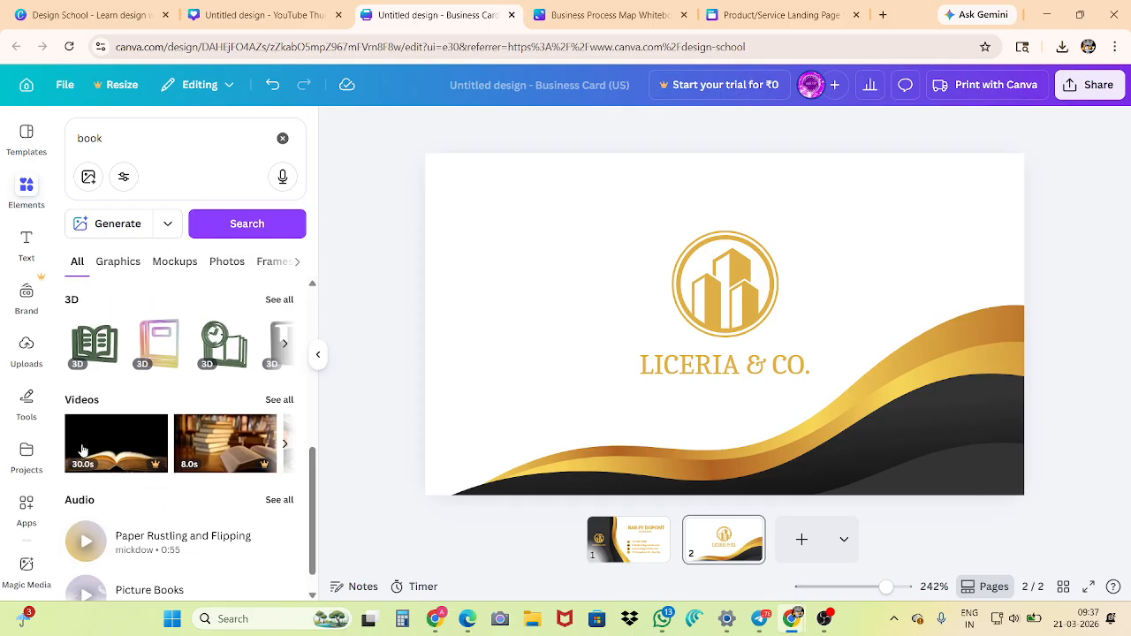
{"action": "scroll", "coordinate": [99, 432], "scroll_direction": "up", "scroll_amount": 1}
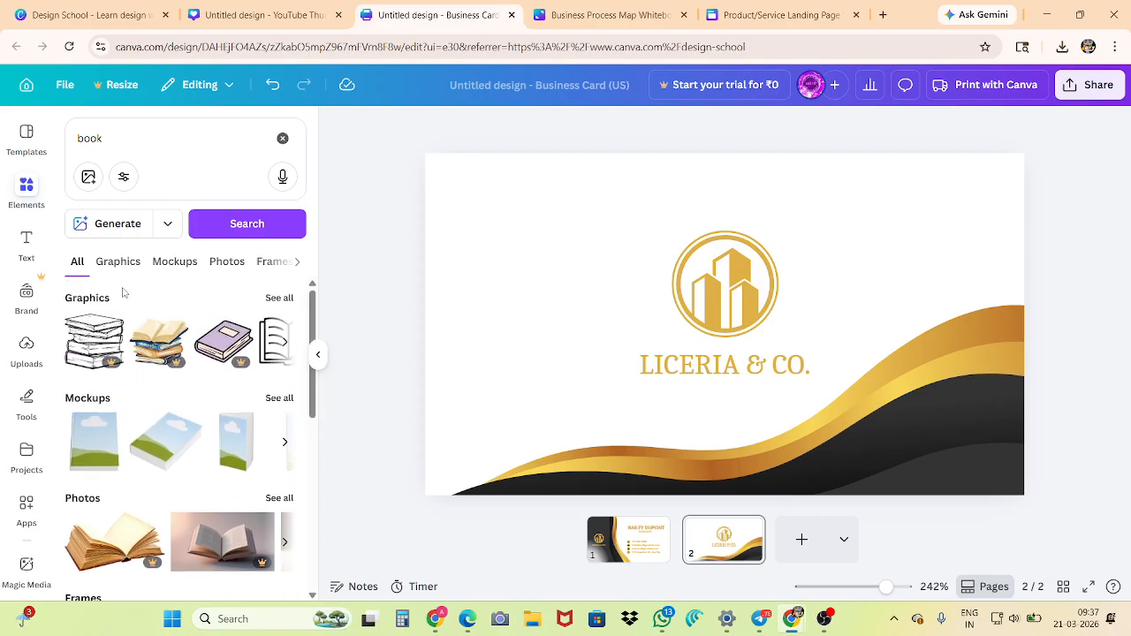
Limit the book results to graphics and add the boy reading a book to page 2
{"action": "left_click", "coordinate": [119, 261]}
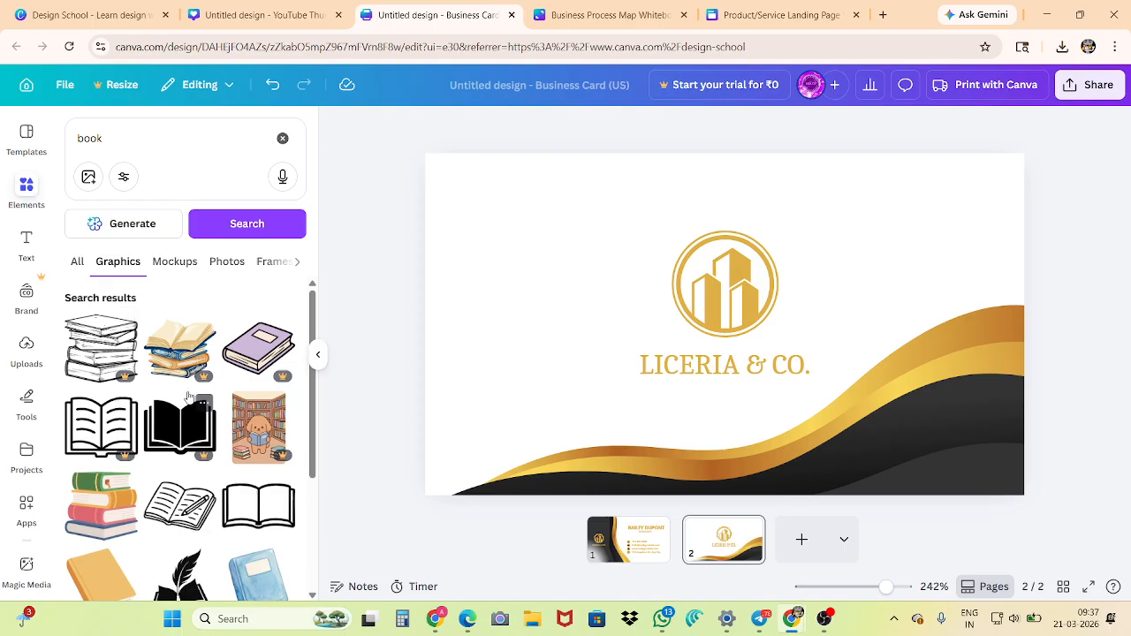
{"action": "scroll", "coordinate": [187, 397], "scroll_direction": "down", "scroll_amount": 2}
{"action": "scroll", "coordinate": [188, 397], "scroll_direction": "down", "scroll_amount": 2}
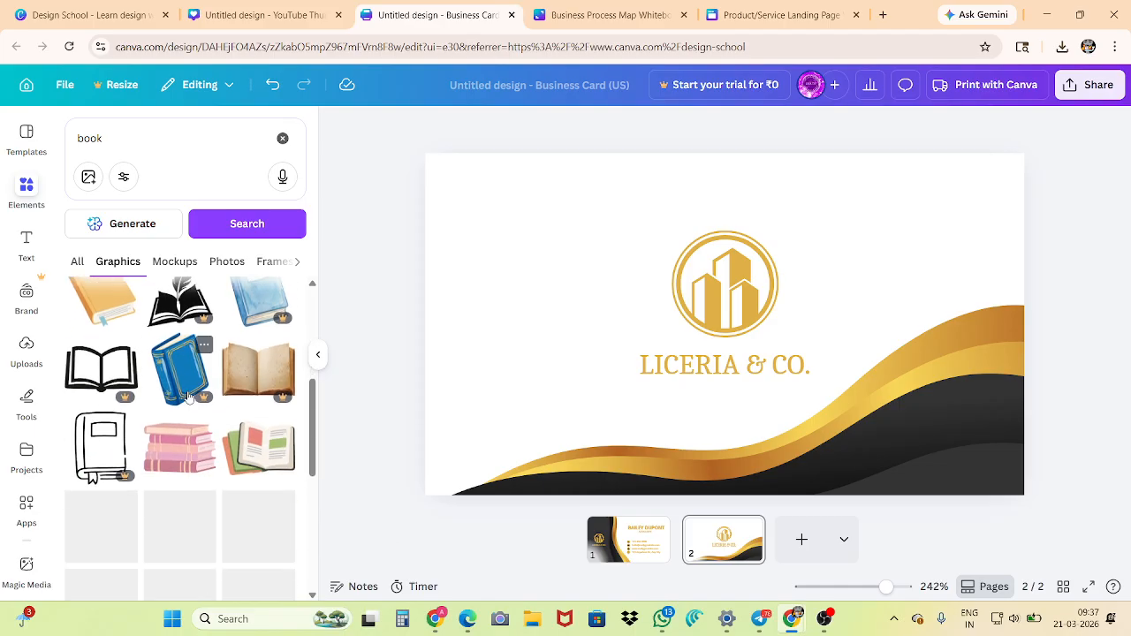
{"action": "scroll", "coordinate": [182, 459], "scroll_direction": "down", "scroll_amount": 2}
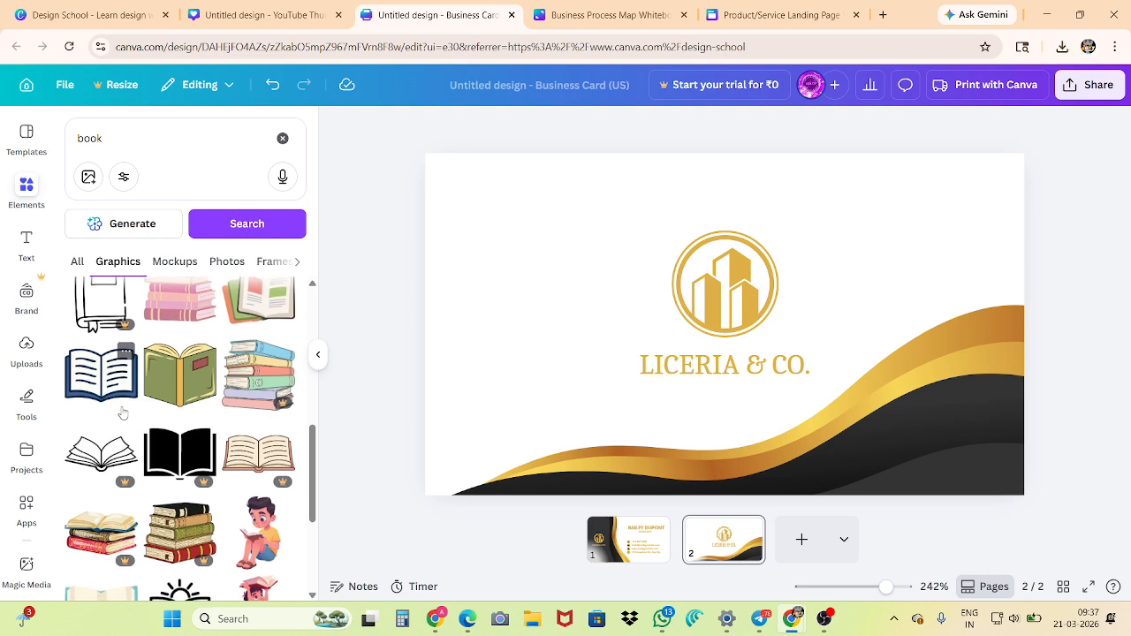
{"action": "scroll", "coordinate": [111, 405], "scroll_direction": "down", "scroll_amount": 2}
{"action": "left_click", "coordinate": [262, 405]}
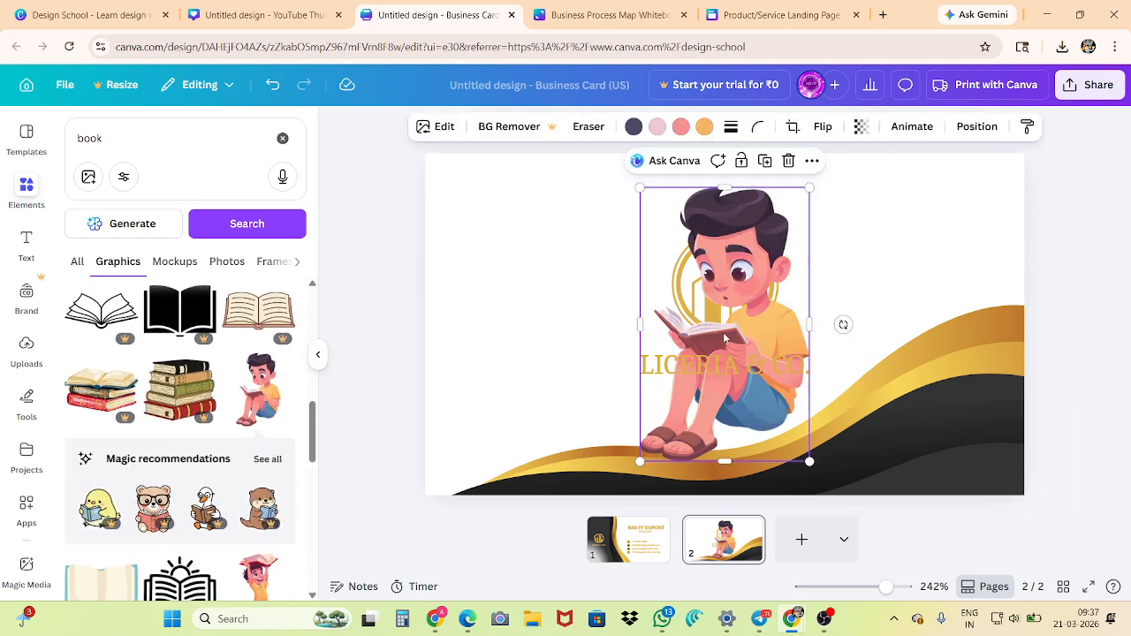
Shrink the reading boy graphic and place it beside the company name, seated on the start of the gold wave
{"action": "left_click_drag", "start_coordinate": [745, 195], "coordinate": [607, 233]}
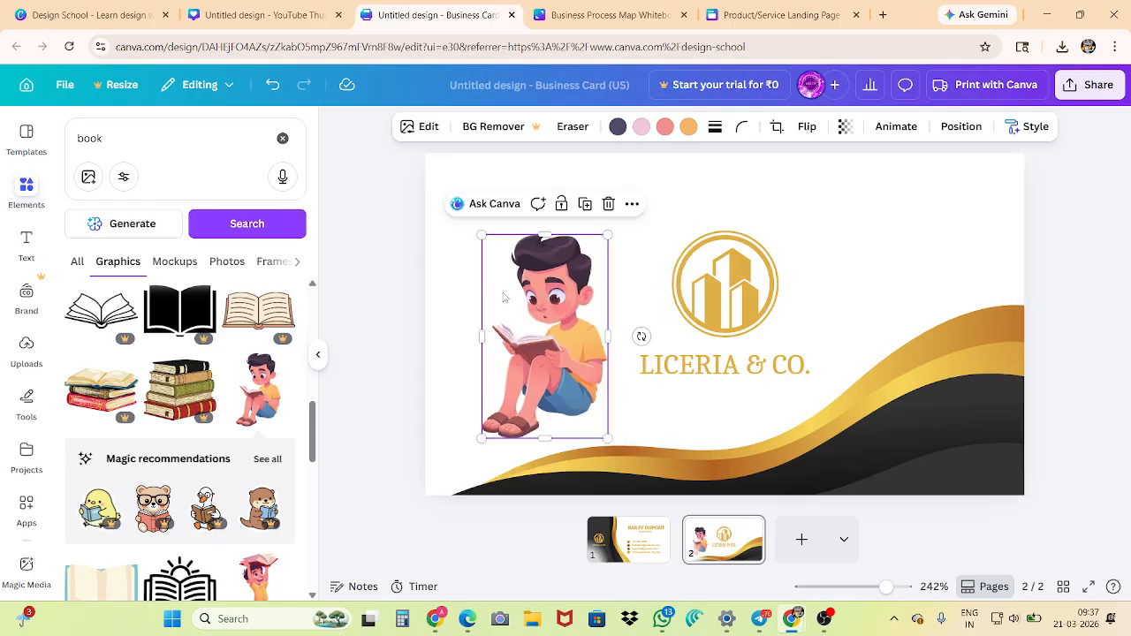
{"action": "left_click_drag", "start_coordinate": [500, 292], "coordinate": [543, 333]}
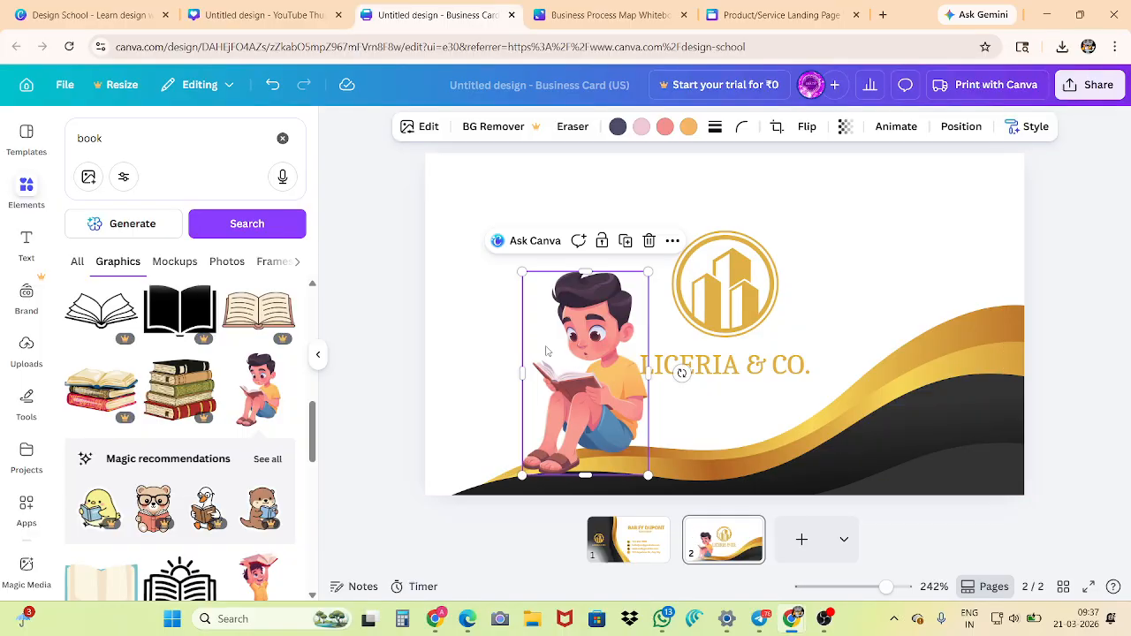
{"action": "left_click", "coordinate": [398, 322]}
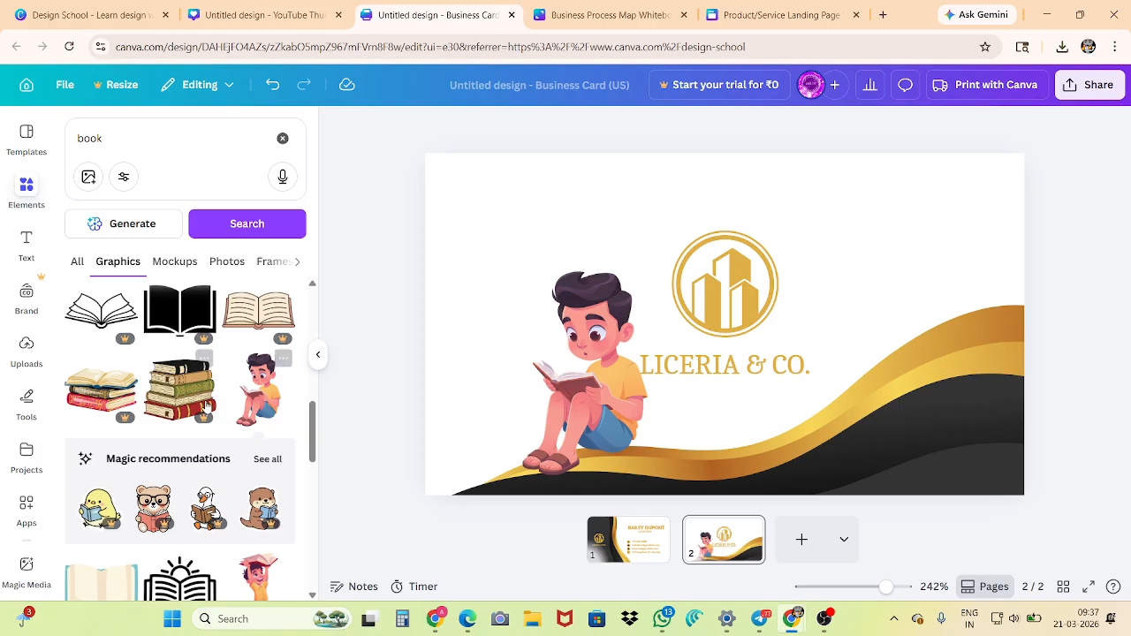
Switch the book results to mockups, add the upright book mockup and place it on the card's right, beside the logo
{"action": "scroll", "coordinate": [189, 405], "scroll_direction": "up", "scroll_amount": 5}
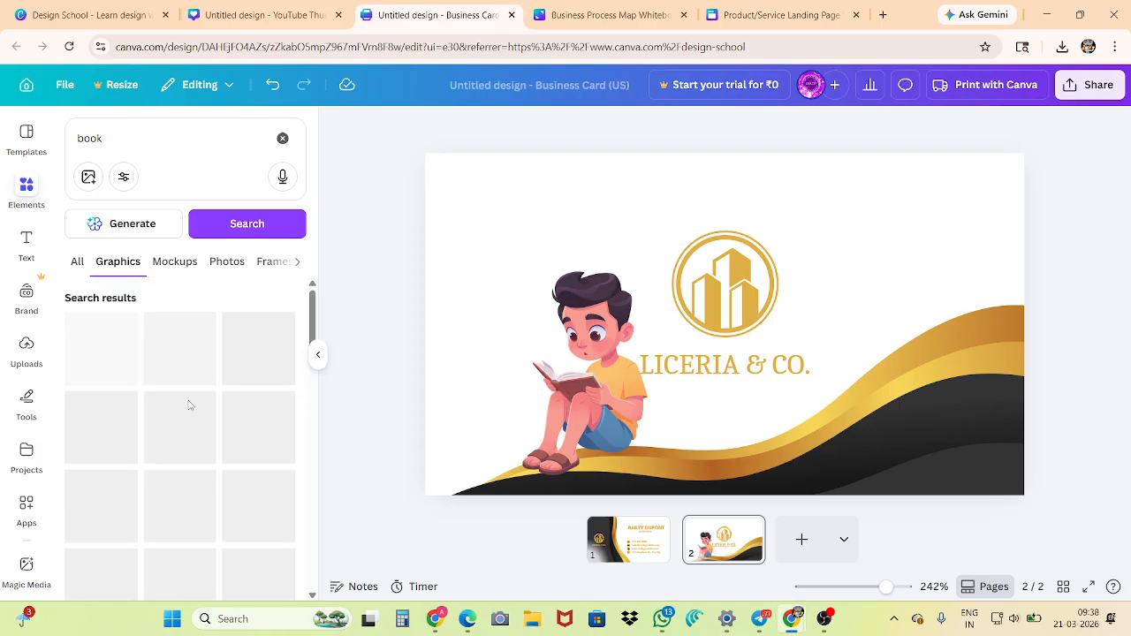
{"action": "left_click", "coordinate": [172, 264]}
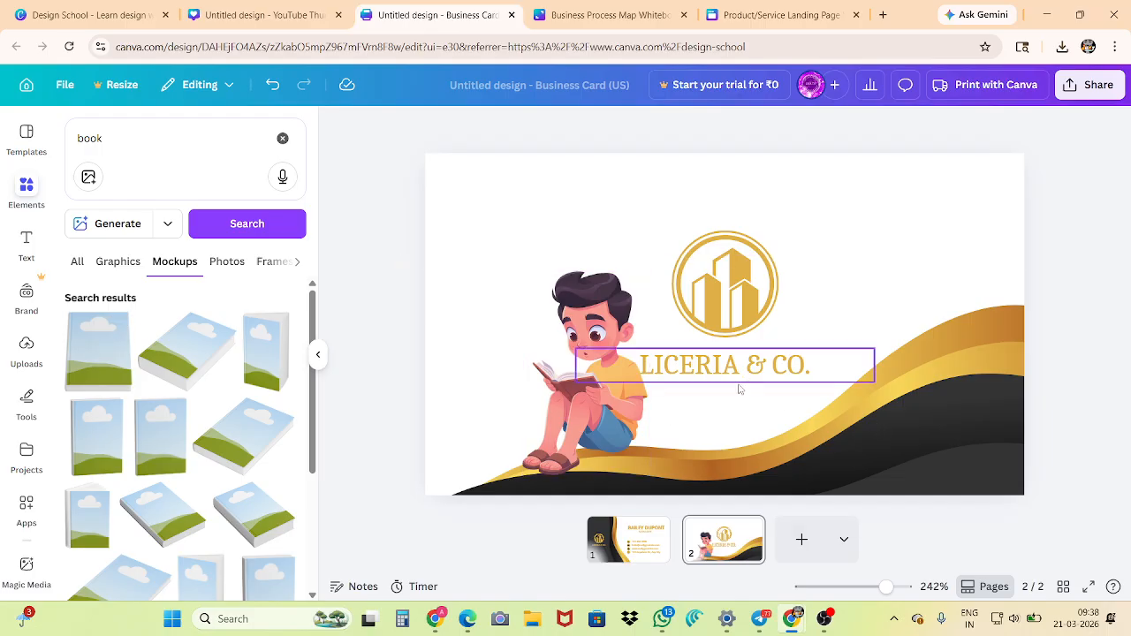
{"action": "left_click_drag", "start_coordinate": [731, 320], "coordinate": [855, 275]}
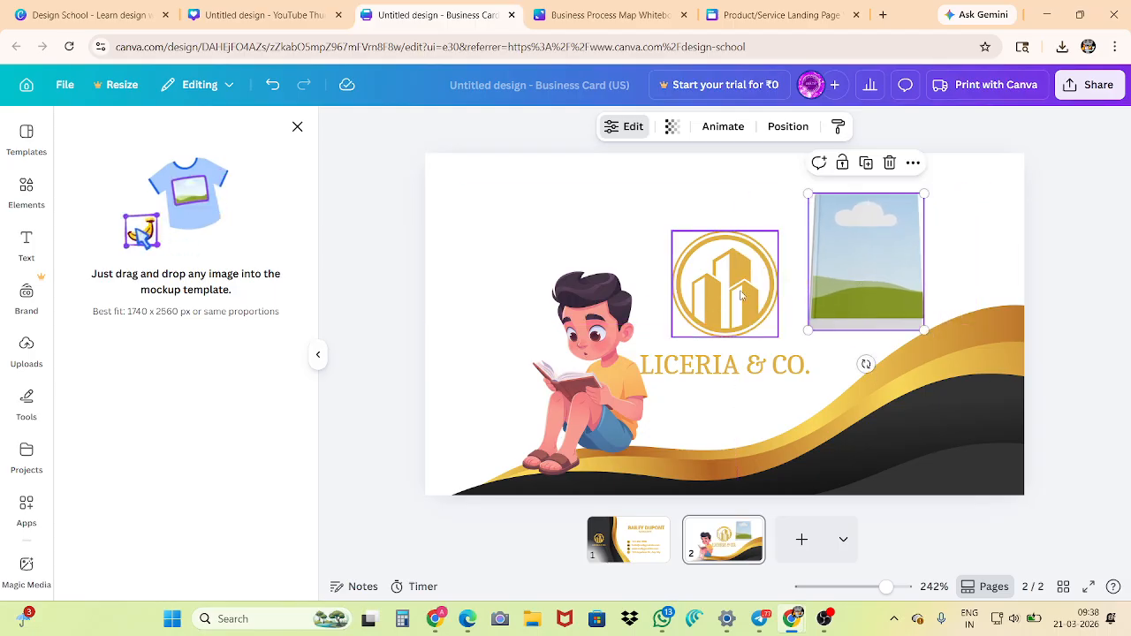
Move the building logo to the card's upper-left corner and place the book mockup above the company name
{"action": "left_click", "coordinate": [741, 294]}
{"action": "left_click_drag", "start_coordinate": [740, 295], "coordinate": [492, 241]}
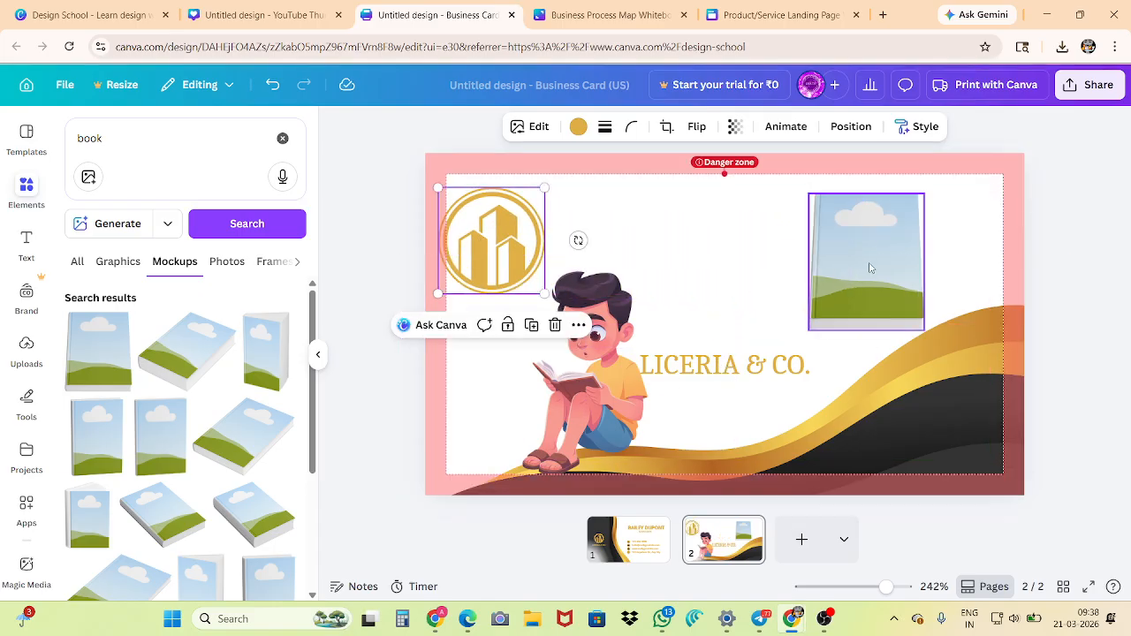
{"action": "left_click_drag", "start_coordinate": [869, 265], "coordinate": [736, 278]}
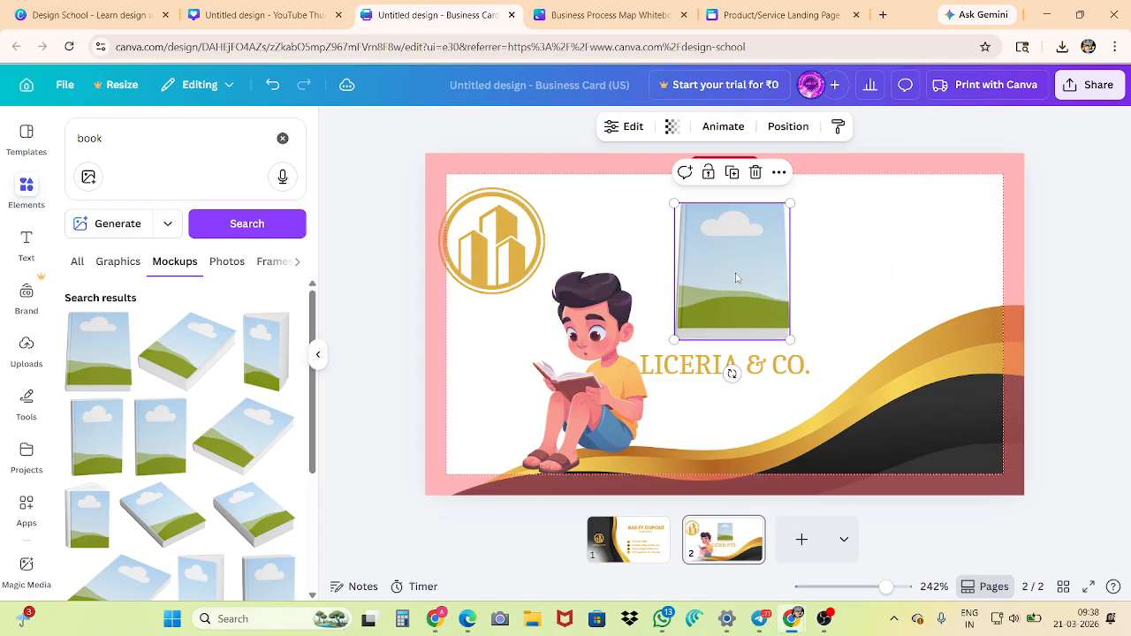
{"action": "left_click", "coordinate": [499, 247]}
{"action": "mouse_move", "coordinate": [499, 246]}
{"action": "left_mouse_down"}
{"action": "mouse_move", "coordinate": [587, 265]}
{"action": "mouse_move", "coordinate": [738, 256]}
{"action": "mouse_move", "coordinate": [722, 270]}
{"action": "mouse_move", "coordinate": [724, 293]}
{"action": "mouse_move", "coordinate": [544, 228]}
{"action": "mouse_move", "coordinate": [510, 257]}
{"action": "mouse_move", "coordinate": [515, 236]}
{"action": "left_mouse_up"}
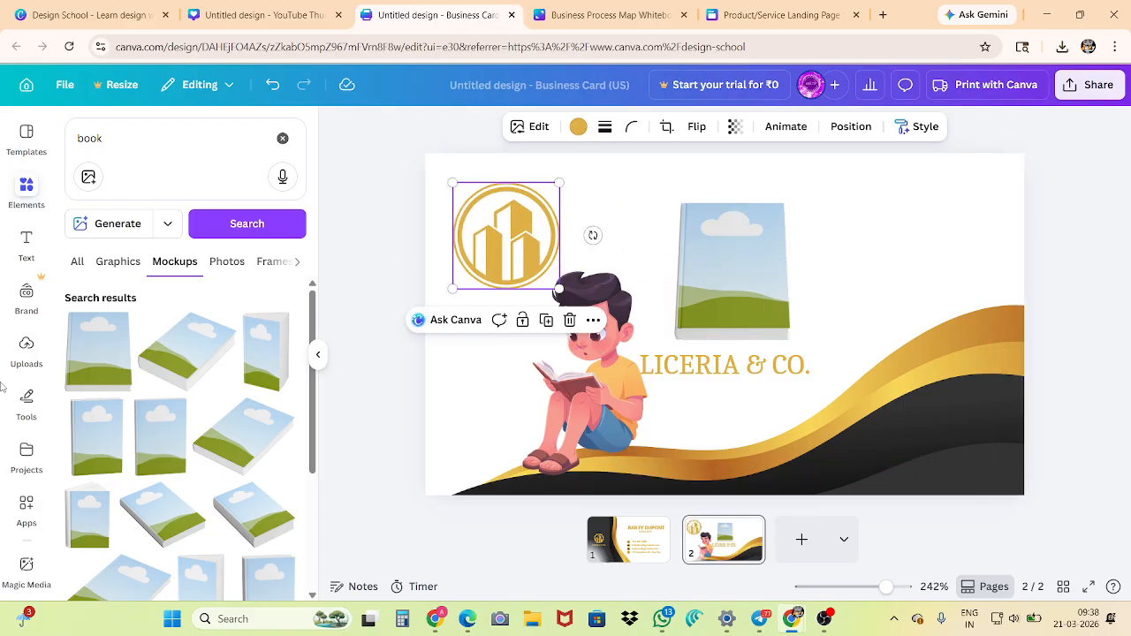
Show the uploaded images and open the file upload dialog, closing it without choosing a file
{"action": "left_click", "coordinate": [27, 351]}
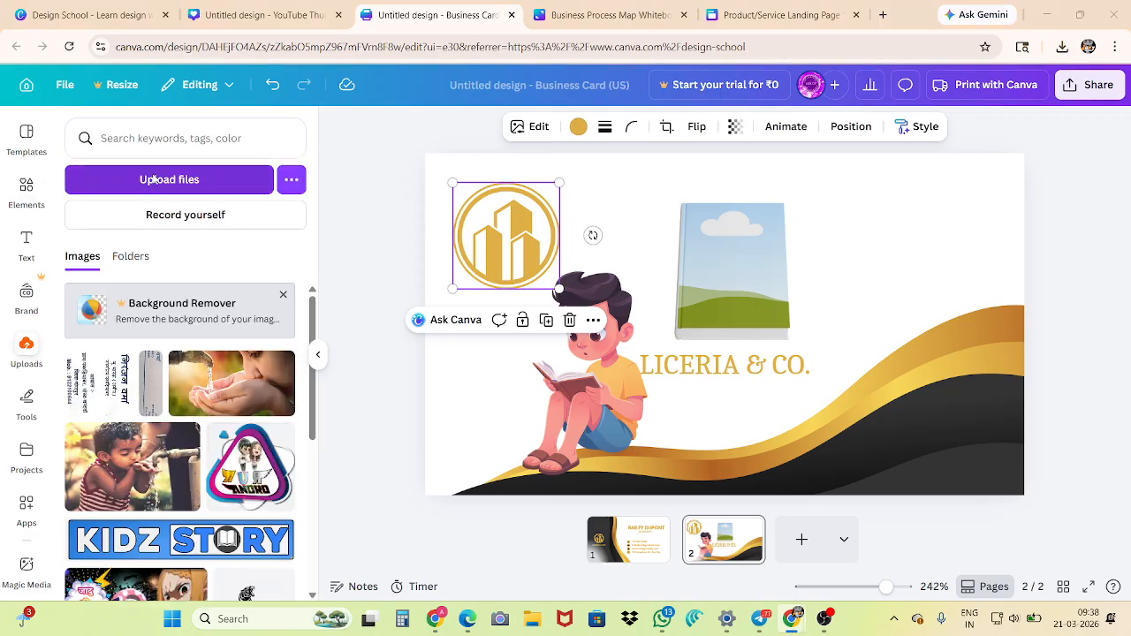
{"action": "left_click", "coordinate": [156, 180]}
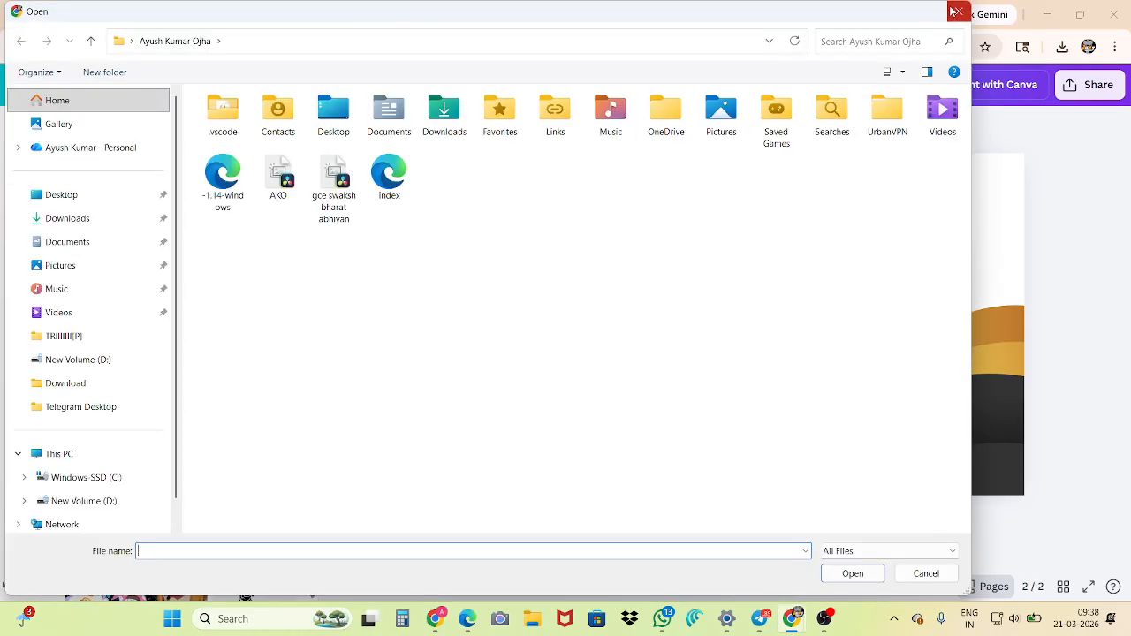
{"action": "left_click", "coordinate": [955, 12]}
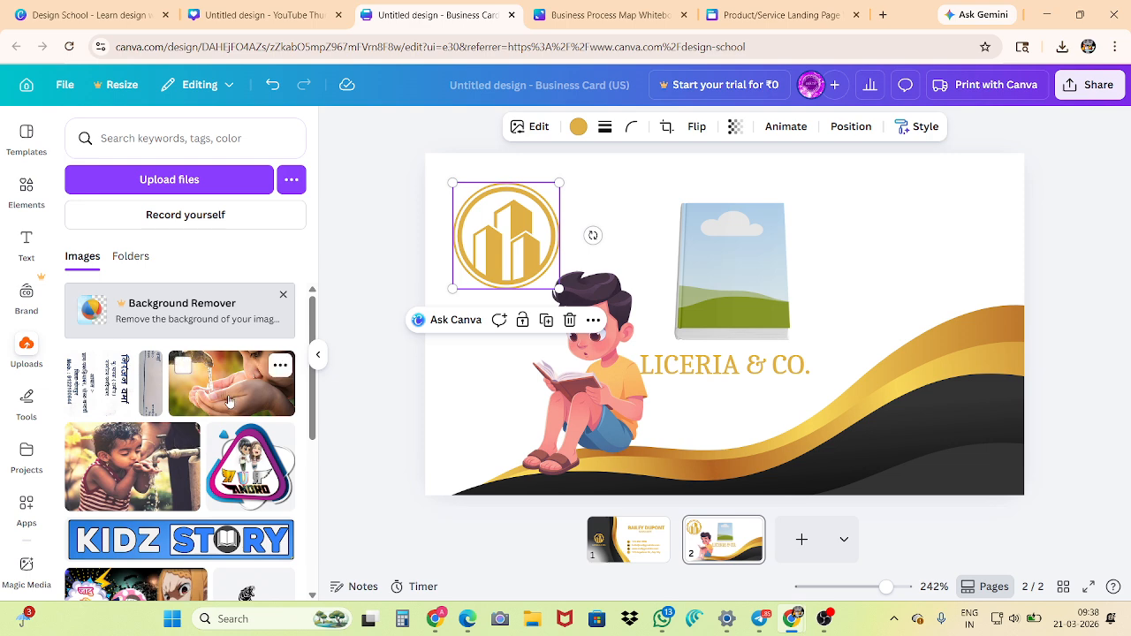
Add the uploaded photo of the child drinking from a tap and place it on the book mockup's cover
{"action": "scroll", "coordinate": [150, 500], "scroll_direction": "down", "scroll_amount": 6}
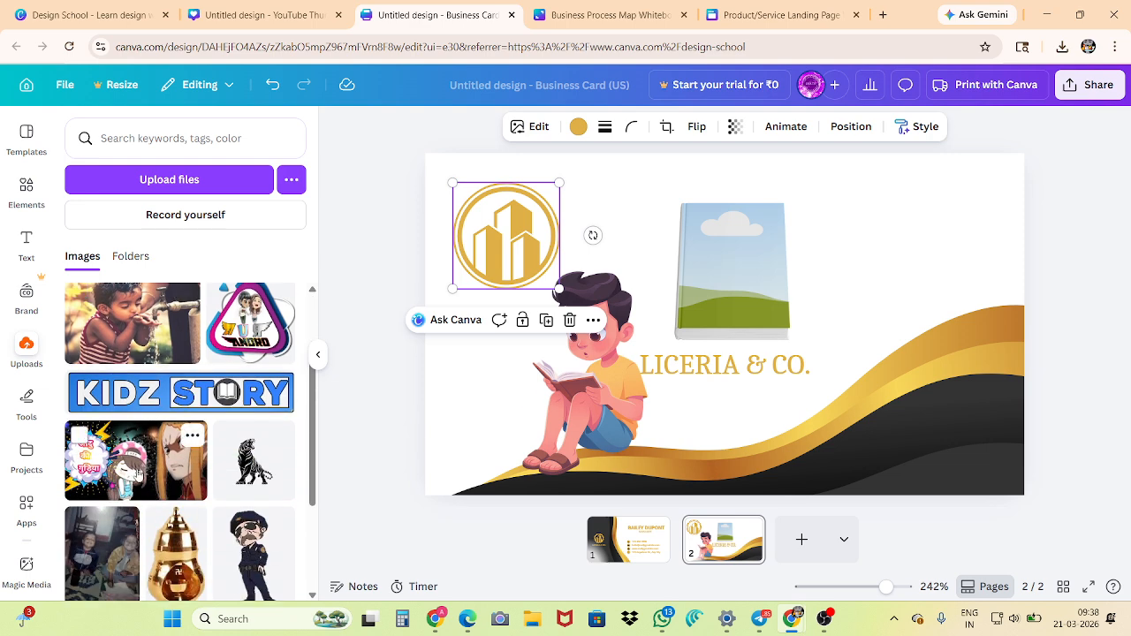
{"action": "scroll", "coordinate": [142, 468], "scroll_direction": "down", "scroll_amount": 1}
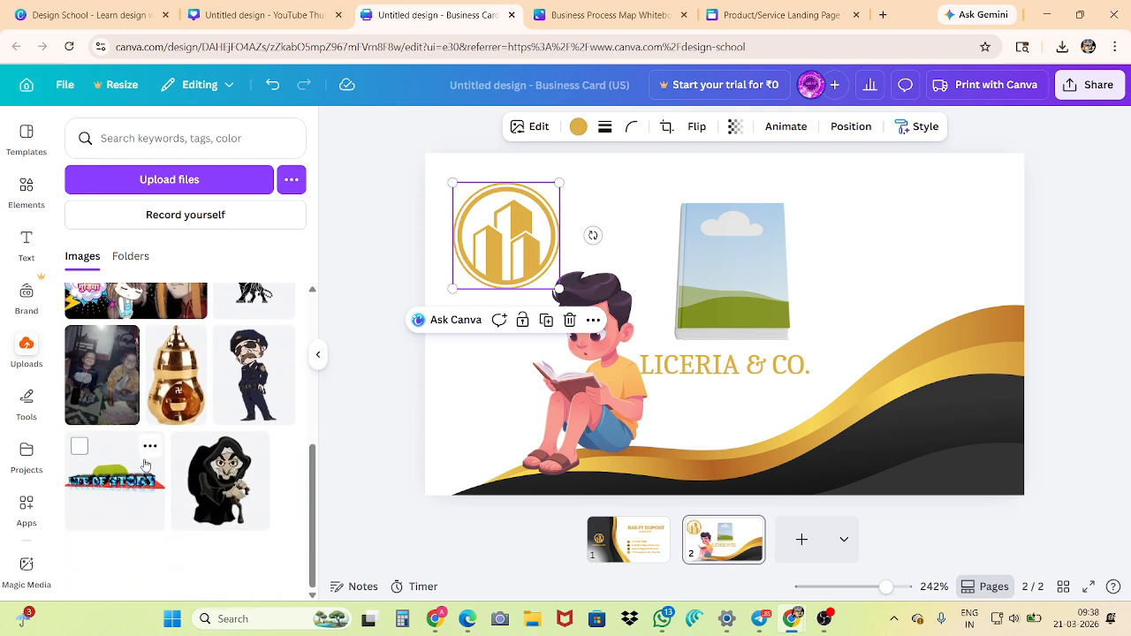
{"action": "scroll", "coordinate": [174, 450], "scroll_direction": "up", "scroll_amount": 2}
{"action": "scroll", "coordinate": [174, 451], "scroll_direction": "up", "scroll_amount": 3}
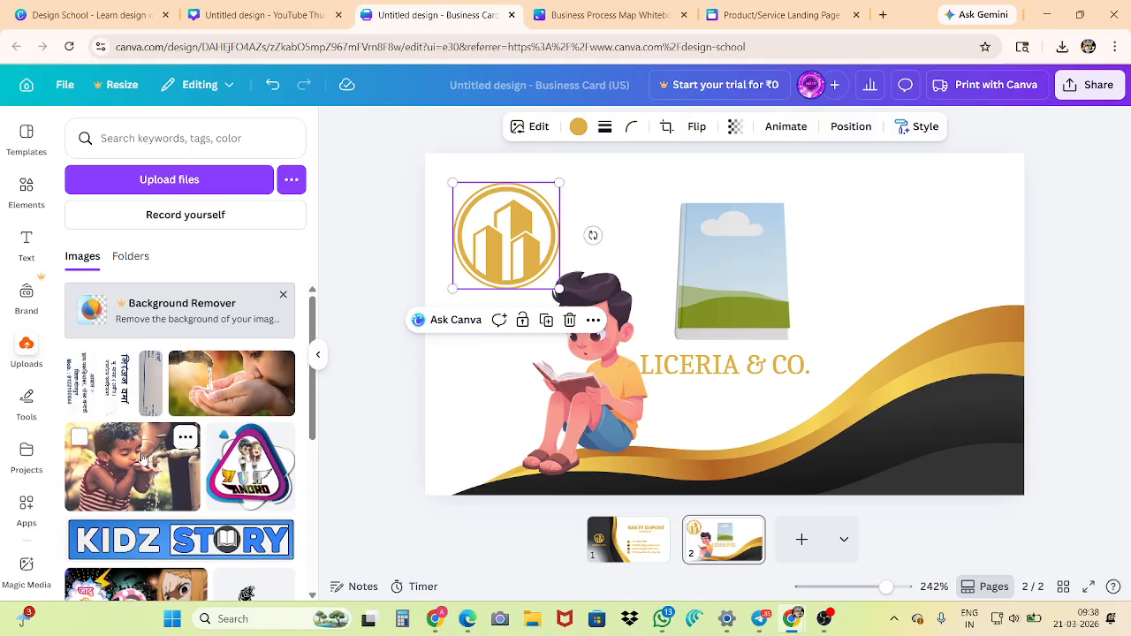
{"action": "left_click", "coordinate": [111, 486]}
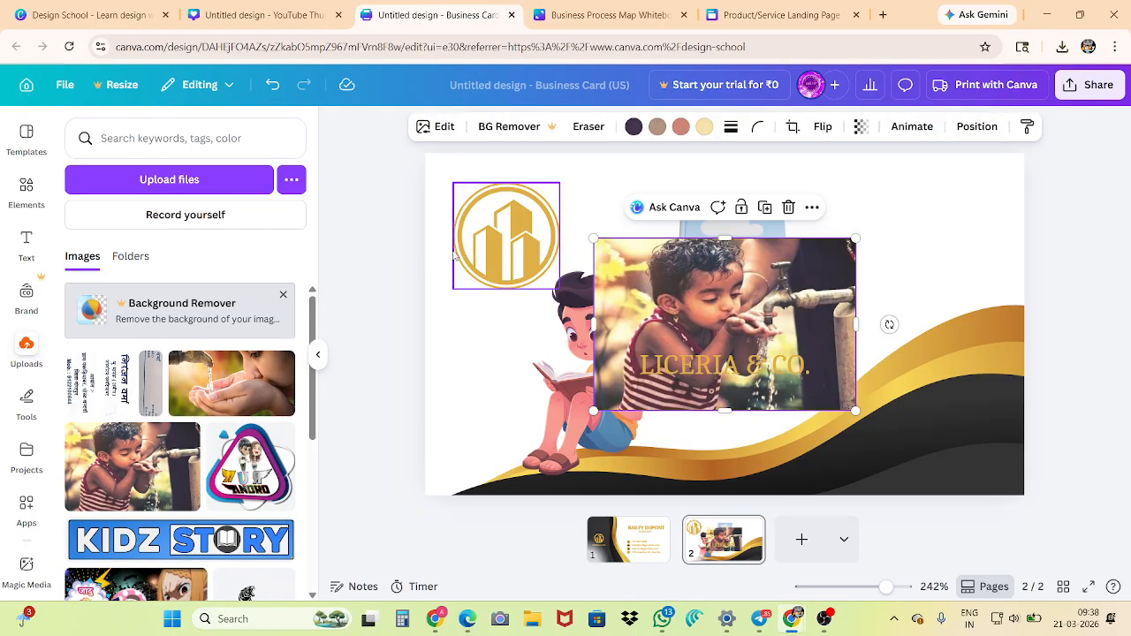
{"action": "left_click", "coordinate": [486, 235]}
{"action": "left_click_drag", "start_coordinate": [741, 329], "coordinate": [730, 269]}
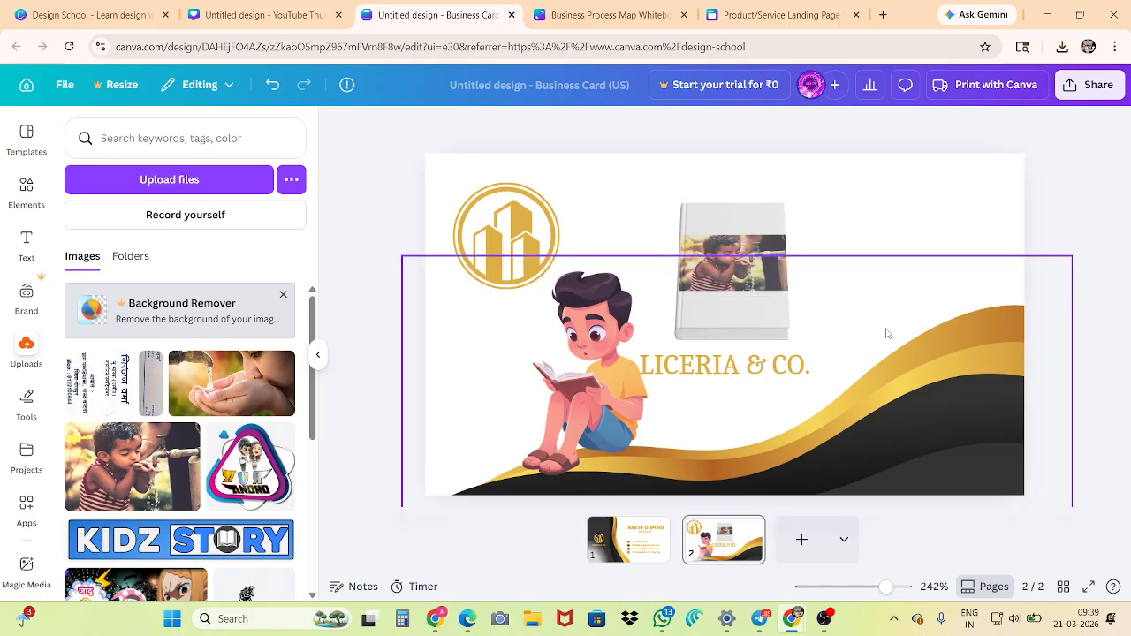
Enlarge the photo inside the book mockup so it covers the whole front, and apply the changes
{"action": "left_click", "coordinate": [748, 295]}
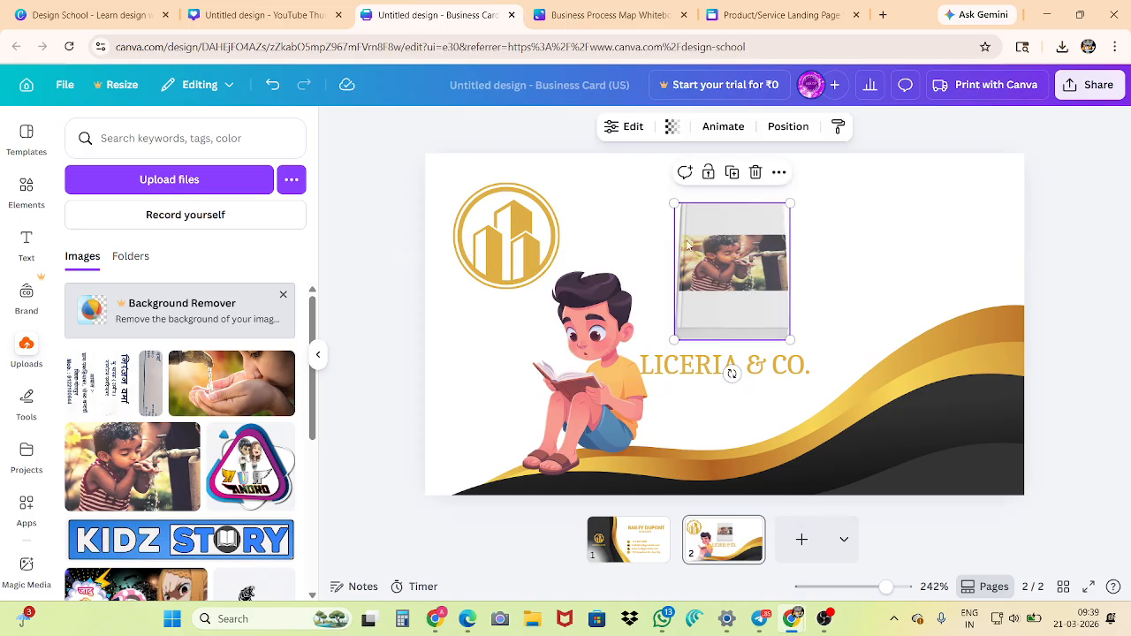
{"action": "left_click", "coordinate": [619, 128]}
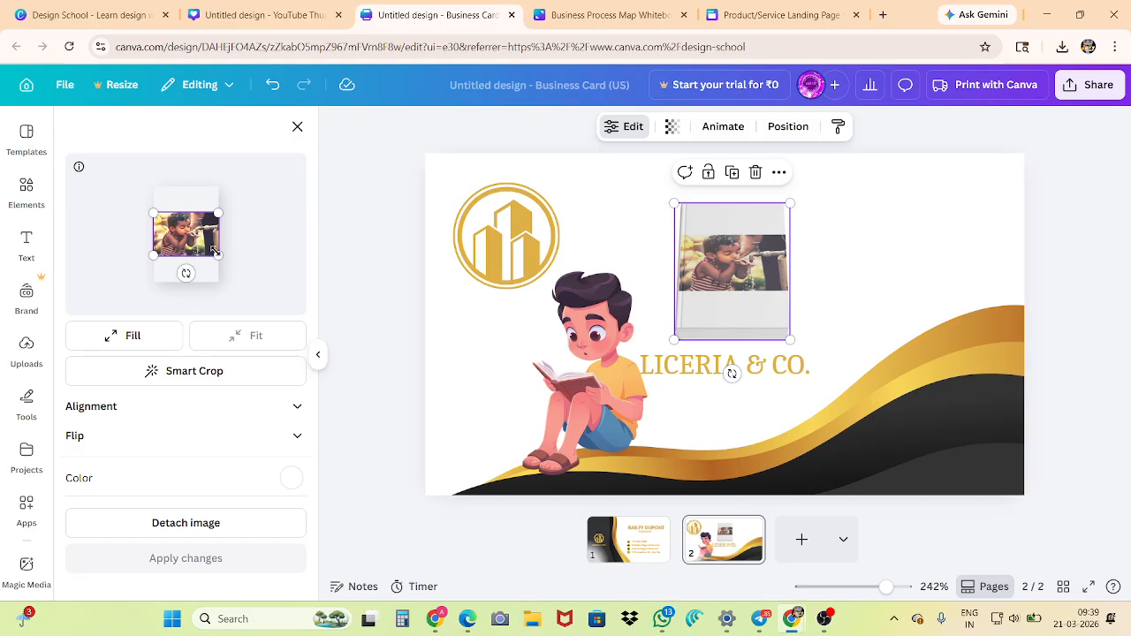
{"action": "mouse_move", "coordinate": [214, 251]}
{"action": "left_mouse_down"}
{"action": "mouse_move", "coordinate": [270, 284]}
{"action": "mouse_move", "coordinate": [201, 234]}
{"action": "left_mouse_up"}
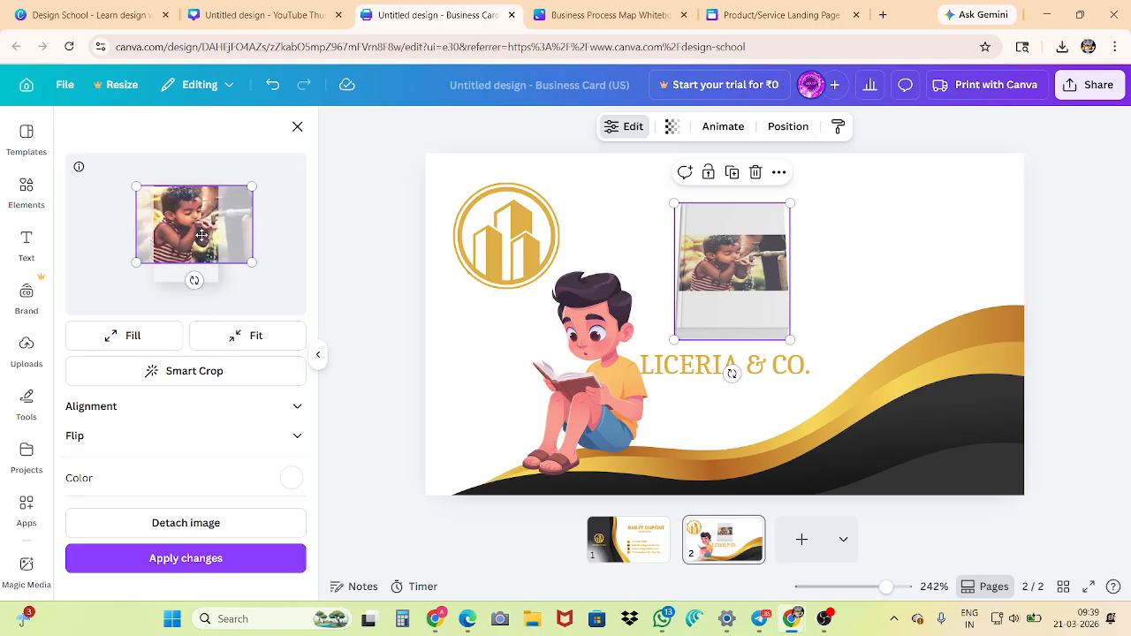
{"action": "left_click_drag", "start_coordinate": [136, 261], "coordinate": [77, 302]}
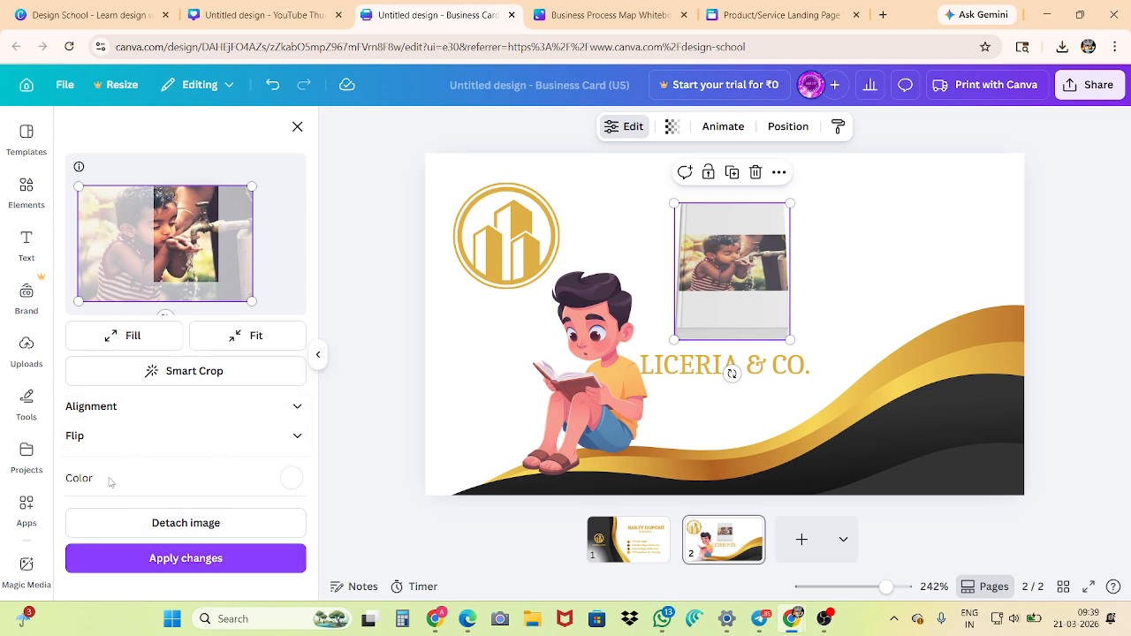
{"action": "left_click", "coordinate": [105, 437]}
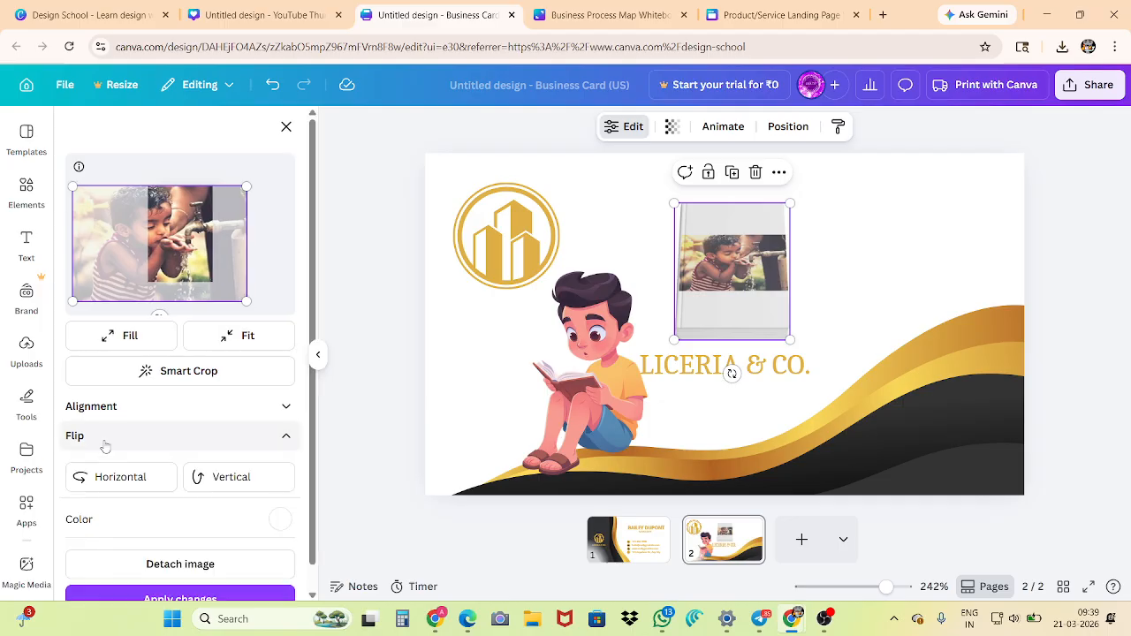
{"action": "left_click", "coordinate": [143, 437]}
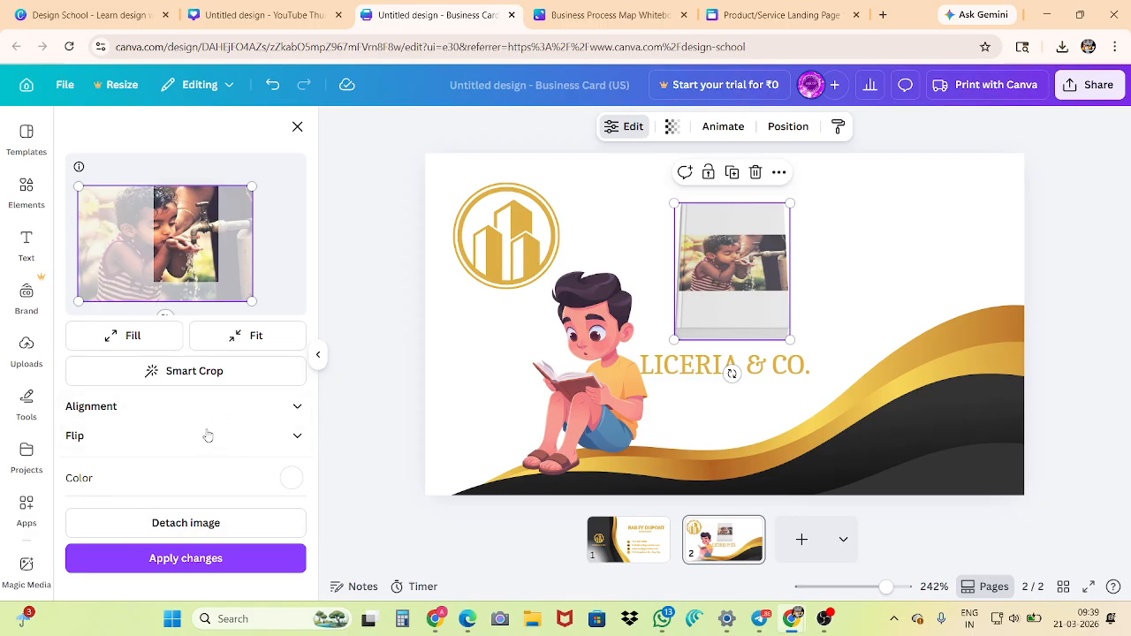
{"action": "left_click", "coordinate": [161, 560]}
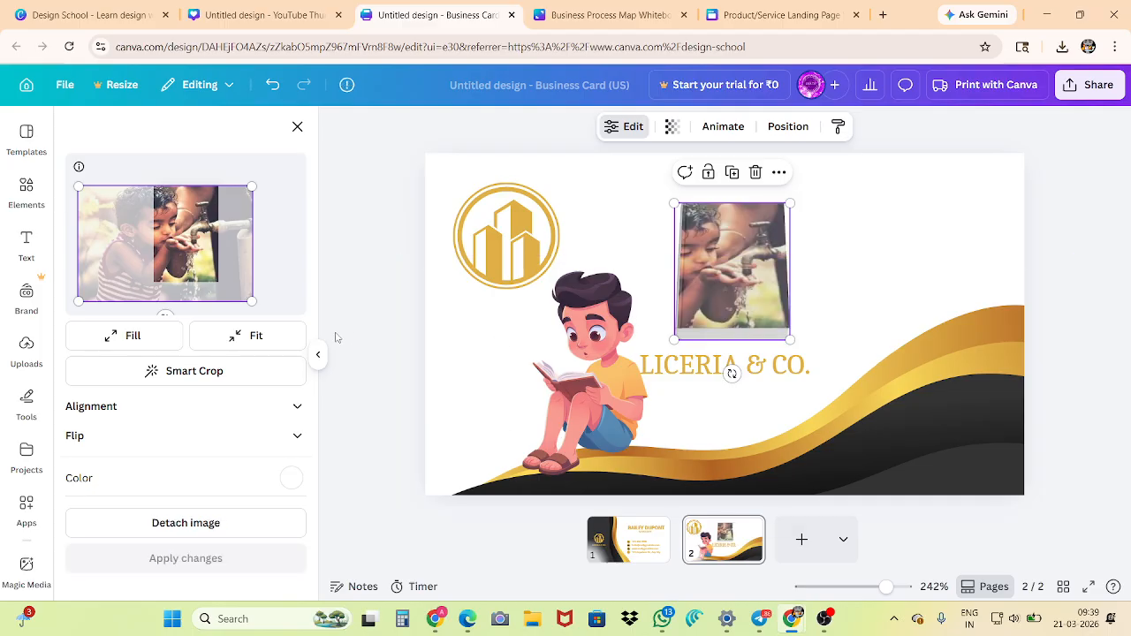
{"action": "left_click", "coordinate": [363, 350]}
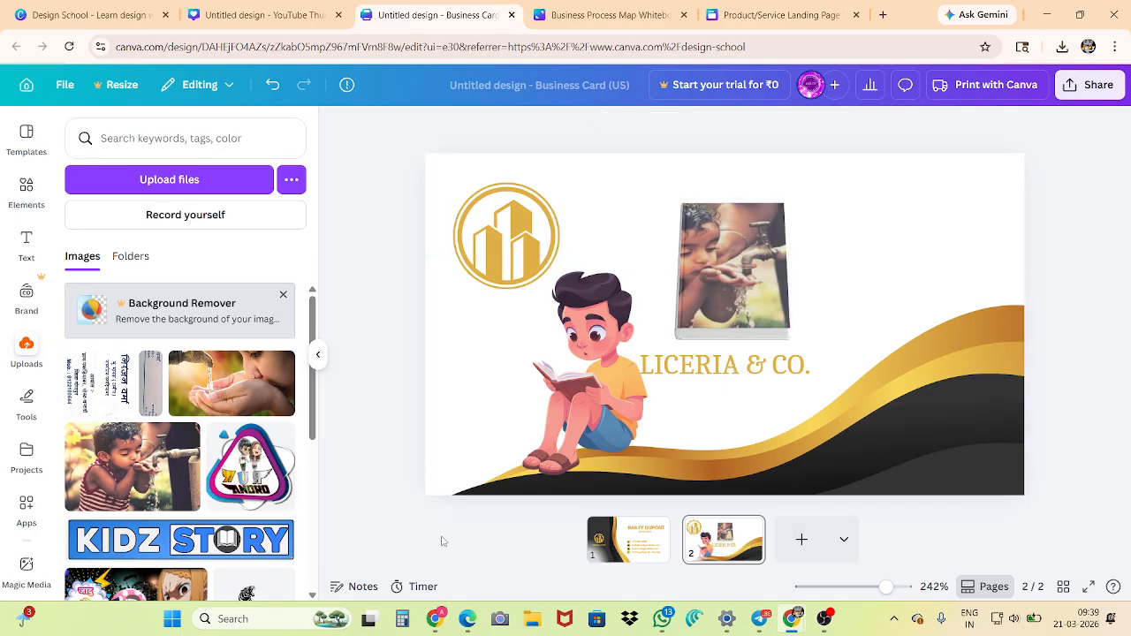
Move the photo-covered book mockup to the card's lower-right corner over the wave and shrink it slightly
{"action": "left_click_drag", "start_coordinate": [707, 278], "coordinate": [909, 416]}
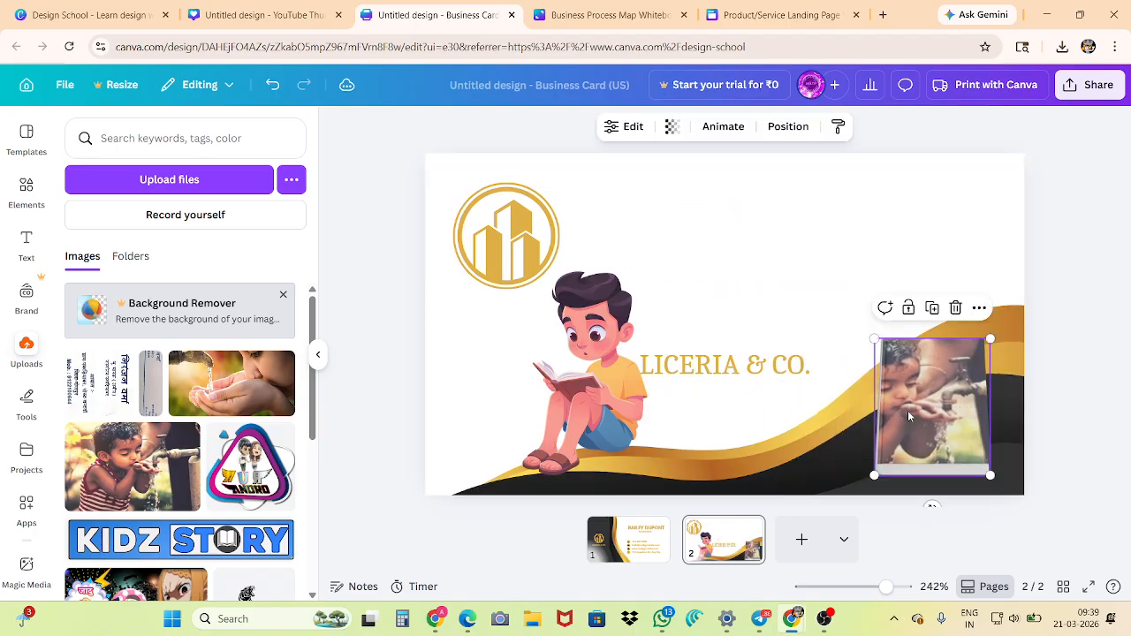
{"action": "left_click_drag", "start_coordinate": [874, 338], "coordinate": [896, 366]}
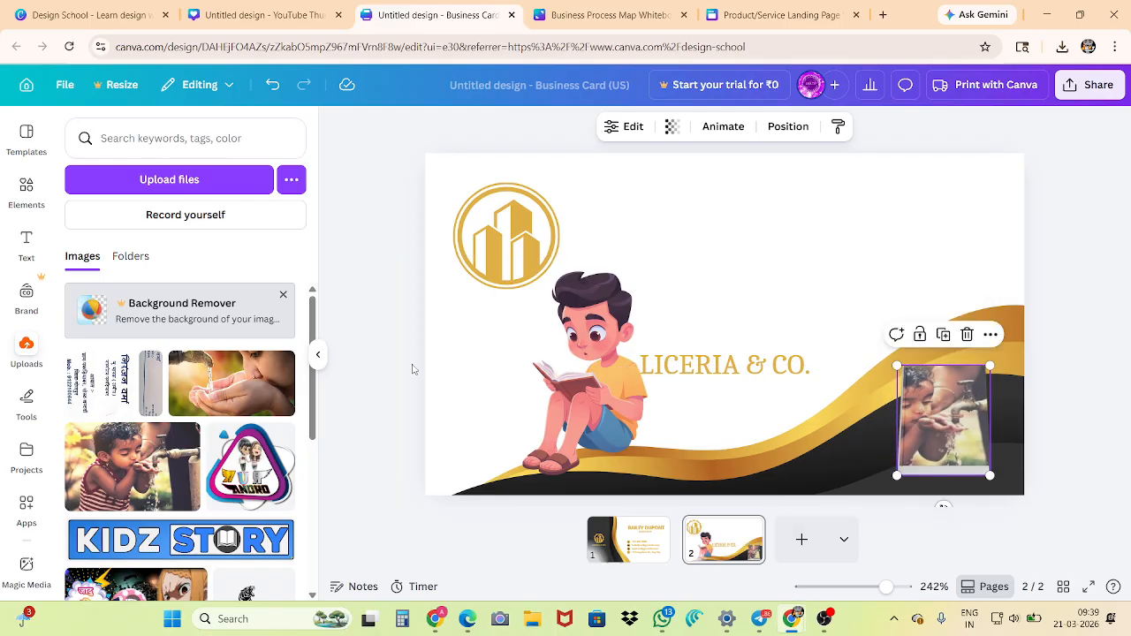
{"action": "left_click", "coordinate": [381, 350]}
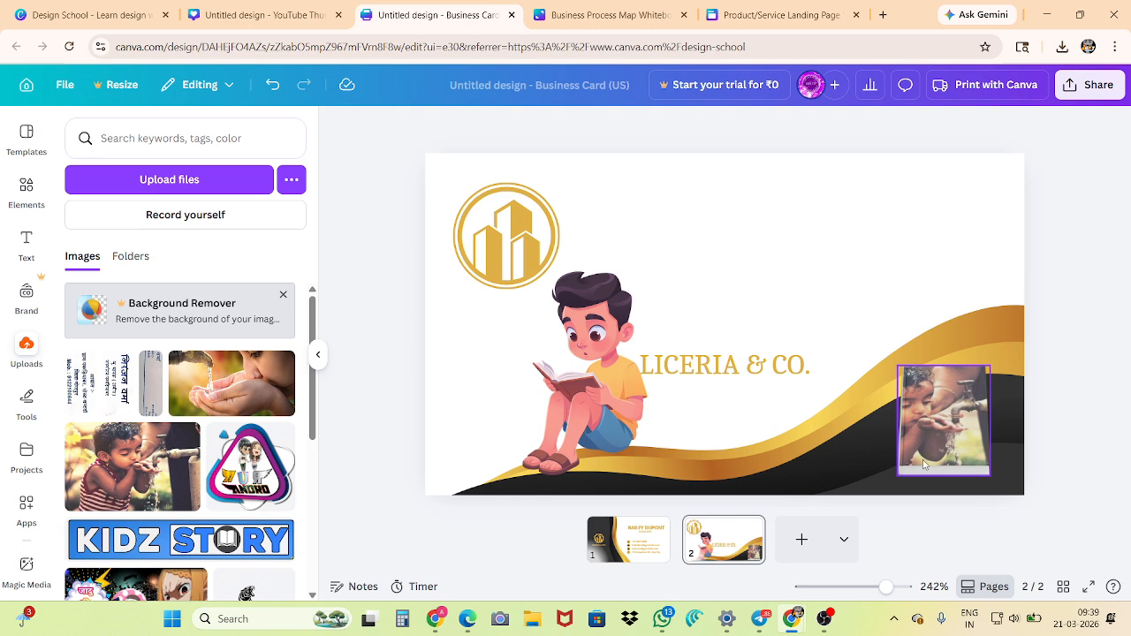
Delete the photo-covered book mockup from the card
{"action": "left_click", "coordinate": [945, 402]}
{"action": "left_click", "coordinate": [966, 334]}
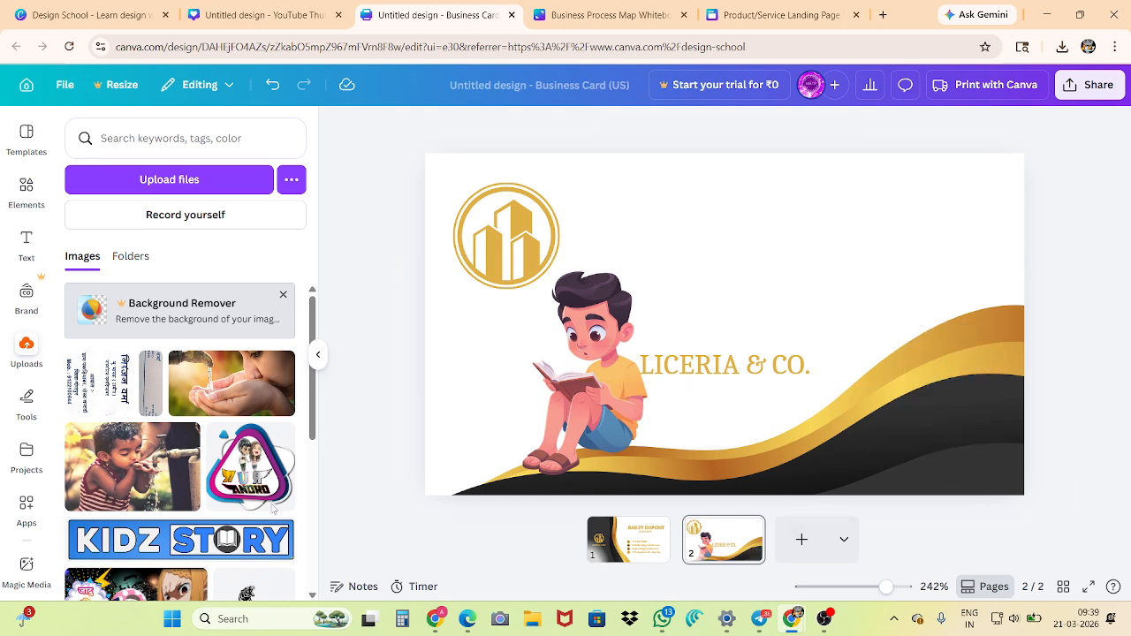
Return to the book mockups among the elements and look through further designs, including the scenes with people and desks
{"action": "left_click", "coordinate": [24, 189]}
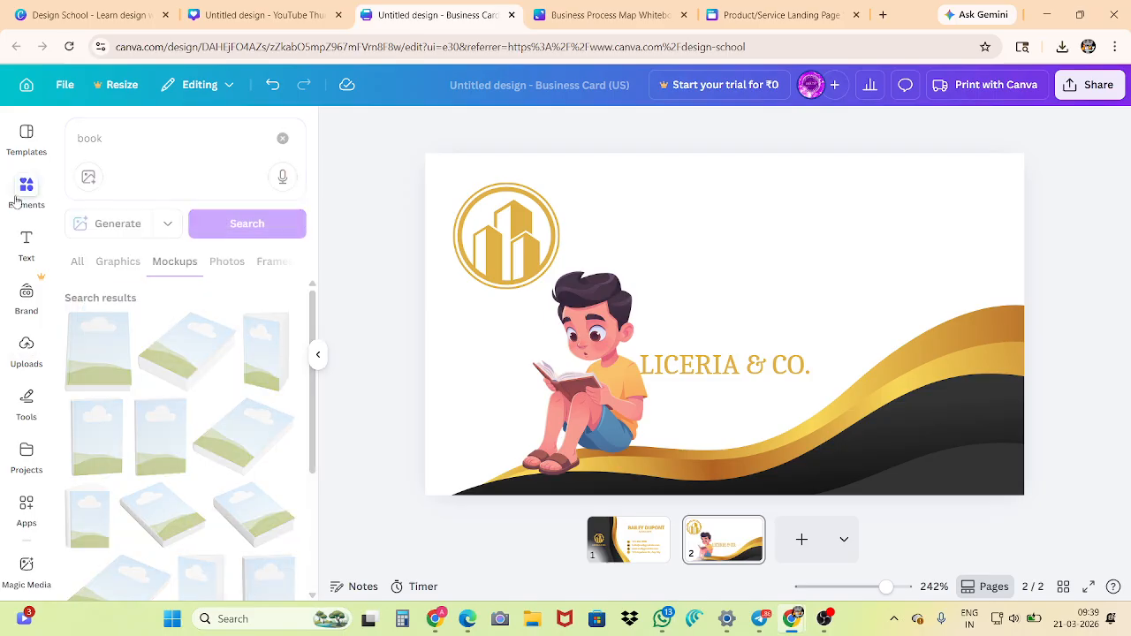
{"action": "scroll", "coordinate": [221, 353], "scroll_direction": "down", "scroll_amount": 3}
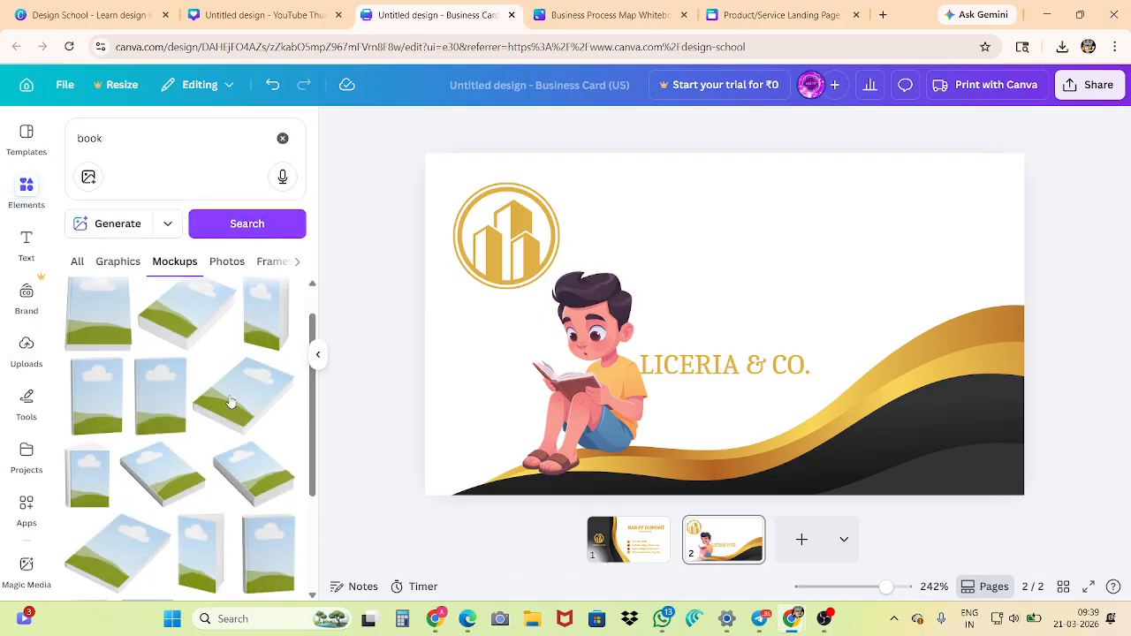
{"action": "scroll", "coordinate": [168, 336], "scroll_direction": "down", "scroll_amount": 5}
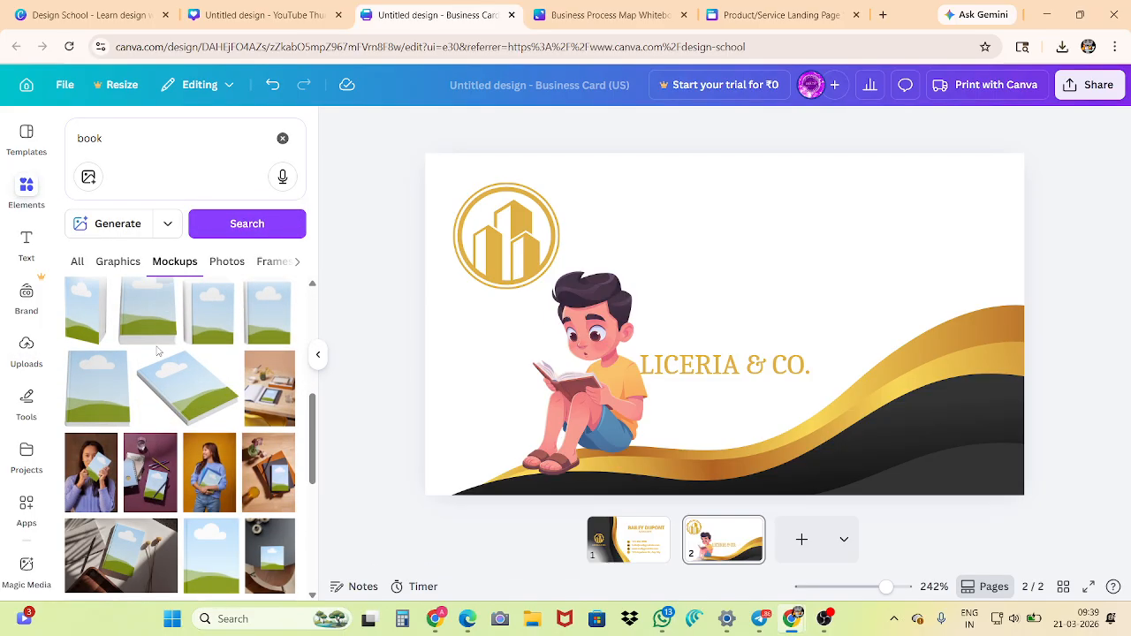
{"action": "scroll", "coordinate": [157, 352], "scroll_direction": "down", "scroll_amount": 2}
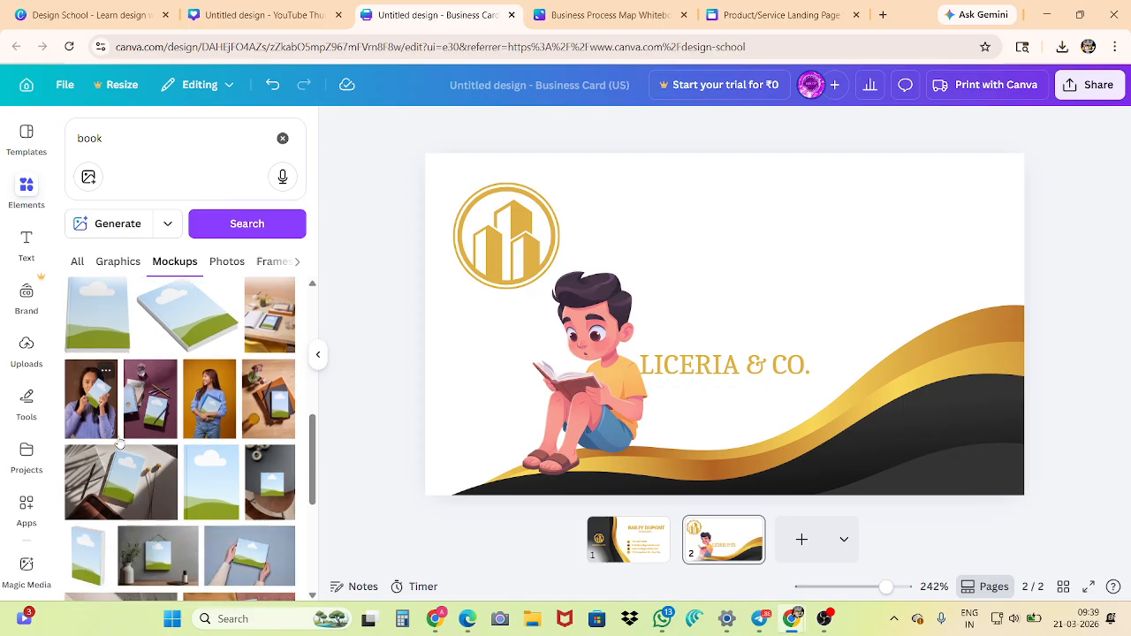
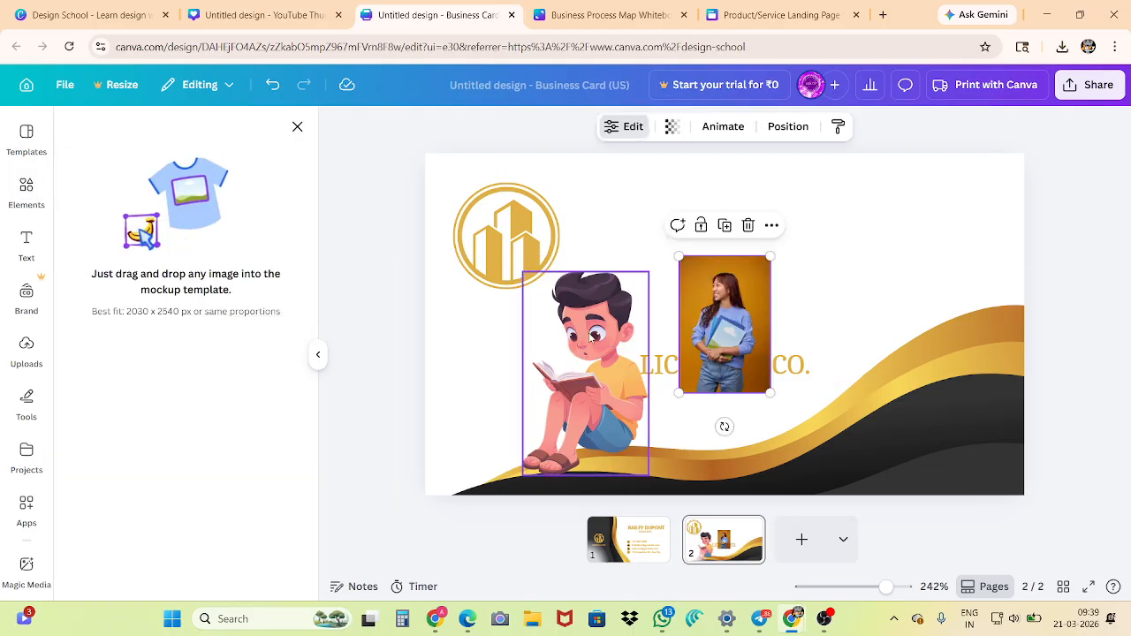
Move the mockup of the woman holding folders to the card's right side and enlarge it to nearly the full card height
{"action": "left_click_drag", "start_coordinate": [717, 295], "coordinate": [951, 217]}
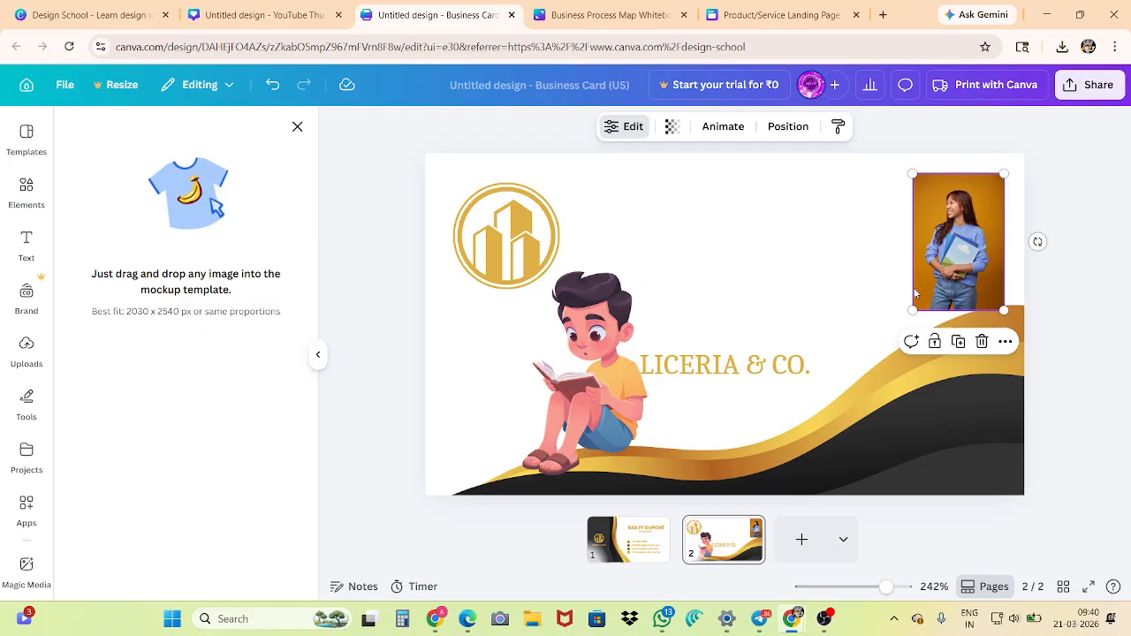
{"action": "left_click_drag", "start_coordinate": [913, 313], "coordinate": [783, 501]}
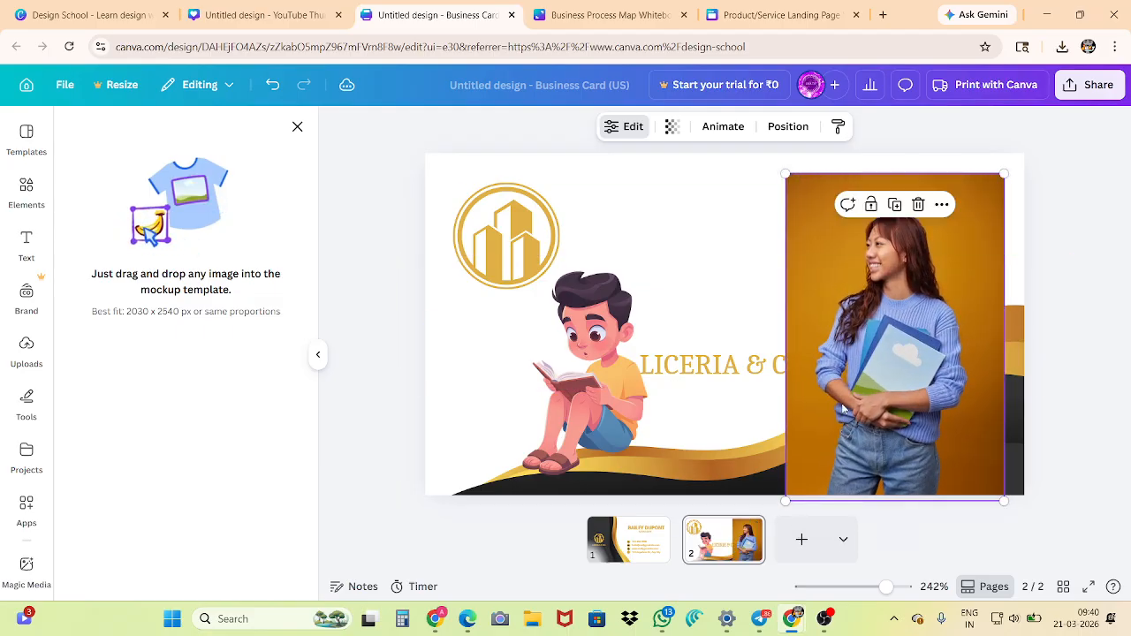
{"action": "mouse_move", "coordinate": [850, 387]}
{"action": "left_mouse_down"}
{"action": "mouse_move", "coordinate": [851, 364]}
{"action": "mouse_move", "coordinate": [864, 367]}
{"action": "mouse_move", "coordinate": [861, 380]}
{"action": "left_mouse_up"}
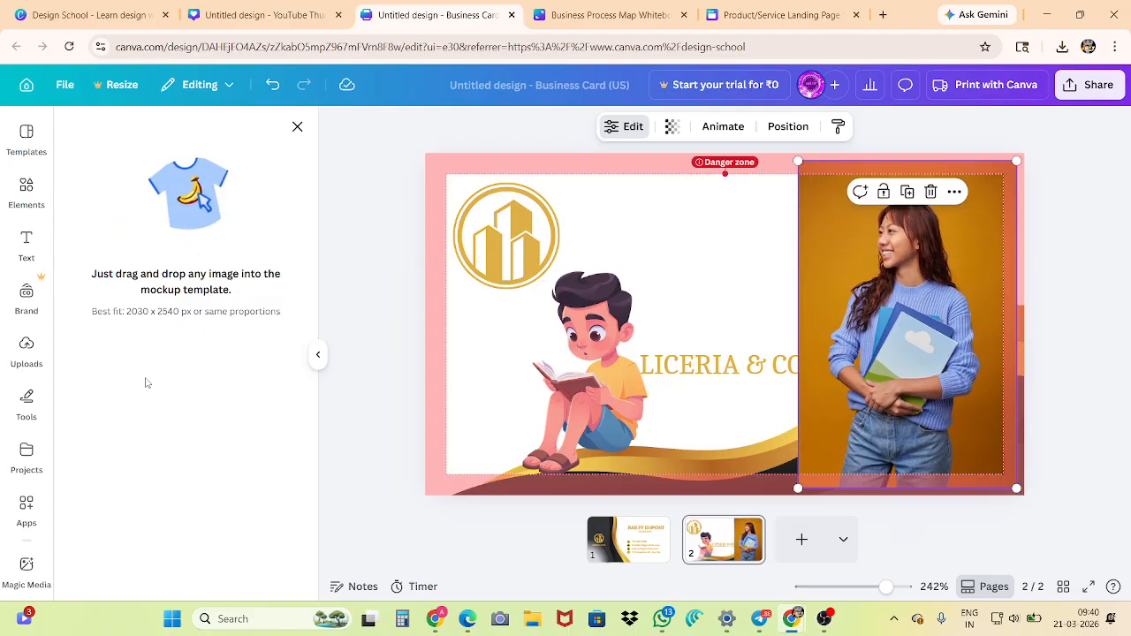
Upload the image "generate a image of doremon (1)" from the Downloads folder to the uploads
{"action": "left_click", "coordinate": [26, 342]}
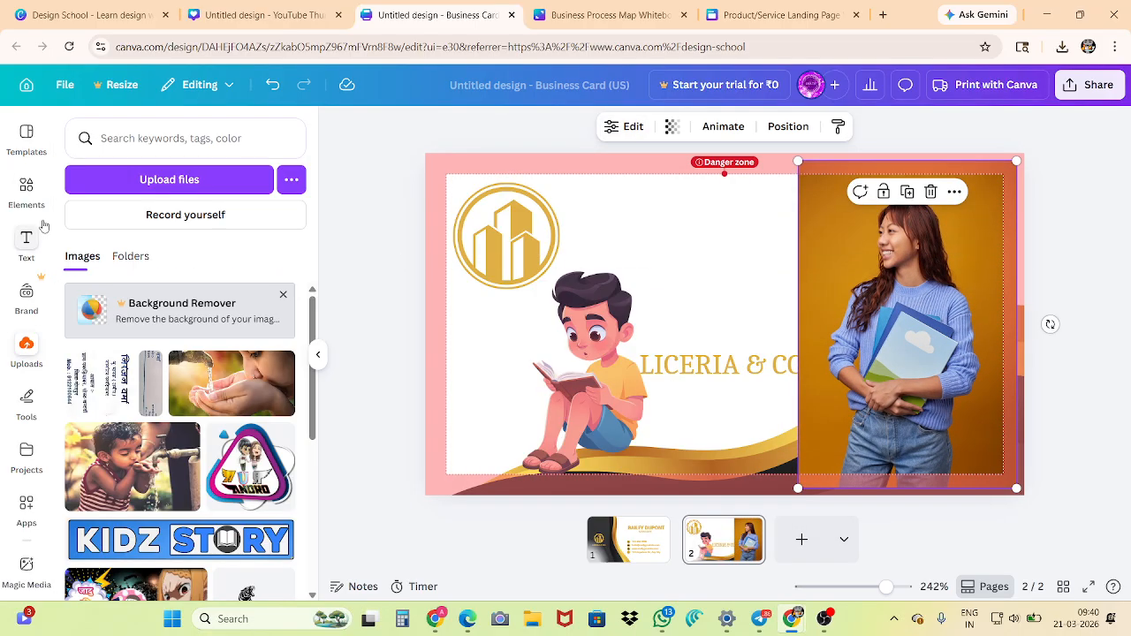
{"action": "left_click", "coordinate": [181, 179]}
{"action": "left_click", "coordinate": [83, 219]}
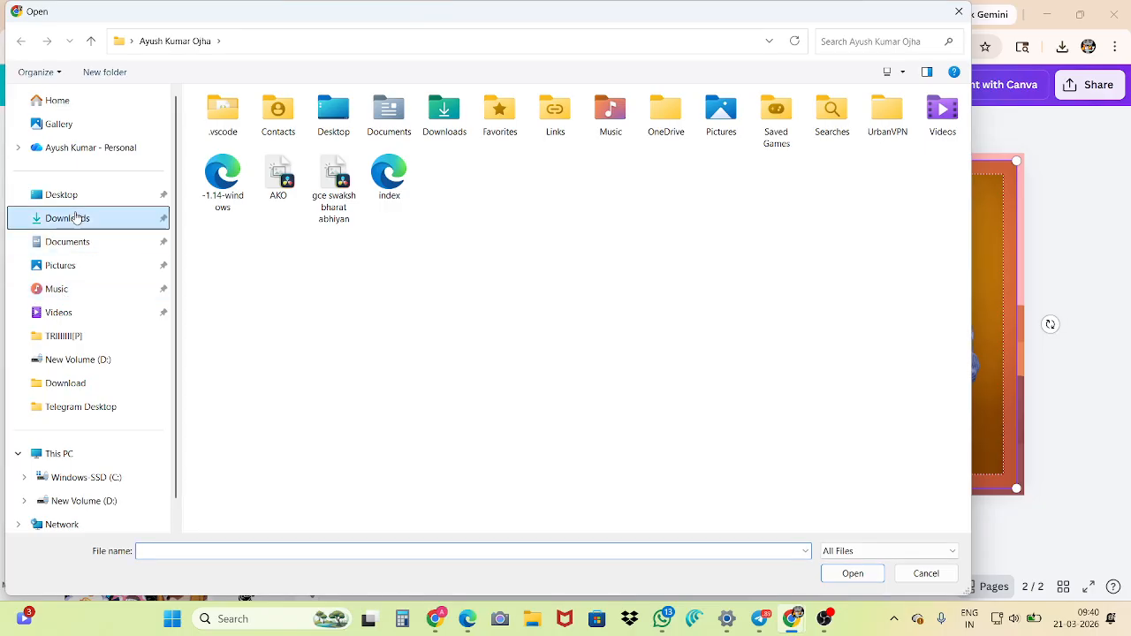
{"action": "left_click", "coordinate": [253, 210]}
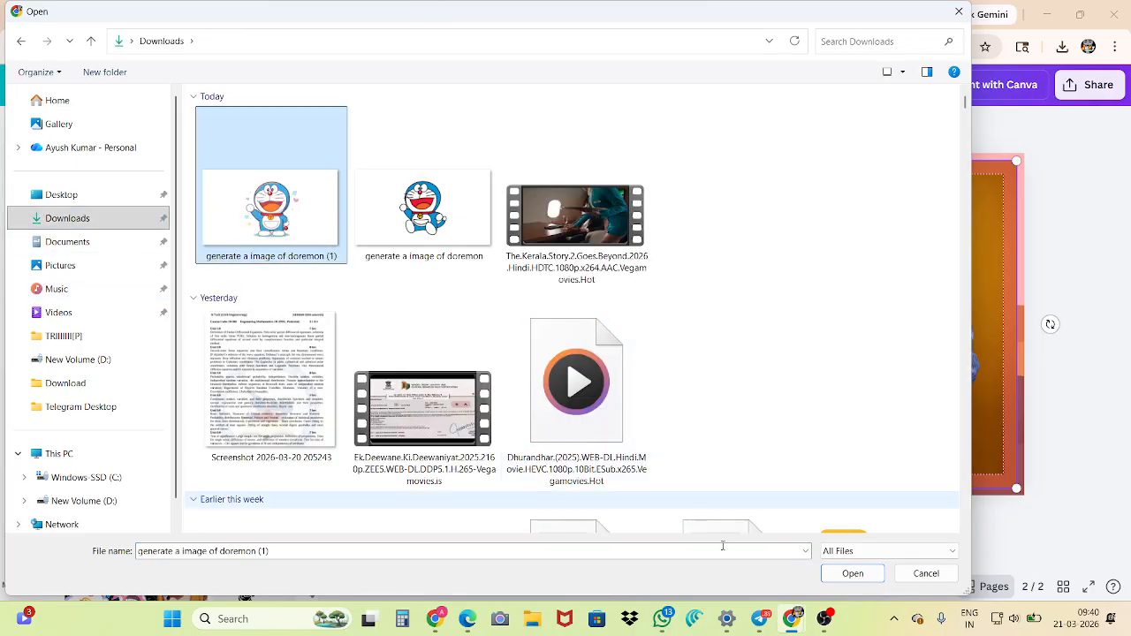
{"action": "left_click", "coordinate": [827, 580]}
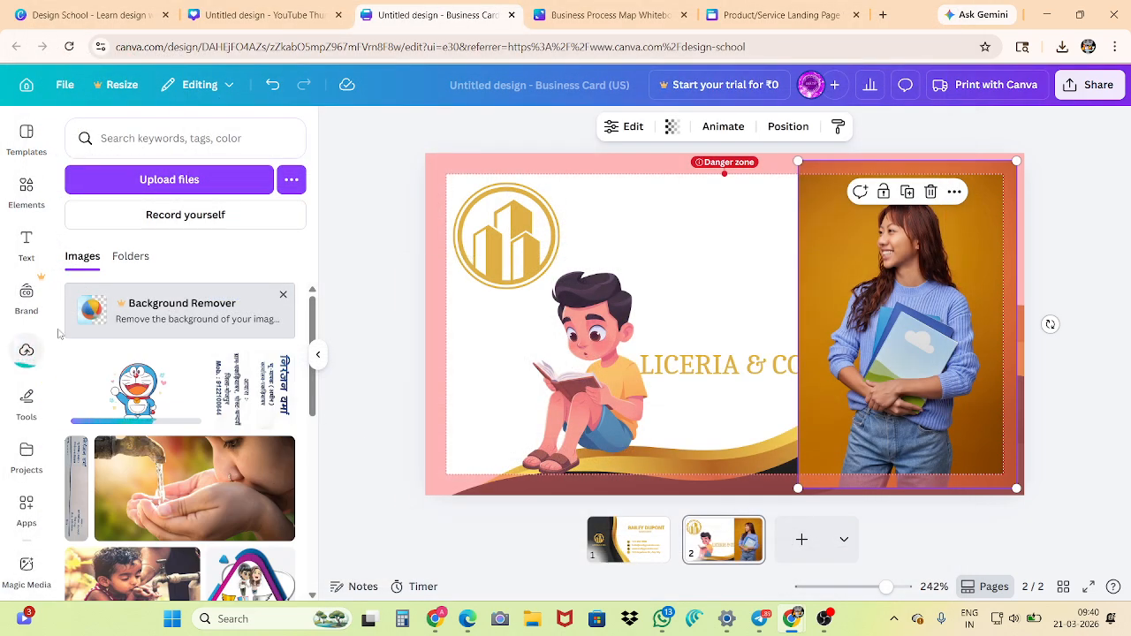
Place the uploaded Doraemon image on the front folder of the woman mockup
{"action": "left_click", "coordinate": [141, 387]}
{"action": "left_click_drag", "start_coordinate": [747, 338], "coordinate": [867, 404]}
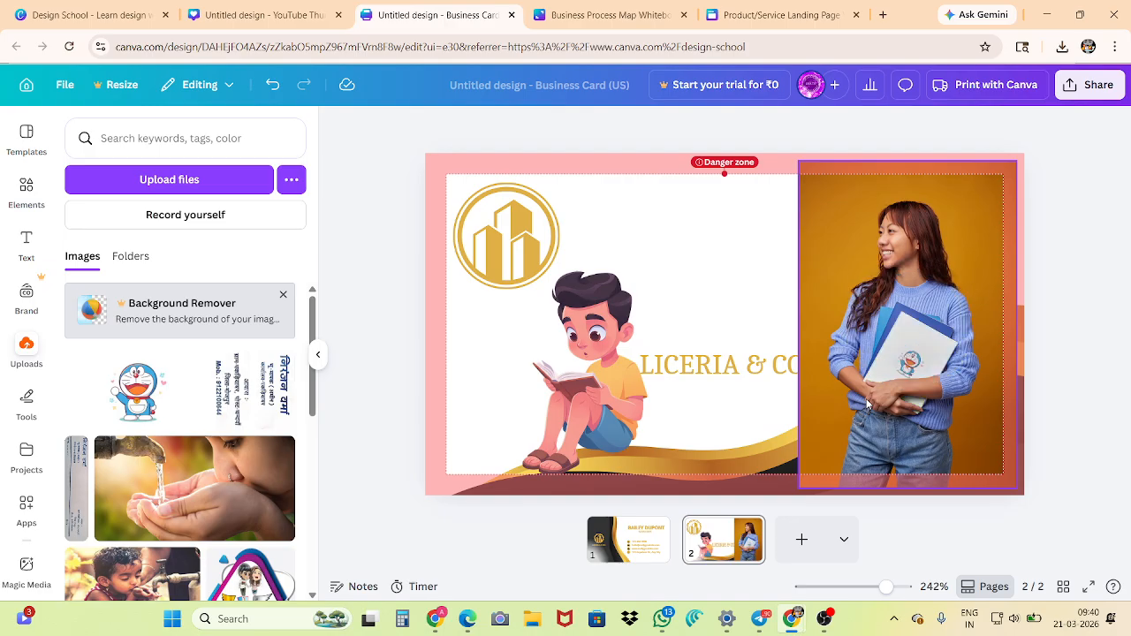
{"action": "left_click", "coordinate": [921, 350]}
Enlarge and centre the Doraemon image so it fills the mockup's folder front, and apply the changes
{"action": "left_click", "coordinate": [632, 126]}
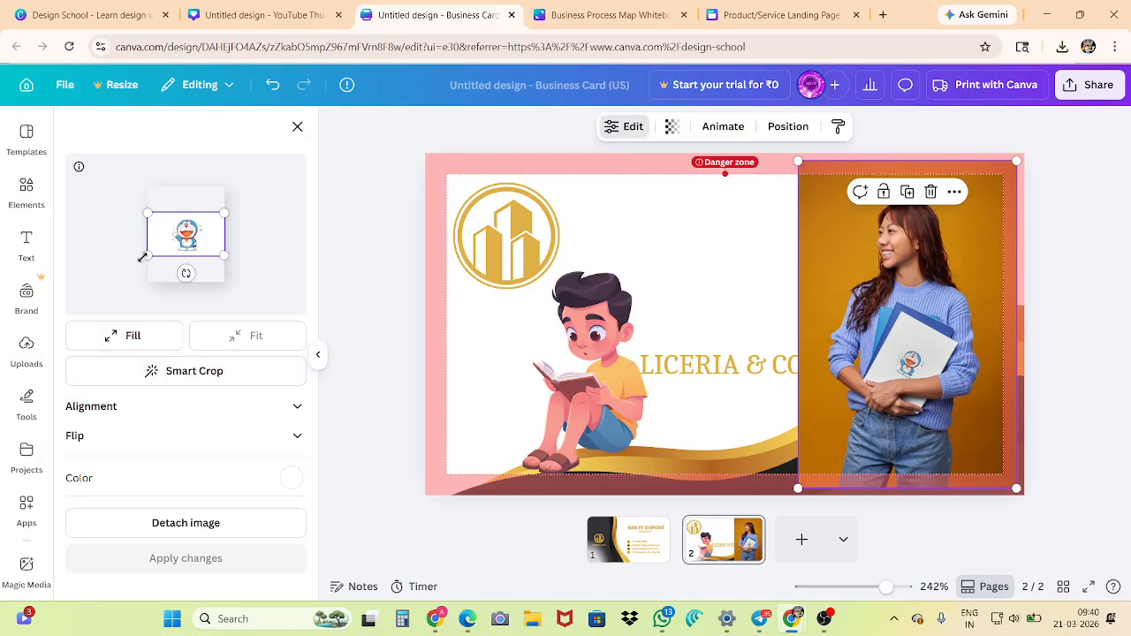
{"action": "left_click", "coordinate": [108, 339]}
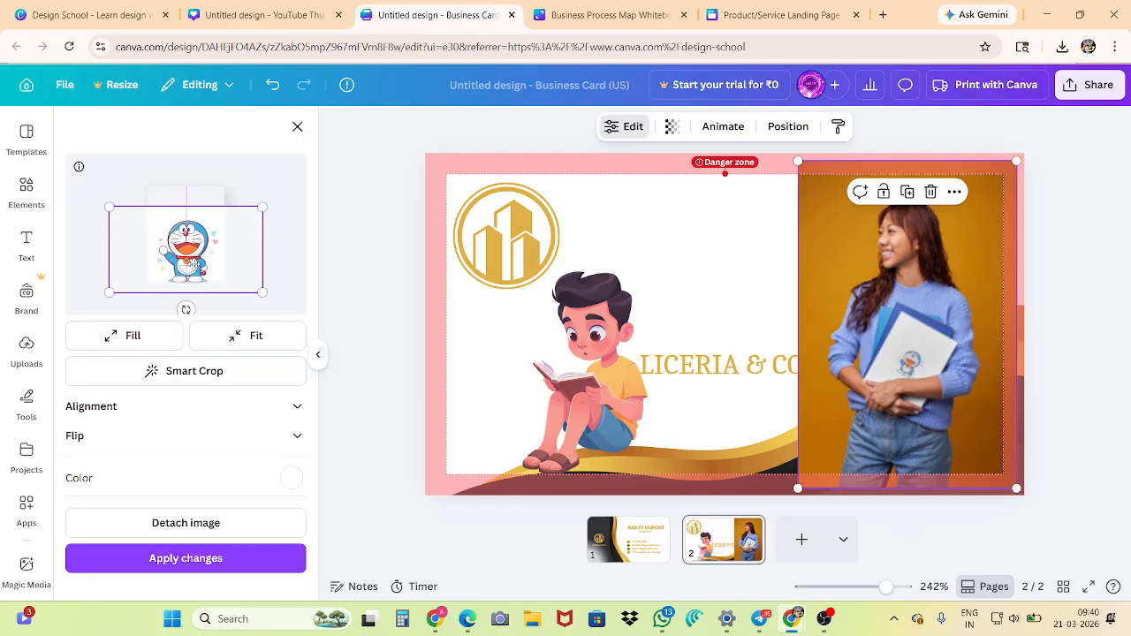
{"action": "left_click_drag", "start_coordinate": [195, 262], "coordinate": [199, 241]}
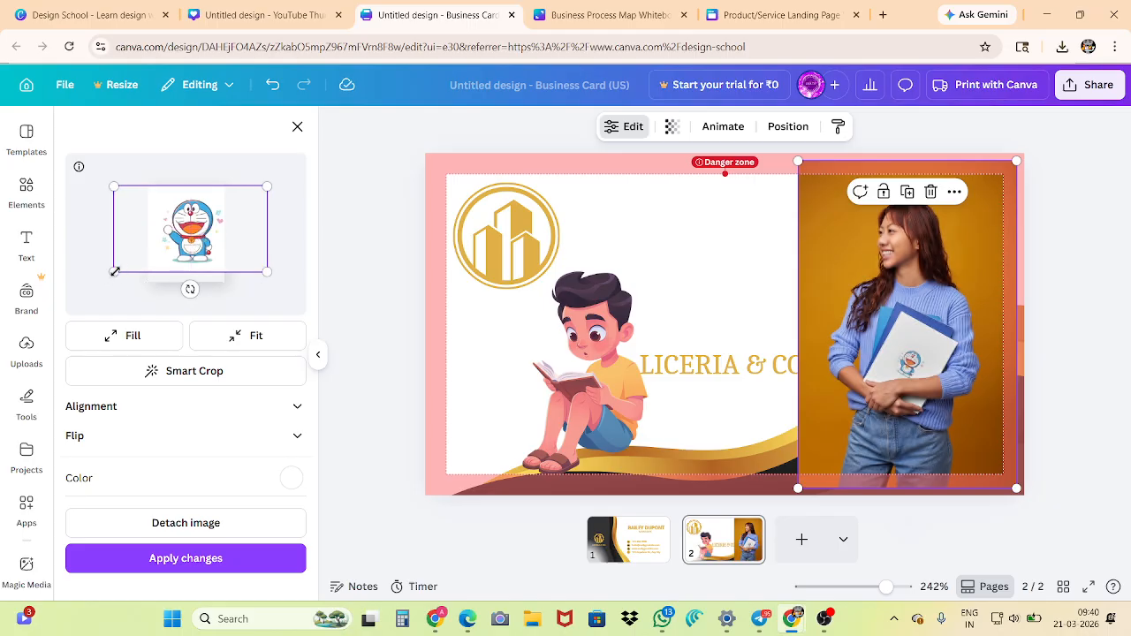
{"action": "left_click_drag", "start_coordinate": [114, 272], "coordinate": [86, 318]}
{"action": "left_click_drag", "start_coordinate": [176, 250], "coordinate": [196, 250]}
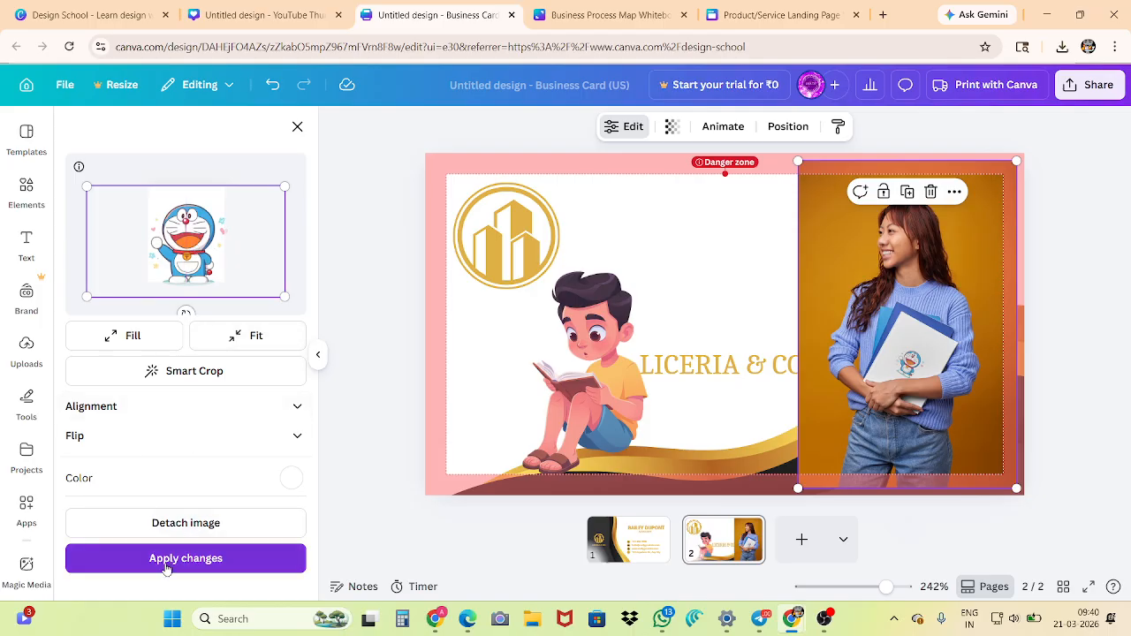
{"action": "left_click", "coordinate": [166, 568]}
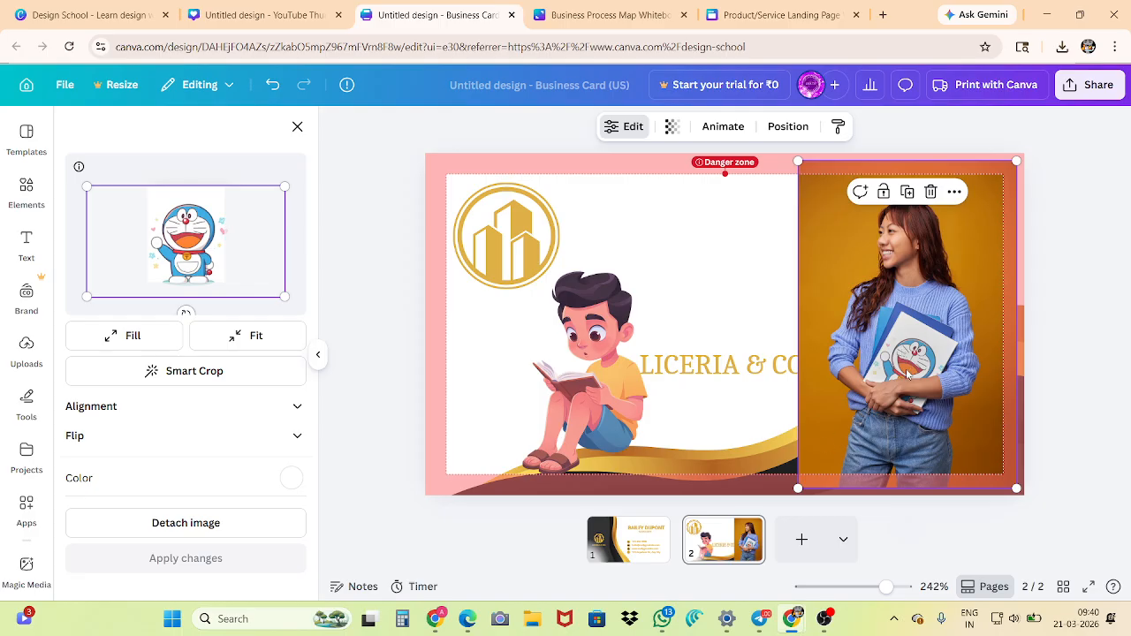
{"action": "left_click", "coordinate": [297, 128]}
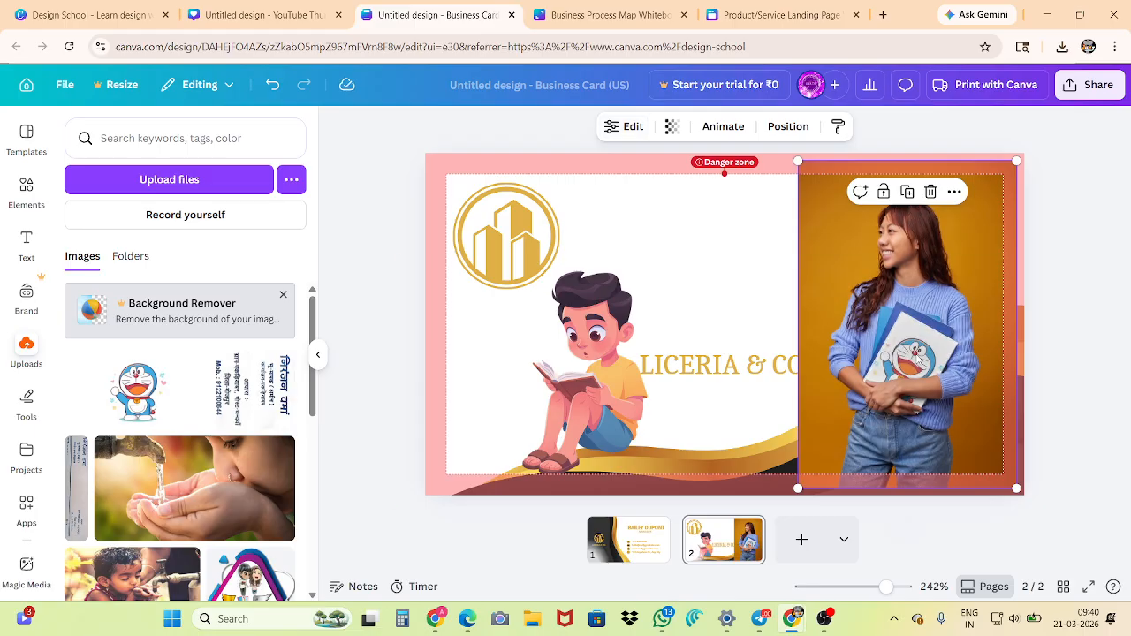
Try Smart Crop and several alignments on the mockup's Doraemon image, finishing with middle and center alignment
{"action": "double_click", "coordinate": [916, 356]}
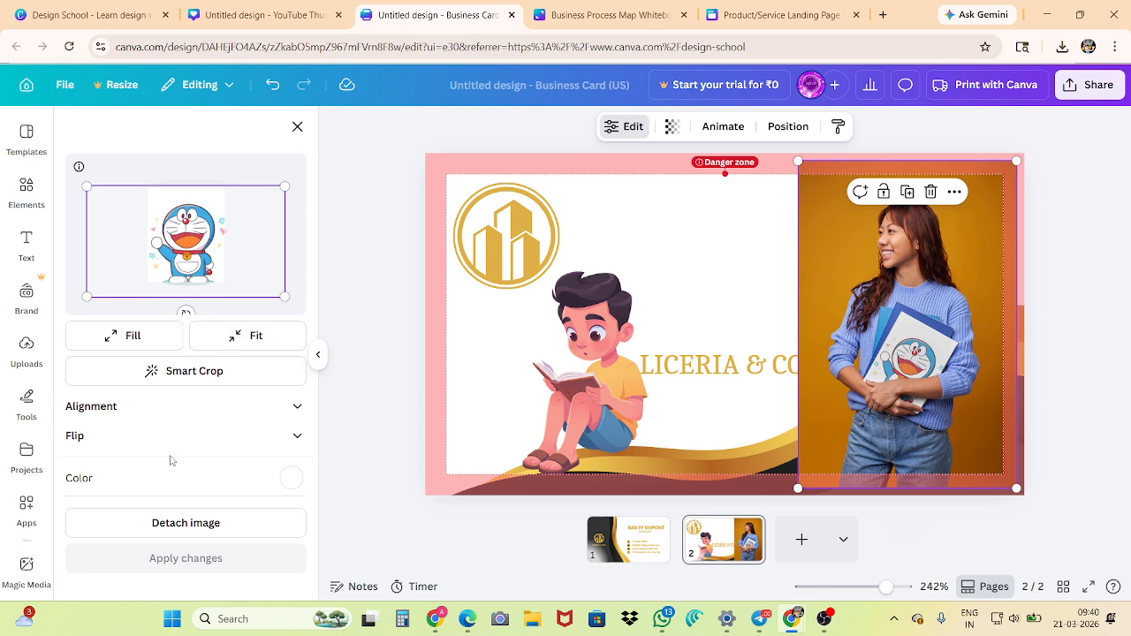
{"action": "left_click", "coordinate": [175, 372]}
{"action": "left_click", "coordinate": [137, 411]}
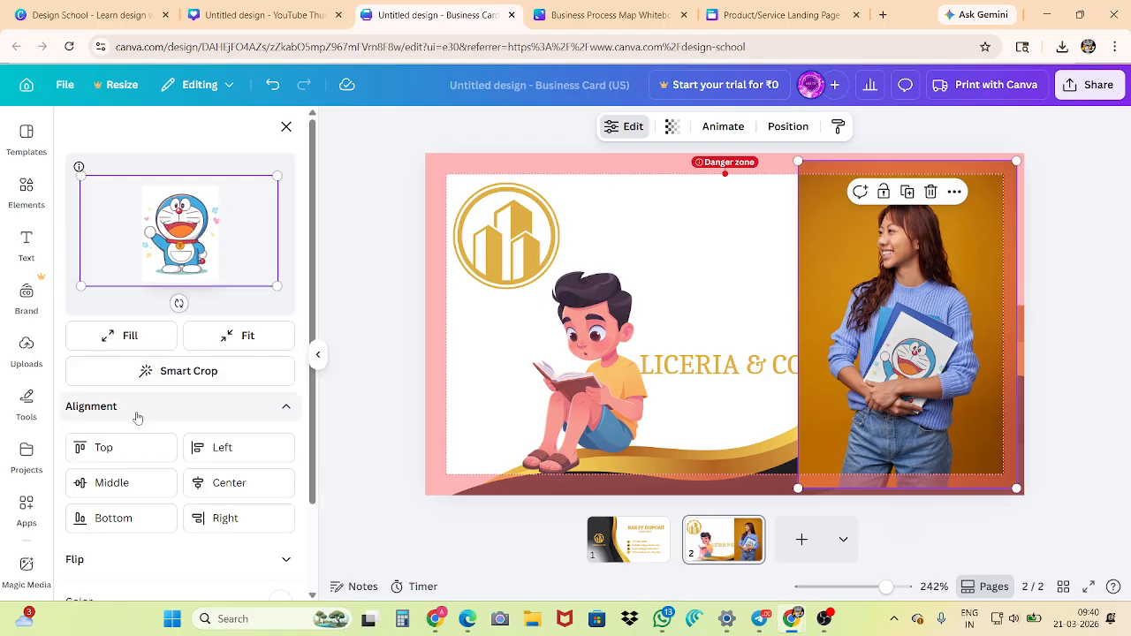
{"action": "scroll", "coordinate": [120, 397], "scroll_direction": "down", "scroll_amount": 1}
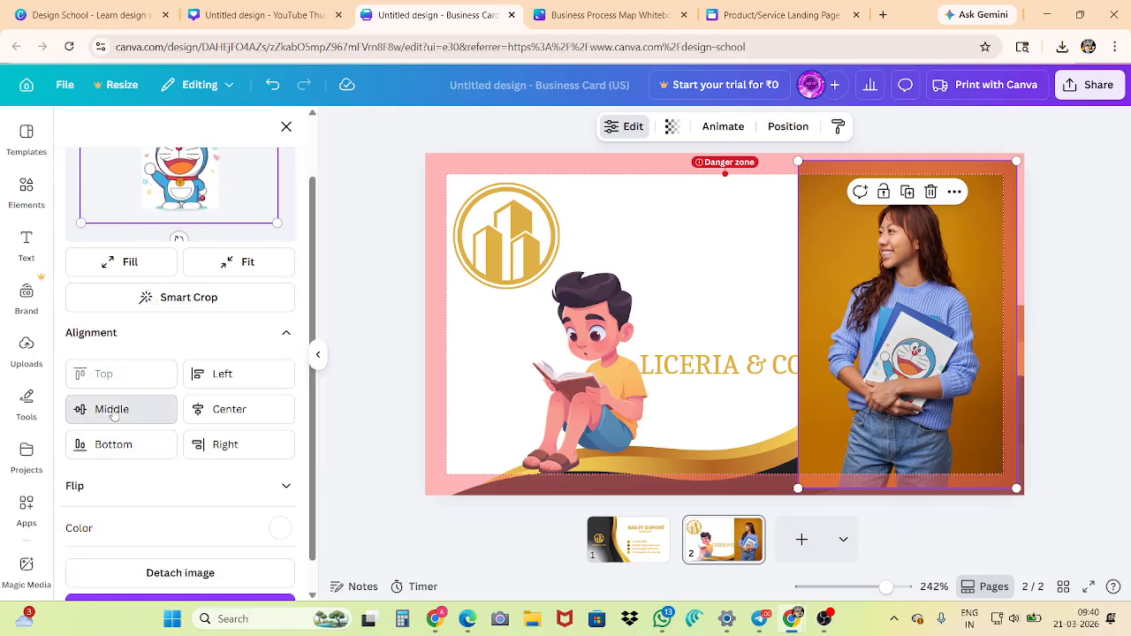
{"action": "left_click", "coordinate": [114, 409]}
{"action": "left_click", "coordinate": [112, 443]}
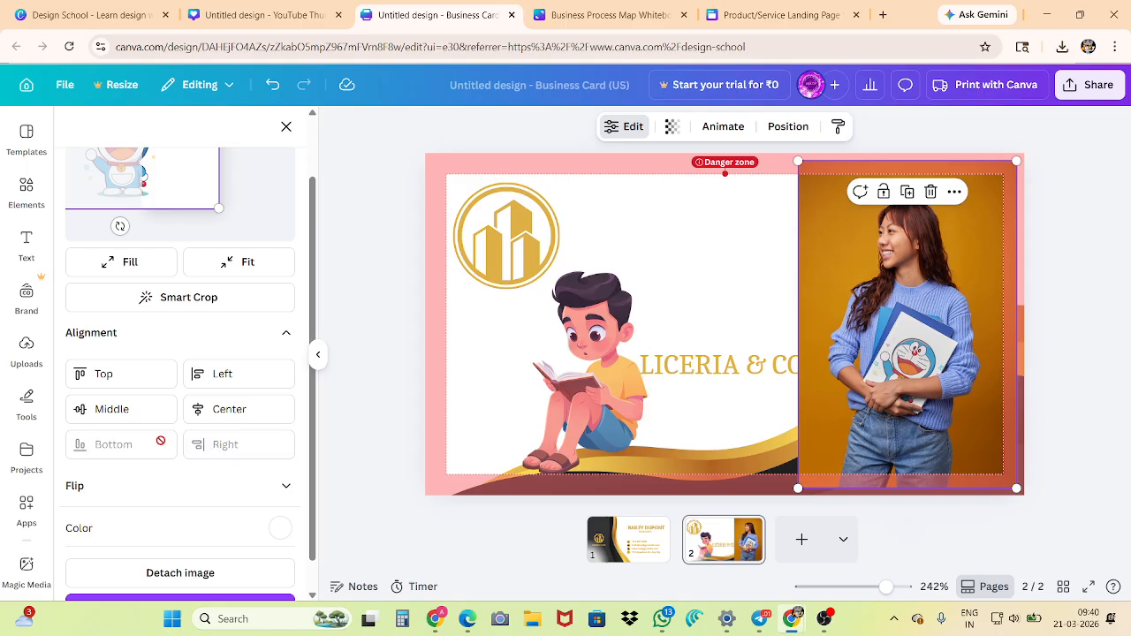
{"action": "left_click", "coordinate": [137, 412]}
{"action": "left_click", "coordinate": [204, 409]}
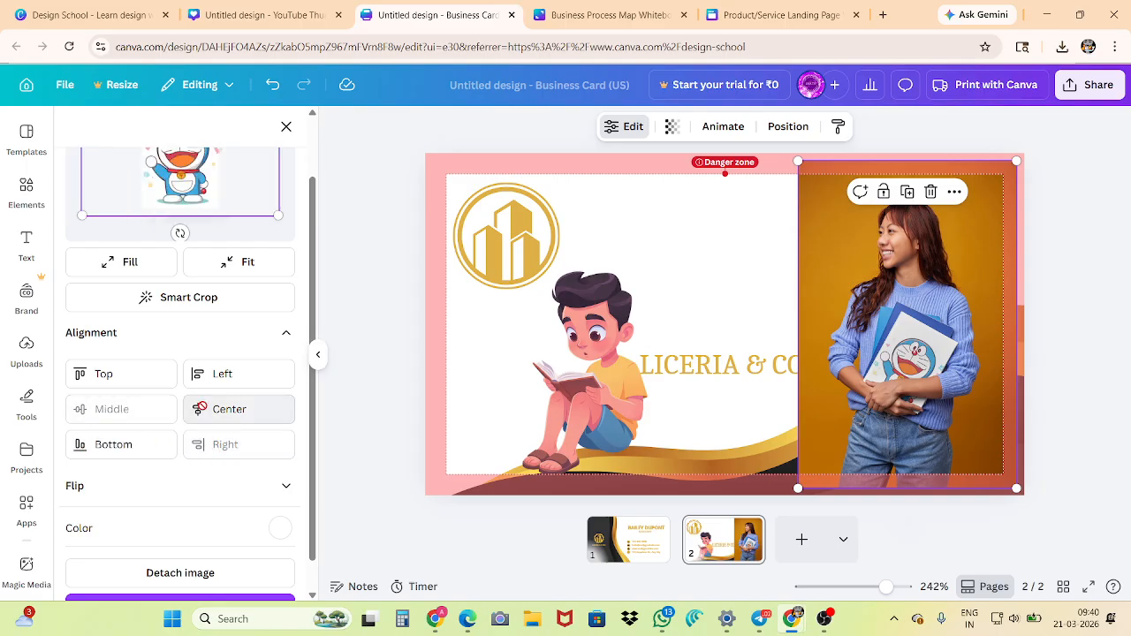
Try flipping the mockup's Doraemon image horizontally and vertically, and leave the mockup editing without applying the changes
{"action": "scroll", "coordinate": [141, 478], "scroll_direction": "down", "scroll_amount": 1}
{"action": "left_click", "coordinate": [135, 458]}
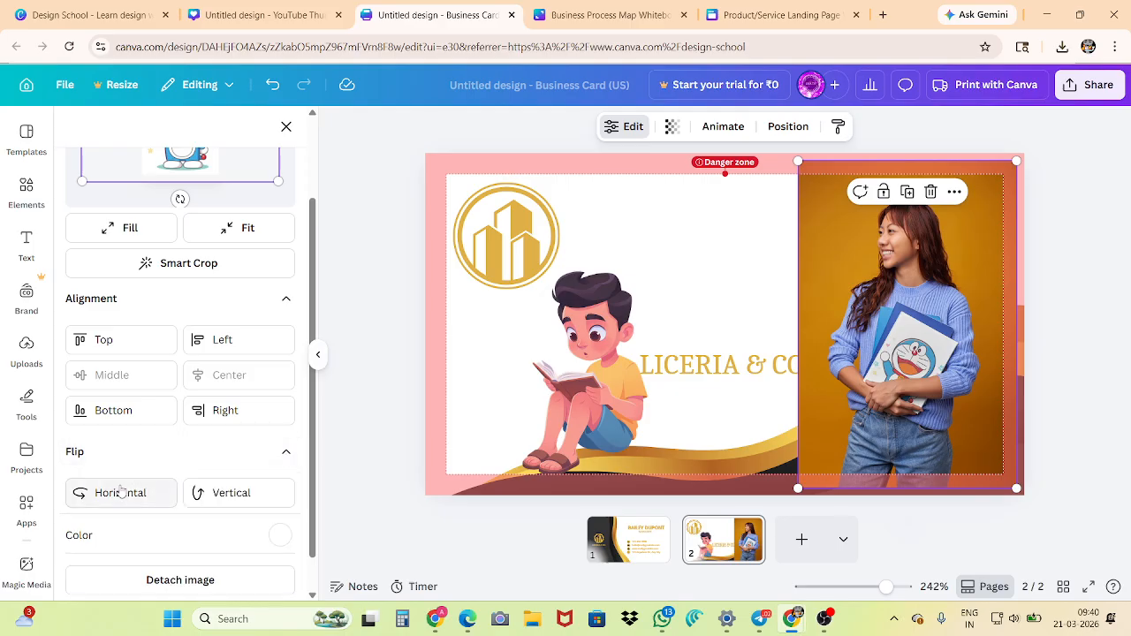
{"action": "left_click", "coordinate": [122, 492]}
{"action": "left_click", "coordinate": [215, 495]}
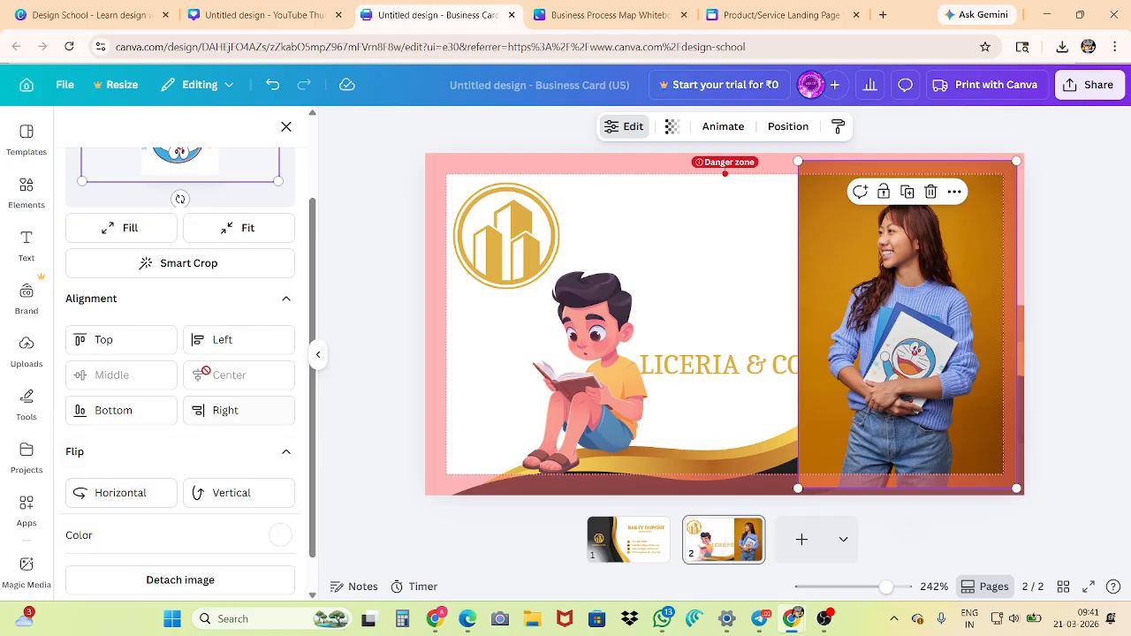
{"action": "scroll", "coordinate": [185, 270], "scroll_direction": "up", "scroll_amount": 2}
{"action": "scroll", "coordinate": [180, 412], "scroll_direction": "down", "scroll_amount": 3}
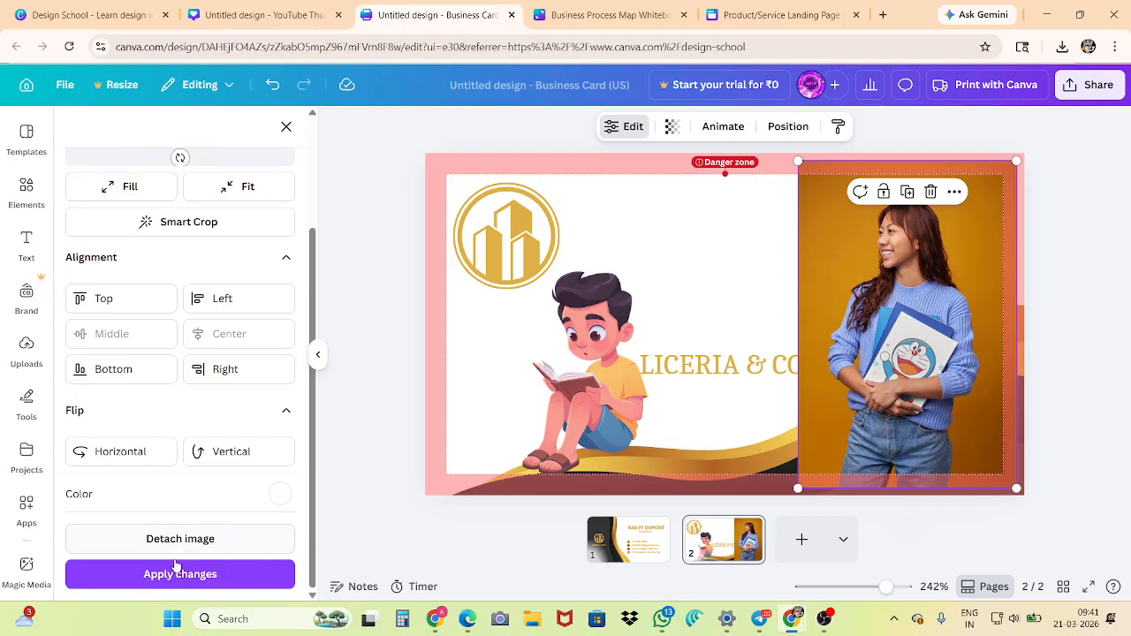
{"action": "left_click", "coordinate": [358, 408]}
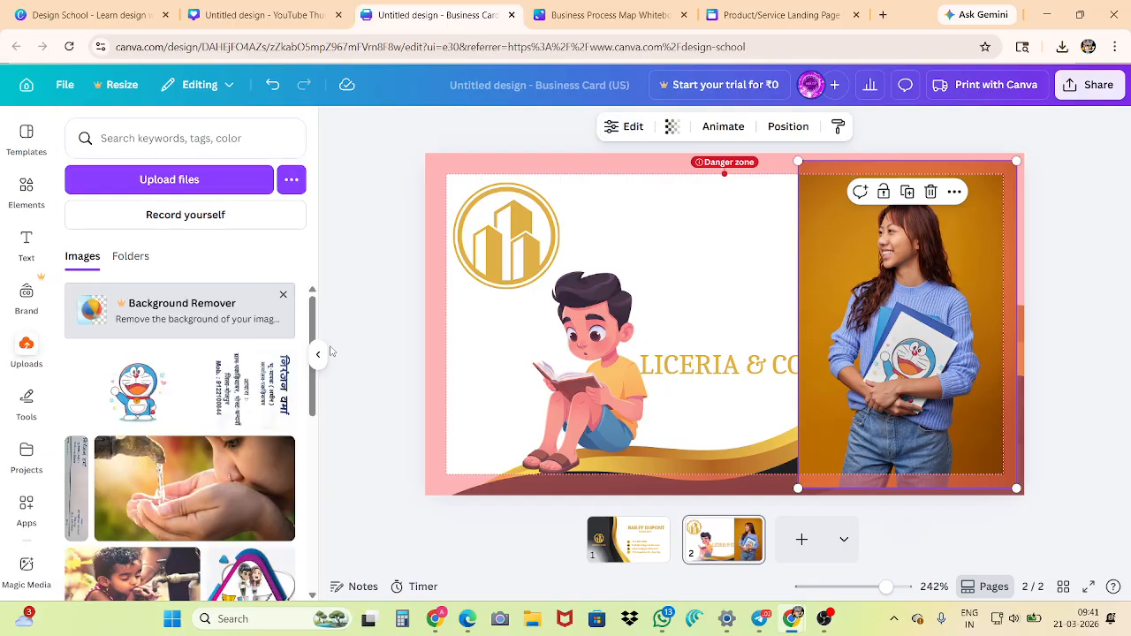
{"action": "left_click", "coordinate": [359, 365]}
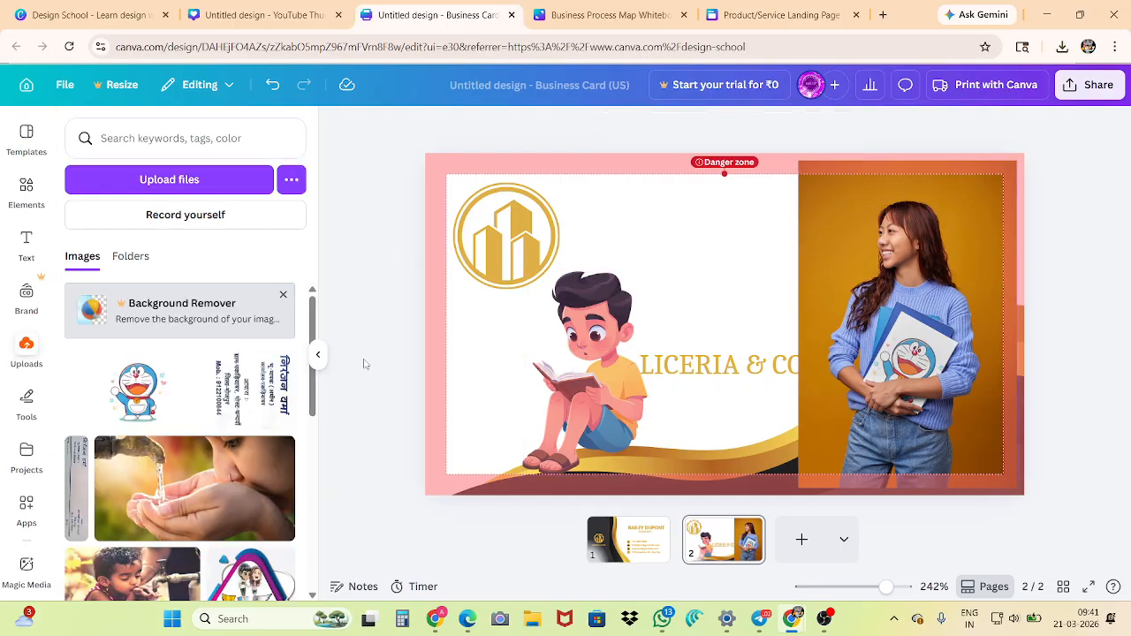
Show the photo results for "book" among the elements and delete the woman mockup from the card
{"action": "left_click", "coordinate": [26, 188]}
{"action": "left_click", "coordinate": [227, 261]}
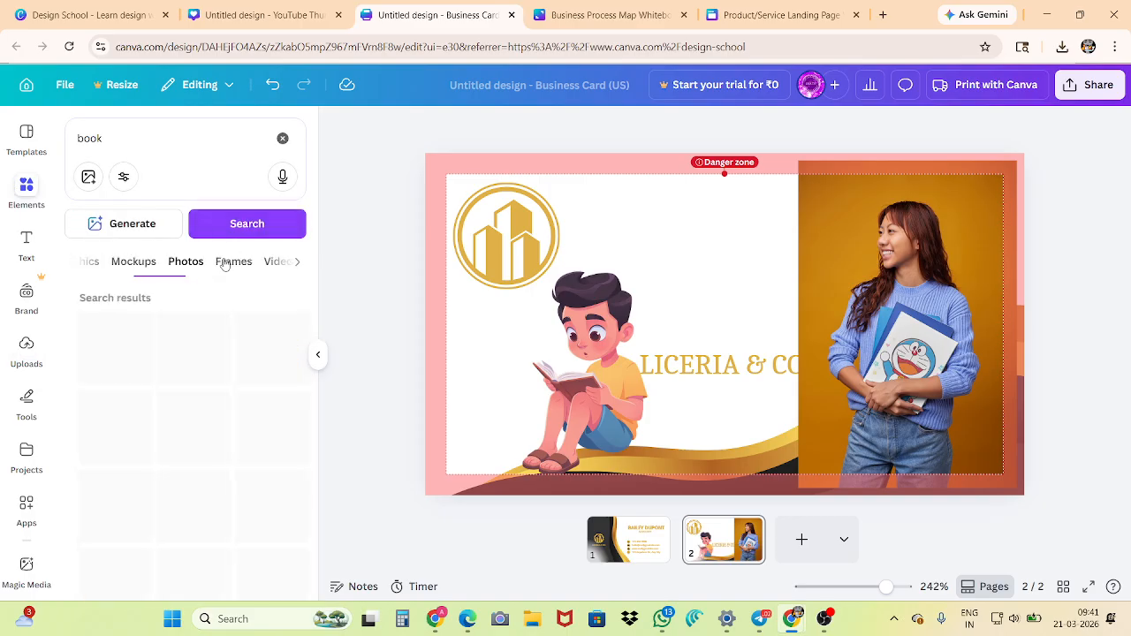
{"action": "left_click", "coordinate": [881, 260]}
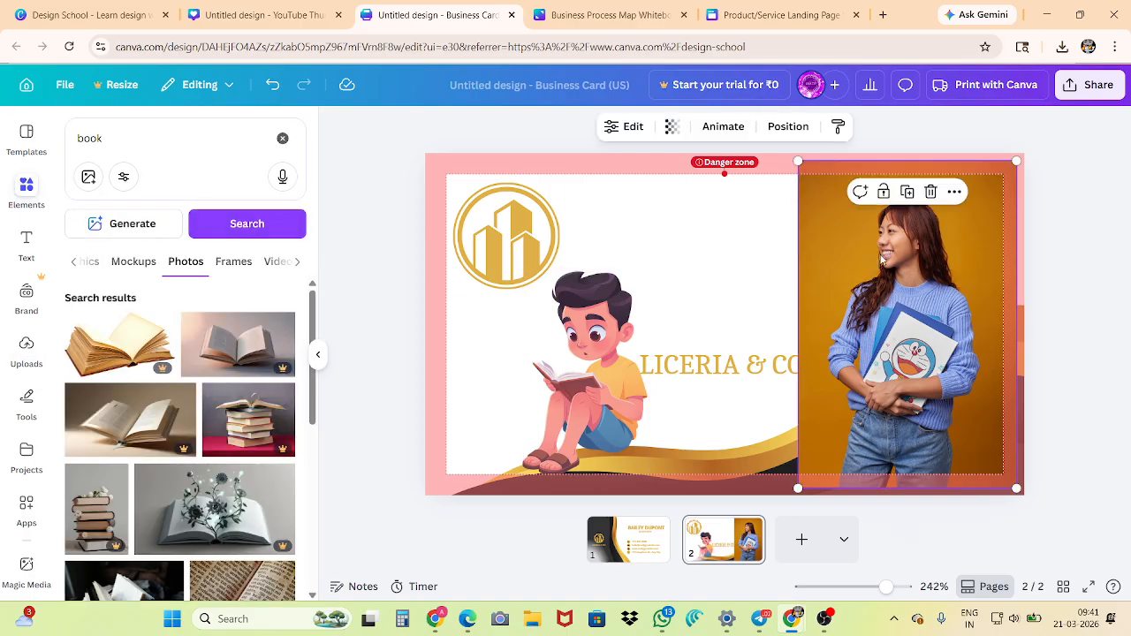
{"action": "left_click", "coordinate": [930, 192]}
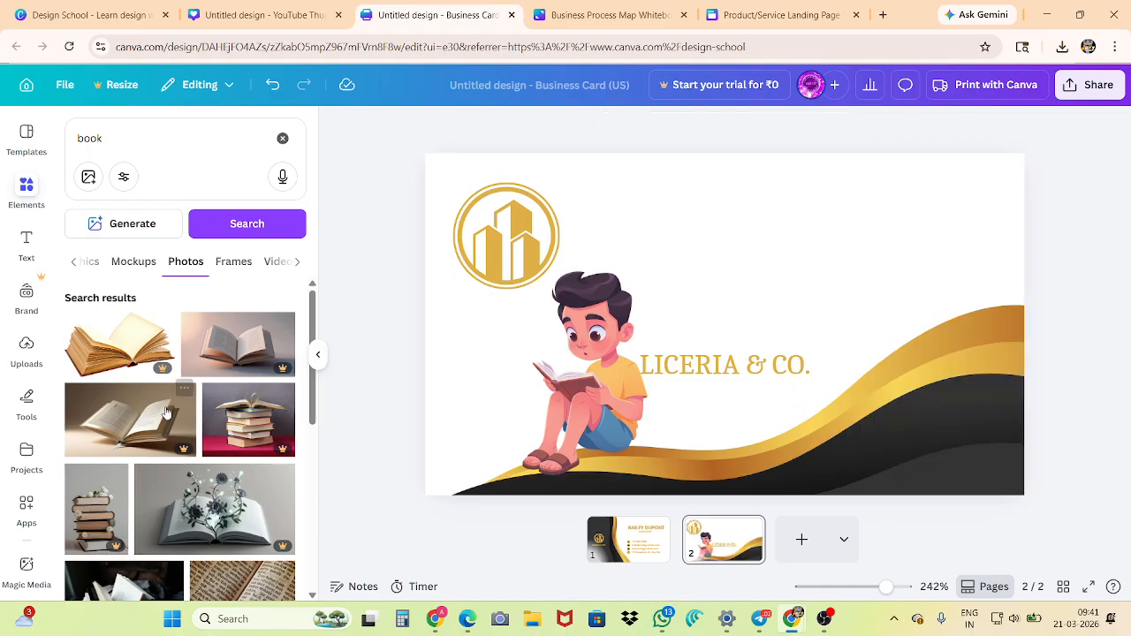
Look through the book photos, including the open books, book stacks and library shelves
{"action": "scroll", "coordinate": [166, 412], "scroll_direction": "down", "scroll_amount": 2}
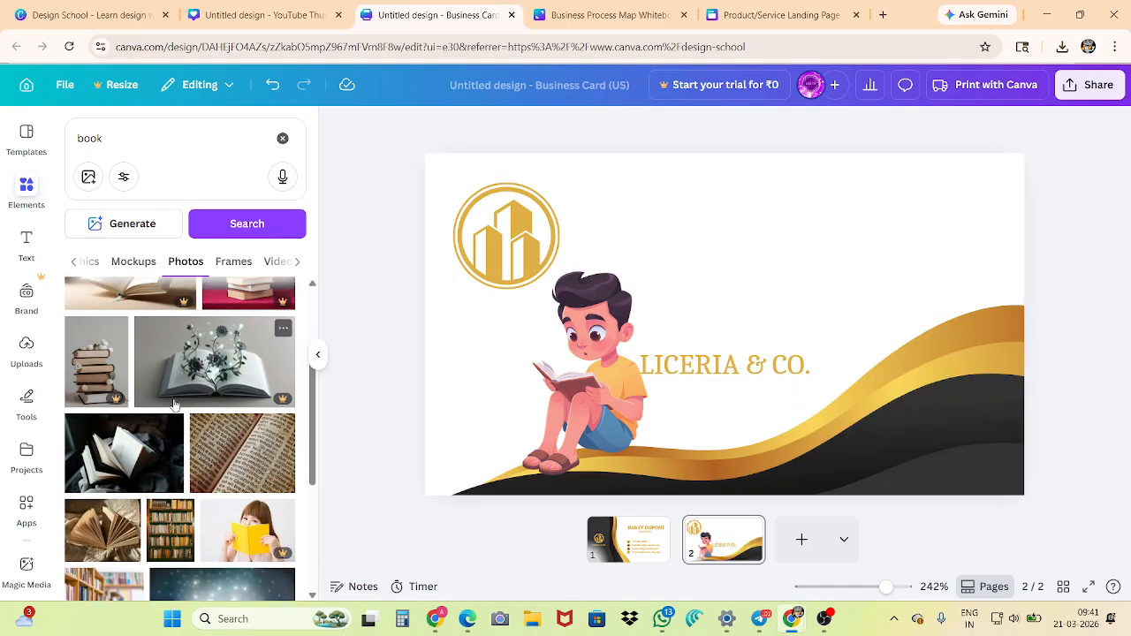
{"action": "scroll", "coordinate": [184, 394], "scroll_direction": "down", "scroll_amount": 3}
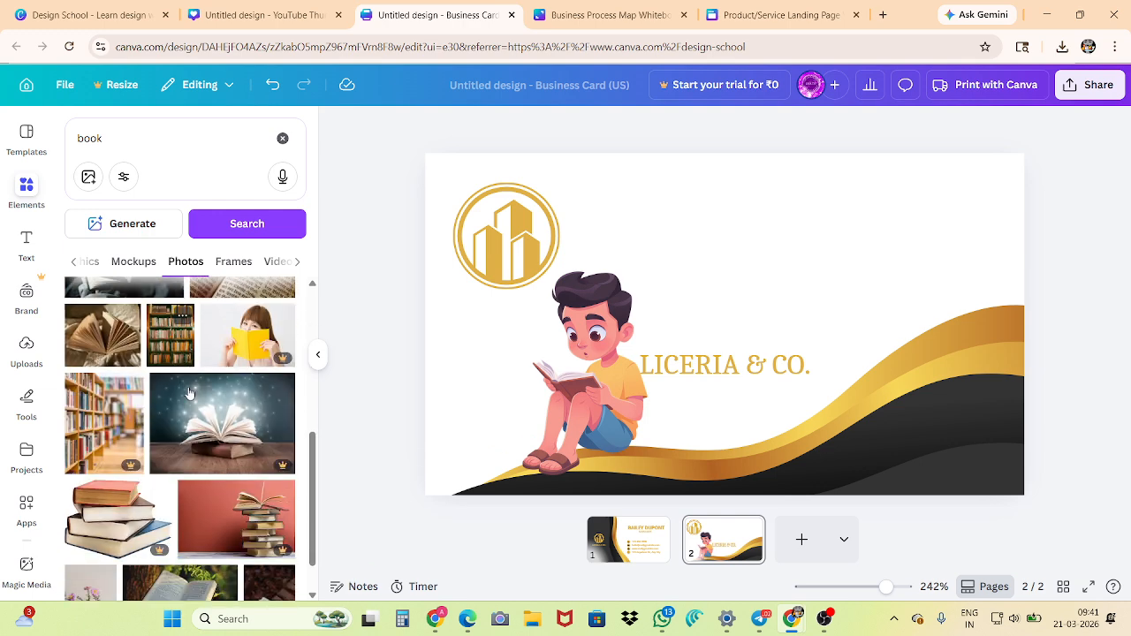
{"action": "scroll", "coordinate": [177, 398], "scroll_direction": "down", "scroll_amount": 2}
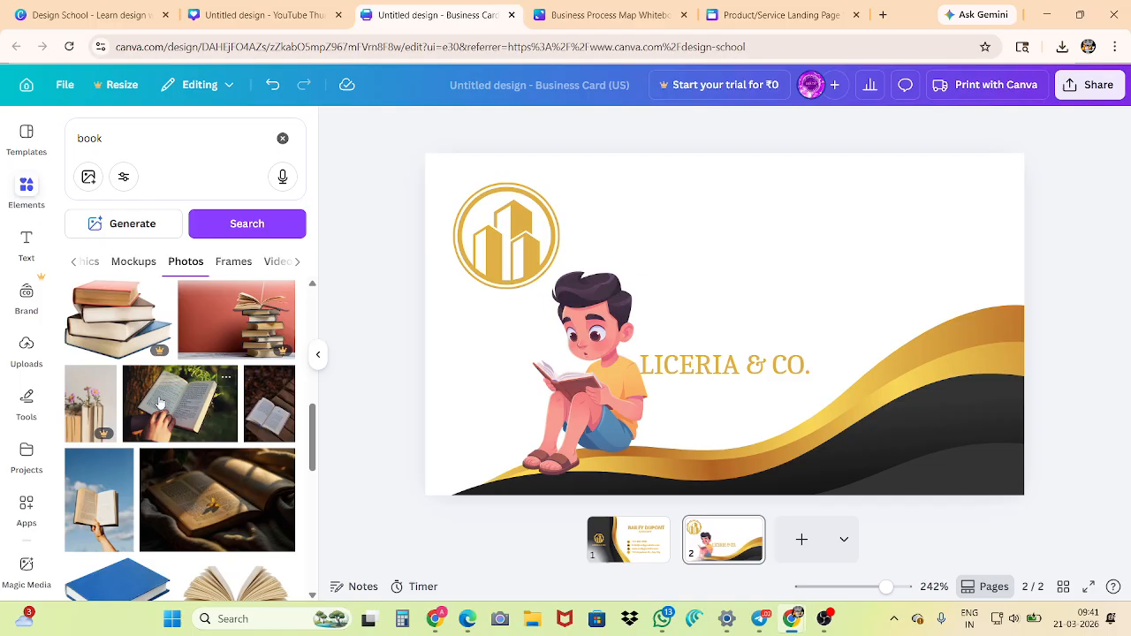
{"action": "scroll", "coordinate": [193, 489], "scroll_direction": "down", "scroll_amount": 2}
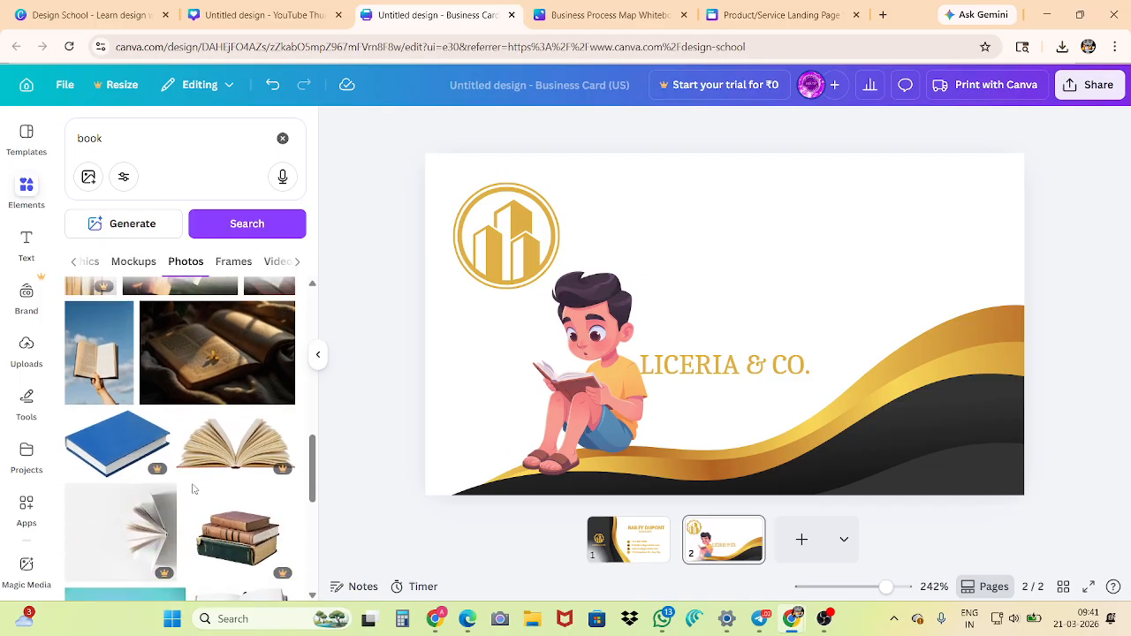
{"action": "scroll", "coordinate": [155, 426], "scroll_direction": "down", "scroll_amount": 3}
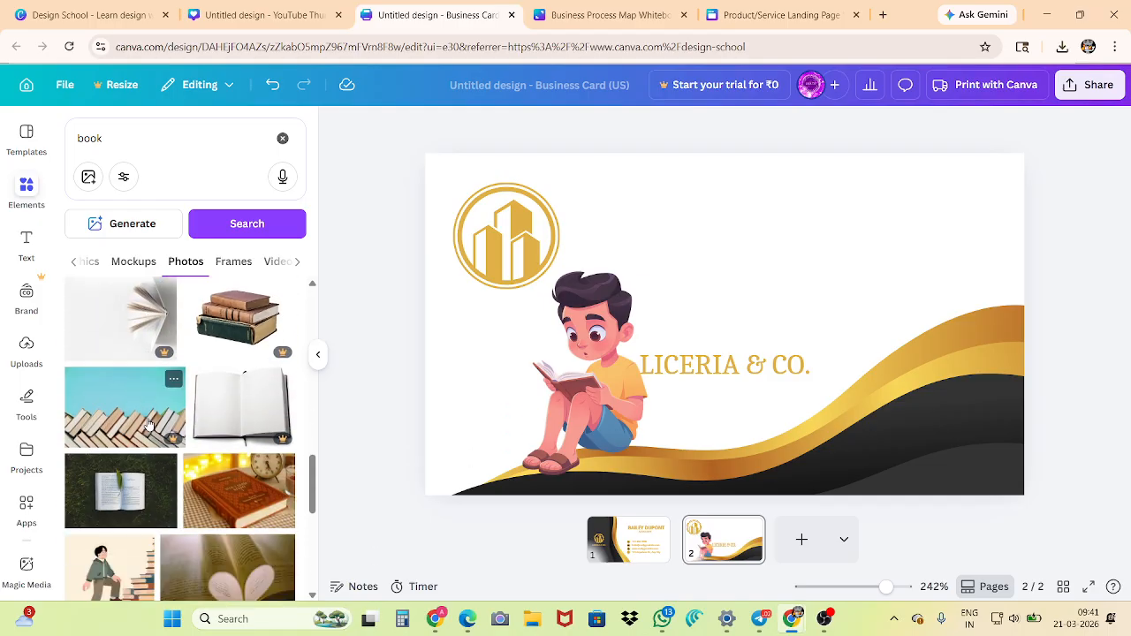
{"action": "scroll", "coordinate": [148, 425], "scroll_direction": "down", "scroll_amount": 3}
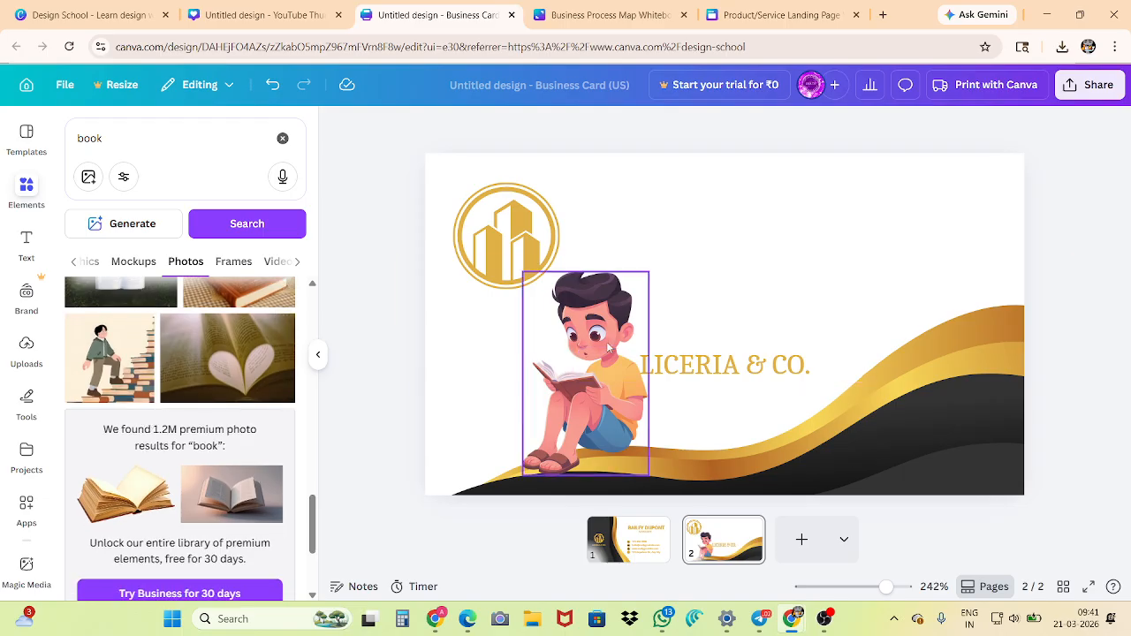
Recolour the boy illustration's dark purple colour to the default solid light gray #d9d9d9
{"action": "left_click", "coordinate": [554, 400]}
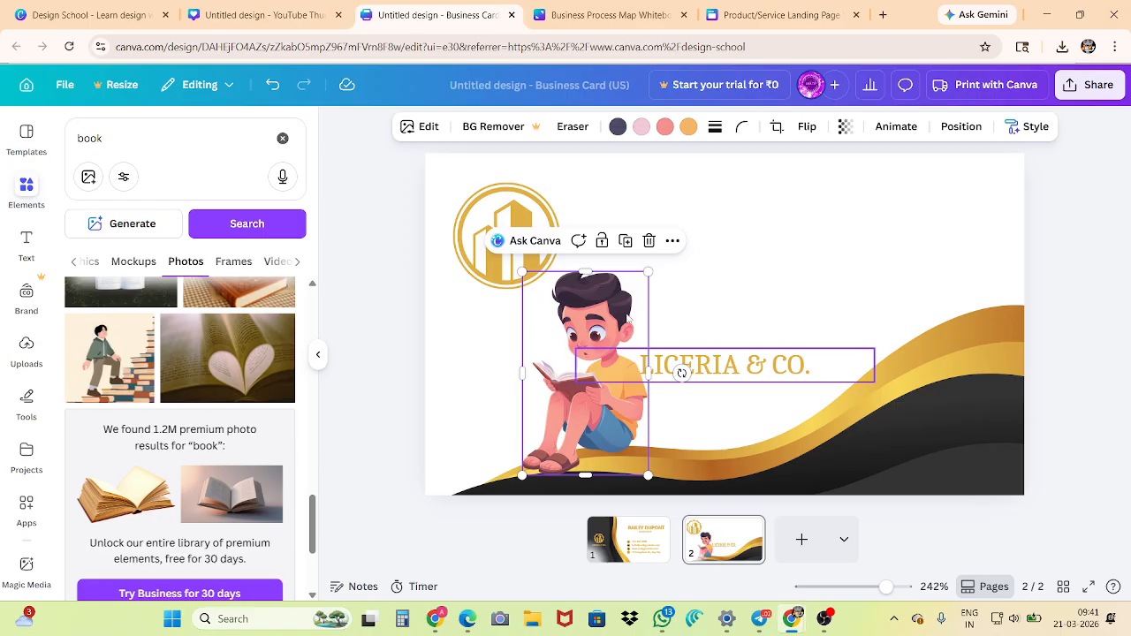
{"action": "left_click", "coordinate": [618, 127]}
{"action": "scroll", "coordinate": [157, 447], "scroll_direction": "down", "scroll_amount": 1}
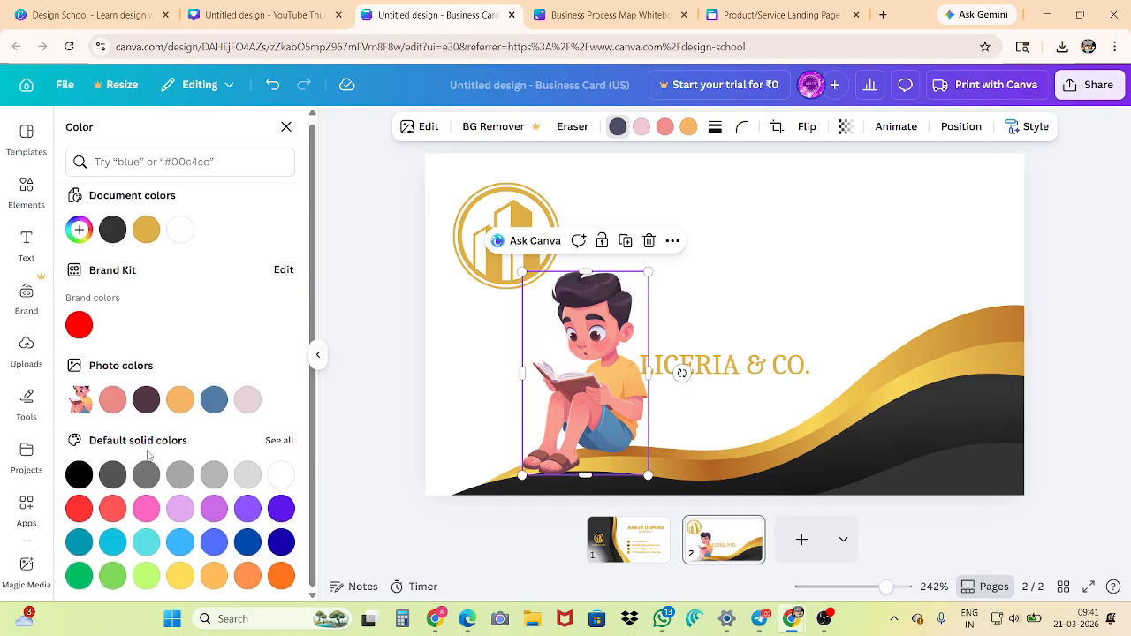
{"action": "left_click", "coordinate": [247, 475]}
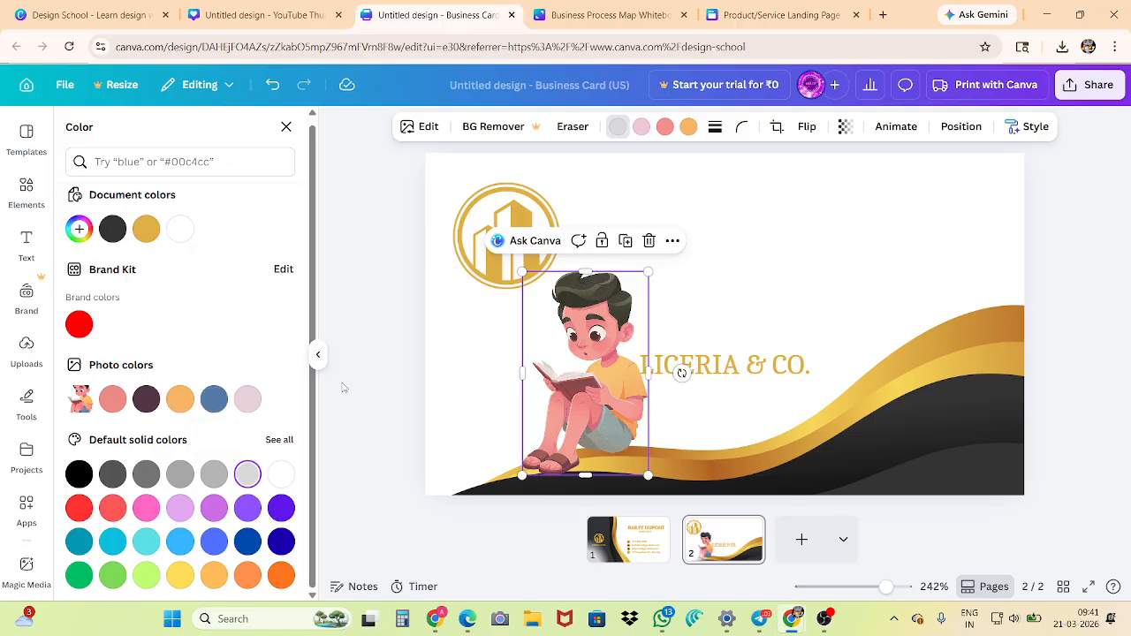
{"action": "left_click", "coordinate": [380, 368]}
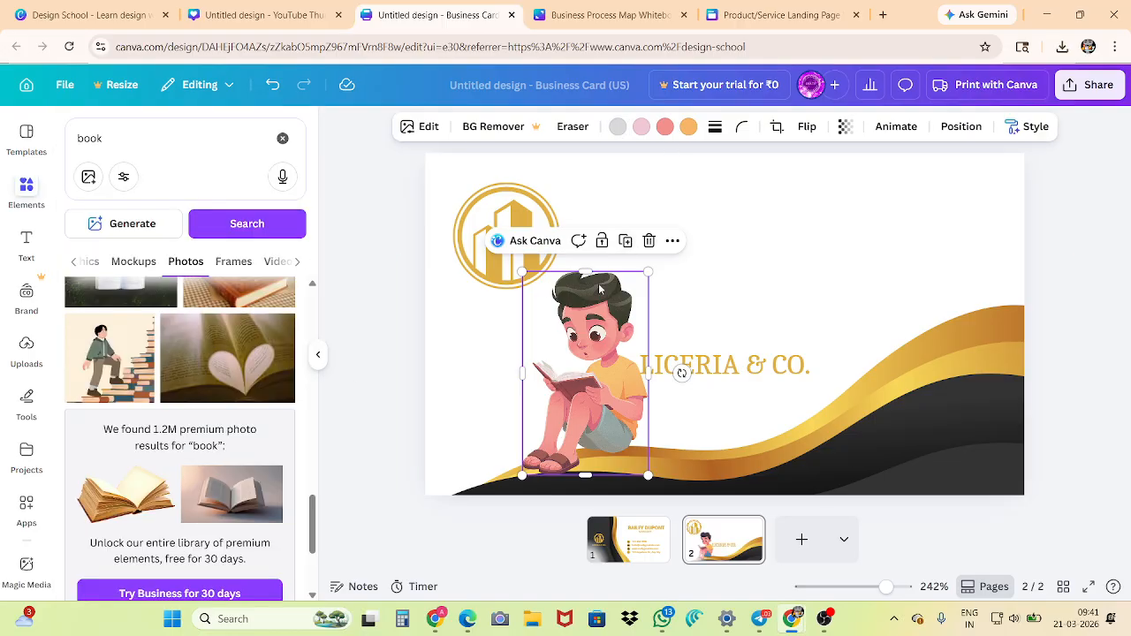
Try dark and light gray on the boy's orange shirt colour, settle on the document's orange #dfaf46, and leave the boy beside the company name
{"action": "left_click_drag", "start_coordinate": [570, 420], "coordinate": [870, 329]}
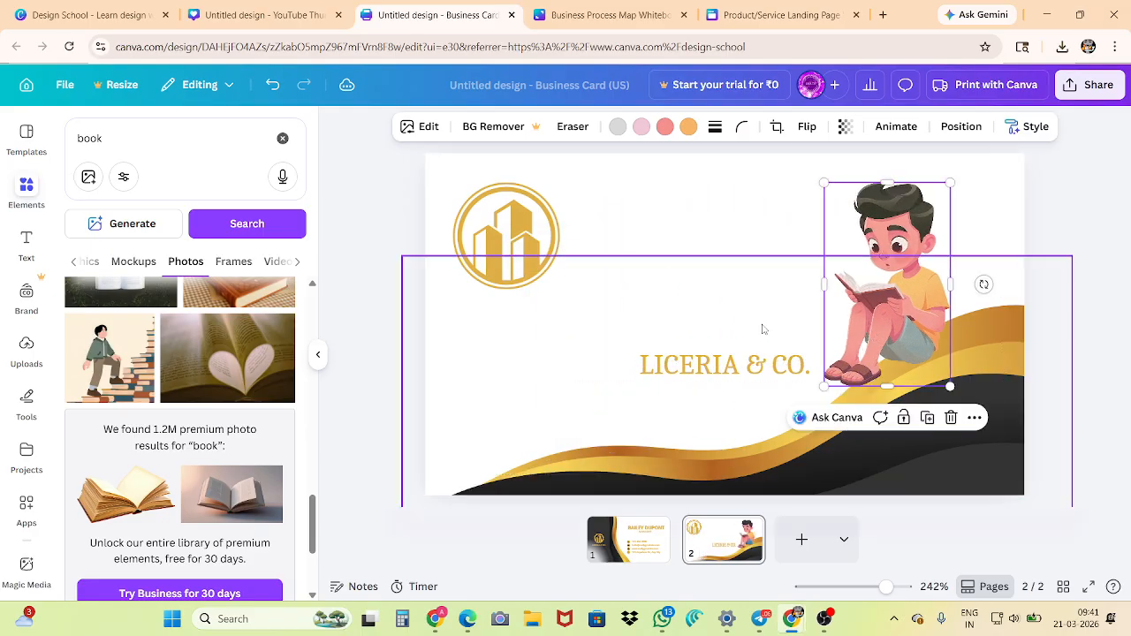
{"action": "left_click", "coordinate": [688, 127]}
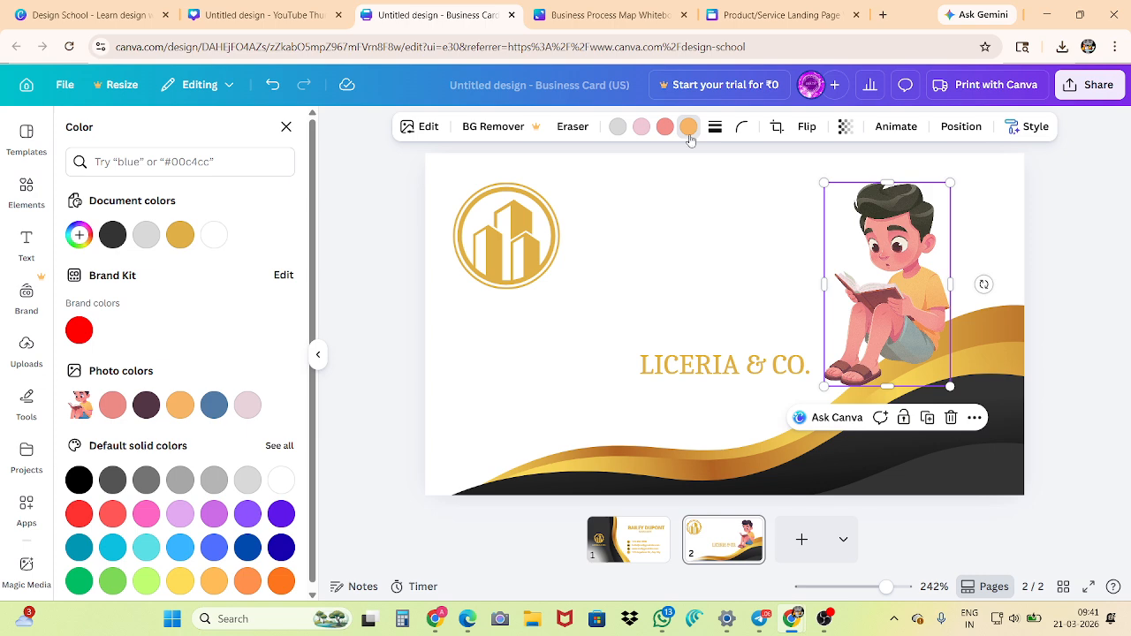
{"action": "scroll", "coordinate": [178, 378], "scroll_direction": "down", "scroll_amount": 1}
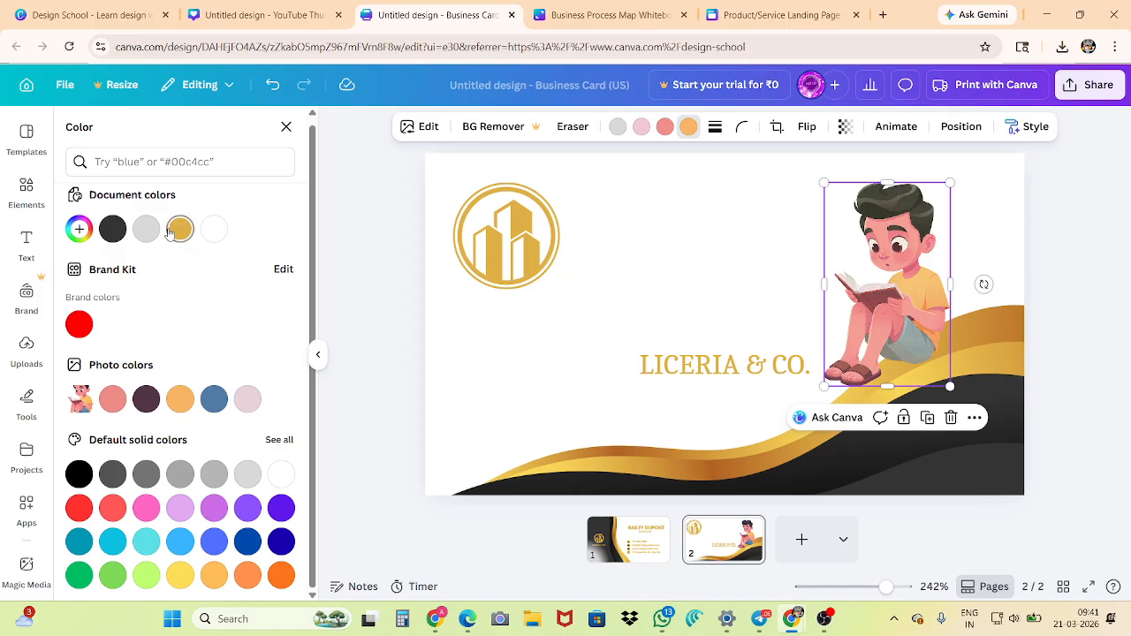
{"action": "left_click", "coordinate": [112, 230]}
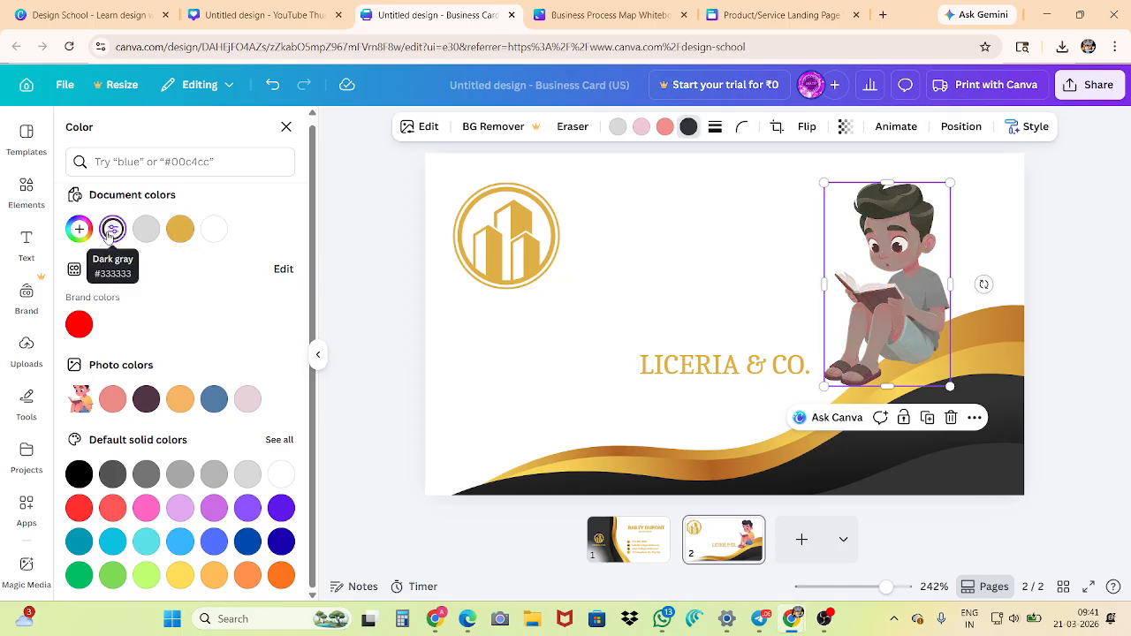
{"action": "left_click", "coordinate": [151, 240]}
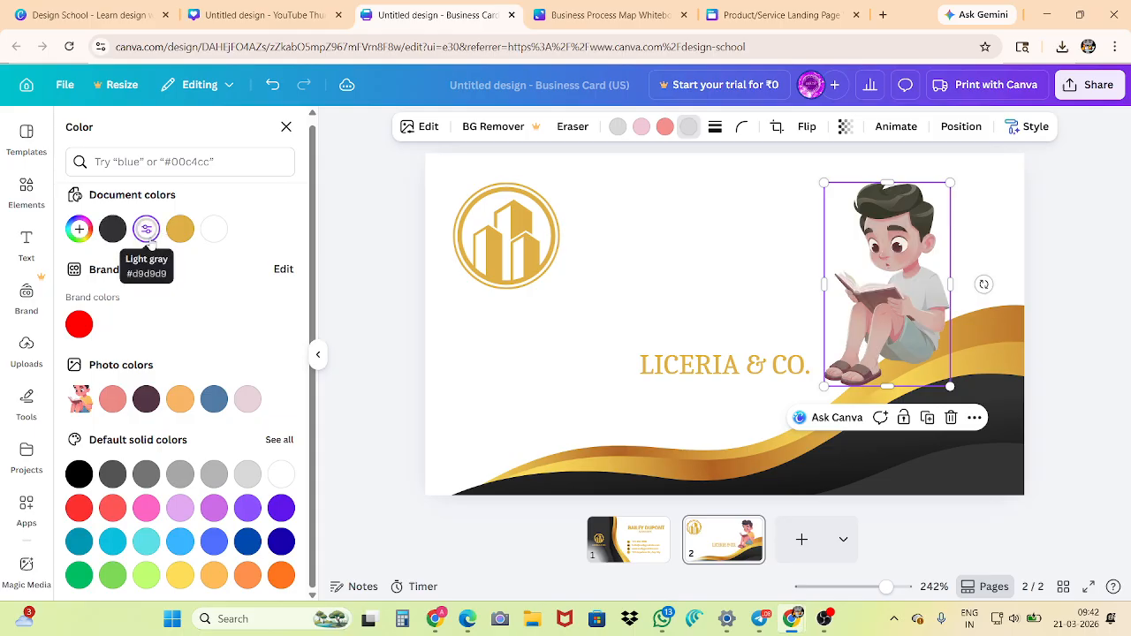
{"action": "left_click", "coordinate": [181, 229]}
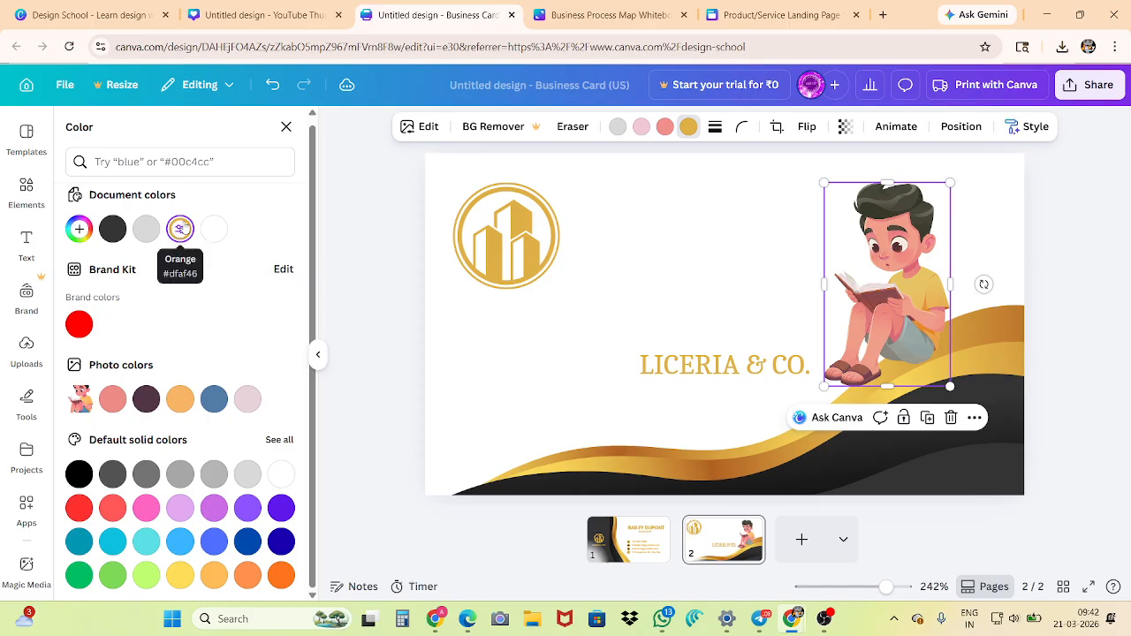
{"action": "left_click_drag", "start_coordinate": [894, 328], "coordinate": [595, 411]}
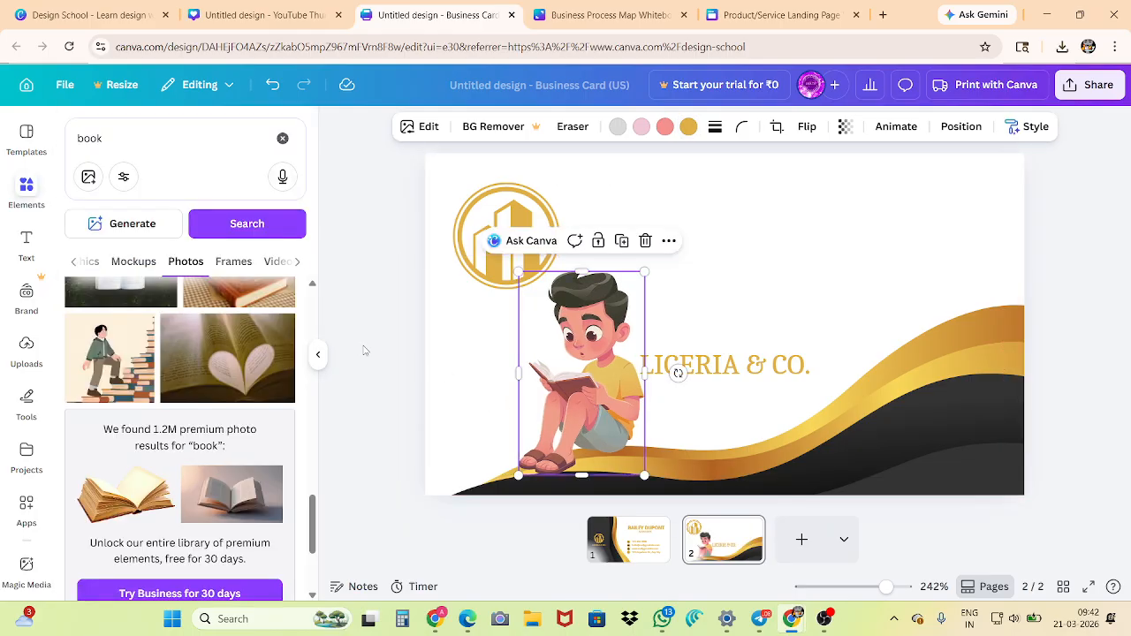
Add the book frame from the "book" frame results near the card's right edge and fill it with the uploaded Doraemon image
{"action": "left_click", "coordinate": [233, 260]}
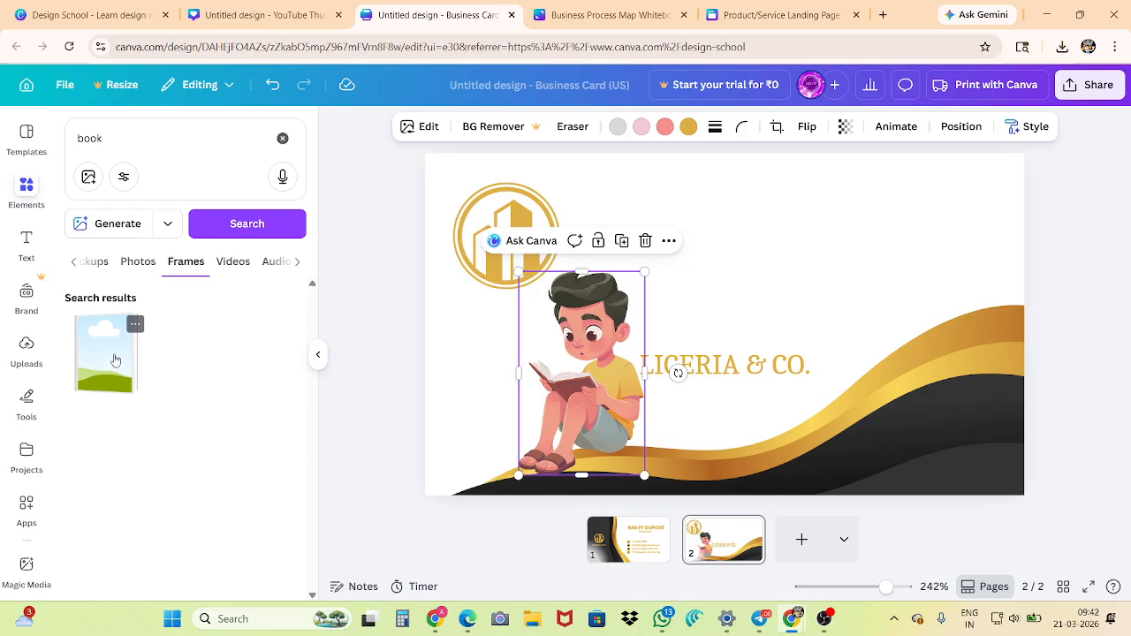
{"action": "left_click_drag", "start_coordinate": [115, 360], "coordinate": [923, 253]}
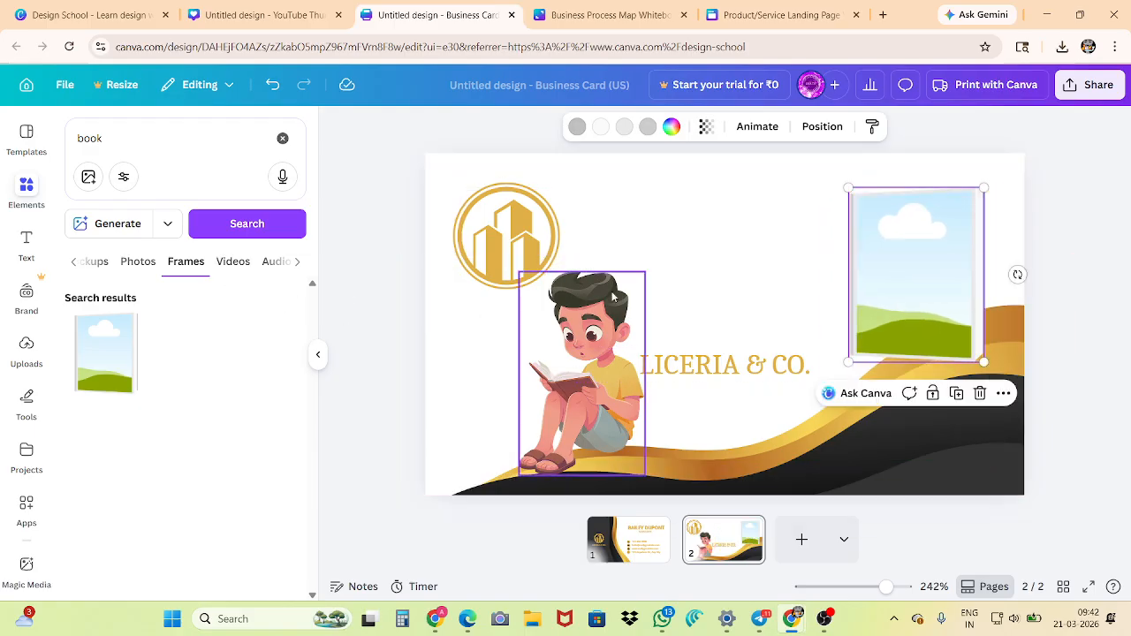
{"action": "left_click", "coordinate": [27, 345]}
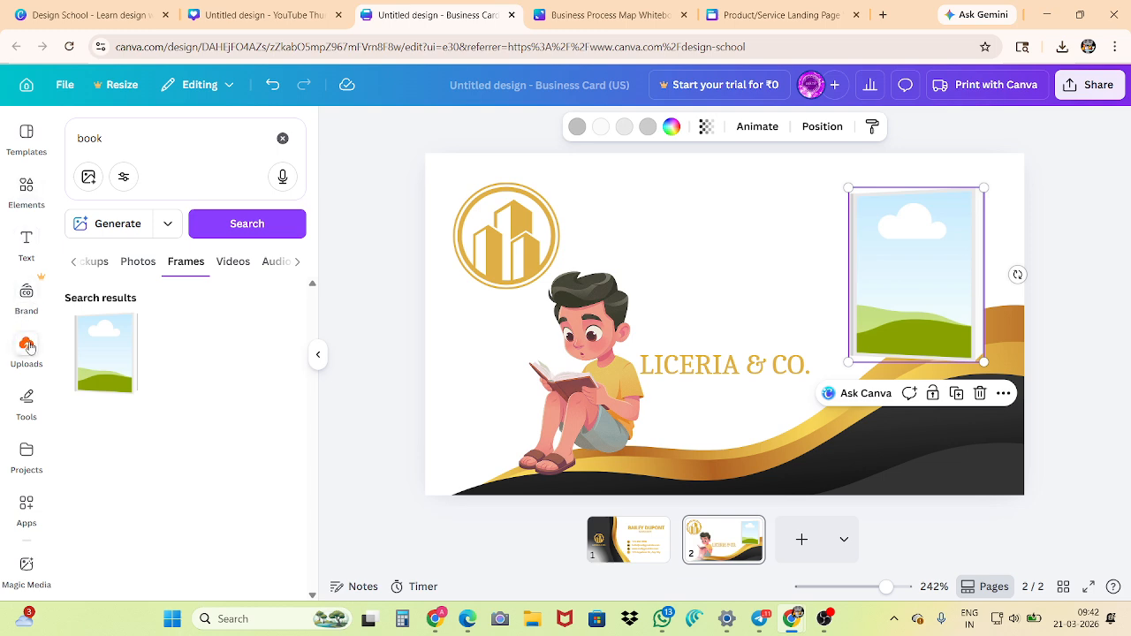
{"action": "left_click", "coordinate": [144, 413]}
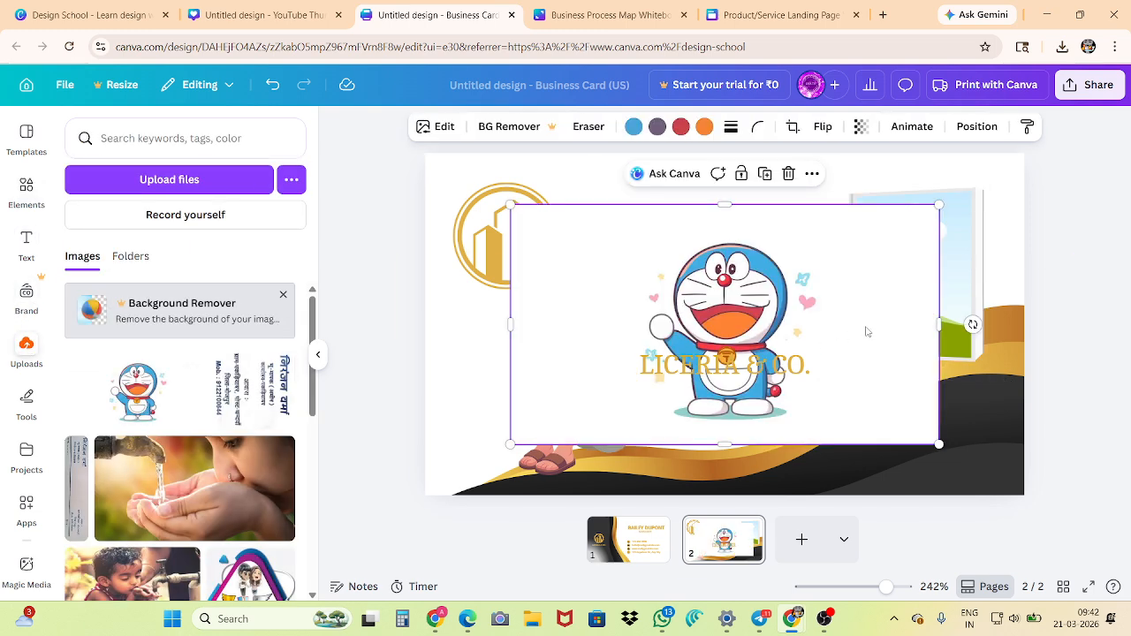
{"action": "left_click", "coordinate": [760, 353]}
{"action": "left_click", "coordinate": [747, 262]}
{"action": "left_click_drag", "start_coordinate": [726, 279], "coordinate": [917, 270]}
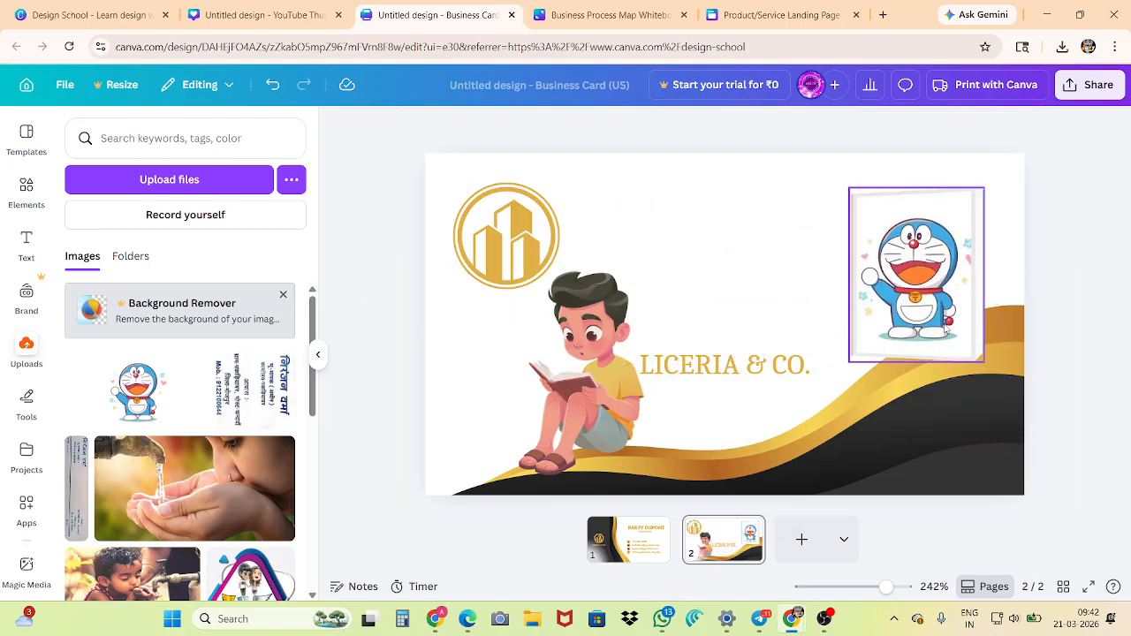
{"action": "left_click_drag", "start_coordinate": [919, 300], "coordinate": [912, 372]}
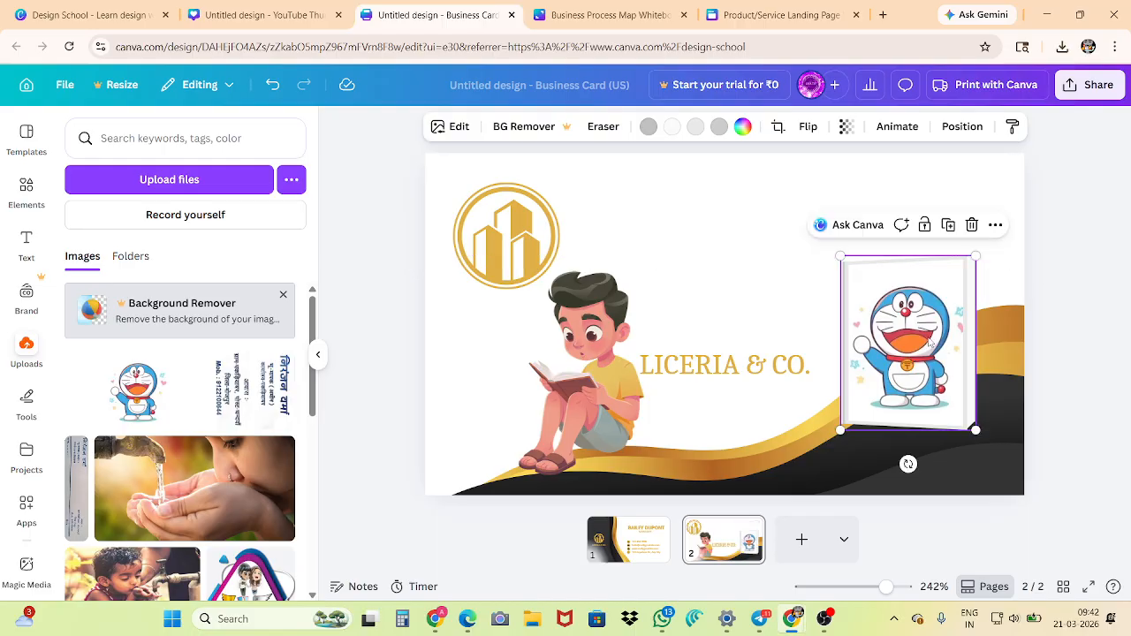
Set the second page's background to the dark gray document colour
{"action": "left_click", "coordinate": [727, 171]}
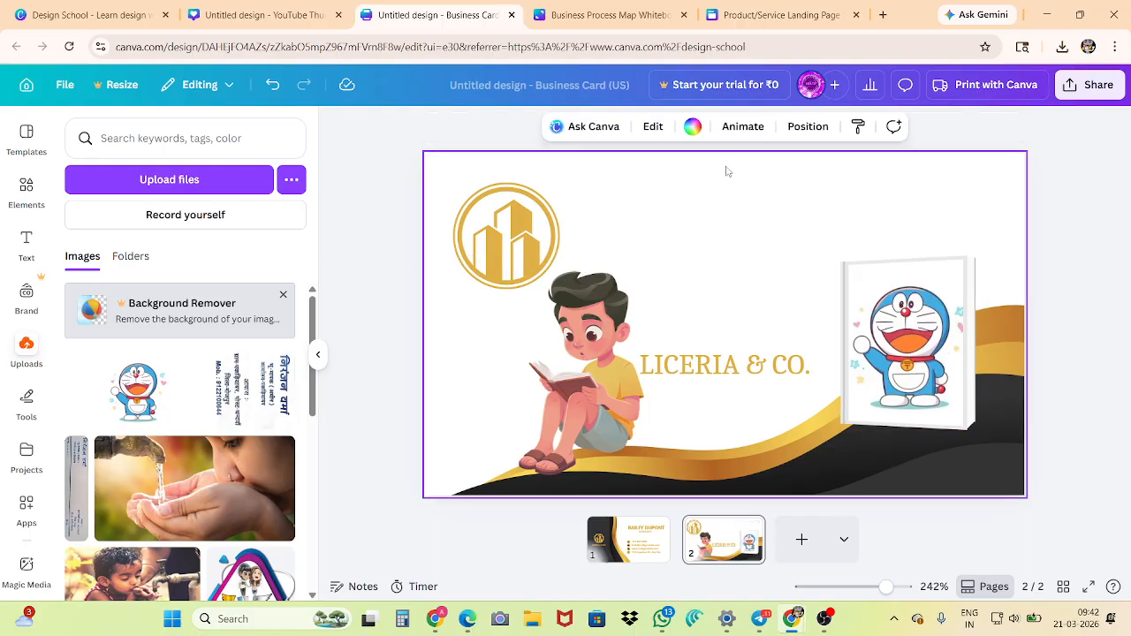
{"action": "left_click", "coordinate": [692, 127]}
{"action": "left_click", "coordinate": [109, 239]}
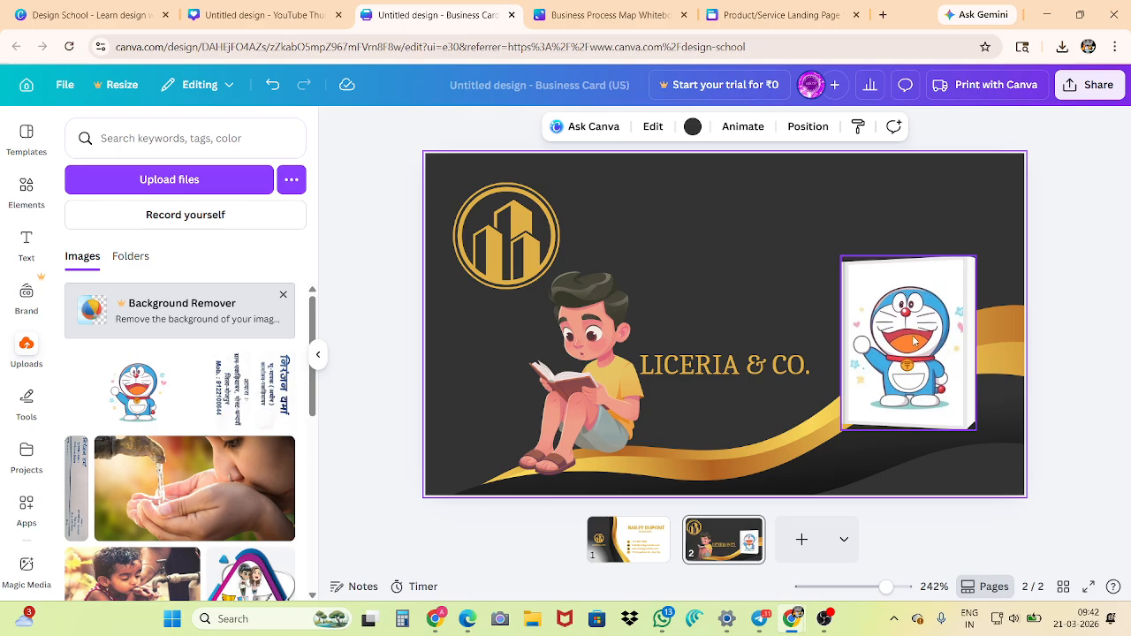
Reposition the Doraemon book frame in the card's upper right area and show its image and frame deletion options
{"action": "left_click_drag", "start_coordinate": [907, 334], "coordinate": [864, 261]}
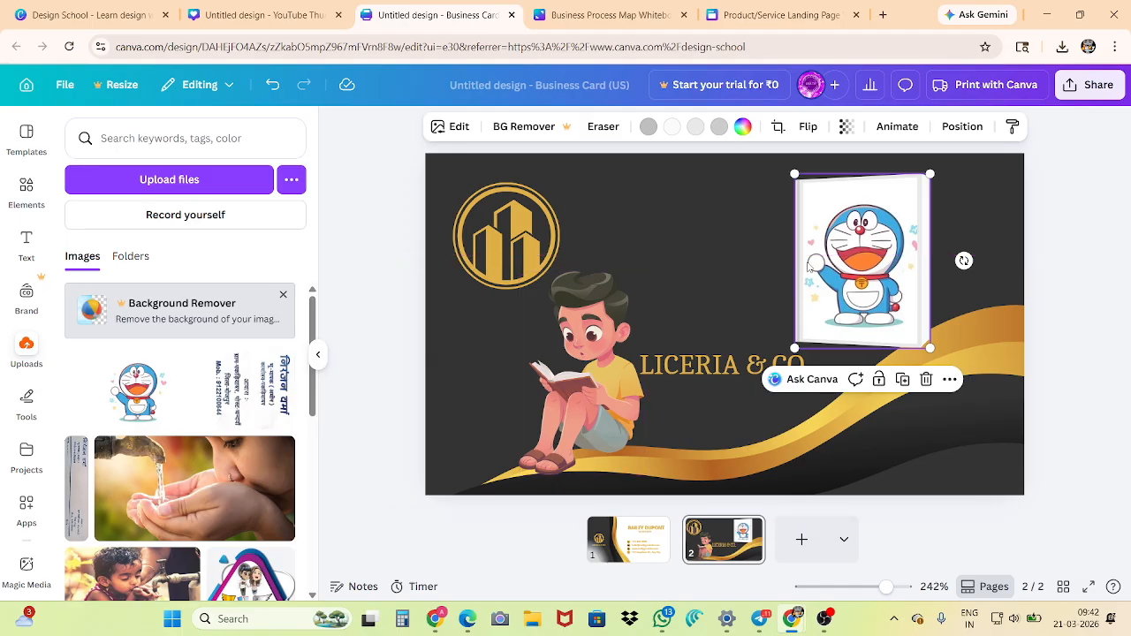
{"action": "left_click", "coordinate": [380, 290]}
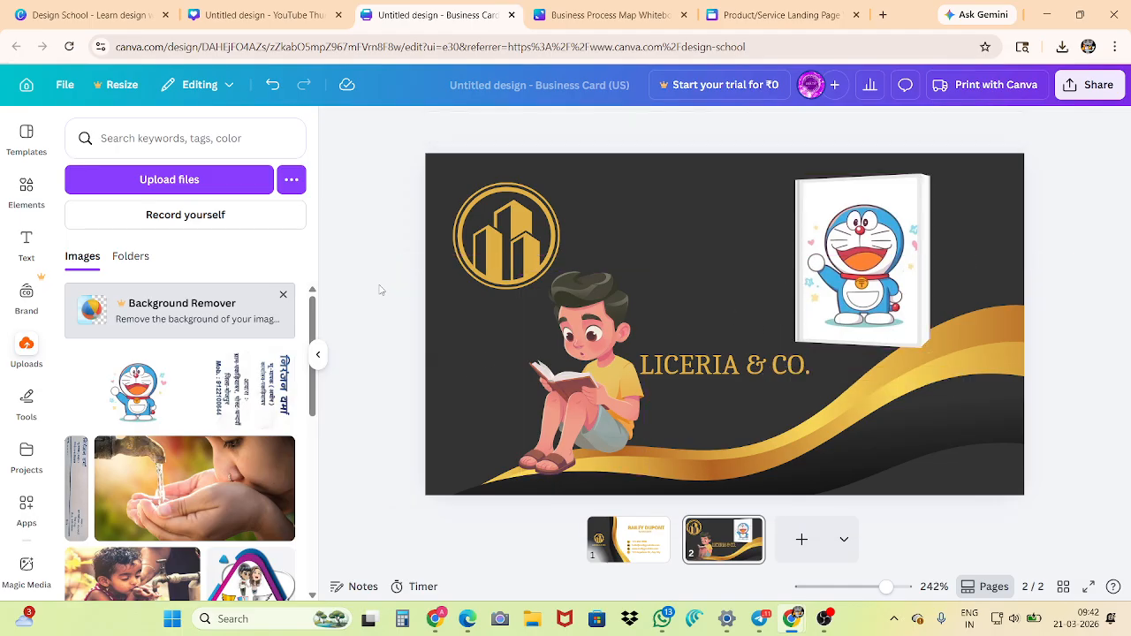
{"action": "left_click_drag", "start_coordinate": [870, 240], "coordinate": [893, 281]}
{"action": "left_click", "coordinate": [950, 170]}
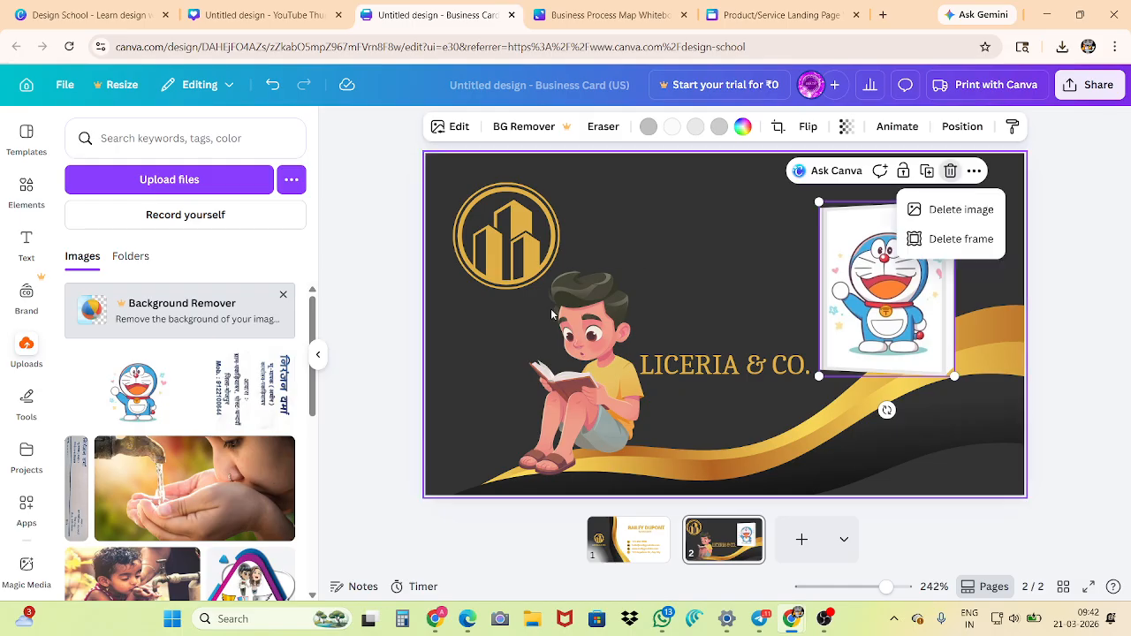
Look through the video, audio and shape results for "book" among the elements
{"action": "left_click", "coordinate": [26, 194]}
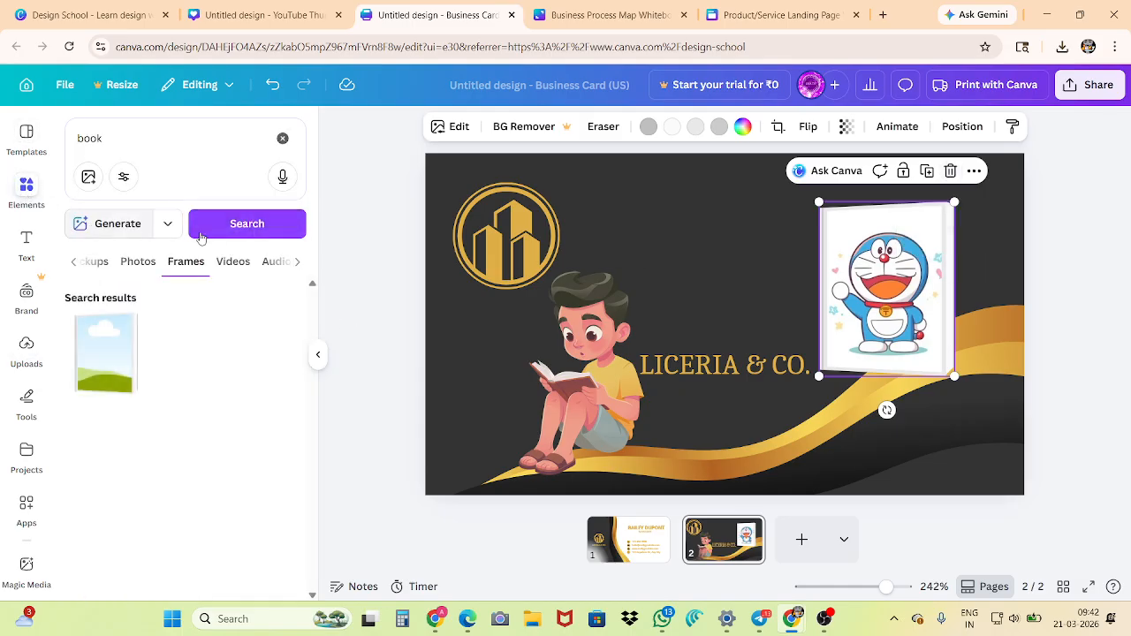
{"action": "left_click", "coordinate": [231, 261]}
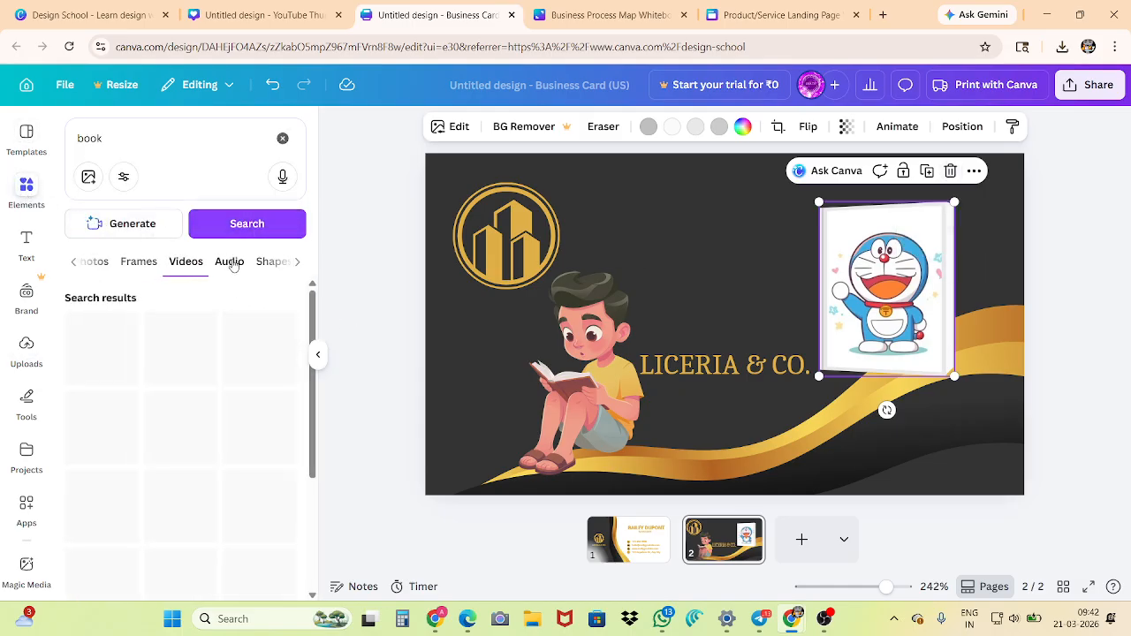
{"action": "scroll", "coordinate": [212, 365], "scroll_direction": "down", "scroll_amount": 1}
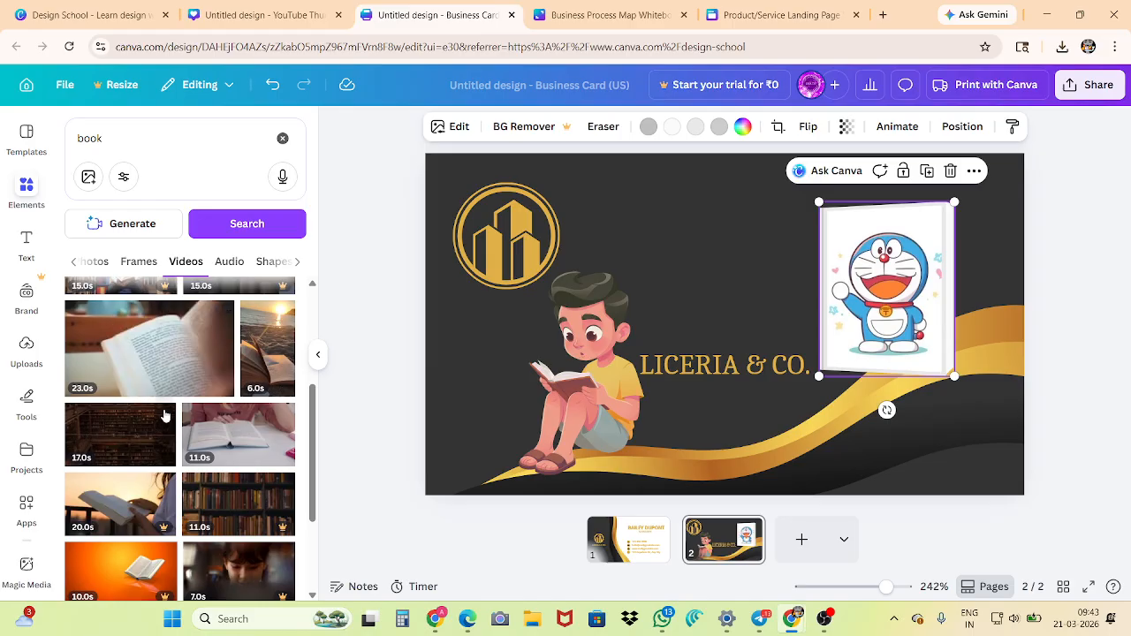
{"action": "left_click", "coordinate": [229, 261]}
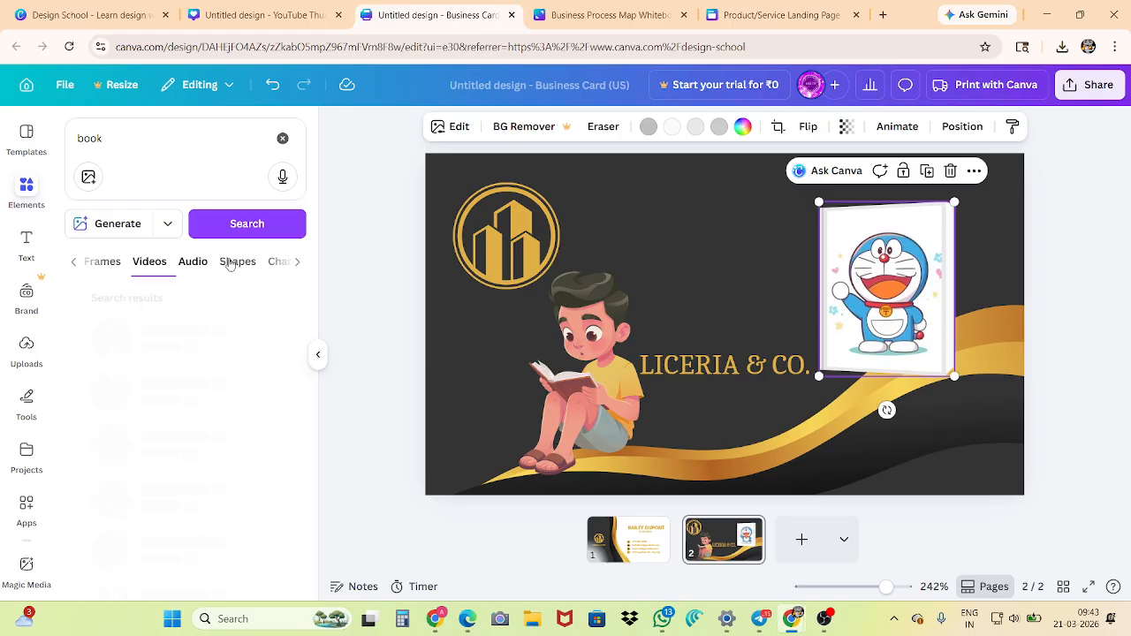
{"action": "left_click", "coordinate": [228, 269]}
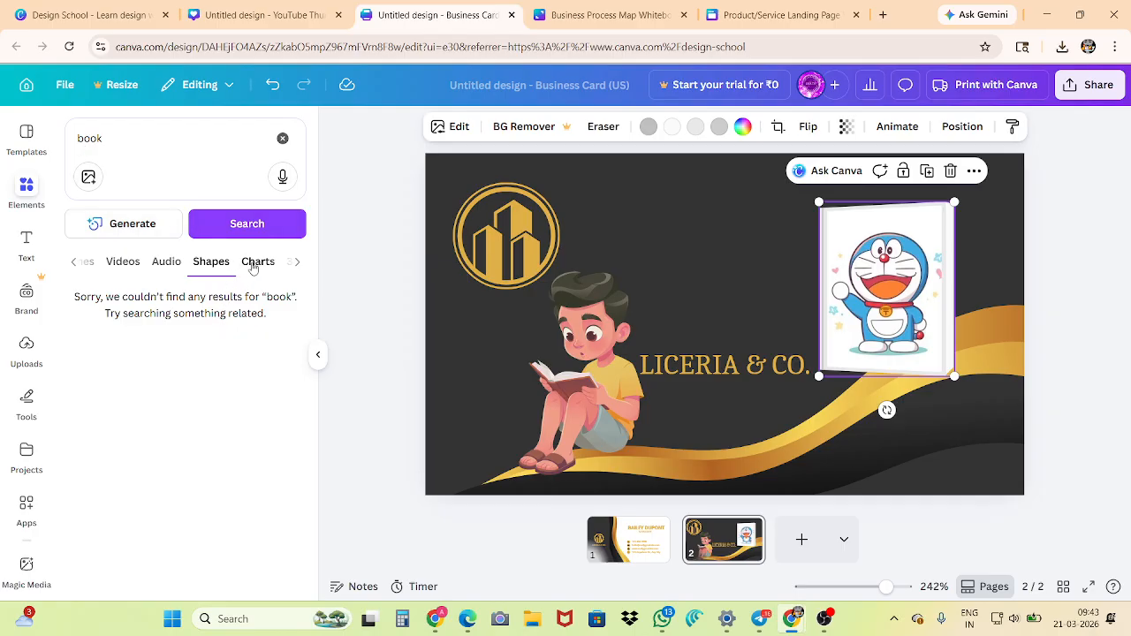
Search the element shapes for "circle" instead of "book"
{"action": "left_click", "coordinate": [89, 139]}
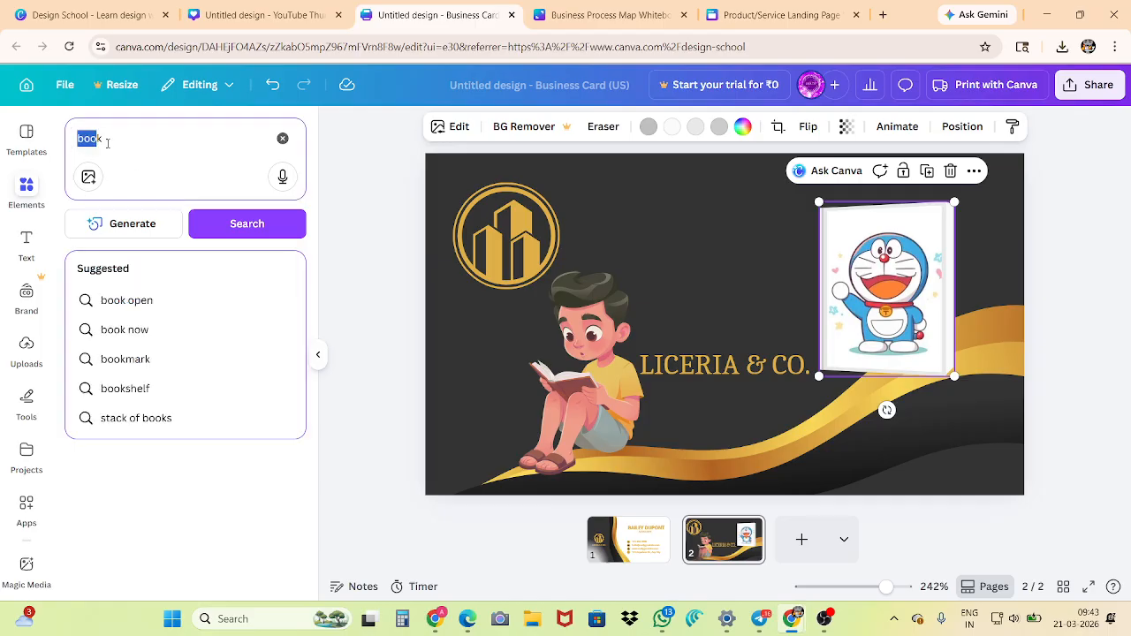
{"action": "double_click", "coordinate": [108, 143]}
{"action": "type", "text": "circle"}
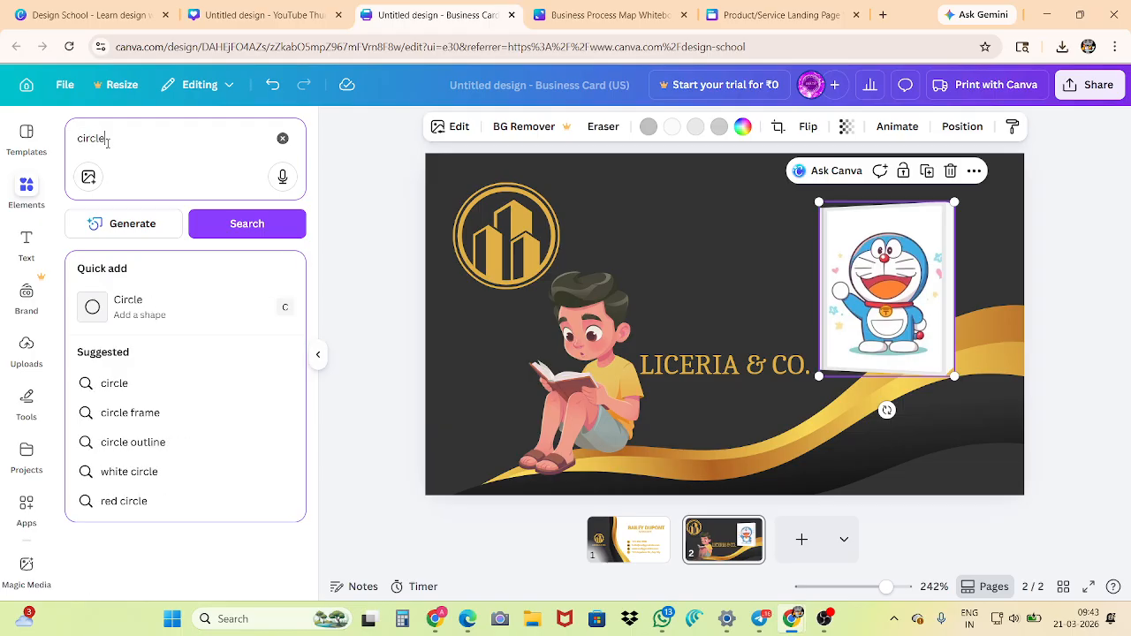
{"action": "key", "text": "Return"}
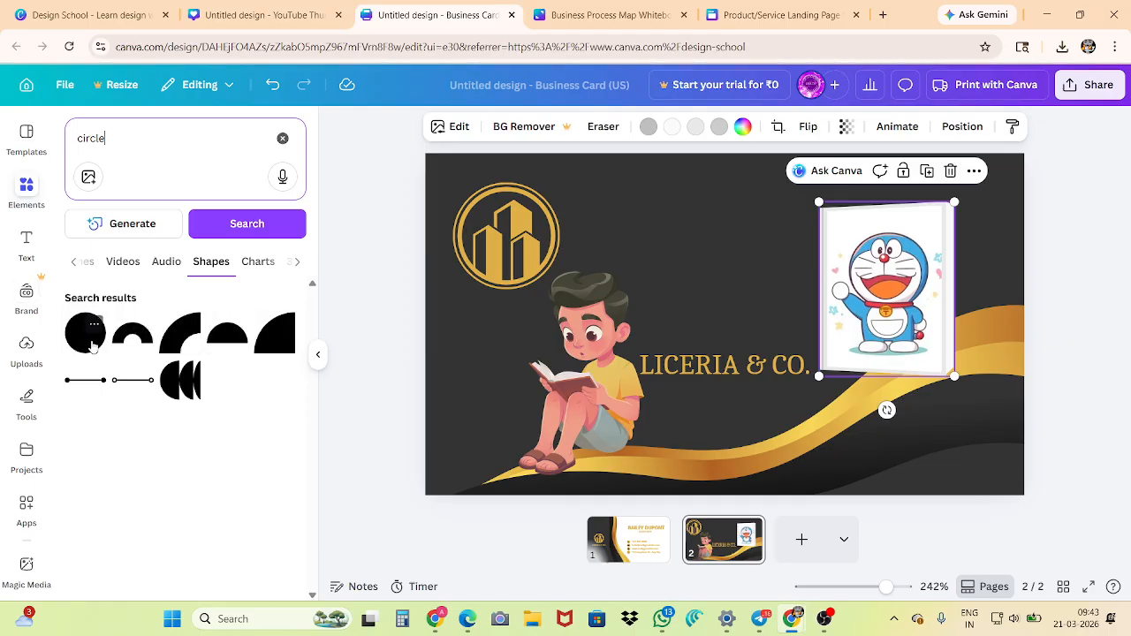
Look through the chart and 3D results for "circle" and return to the first result categories
{"action": "left_click", "coordinate": [257, 262]}
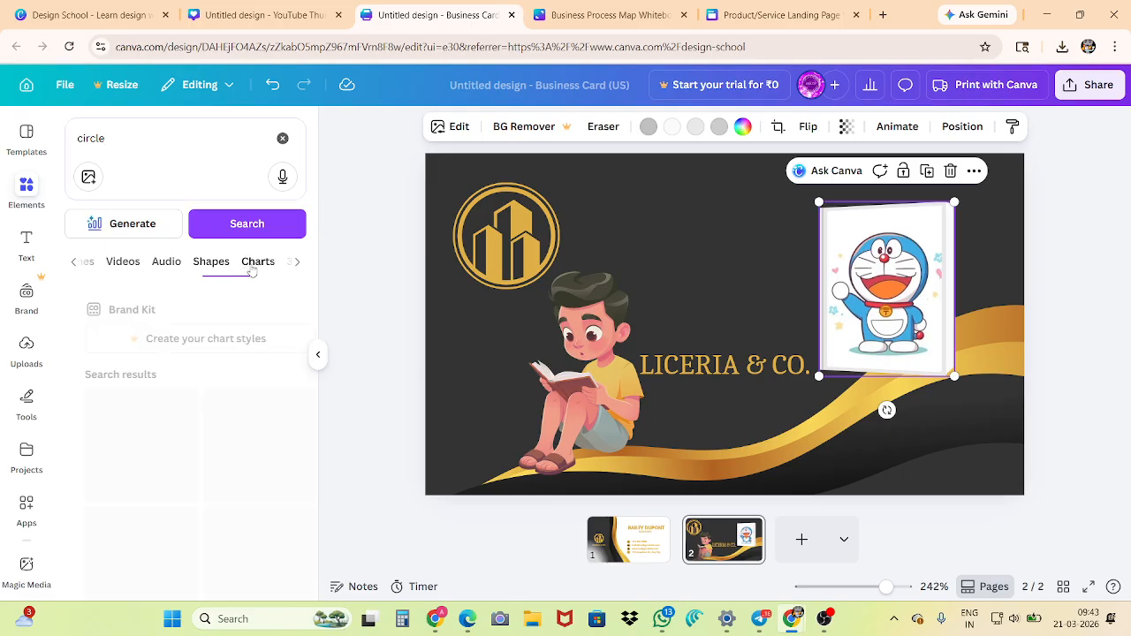
{"action": "scroll", "coordinate": [165, 429], "scroll_direction": "down", "scroll_amount": 1}
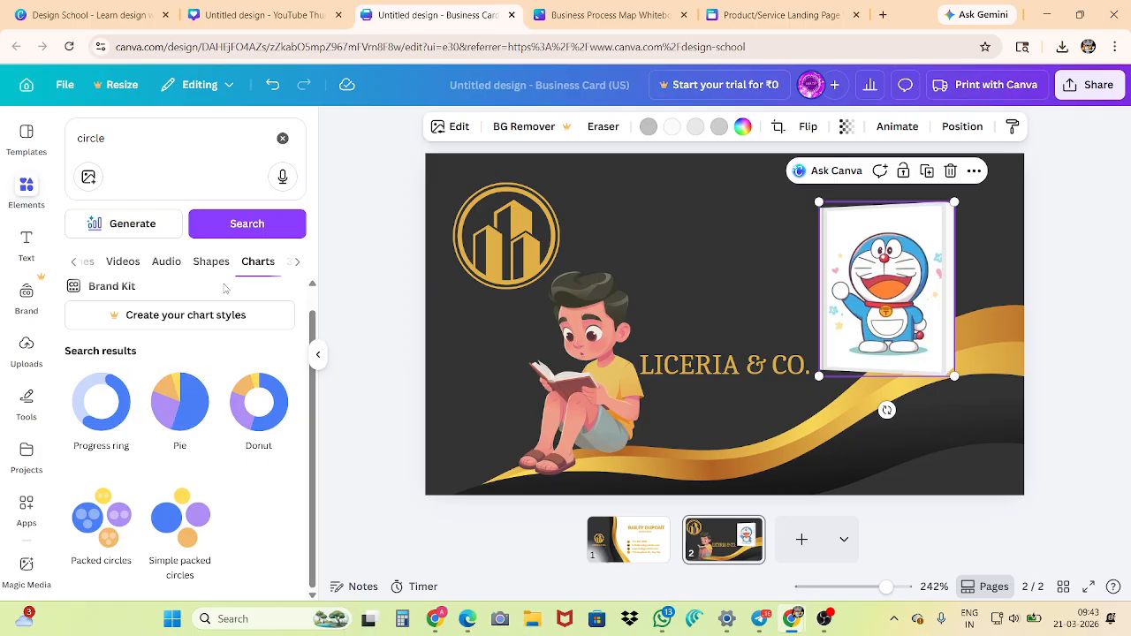
{"action": "left_click", "coordinate": [285, 263]}
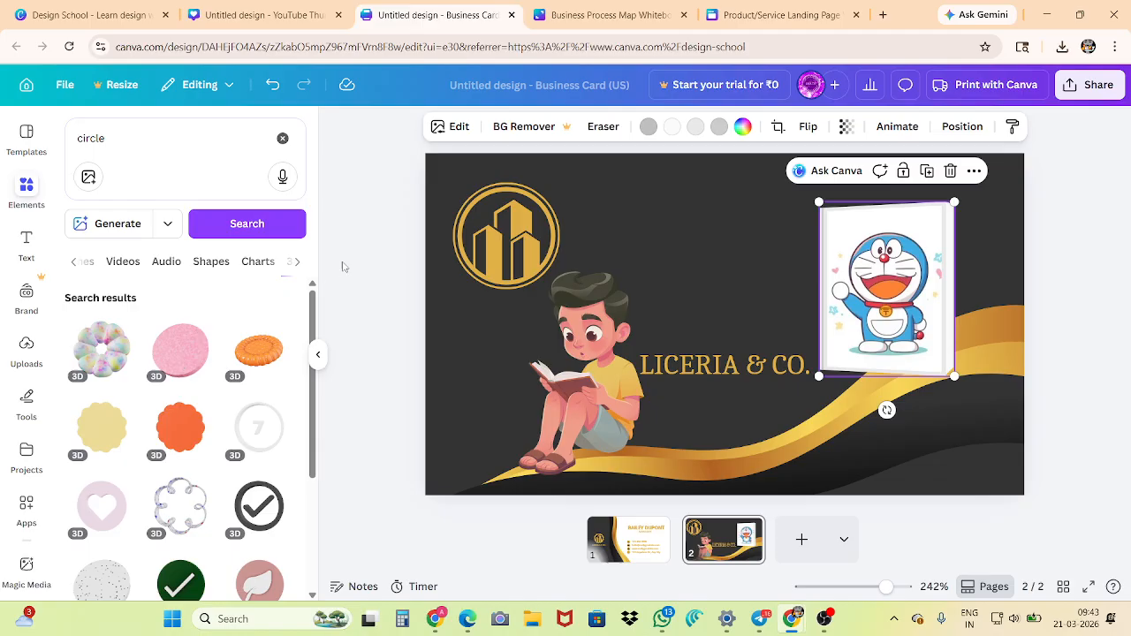
{"action": "left_click", "coordinate": [300, 263]}
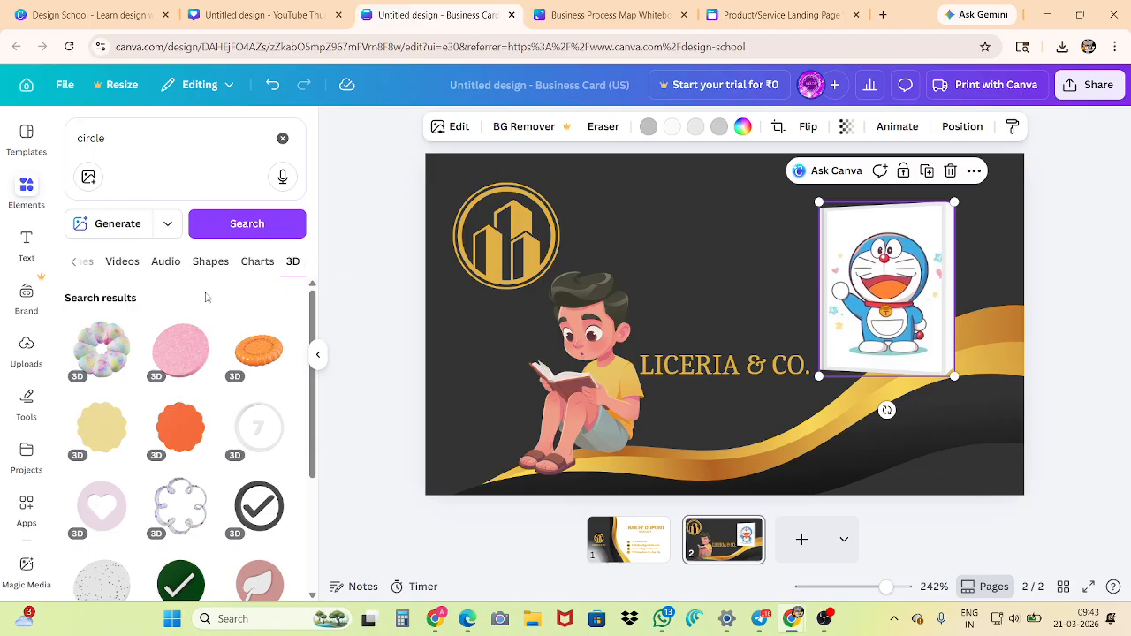
{"action": "left_click", "coordinate": [69, 263]}
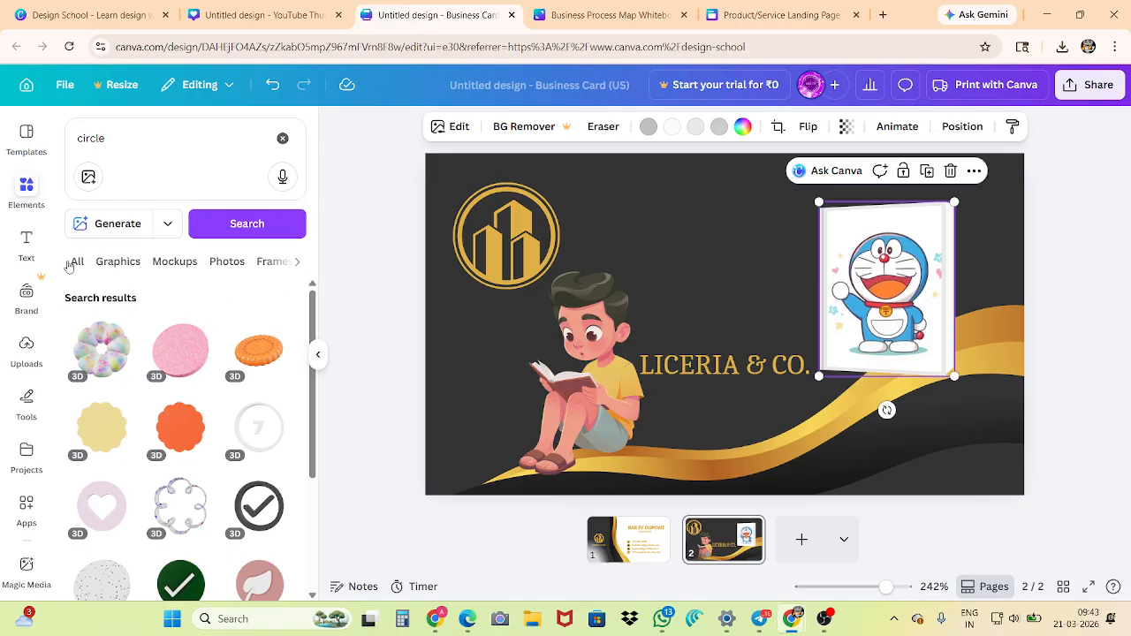
Add the first circular frame from the "circle" results and place it above the LICERIA & CO. text
{"action": "left_click", "coordinate": [80, 261]}
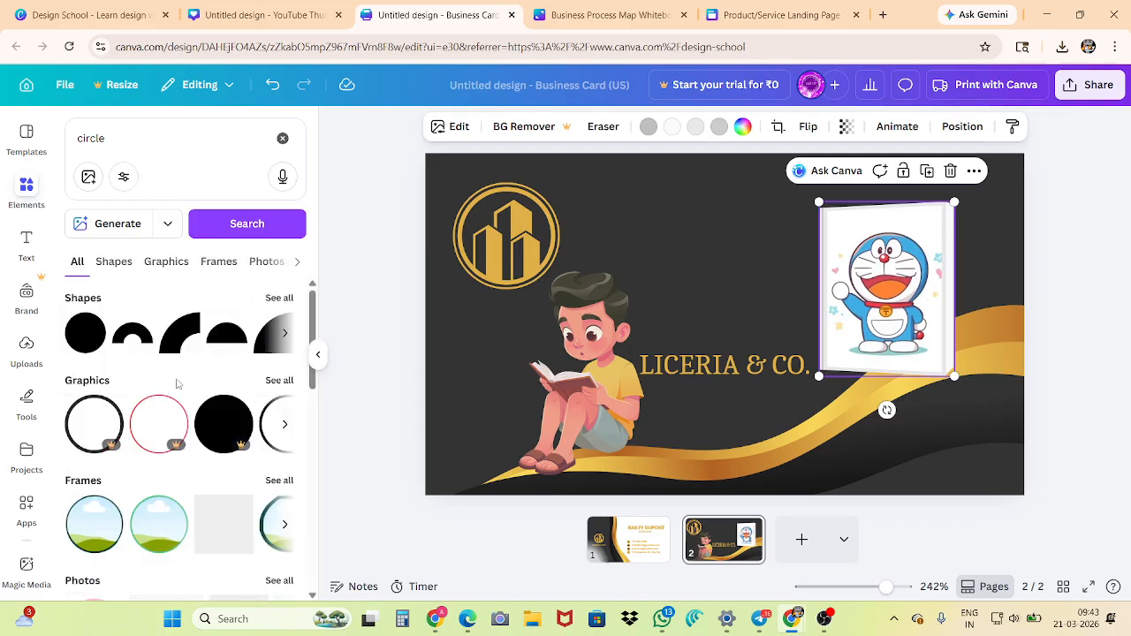
{"action": "scroll", "coordinate": [163, 377], "scroll_direction": "down", "scroll_amount": 2}
{"action": "scroll", "coordinate": [162, 377], "scroll_direction": "up", "scroll_amount": 1}
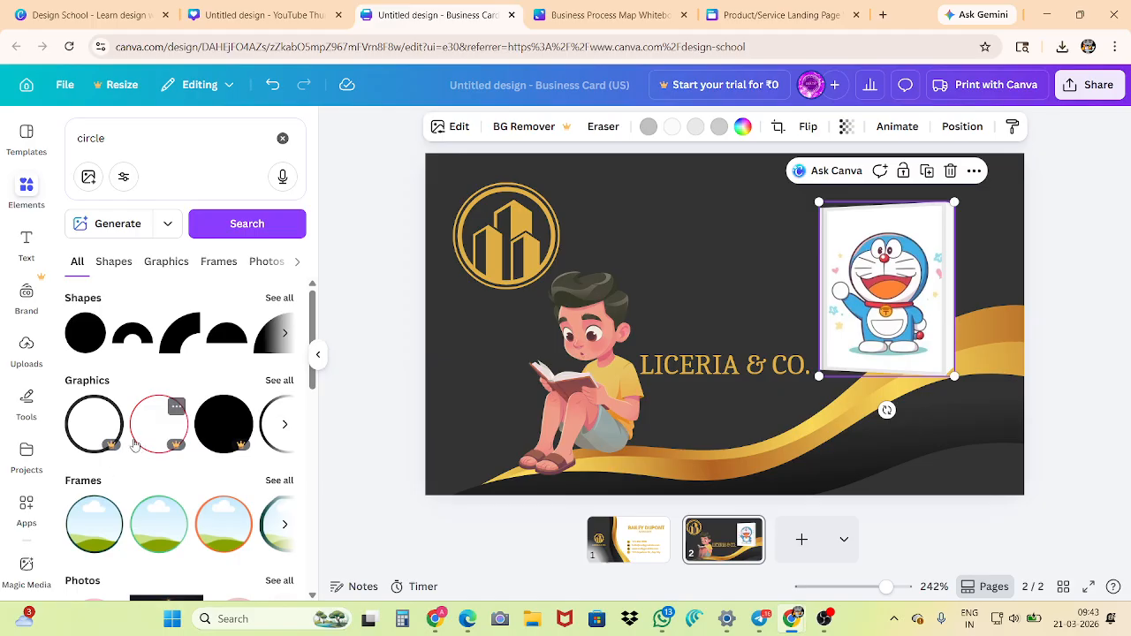
{"action": "left_click", "coordinate": [88, 526]}
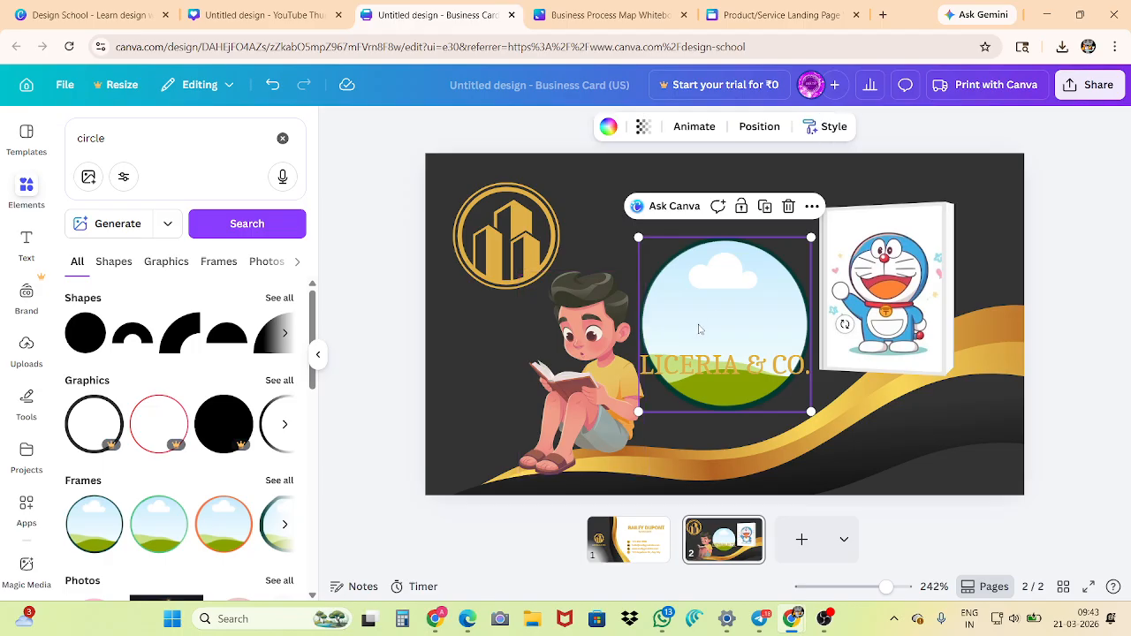
{"action": "left_click_drag", "start_coordinate": [719, 317], "coordinate": [702, 410]}
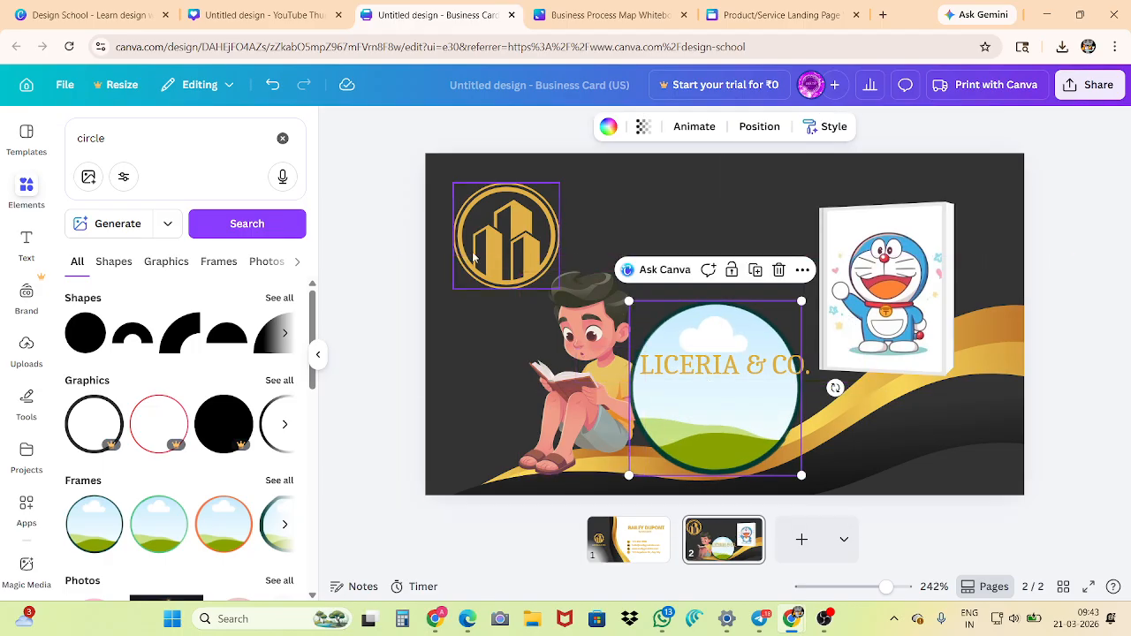
{"action": "left_click_drag", "start_coordinate": [480, 253], "coordinate": [528, 258]}
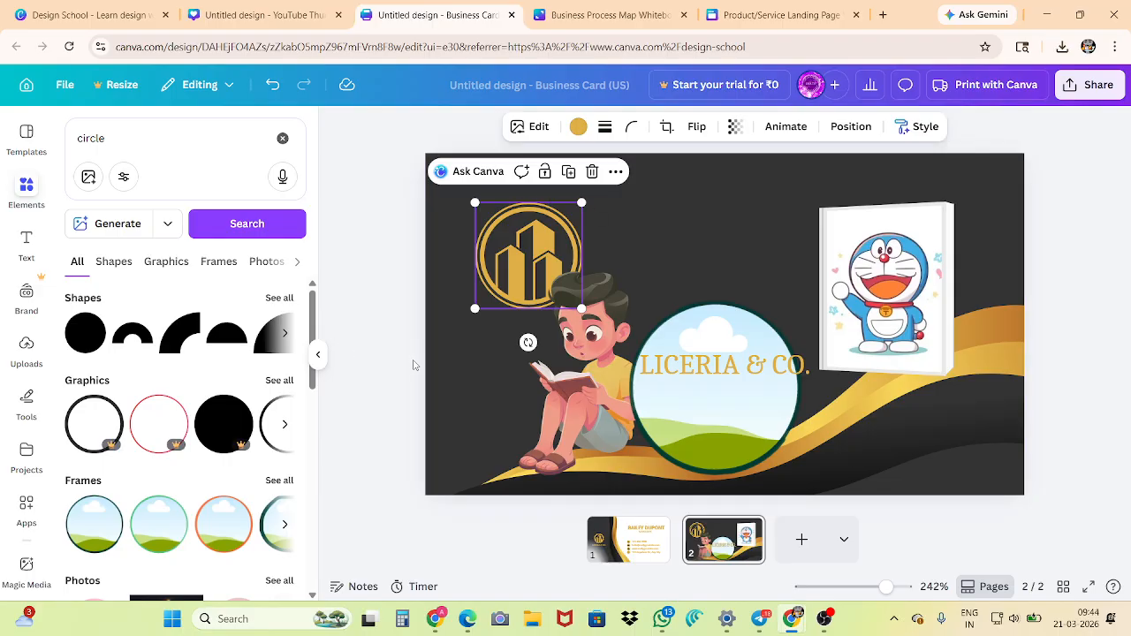
{"action": "left_click_drag", "start_coordinate": [703, 439], "coordinate": [701, 321]}
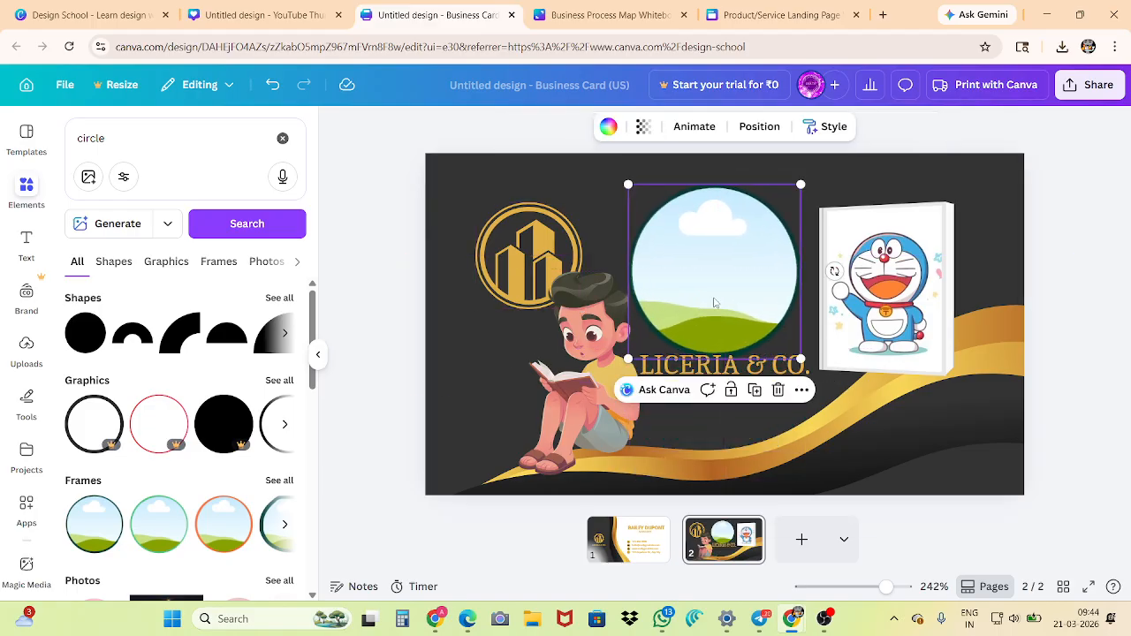
Reposition the gold building logo in the card's upper left area and bring up its layer ordering options
{"action": "left_click_drag", "start_coordinate": [523, 256], "coordinate": [493, 261]}
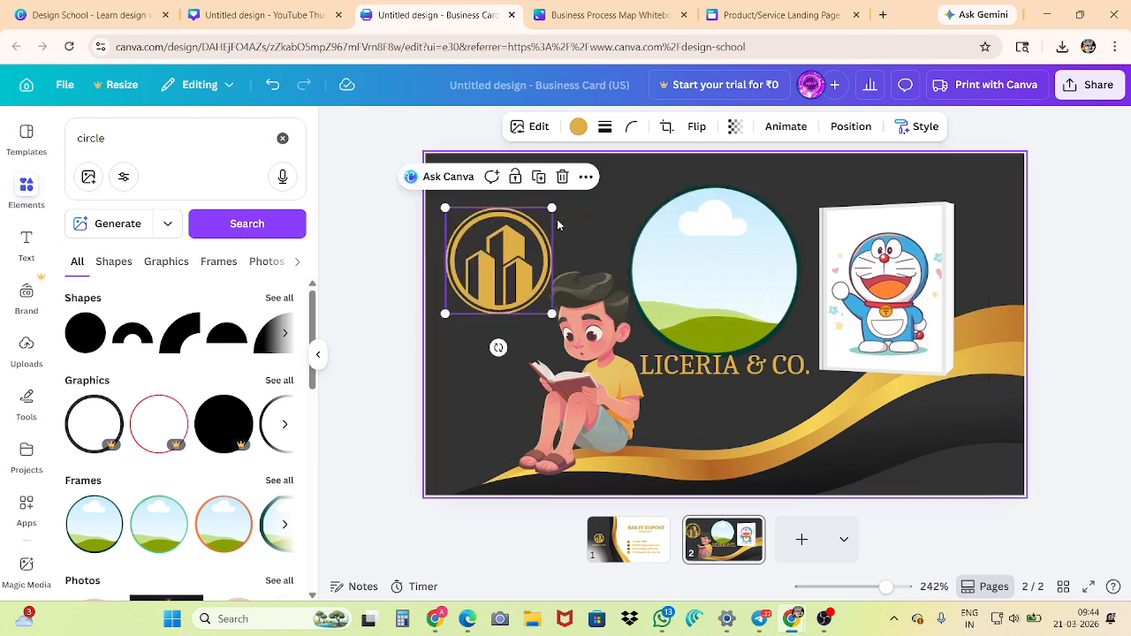
{"action": "left_click", "coordinate": [584, 178]}
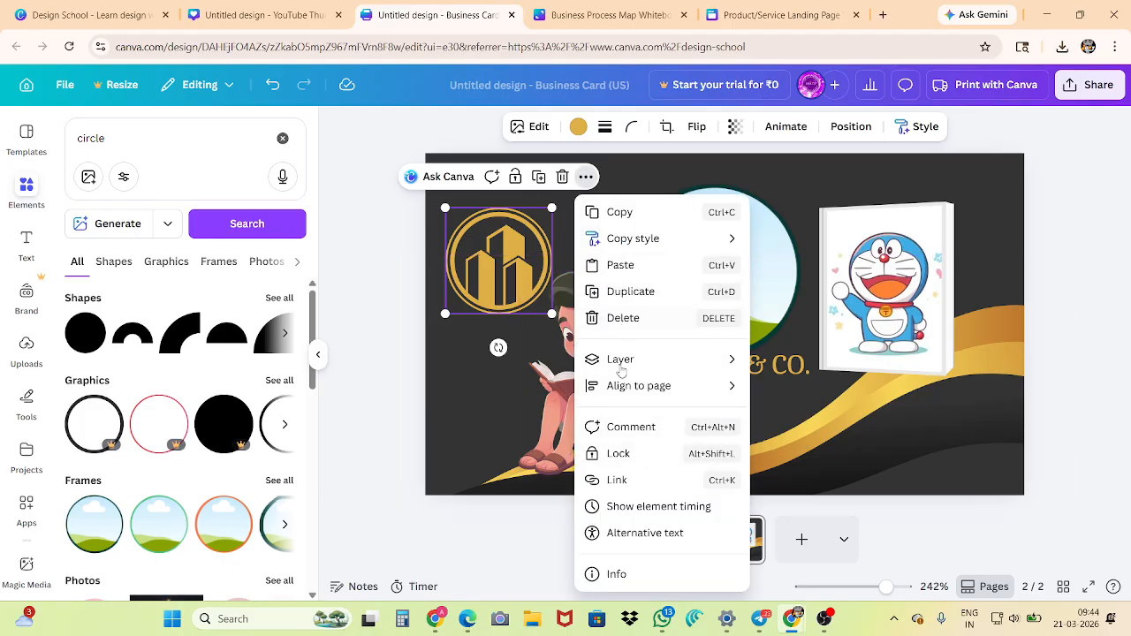
{"action": "mouse_move", "coordinate": [649, 386]}
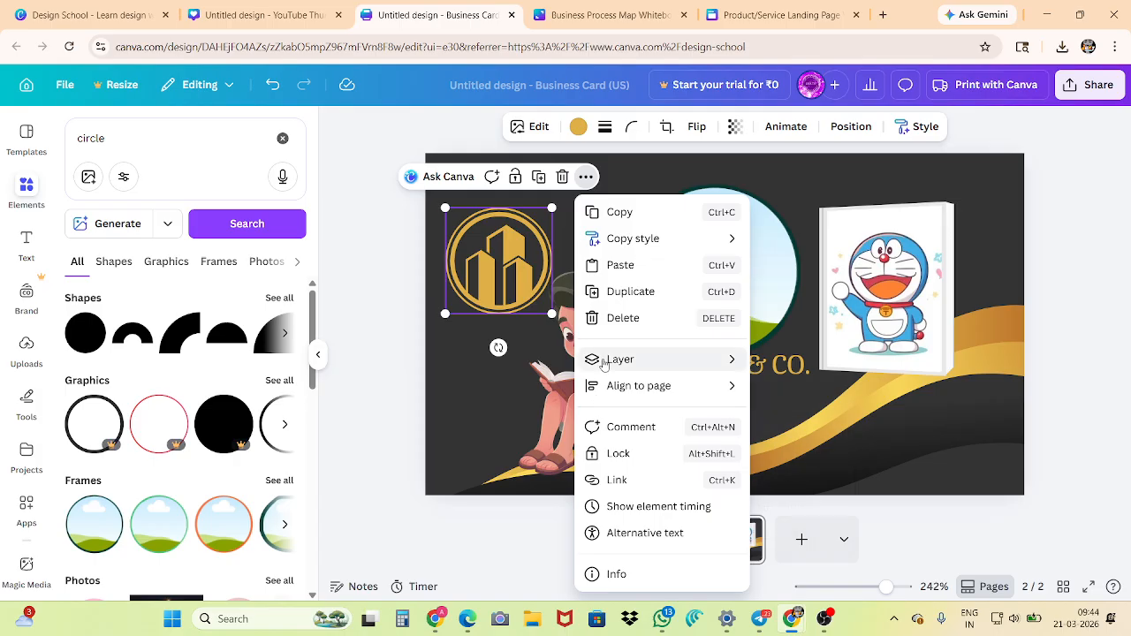
{"action": "mouse_move", "coordinate": [601, 359]}
{"action": "left_click", "coordinate": [784, 364]}
{"action": "left_click_drag", "start_coordinate": [493, 271], "coordinate": [530, 251]}
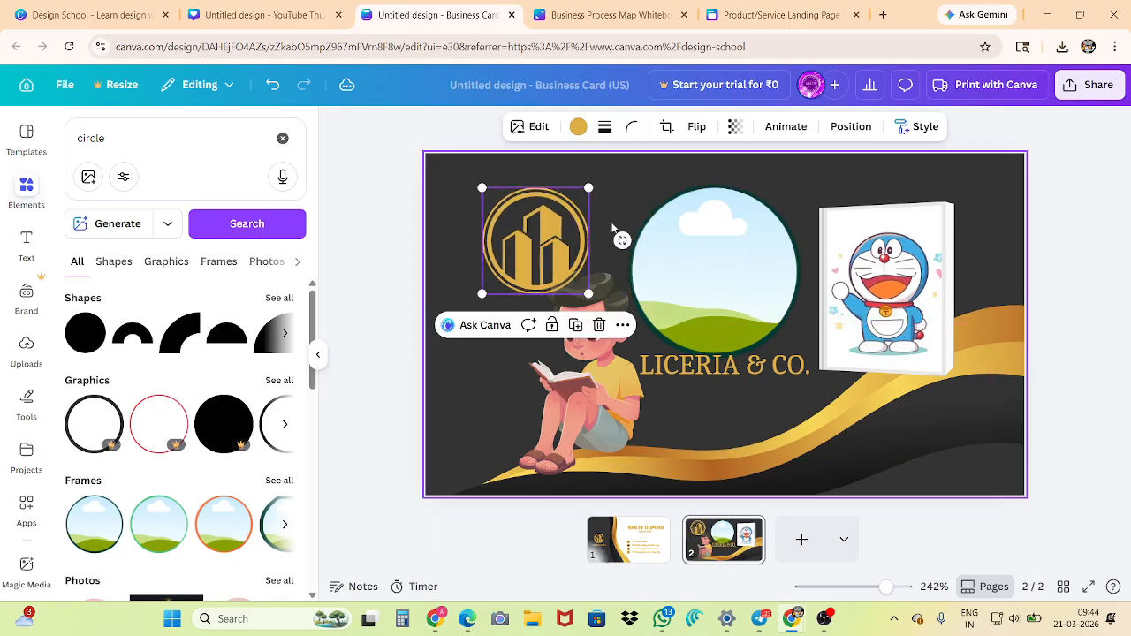
Copy the gold building logo and delete the original from the card
{"action": "left_click", "coordinate": [623, 325]}
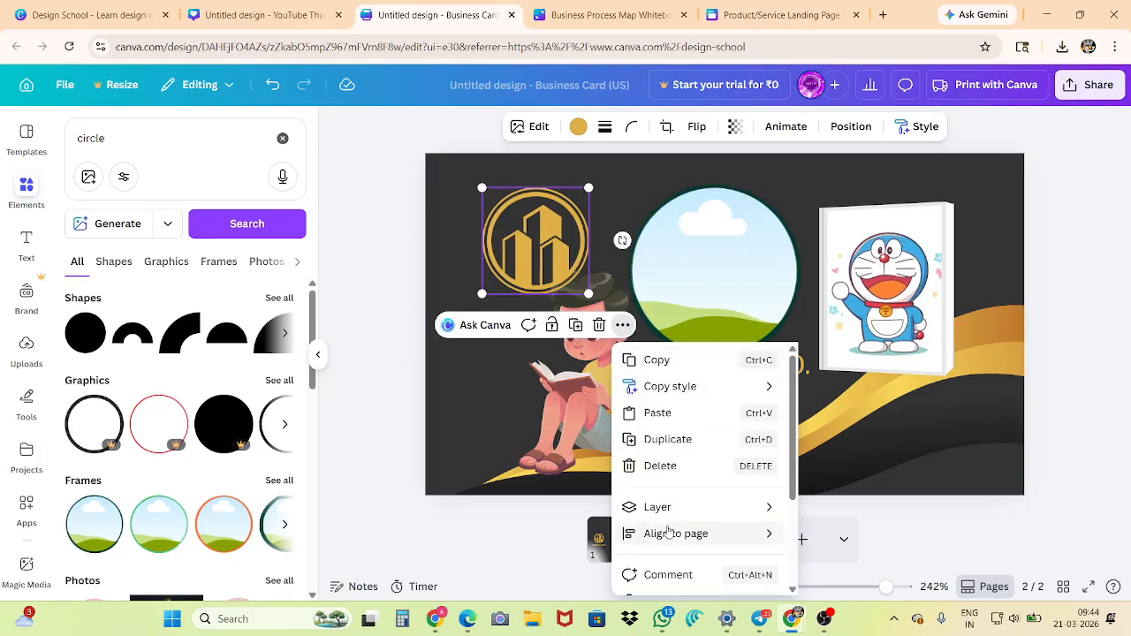
{"action": "mouse_move", "coordinate": [676, 516]}
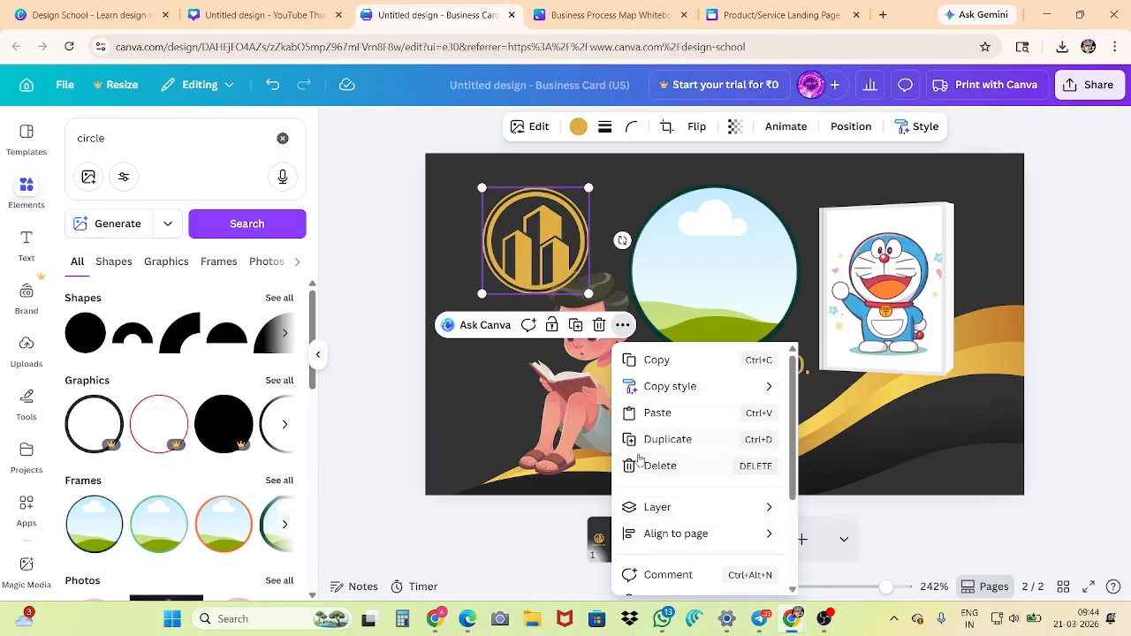
{"action": "left_click", "coordinate": [661, 360]}
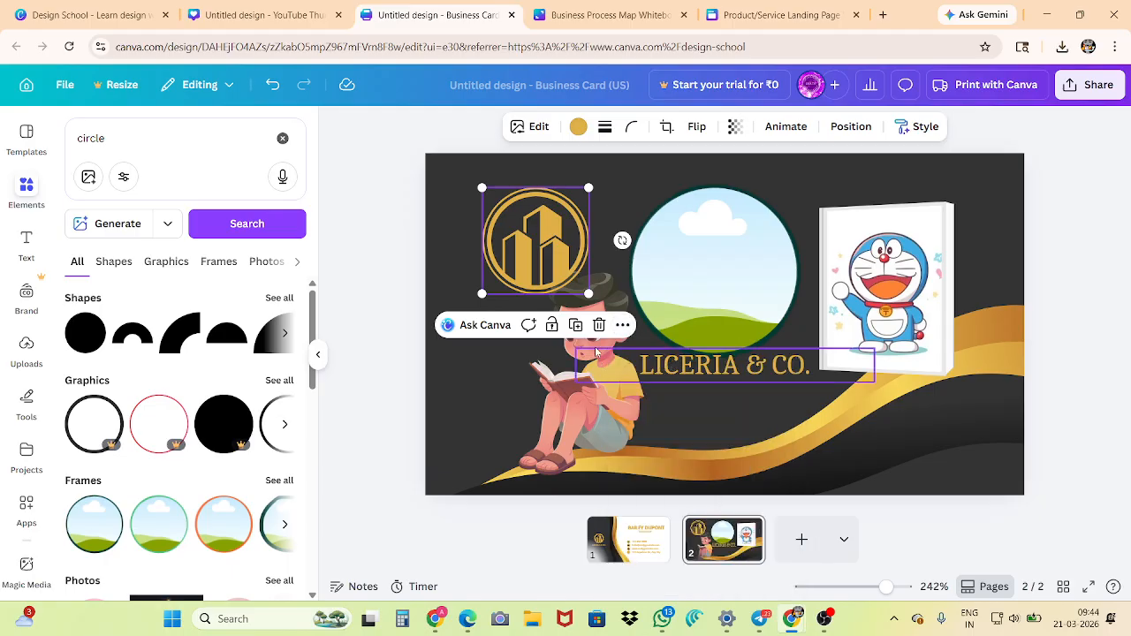
{"action": "key", "text": "Delete"}
Paste the copied building logo onto the card, allowing clipboard access, and place it in the upper left area
{"action": "right_click", "coordinate": [542, 250]}
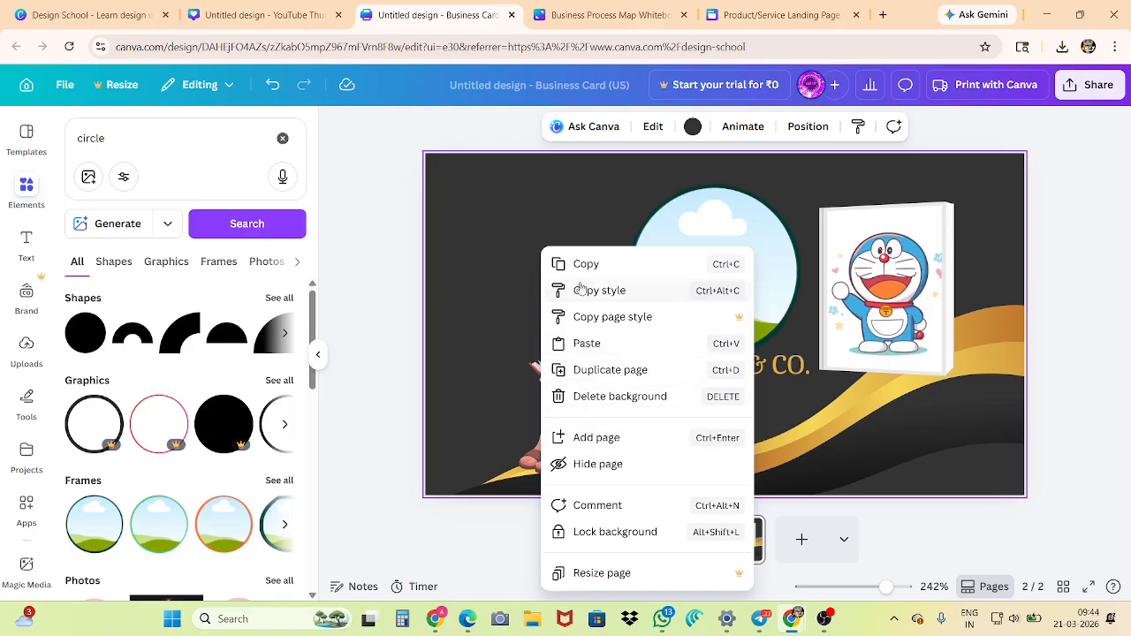
{"action": "left_click", "coordinate": [586, 342]}
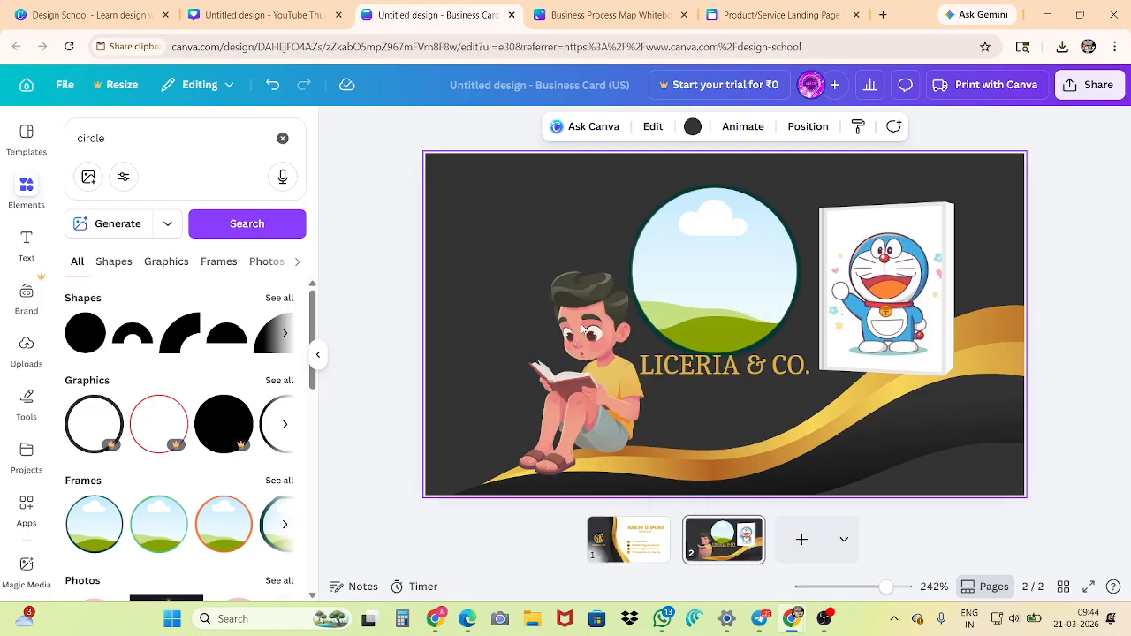
{"action": "left_click", "coordinate": [232, 161]}
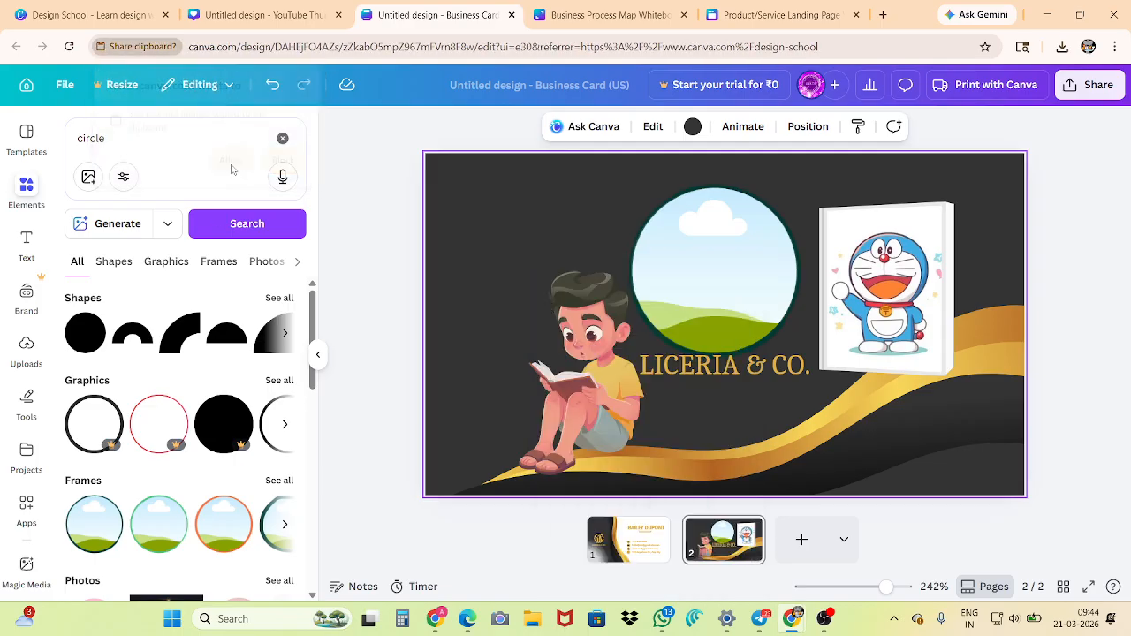
{"action": "left_click_drag", "start_coordinate": [530, 251], "coordinate": [512, 222]}
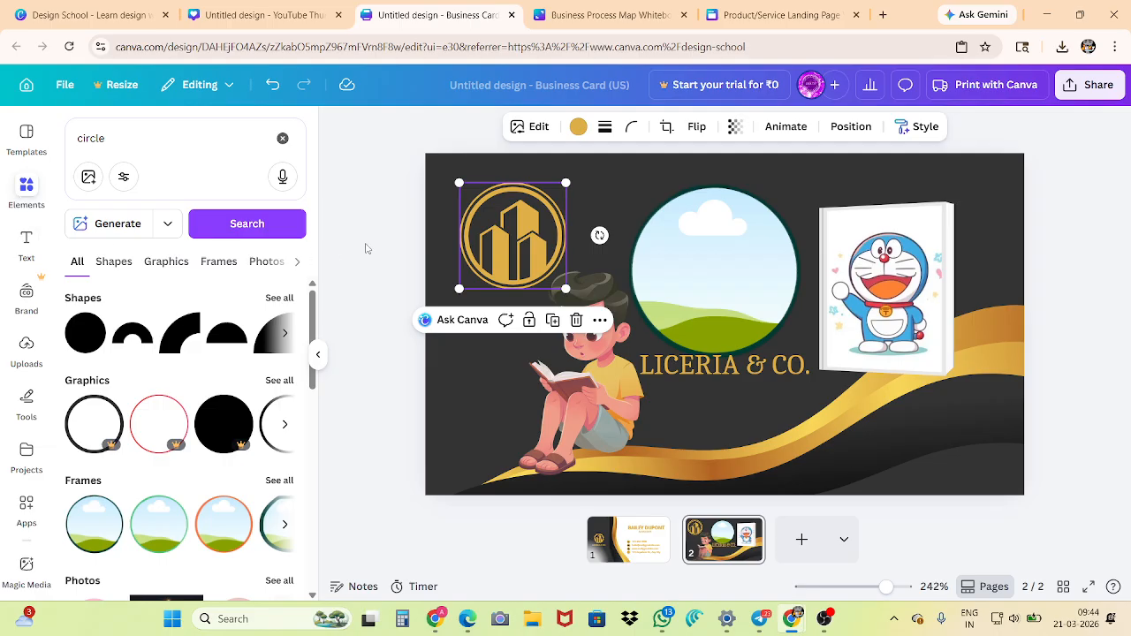
Fill the circular frame with the triangular ANDRO logo from the uploaded images
{"action": "left_click", "coordinate": [29, 351]}
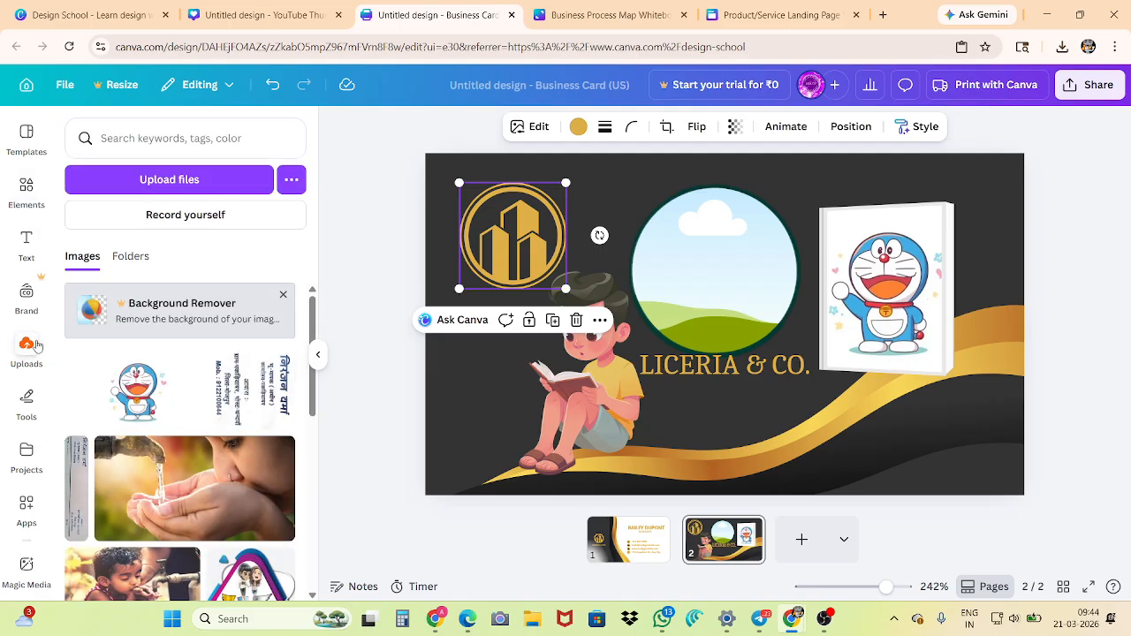
{"action": "scroll", "coordinate": [116, 382], "scroll_direction": "down", "scroll_amount": 3}
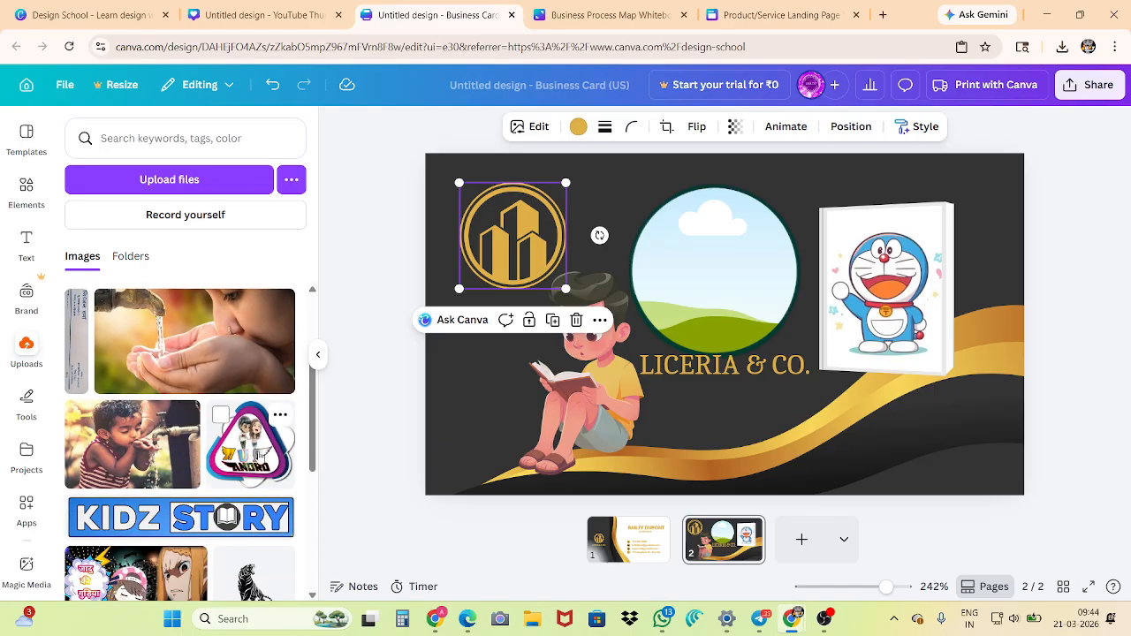
{"action": "key", "text": "Tab"}
{"action": "left_click", "coordinate": [250, 442]}
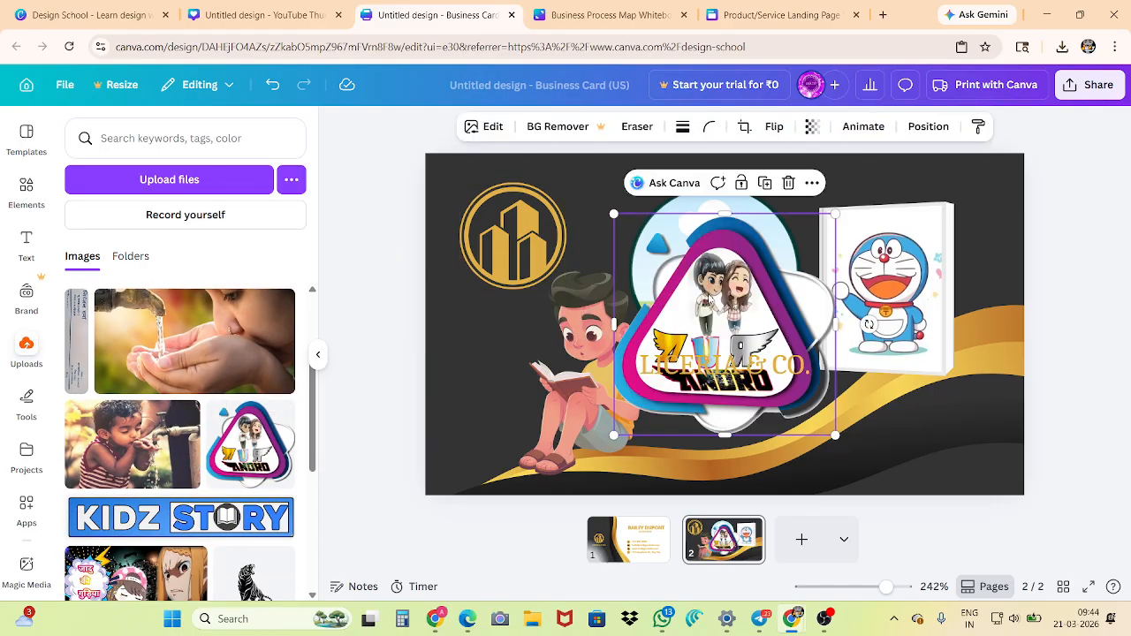
{"action": "left_click_drag", "start_coordinate": [719, 281], "coordinate": [589, 354]}
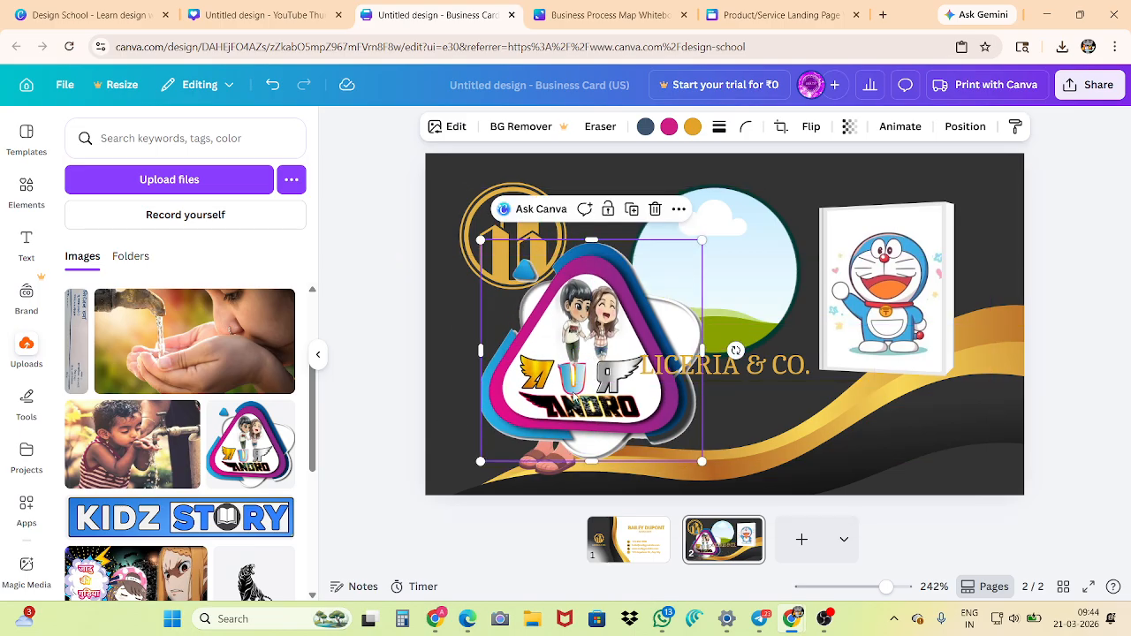
{"action": "left_click_drag", "start_coordinate": [570, 400], "coordinate": [690, 338]}
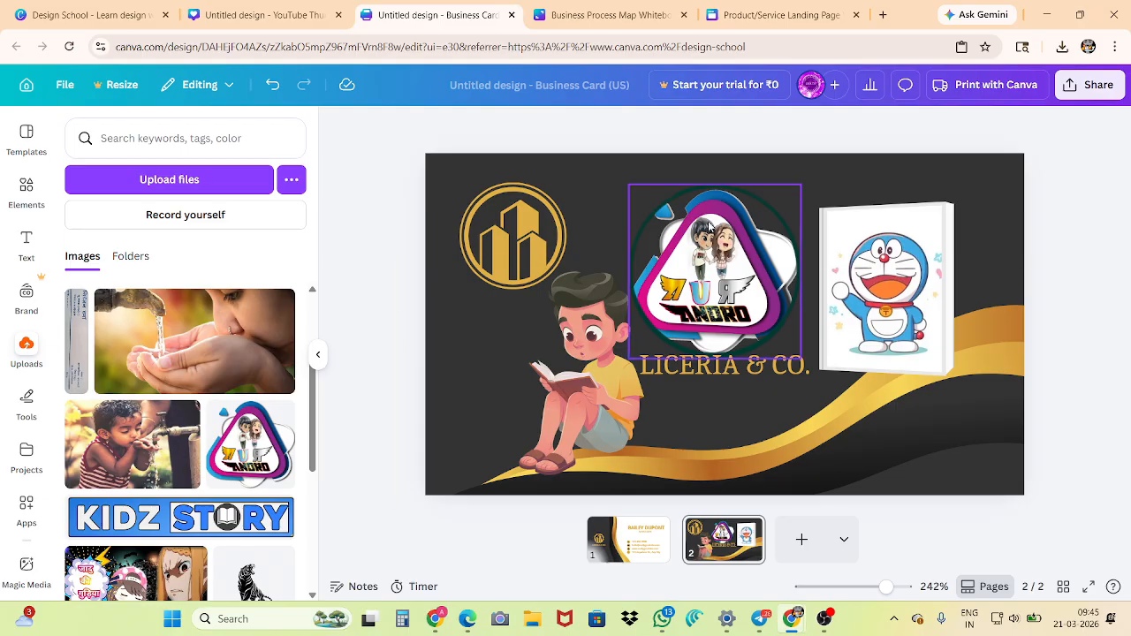
Delete the gold building logo and change the card's background to the light grey document colour
{"action": "left_click", "coordinate": [505, 223]}
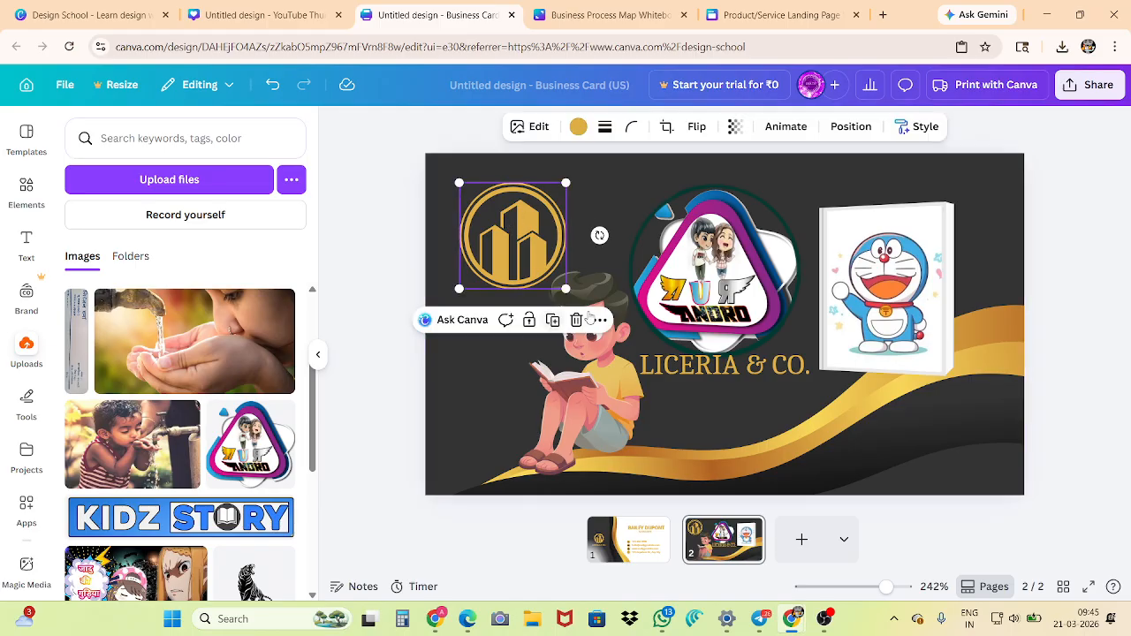
{"action": "left_click", "coordinate": [576, 320]}
{"action": "left_click", "coordinate": [586, 225]}
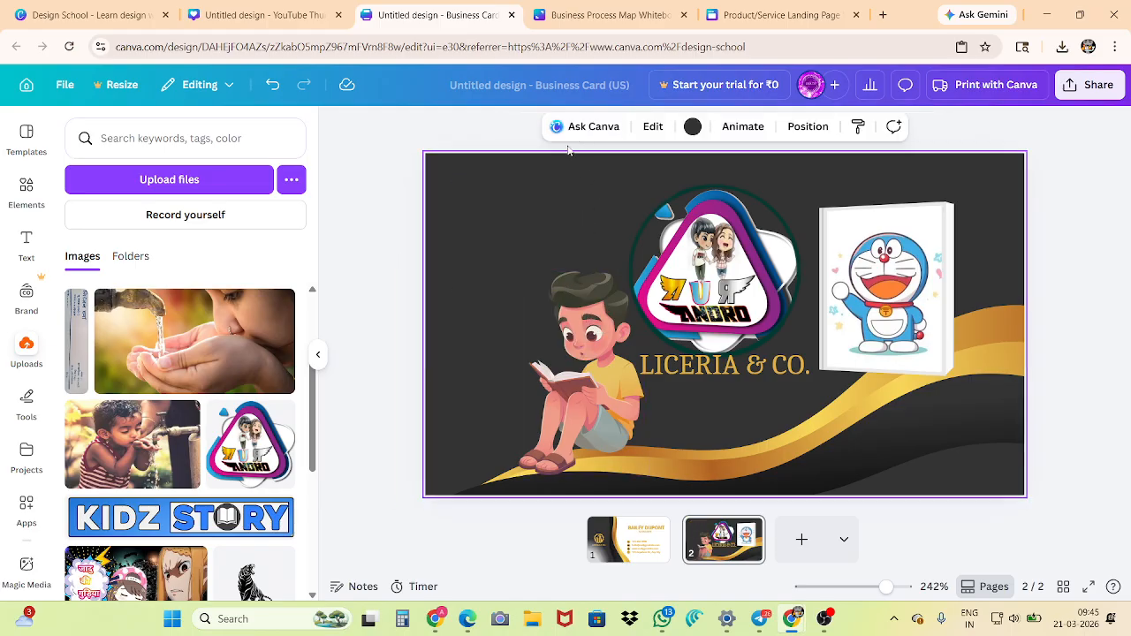
{"action": "left_click", "coordinate": [692, 126]}
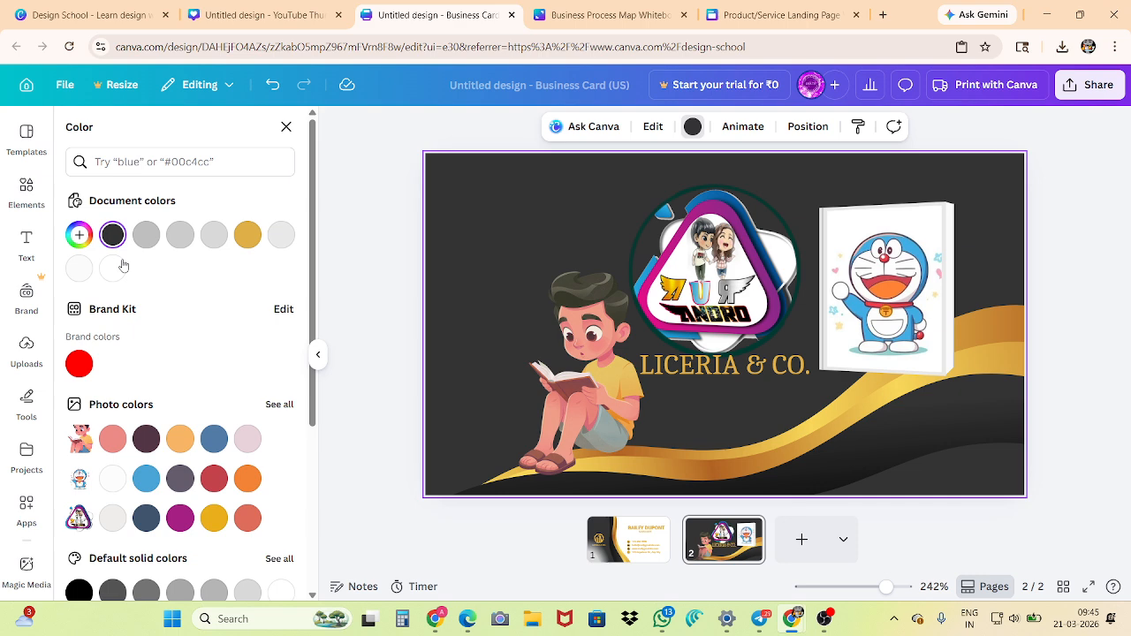
{"action": "left_click", "coordinate": [279, 234]}
{"action": "left_click", "coordinate": [368, 217]}
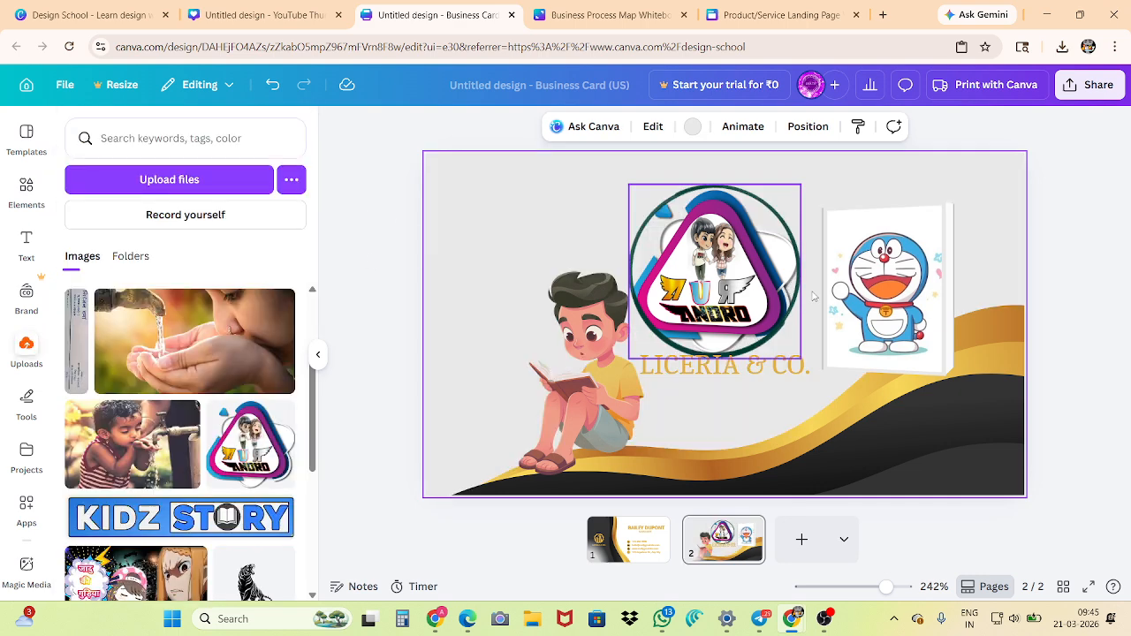
Delete the Doraemon book frame from the card
{"action": "left_click", "coordinate": [891, 285]}
{"action": "left_click", "coordinate": [950, 172]}
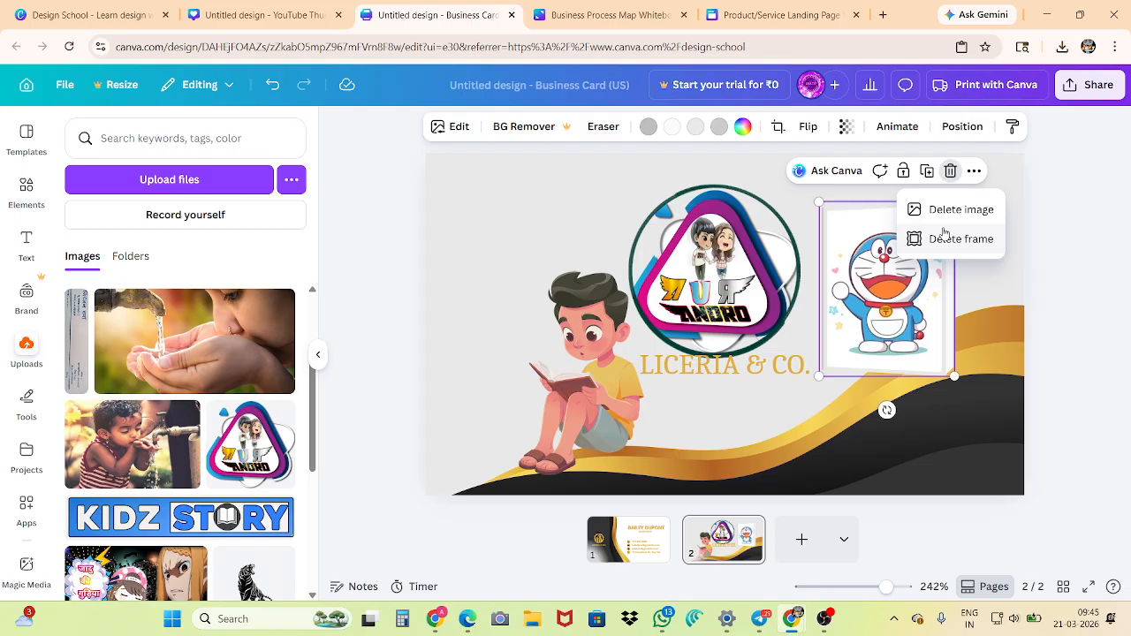
{"action": "left_click", "coordinate": [406, 222]}
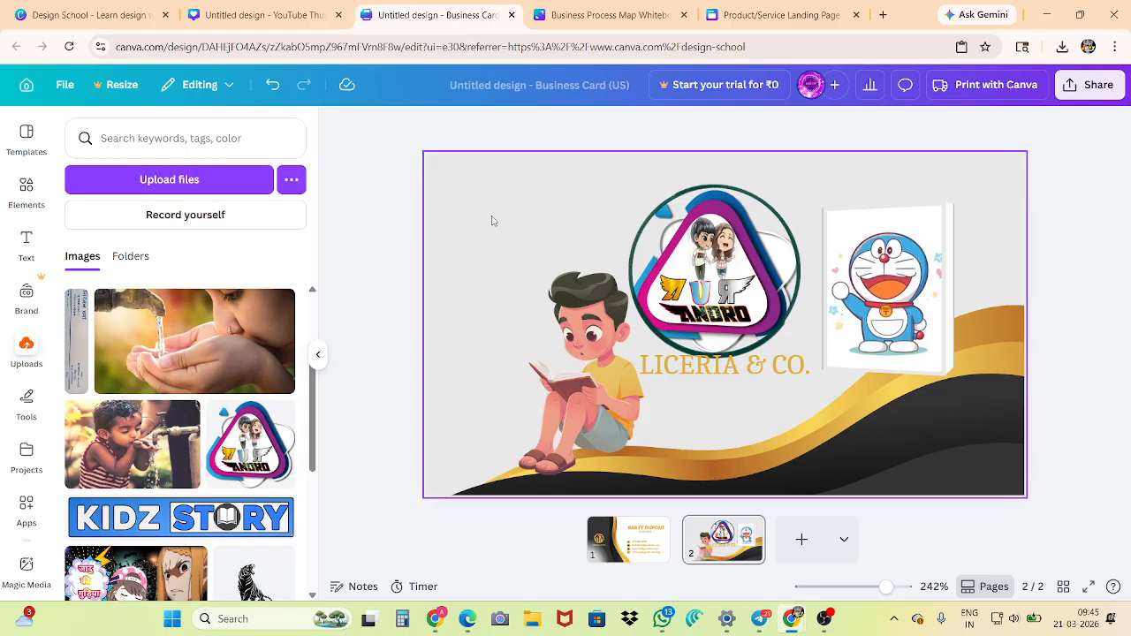
{"action": "right_click", "coordinate": [919, 263]}
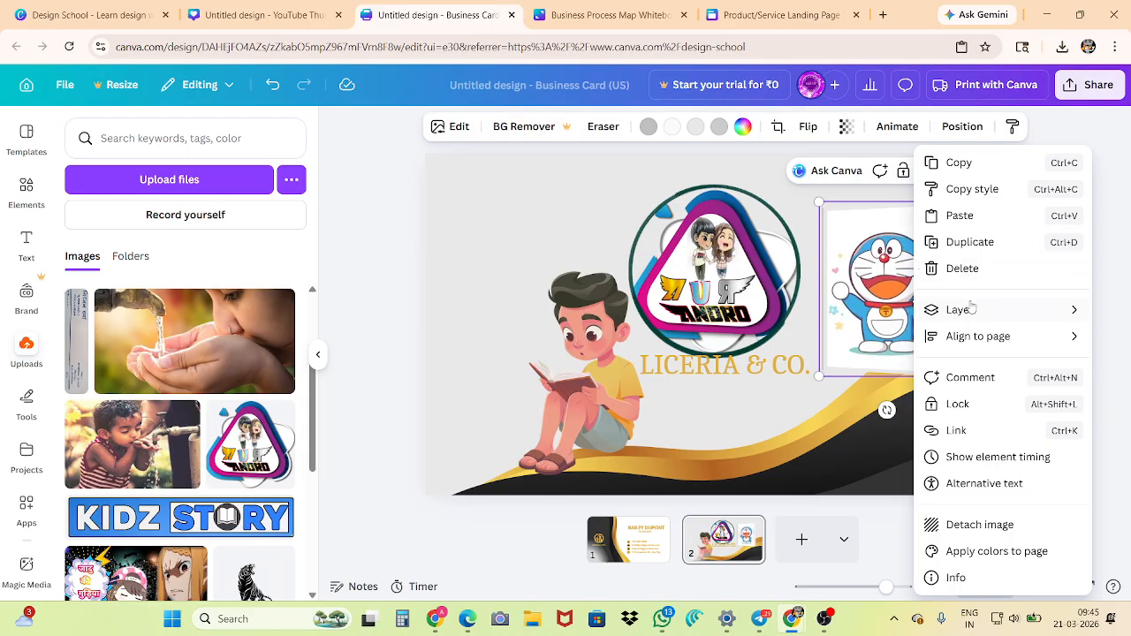
{"action": "left_click", "coordinate": [965, 269]}
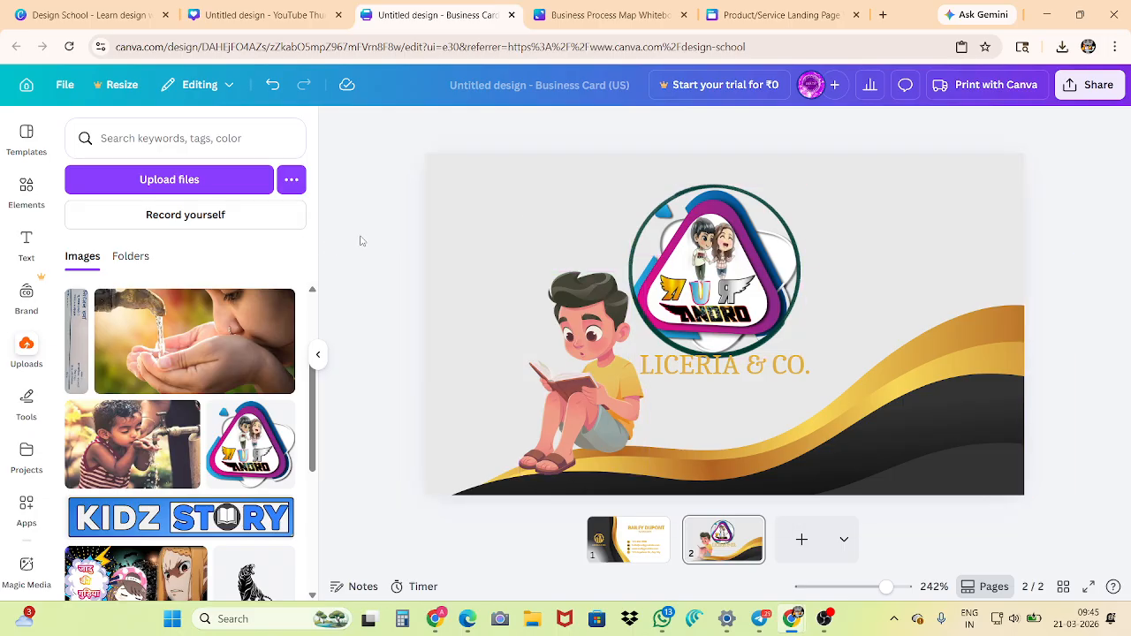
Show the image and frame deletion options of the circular ANDRO logo frame and dismiss them
{"action": "left_click", "coordinate": [712, 252]}
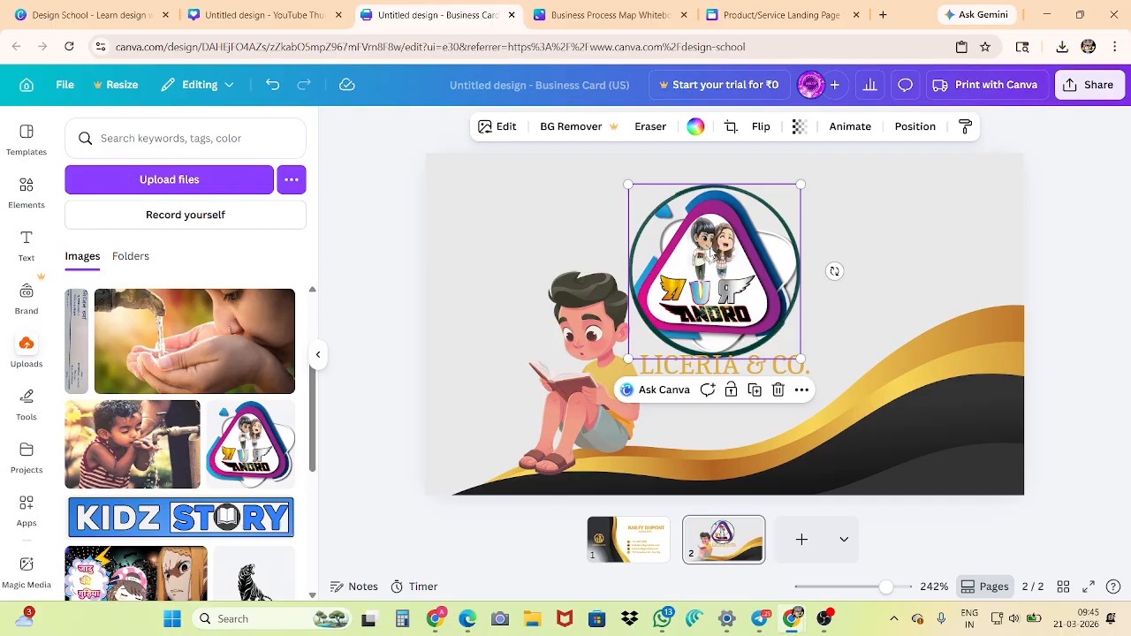
{"action": "left_click", "coordinate": [779, 391]}
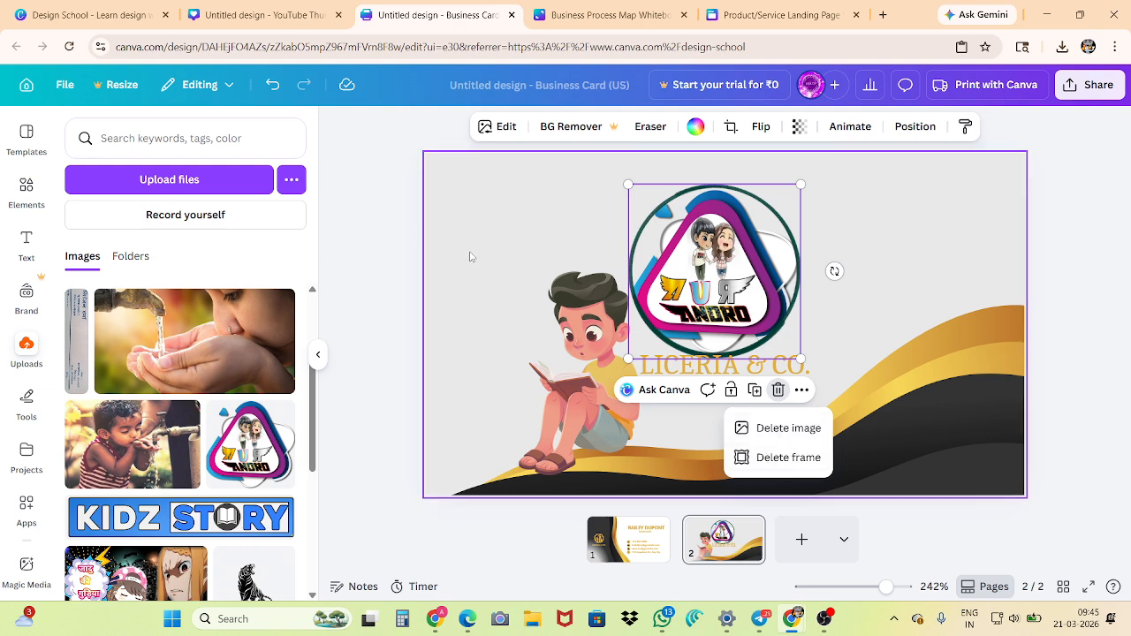
{"action": "left_click", "coordinate": [389, 251]}
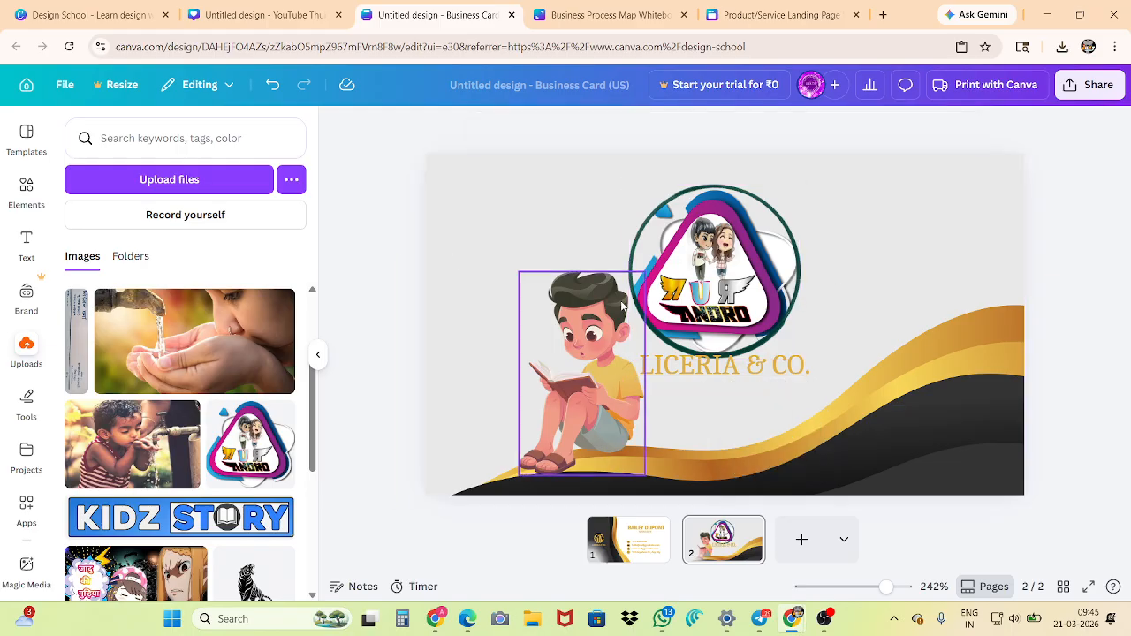
Move the circular ANDRO logo frame slightly up and right, and shrink it to clear the company name
{"action": "left_click", "coordinate": [696, 285]}
{"action": "mouse_move", "coordinate": [696, 285]}
{"action": "left_mouse_down"}
{"action": "mouse_move", "coordinate": [720, 265]}
{"action": "mouse_move", "coordinate": [713, 275]}
{"action": "left_mouse_up"}
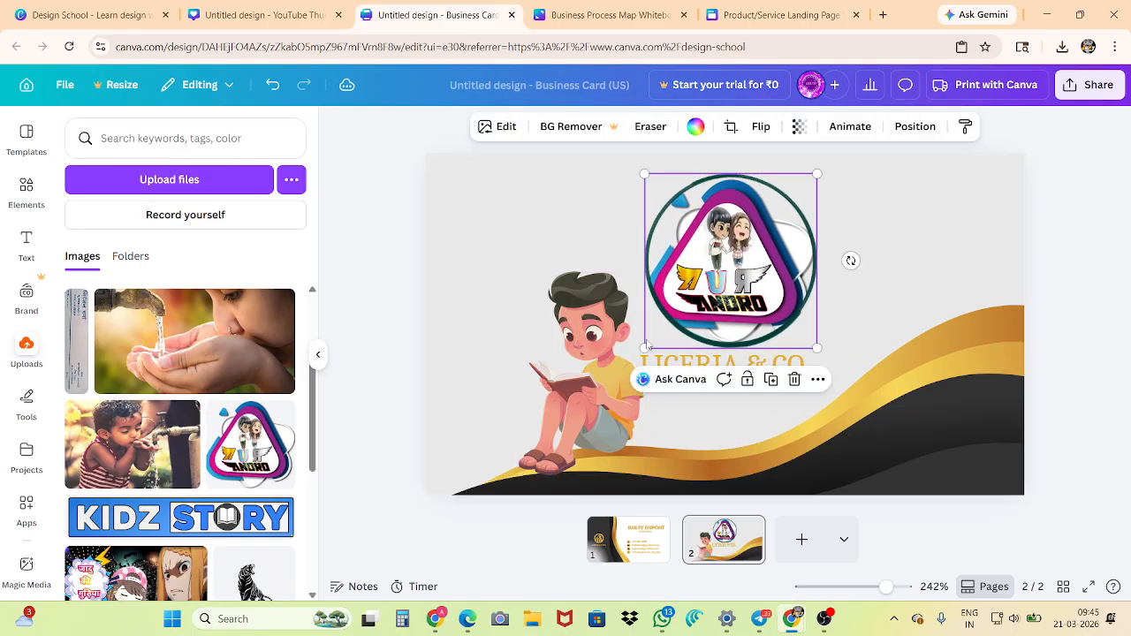
{"action": "left_click_drag", "start_coordinate": [636, 351], "coordinate": [666, 324]}
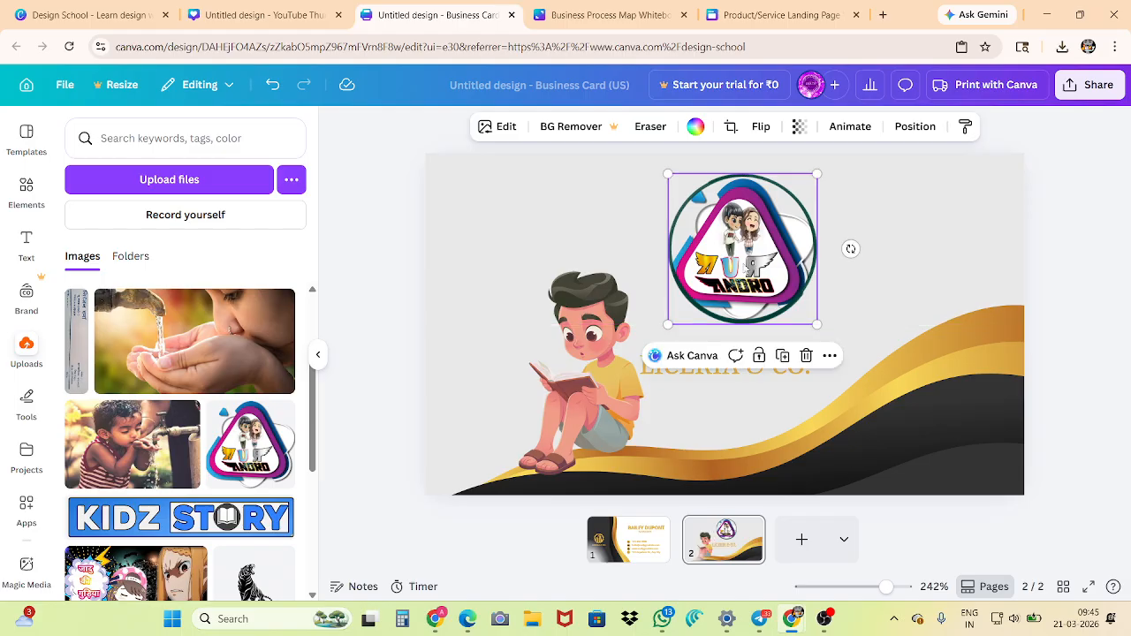
Move the circular ANDRO logo frame to the card's horizontal centre, just above the LICERIA & CO. company name
{"action": "left_click_drag", "start_coordinate": [746, 269], "coordinate": [729, 275]}
{"action": "left_click", "coordinate": [354, 310]}
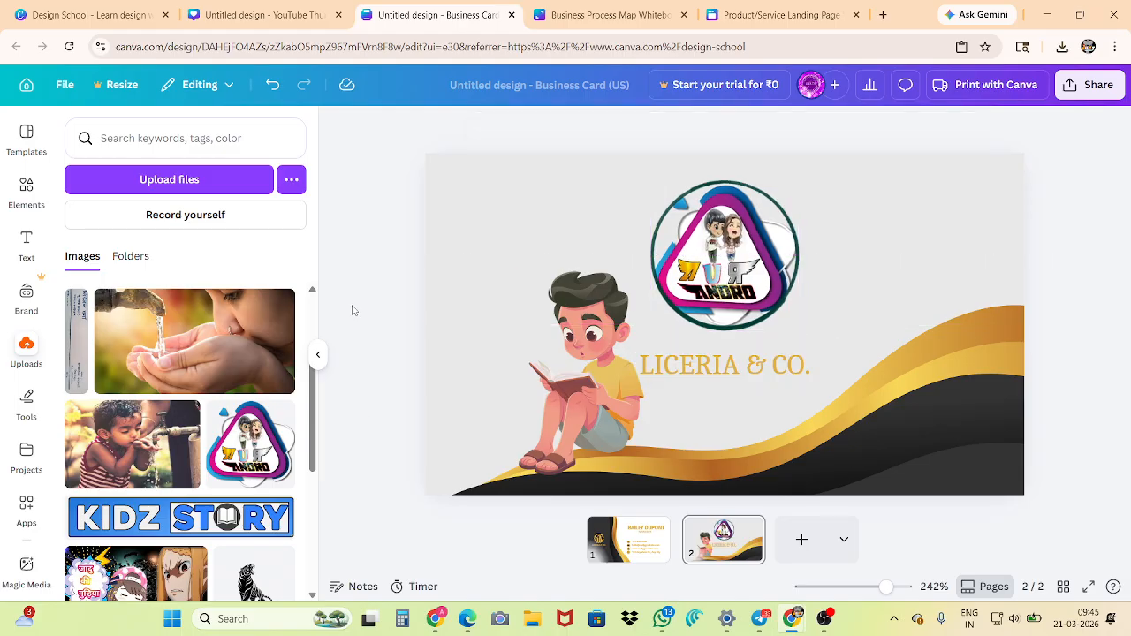
{"action": "left_click", "coordinate": [22, 157]}
{"action": "left_click", "coordinate": [17, 195]}
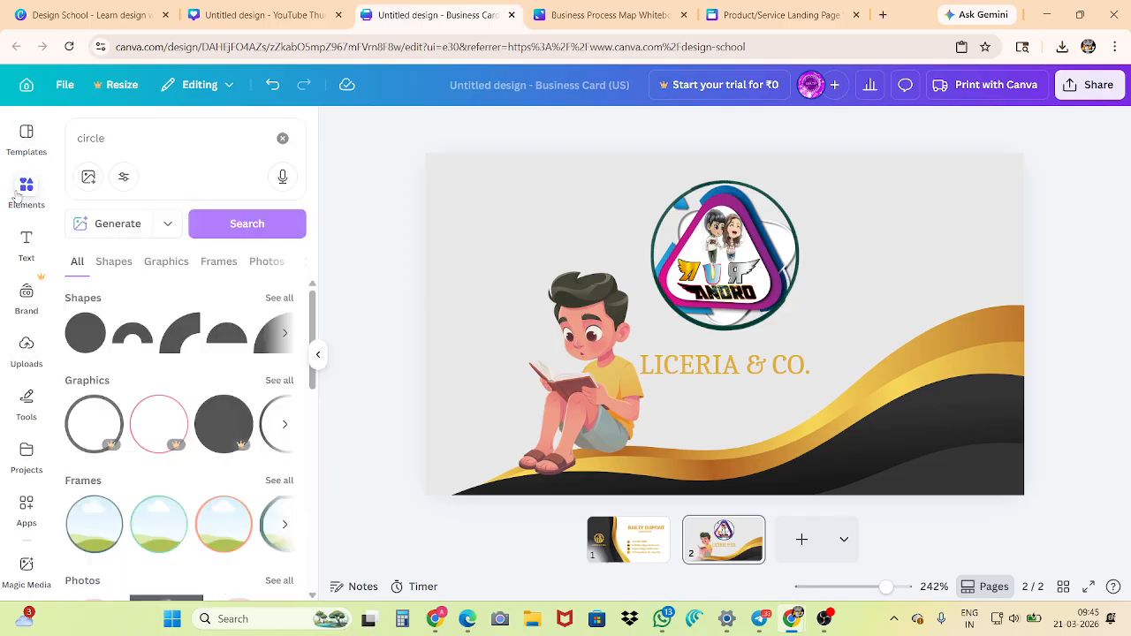
{"action": "left_click", "coordinate": [67, 138]}
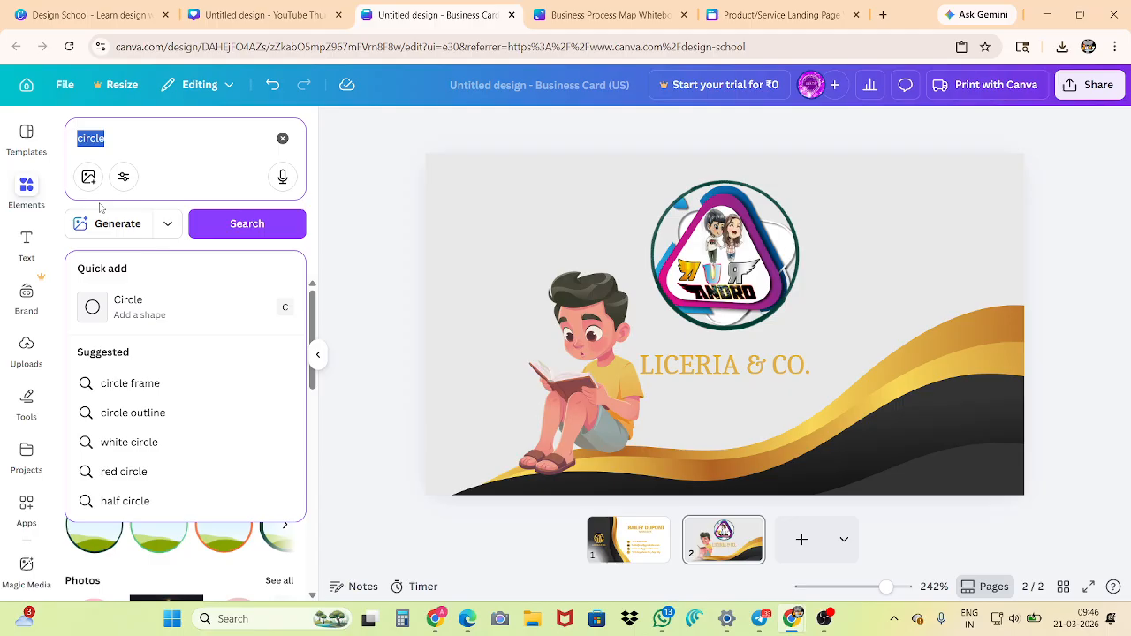
Browse the text library down to the font combinations and delete the LICERIA & CO. company name from the card
{"action": "left_click", "coordinate": [26, 246]}
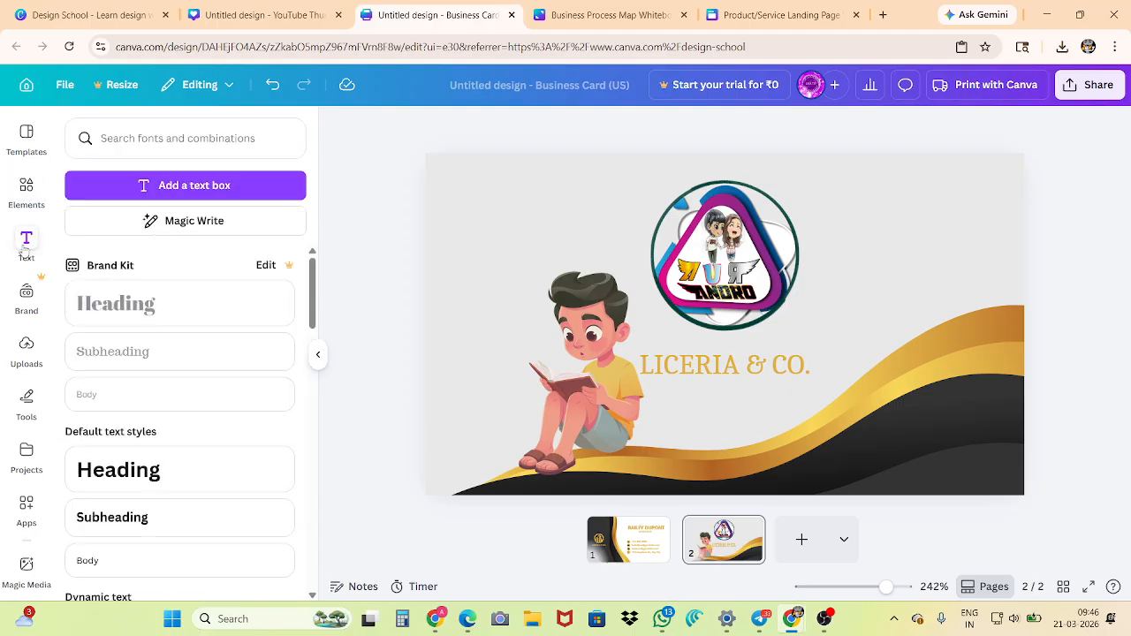
{"action": "scroll", "coordinate": [156, 380], "scroll_direction": "down", "scroll_amount": 4}
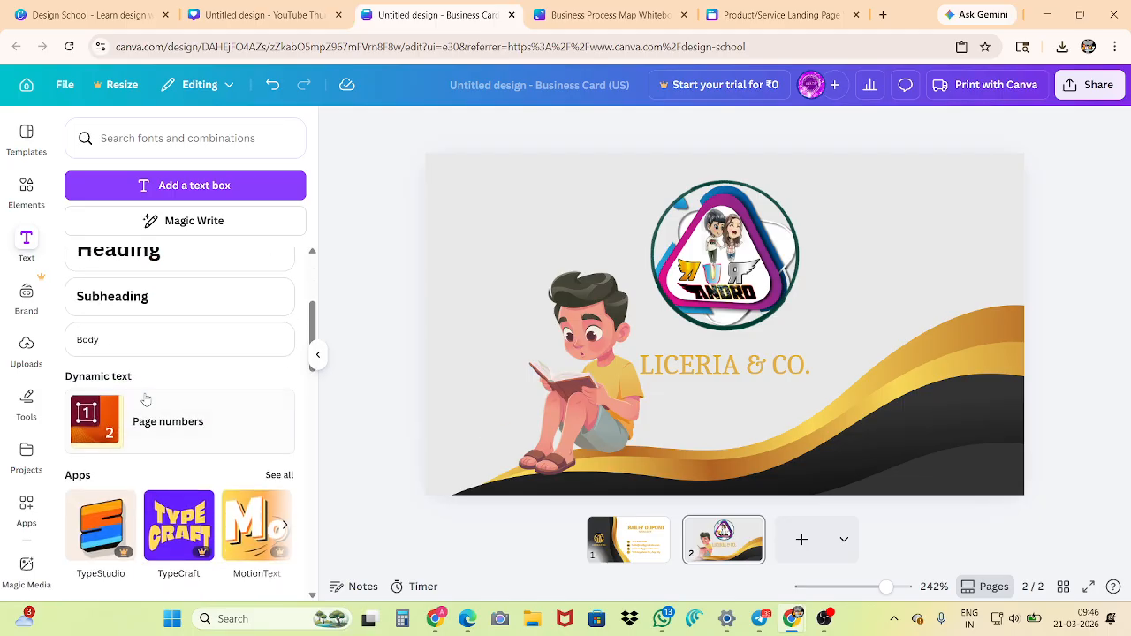
{"action": "scroll", "coordinate": [139, 407], "scroll_direction": "down", "scroll_amount": 10}
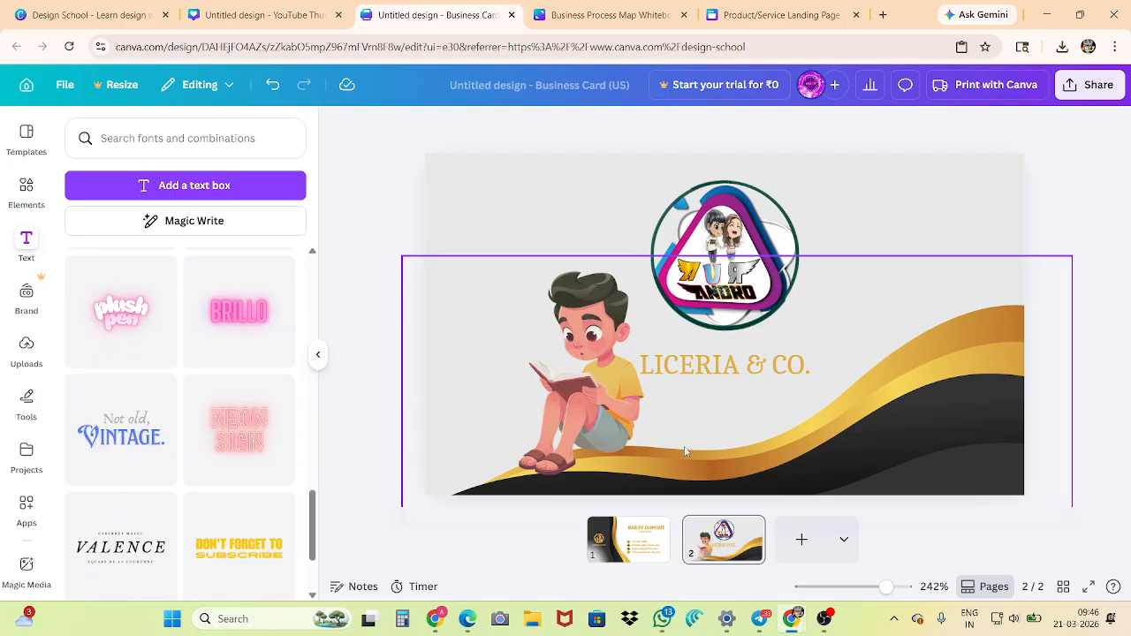
{"action": "left_click", "coordinate": [693, 373]}
{"action": "left_click", "coordinate": [800, 318]}
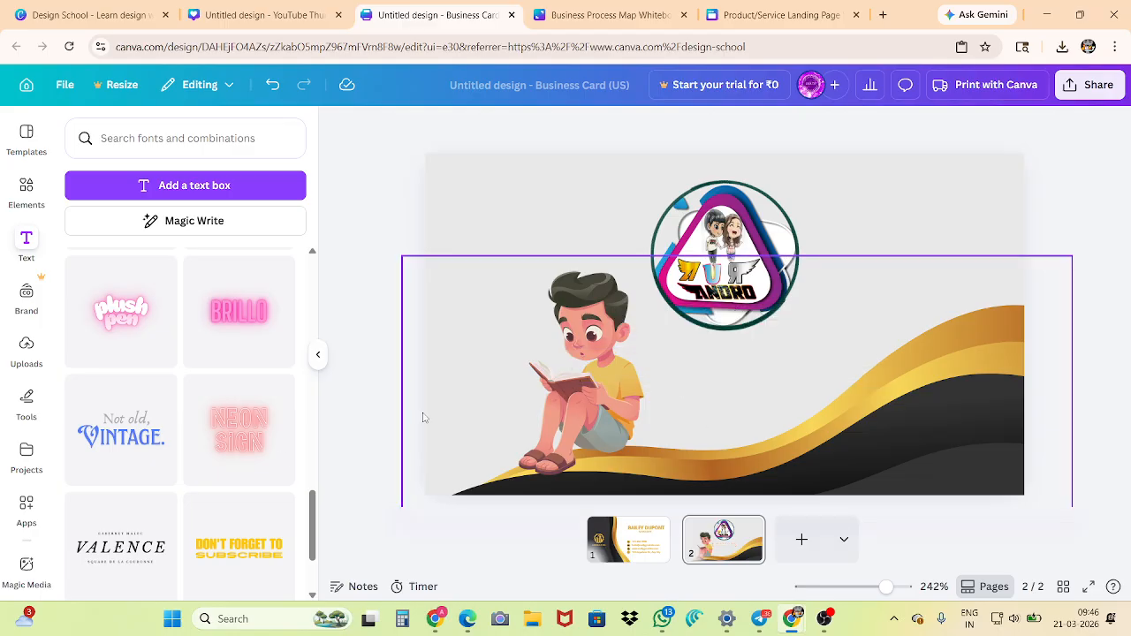
Add the "Not old, Vintage." font combination, shrink it, and place it beneath the circular ANDRO logo
{"action": "left_click", "coordinate": [133, 436]}
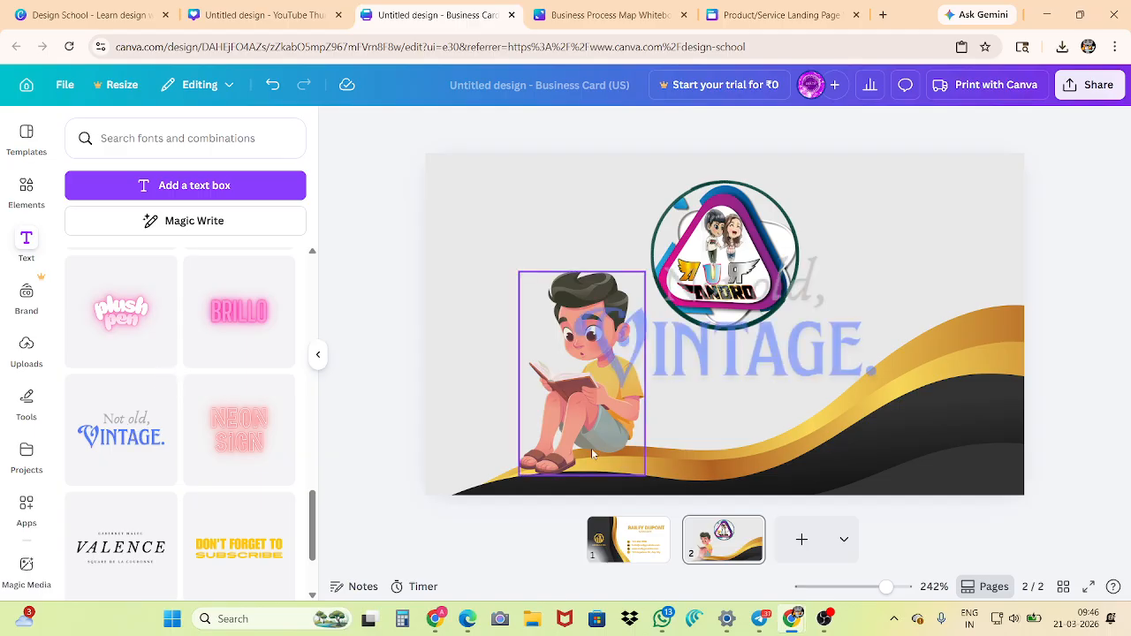
{"action": "left_click_drag", "start_coordinate": [731, 362], "coordinate": [746, 421]}
{"action": "left_click_drag", "start_coordinate": [1003, 452], "coordinate": [762, 394]}
{"action": "left_click_drag", "start_coordinate": [607, 365], "coordinate": [742, 379]}
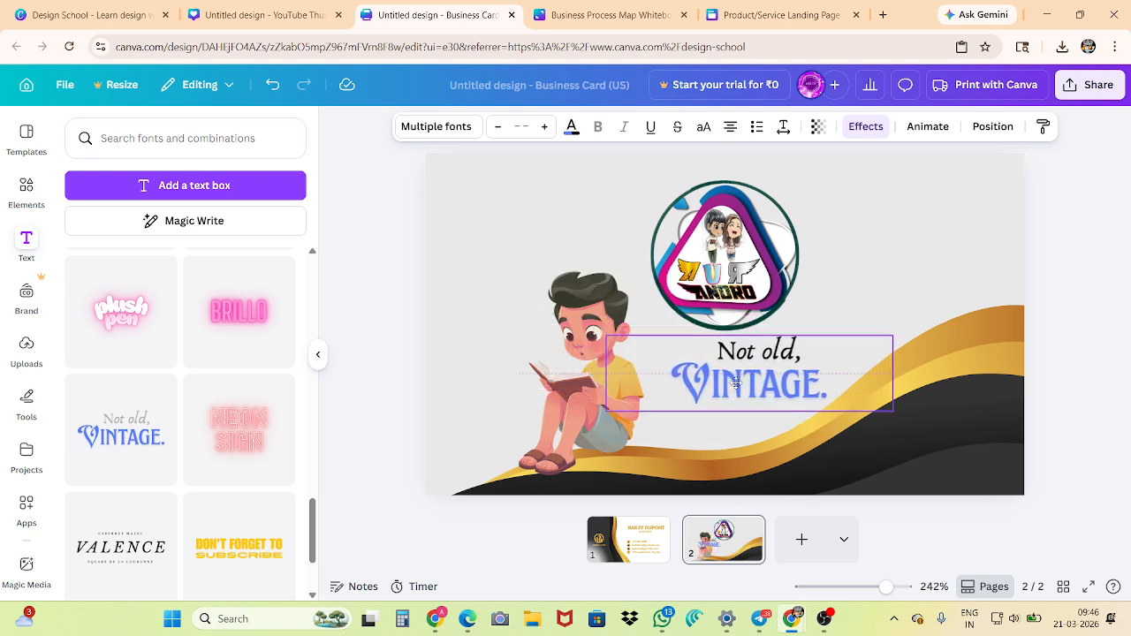
{"action": "left_click", "coordinate": [386, 379]}
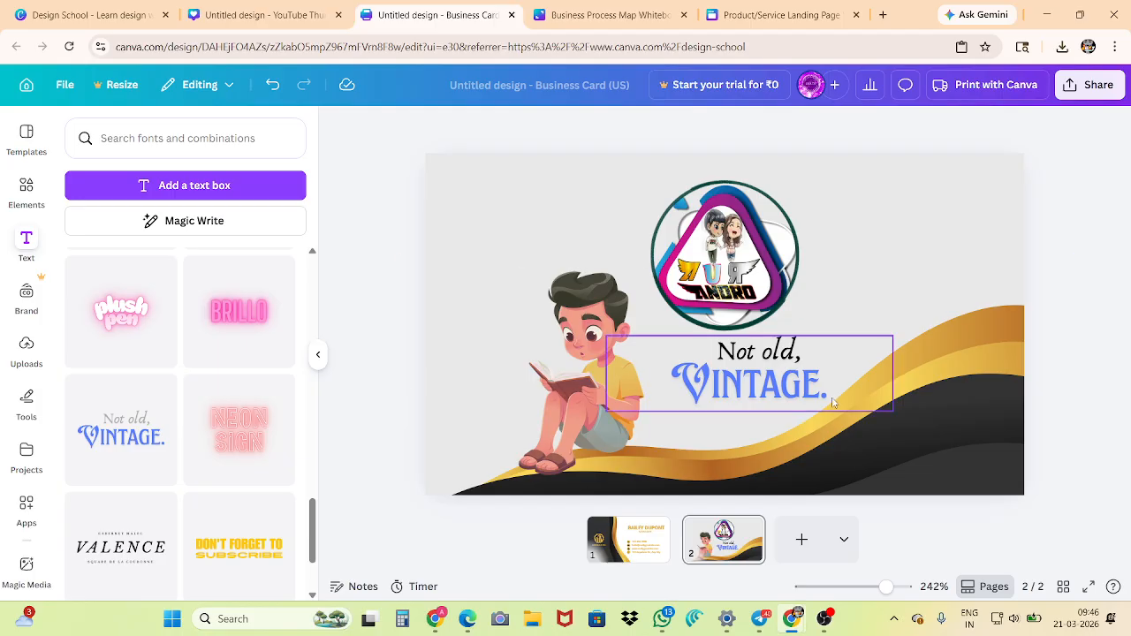
Replace "Not old," with "captain" and "VINTAGE." with the surname in capitals, and centre the text group beneath the logo
{"action": "double_click", "coordinate": [752, 354]}
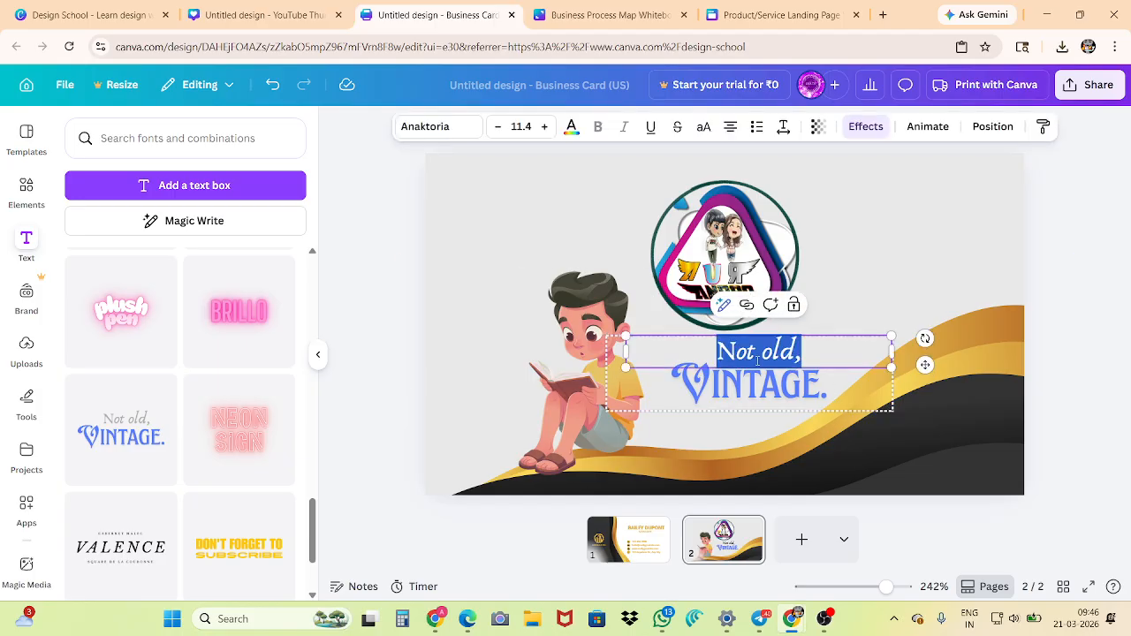
{"action": "type", "text": "captain"}
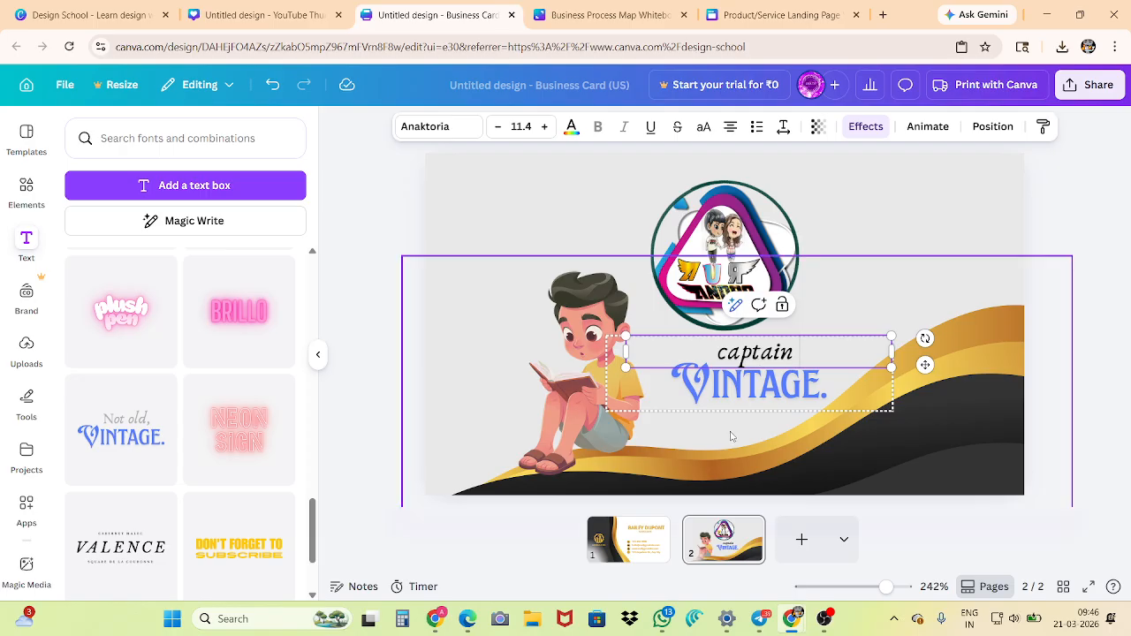
{"action": "left_click", "coordinate": [749, 391]}
{"action": "double_click", "coordinate": [750, 392]}
{"action": "type", "text": "OJHA"}
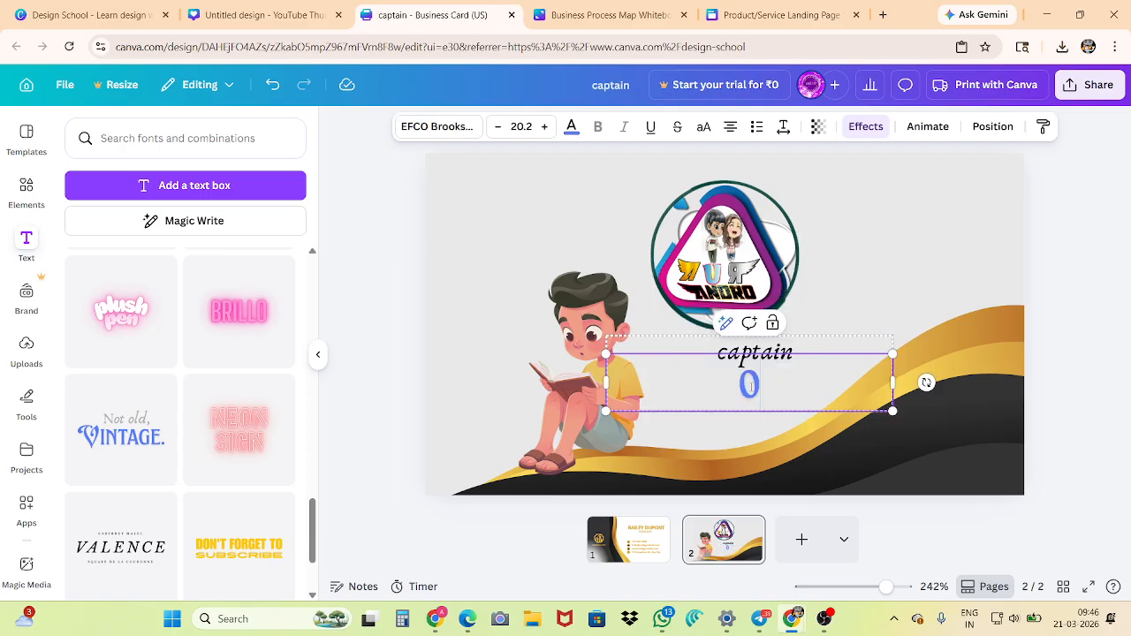
{"action": "left_click", "coordinate": [354, 352]}
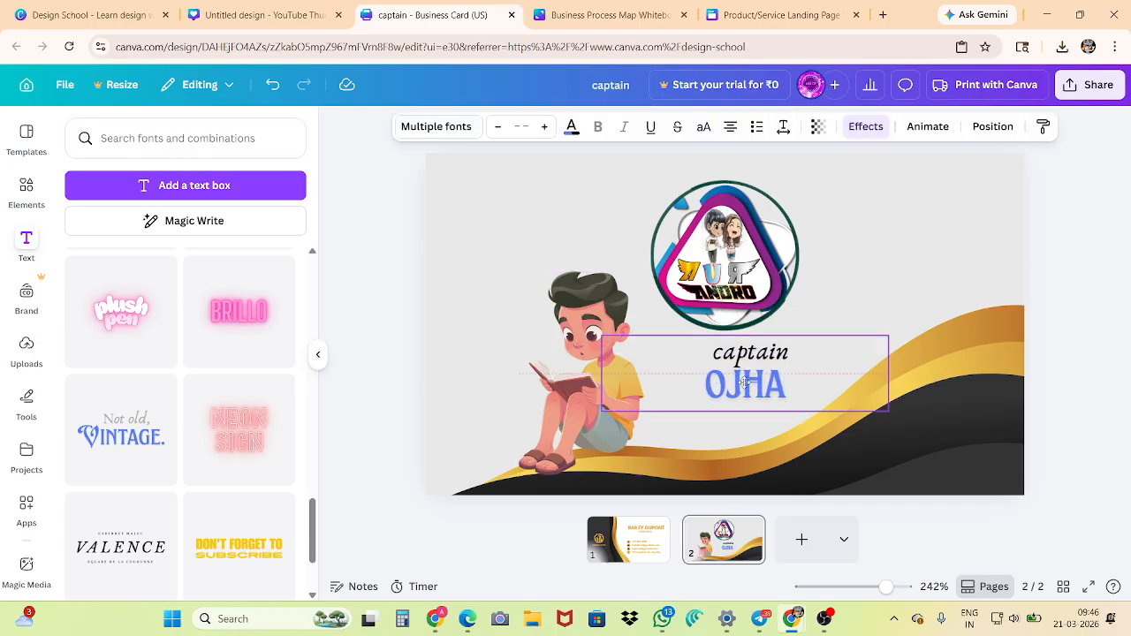
{"action": "left_click_drag", "start_coordinate": [751, 380], "coordinate": [726, 372]}
Add a heading in the default text style below the text group and replace its placeholder with the nickname in capitals
{"action": "scroll", "coordinate": [129, 395], "scroll_direction": "down", "scroll_amount": 4}
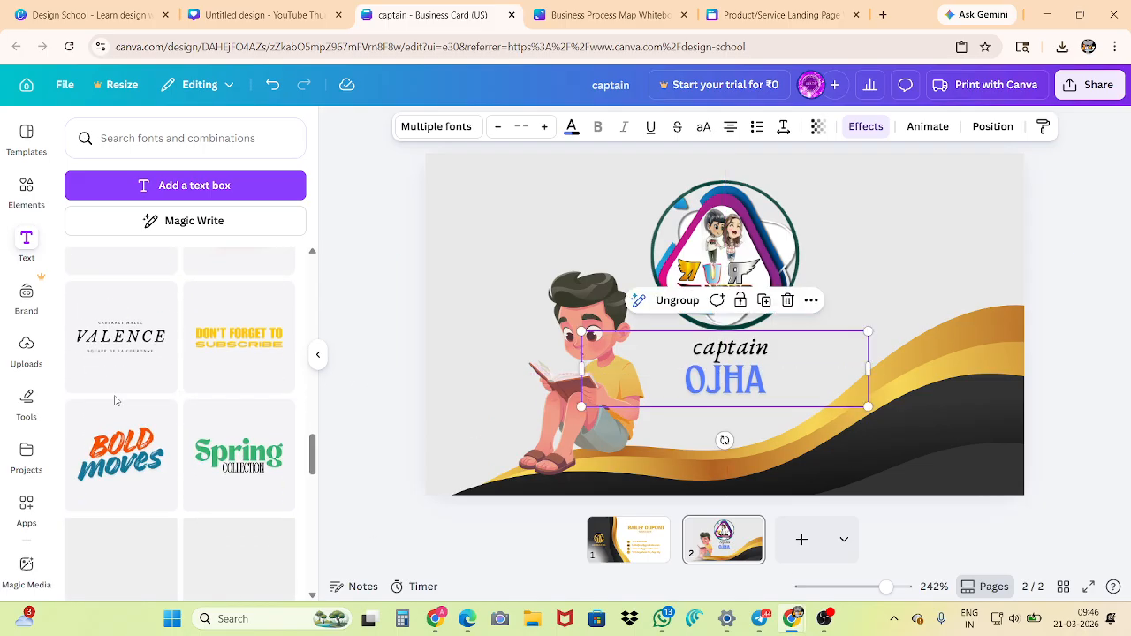
{"action": "scroll", "coordinate": [117, 402], "scroll_direction": "up", "scroll_amount": 8}
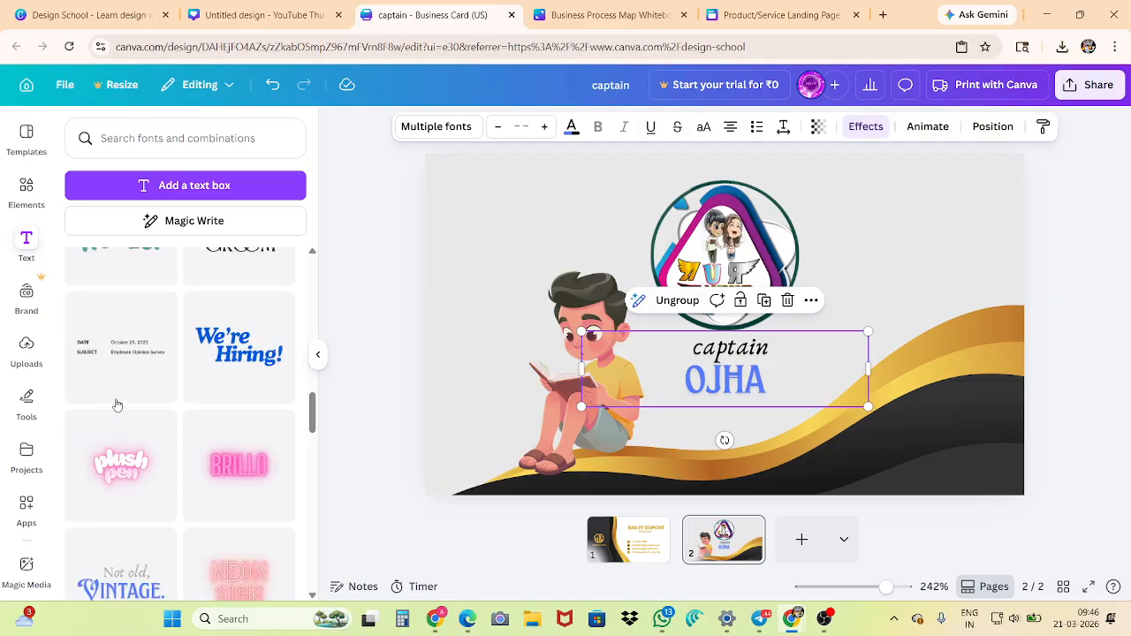
{"action": "scroll", "coordinate": [119, 403], "scroll_direction": "up", "scroll_amount": 5}
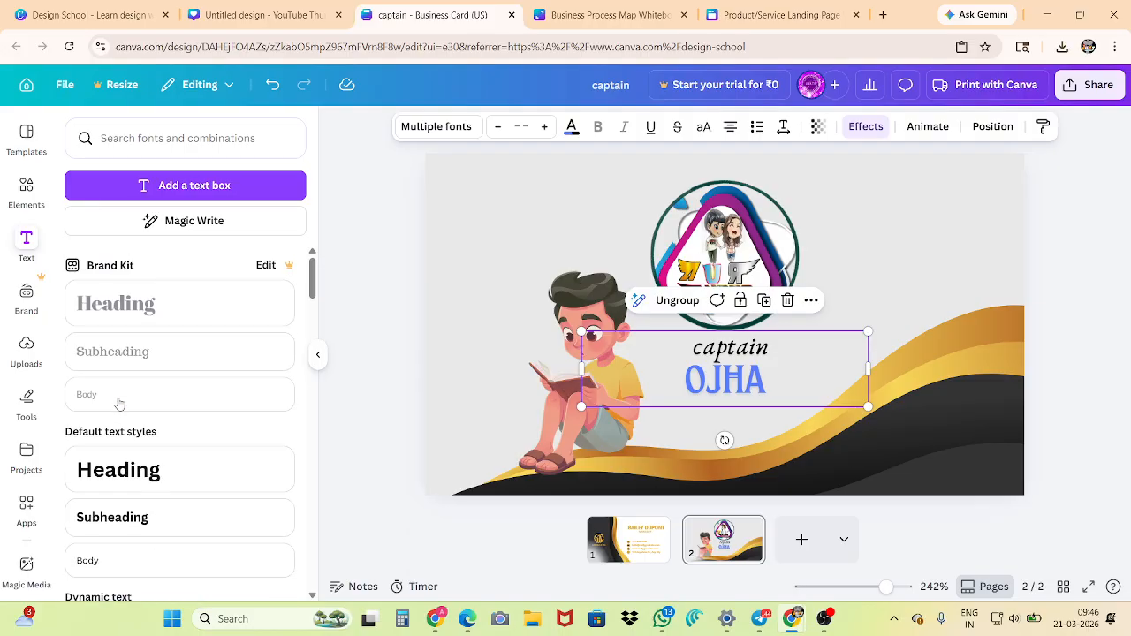
{"action": "left_click", "coordinate": [115, 472]}
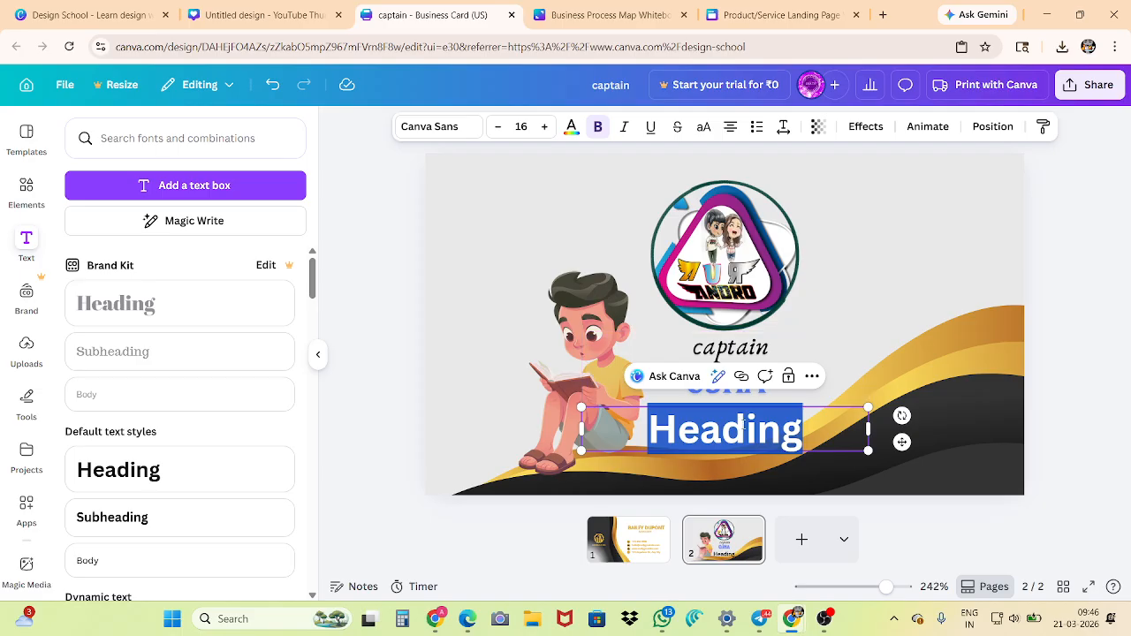
{"action": "type", "text": "ojha"}
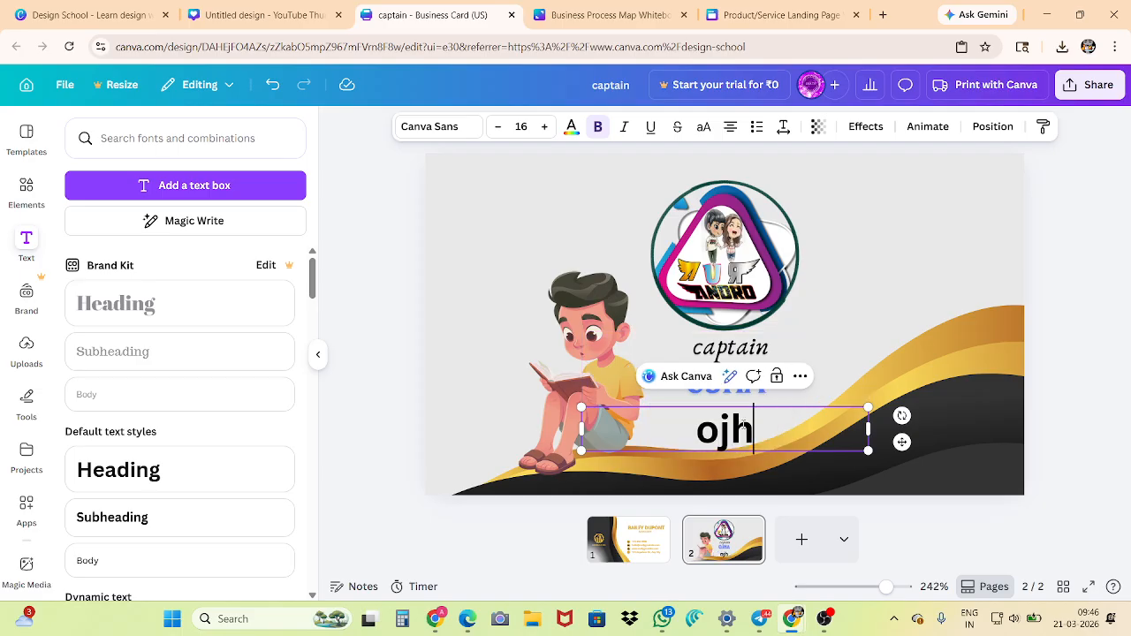
{"action": "key", "text": "BackSpace"}
{"action": "key", "text": "BackSpace"}
{"action": "key", "text": "BackSpace"}
{"action": "key", "text": "BackSpace"}
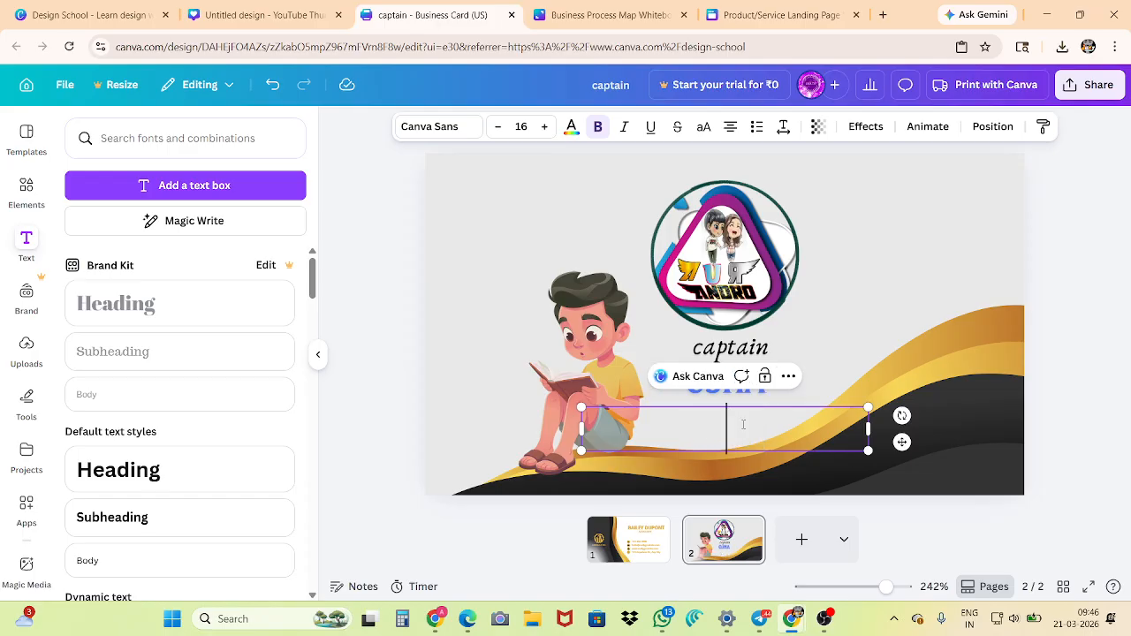
{"action": "key", "text": "Caps_Lock"}
{"action": "type", "text": "BABA"}
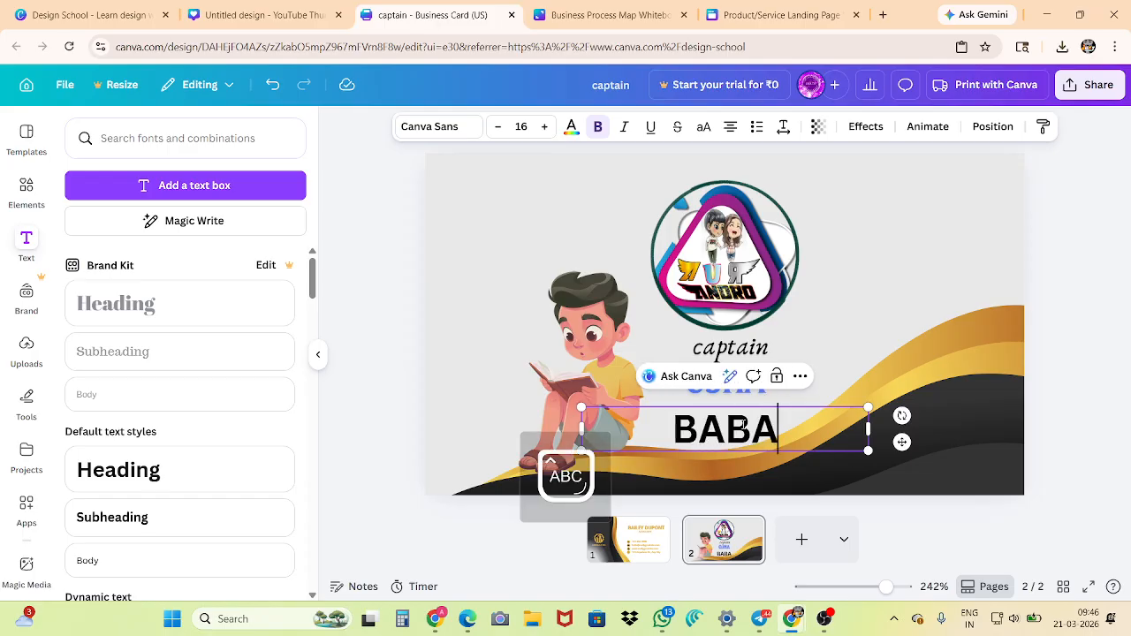
{"action": "type", "text": " TILLUS"}
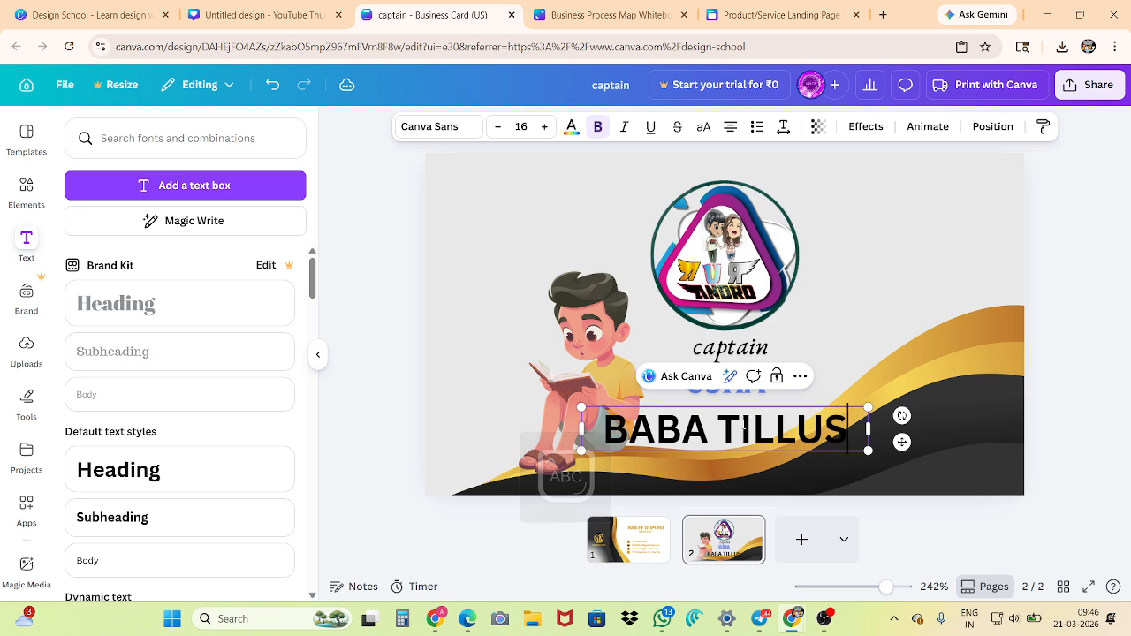
{"action": "key", "text": "BackSpace"}
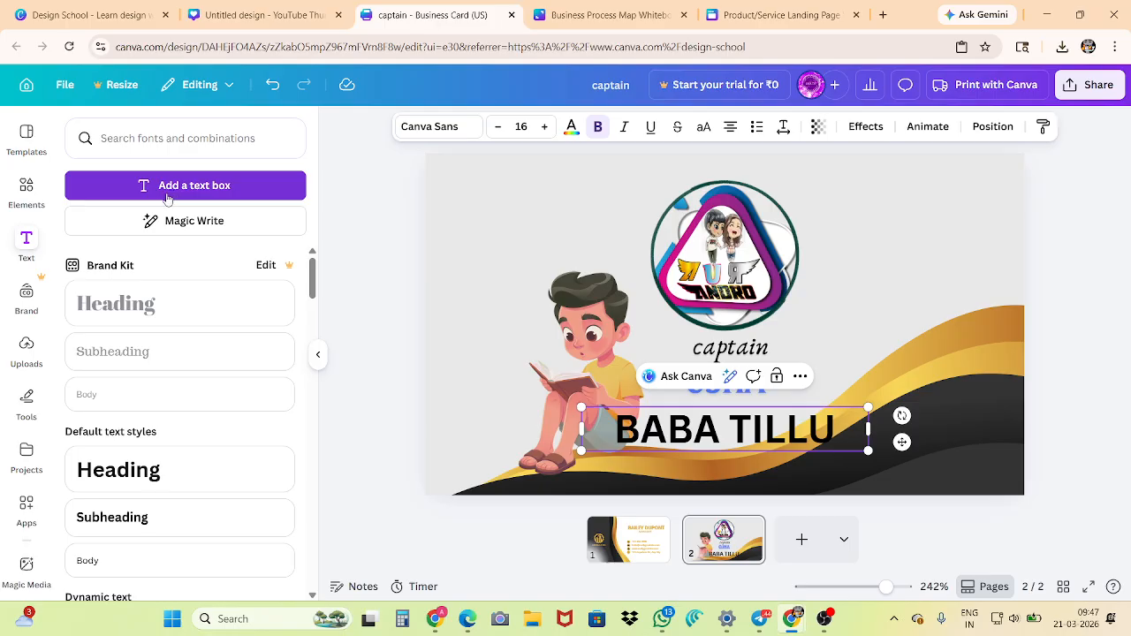
Add a plain text box below the heading, show its additional options and dismiss them
{"action": "left_click", "coordinate": [247, 188]}
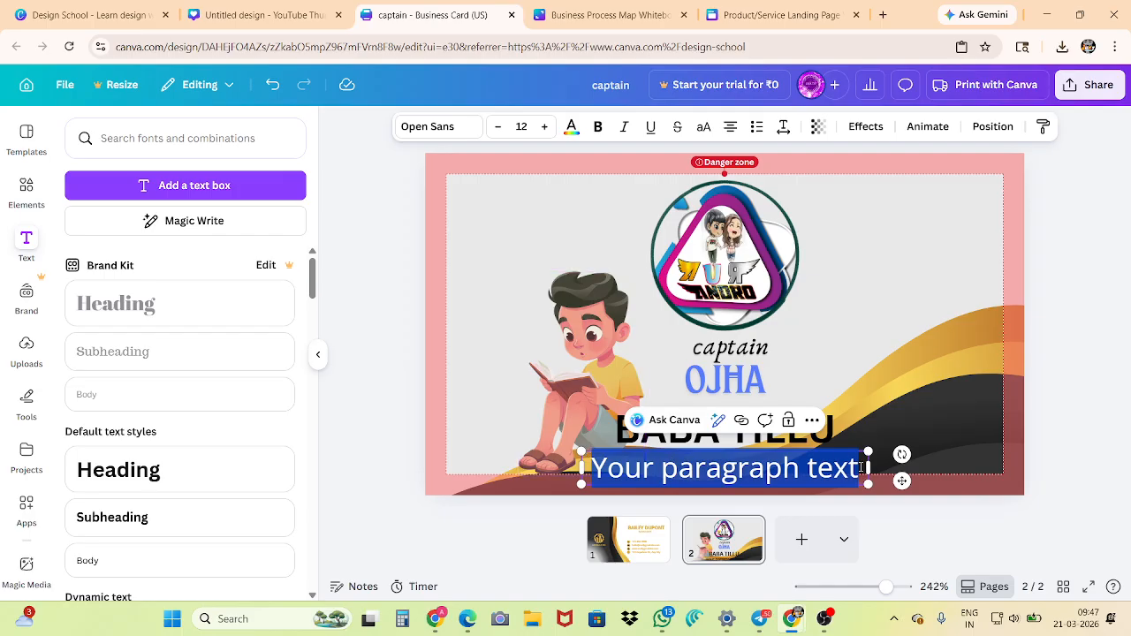
{"action": "left_click", "coordinate": [812, 420]}
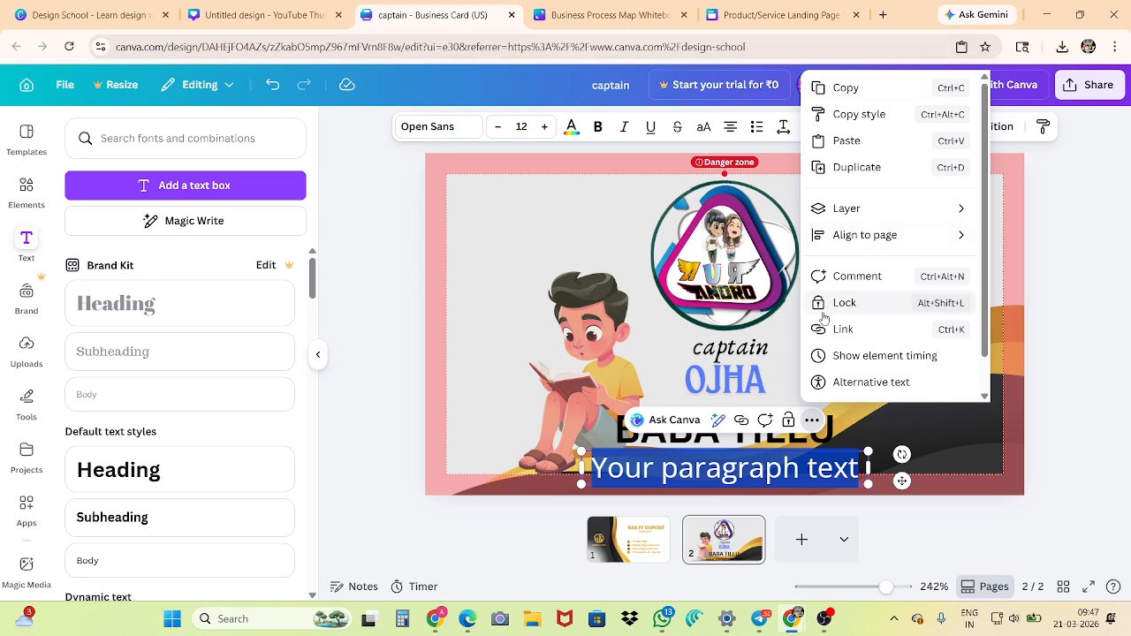
{"action": "left_click", "coordinate": [392, 327]}
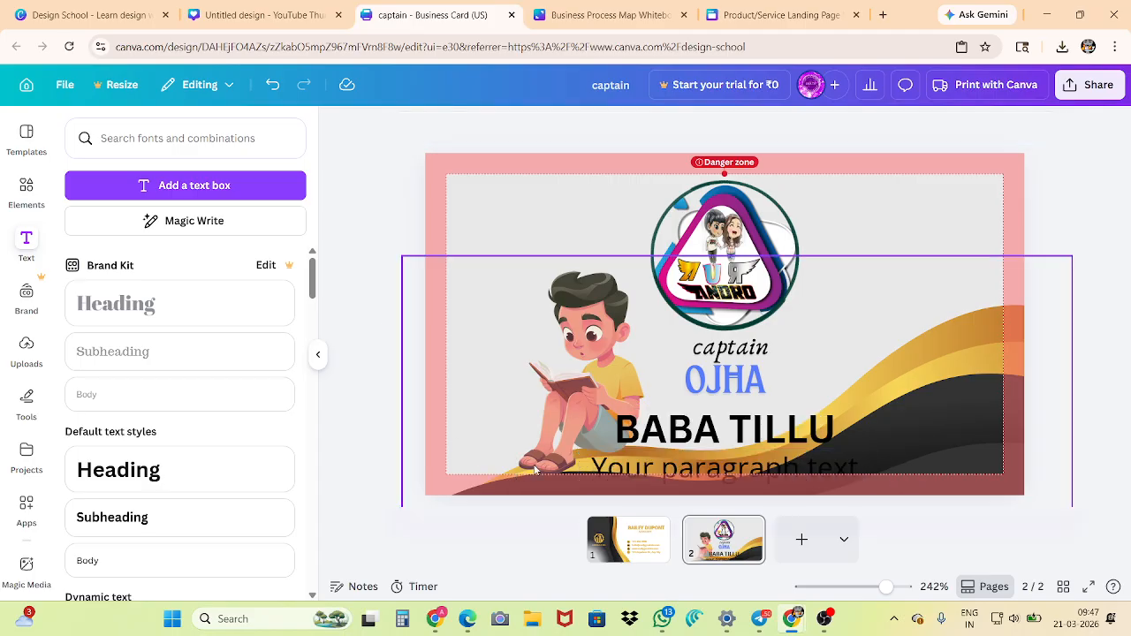
Delete the paragraph text box below the heading and undo the deletion
{"action": "left_click", "coordinate": [671, 475]}
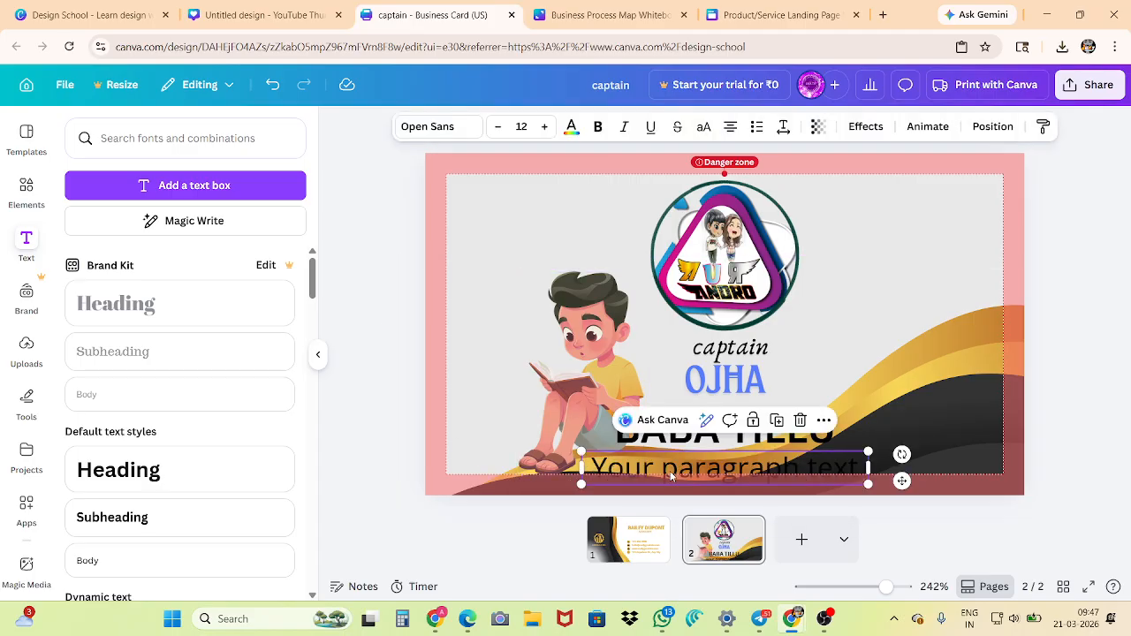
{"action": "key", "text": "Delete"}
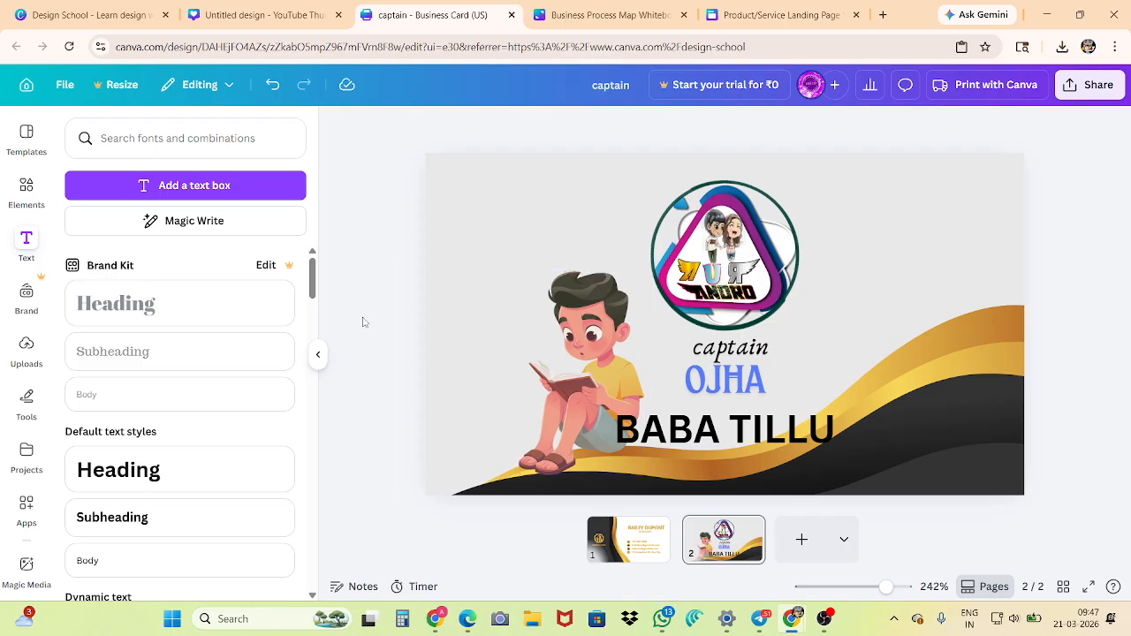
{"action": "key", "text": "ctrl+z"}
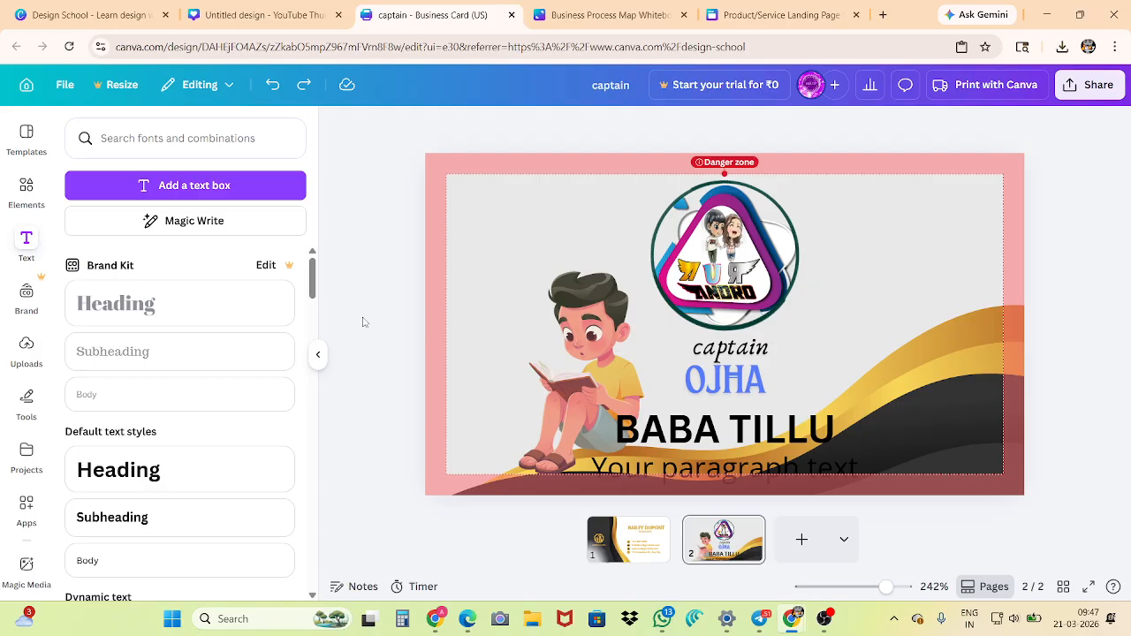
Move the paragraph text box up over the circular ANDRO logo, select its placeholder text and deselect it
{"action": "left_click", "coordinate": [680, 467]}
{"action": "left_click_drag", "start_coordinate": [681, 467], "coordinate": [679, 238]}
{"action": "double_click", "coordinate": [683, 256]}
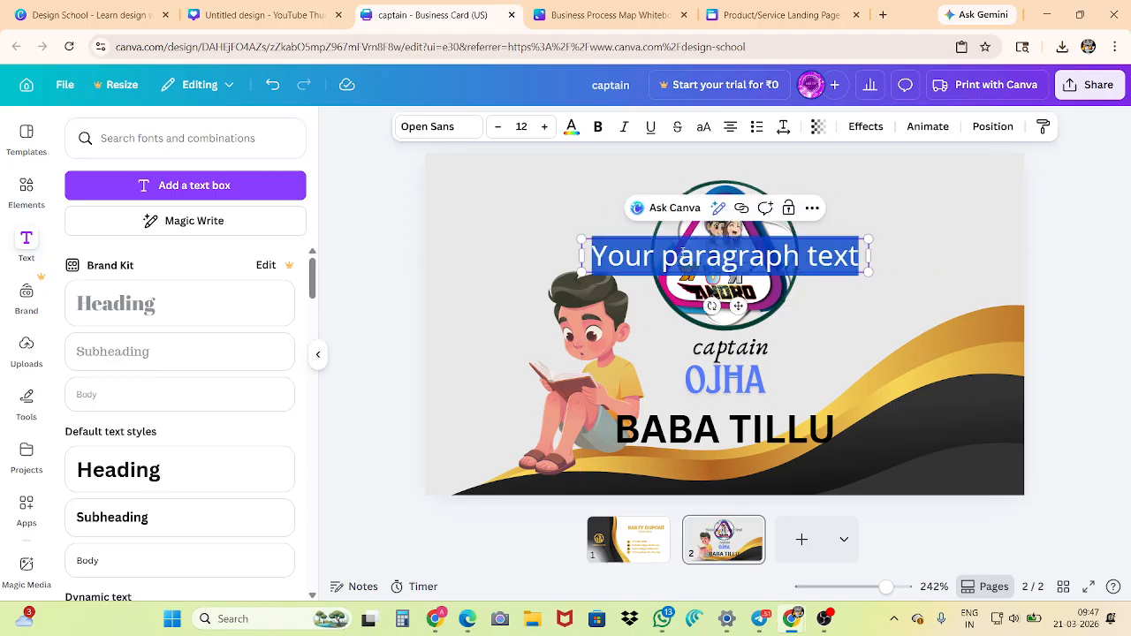
{"action": "left_click", "coordinate": [388, 279]}
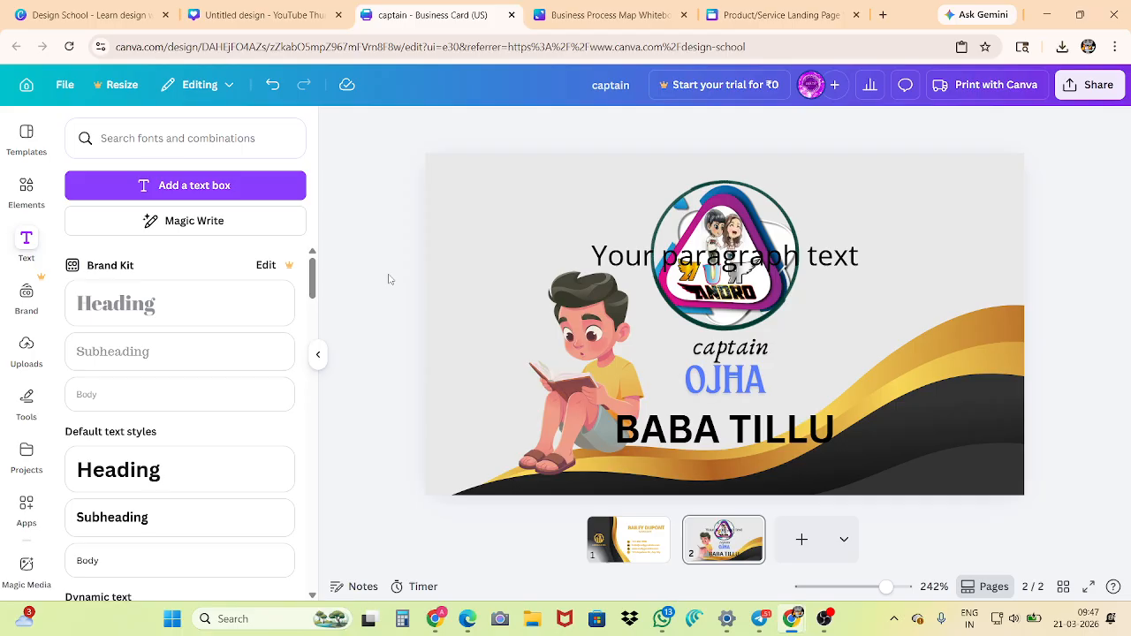
Delete the paragraph text box over the logo, undo the deletion and select the box again
{"action": "left_click", "coordinate": [619, 258]}
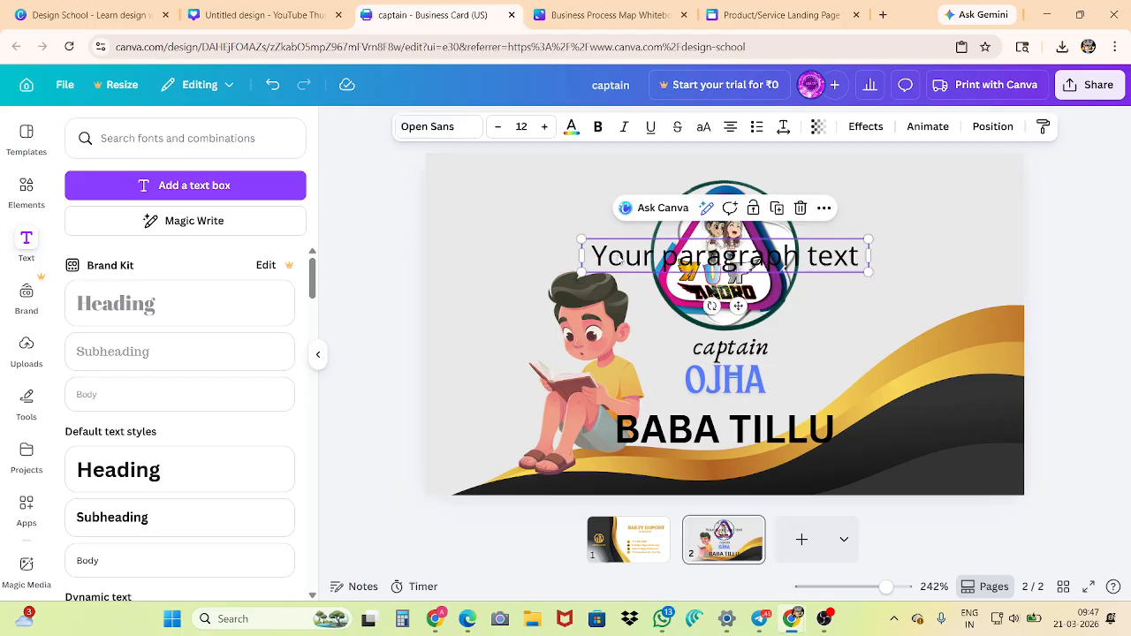
{"action": "key", "text": "Delete"}
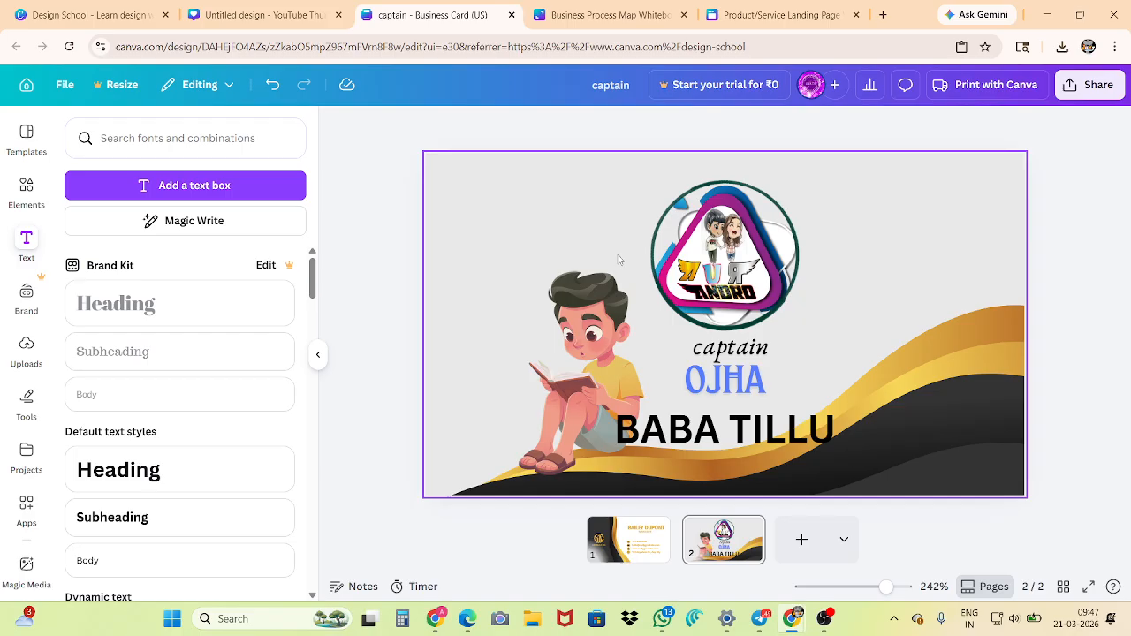
{"action": "key", "text": "ctrl+z"}
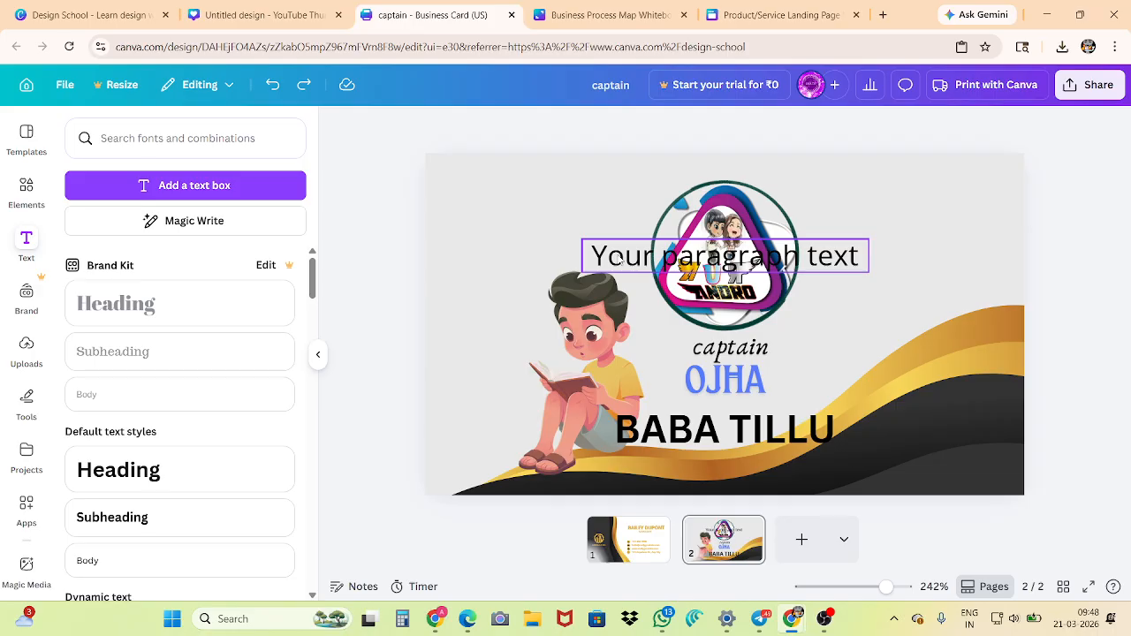
{"action": "left_click", "coordinate": [802, 262]}
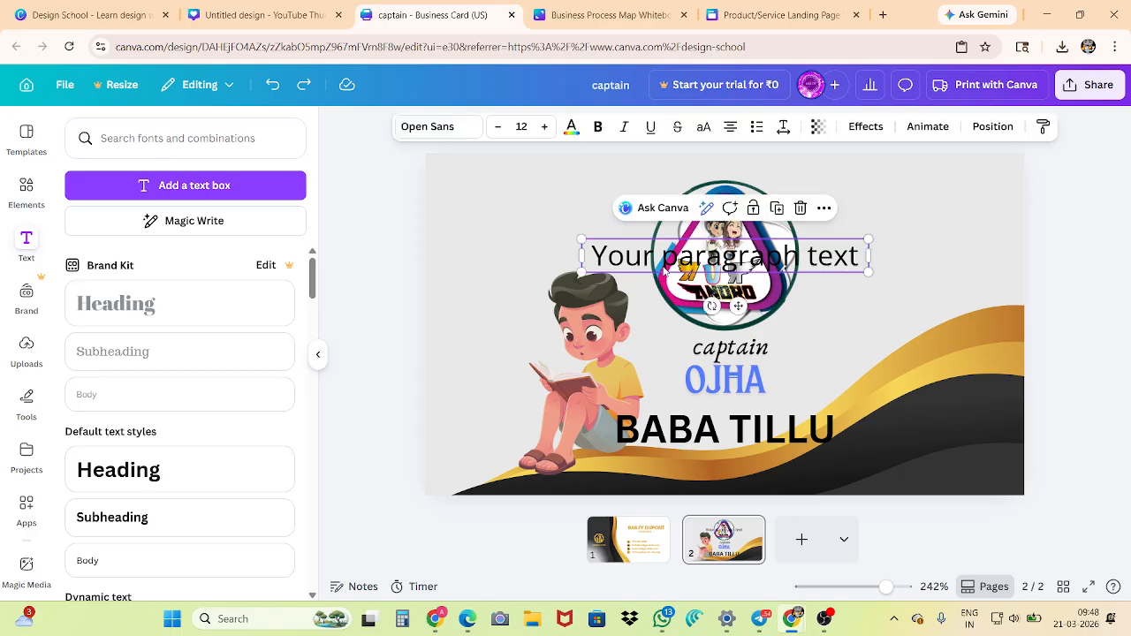
Delete the paragraph text box over the circular logo and select the large black heading below it
{"action": "left_click", "coordinate": [801, 210]}
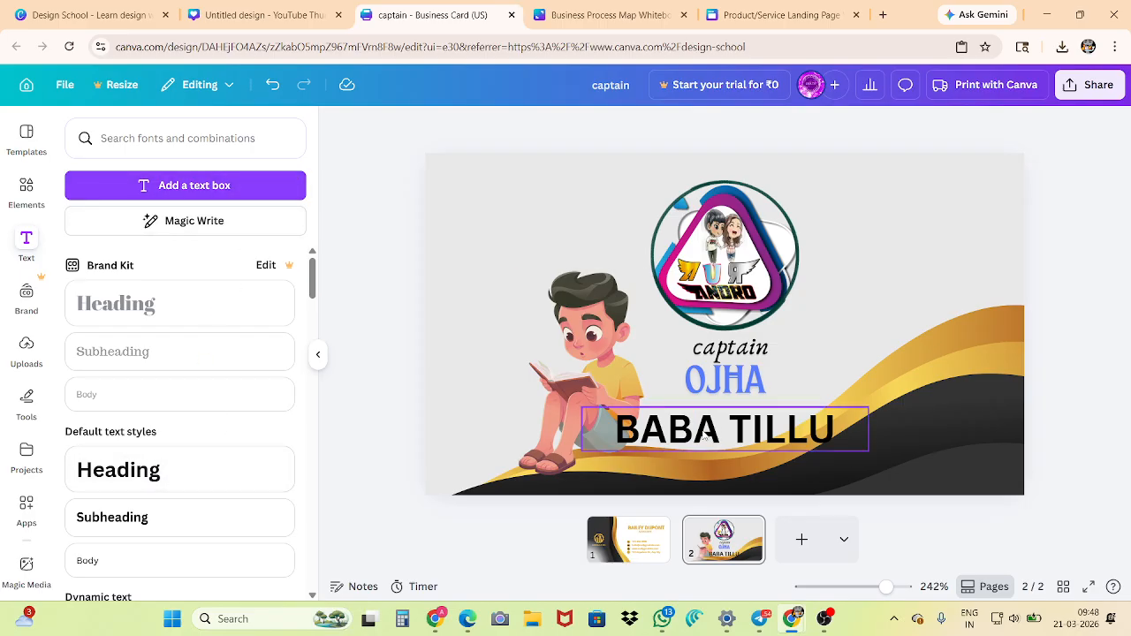
{"action": "left_click", "coordinate": [704, 436]}
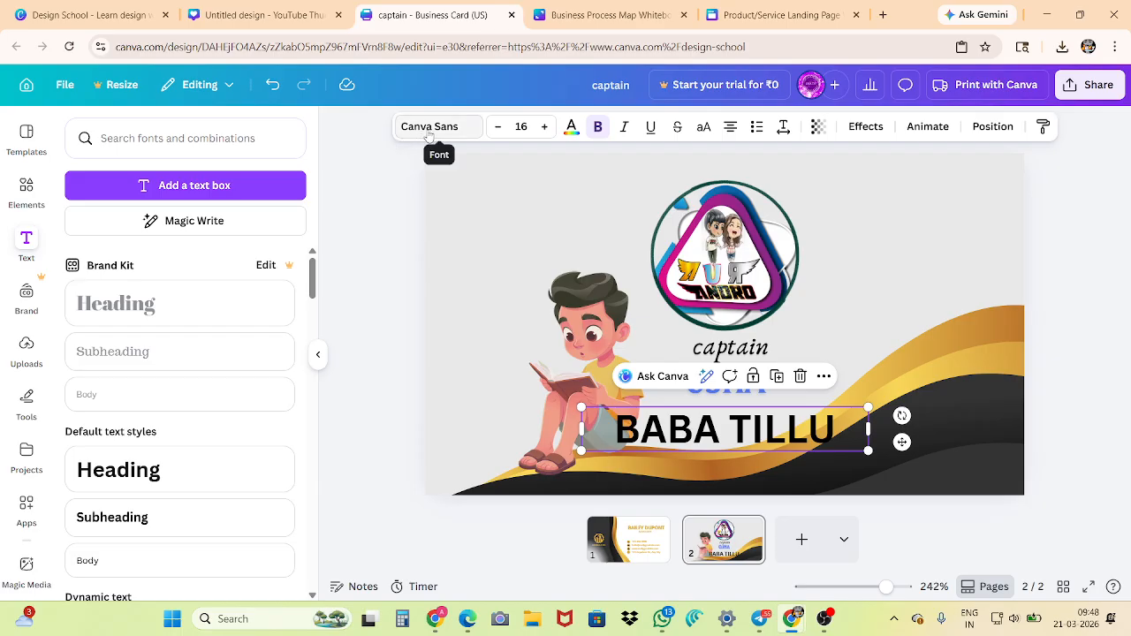
{"action": "key", "text": "ctrl+plus"}
{"action": "key", "text": "ctrl+plus"}
{"action": "key", "text": "ctrl+plus"}
{"action": "key", "text": "ctrl+plus"}
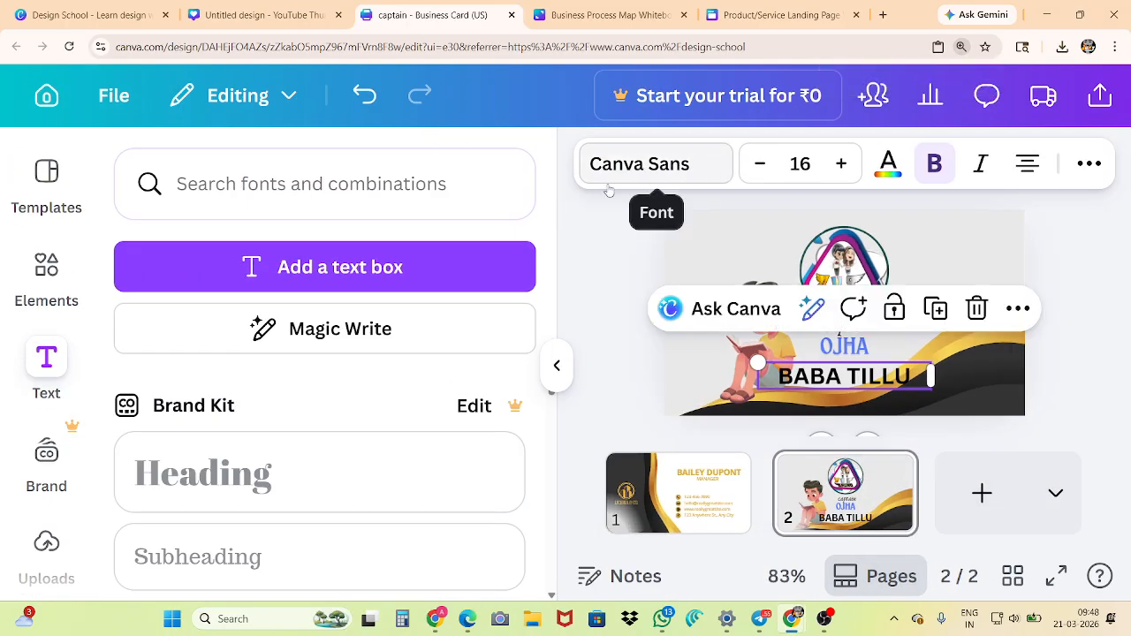
{"action": "left_click", "coordinate": [597, 197]}
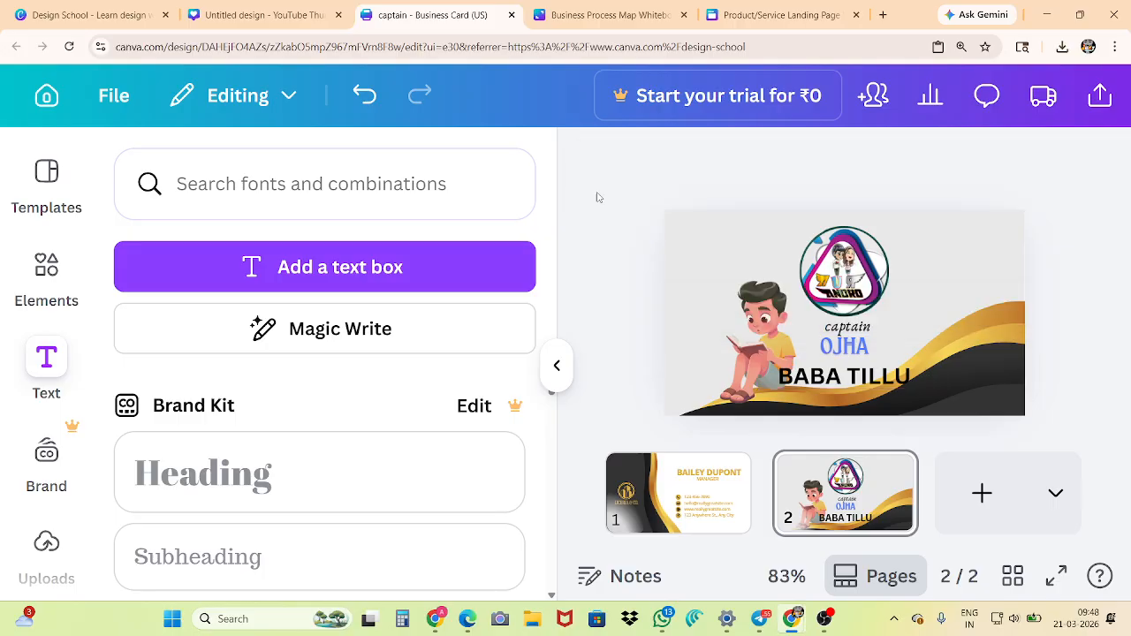
{"action": "scroll", "coordinate": [593, 226], "scroll_direction": "down", "scroll_amount": 5}
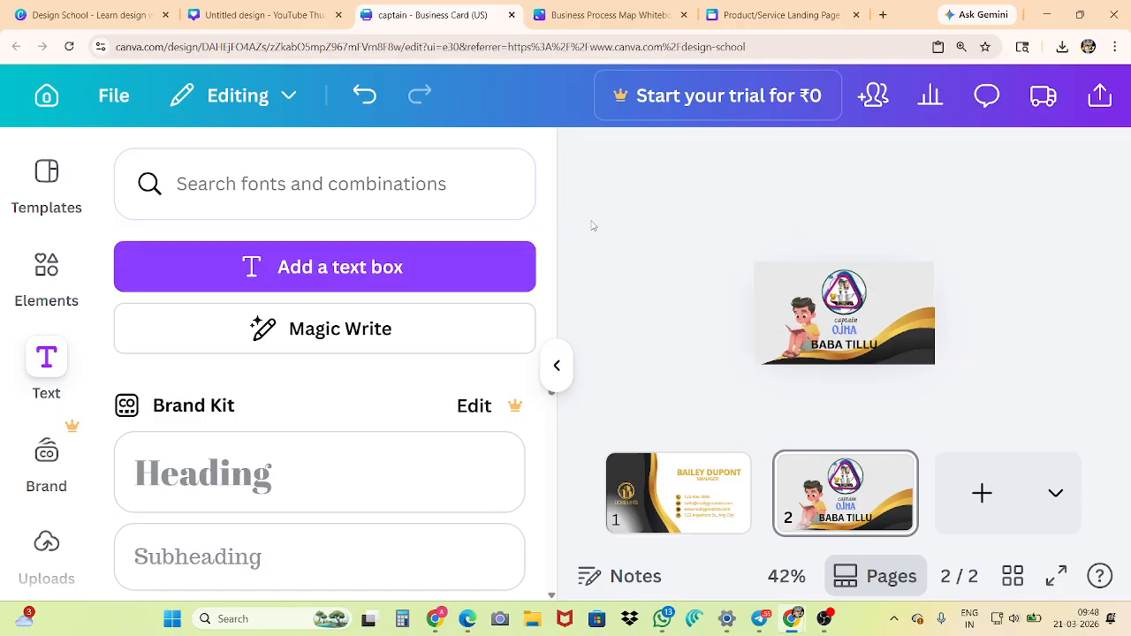
{"action": "scroll", "coordinate": [604, 223], "scroll_direction": "up", "scroll_amount": 1}
{"action": "scroll", "coordinate": [487, 244], "scroll_direction": "down", "scroll_amount": 6}
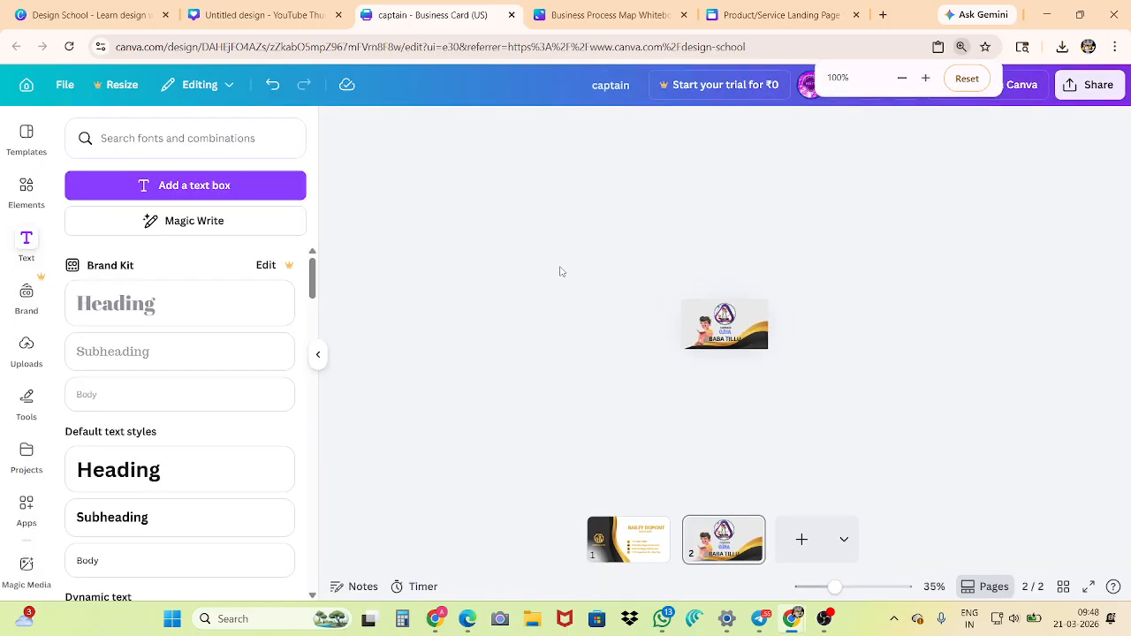
{"action": "scroll", "coordinate": [747, 279], "scroll_direction": "up", "scroll_amount": 1}
{"action": "scroll", "coordinate": [693, 387], "scroll_direction": "down", "scroll_amount": 1}
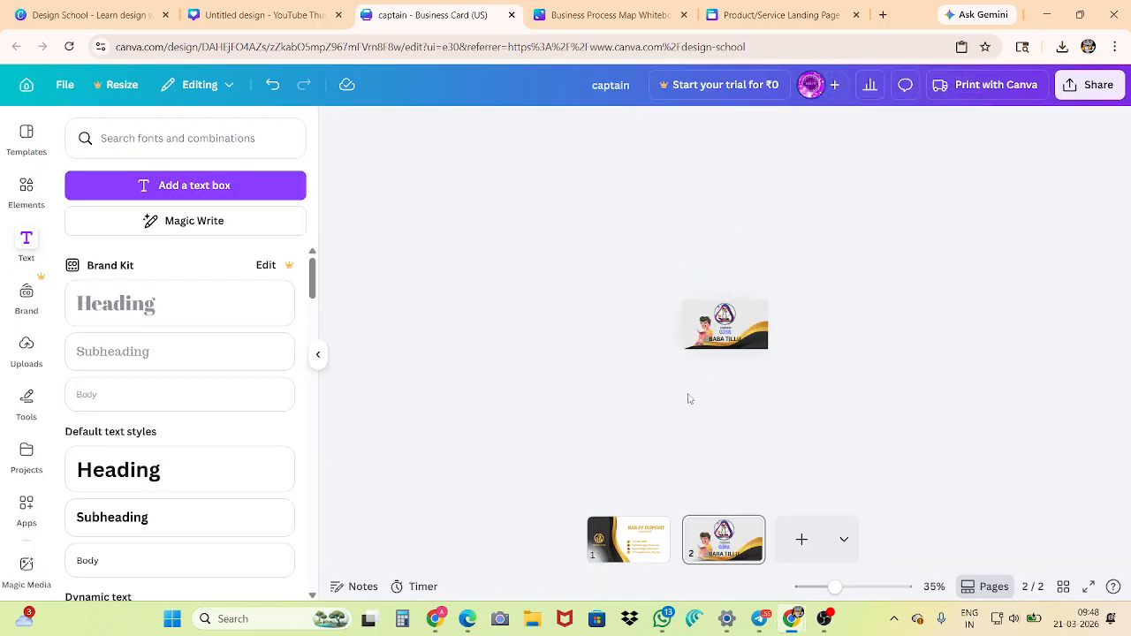
{"action": "scroll", "coordinate": [737, 324], "scroll_direction": "up", "scroll_amount": 8}
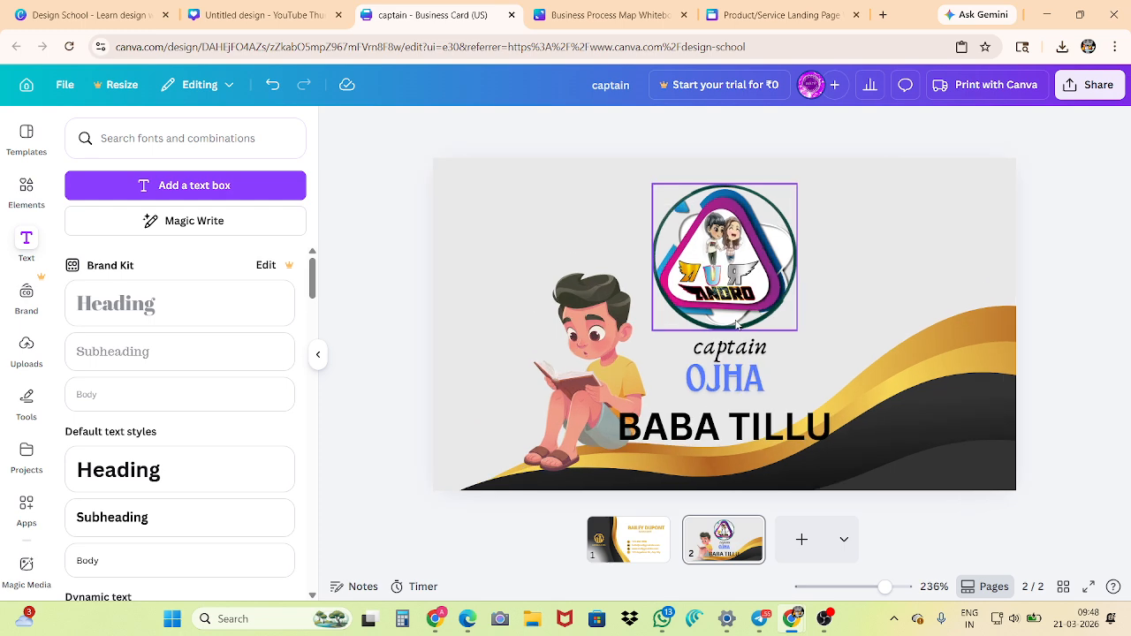
Change the font of the large black heading at the bottom of the card to EFCO Brookshire
{"action": "left_click", "coordinate": [722, 427]}
{"action": "left_click", "coordinate": [435, 128]}
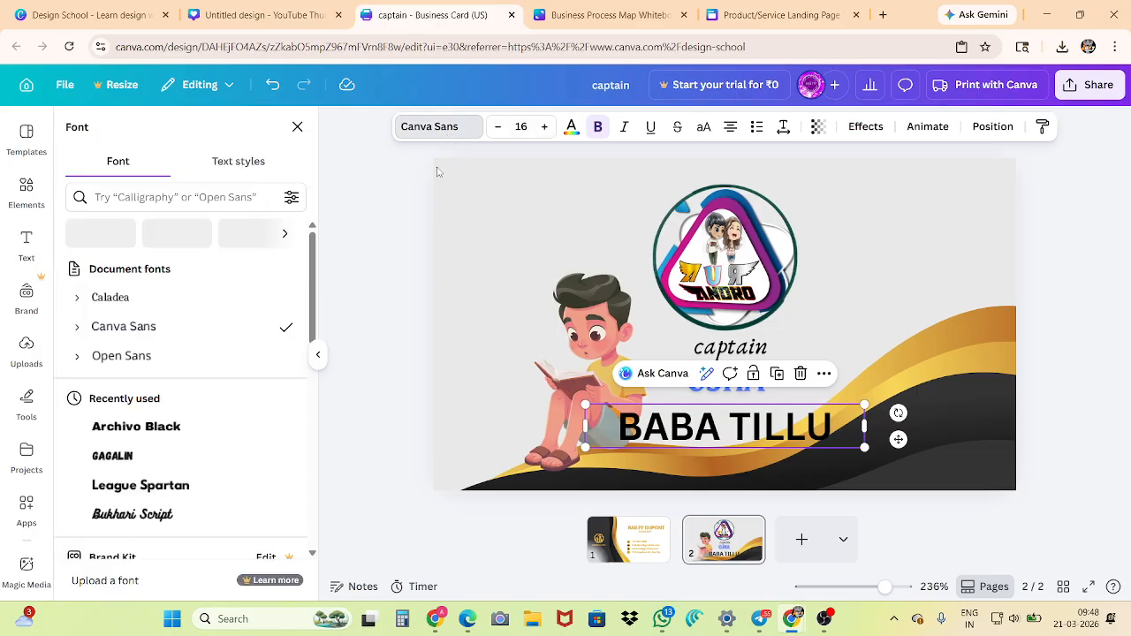
{"action": "scroll", "coordinate": [134, 327], "scroll_direction": "down", "scroll_amount": 1}
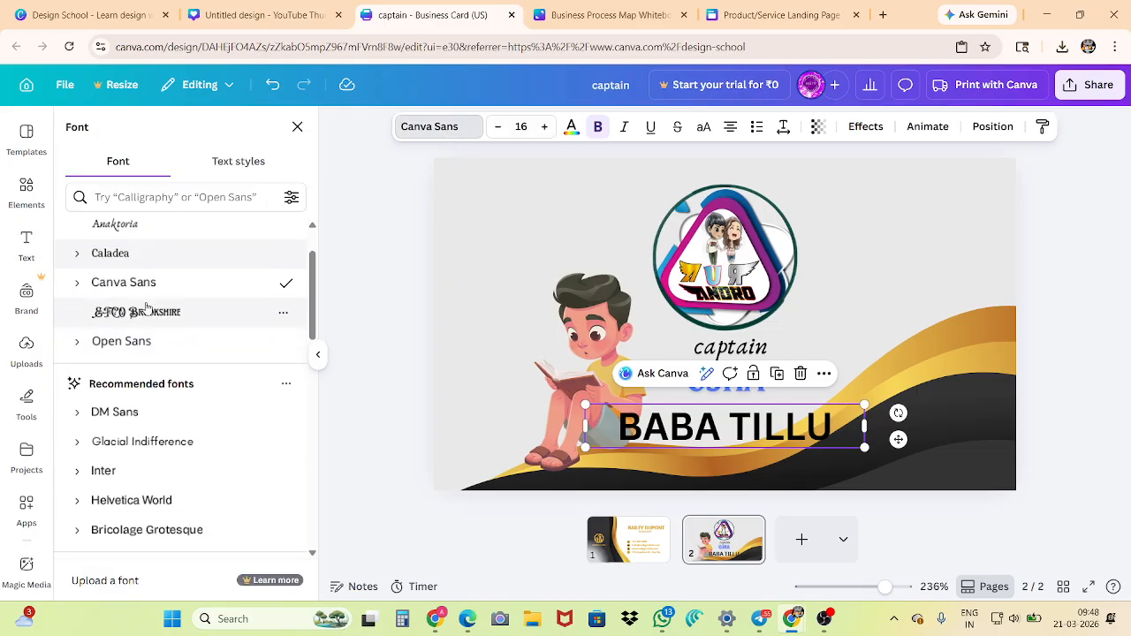
{"action": "left_click", "coordinate": [146, 309]}
{"action": "scroll", "coordinate": [139, 358], "scroll_direction": "down", "scroll_amount": 2}
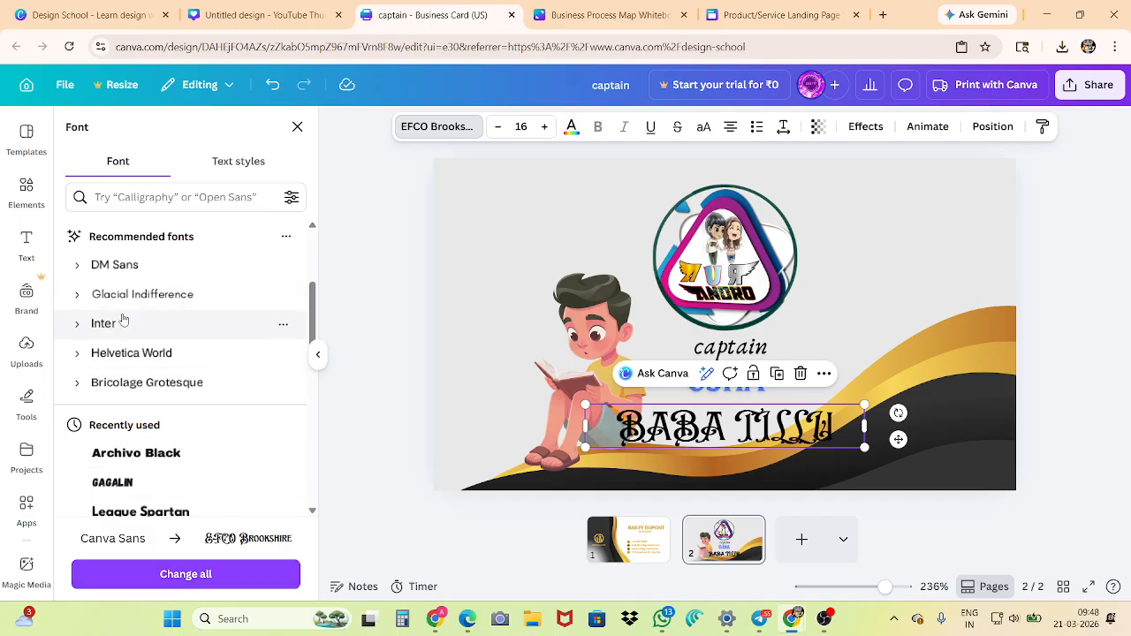
{"action": "scroll", "coordinate": [124, 327], "scroll_direction": "up", "scroll_amount": 3}
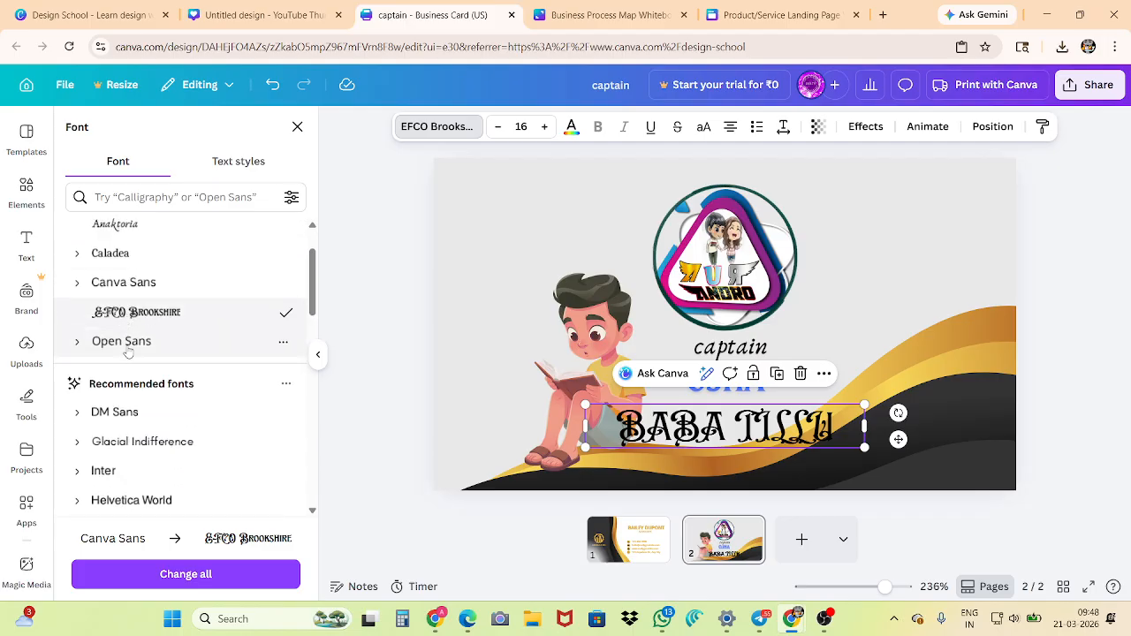
{"action": "left_click", "coordinate": [141, 315]}
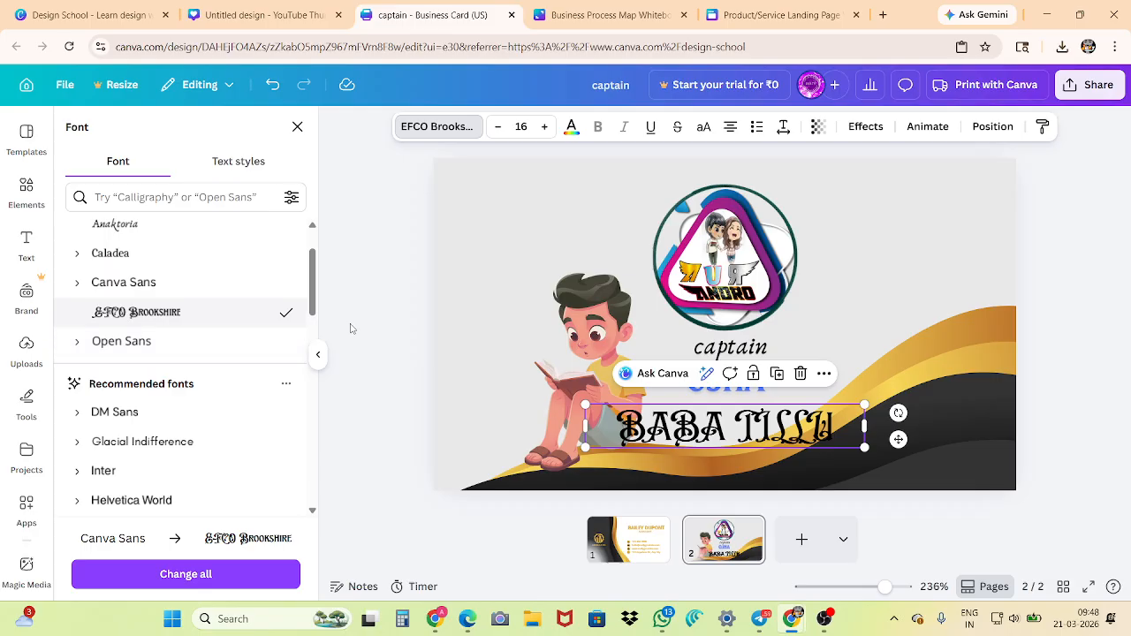
{"action": "left_click", "coordinate": [353, 329]}
Shrink the heading into the card's upper right area, try font size 13.4 on it and return it to 10.4
{"action": "left_click_drag", "start_coordinate": [667, 433], "coordinate": [822, 230]}
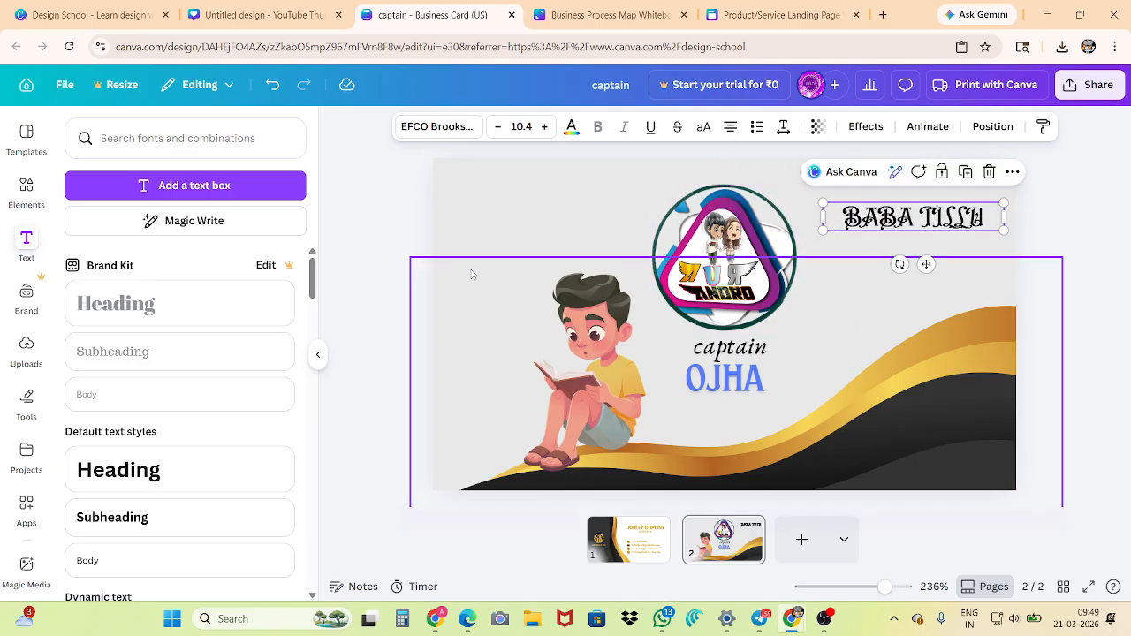
{"action": "left_click", "coordinate": [544, 126]}
{"action": "left_click", "coordinate": [544, 126]}
{"action": "left_click", "coordinate": [544, 126]}
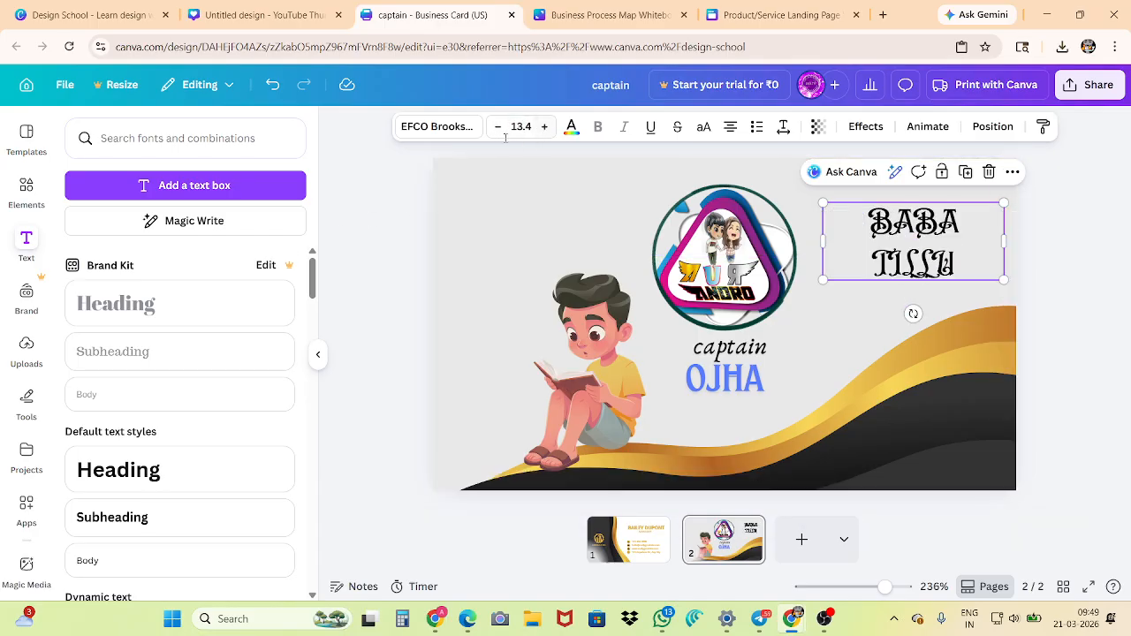
{"action": "left_click", "coordinate": [498, 126]}
{"action": "left_click", "coordinate": [499, 126]}
{"action": "left_click", "coordinate": [499, 126]}
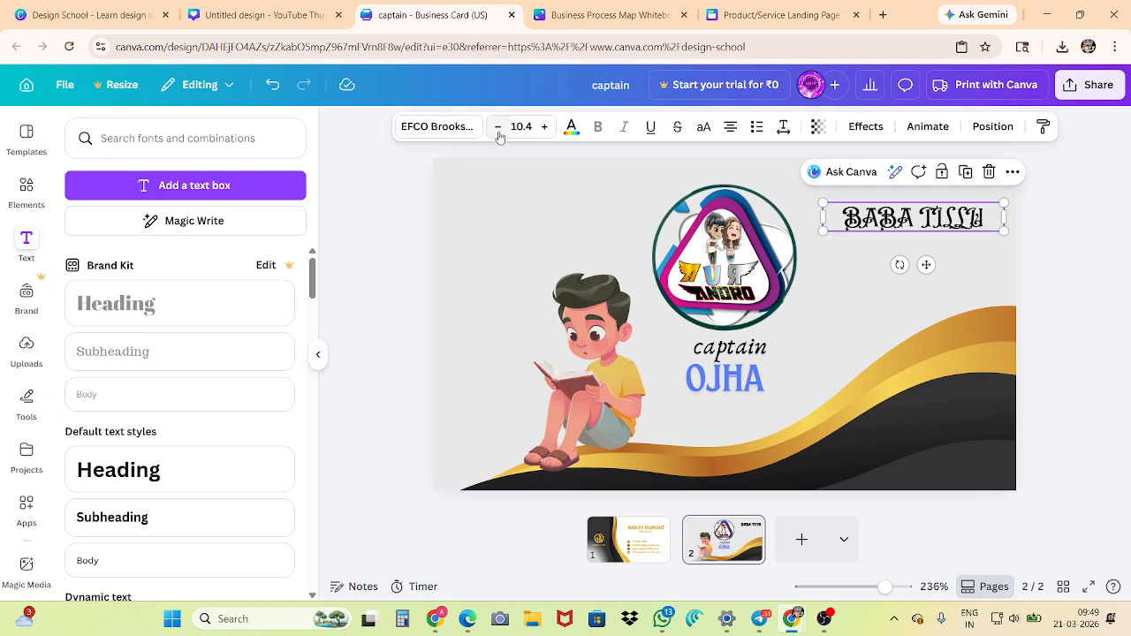
Recolor the heading with the gold #F6D357 sampled from the wave graphic using the color picker
{"action": "left_click", "coordinate": [570, 128]}
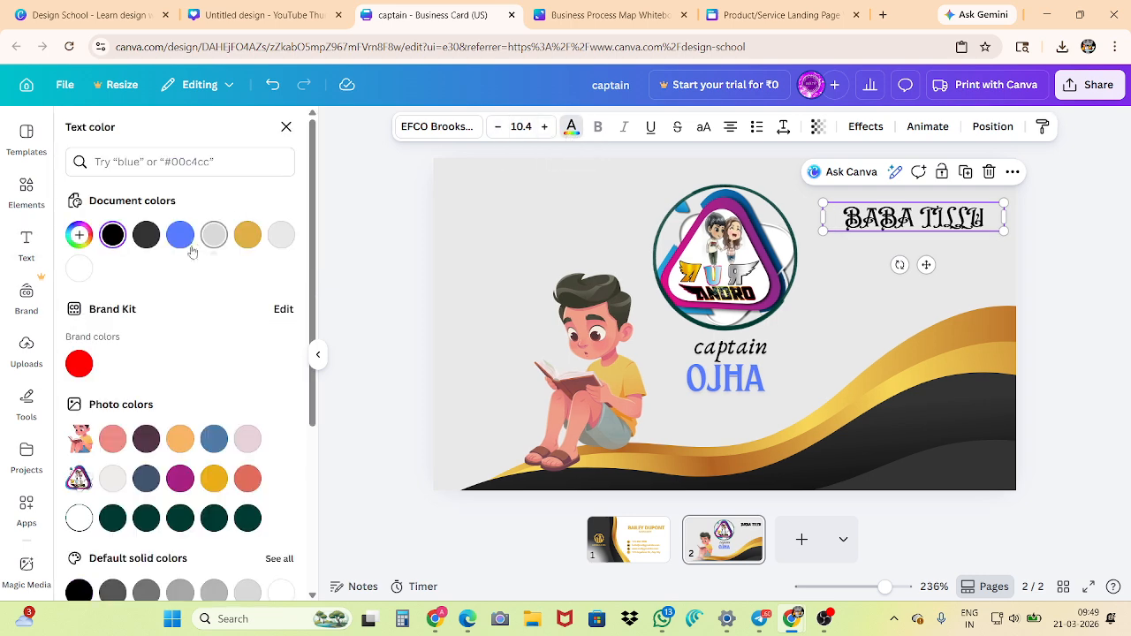
{"action": "scroll", "coordinate": [145, 243], "scroll_direction": "down", "scroll_amount": 3}
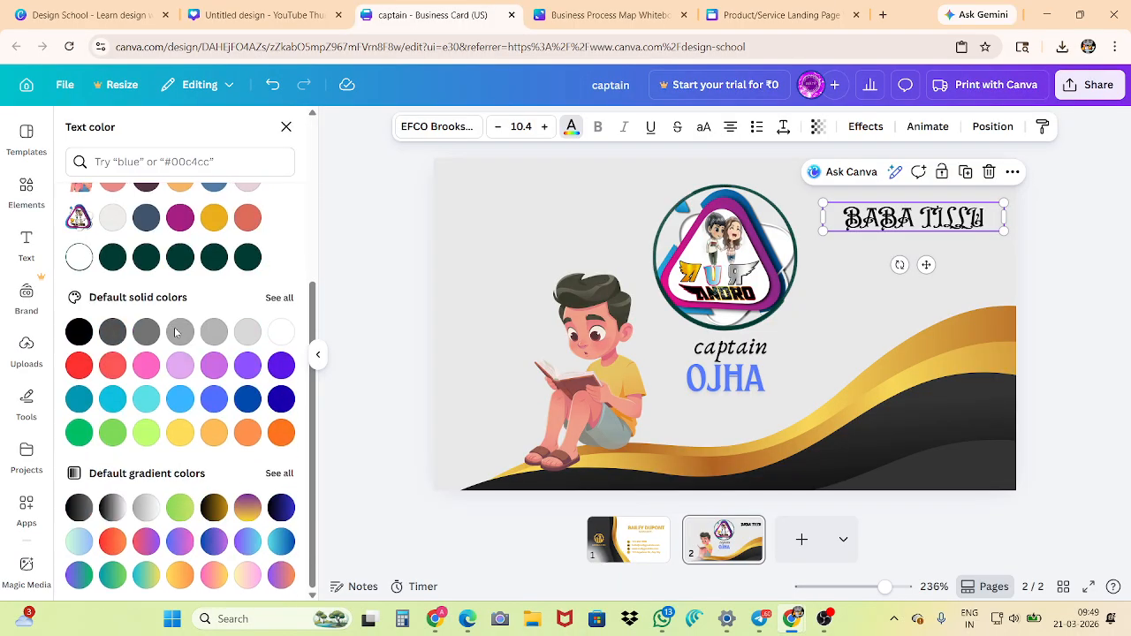
{"action": "scroll", "coordinate": [146, 397], "scroll_direction": "up", "scroll_amount": 3}
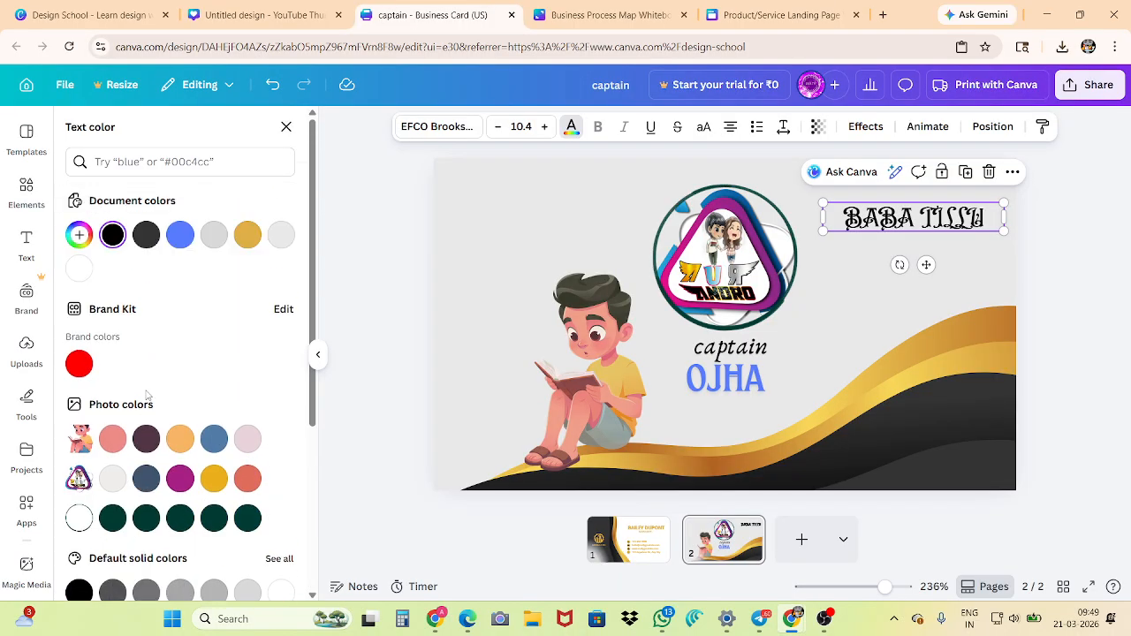
{"action": "scroll", "coordinate": [142, 388], "scroll_direction": "down", "scroll_amount": 3}
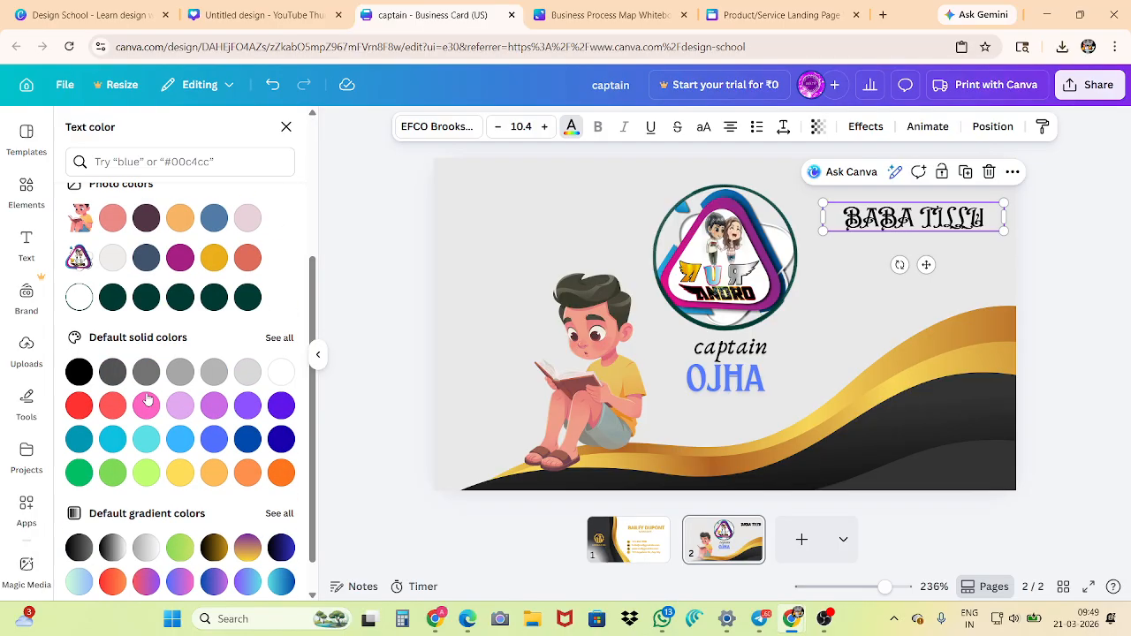
{"action": "scroll", "coordinate": [145, 402], "scroll_direction": "up", "scroll_amount": 3}
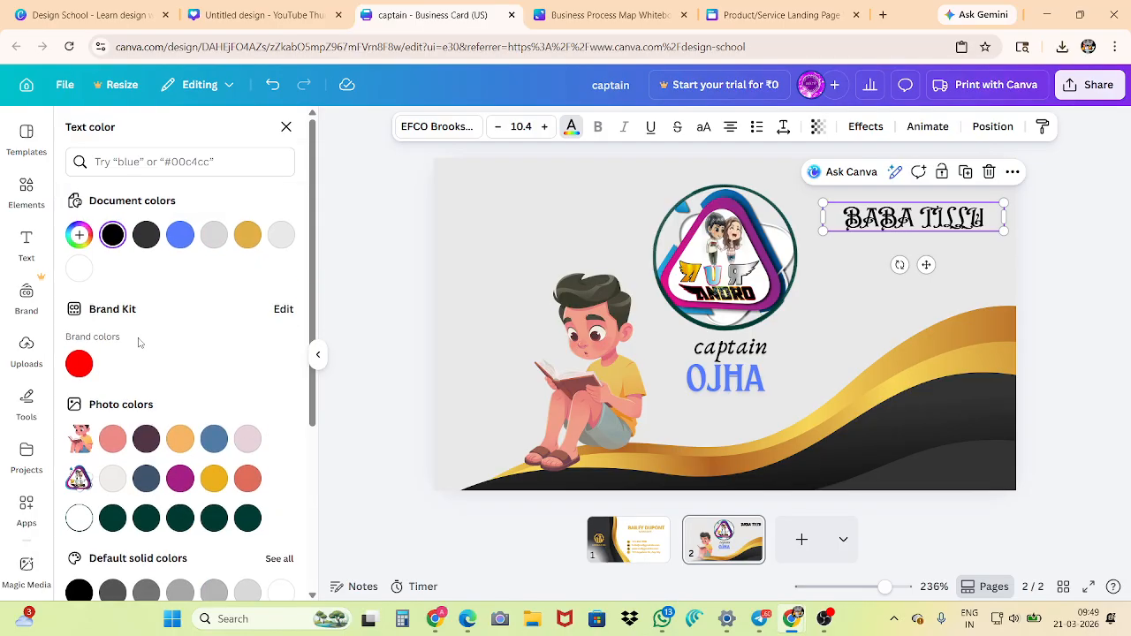
{"action": "left_click", "coordinate": [82, 235]}
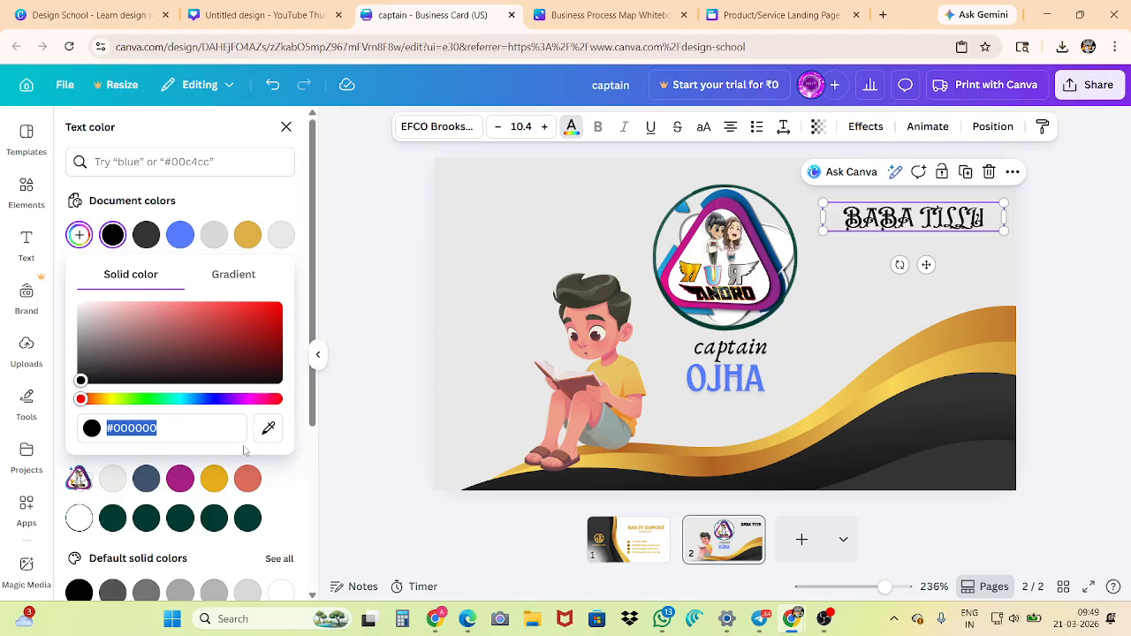
{"action": "left_click", "coordinate": [271, 432]}
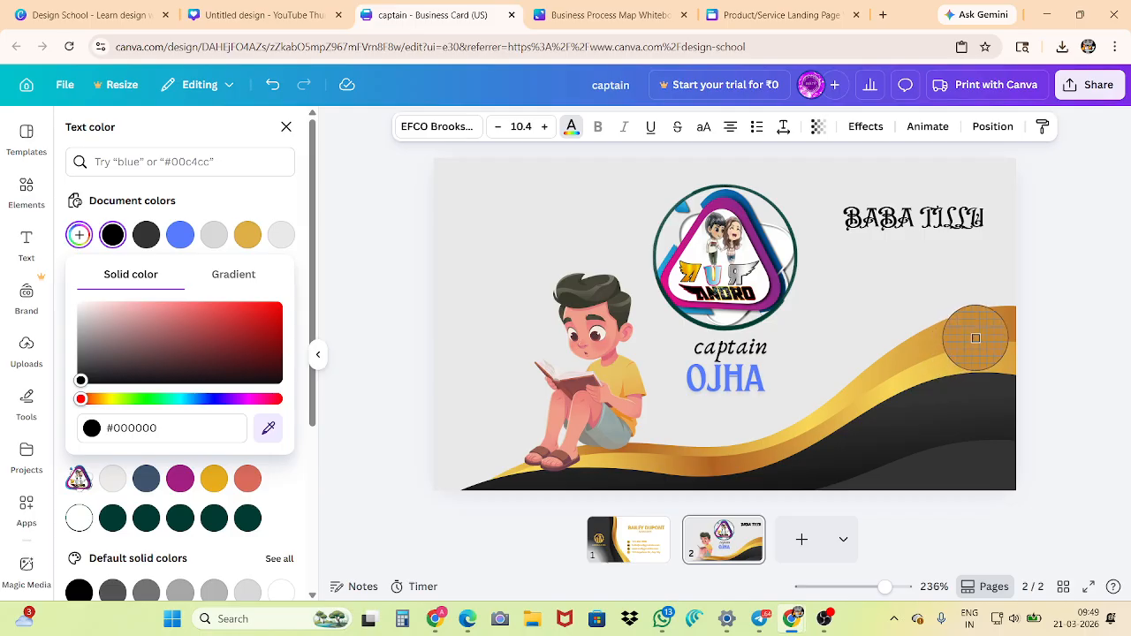
{"action": "left_click", "coordinate": [899, 382]}
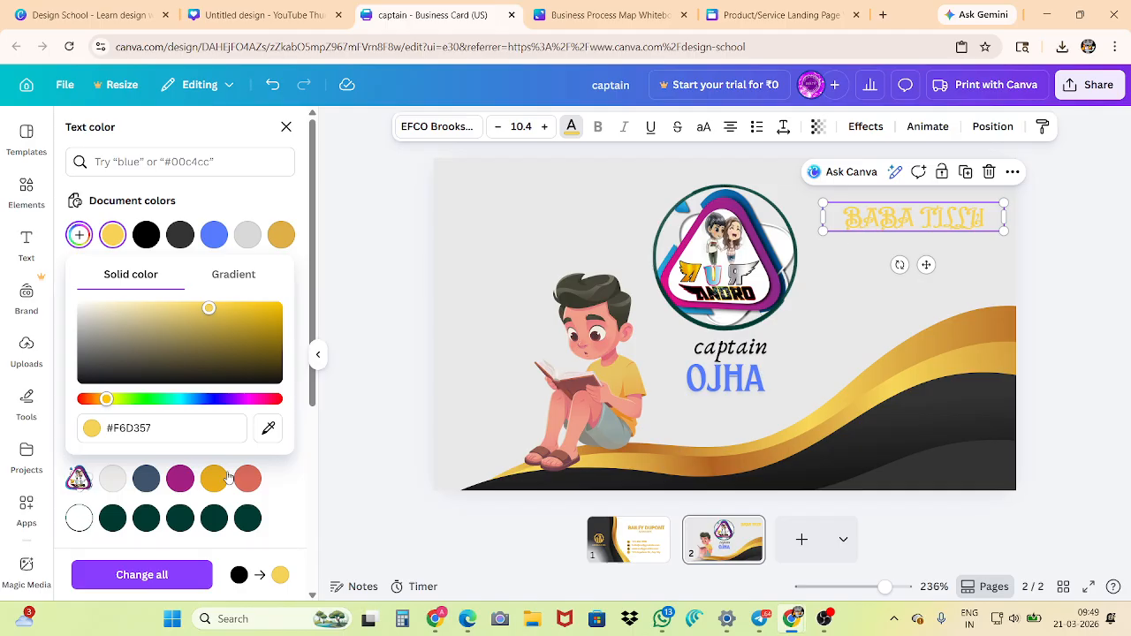
{"action": "left_click", "coordinate": [394, 391]}
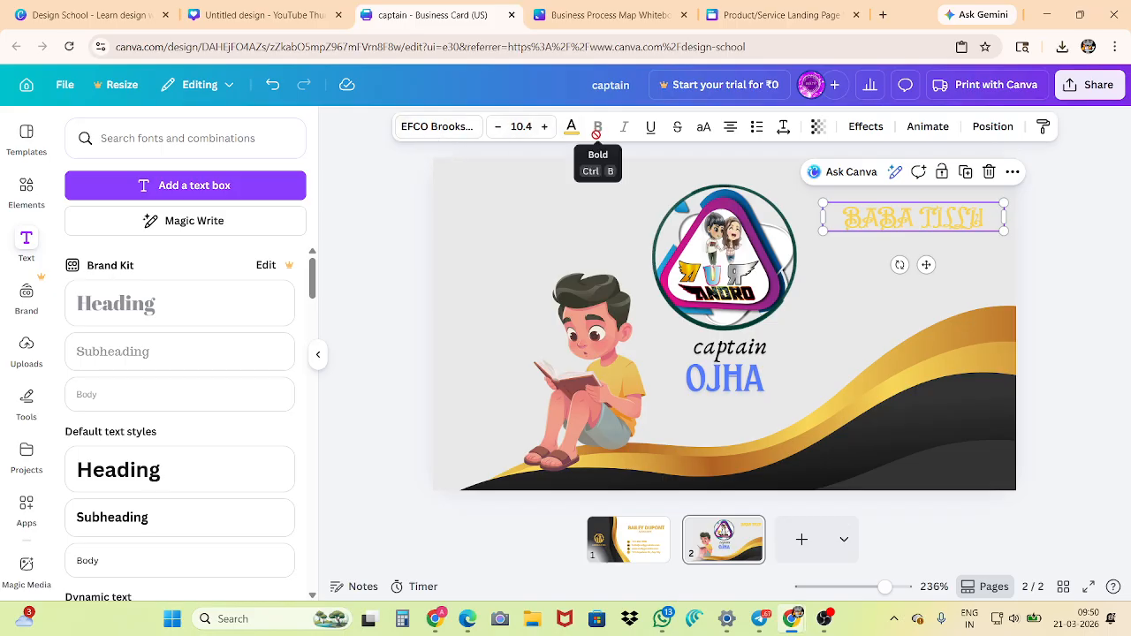
Try the uppercase option on the gold heading and cycle its text alignment back to centered
{"action": "left_click", "coordinate": [703, 132]}
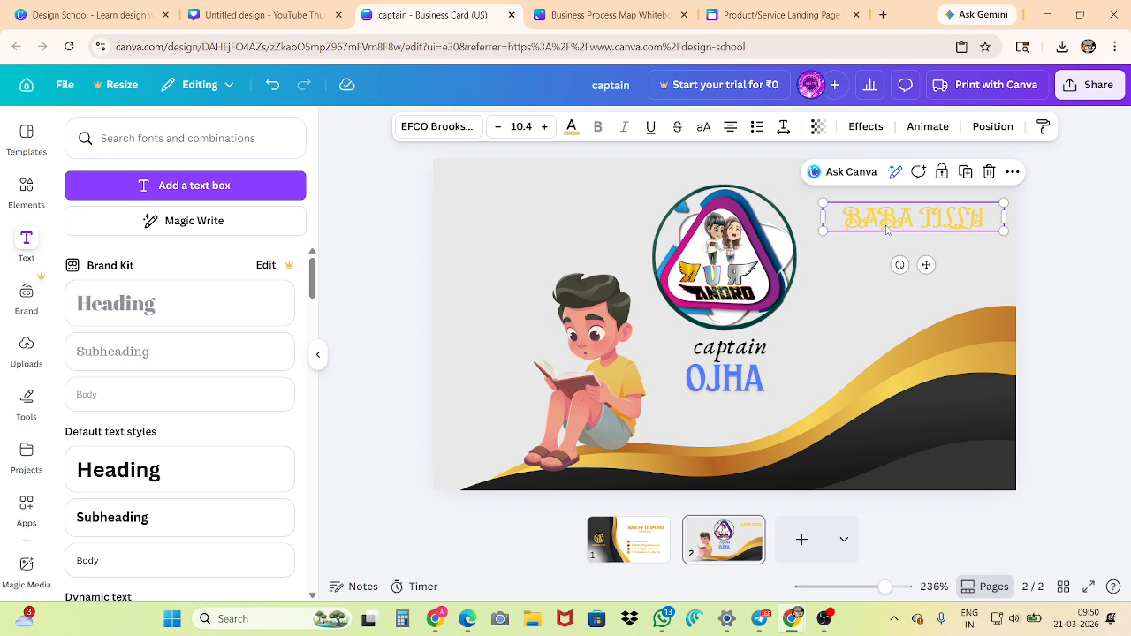
{"action": "left_click", "coordinate": [732, 130]}
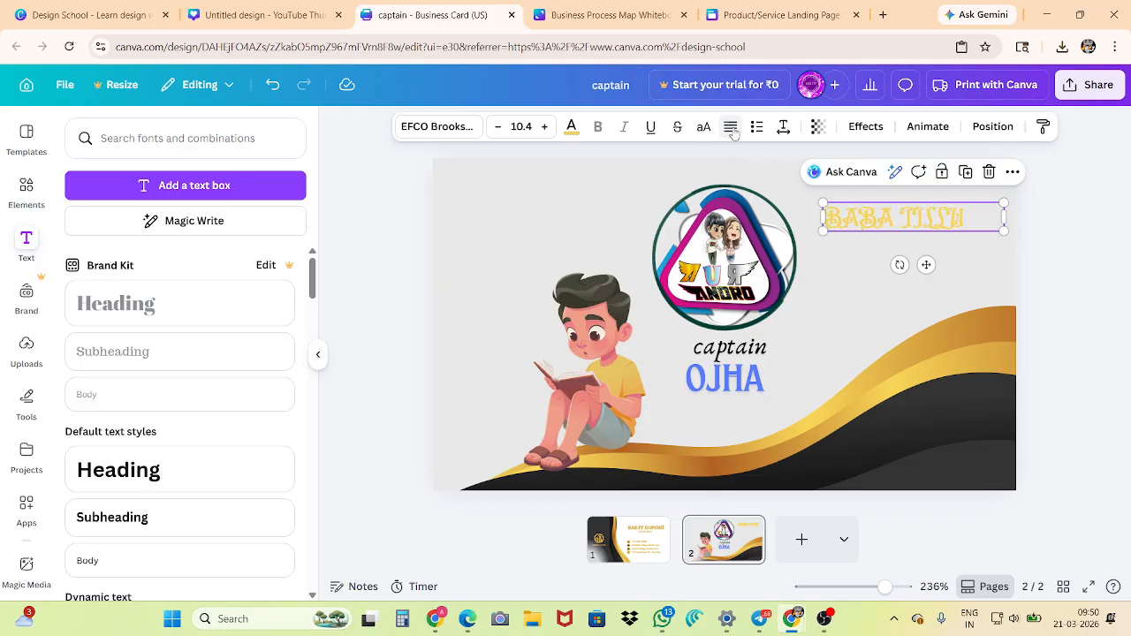
{"action": "left_click", "coordinate": [732, 128]}
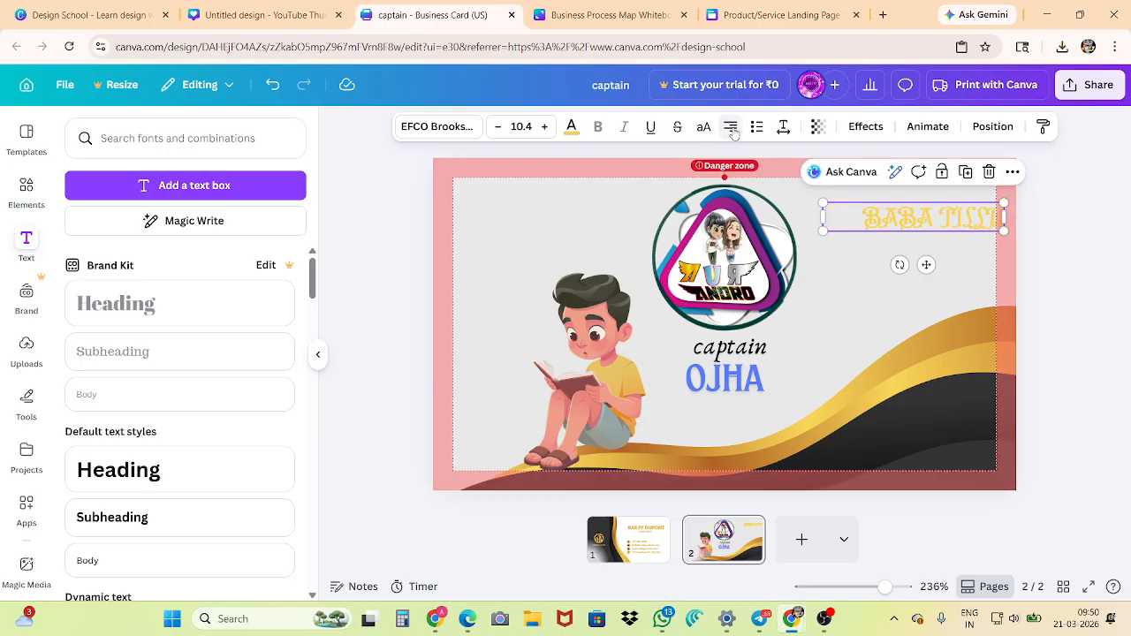
{"action": "left_click", "coordinate": [733, 130]}
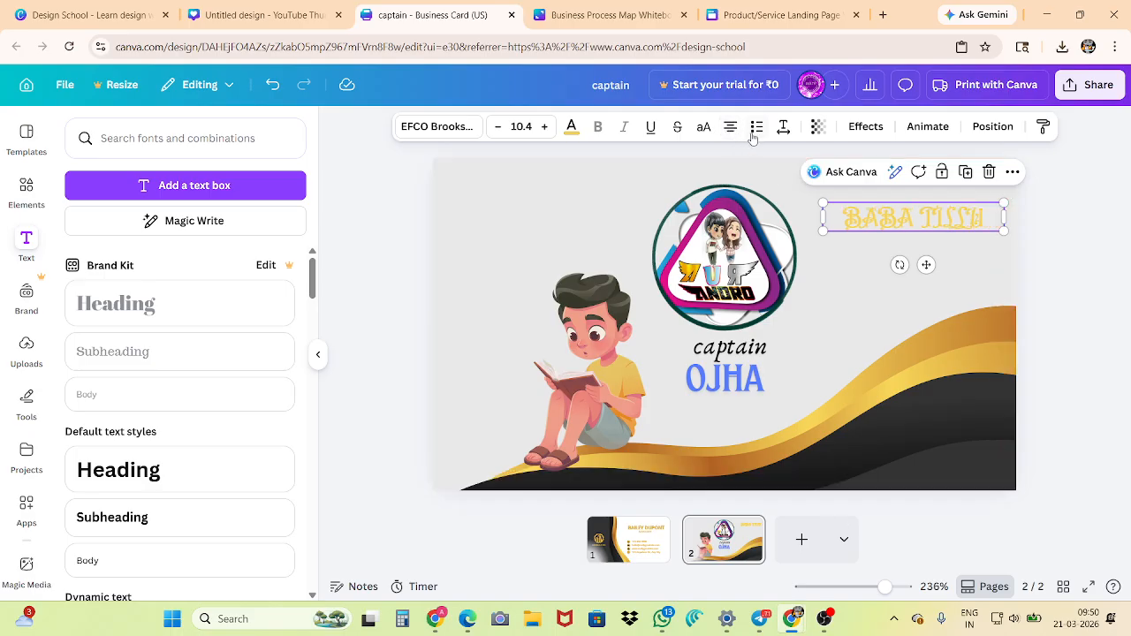
Format the gold heading as a bulleted list and a numbered list, removing the list formatting each time
{"action": "left_click", "coordinate": [756, 129]}
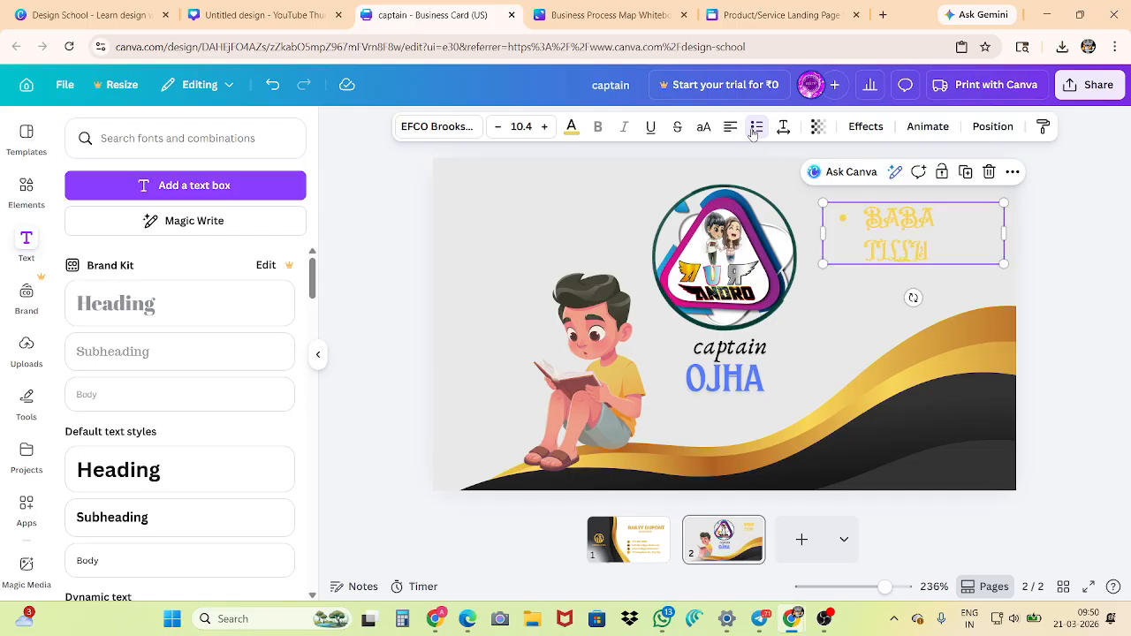
{"action": "left_click", "coordinate": [753, 131]}
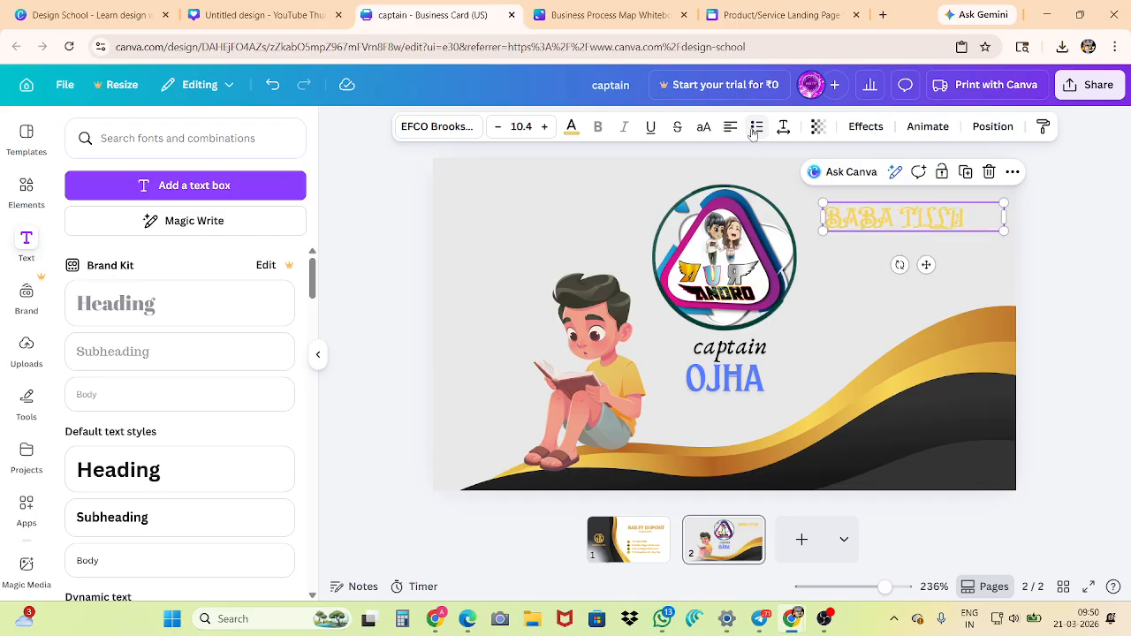
{"action": "left_click", "coordinate": [753, 131]}
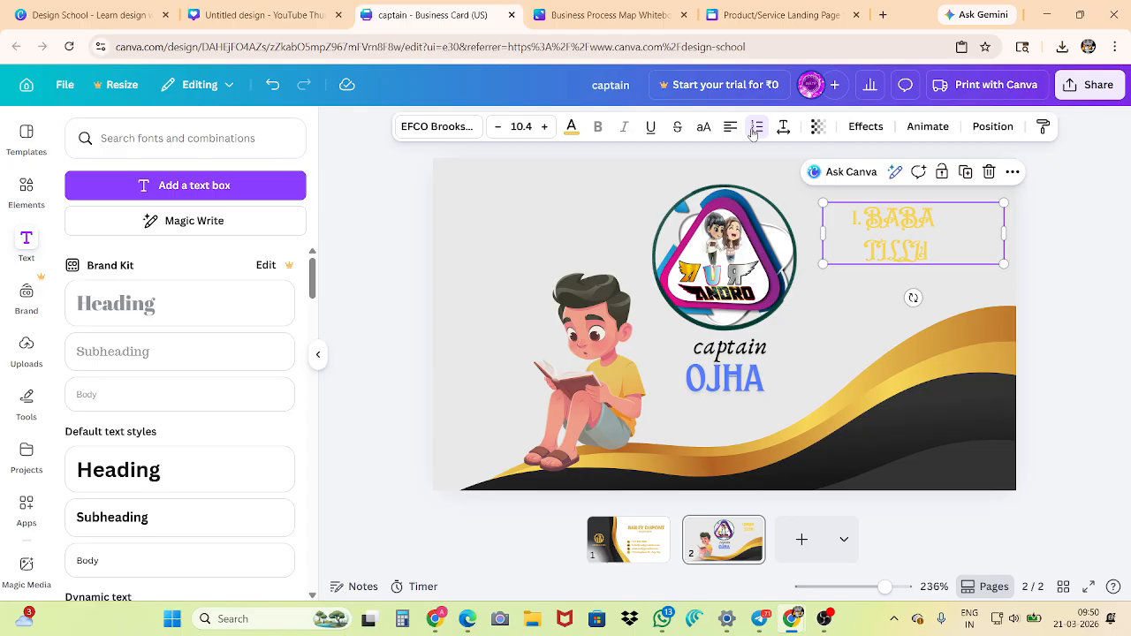
{"action": "left_click", "coordinate": [753, 131]}
Set the gold heading's letter spacing to -69 and its line spacing to 1.55
{"action": "left_click", "coordinate": [782, 129]}
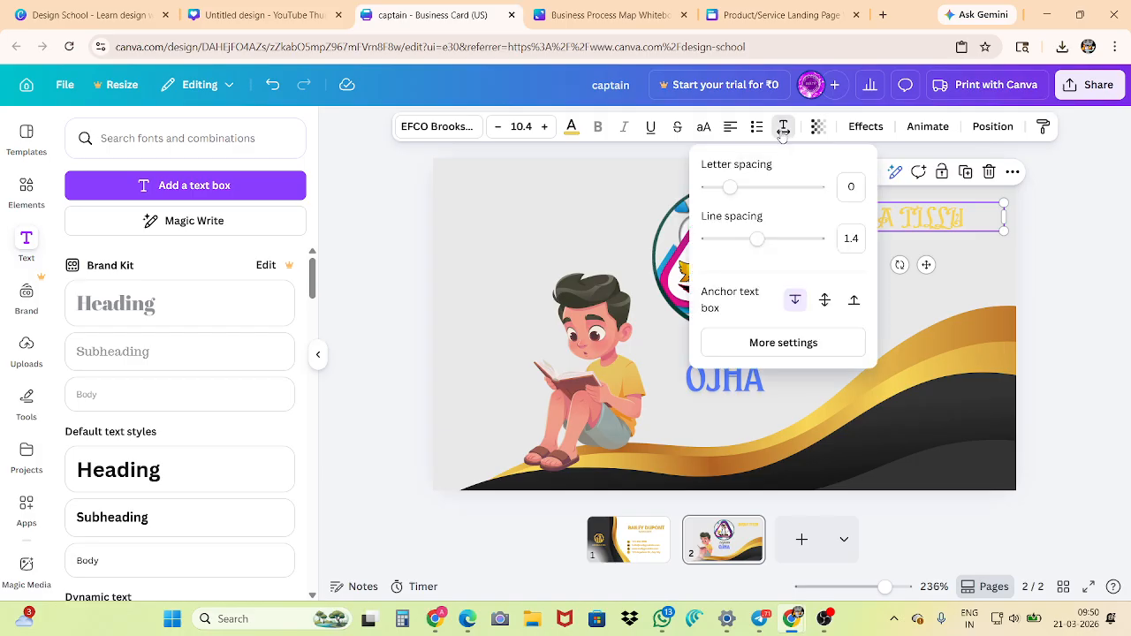
{"action": "mouse_move", "coordinate": [730, 187]}
{"action": "left_mouse_down"}
{"action": "mouse_move", "coordinate": [750, 187]}
{"action": "mouse_move", "coordinate": [720, 186]}
{"action": "left_mouse_up"}
{"action": "mouse_move", "coordinate": [757, 241]}
{"action": "left_mouse_down"}
{"action": "mouse_move", "coordinate": [795, 239]}
{"action": "mouse_move", "coordinate": [746, 239]}
{"action": "mouse_move", "coordinate": [775, 259]}
{"action": "mouse_move", "coordinate": [764, 260]}
{"action": "left_mouse_up"}
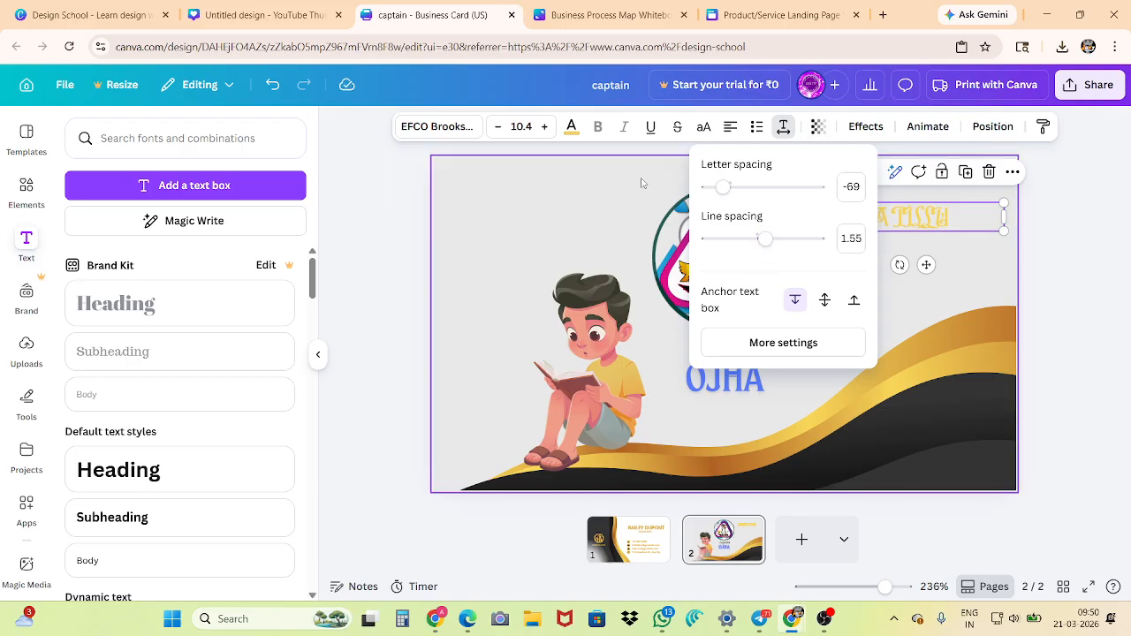
Try the gold heading's transparency at 24 and 37, and restore it to 100
{"action": "left_click", "coordinate": [816, 128]}
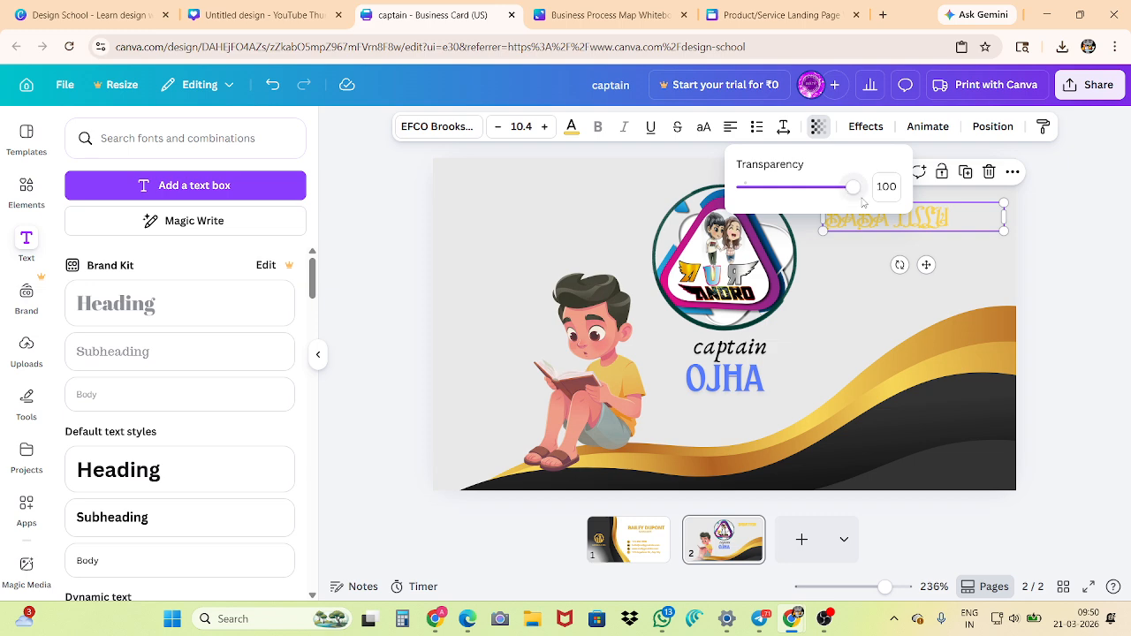
{"action": "left_click_drag", "start_coordinate": [852, 188], "coordinate": [771, 203]}
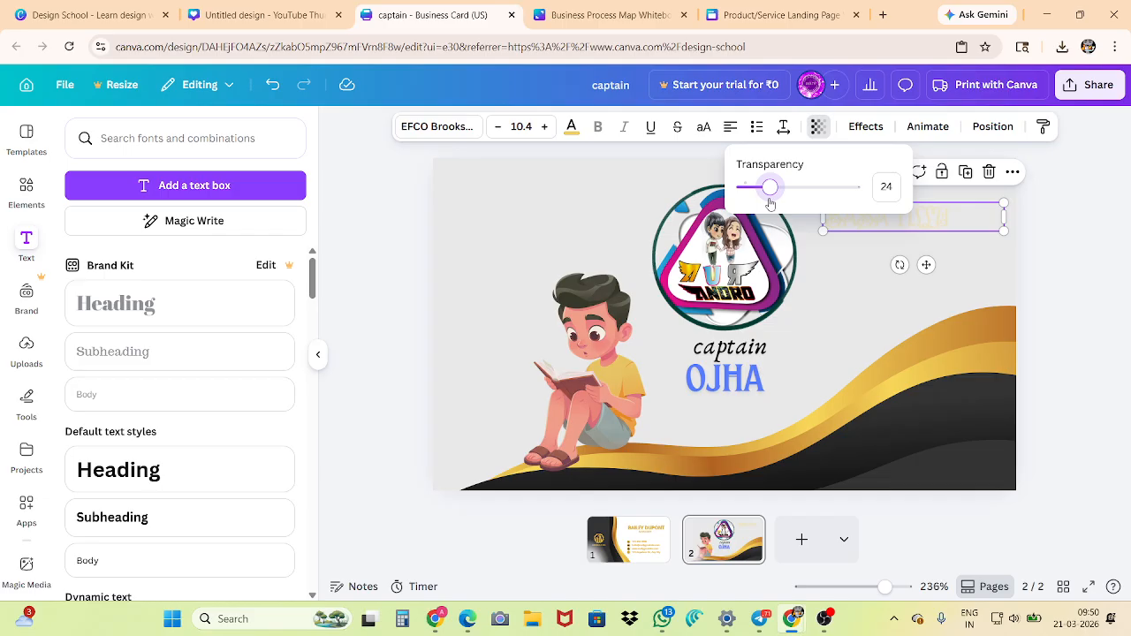
{"action": "left_click_drag", "start_coordinate": [770, 203], "coordinate": [785, 206]}
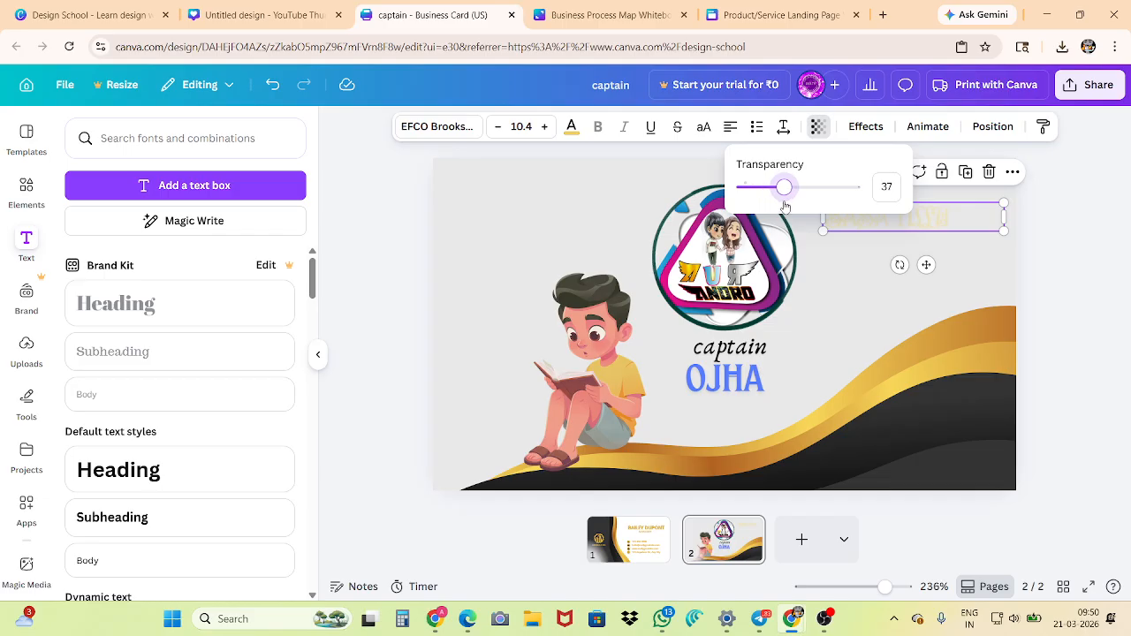
{"action": "left_click", "coordinate": [865, 126]}
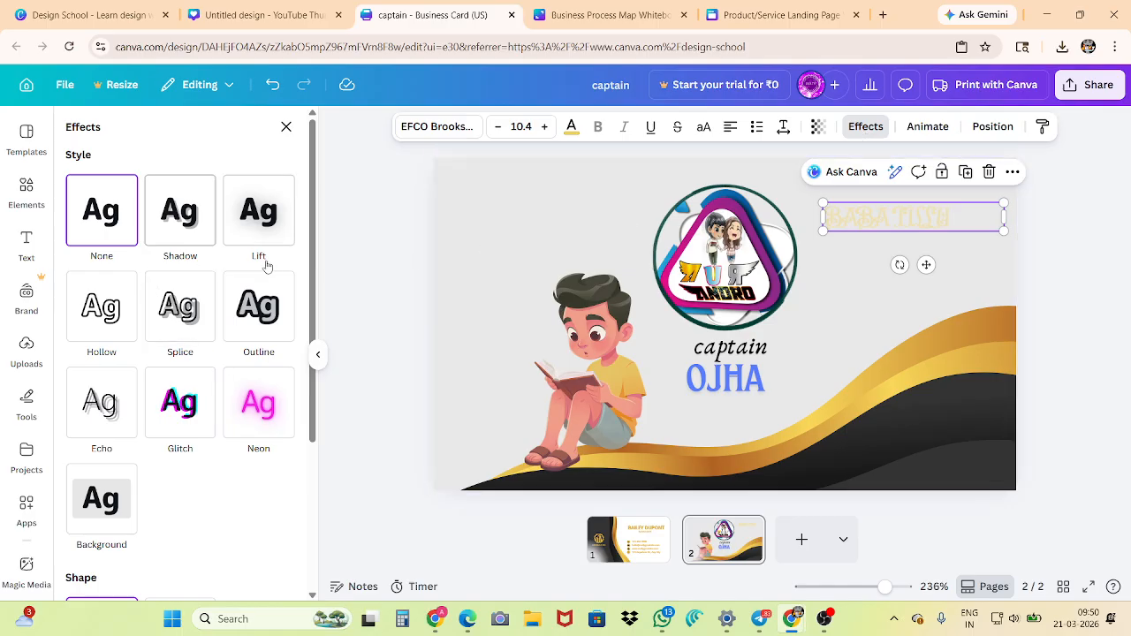
{"action": "left_click", "coordinate": [818, 126]}
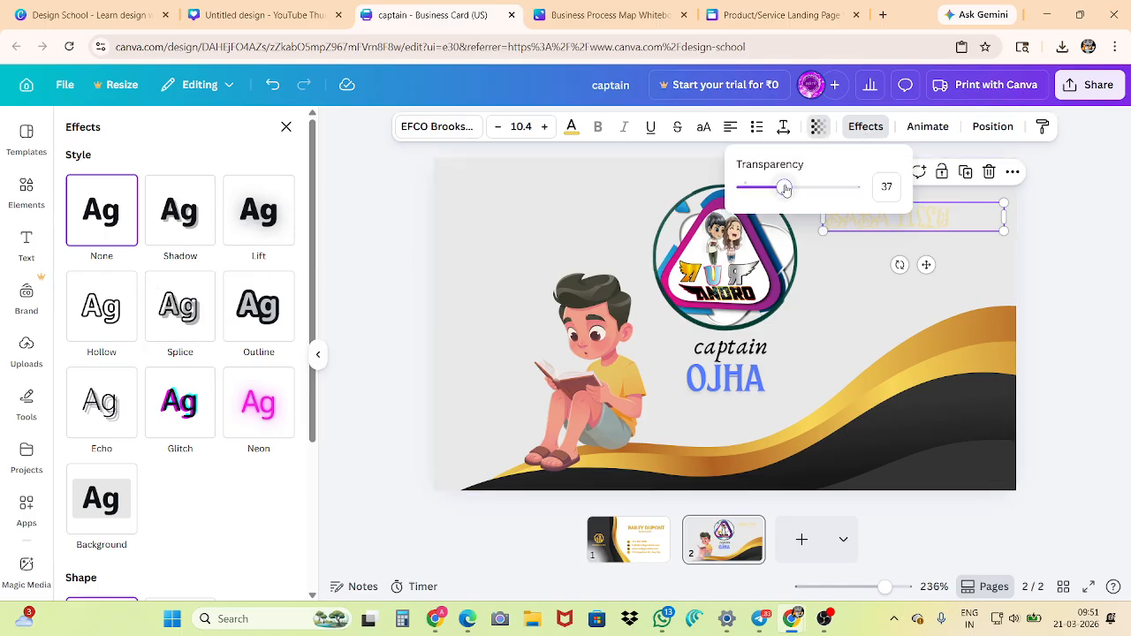
{"action": "left_click_drag", "start_coordinate": [785, 186], "coordinate": [854, 187]}
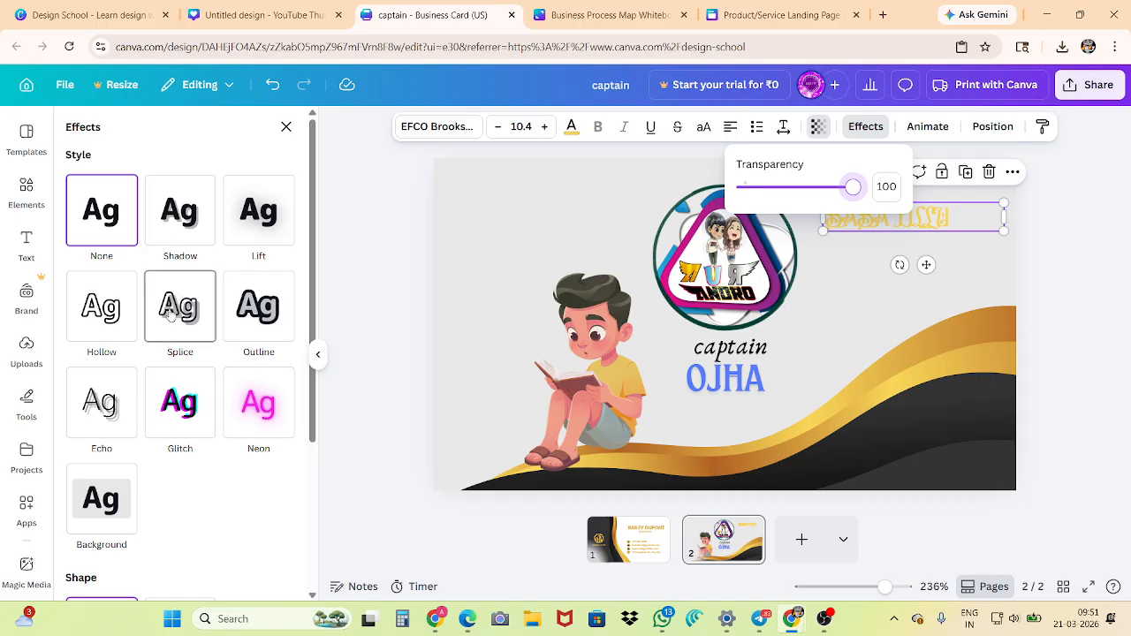
Apply the Outline effect to the gold heading in the document's blue with a thickness of 30
{"action": "left_click", "coordinate": [257, 308]}
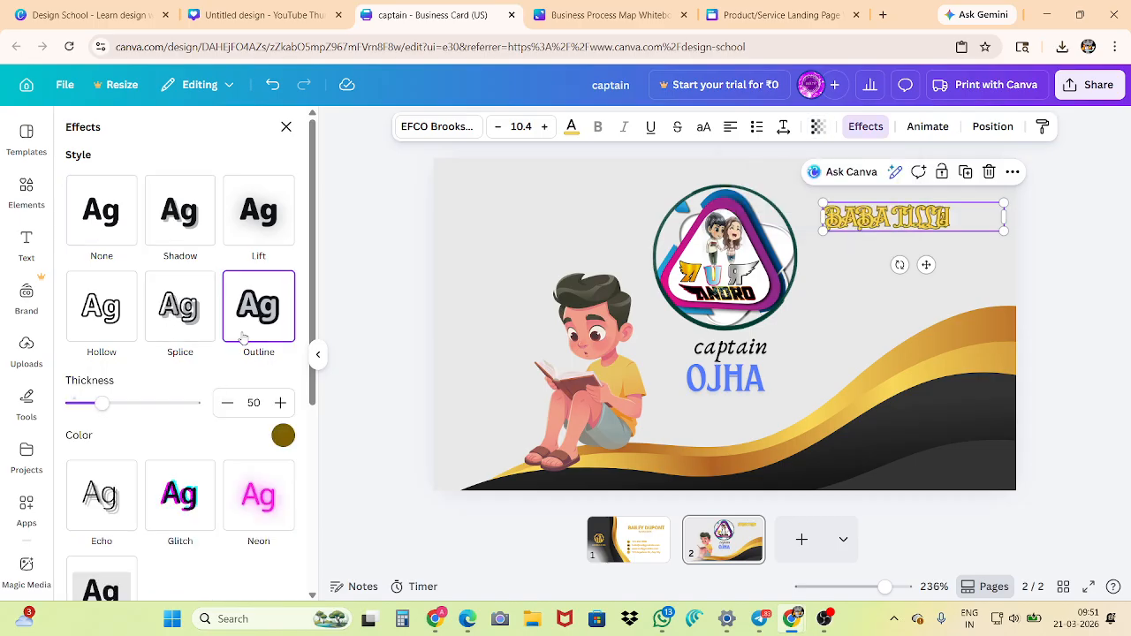
{"action": "left_click", "coordinate": [283, 435]}
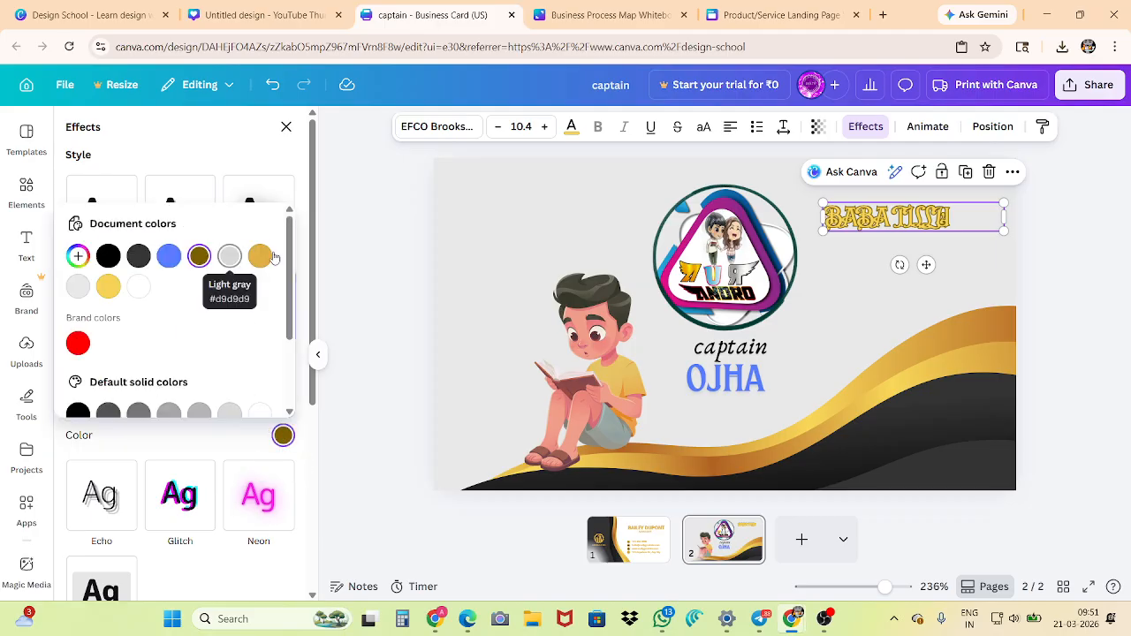
{"action": "left_click", "coordinate": [169, 255]}
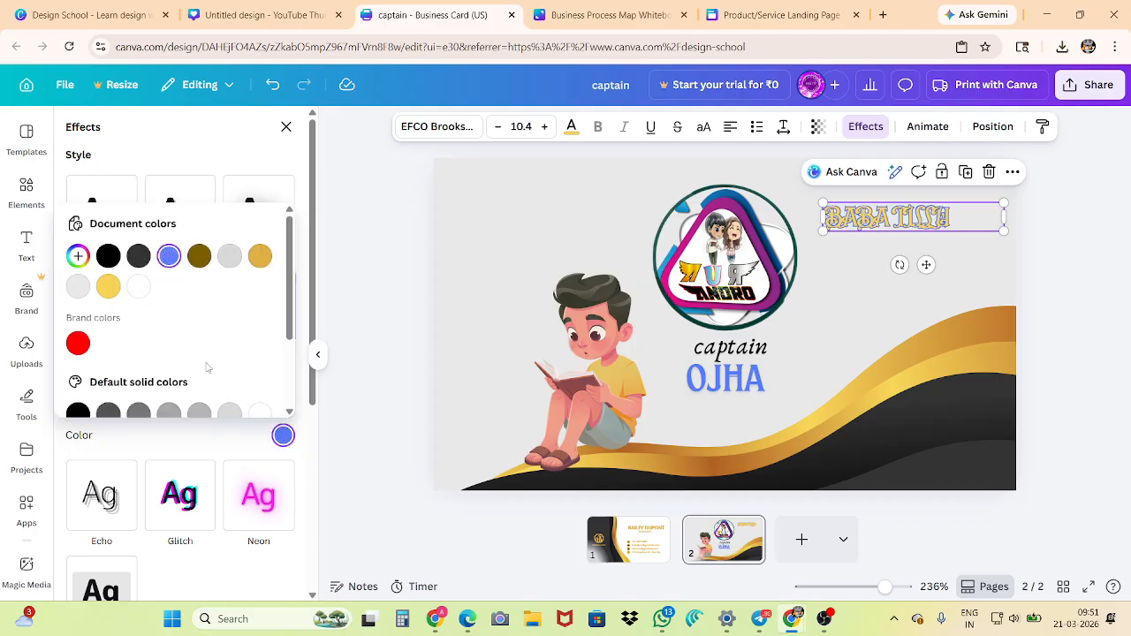
{"action": "left_click", "coordinate": [128, 435]}
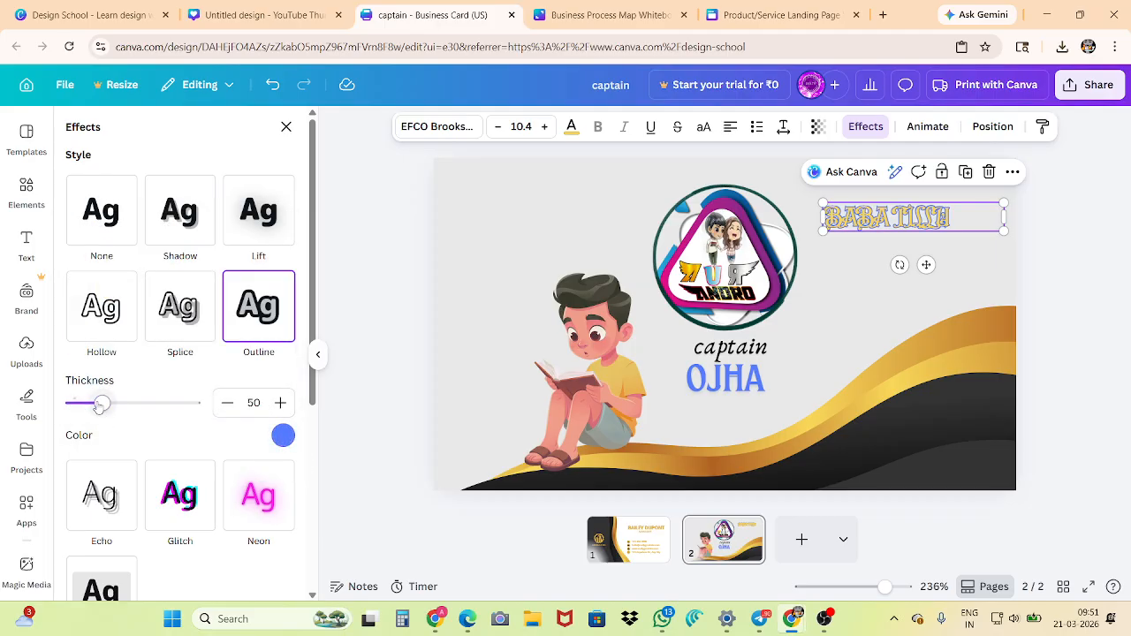
{"action": "mouse_move", "coordinate": [101, 404]}
{"action": "left_mouse_down"}
{"action": "mouse_move", "coordinate": [166, 403]}
{"action": "mouse_move", "coordinate": [90, 404]}
{"action": "left_mouse_up"}
Shape the gold heading with the Curve effect at a curve value of 17
{"action": "scroll", "coordinate": [187, 376], "scroll_direction": "down", "scroll_amount": 3}
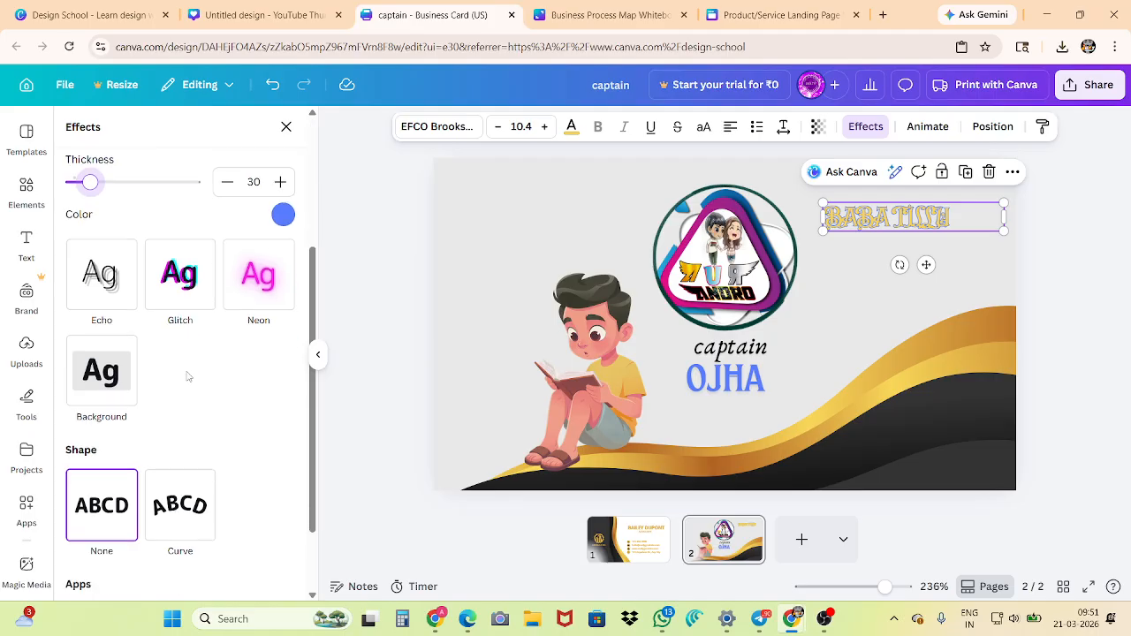
{"action": "scroll", "coordinate": [187, 376], "scroll_direction": "down", "scroll_amount": 2}
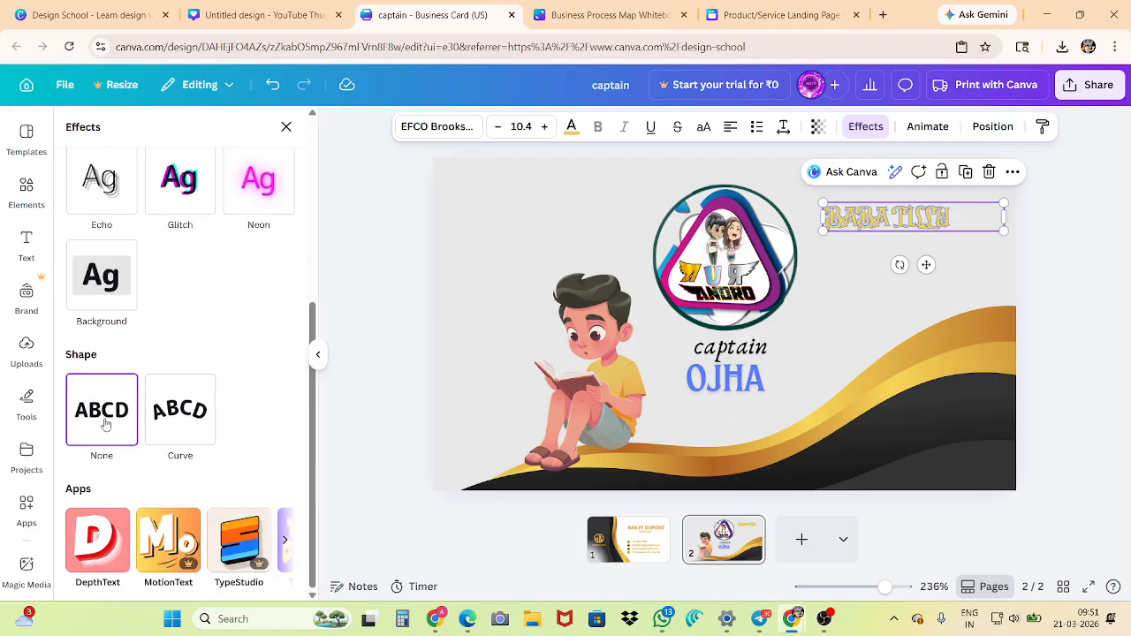
{"action": "left_click", "coordinate": [175, 421]}
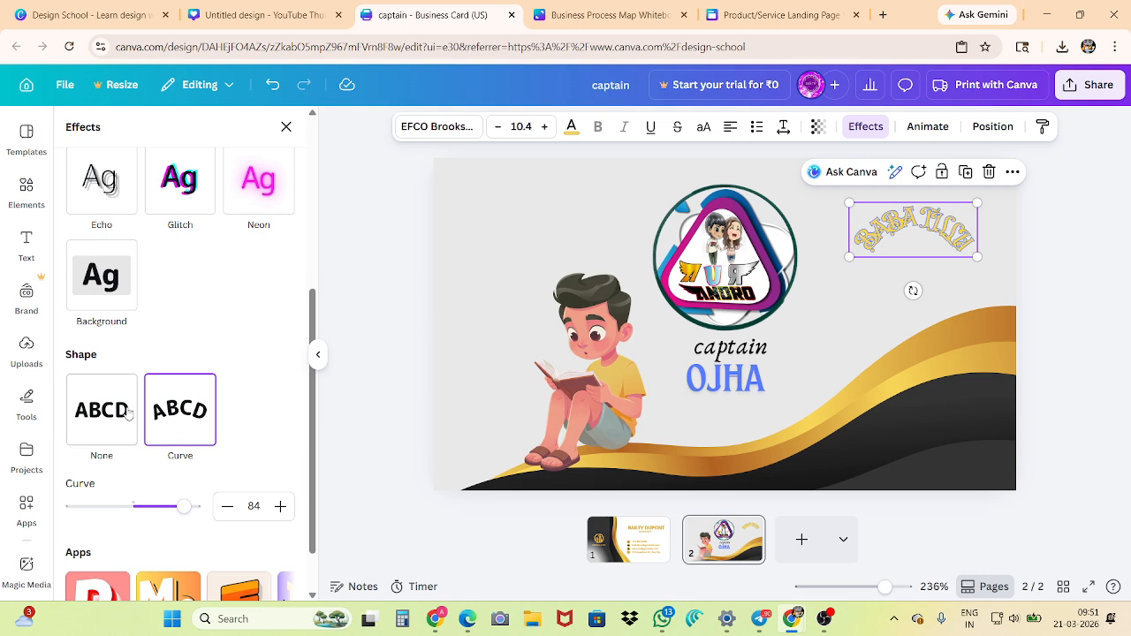
{"action": "left_click_drag", "start_coordinate": [184, 511], "coordinate": [144, 506]}
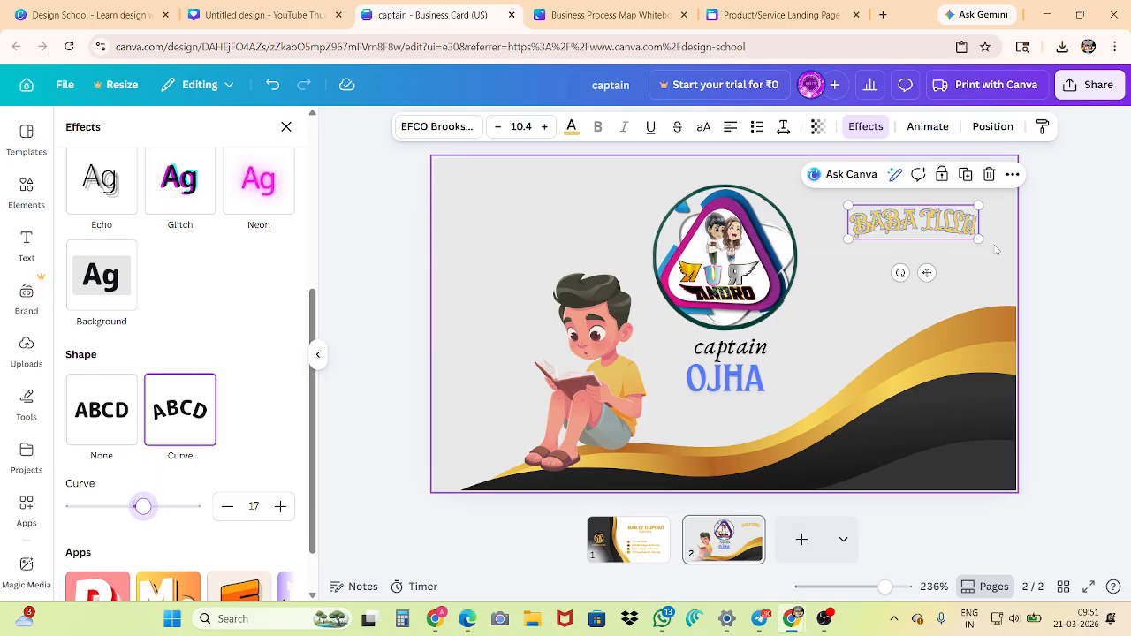
Look over the text animation options for the curved heading
{"action": "left_click", "coordinate": [927, 127]}
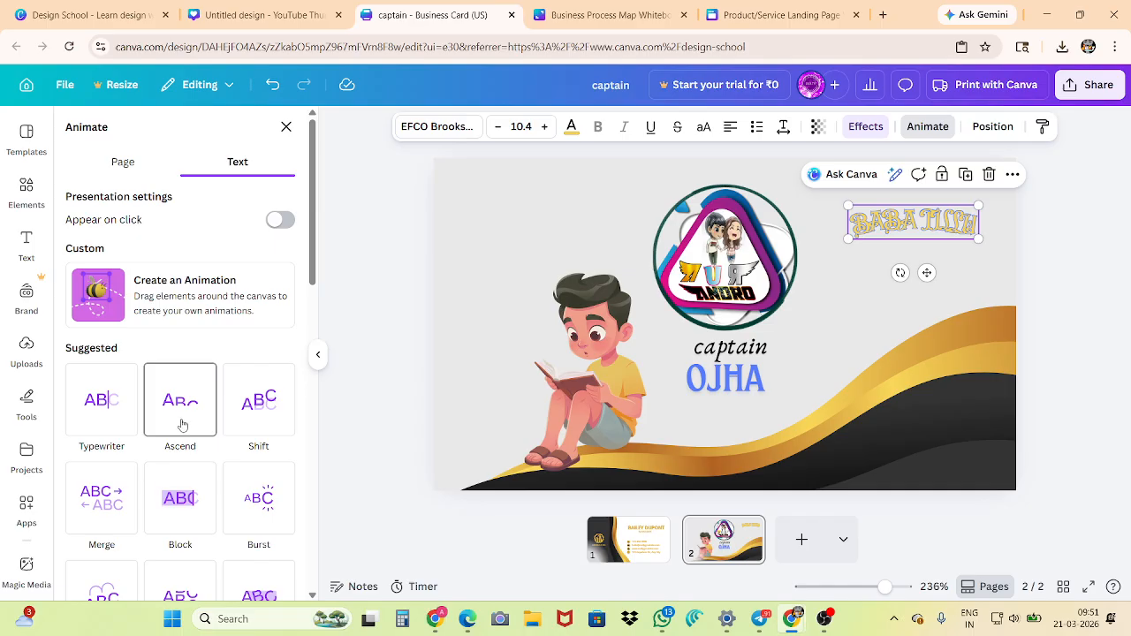
{"action": "left_click", "coordinate": [231, 422]}
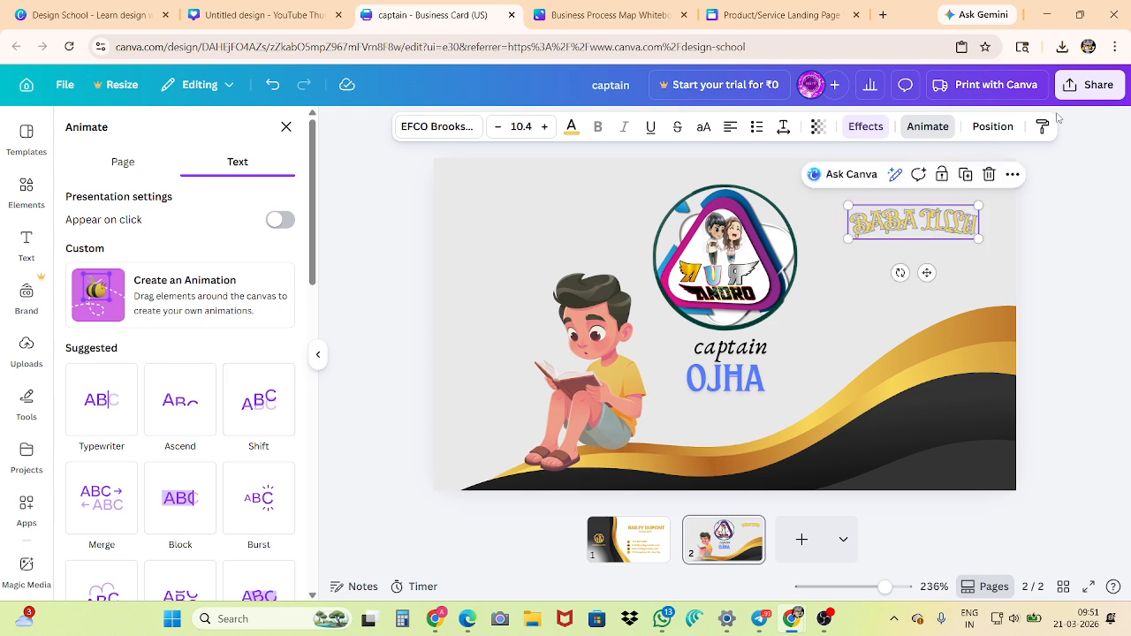
Try the left and center page alignments on the curved heading, finishing vertically in the middle at the right page edge
{"action": "left_click", "coordinate": [988, 128]}
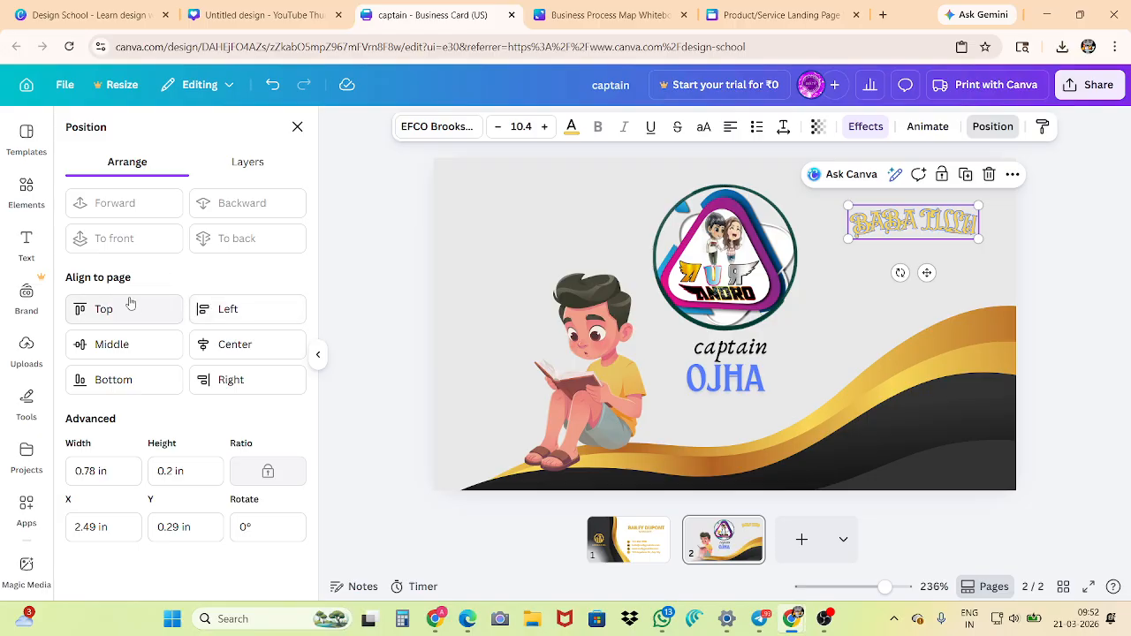
{"action": "left_click", "coordinate": [209, 317]}
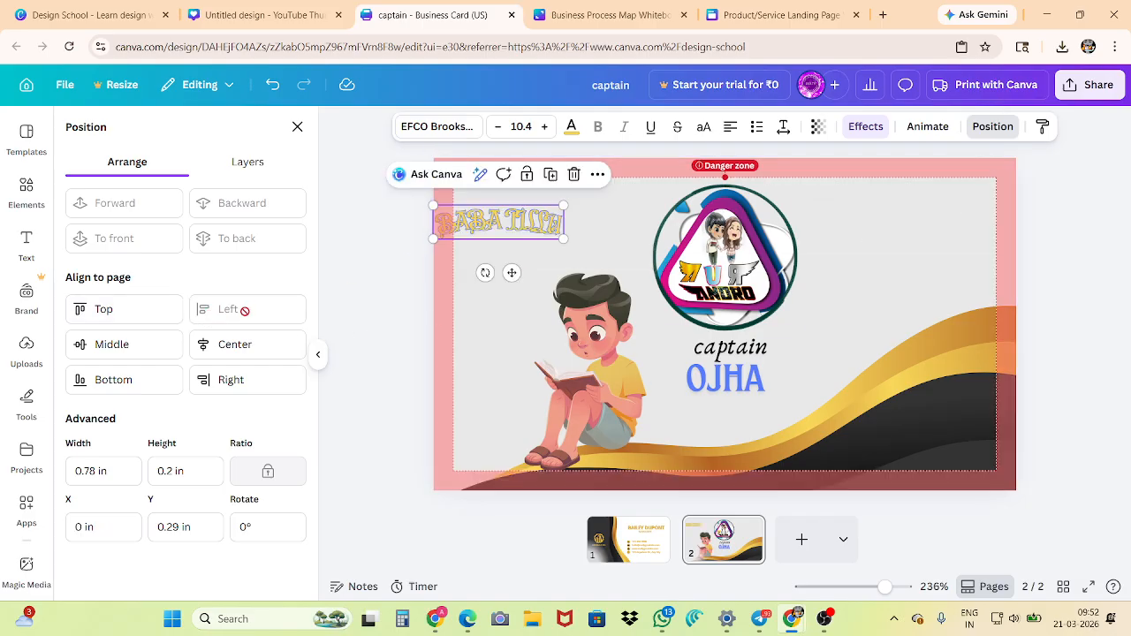
{"action": "left_click", "coordinate": [212, 345]}
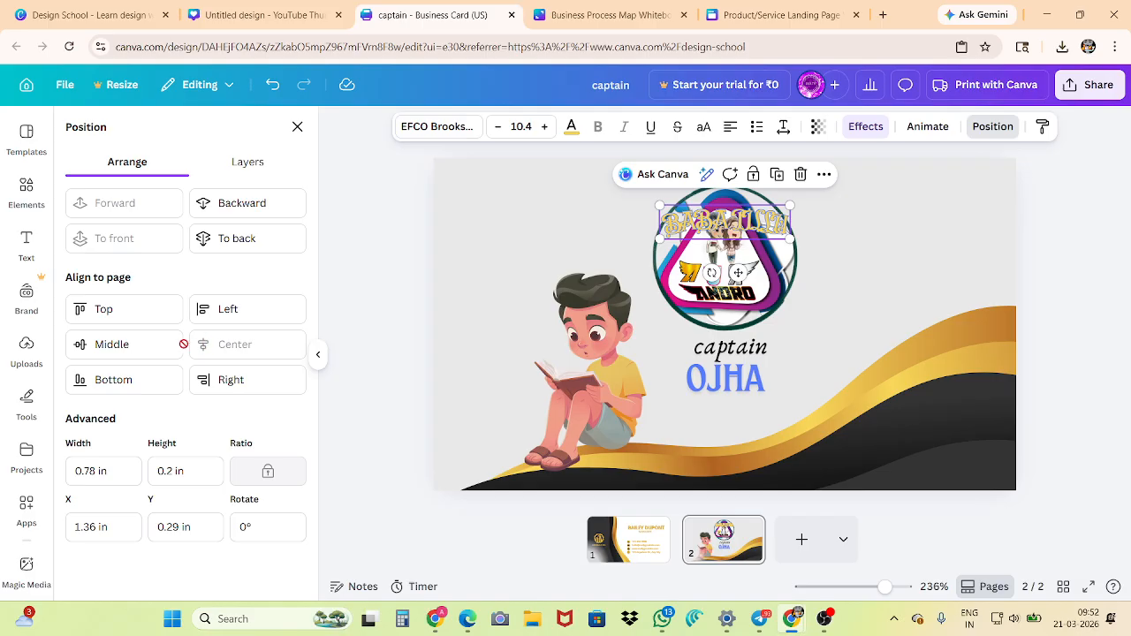
{"action": "left_click", "coordinate": [150, 342]}
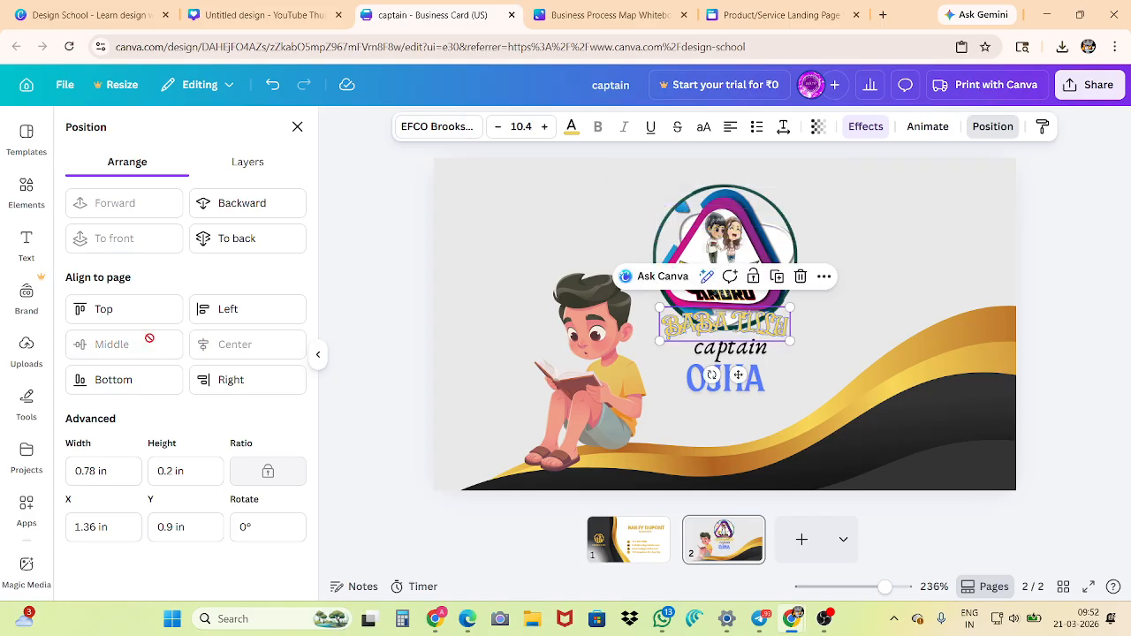
{"action": "left_click", "coordinate": [209, 379]}
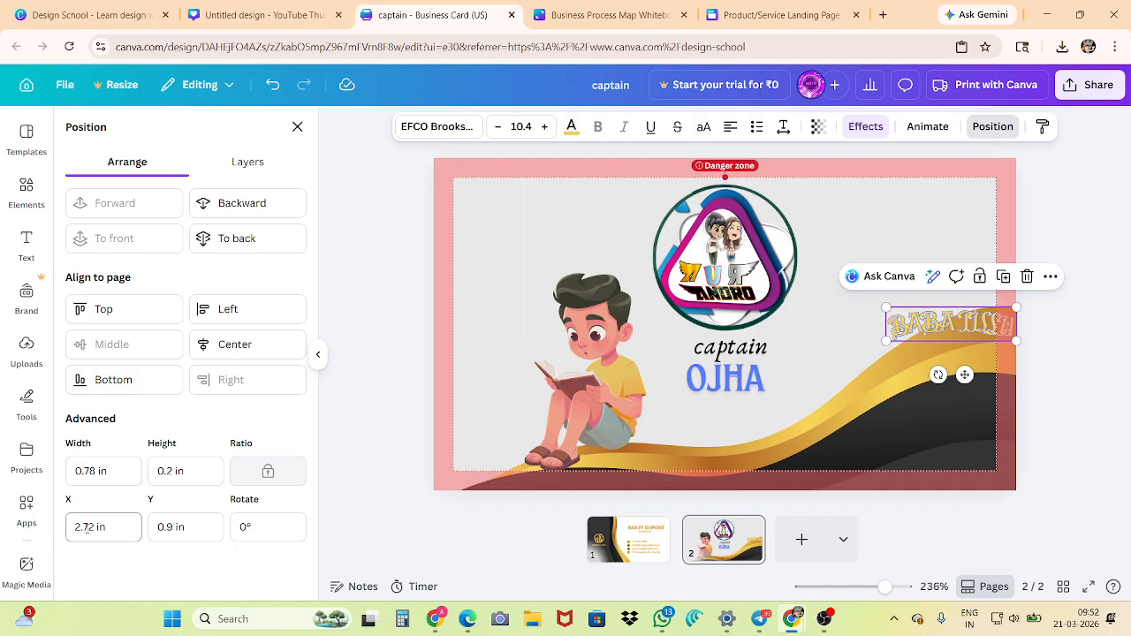
Rotate the curved heading to 10° in its position settings and close them
{"action": "left_click", "coordinate": [171, 526]}
{"action": "left_click", "coordinate": [267, 527]}
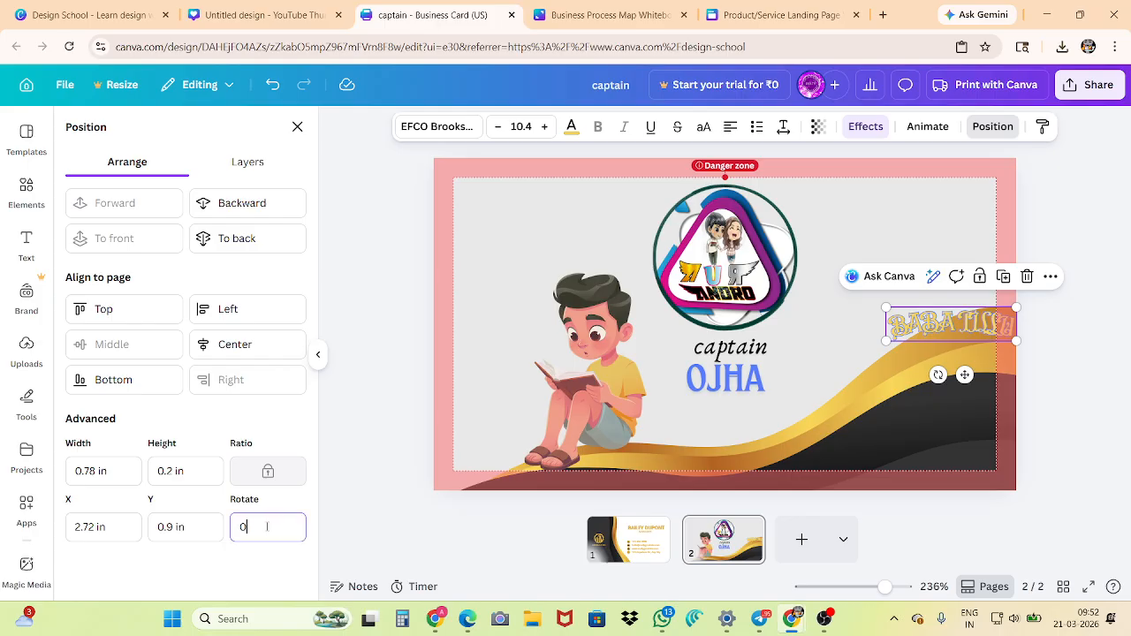
{"action": "type", "text": "10"}
{"action": "key", "text": "Return"}
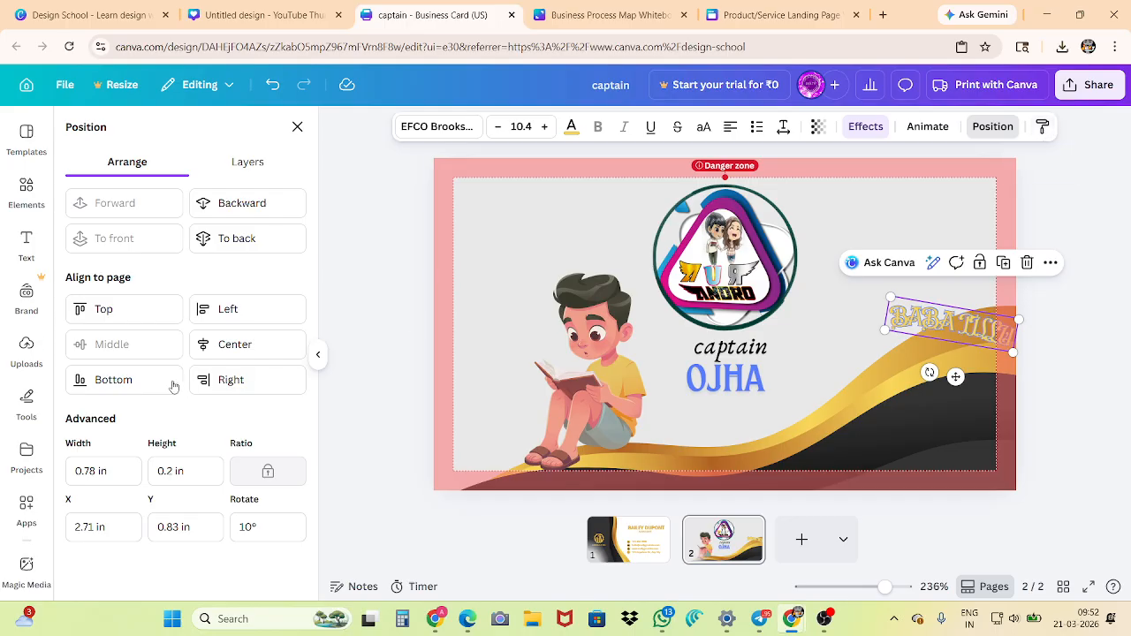
{"action": "left_click", "coordinate": [297, 126]}
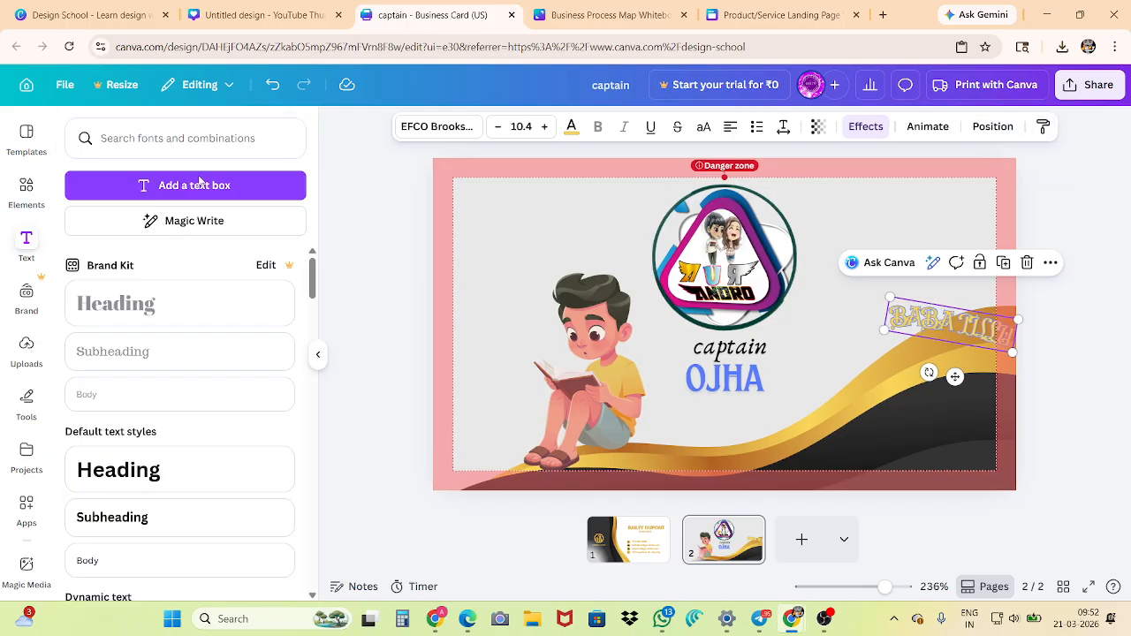
Glance at the brand kit assets and upload the image "generate a image of doremon" from the Downloads folder
{"action": "left_click", "coordinate": [25, 299]}
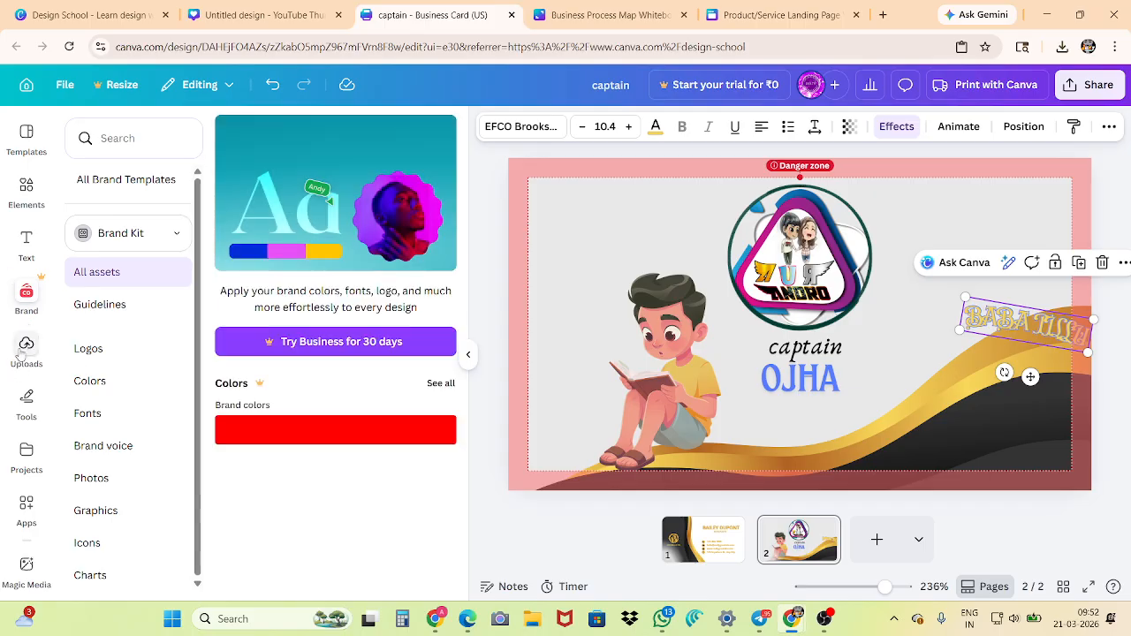
{"action": "left_click", "coordinate": [25, 348]}
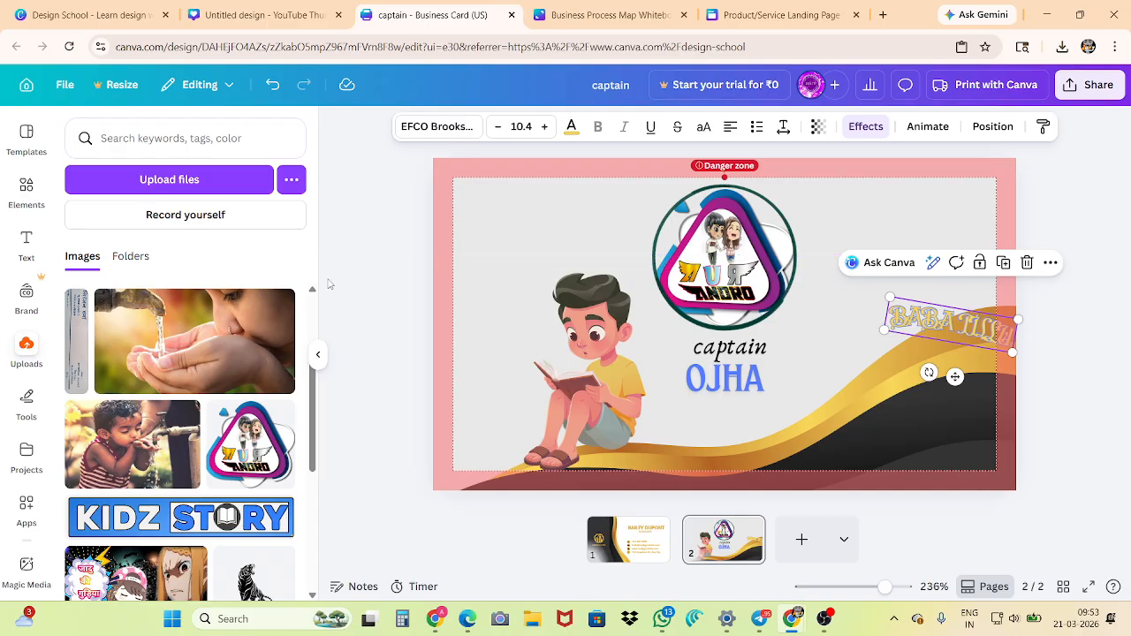
{"action": "left_click", "coordinate": [223, 182]}
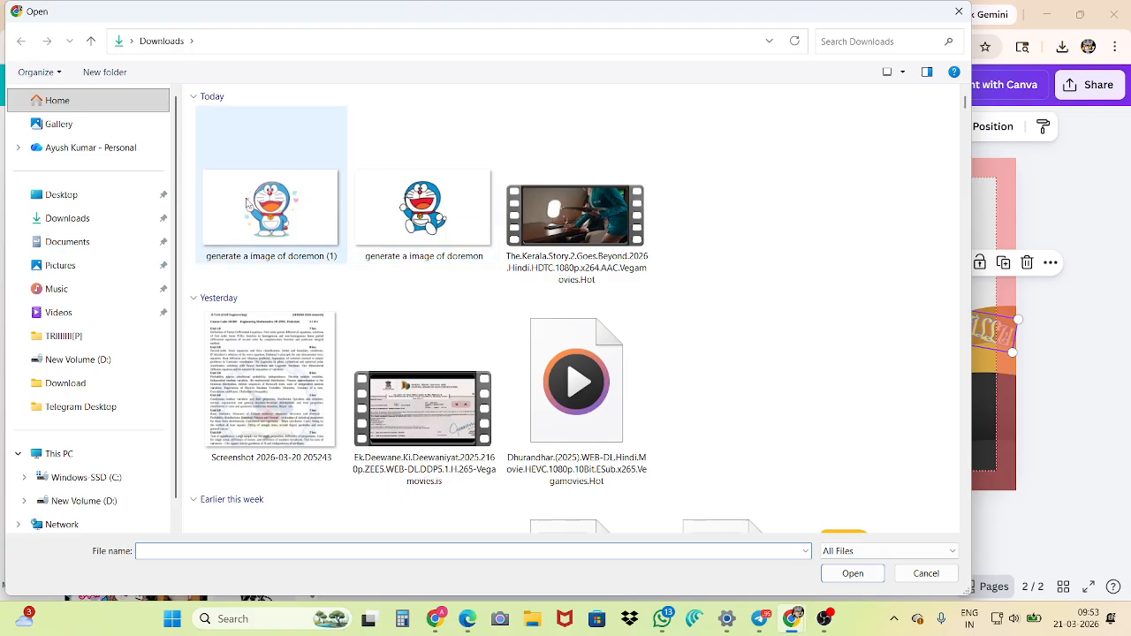
{"action": "left_click", "coordinate": [247, 212]}
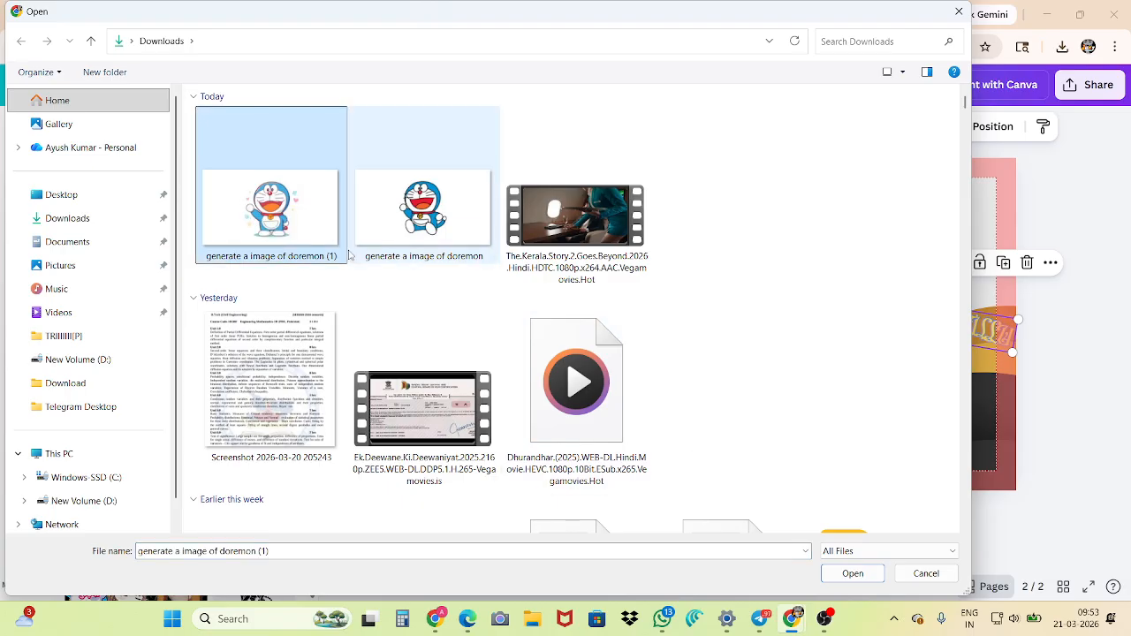
{"action": "left_click", "coordinate": [464, 223]}
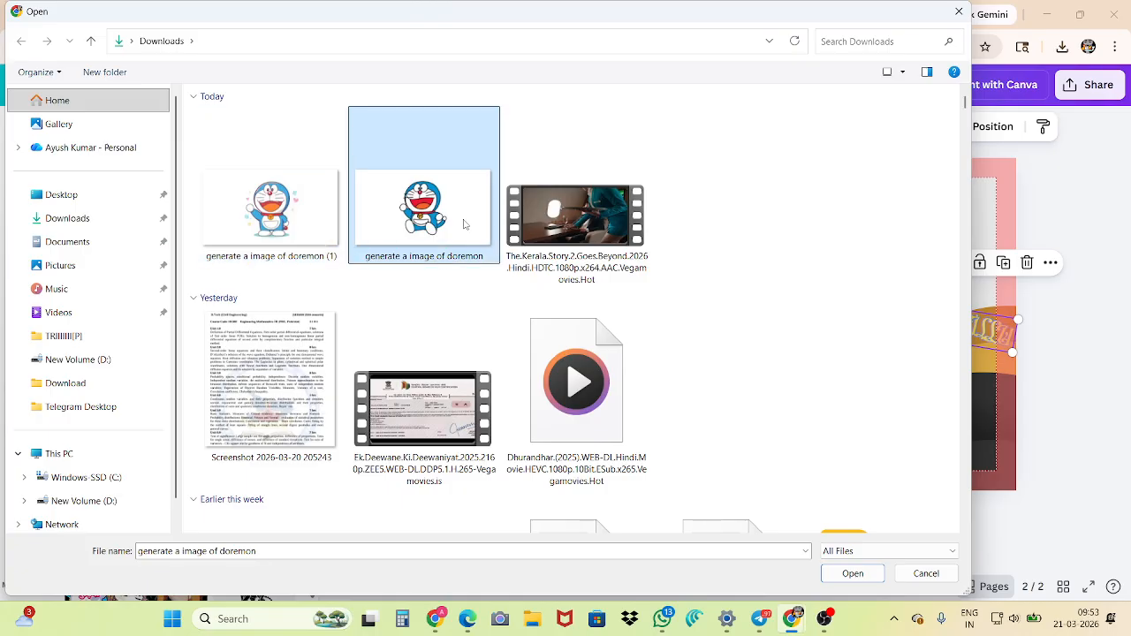
{"action": "left_click", "coordinate": [854, 575]}
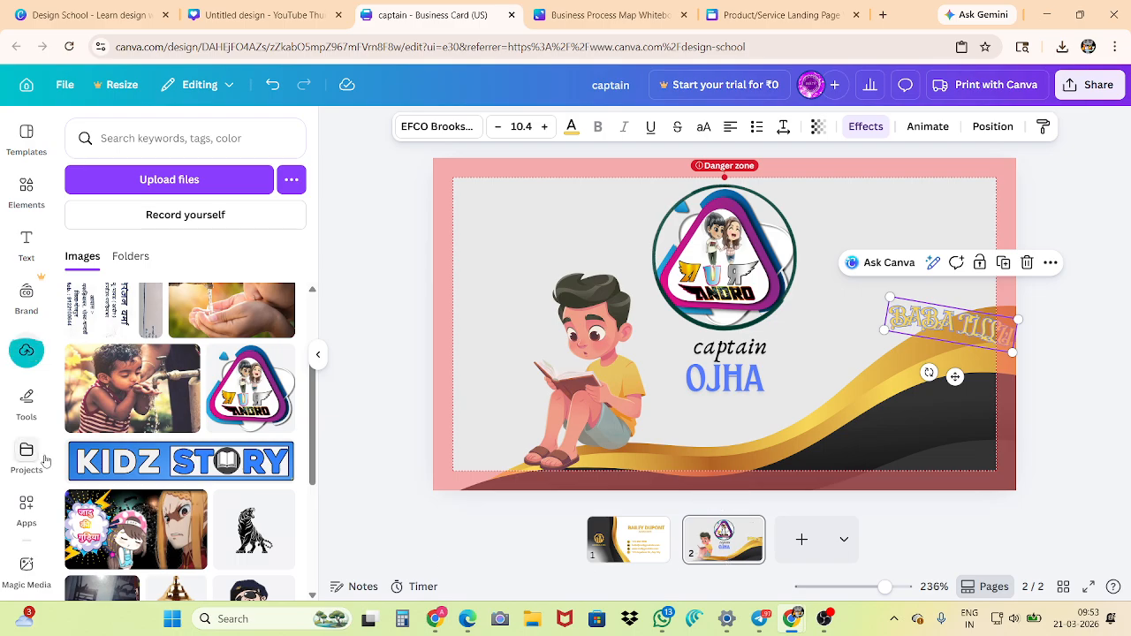
Place the uploaded Doraemon image on page 2 and reposition it over the card's central artwork
{"action": "left_click", "coordinate": [121, 380]}
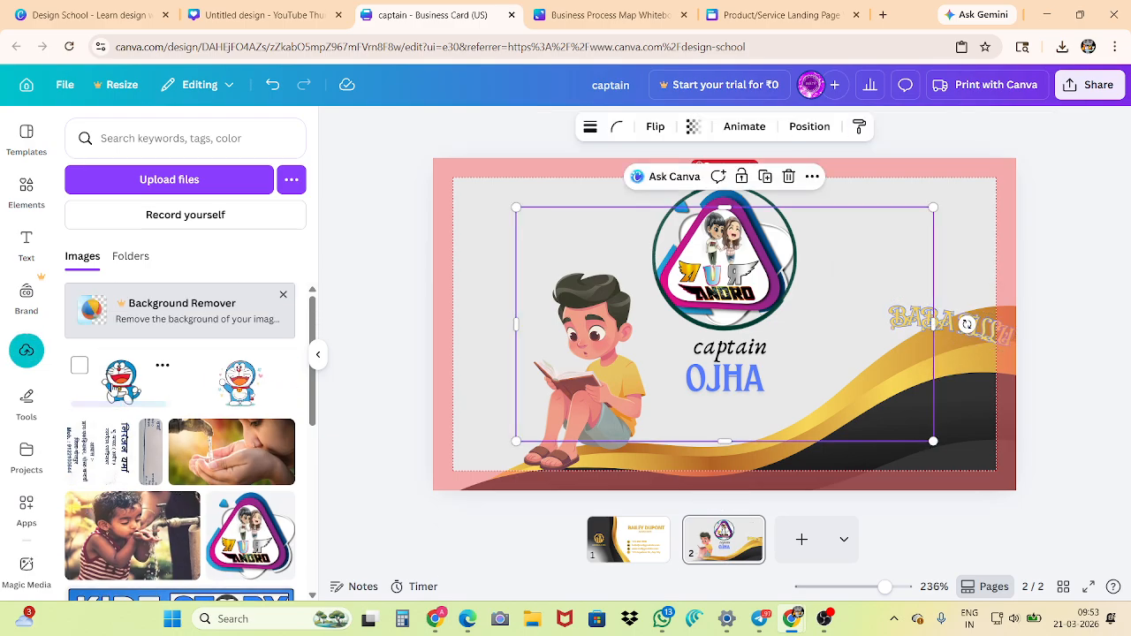
{"action": "left_click_drag", "start_coordinate": [657, 308], "coordinate": [613, 270]}
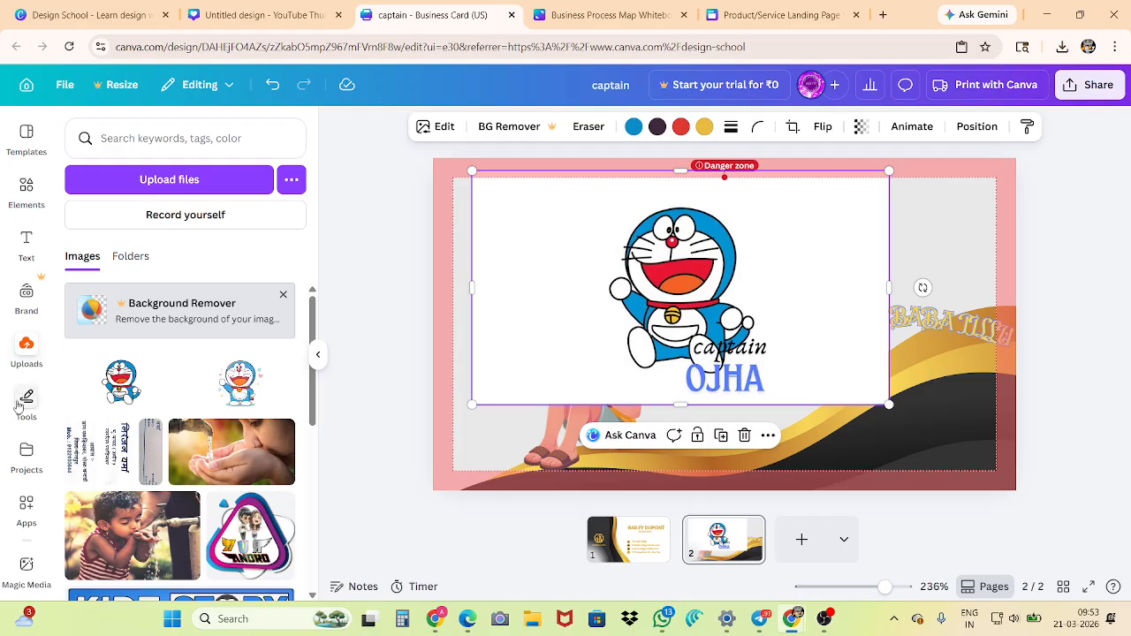
{"action": "left_click_drag", "start_coordinate": [581, 261], "coordinate": [576, 297]}
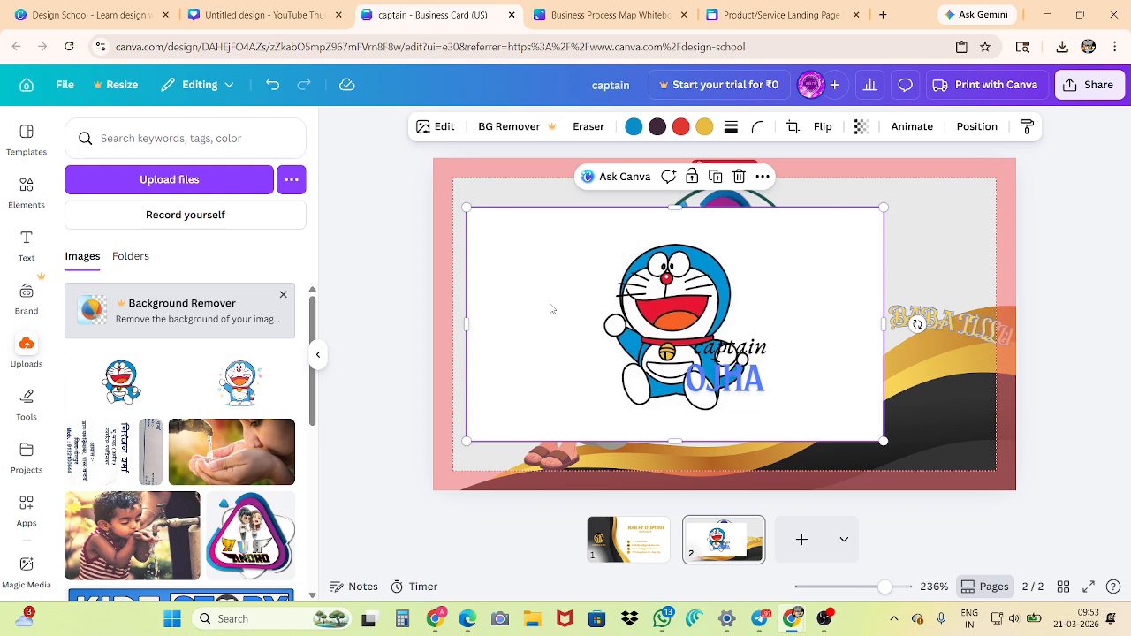
Show the drawing tools and switch to the Design School browser tab with the list of design types
{"action": "left_click", "coordinate": [27, 404]}
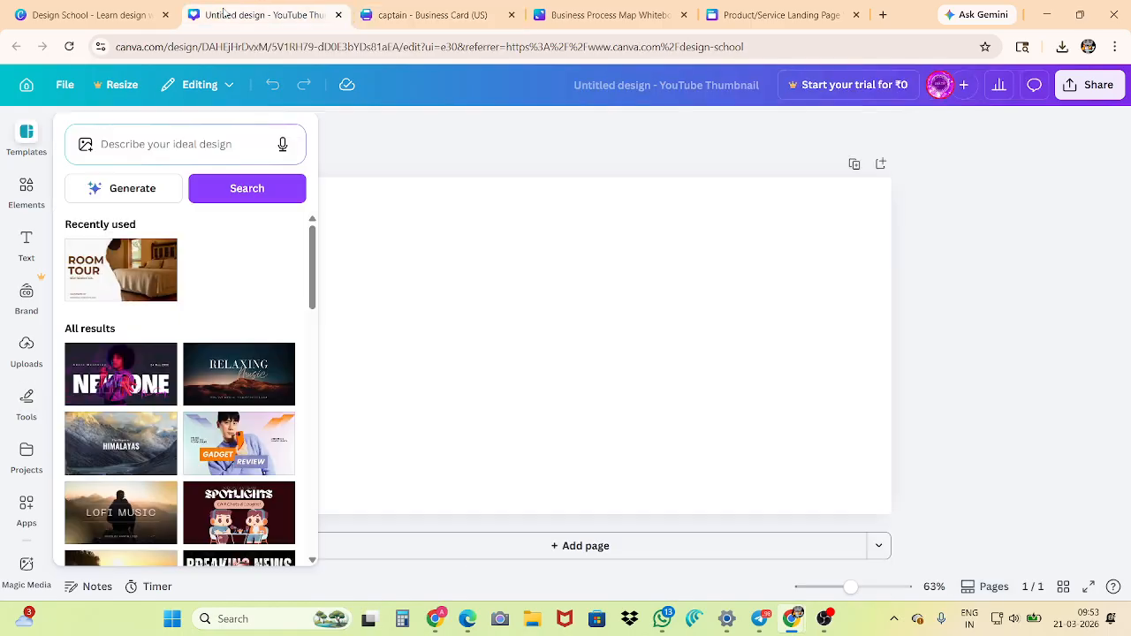
{"action": "left_click", "coordinate": [256, 14]}
{"action": "left_click", "coordinate": [32, 8]}
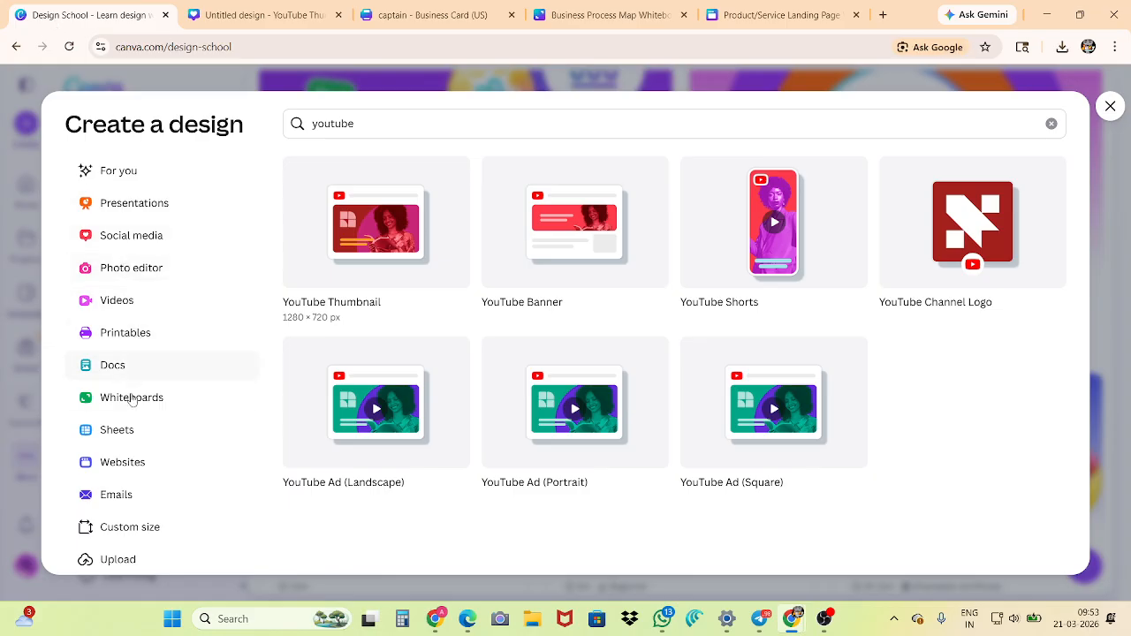
Browse the whiteboard templates among the design types and switch to the Business Process Map whiteboard tab
{"action": "left_click", "coordinate": [129, 410]}
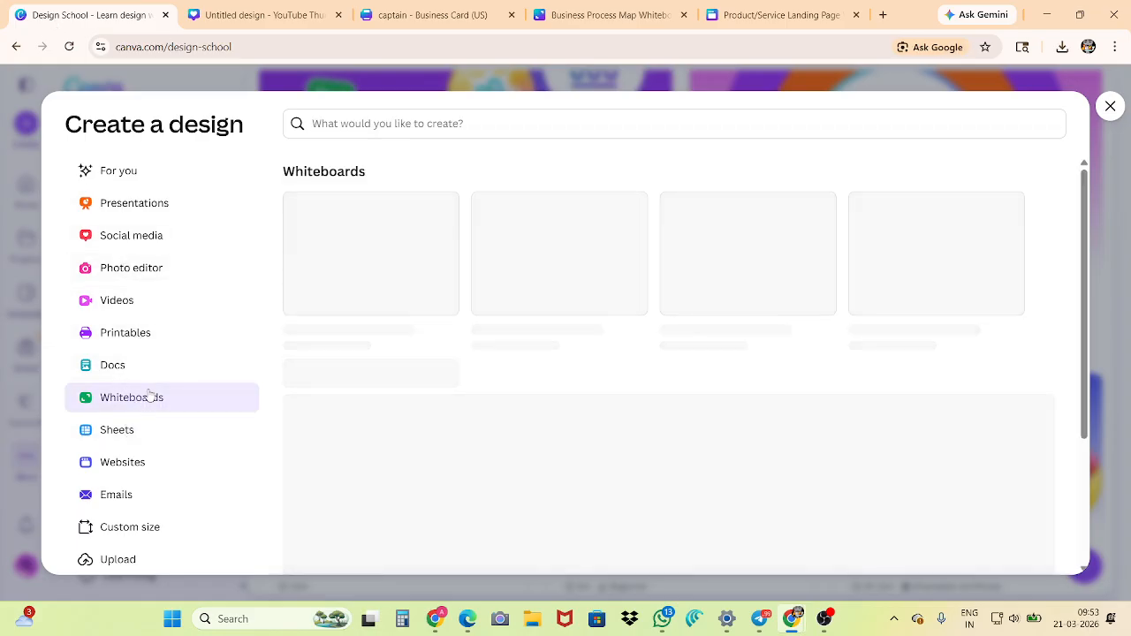
{"action": "scroll", "coordinate": [520, 431], "scroll_direction": "down", "scroll_amount": 3}
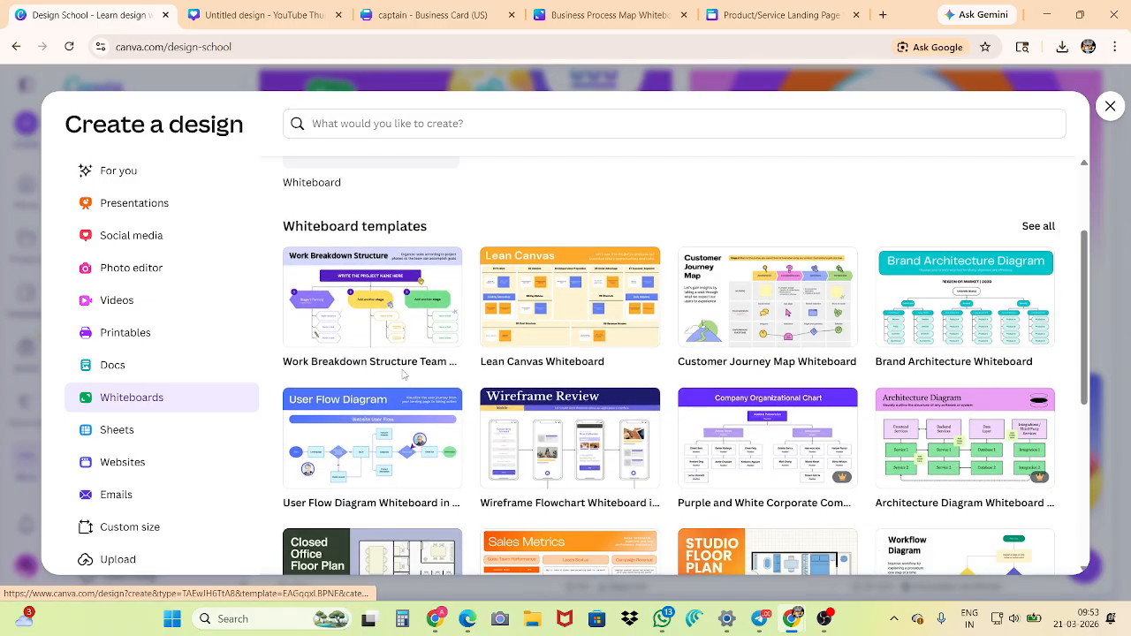
{"action": "left_click", "coordinate": [566, 10]}
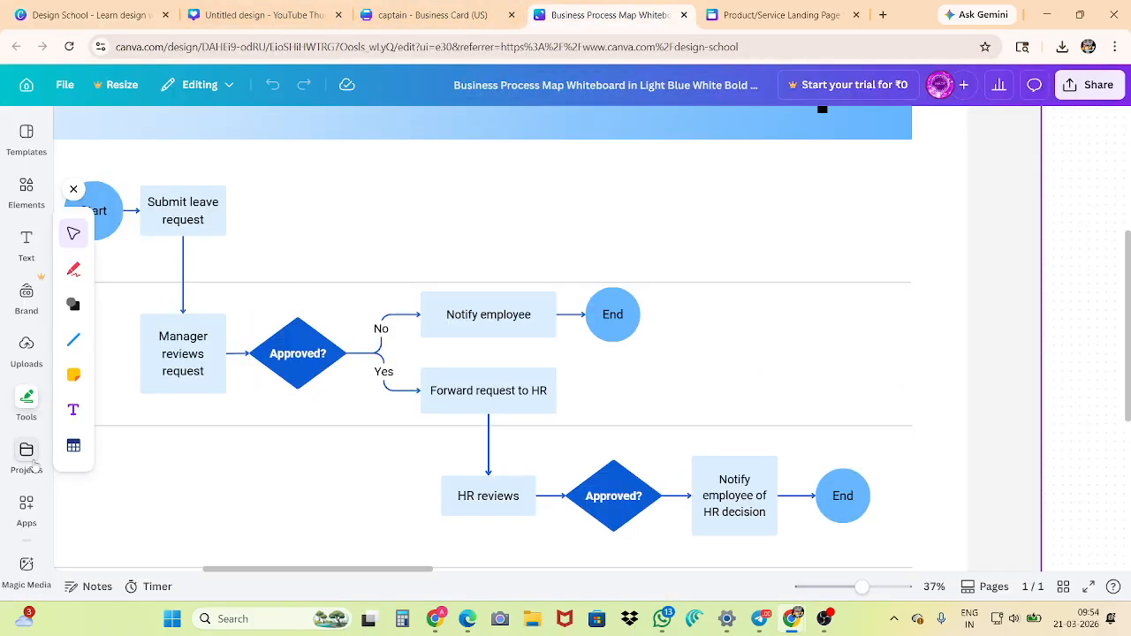
Add a pink sticky note to the whiteboard and place it beside the End circle that follows "Notify employee"
{"action": "mouse_move", "coordinate": [81, 377]}
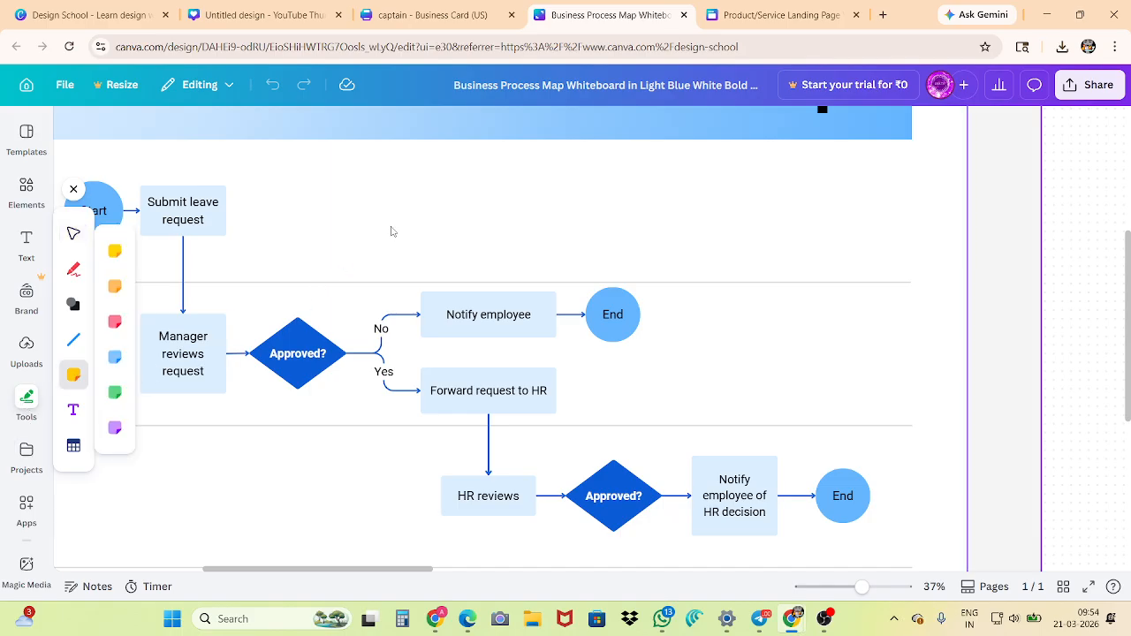
{"action": "left_click", "coordinate": [391, 231]}
{"action": "left_click", "coordinate": [118, 322]}
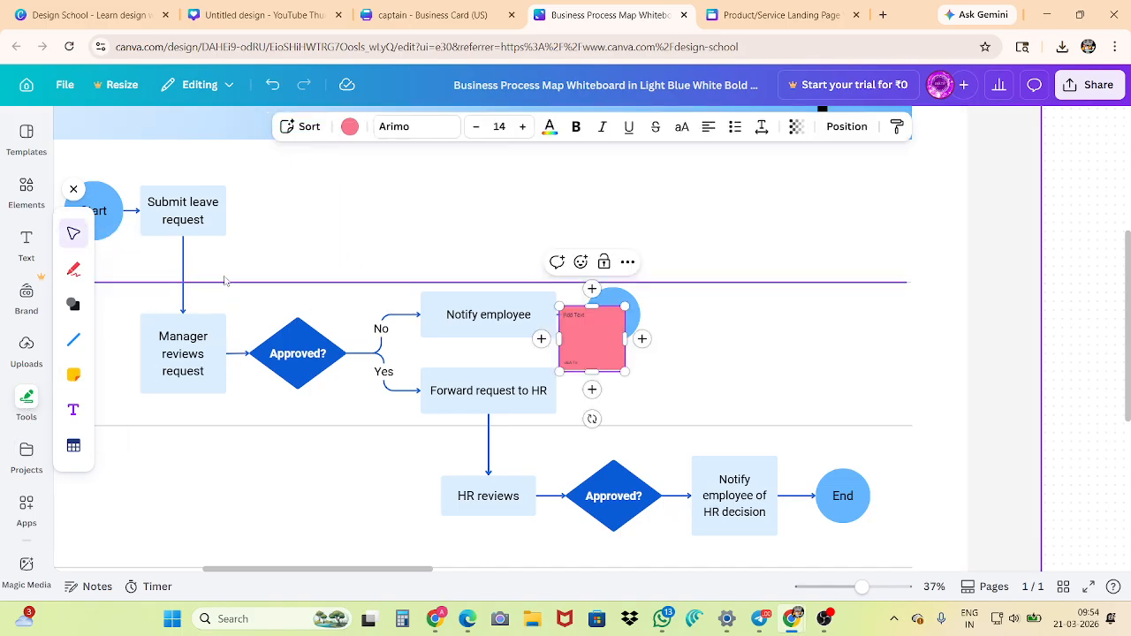
{"action": "left_click_drag", "start_coordinate": [587, 344], "coordinate": [705, 314]}
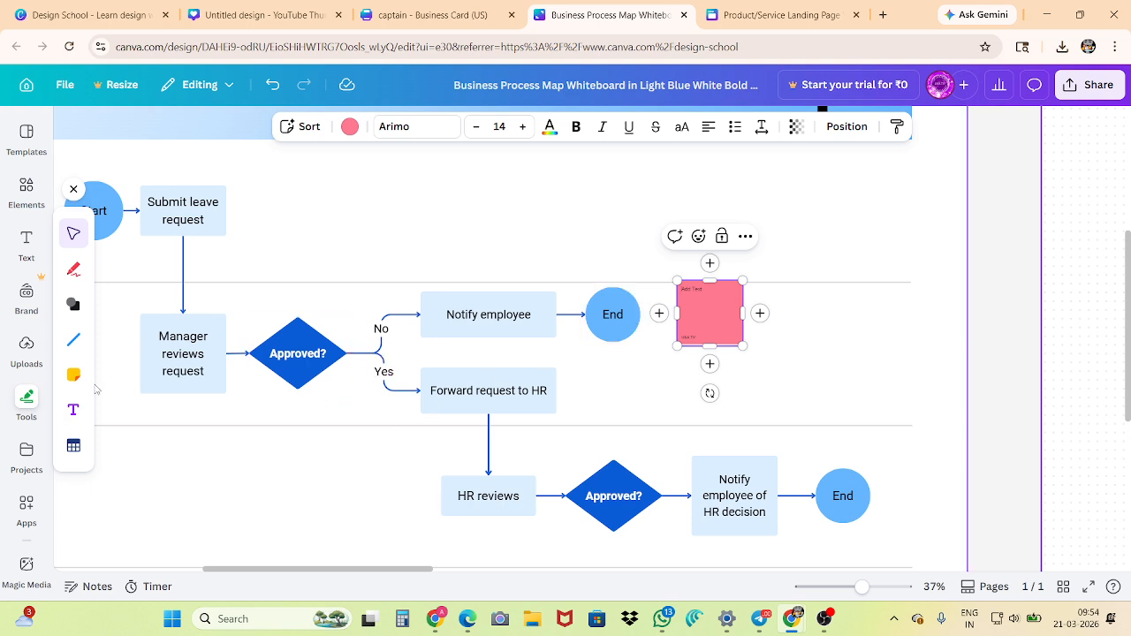
Return to the "captain" business card tab and look over the saved projects, the app catalogue and Magic Media
{"action": "left_click", "coordinate": [415, 7]}
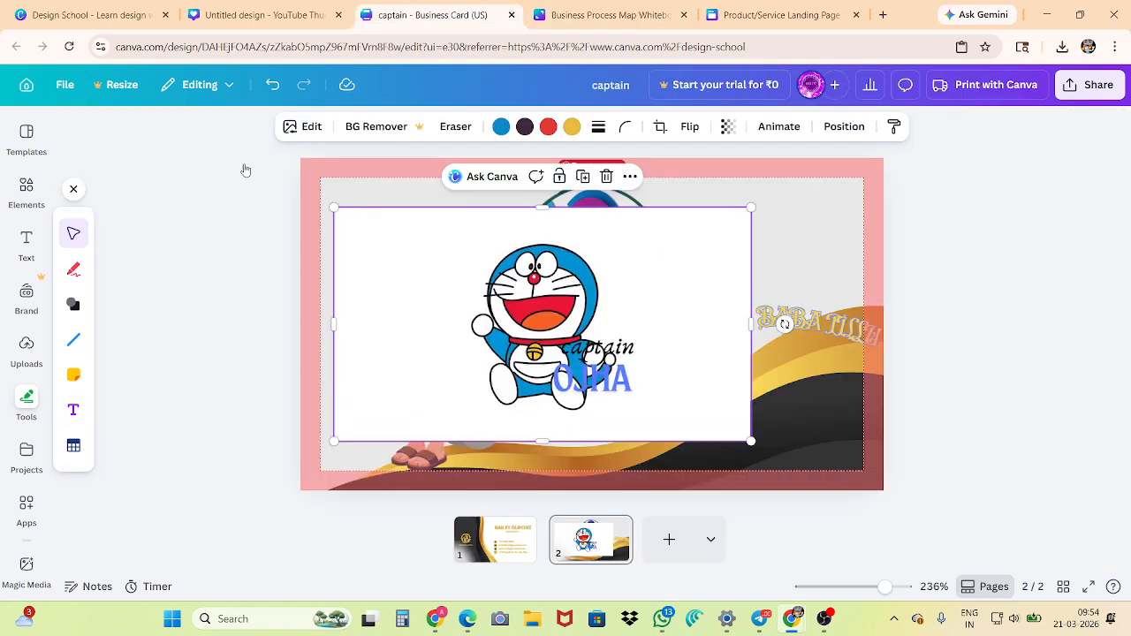
{"action": "left_click", "coordinate": [26, 452]}
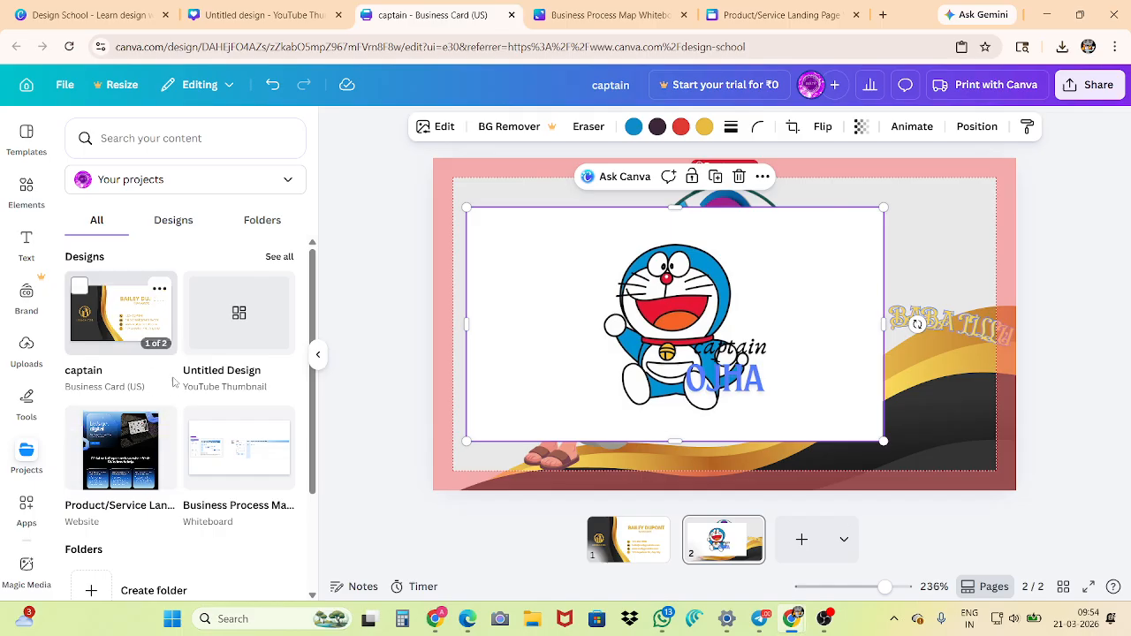
{"action": "scroll", "coordinate": [168, 424], "scroll_direction": "down", "scroll_amount": 2}
{"action": "scroll", "coordinate": [170, 443], "scroll_direction": "up", "scroll_amount": 2}
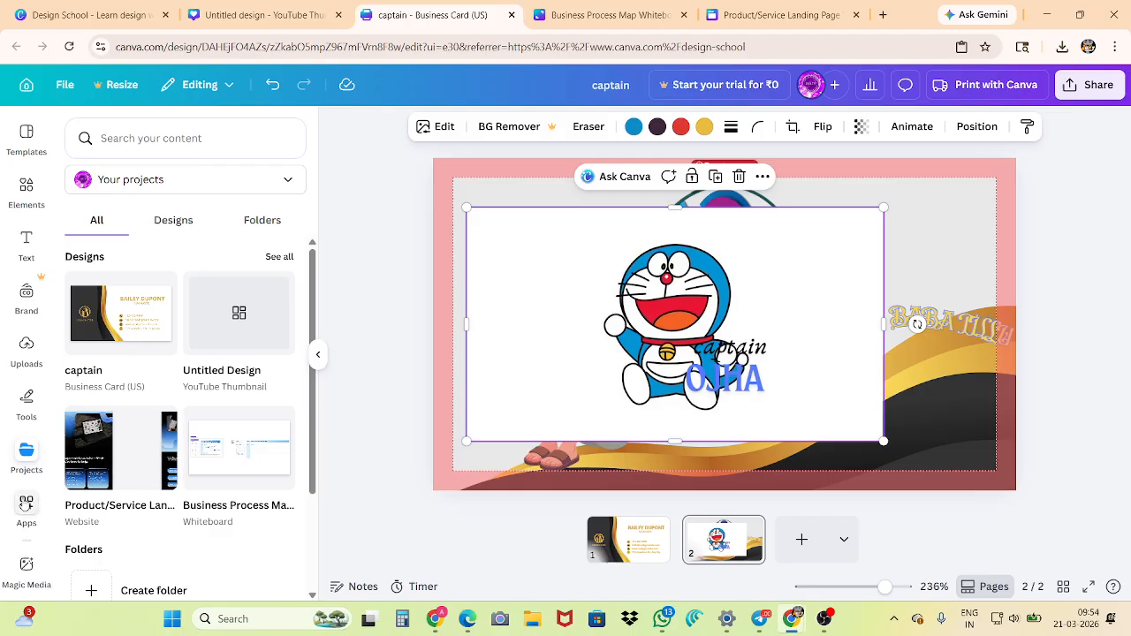
{"action": "left_click", "coordinate": [26, 508]}
{"action": "scroll", "coordinate": [110, 424], "scroll_direction": "down", "scroll_amount": 10}
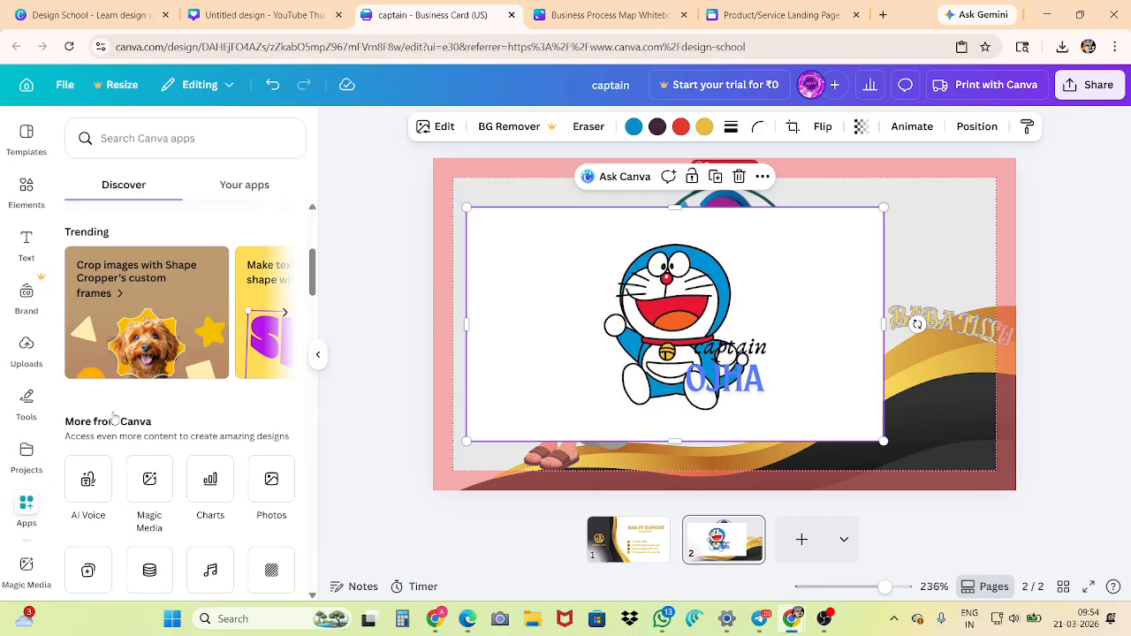
{"action": "scroll", "coordinate": [110, 431], "scroll_direction": "down", "scroll_amount": 3}
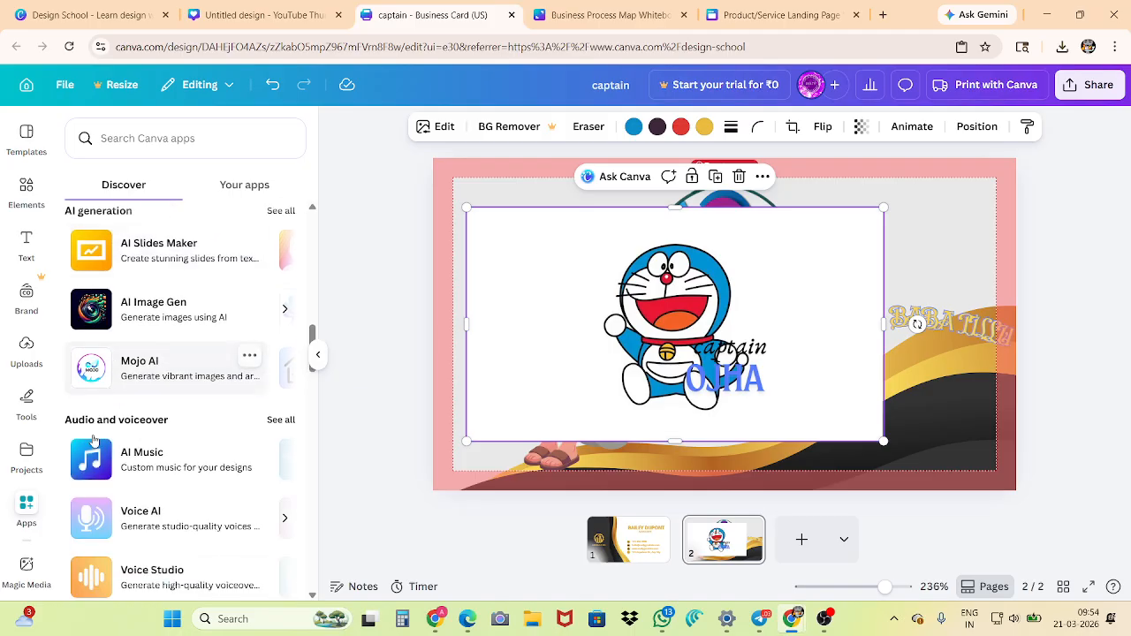
{"action": "left_click", "coordinate": [26, 570]}
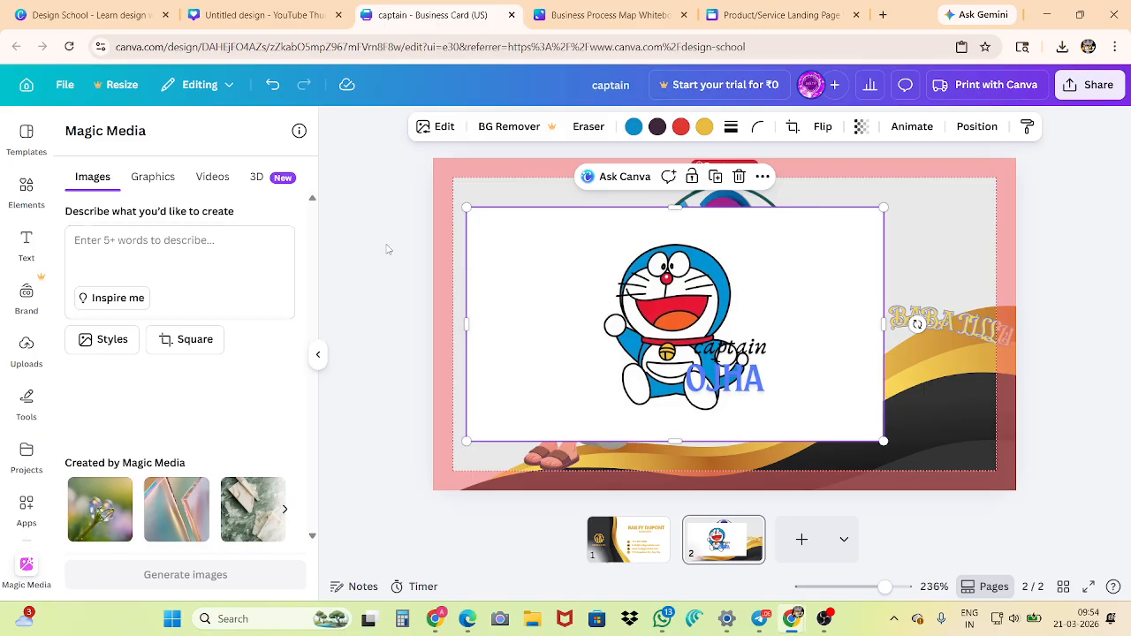
Visit the home page, return to the business card and look over the elements, text styles and templates
{"action": "left_click", "coordinate": [26, 84]}
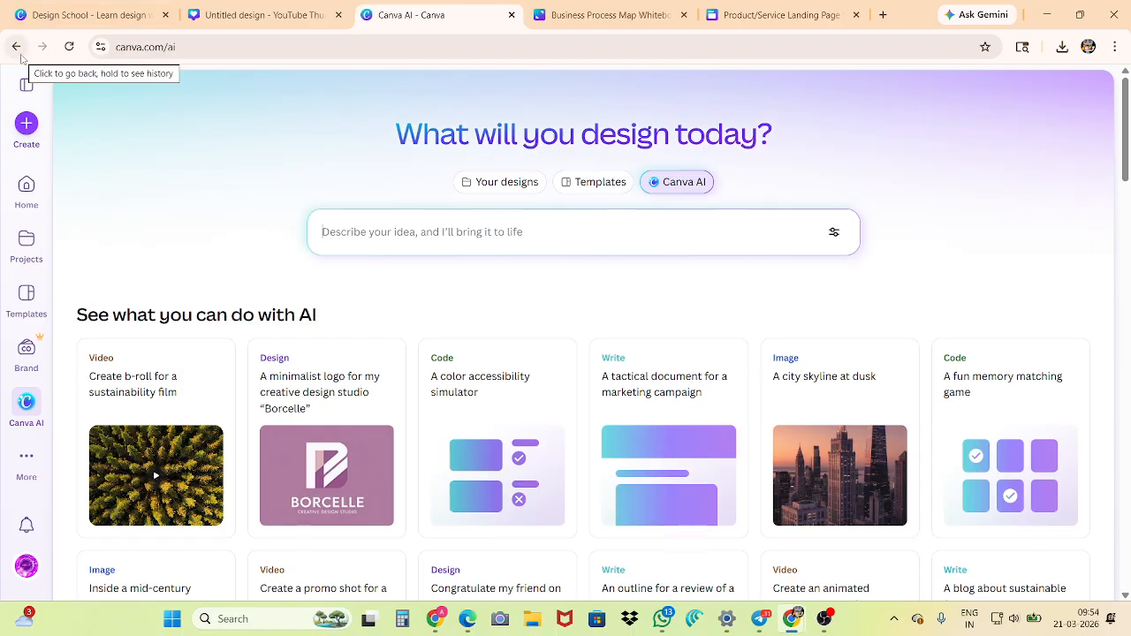
{"action": "left_click", "coordinate": [22, 56]}
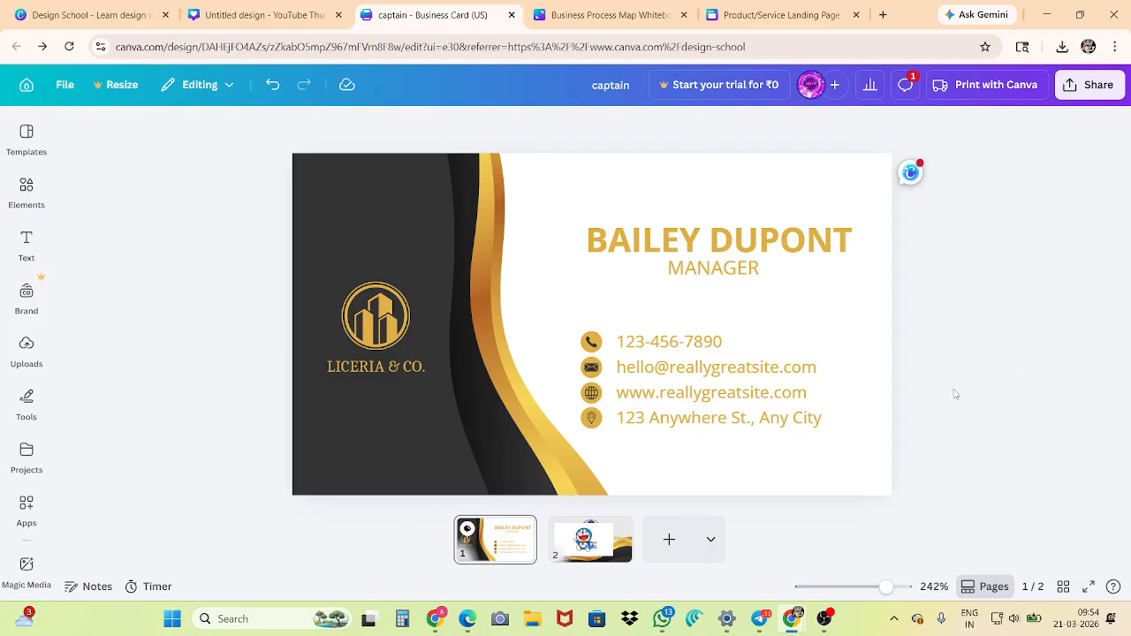
{"action": "left_click", "coordinate": [22, 196]}
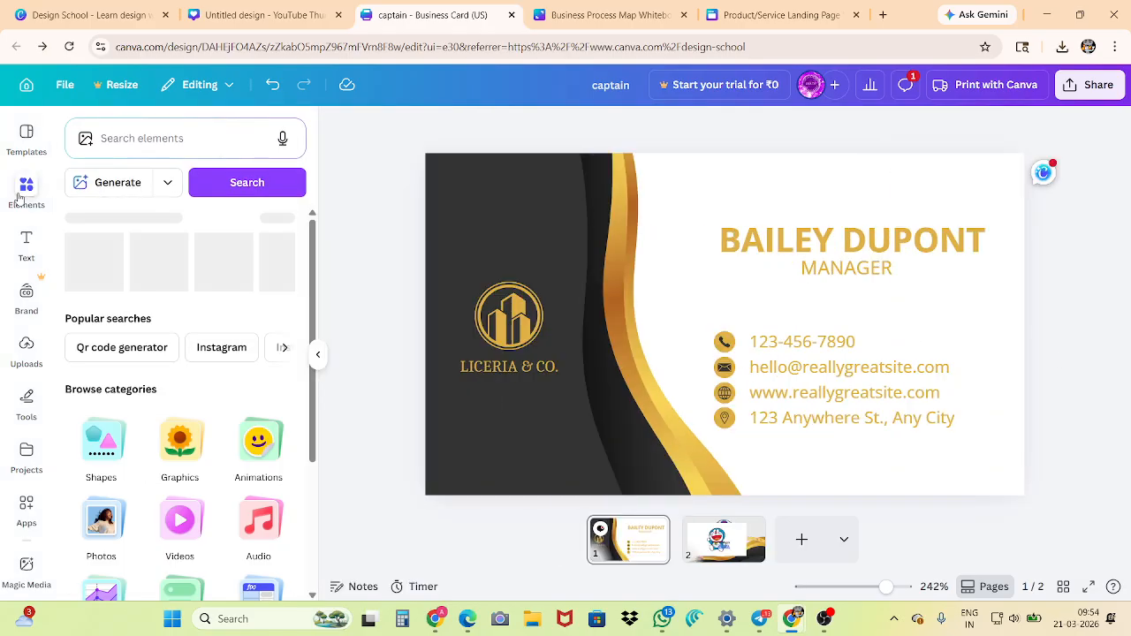
{"action": "left_click", "coordinate": [26, 244]}
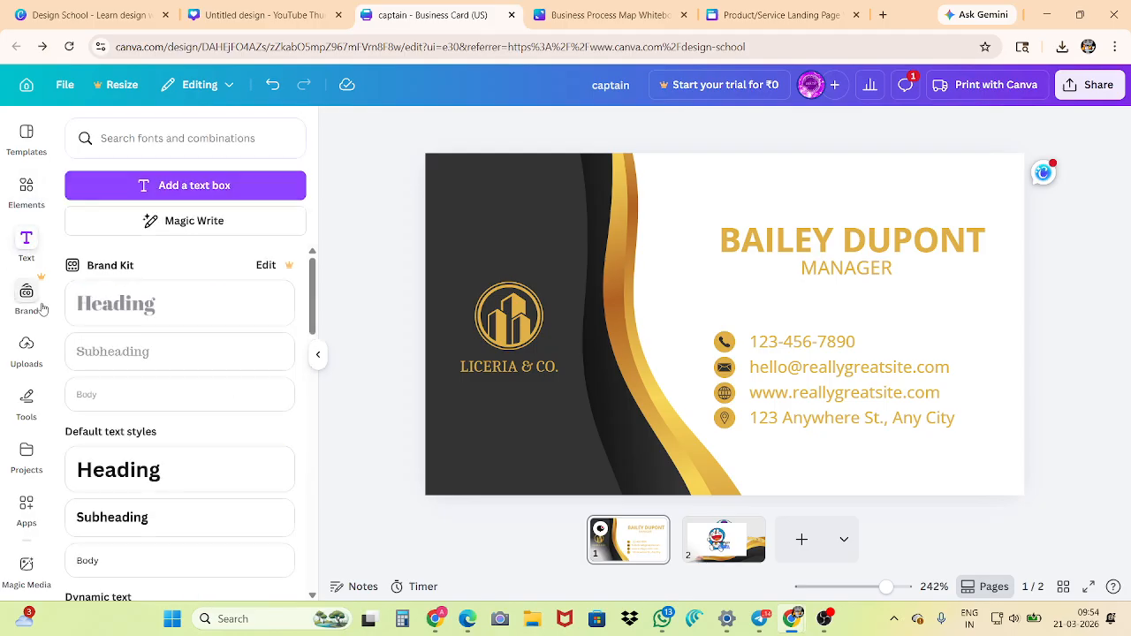
{"action": "left_click", "coordinate": [25, 202]}
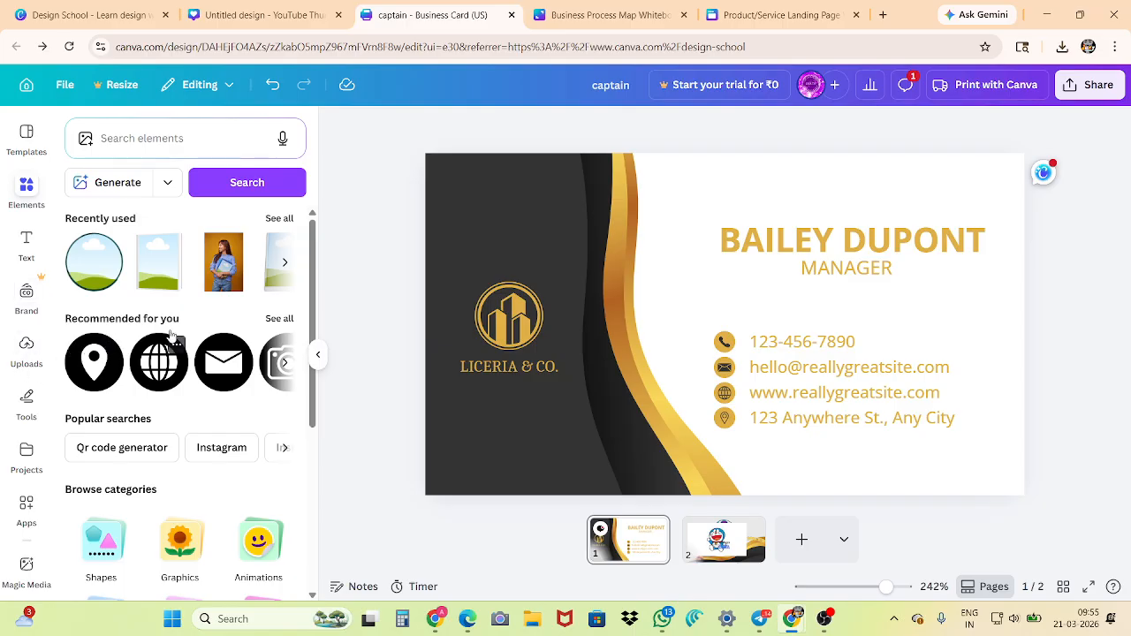
{"action": "left_click", "coordinate": [24, 152]}
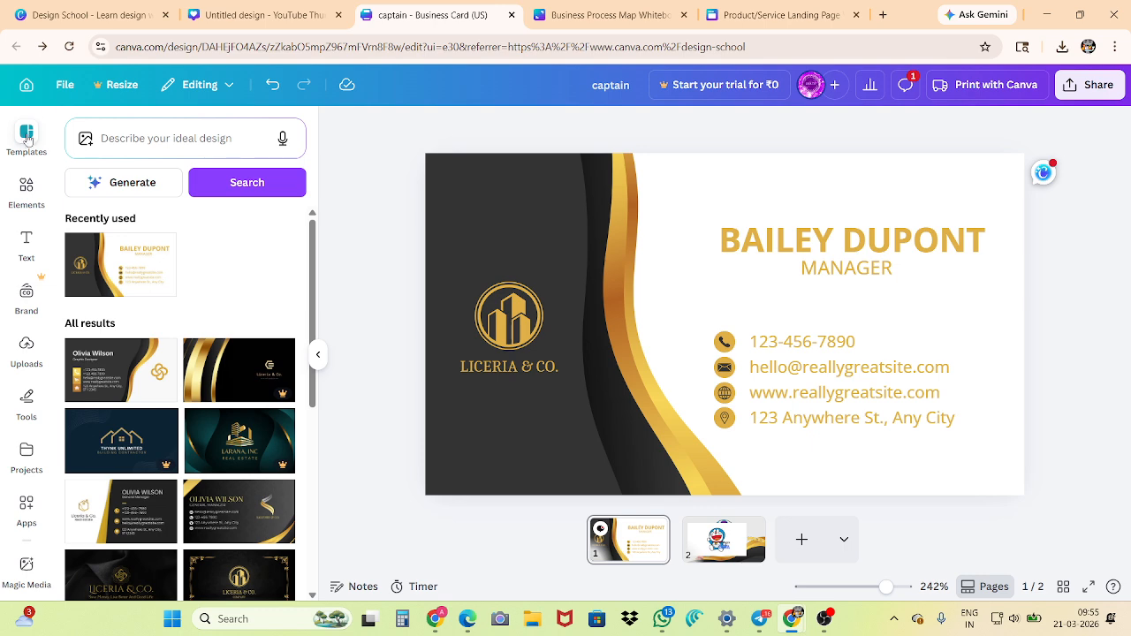
Search the elements for "FRAME", show all matching frames and add the heart-shaped frame to page 1
{"action": "left_click", "coordinate": [27, 190]}
{"action": "left_click", "coordinate": [139, 139]}
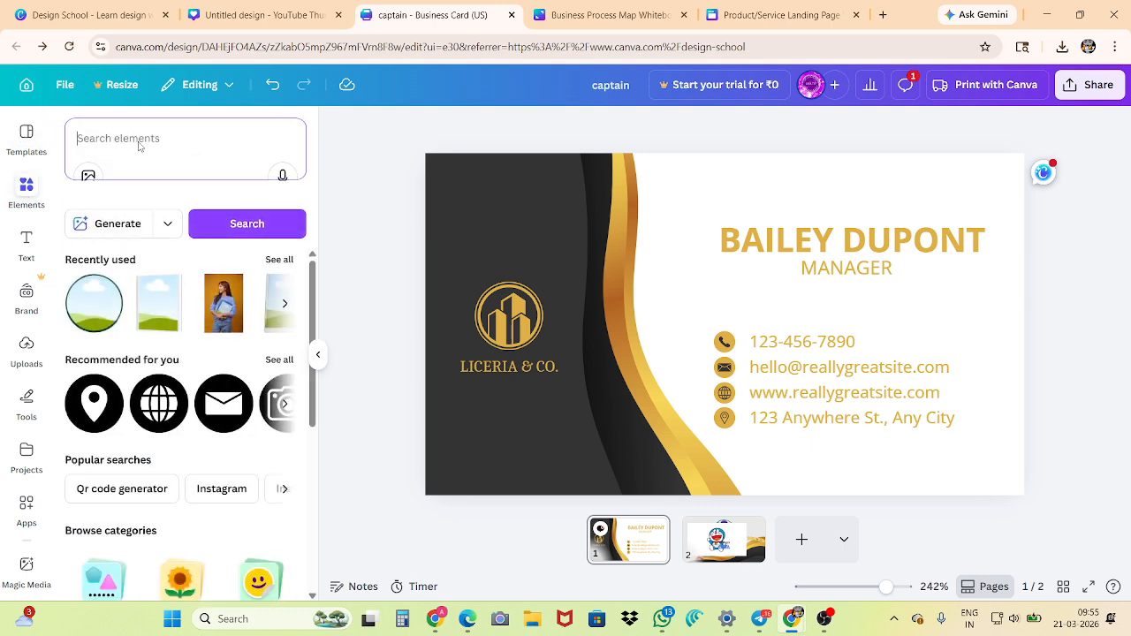
{"action": "type", "text": "FRAME"}
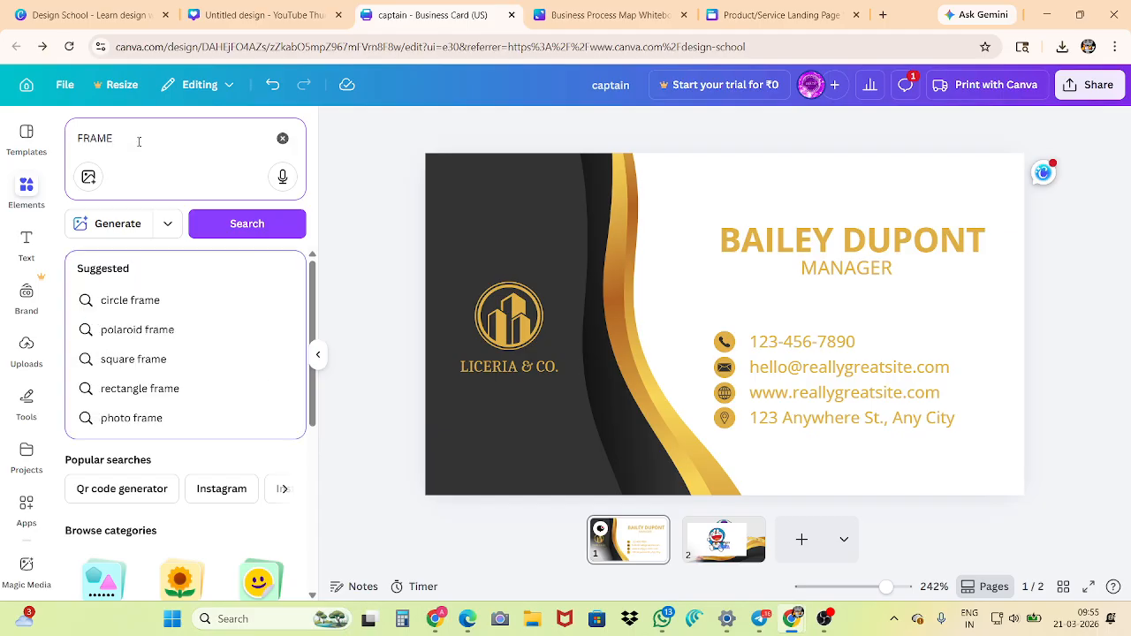
{"action": "key", "text": "Return"}
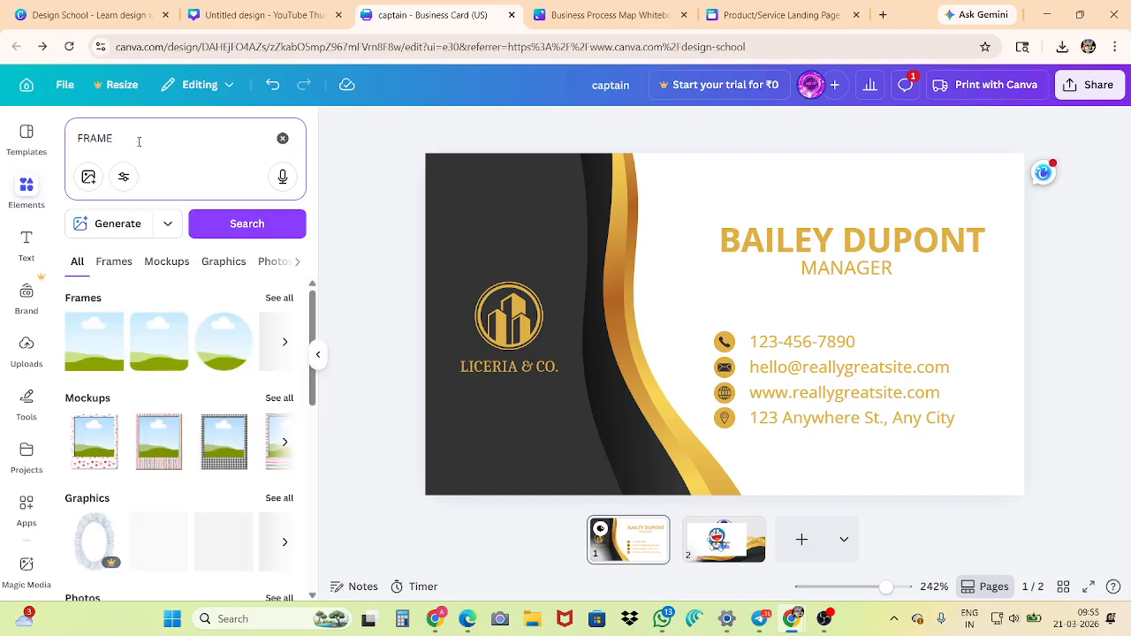
{"action": "left_click", "coordinate": [272, 299]}
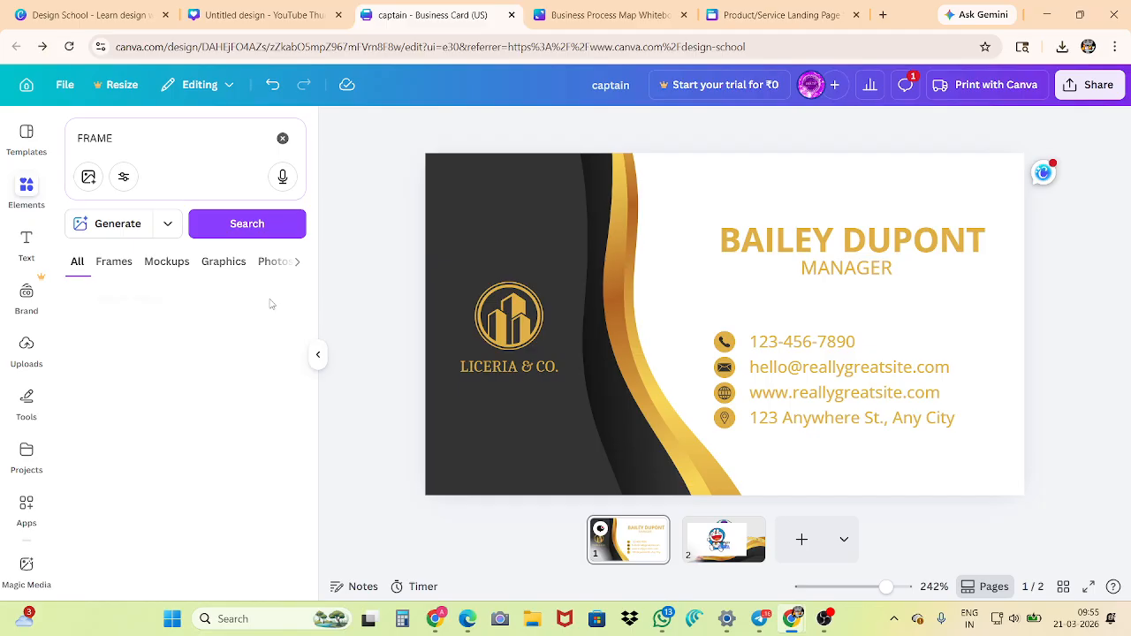
{"action": "scroll", "coordinate": [177, 435], "scroll_direction": "down", "scroll_amount": 3}
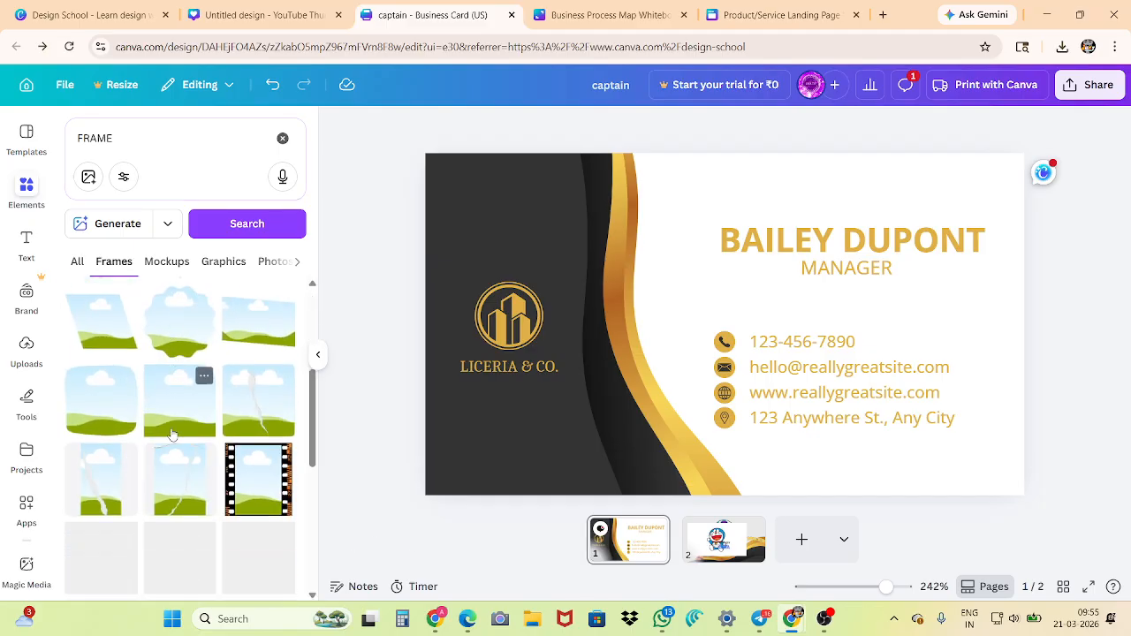
{"action": "left_click", "coordinate": [252, 393]}
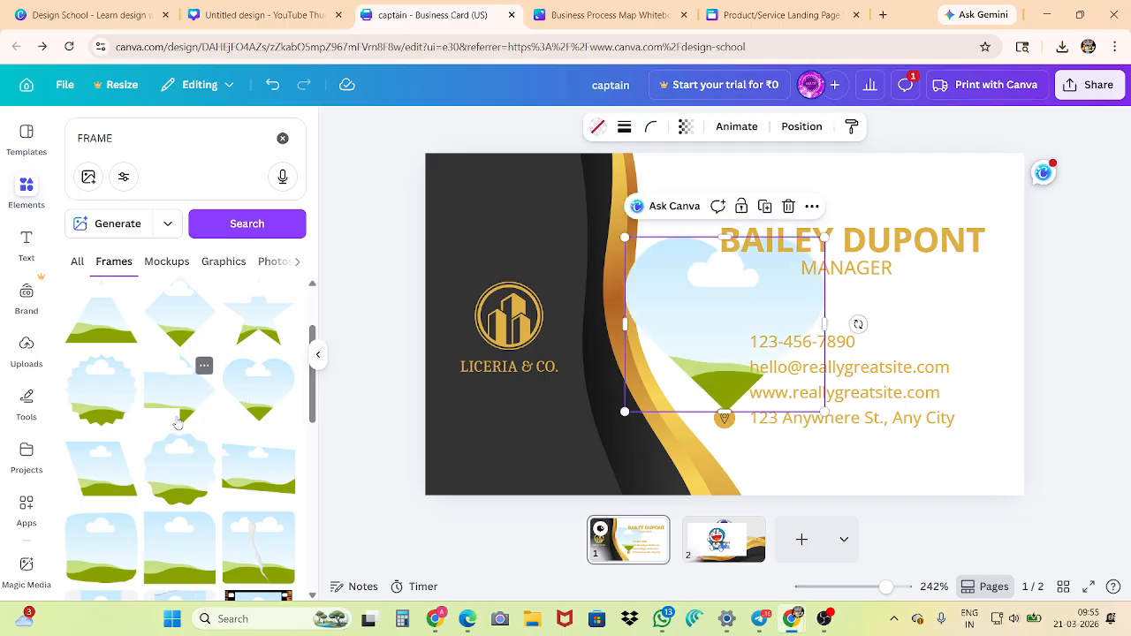
Add the wide brush-stroke frame to page 1 and move it up over the card's logo and gold curve
{"action": "scroll", "coordinate": [163, 433], "scroll_direction": "down", "scroll_amount": 3}
{"action": "scroll", "coordinate": [159, 442], "scroll_direction": "down", "scroll_amount": 6}
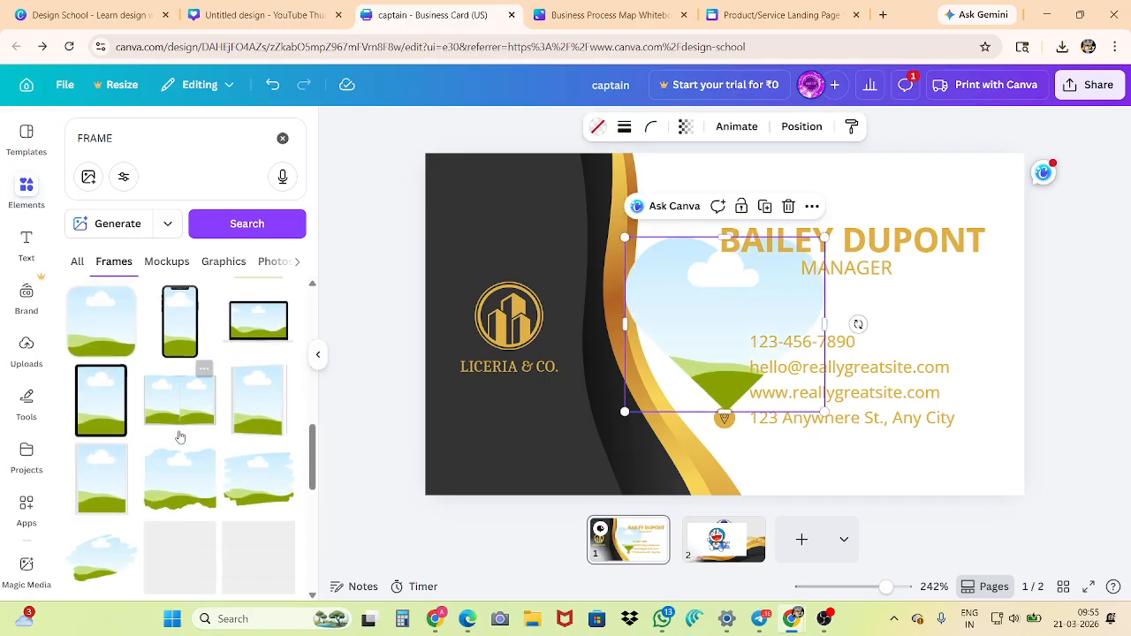
{"action": "scroll", "coordinate": [180, 436], "scroll_direction": "down", "scroll_amount": 3}
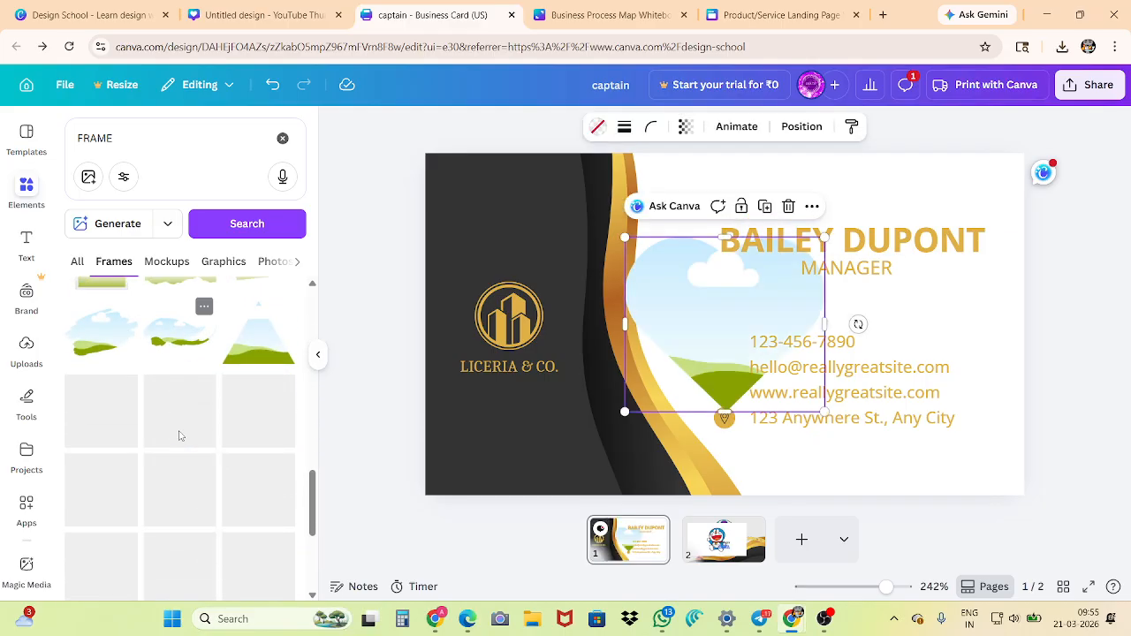
{"action": "left_click", "coordinate": [179, 344]}
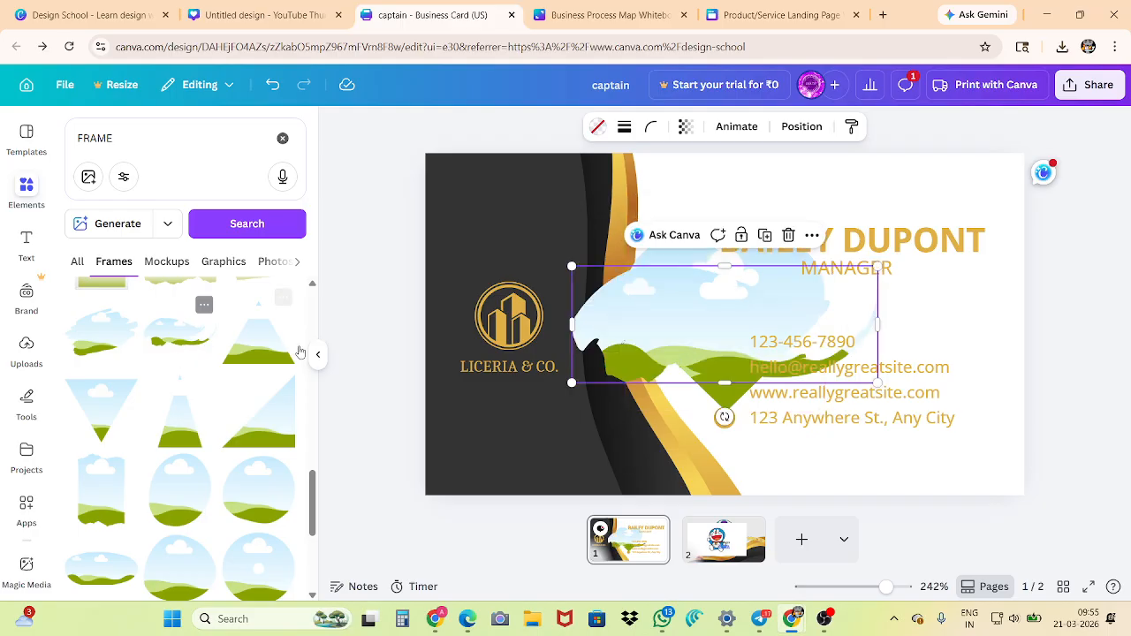
{"action": "left_click_drag", "start_coordinate": [637, 329], "coordinate": [541, 258]}
Add the letter frames H, I and J to page 1 and browse the remaining frames
{"action": "scroll", "coordinate": [218, 436], "scroll_direction": "down", "scroll_amount": 3}
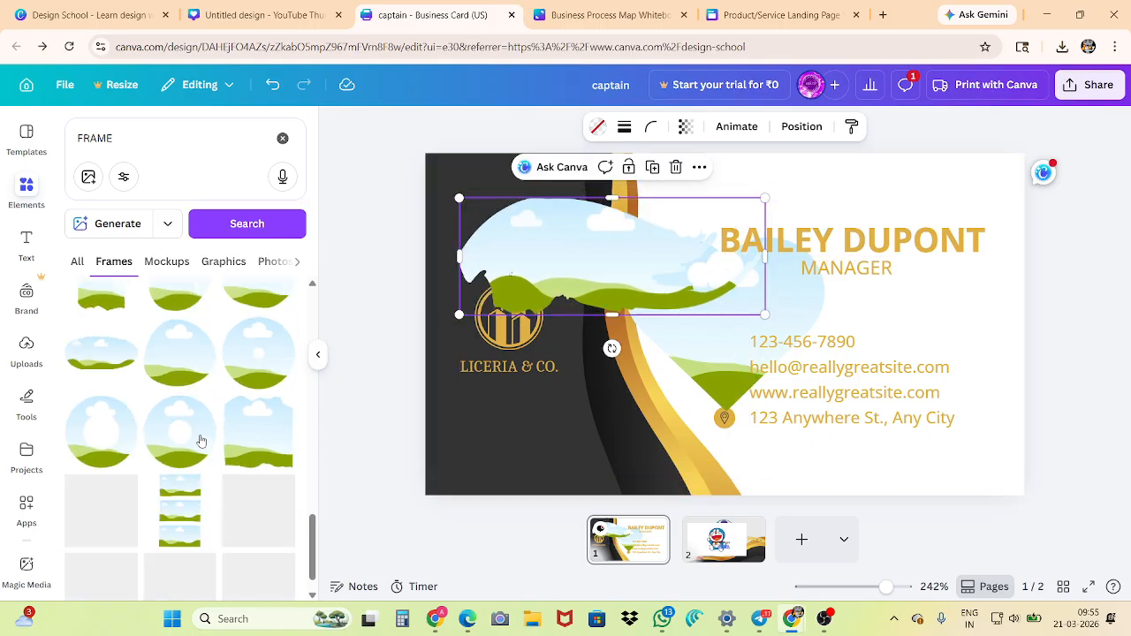
{"action": "scroll", "coordinate": [180, 453], "scroll_direction": "down", "scroll_amount": 5}
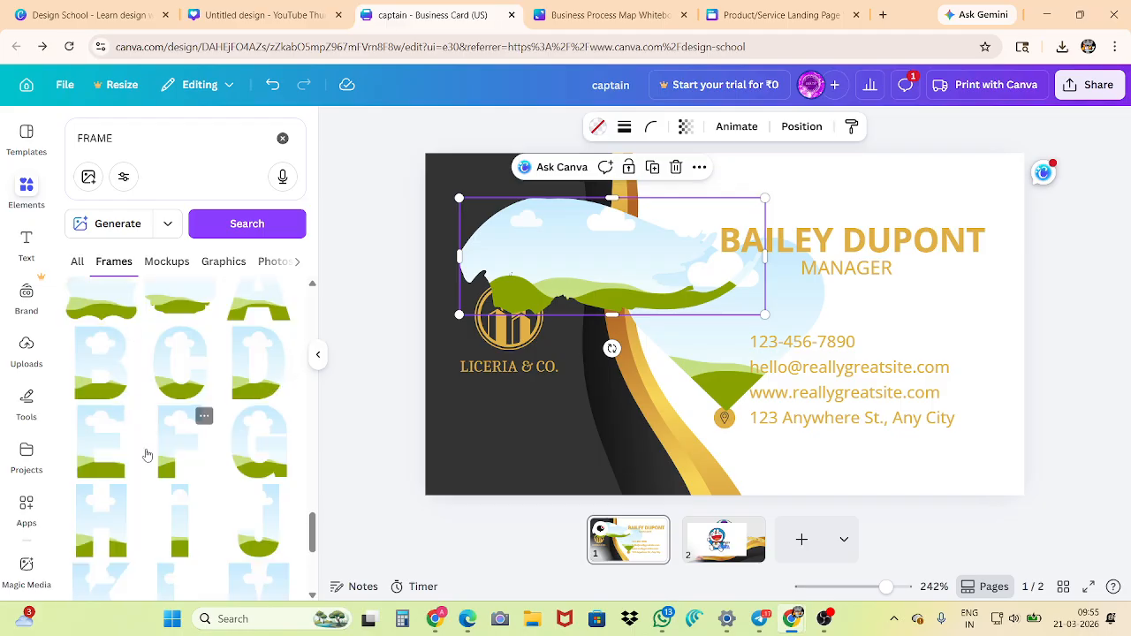
{"action": "left_click", "coordinate": [114, 514]}
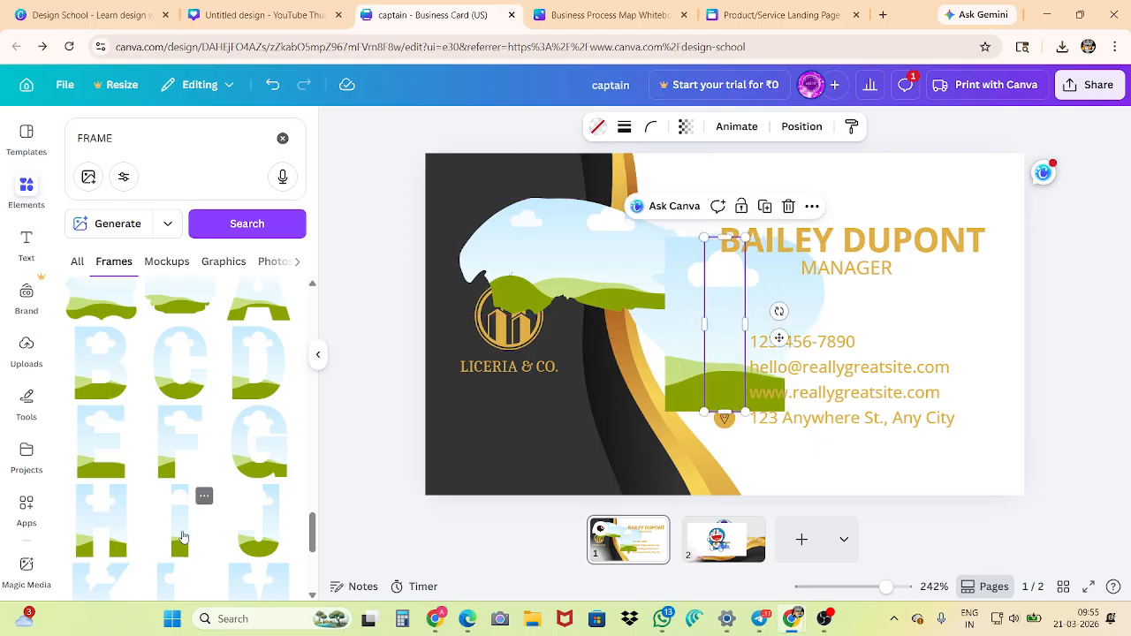
{"action": "left_click", "coordinate": [164, 511]}
{"action": "scroll", "coordinate": [156, 502], "scroll_direction": "down", "scroll_amount": 3}
{"action": "scroll", "coordinate": [152, 499], "scroll_direction": "down", "scroll_amount": 5}
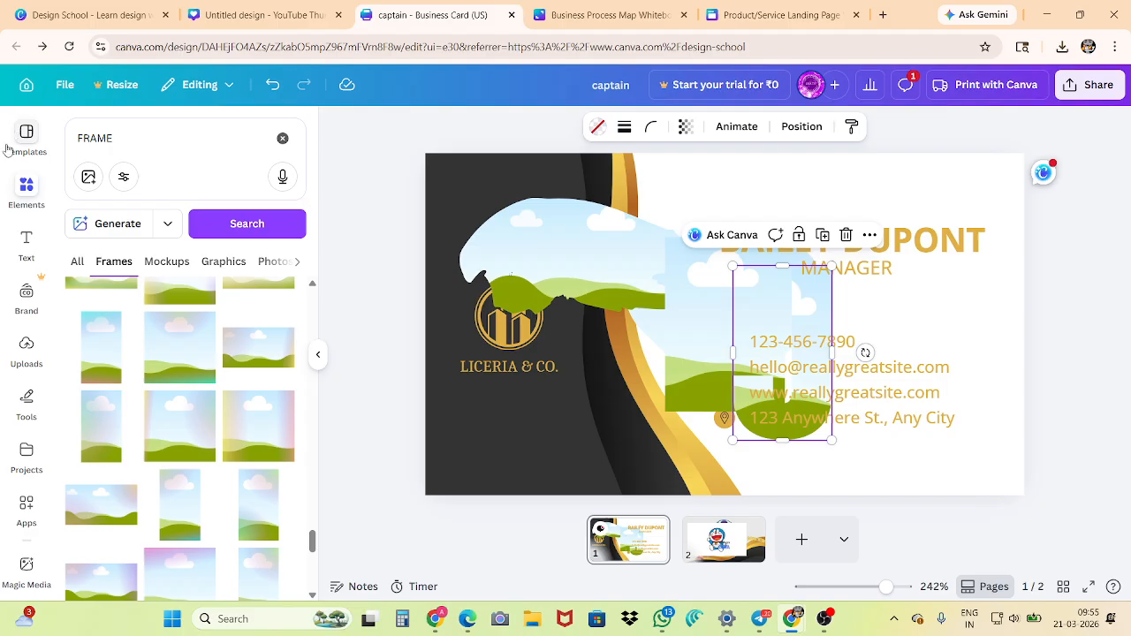
Review the design's file options, including the Settings choices for rulers, margins and print bleed, and close them
{"action": "left_click", "coordinate": [60, 85]}
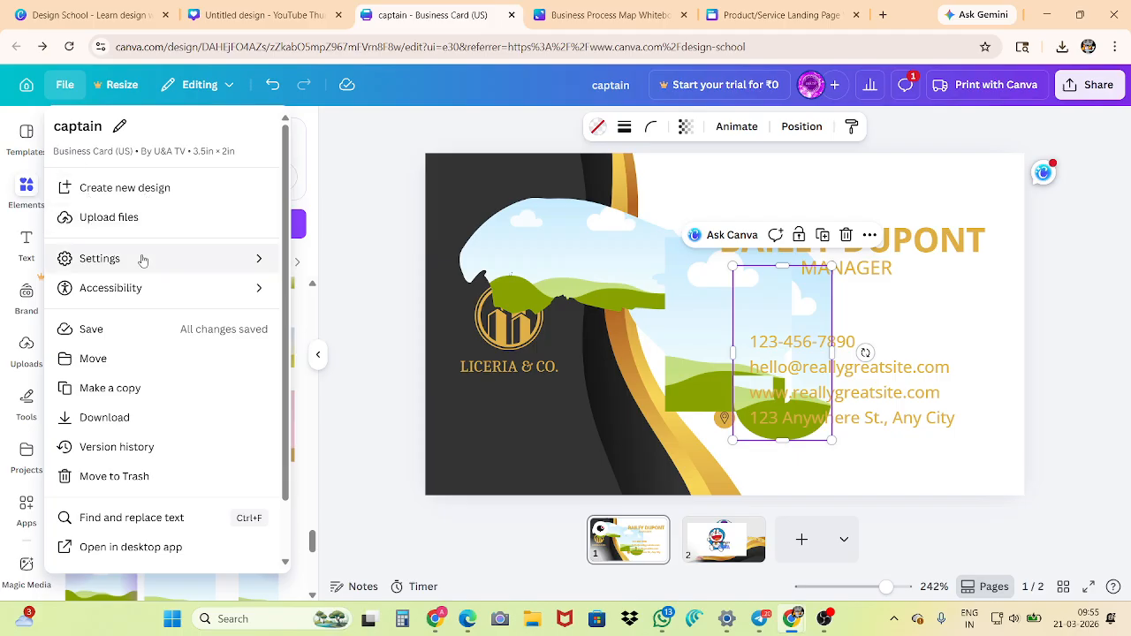
{"action": "mouse_move", "coordinate": [142, 263]}
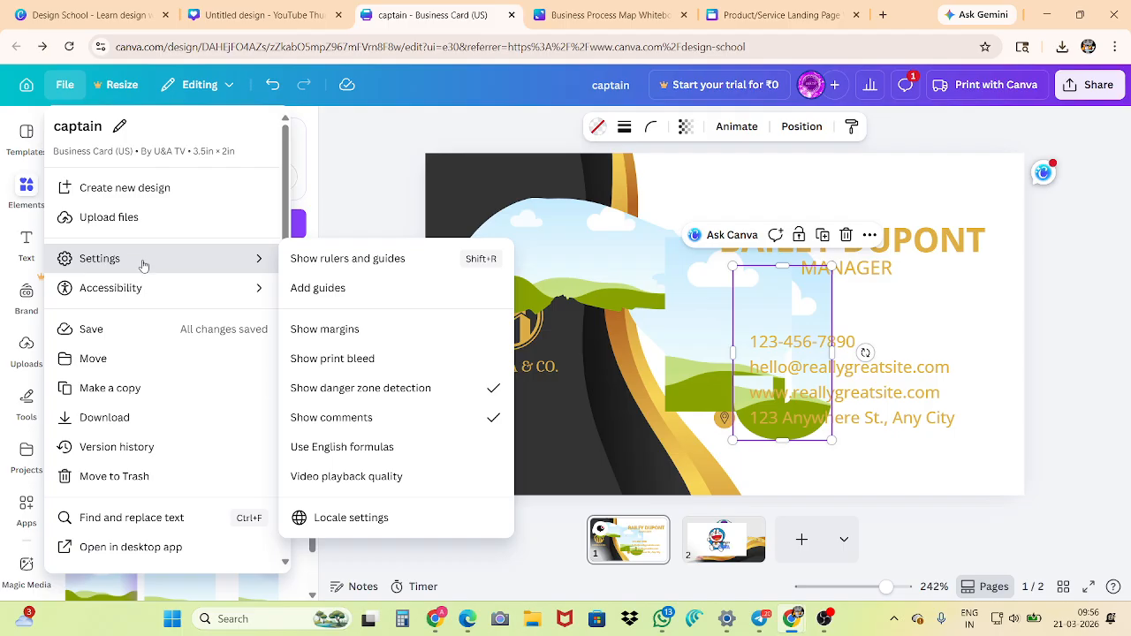
{"action": "mouse_move", "coordinate": [150, 300]}
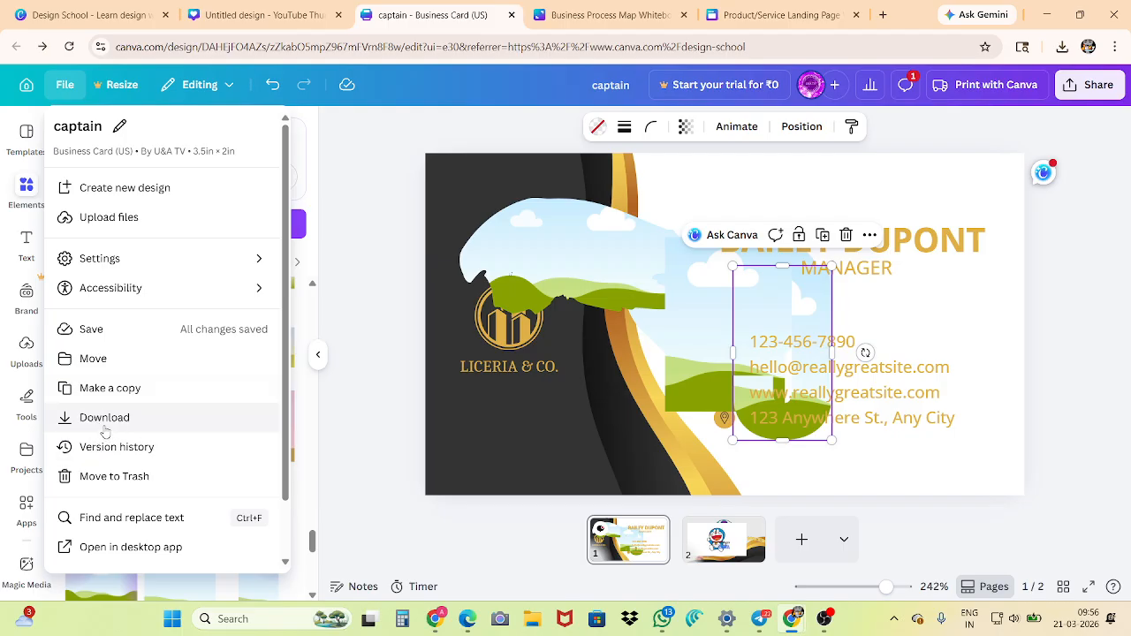
{"action": "left_click", "coordinate": [365, 235]}
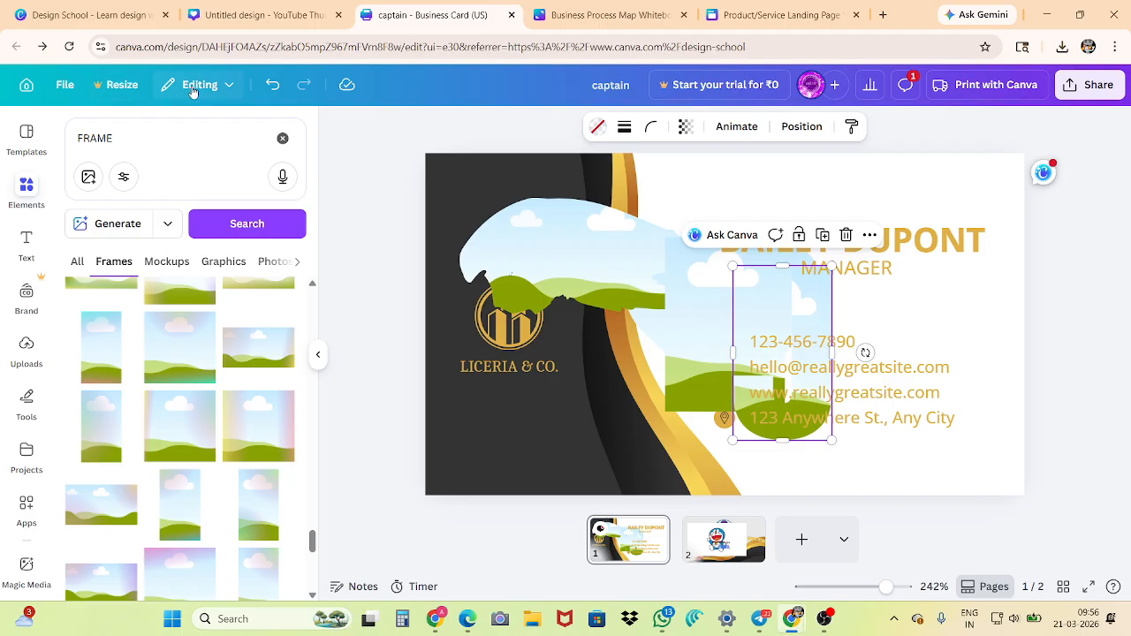
Preview the business card in Viewing mode and return the design to Editing mode
{"action": "left_click", "coordinate": [218, 95]}
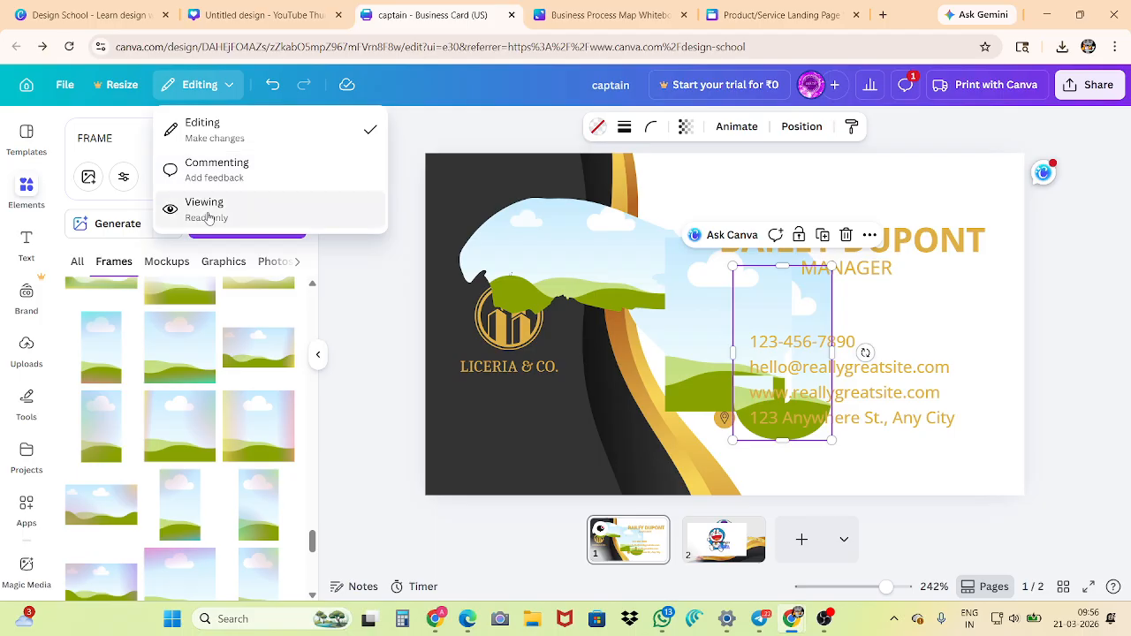
{"action": "left_click", "coordinate": [262, 225]}
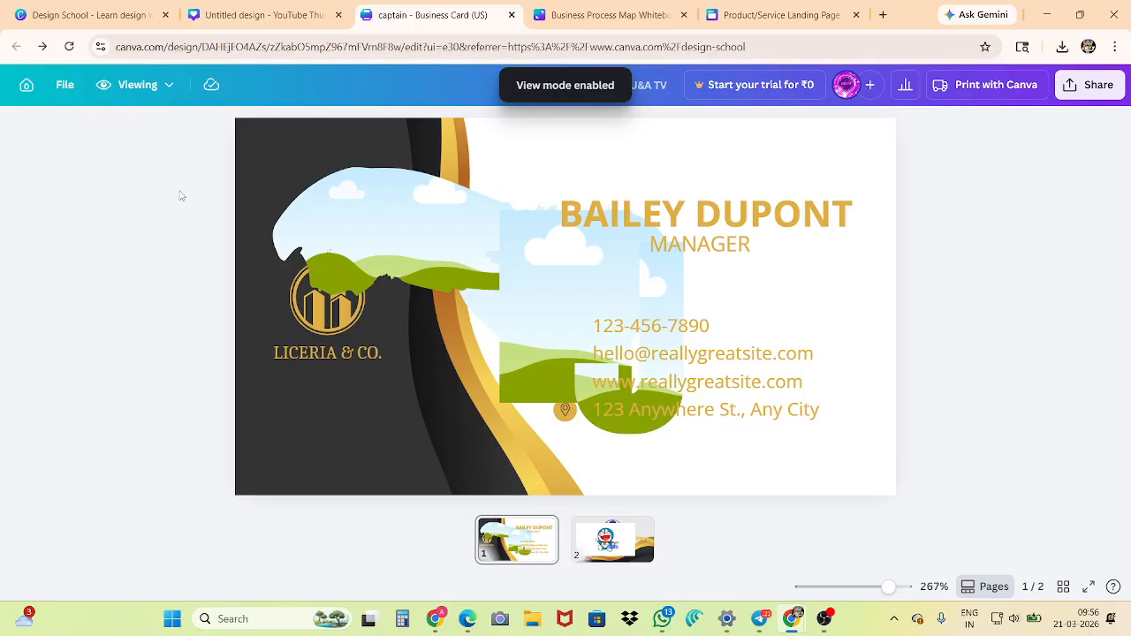
{"action": "left_click", "coordinate": [133, 84]}
{"action": "left_click", "coordinate": [132, 129]}
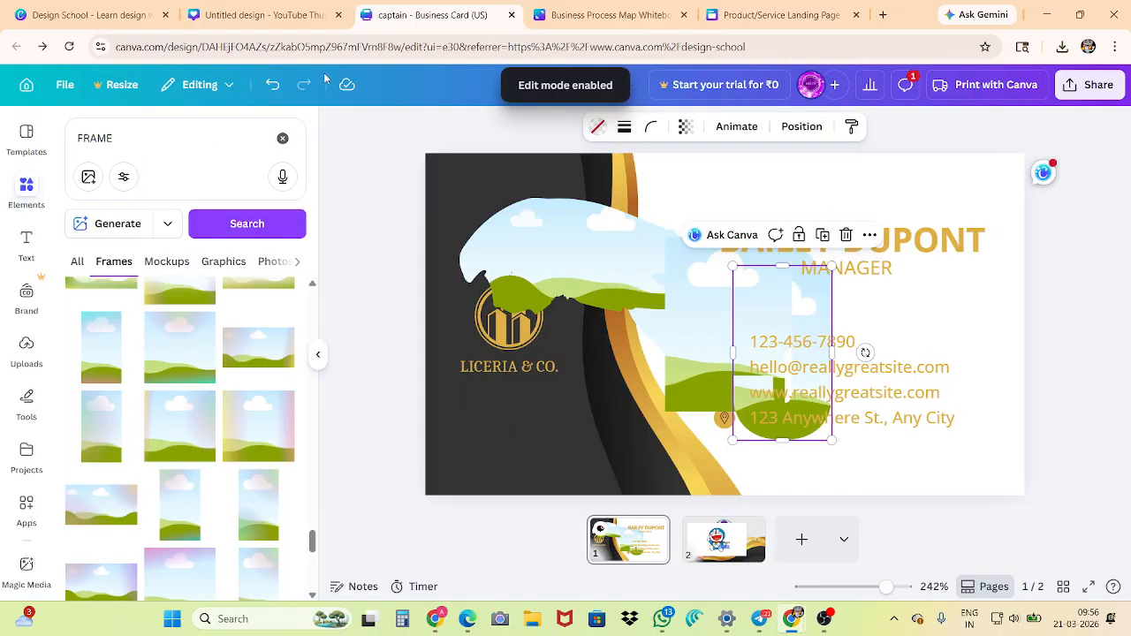
Move the brush-stroke frame toward the card's upper-left corner, and undo that move together with the frames added to page 1
{"action": "left_click_drag", "start_coordinate": [527, 245], "coordinate": [507, 220]}
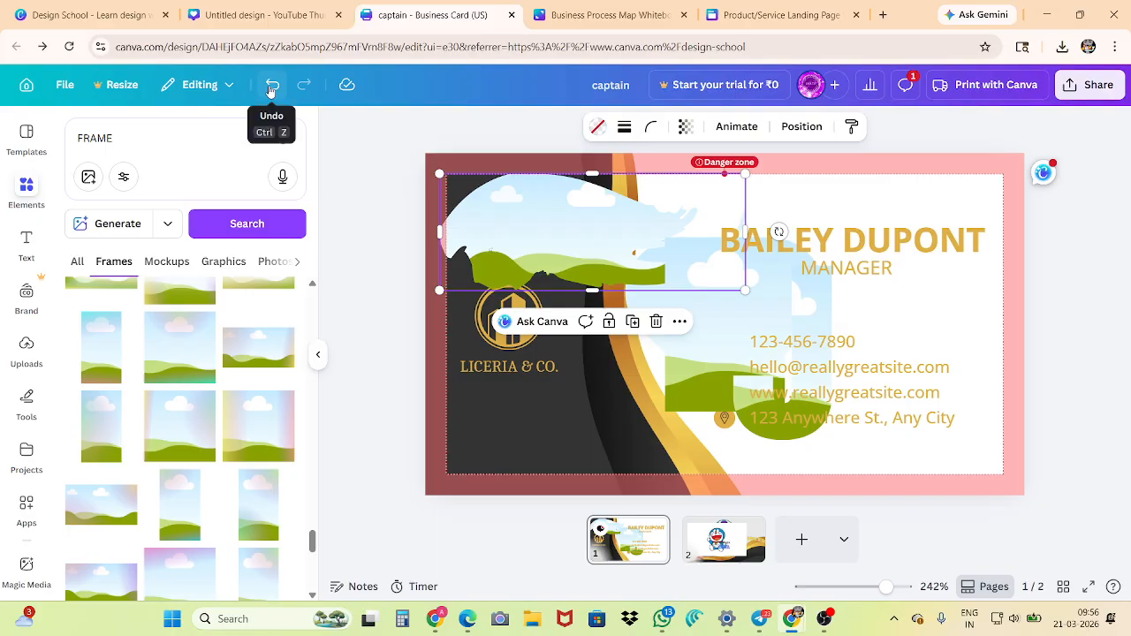
{"action": "left_click", "coordinate": [271, 86]}
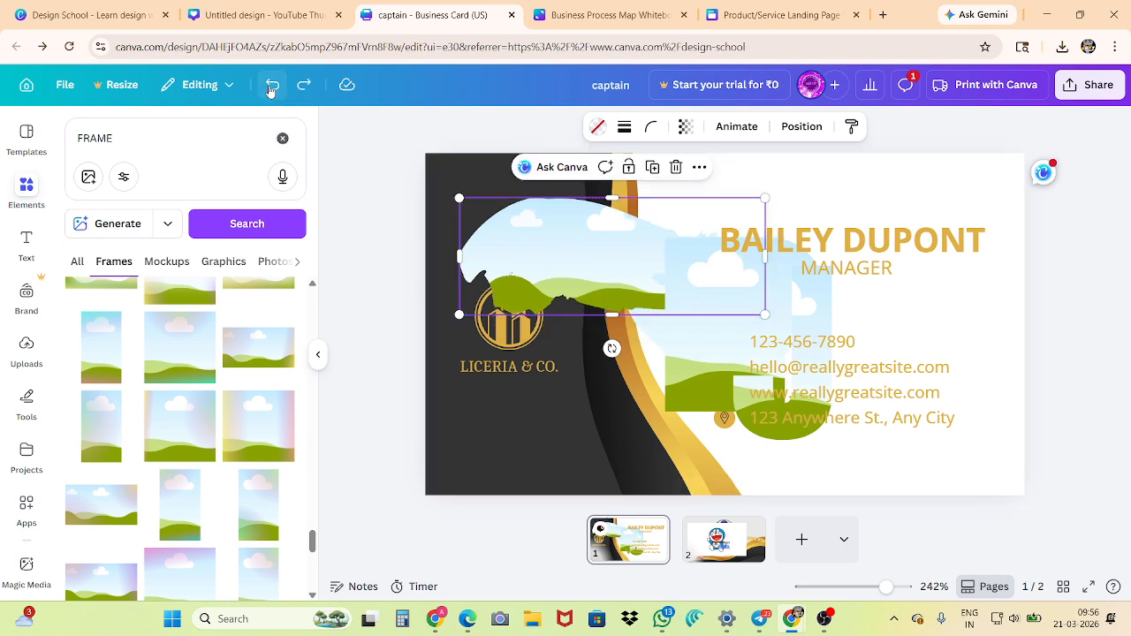
{"action": "left_click", "coordinate": [271, 85]}
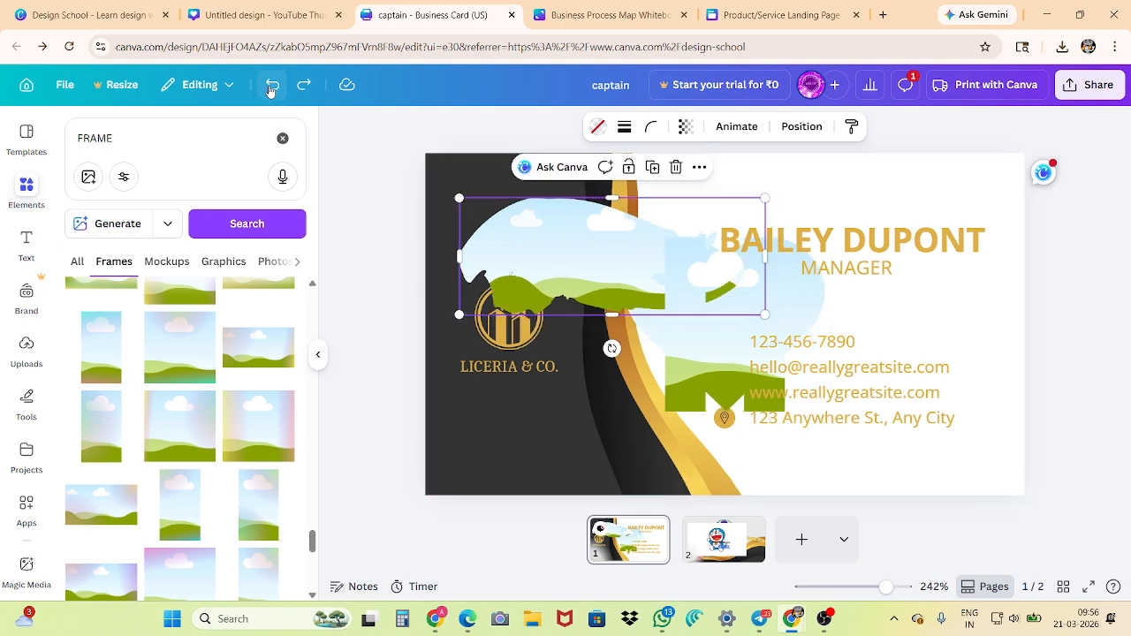
{"action": "left_click", "coordinate": [271, 85]}
{"action": "left_click", "coordinate": [271, 86]}
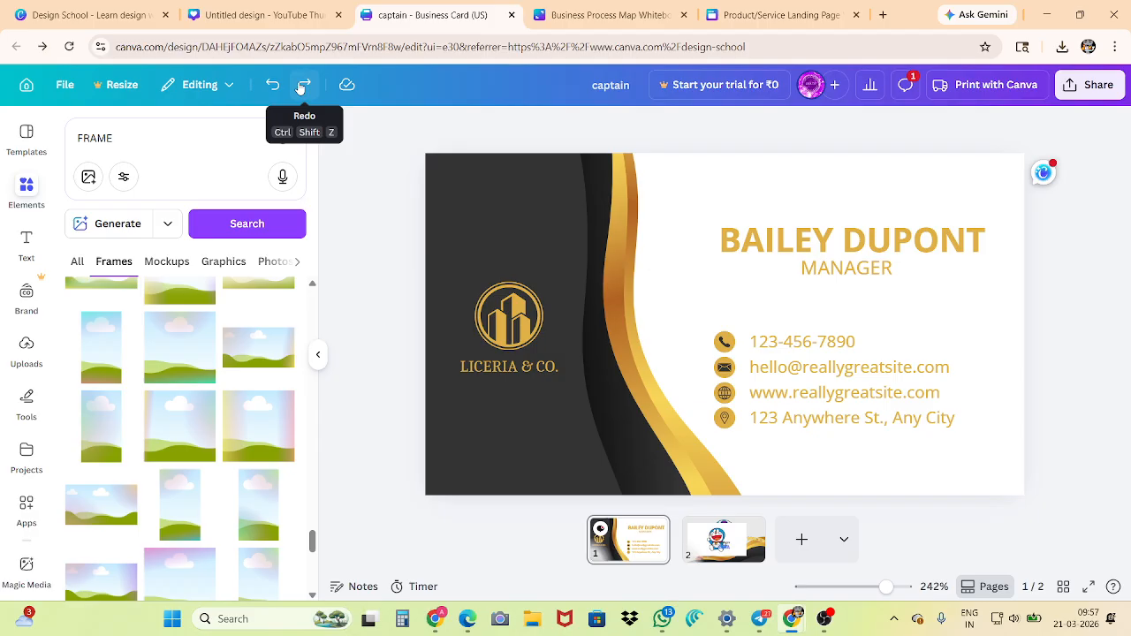
Redo the frame additions on page 1 and undo them again
{"action": "left_click", "coordinate": [300, 86]}
{"action": "left_click", "coordinate": [301, 86]}
{"action": "left_click", "coordinate": [300, 85]}
{"action": "left_click", "coordinate": [301, 86]}
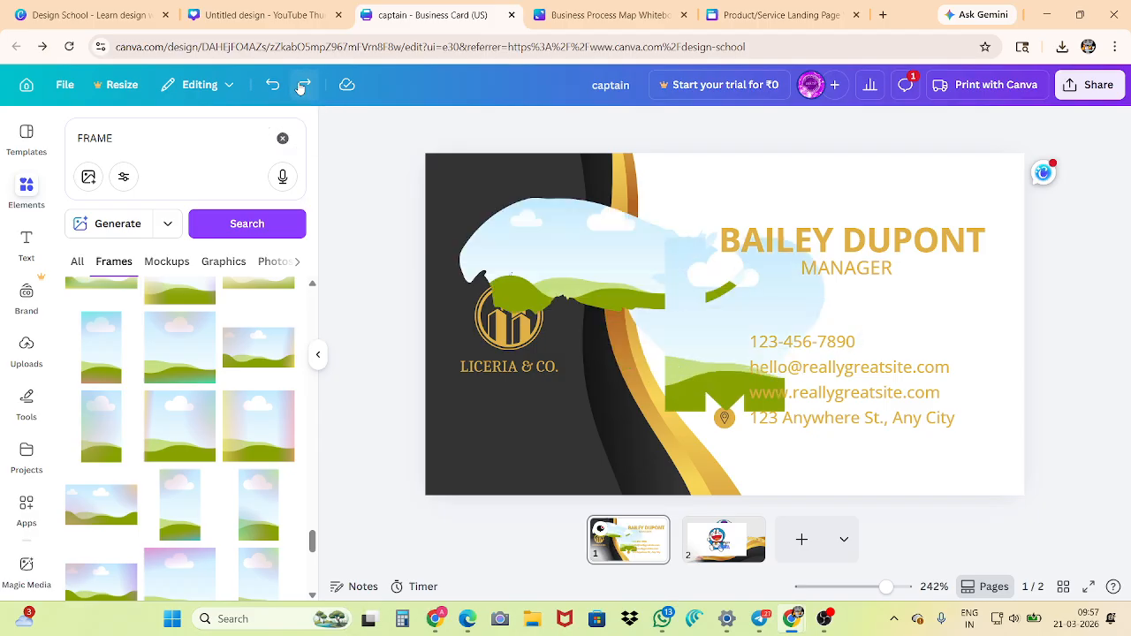
{"action": "left_click", "coordinate": [300, 85]}
{"action": "left_click", "coordinate": [272, 84]}
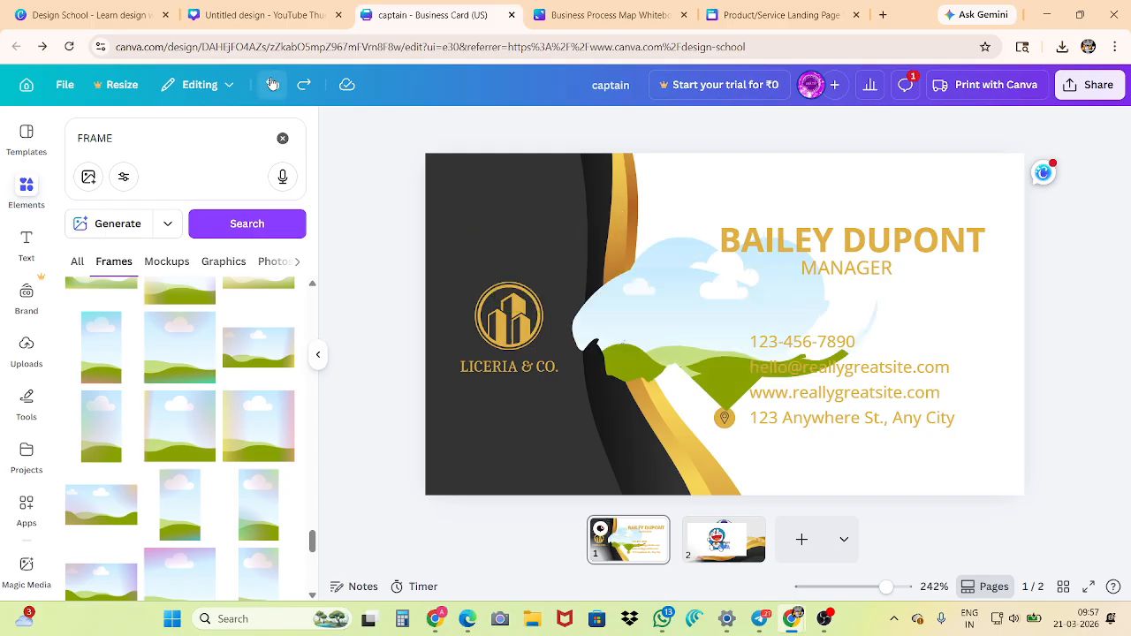
{"action": "left_click", "coordinate": [272, 84]}
{"action": "left_click", "coordinate": [272, 84]}
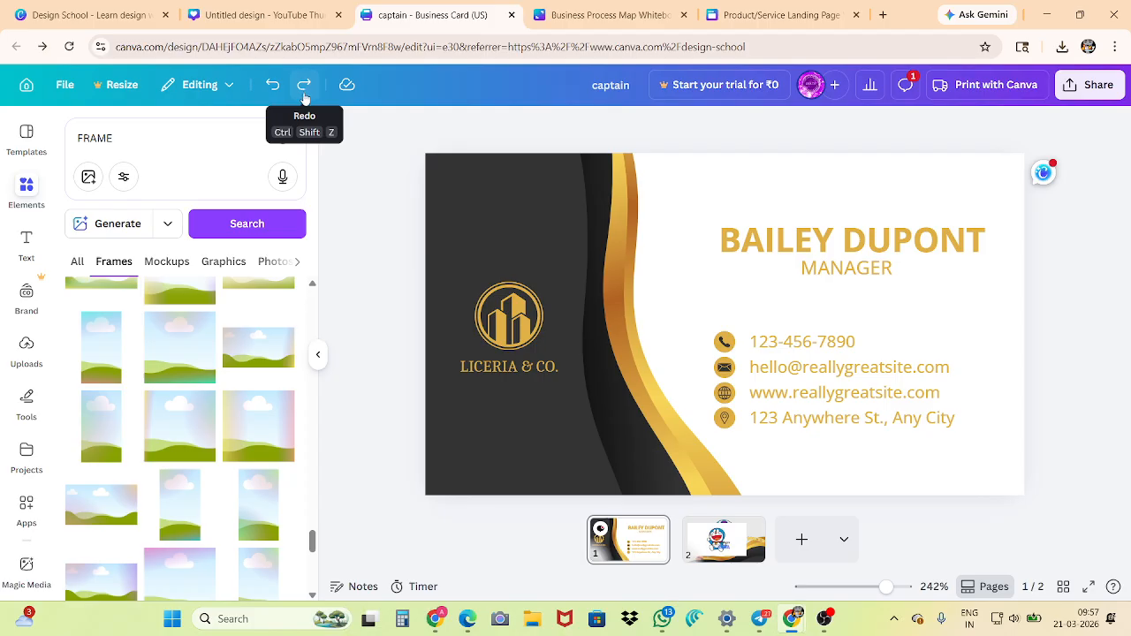
Set the design's sharing access level to Anyone with the link
{"action": "left_click", "coordinate": [610, 95]}
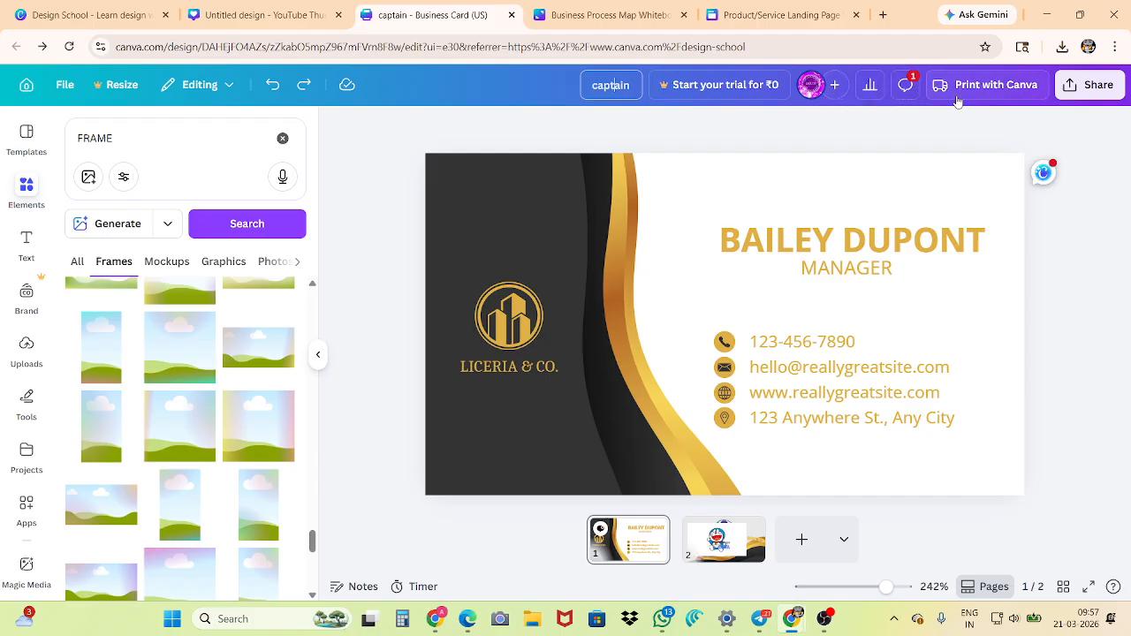
{"action": "left_click", "coordinate": [1067, 97]}
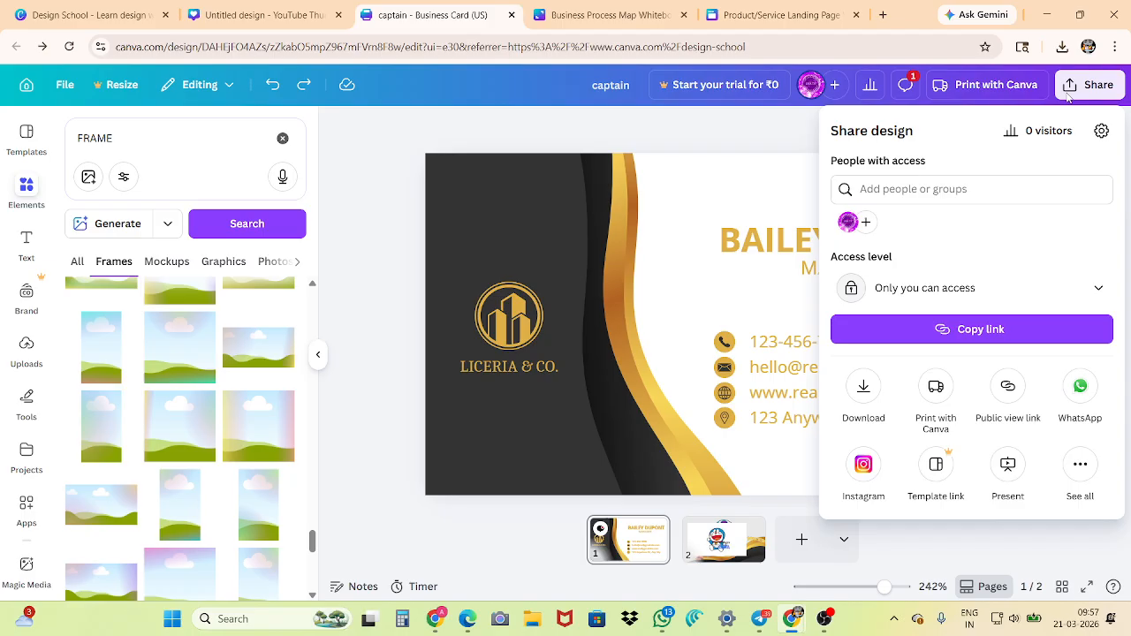
{"action": "left_click", "coordinate": [955, 292]}
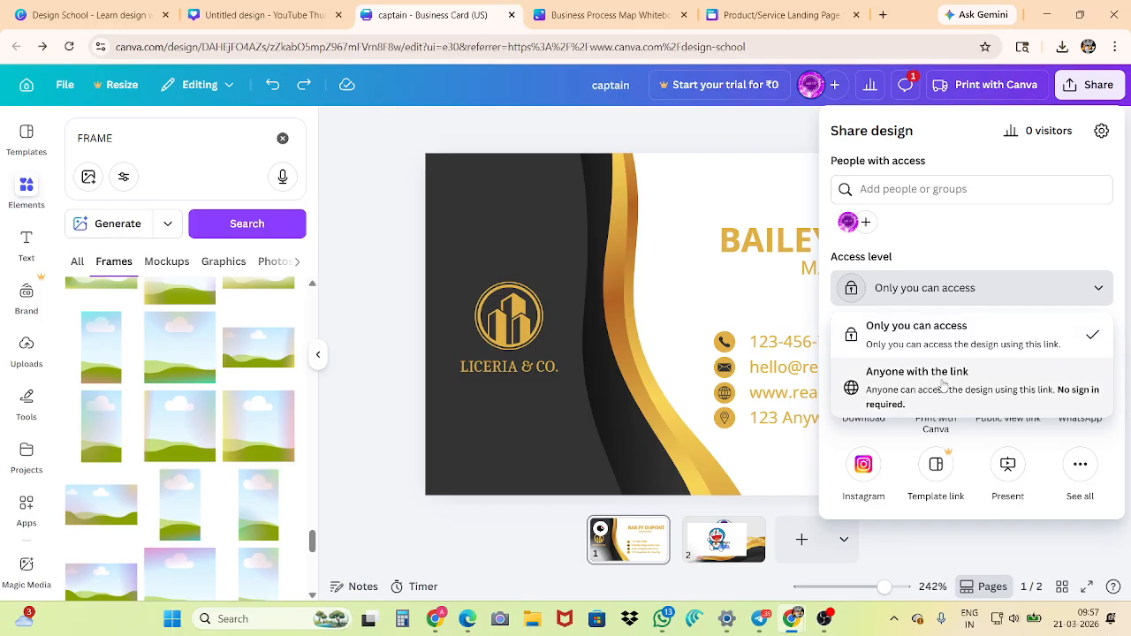
{"action": "left_click", "coordinate": [965, 384]}
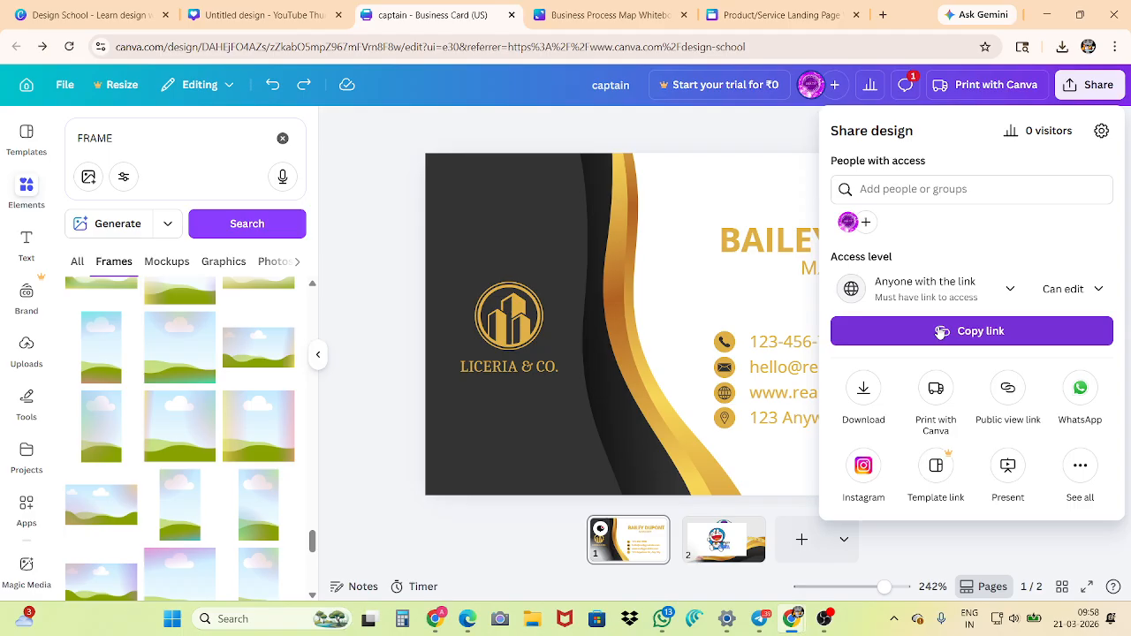
Download only page 1 of the design as a PDF Print file
{"action": "left_click", "coordinate": [864, 393]}
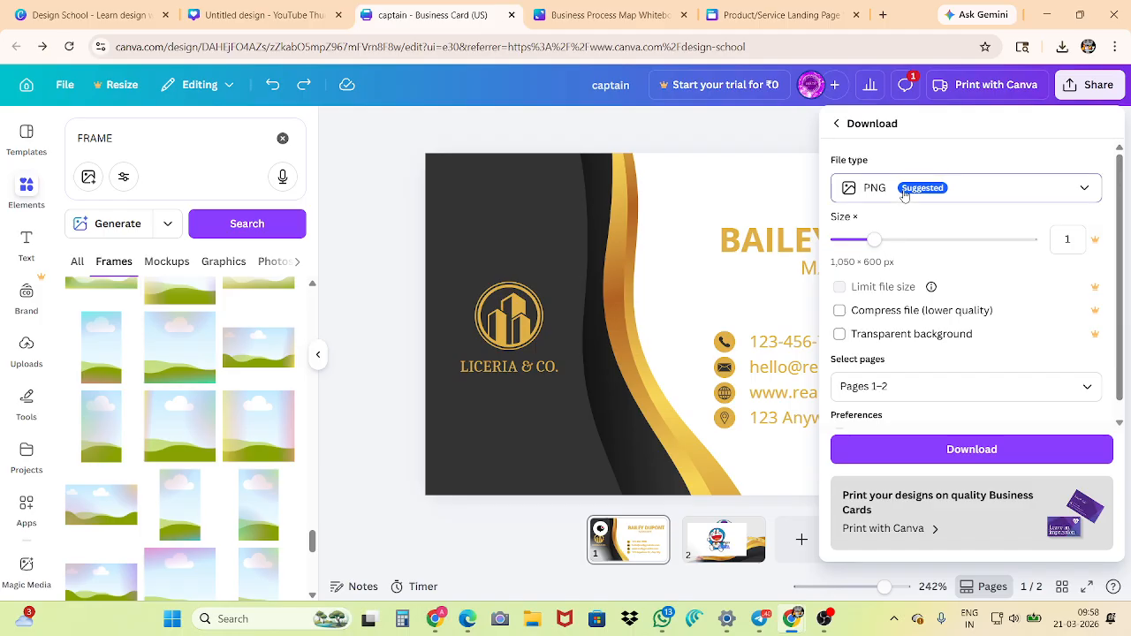
{"action": "left_click", "coordinate": [904, 195]}
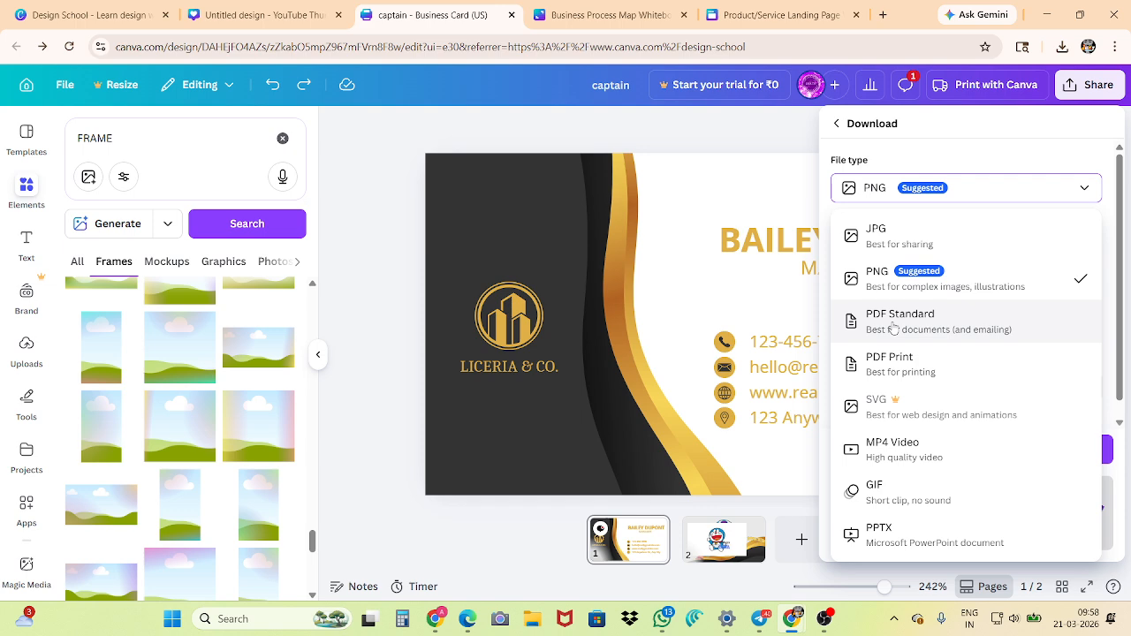
{"action": "left_click", "coordinate": [894, 373]}
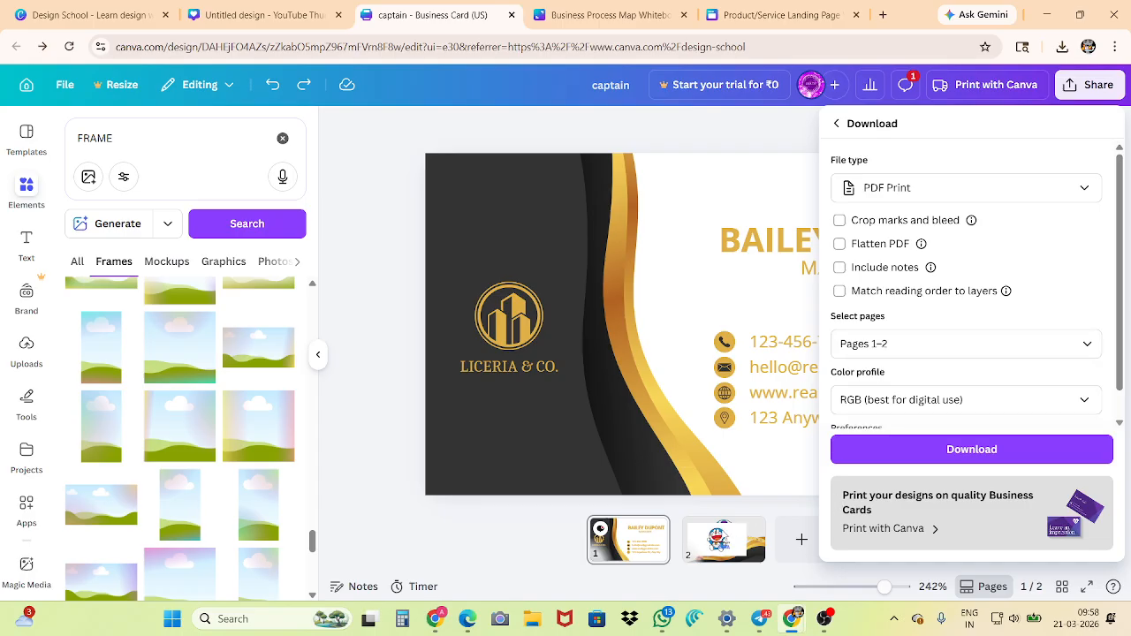
{"action": "left_click", "coordinate": [884, 345]}
{"action": "scroll", "coordinate": [883, 455], "scroll_direction": "down", "scroll_amount": 1}
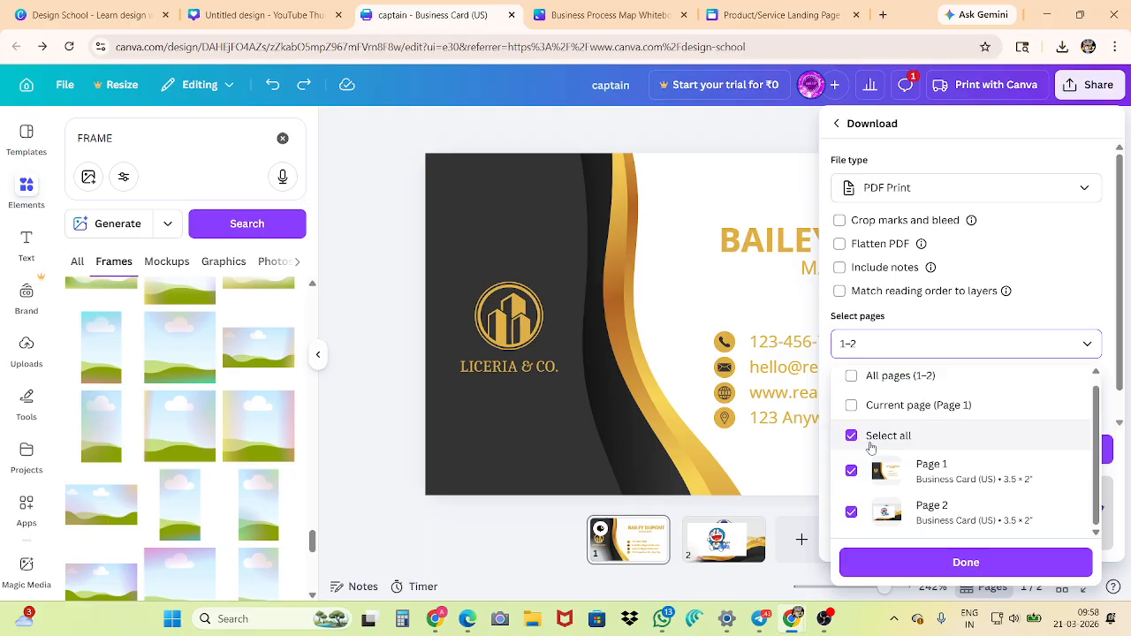
{"action": "left_click", "coordinate": [851, 512]}
{"action": "left_click", "coordinate": [891, 559]}
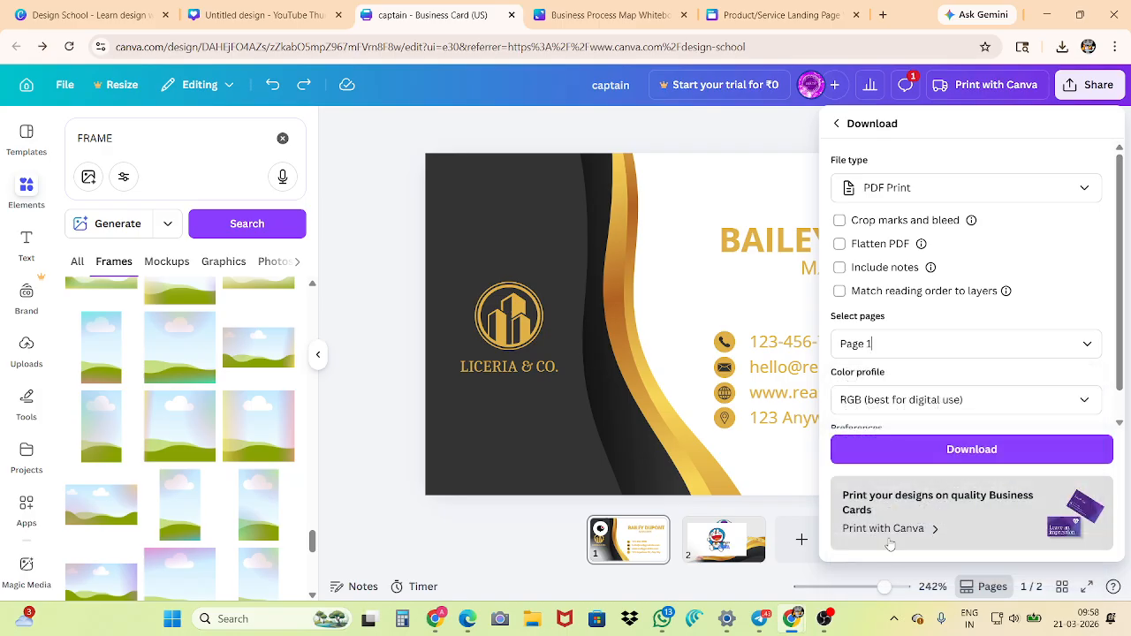
{"action": "scroll", "coordinate": [892, 419], "scroll_direction": "down", "scroll_amount": 1}
{"action": "left_click", "coordinate": [902, 451]}
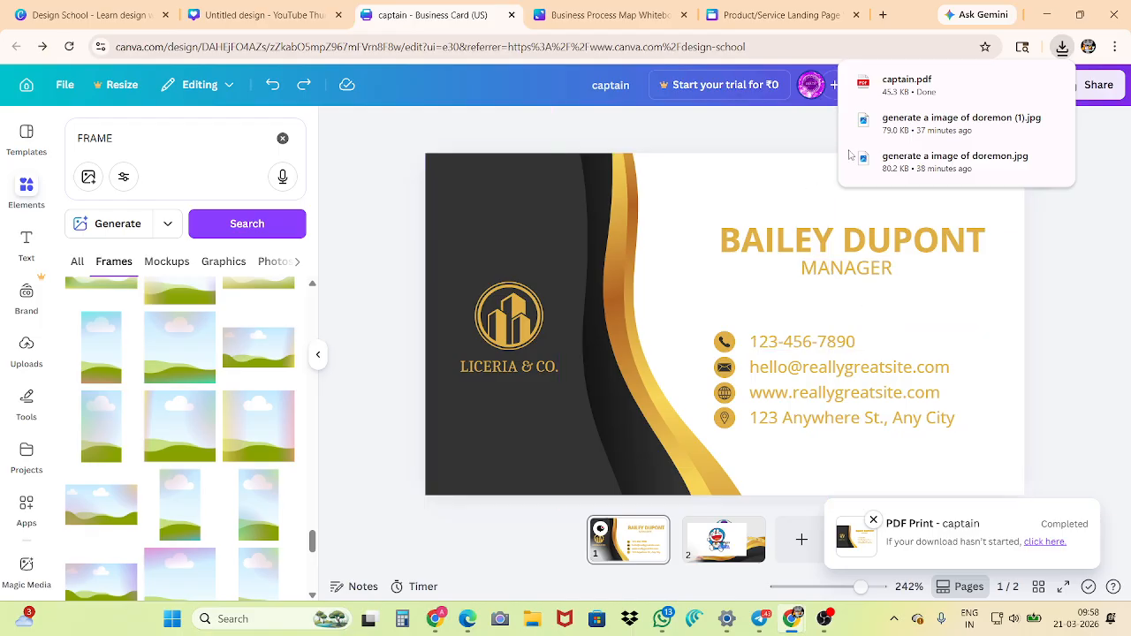
Open the downloaded captain.pdf and examine the card's print quality up close
{"action": "left_click", "coordinate": [906, 84]}
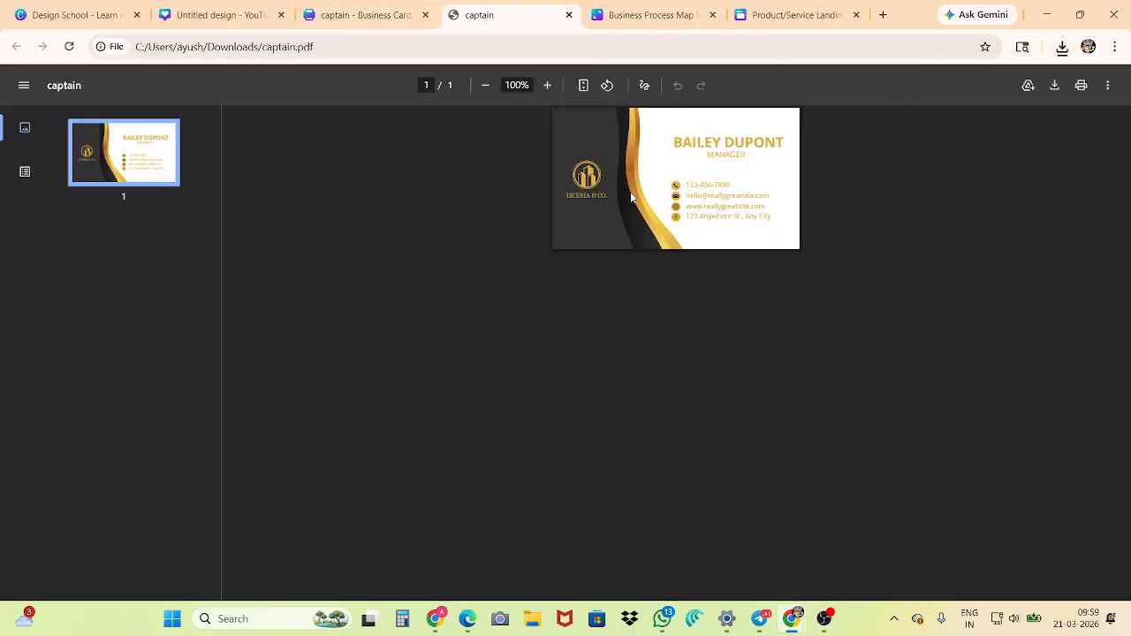
{"action": "scroll", "coordinate": [631, 196], "scroll_direction": "up", "scroll_amount": 6, "text": "ctrl"}
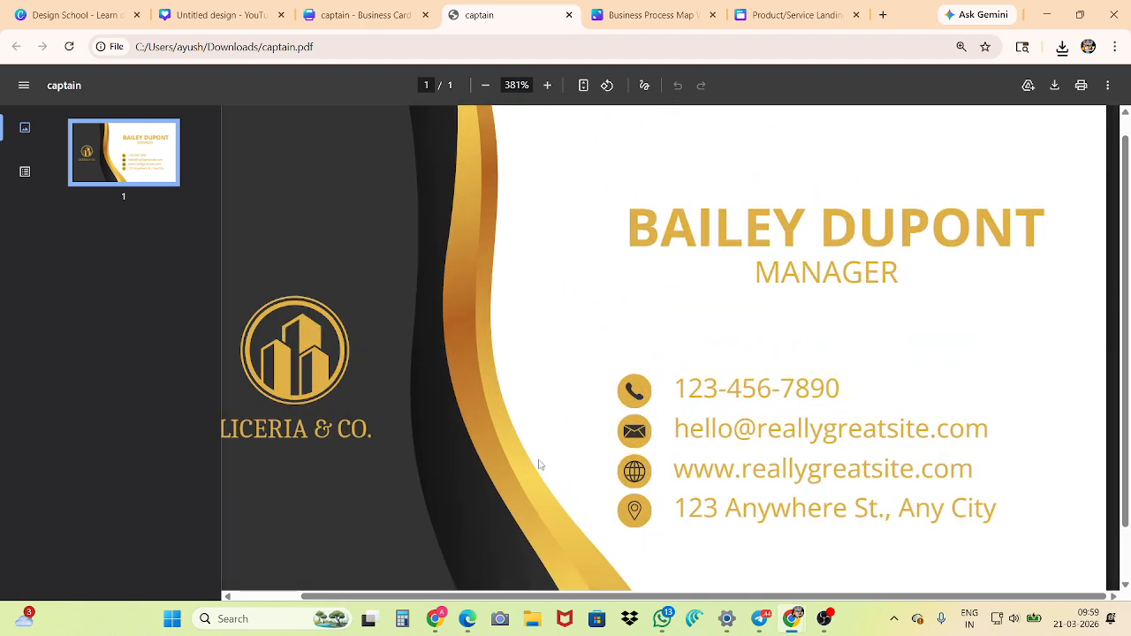
Switch to the other Chrome window showing the pink beauty salon business card design
{"action": "left_click", "coordinate": [433, 623]}
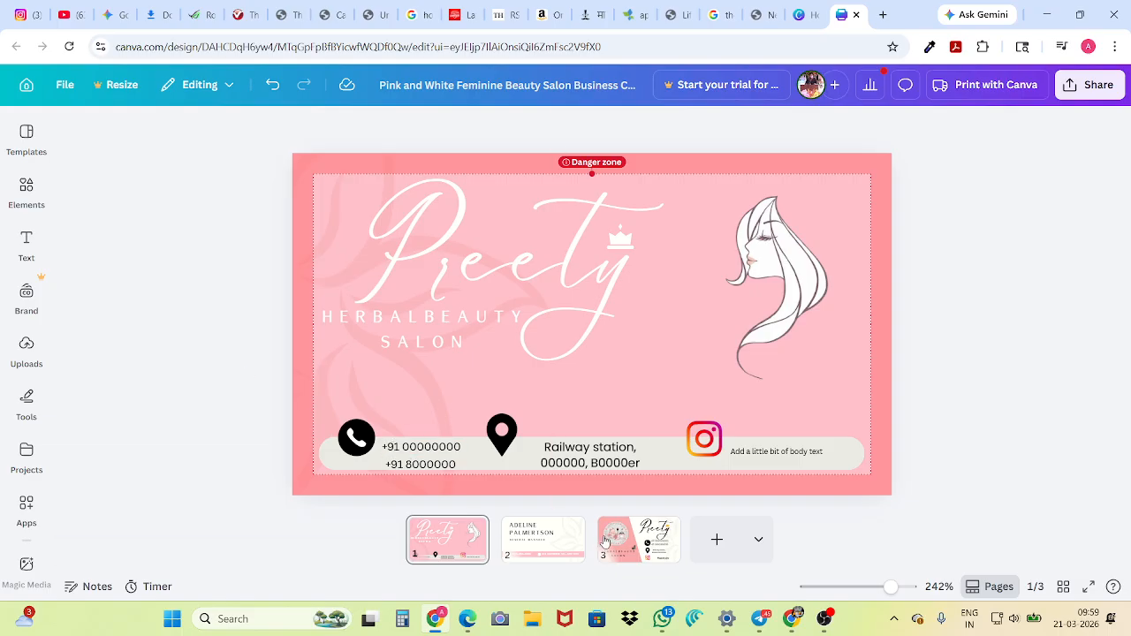
Examine the layouts on page 3 and page 1 of the salon card, including the diagonal pink shape and the woman illustration
{"action": "left_click", "coordinate": [606, 541]}
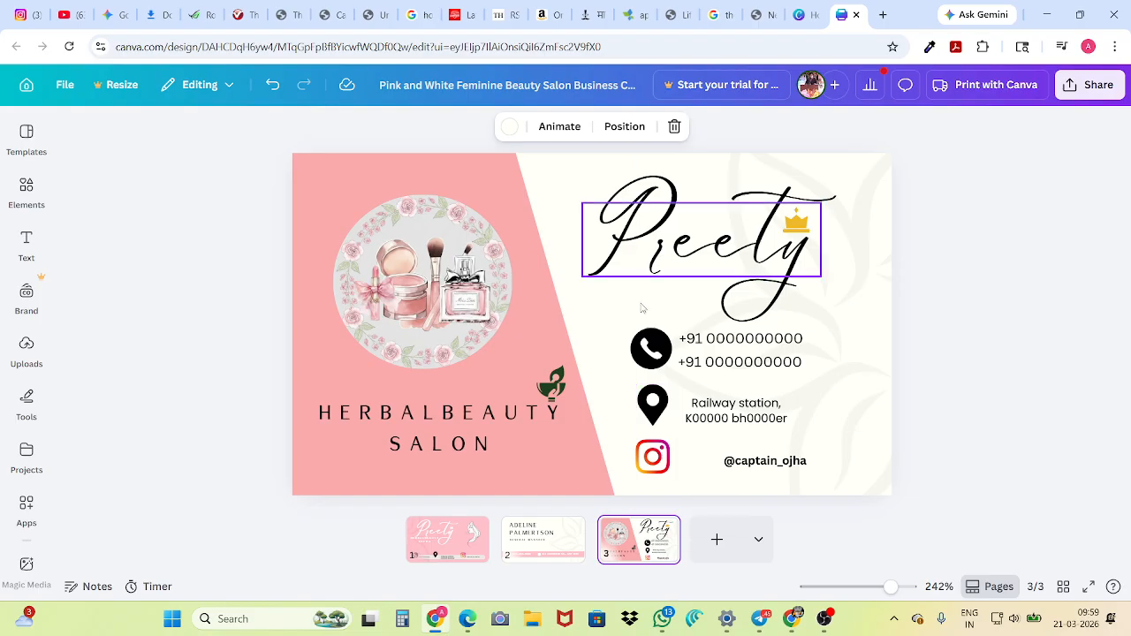
{"action": "left_click", "coordinate": [528, 270]}
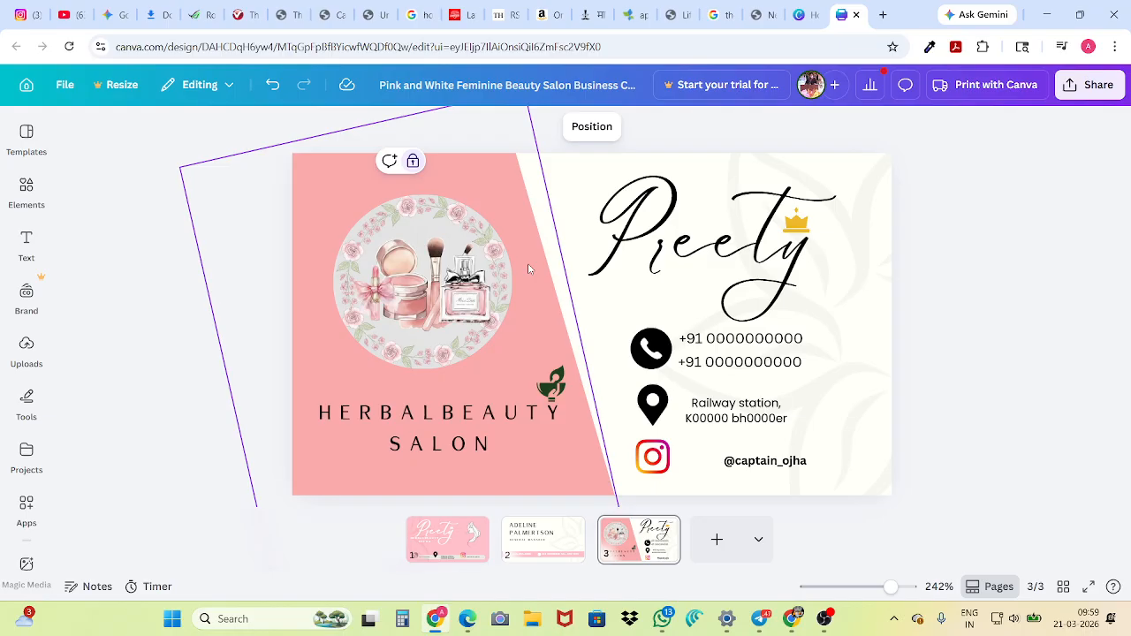
{"action": "left_click", "coordinate": [207, 403]}
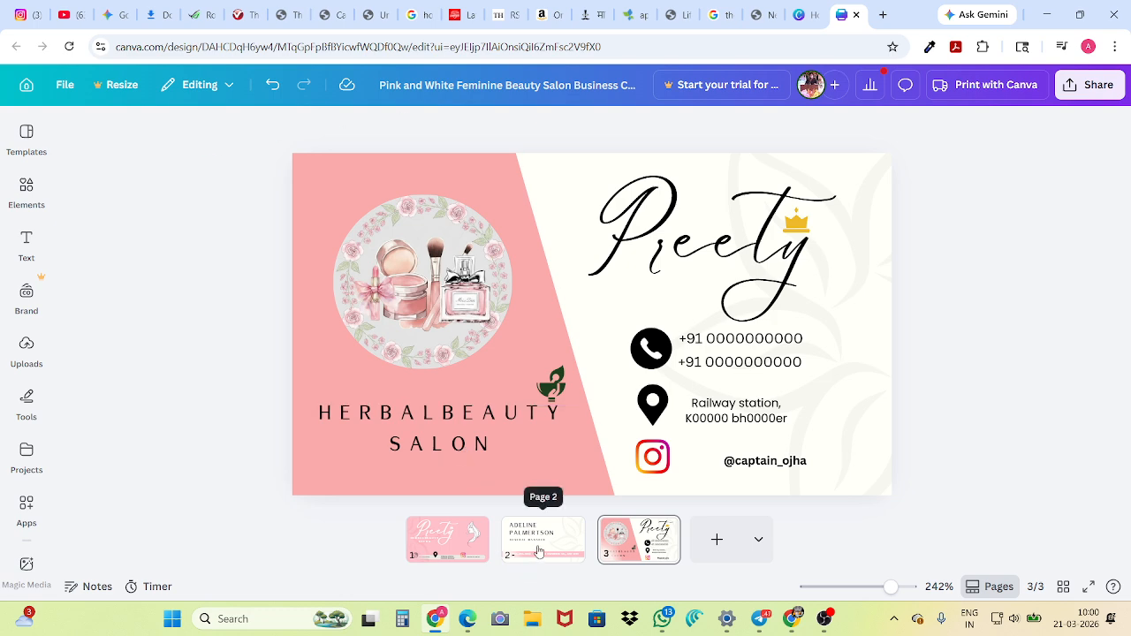
{"action": "left_click", "coordinate": [447, 539]}
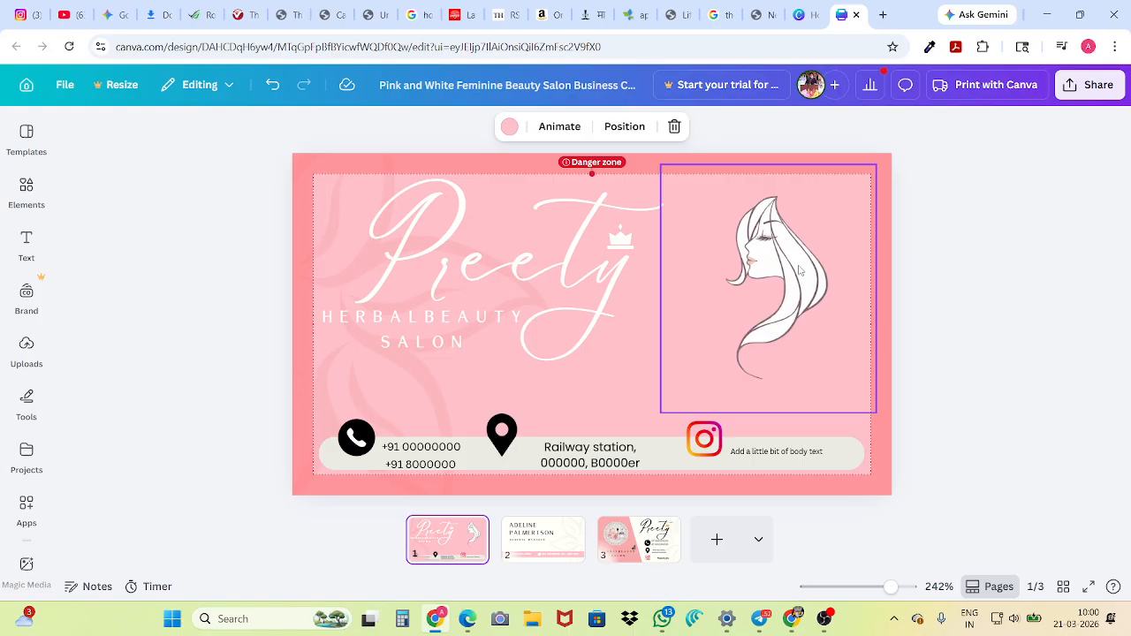
{"action": "left_click", "coordinate": [800, 271]}
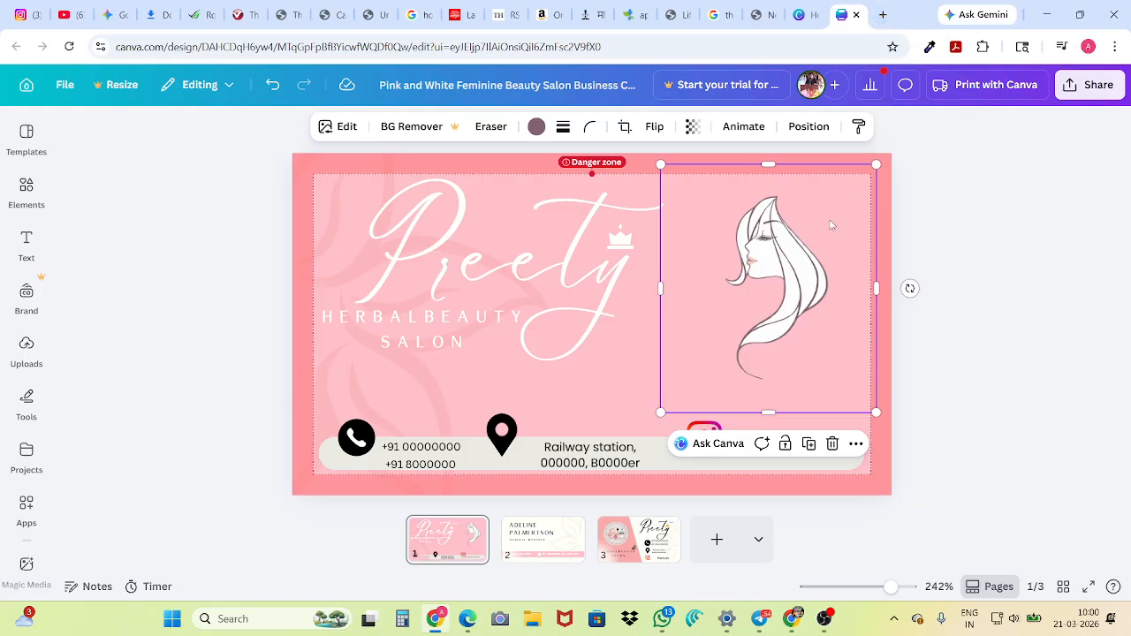
{"action": "left_click", "coordinate": [939, 191]}
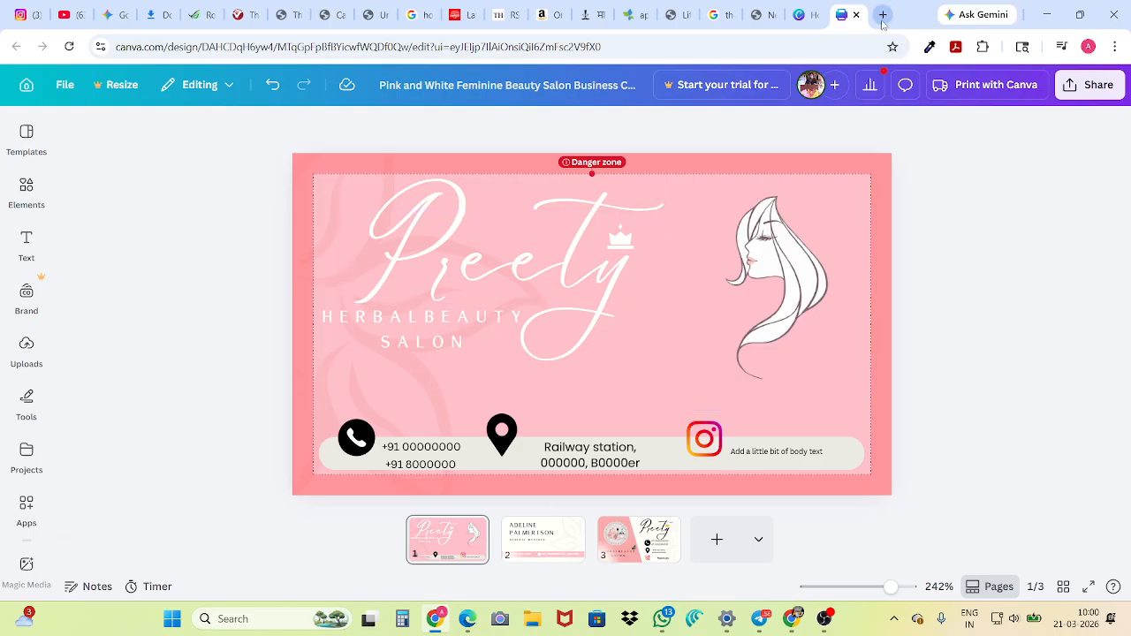
Open remove.bg in a new browser tab and upload the image "generate a image of doremon (1)" for background removal
{"action": "left_click", "coordinate": [881, 17]}
{"action": "type", "text": "RE"}
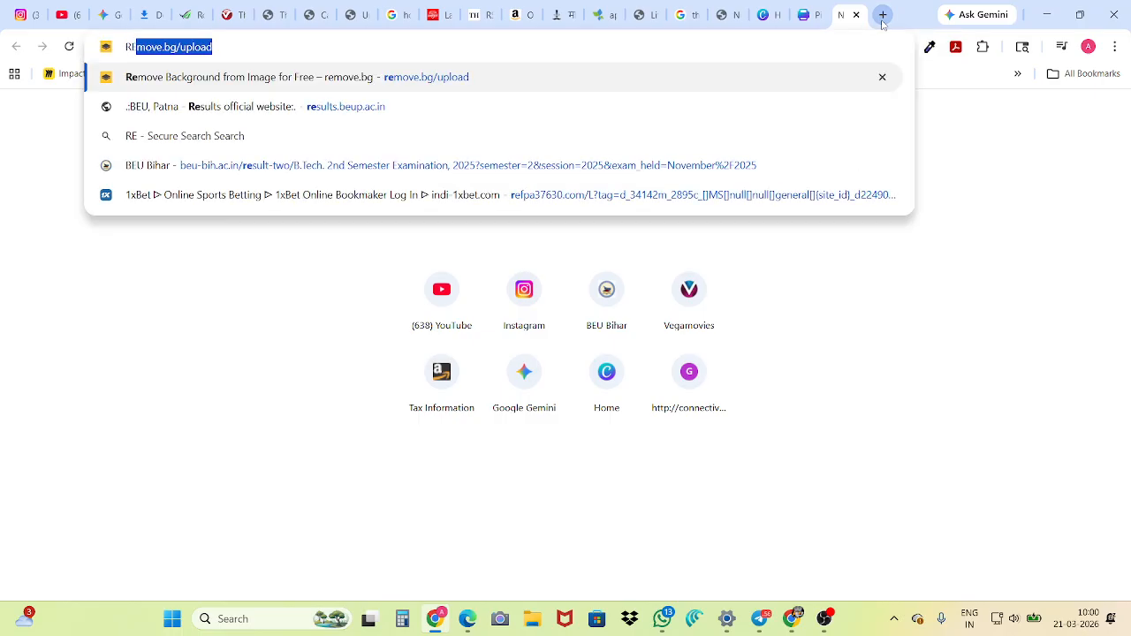
{"action": "key", "text": "Return"}
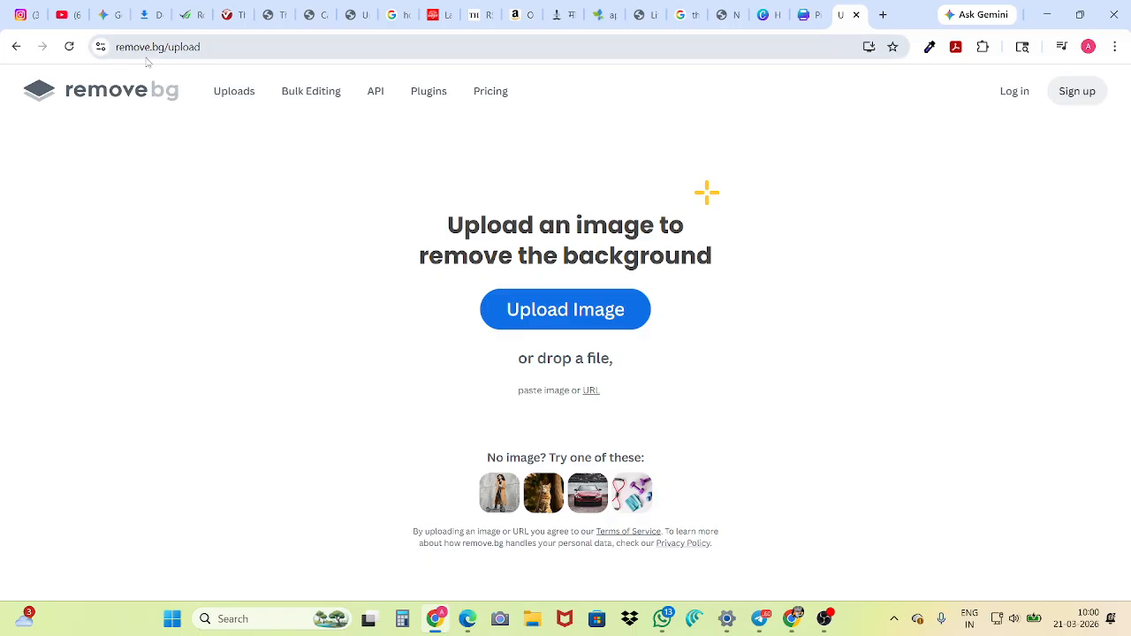
{"action": "left_click", "coordinate": [594, 311]}
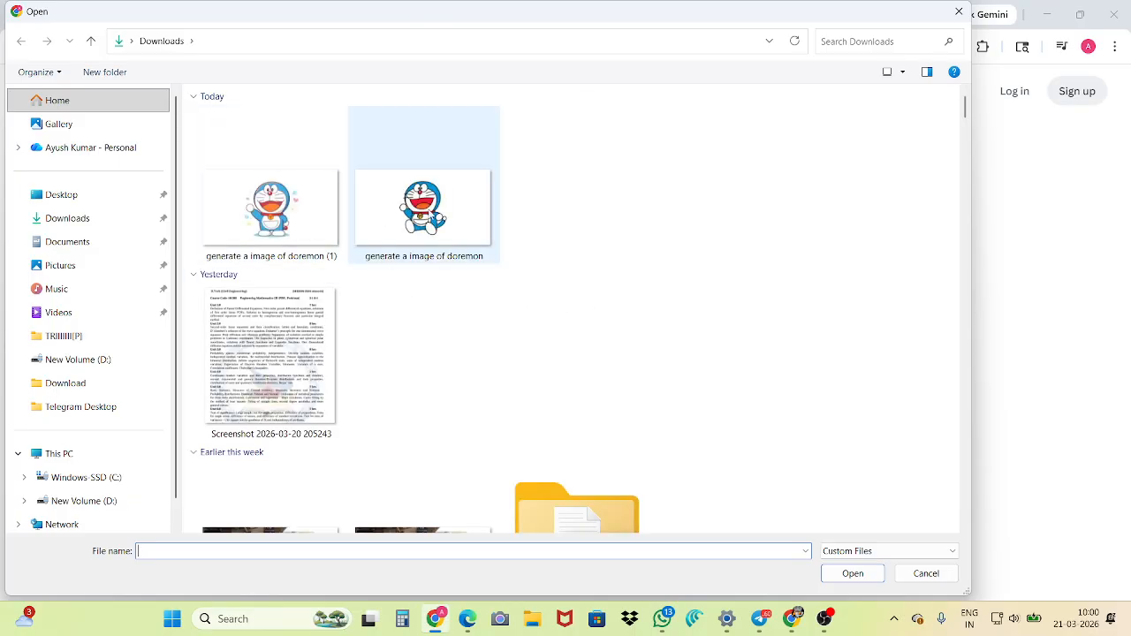
{"action": "left_click", "coordinate": [422, 207]}
{"action": "left_click", "coordinate": [277, 202]}
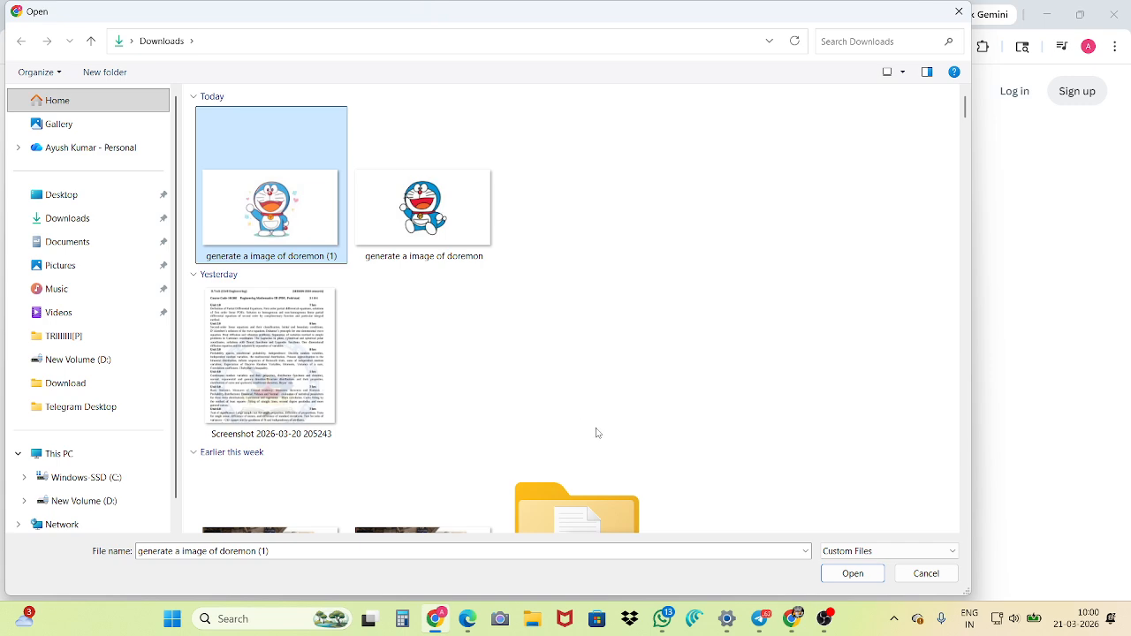
{"action": "left_click", "coordinate": [853, 573]}
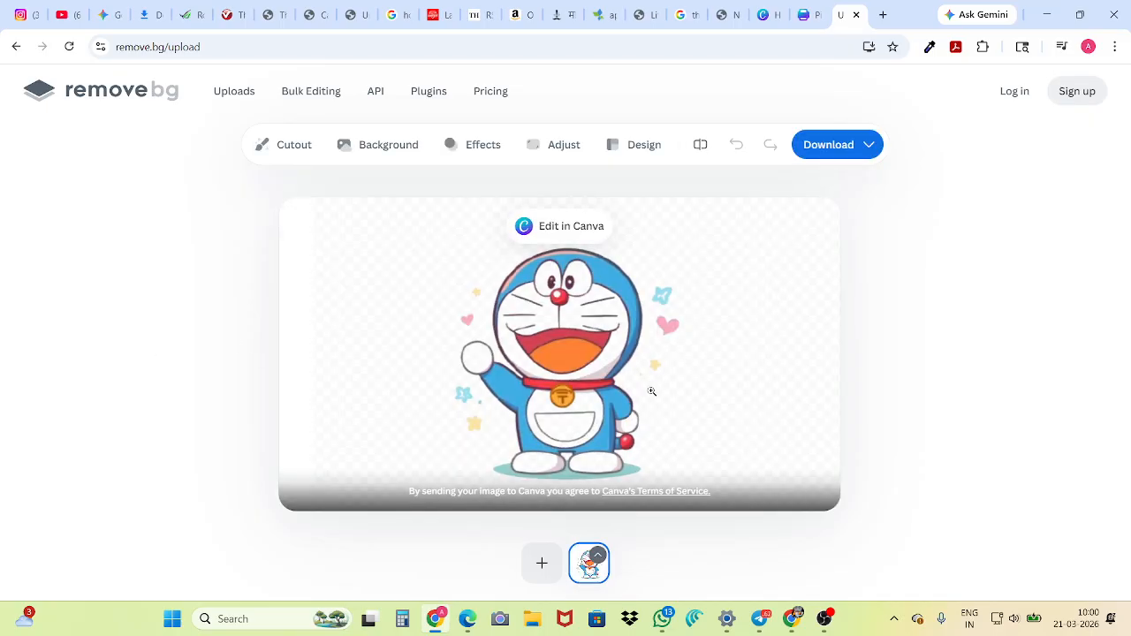
Download the free 668 x 374 preview of the cutout as a PNG into Downloads and check the saved image
{"action": "left_click", "coordinate": [829, 147]}
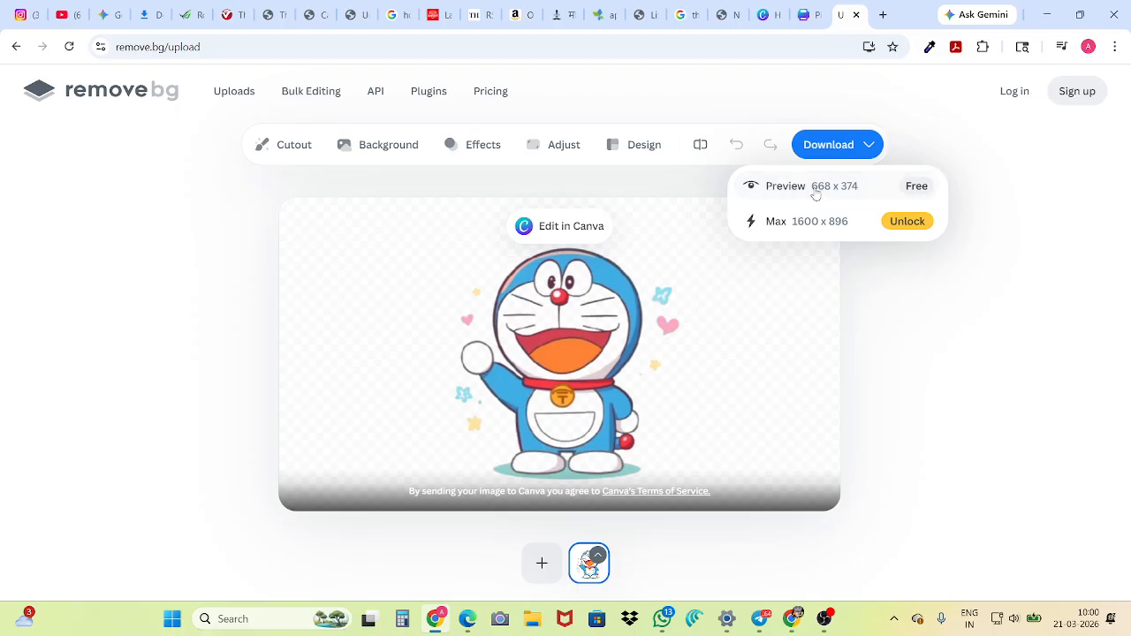
{"action": "left_click", "coordinate": [815, 187]}
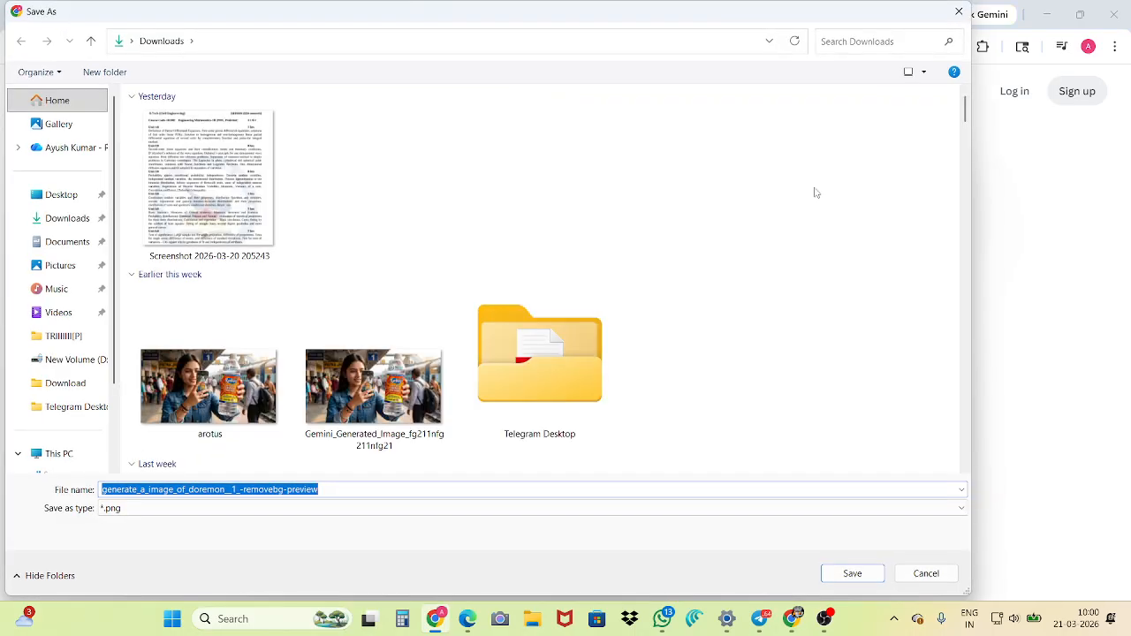
{"action": "left_click", "coordinate": [840, 575]}
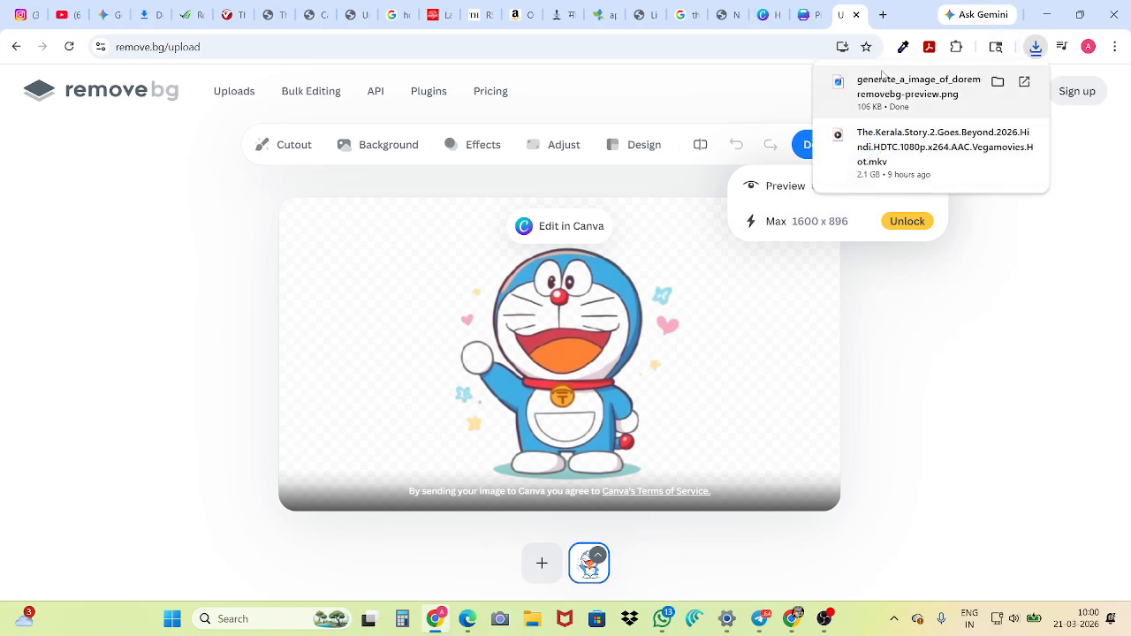
{"action": "left_click", "coordinate": [884, 86]}
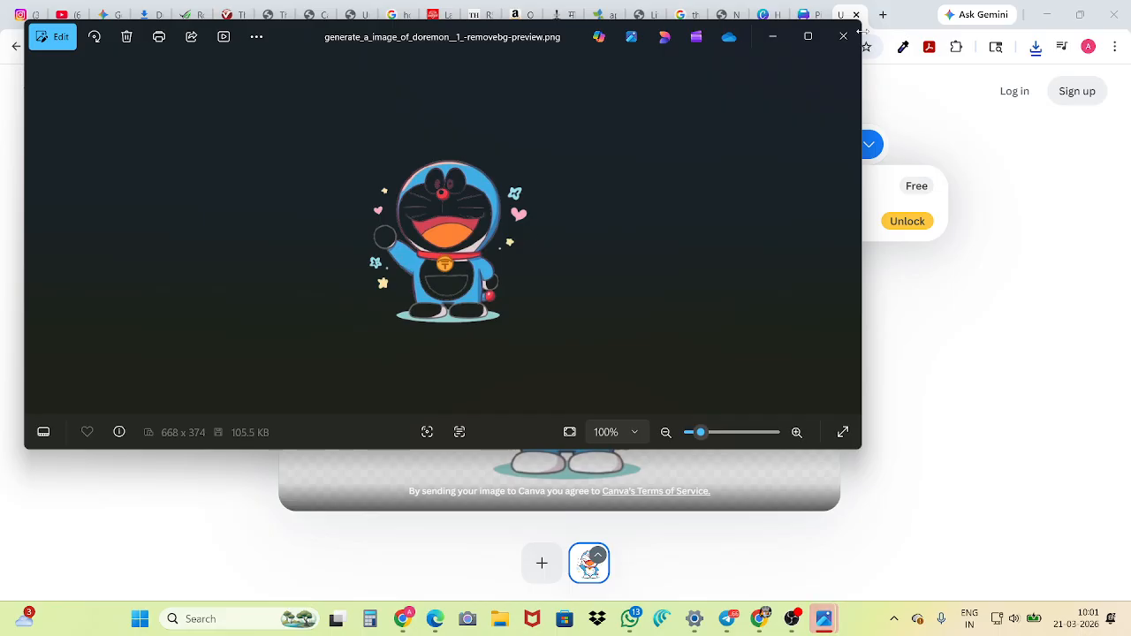
{"action": "left_click", "coordinate": [773, 36]}
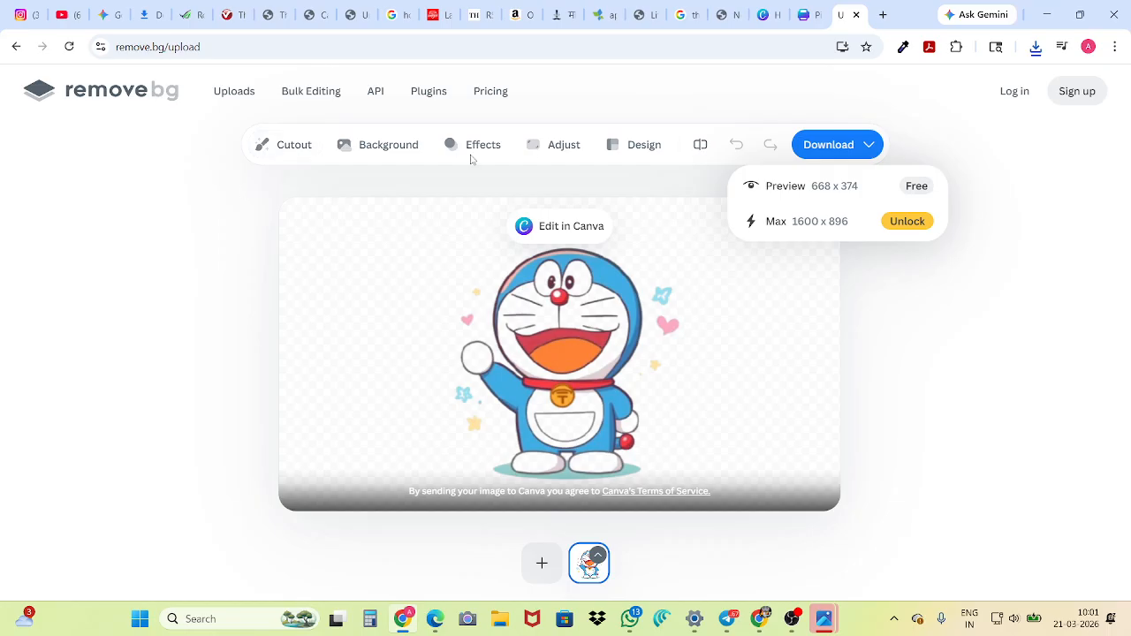
{"action": "left_click", "coordinate": [978, 286]}
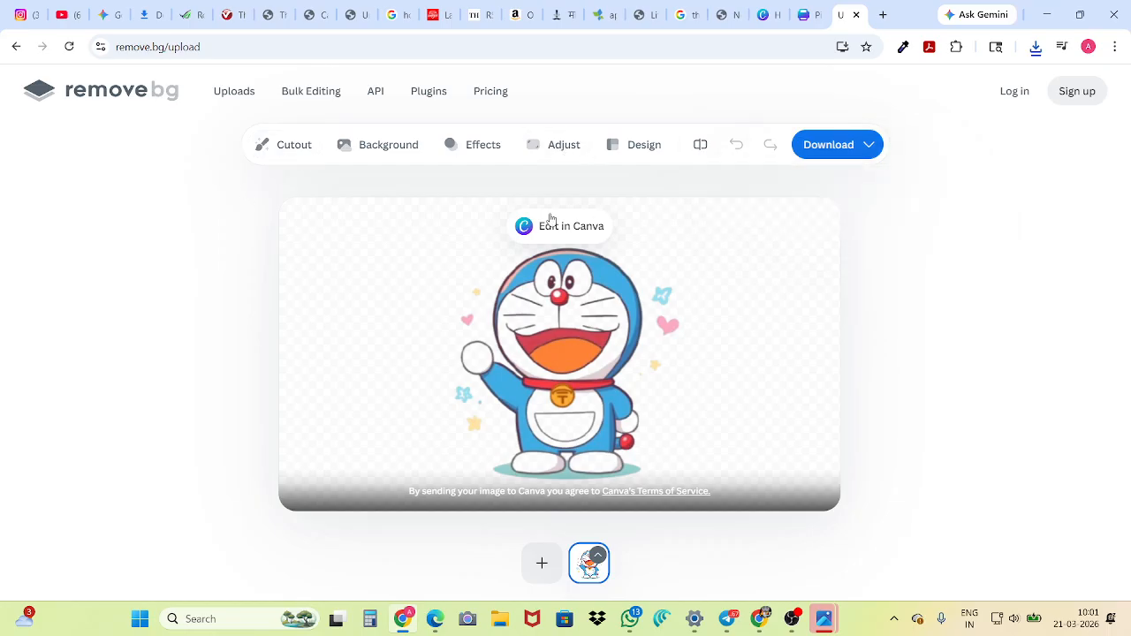
Restore the removed white areas of the Doraemon cutout's face, body, hand and feet with the Magic Brush
{"action": "left_click", "coordinate": [286, 150]}
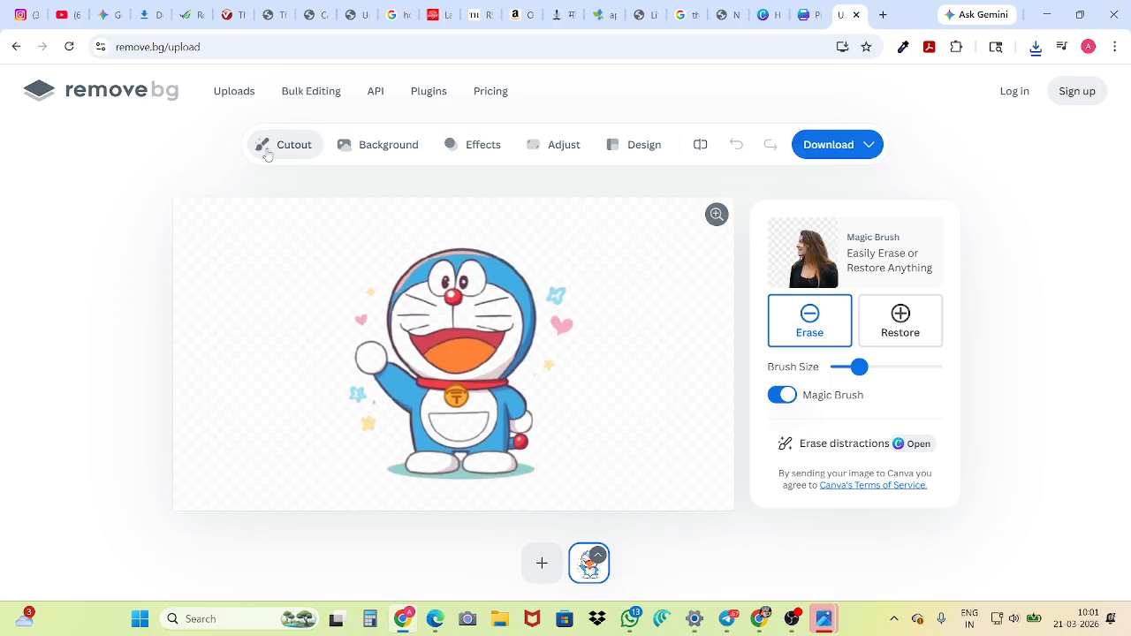
{"action": "left_click", "coordinate": [901, 322]}
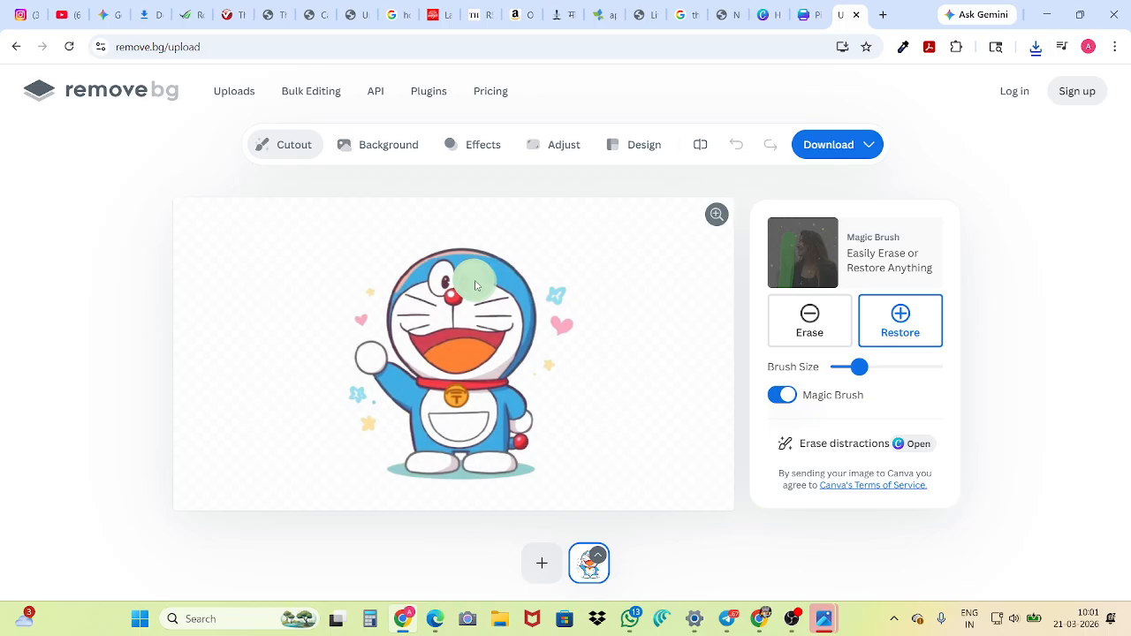
{"action": "mouse_move", "coordinate": [458, 289]}
{"action": "left_mouse_down"}
{"action": "mouse_move", "coordinate": [439, 287]}
{"action": "mouse_move", "coordinate": [403, 326]}
{"action": "mouse_move", "coordinate": [405, 352]}
{"action": "mouse_move", "coordinate": [440, 367]}
{"action": "left_mouse_up"}
{"action": "mouse_move", "coordinate": [489, 355]}
{"action": "left_mouse_down"}
{"action": "mouse_move", "coordinate": [499, 325]}
{"action": "mouse_move", "coordinate": [454, 311]}
{"action": "mouse_move", "coordinate": [437, 326]}
{"action": "mouse_move", "coordinate": [508, 303]}
{"action": "mouse_move", "coordinate": [497, 378]}
{"action": "mouse_move", "coordinate": [465, 375]}
{"action": "mouse_move", "coordinate": [478, 421]}
{"action": "mouse_move", "coordinate": [459, 431]}
{"action": "mouse_move", "coordinate": [435, 402]}
{"action": "mouse_move", "coordinate": [425, 408]}
{"action": "mouse_move", "coordinate": [505, 438]}
{"action": "left_mouse_up"}
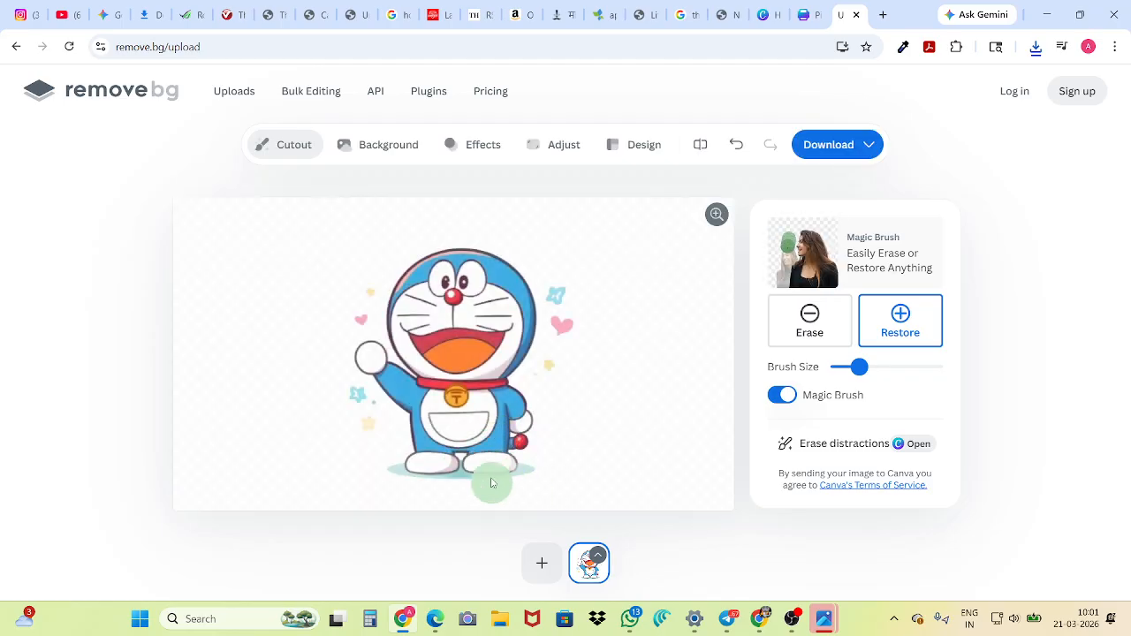
{"action": "left_click", "coordinate": [493, 459]}
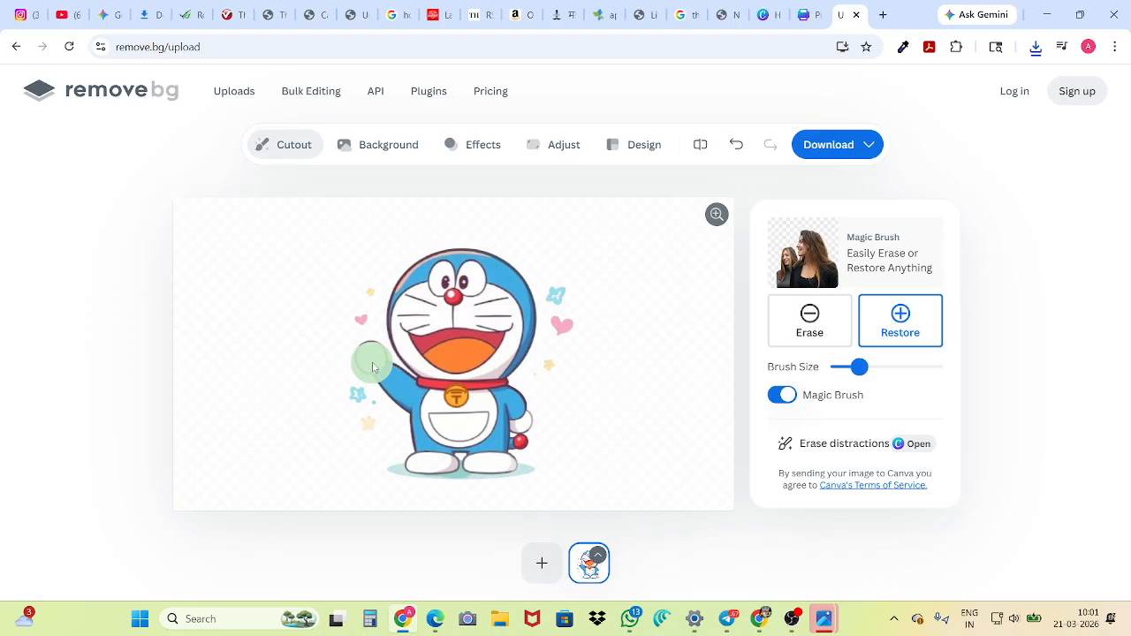
{"action": "left_click", "coordinate": [512, 425]}
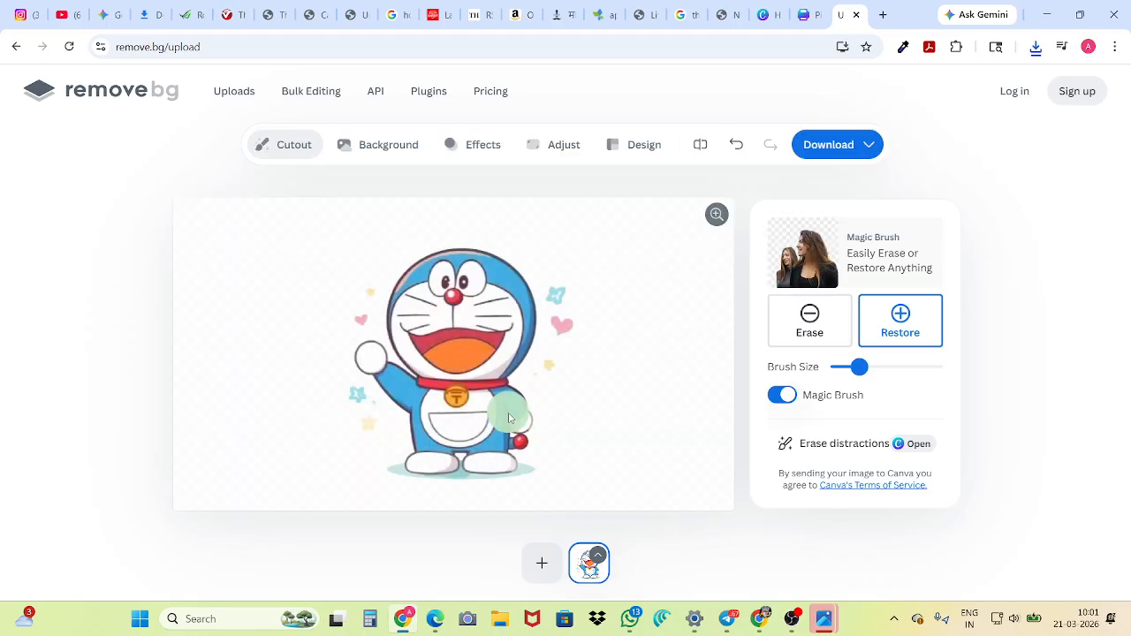
{"action": "left_click", "coordinate": [387, 492]}
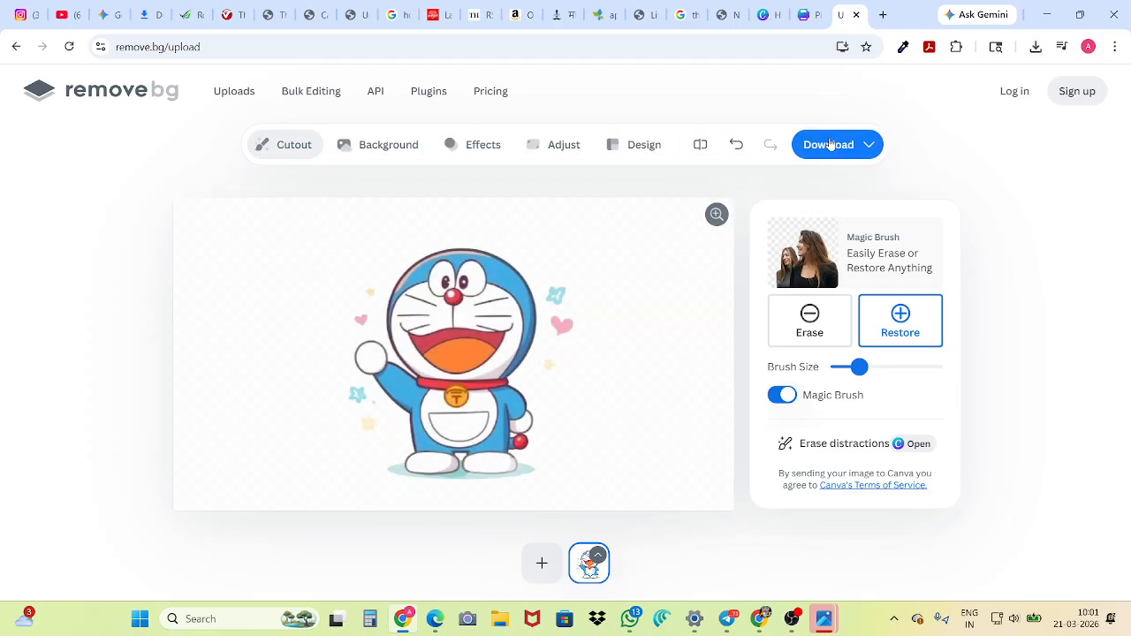
Download the restored cutout as a free preview PNG under its suggested file name and check the saved image
{"action": "left_click", "coordinate": [828, 145]}
{"action": "left_click", "coordinate": [799, 198]}
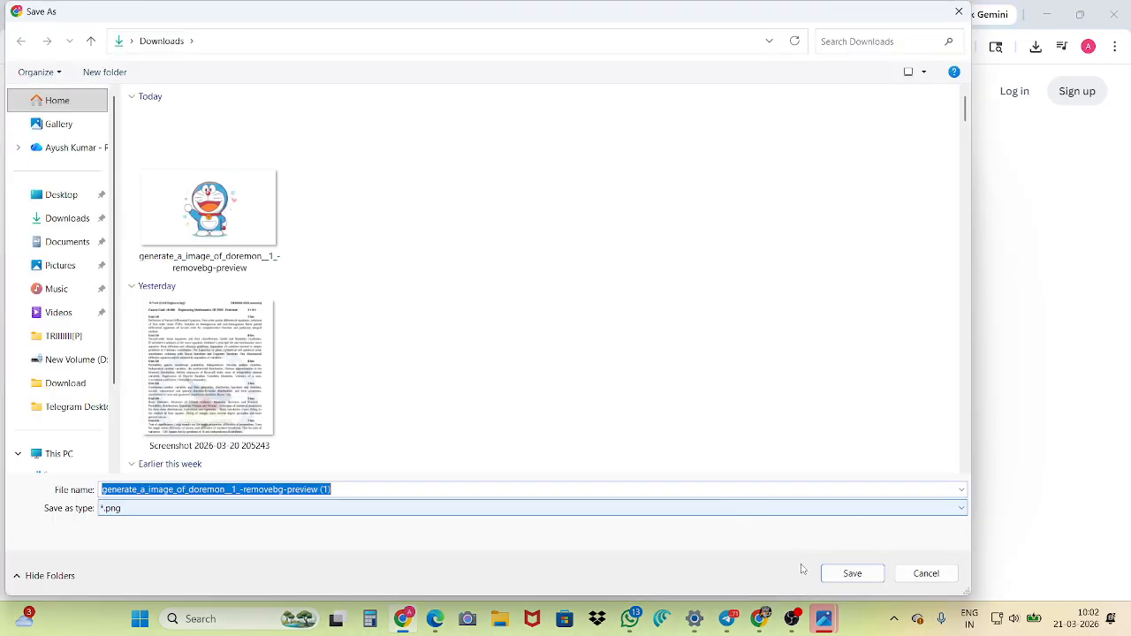
{"action": "left_click", "coordinate": [852, 573]}
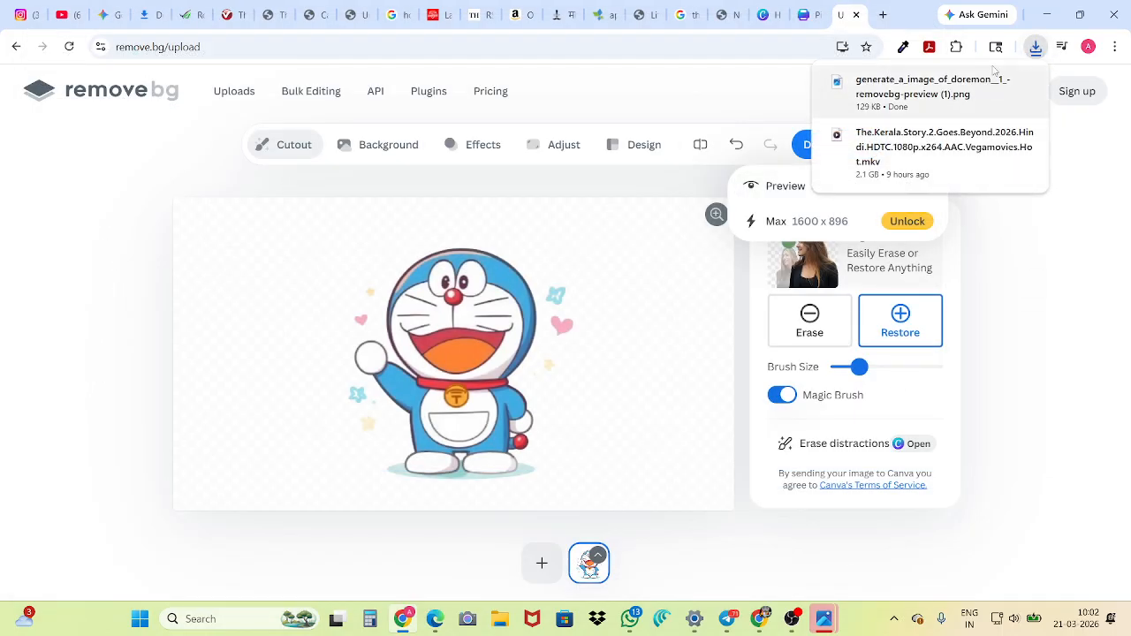
{"action": "left_click", "coordinate": [912, 111]}
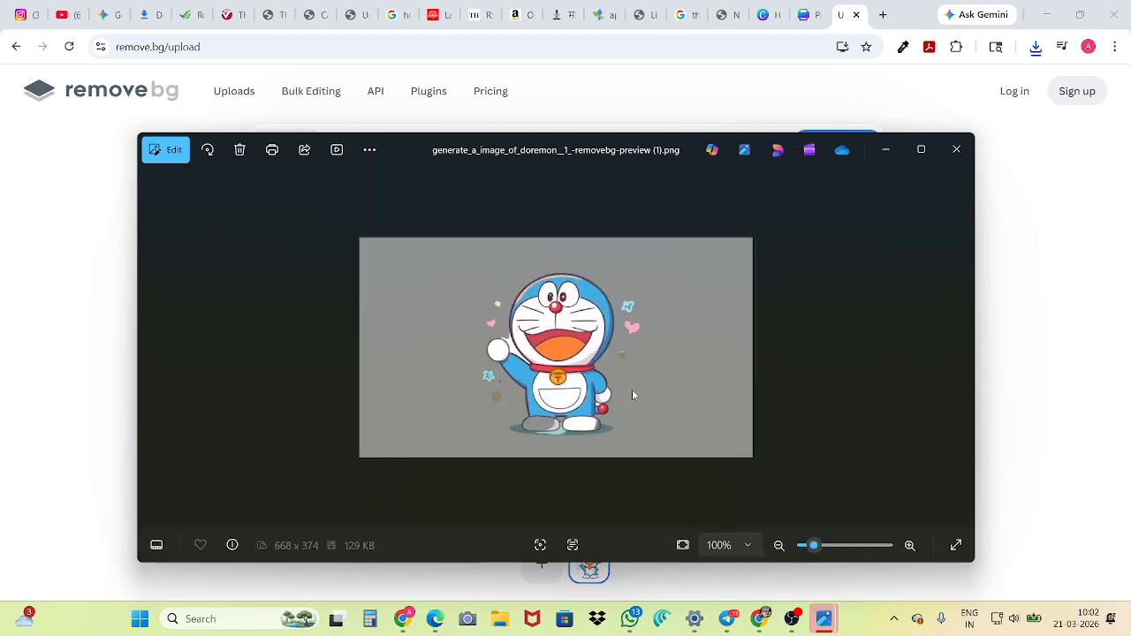
{"action": "left_click", "coordinate": [956, 149]}
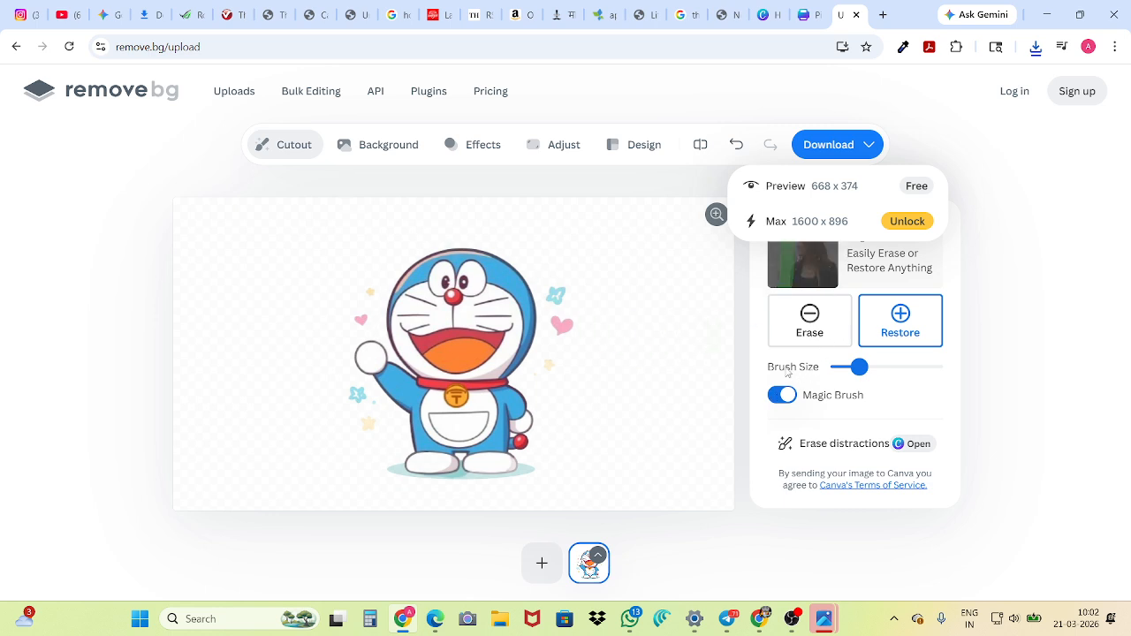
Switch back to the Canva home page, start creating a new design and search the design types for "CV"
{"action": "left_click", "coordinate": [765, 18]}
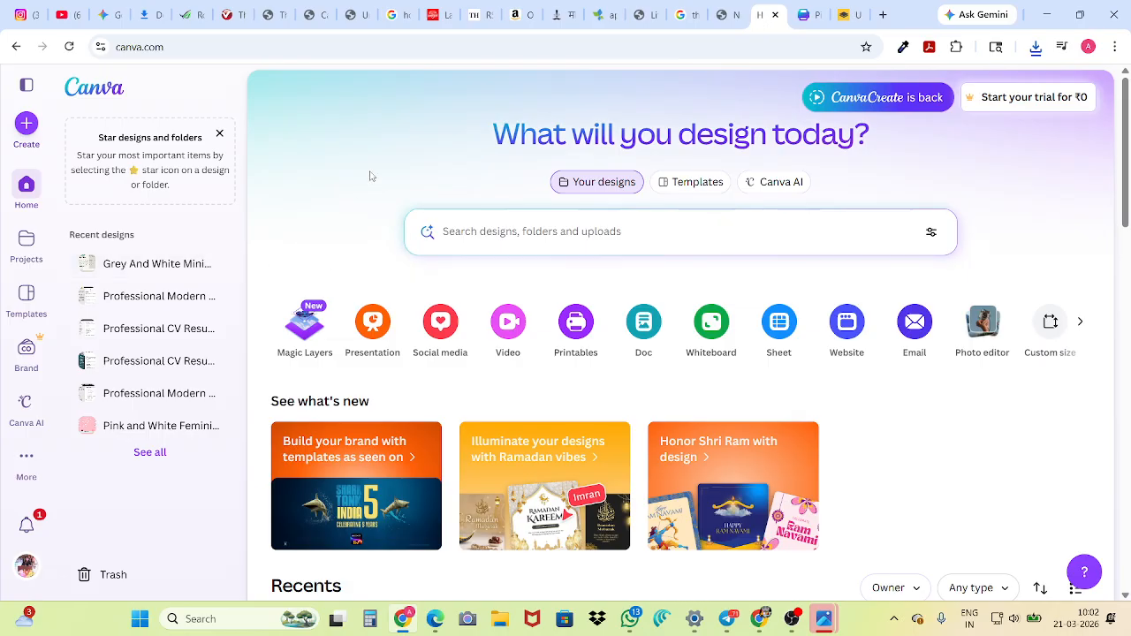
{"action": "scroll", "coordinate": [690, 279], "scroll_direction": "down", "scroll_amount": 3}
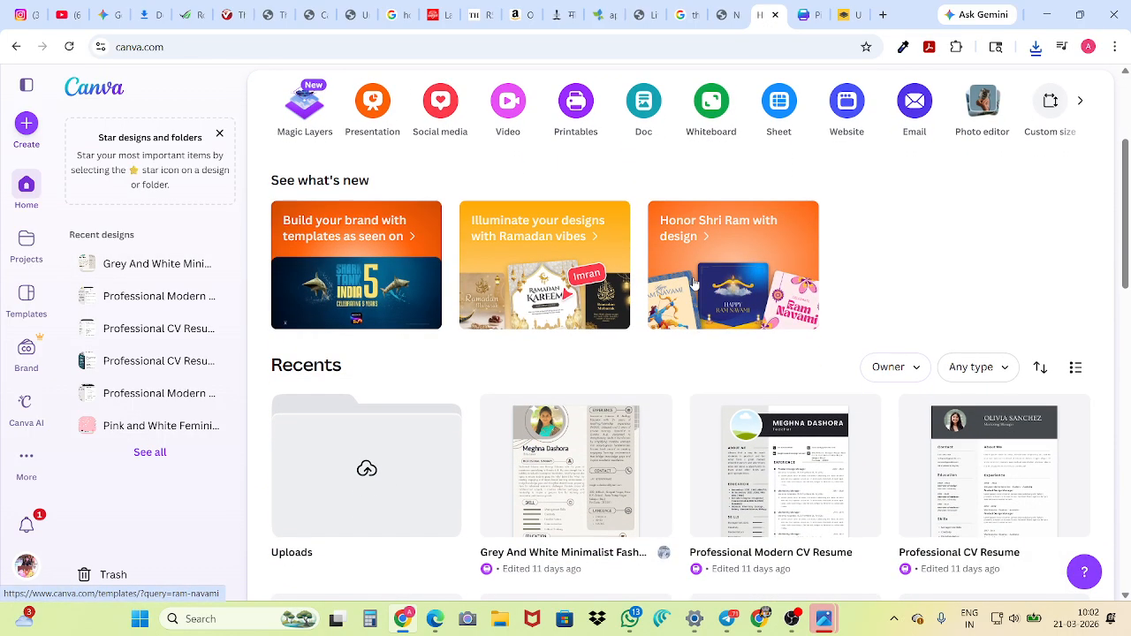
{"action": "scroll", "coordinate": [692, 283], "scroll_direction": "up", "scroll_amount": 1}
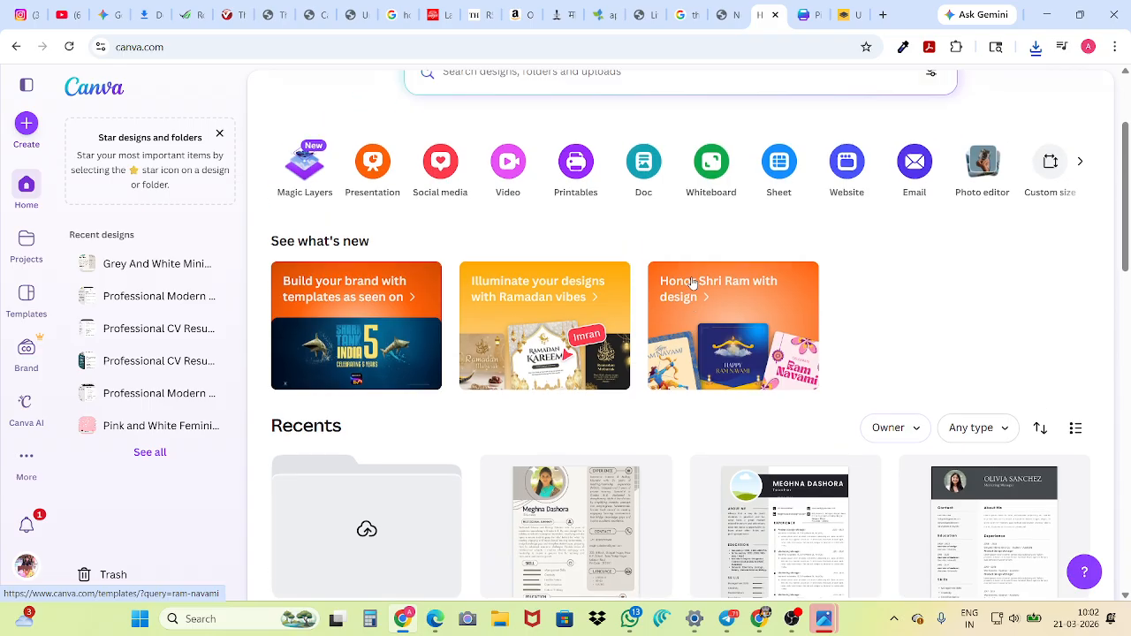
{"action": "scroll", "coordinate": [769, 269], "scroll_direction": "down", "scroll_amount": 2}
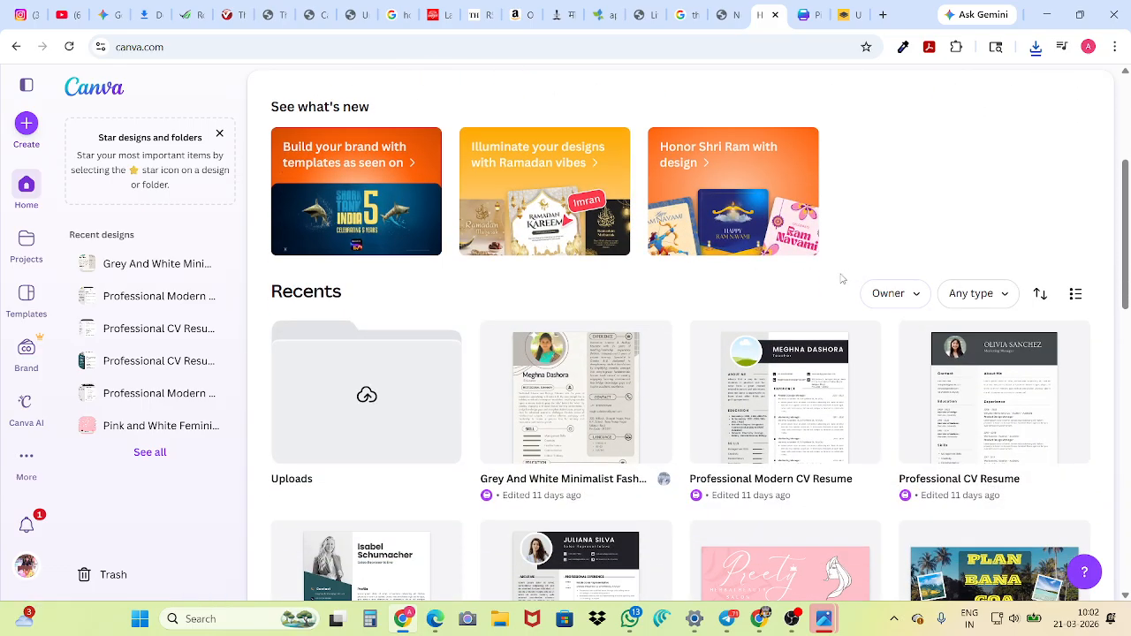
{"action": "scroll", "coordinate": [842, 279], "scroll_direction": "down", "scroll_amount": 2}
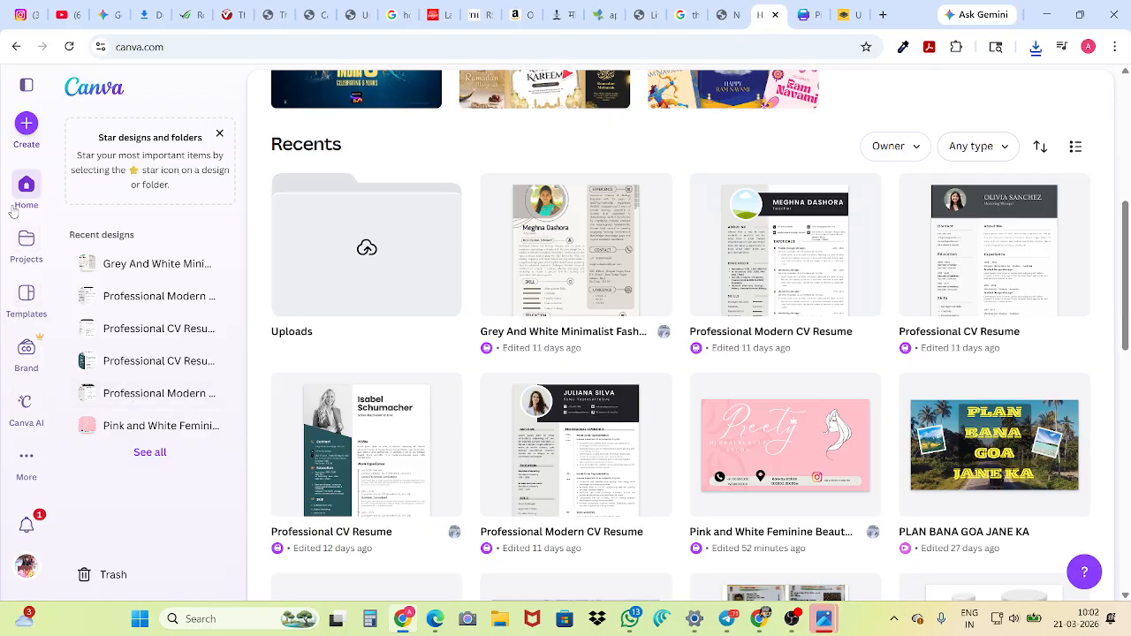
{"action": "left_click", "coordinate": [27, 123]}
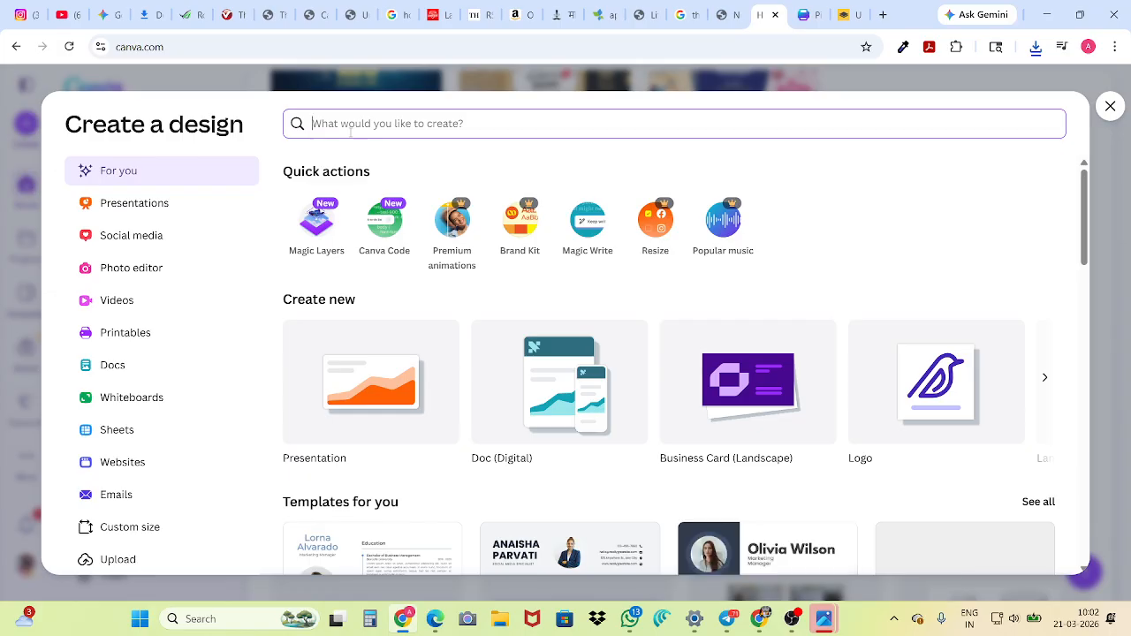
{"action": "type", "text": "cv"}
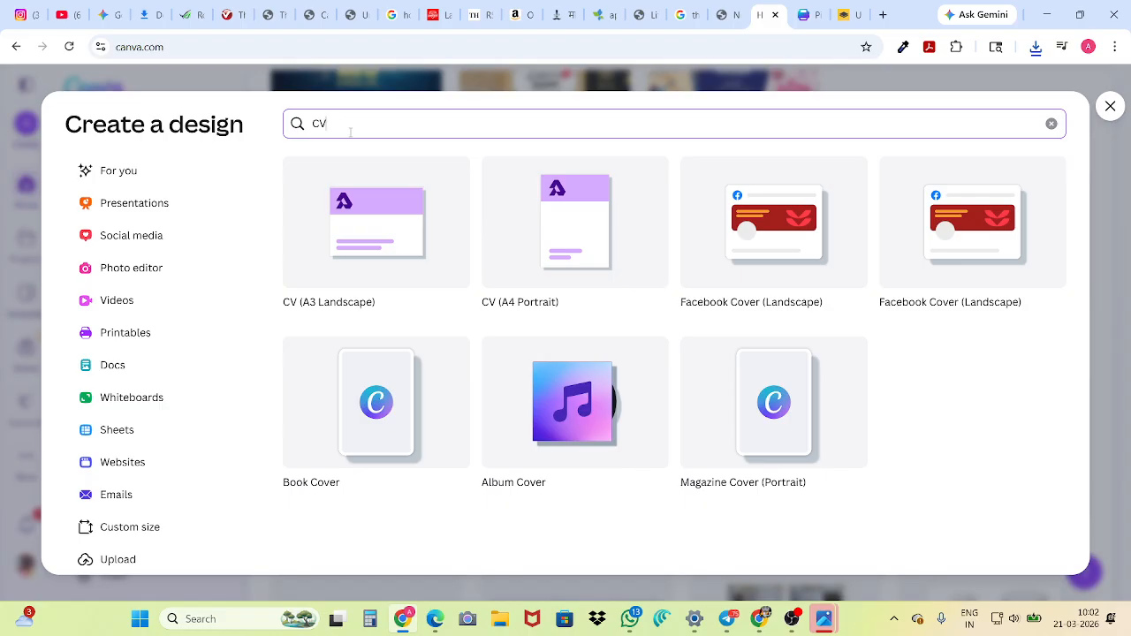
{"action": "key", "text": "BackSpace"}
{"action": "key", "text": "BackSpace"}
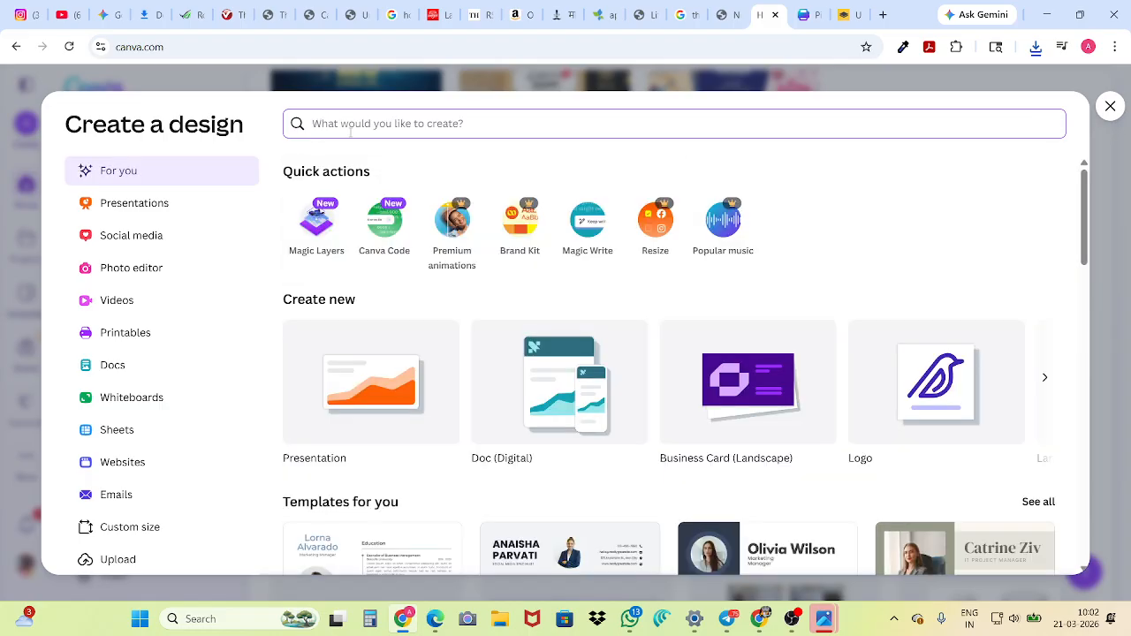
{"action": "type", "text": "RESE"}
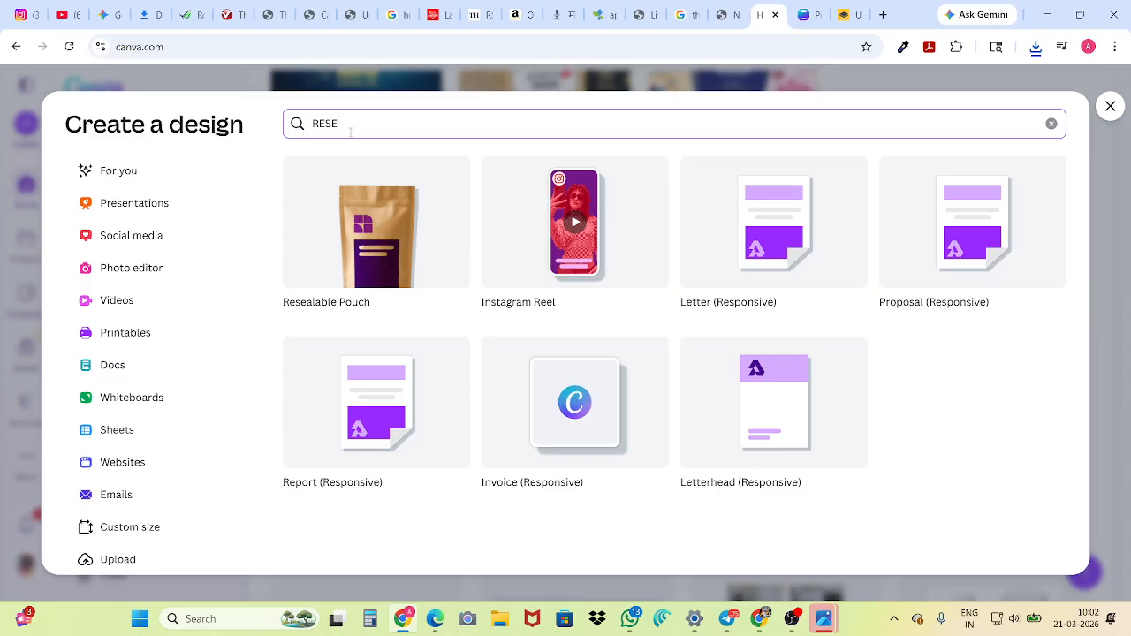
{"action": "key", "text": "BackSpace"}
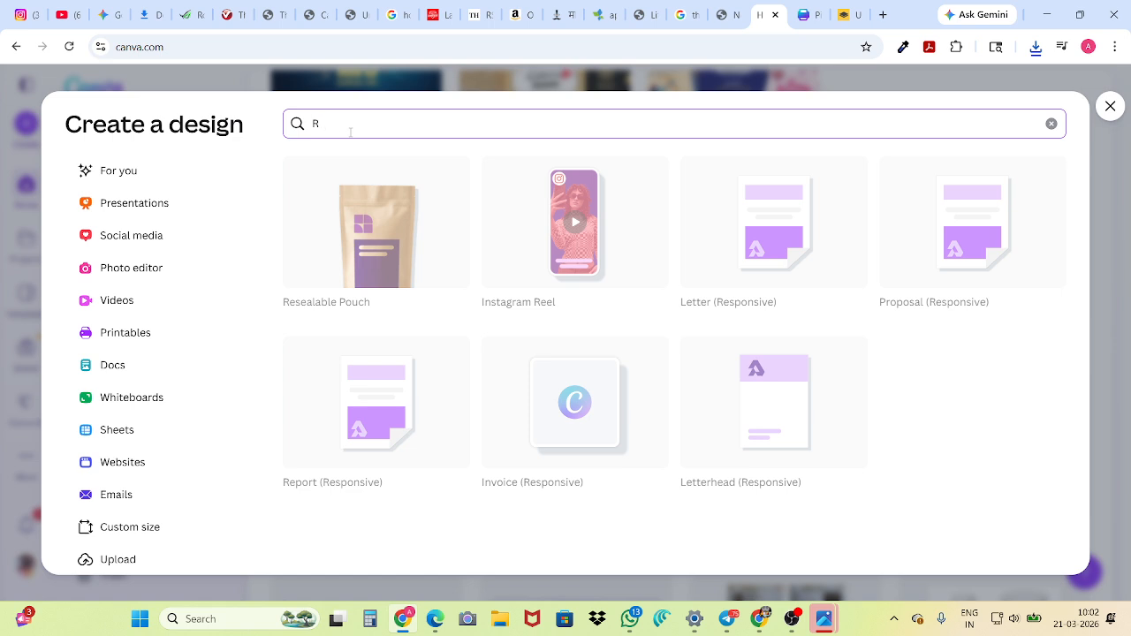
{"action": "key", "text": "BackSpace"}
{"action": "type", "text": "CV"}
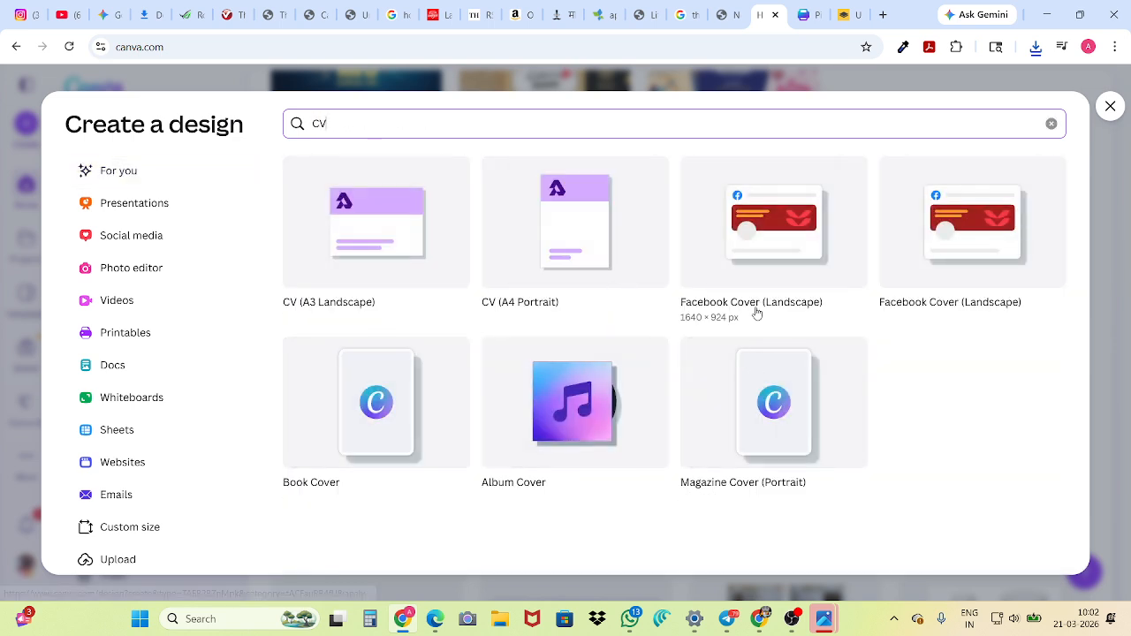
Create a CV (A4 Portrait) design and apply the blue and white "Modern Professional CV Resume" template to its page
{"action": "left_click", "coordinate": [547, 228]}
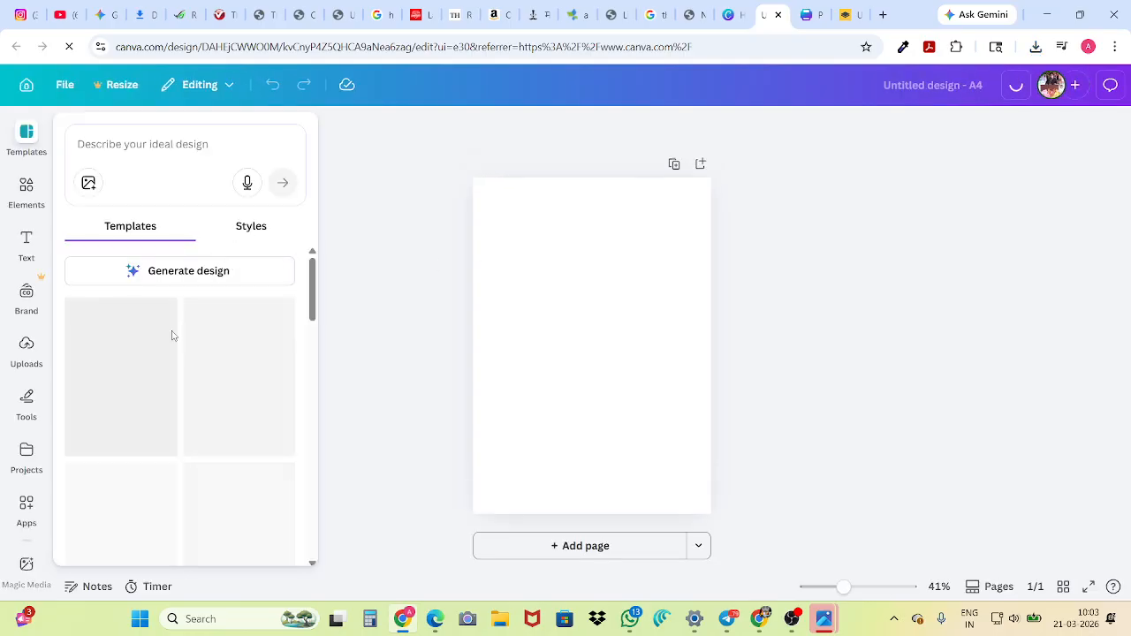
{"action": "scroll", "coordinate": [152, 305], "scroll_direction": "down", "scroll_amount": 2}
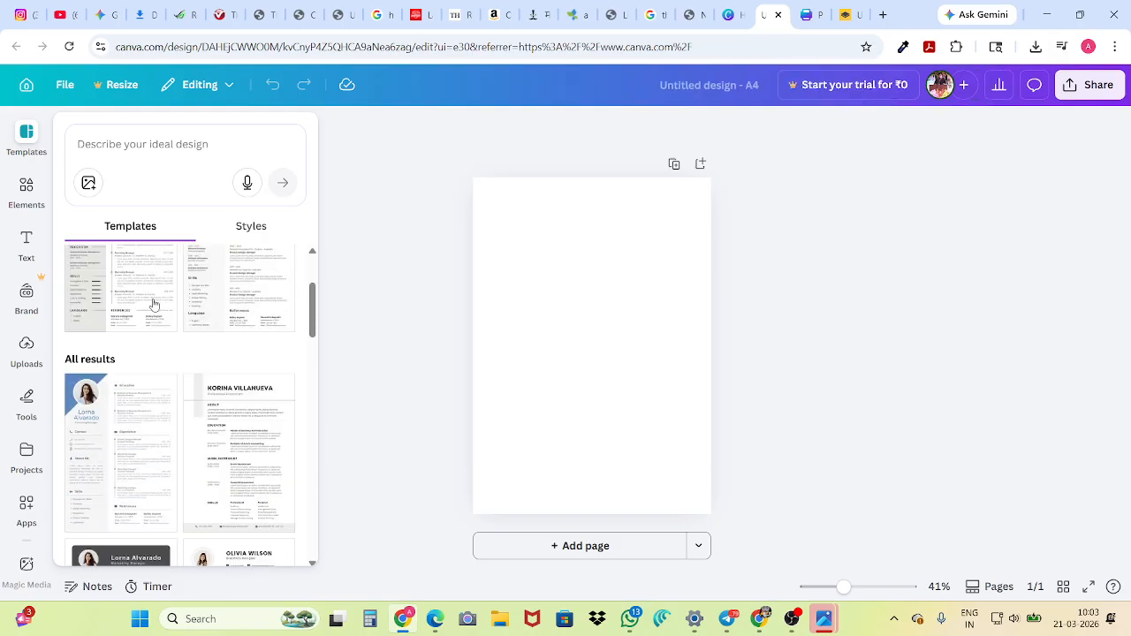
{"action": "left_click", "coordinate": [87, 450]}
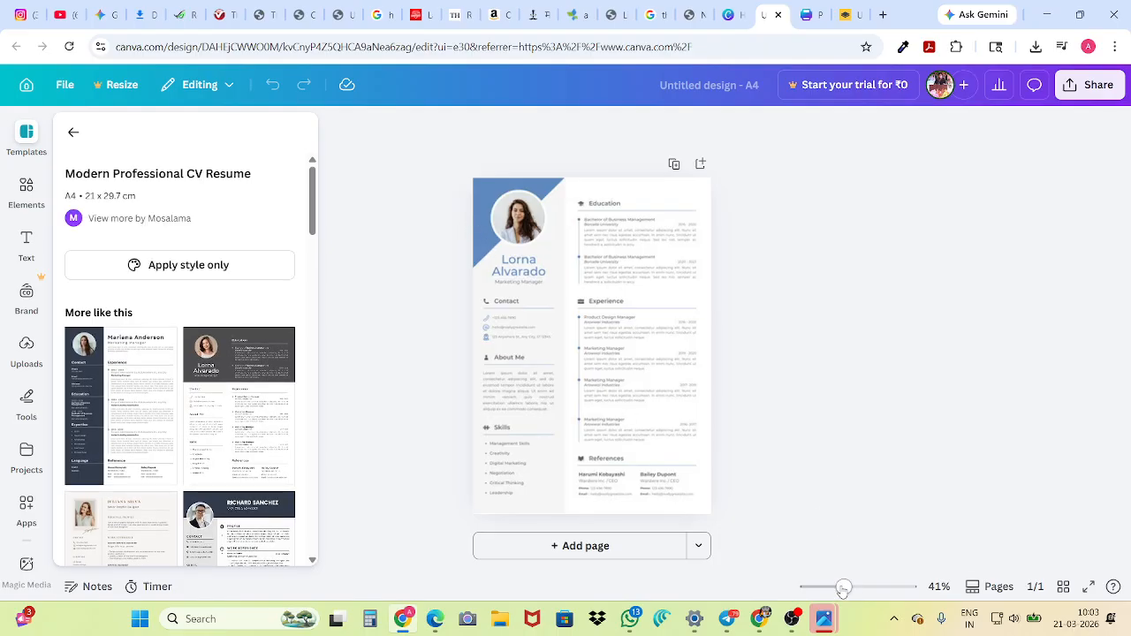
Examine the CV page's sections at 182%, 10% and 72% zoom
{"action": "left_click_drag", "start_coordinate": [848, 590], "coordinate": [881, 589]}
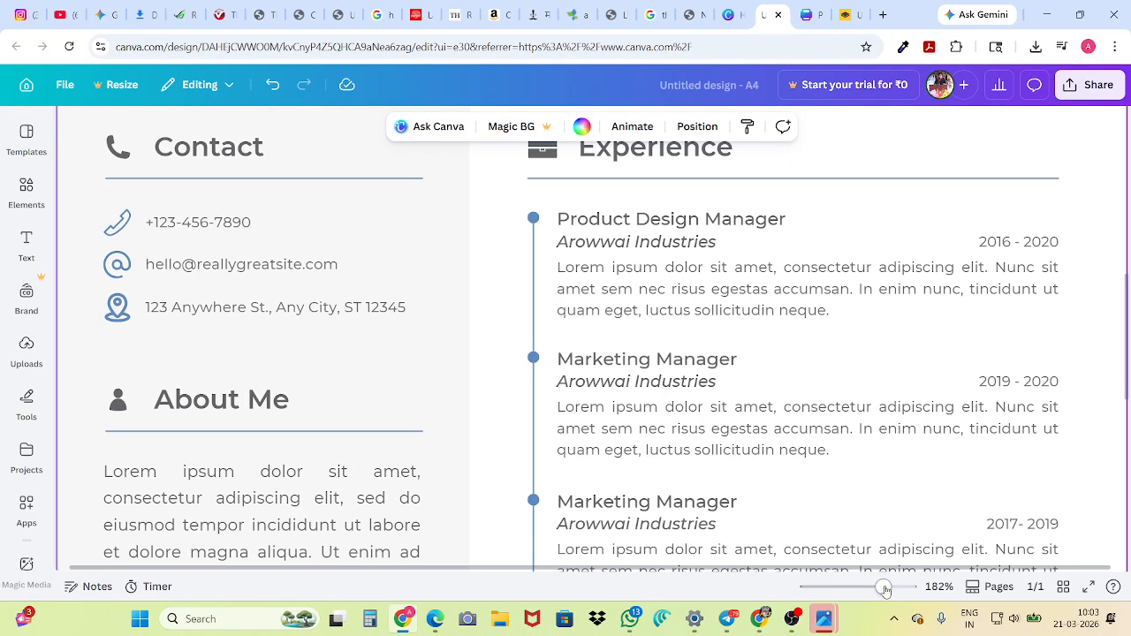
{"action": "scroll", "coordinate": [623, 422], "scroll_direction": "up", "scroll_amount": 5}
{"action": "scroll", "coordinate": [459, 394], "scroll_direction": "down", "scroll_amount": 7}
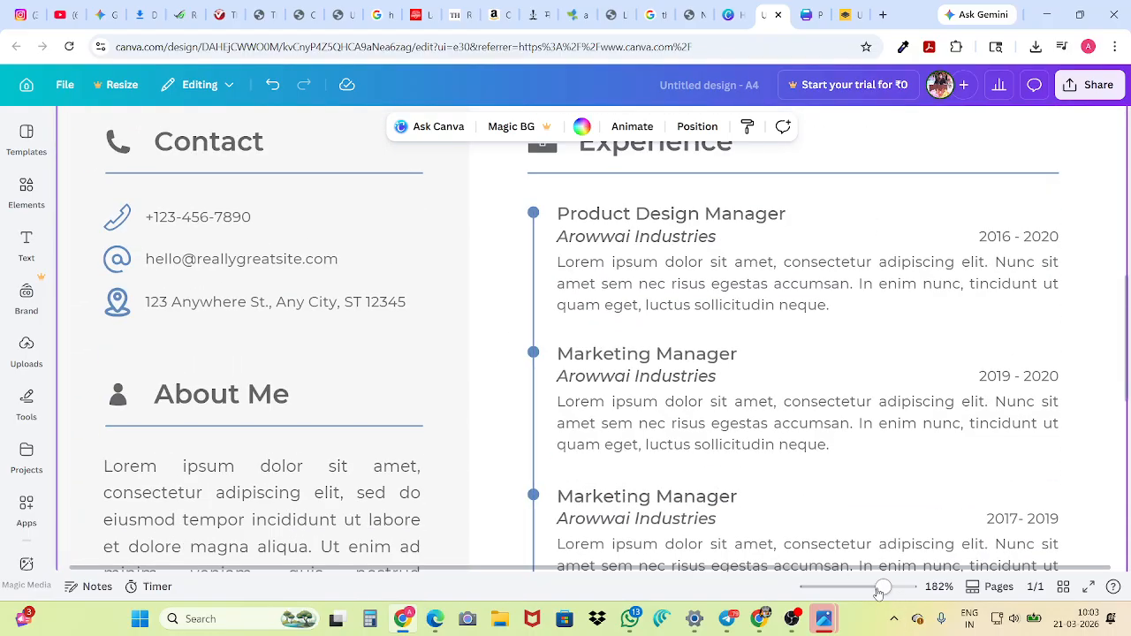
{"action": "left_click_drag", "start_coordinate": [880, 588], "coordinate": [802, 589]}
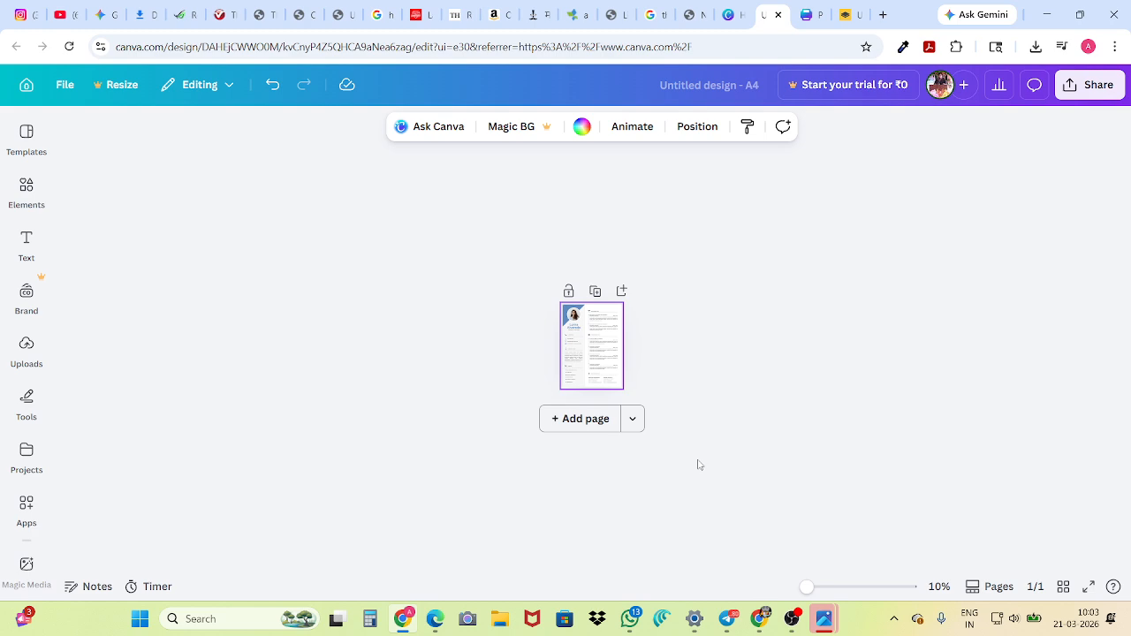
{"action": "left_click_drag", "start_coordinate": [806, 587], "coordinate": [862, 598]}
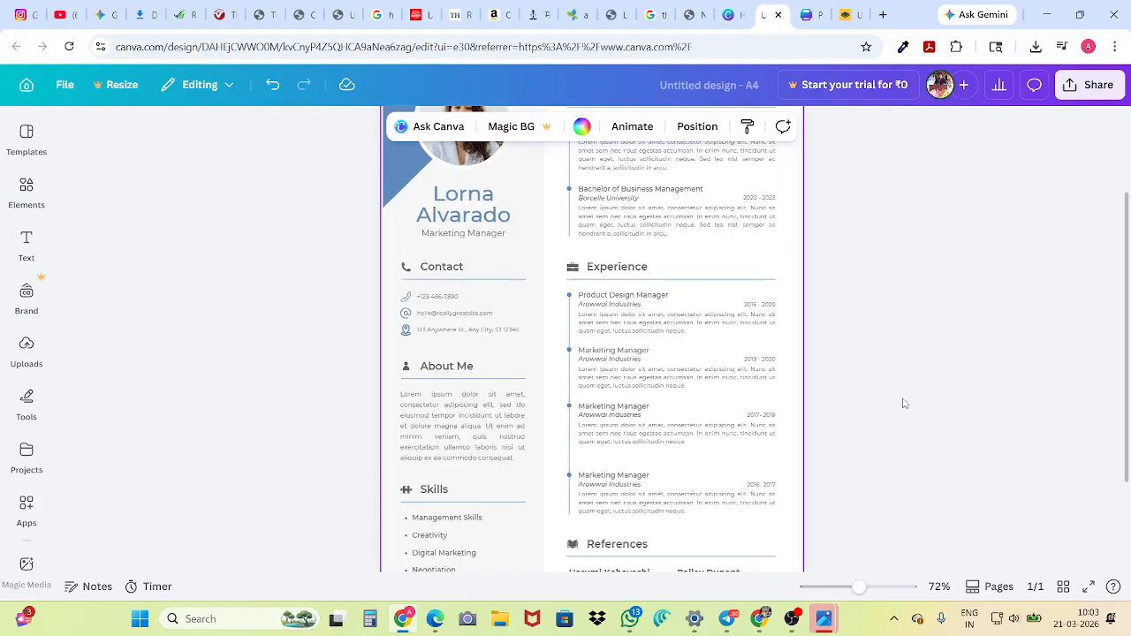
{"action": "scroll", "coordinate": [870, 414], "scroll_direction": "up", "scroll_amount": 3}
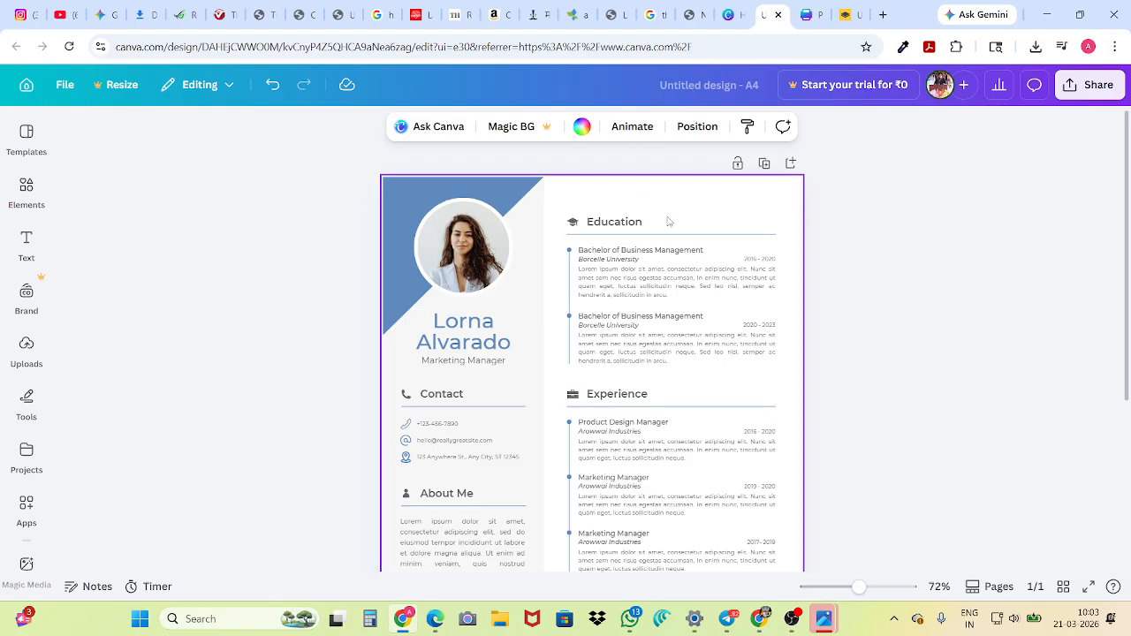
{"action": "mouse_move", "coordinate": [758, 618]}
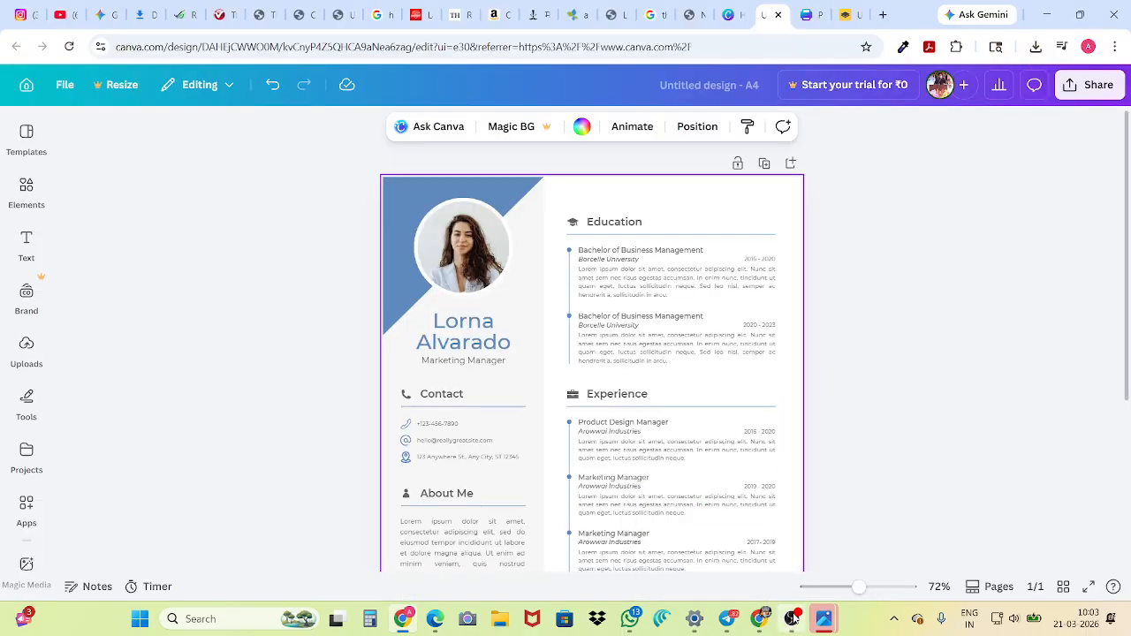
{"action": "left_click", "coordinate": [793, 618]}
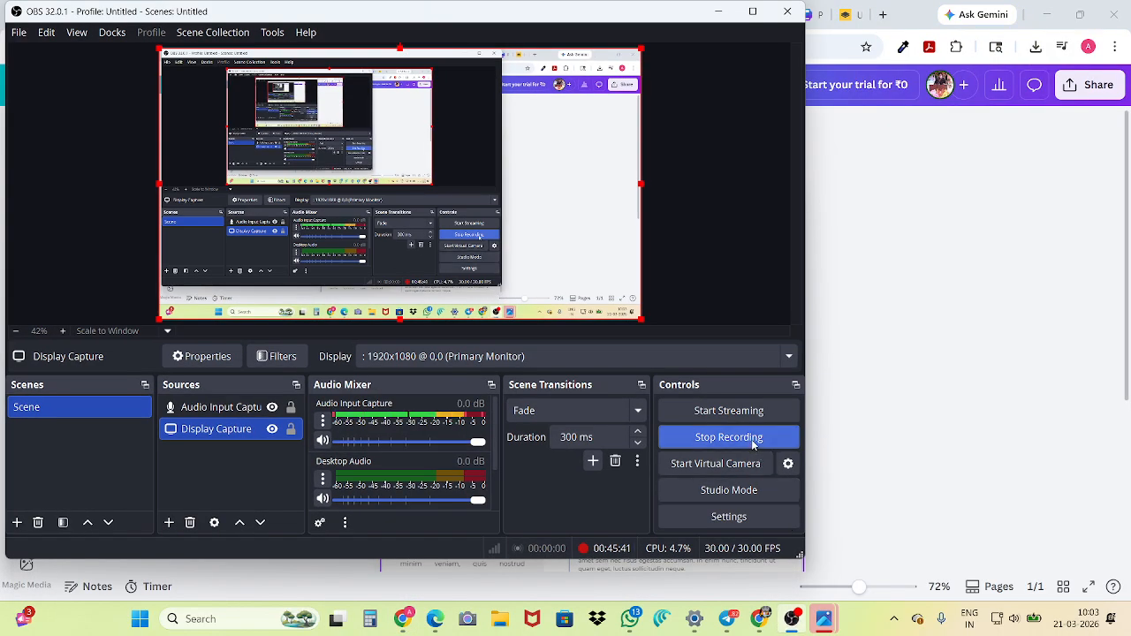